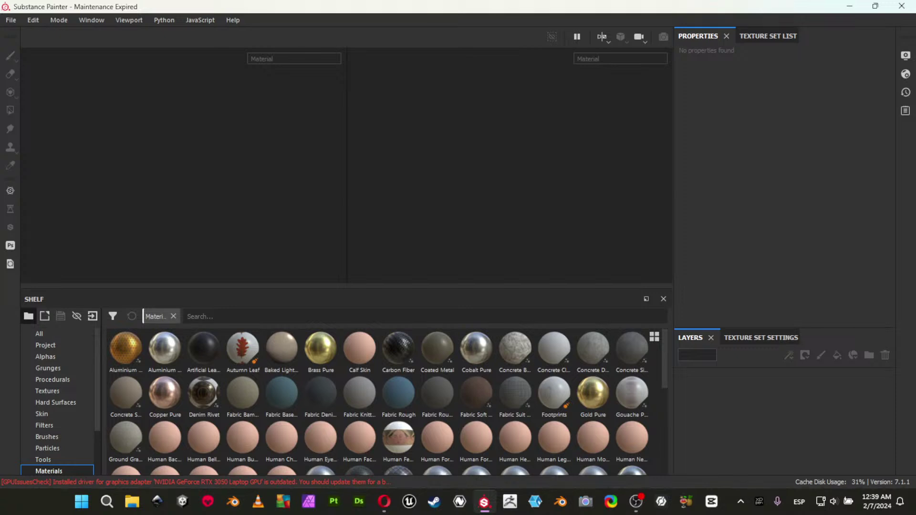
Switch to Blender and open the recent file teapot_A.blend.
{"action": "key", "text": "alt+Tab"}
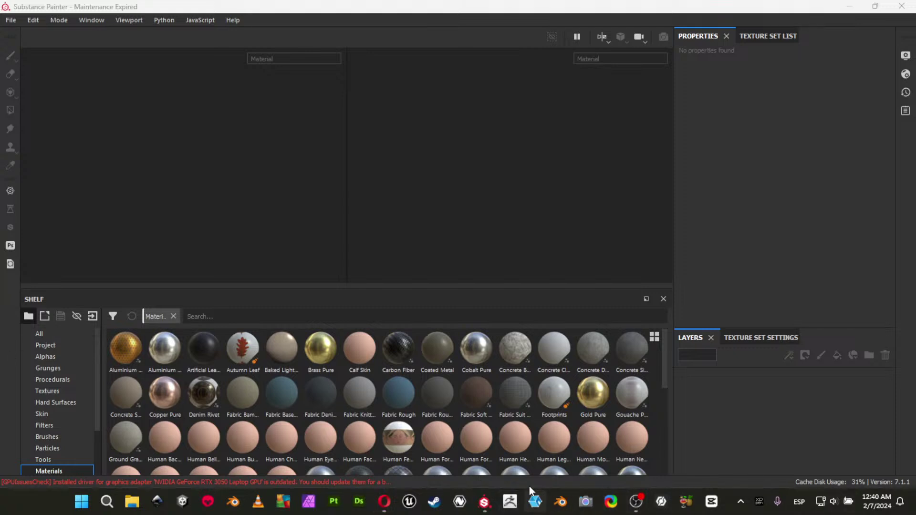
{"action": "left_click", "coordinate": [560, 502]}
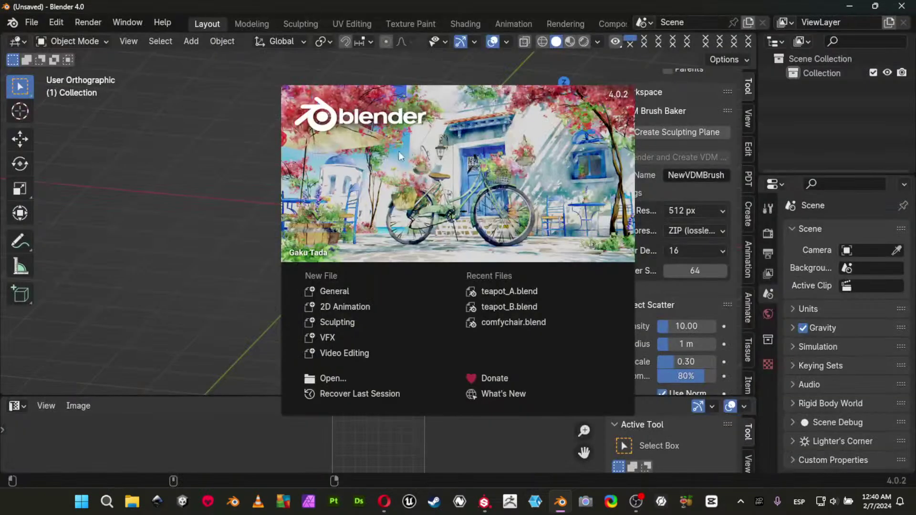
{"action": "left_click", "coordinate": [497, 291]}
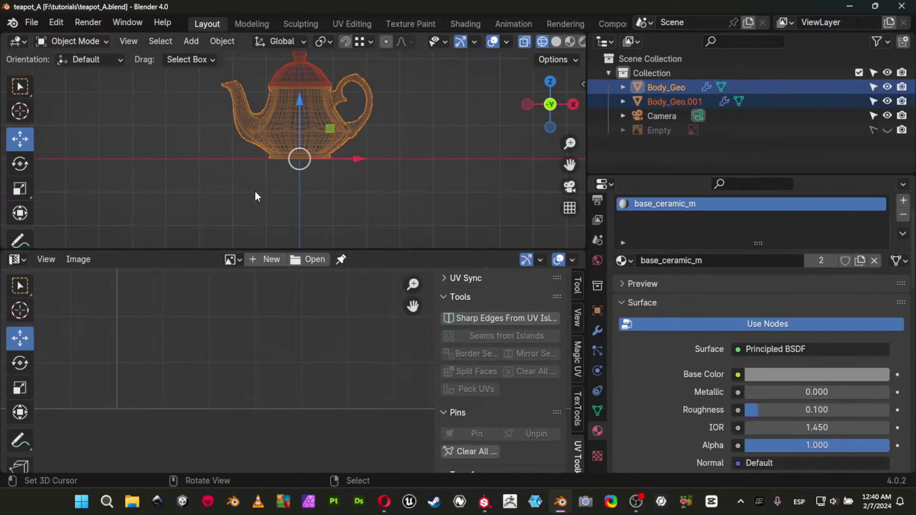
{"action": "middle_click_drag", "start_coordinate": [380, 130], "coordinate": [390, 176], "text": "shift"}
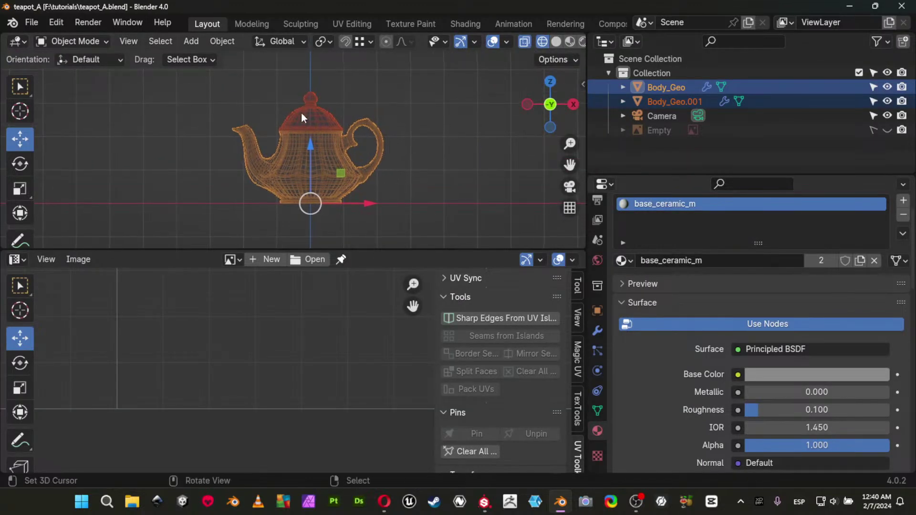
Select only the teapot body and change the viewport to solid shading.
{"action": "right_click", "coordinate": [305, 105]}
{"action": "right_click", "coordinate": [328, 150]}
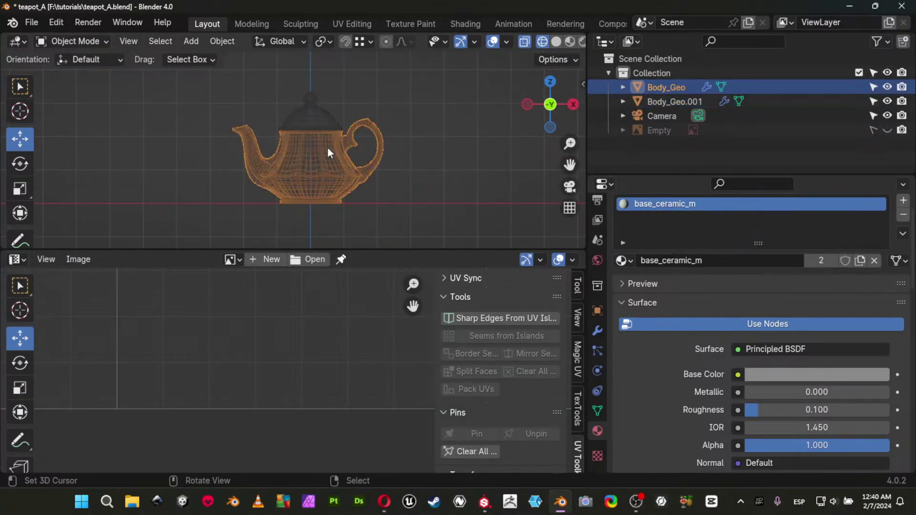
{"action": "key", "text": "z"}
{"action": "left_click", "coordinate": [474, 132]}
{"action": "middle_click_drag", "start_coordinate": [340, 125], "coordinate": [391, 144]}
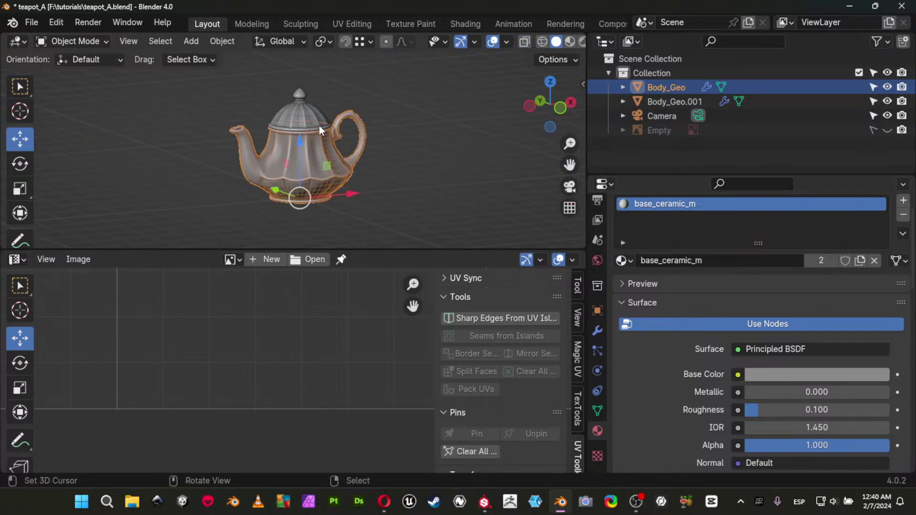
Add an Image Texture to the Base Color of base_ceramic_m and assign it the existing image Untitled.
{"action": "left_click", "coordinate": [738, 376]}
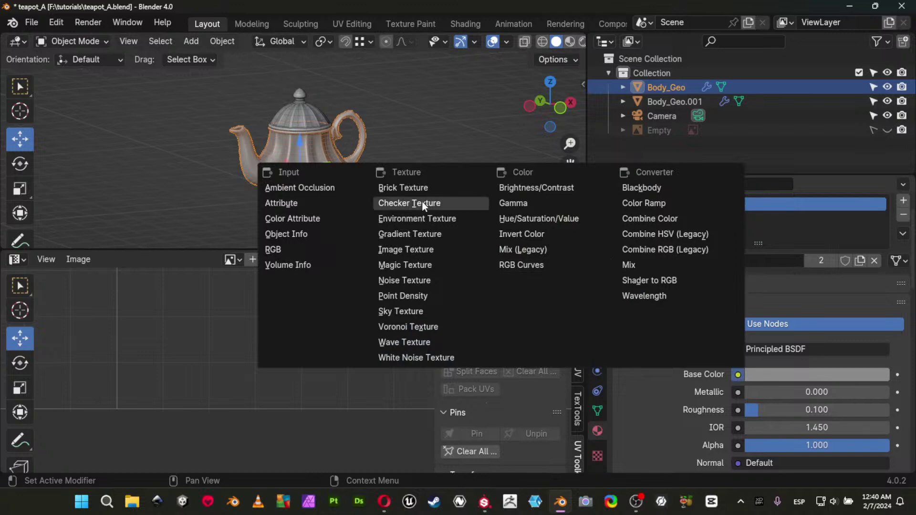
{"action": "left_click", "coordinate": [423, 249]}
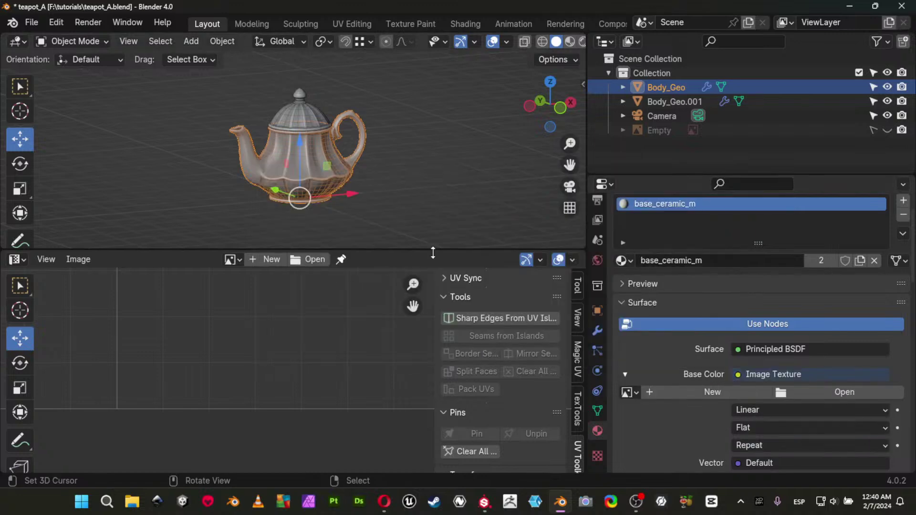
{"action": "left_click", "coordinate": [630, 392]}
{"action": "left_click", "coordinate": [635, 270]}
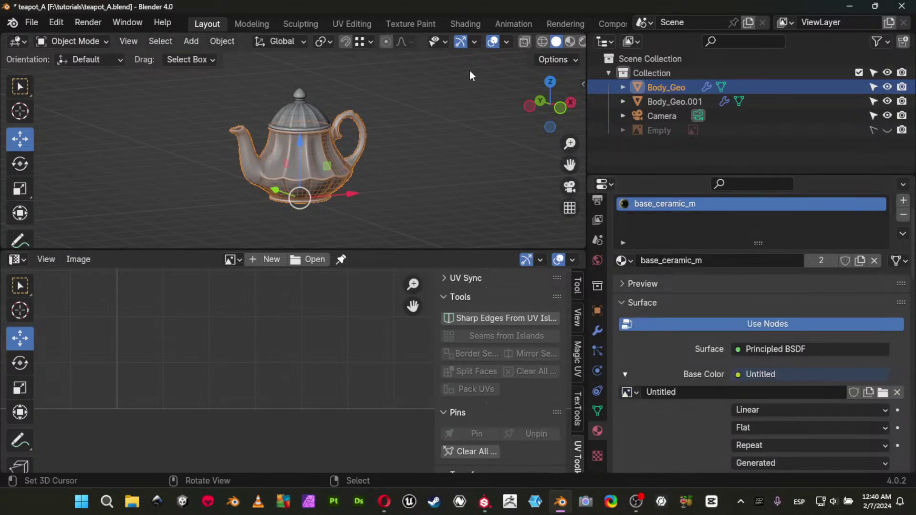
Set the solid shading color mode to Texture so the teapot displays its checker image.
{"action": "scroll", "coordinate": [509, 38], "scroll_direction": "down", "scroll_amount": 5}
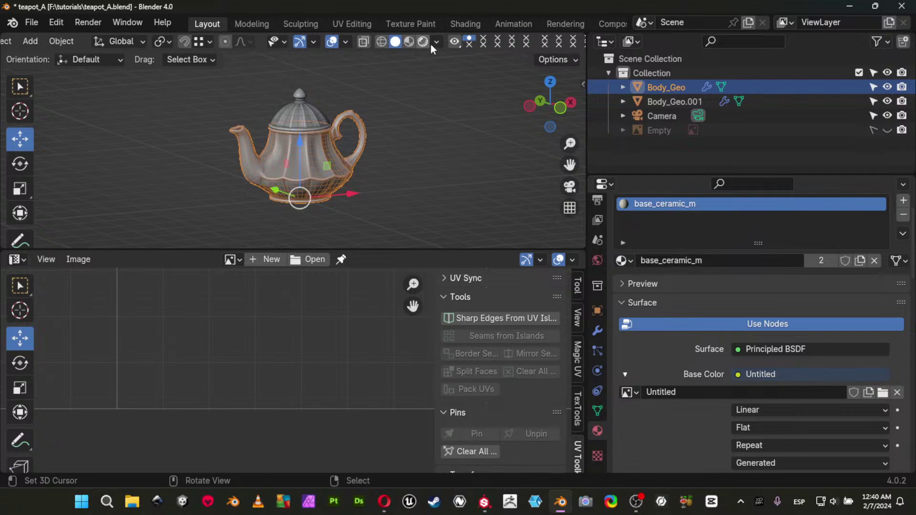
{"action": "left_click", "coordinate": [437, 42]}
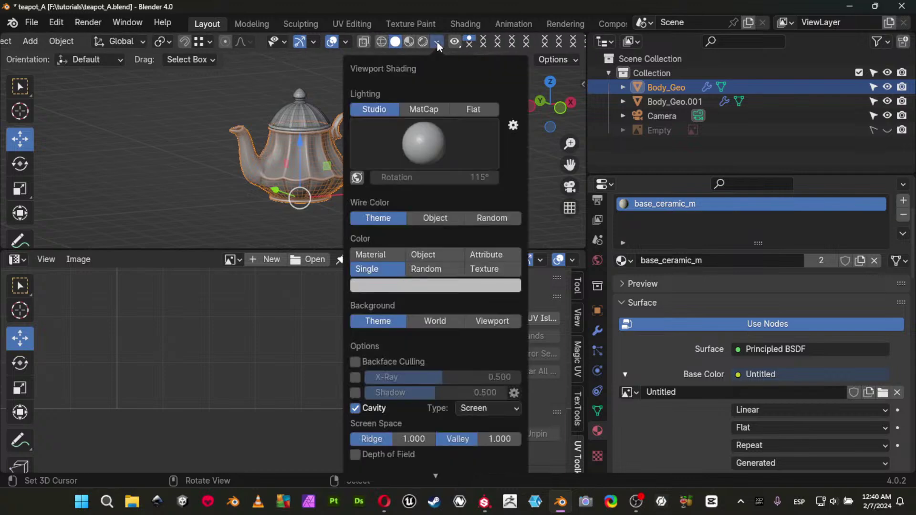
{"action": "left_click", "coordinate": [480, 270]}
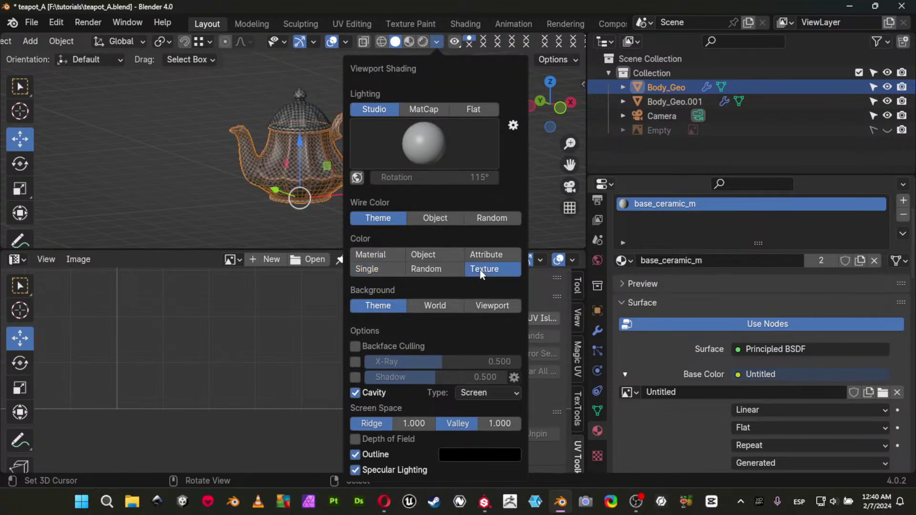
{"action": "scroll", "coordinate": [408, 162], "scroll_direction": "up", "scroll_amount": 4}
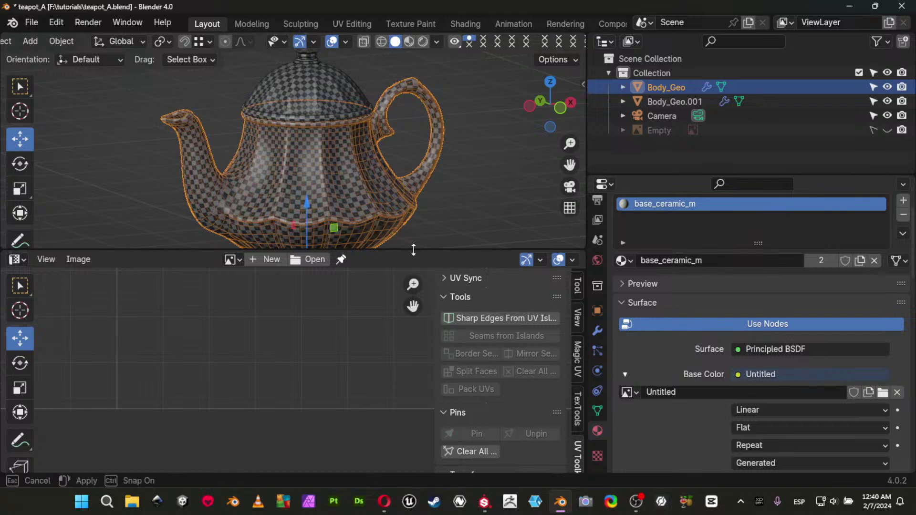
Hide the floor grid and maximize the 3D viewport with nothing selected.
{"action": "left_click_drag", "start_coordinate": [414, 249], "coordinate": [413, 334]}
{"action": "left_click", "coordinate": [480, 233]}
{"action": "left_click", "coordinate": [347, 42]}
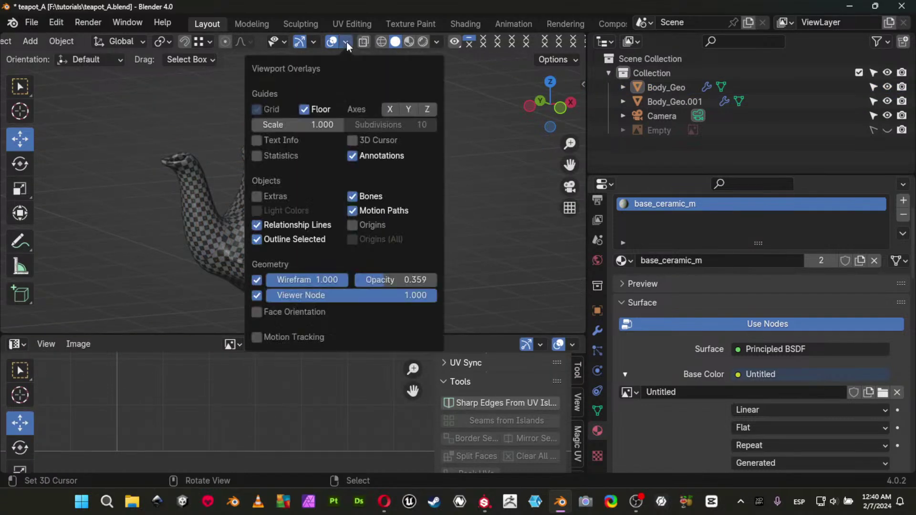
{"action": "middle_click_drag", "start_coordinate": [280, 171], "coordinate": [281, 182]}
{"action": "scroll", "coordinate": [313, 217], "scroll_direction": "up", "scroll_amount": 2}
{"action": "key", "text": "ctrl+space"}
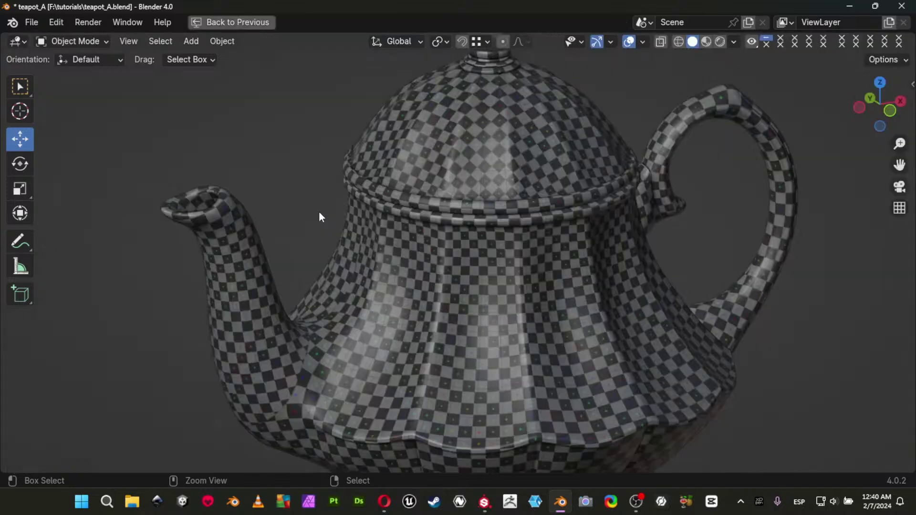
Examine the checker pattern on the lid, knob, body and handle for stretching and seams.
{"action": "scroll", "coordinate": [480, 282], "scroll_direction": "up", "scroll_amount": 1}
{"action": "middle_click_drag", "start_coordinate": [479, 316], "coordinate": [342, 299], "text": "shift"}
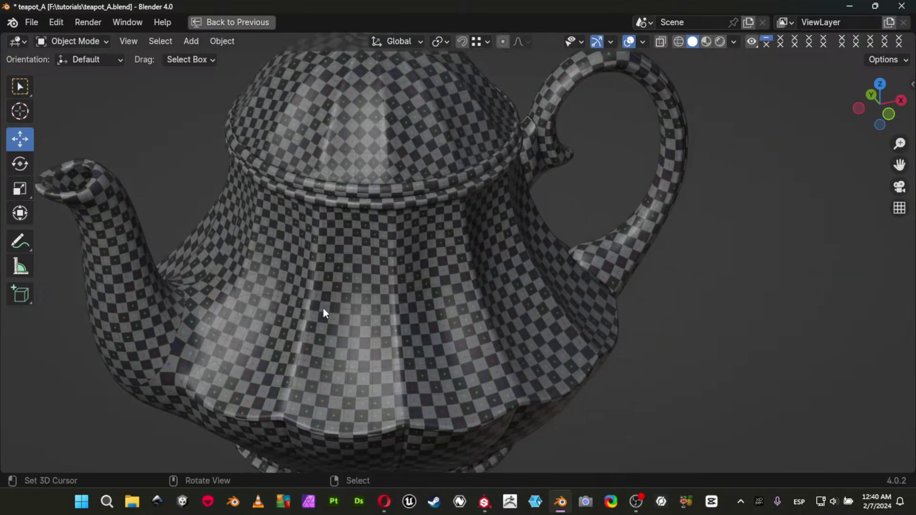
{"action": "middle_click_drag", "start_coordinate": [447, 182], "coordinate": [375, 271], "text": "shift"}
{"action": "middle_click_drag", "start_coordinate": [302, 312], "coordinate": [414, 157], "text": "shift"}
{"action": "middle_click_drag", "start_coordinate": [261, 334], "coordinate": [310, 371], "text": "shift"}
{"action": "scroll", "coordinate": [340, 216], "scroll_direction": "up", "scroll_amount": 4}
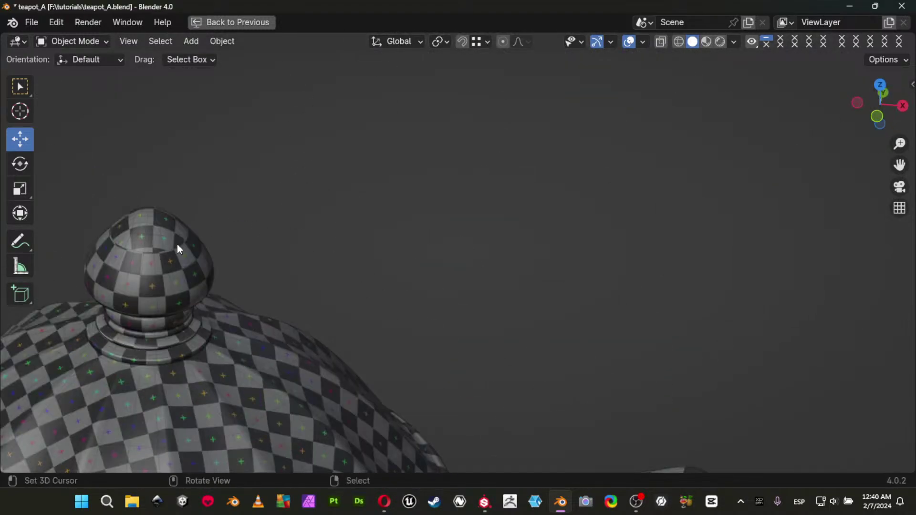
{"action": "scroll", "coordinate": [265, 260], "scroll_direction": "down", "scroll_amount": 3}
{"action": "middle_click_drag", "start_coordinate": [293, 292], "coordinate": [350, 172], "text": "shift"}
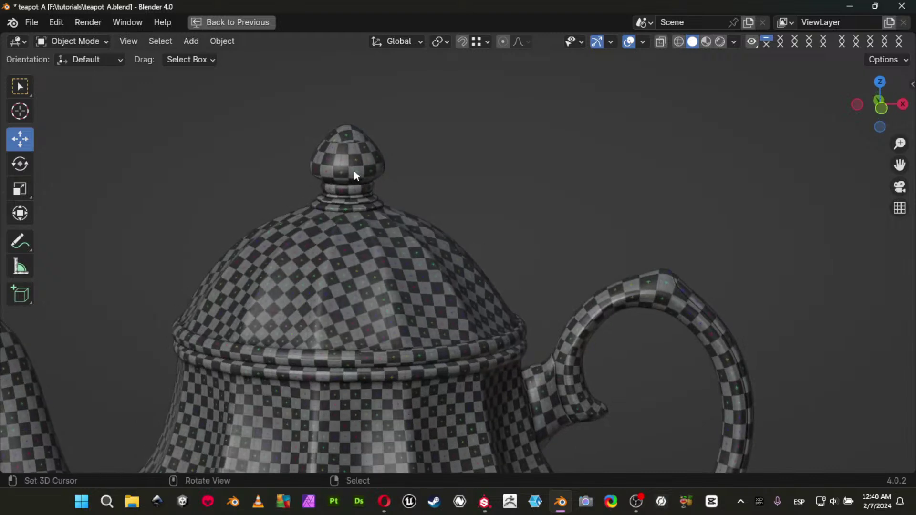
{"action": "middle_click_drag", "start_coordinate": [405, 334], "coordinate": [427, 217], "text": "shift"}
{"action": "middle_click_drag", "start_coordinate": [406, 243], "coordinate": [402, 219], "text": "shift"}
{"action": "middle_click_drag", "start_coordinate": [447, 195], "coordinate": [382, 222]}
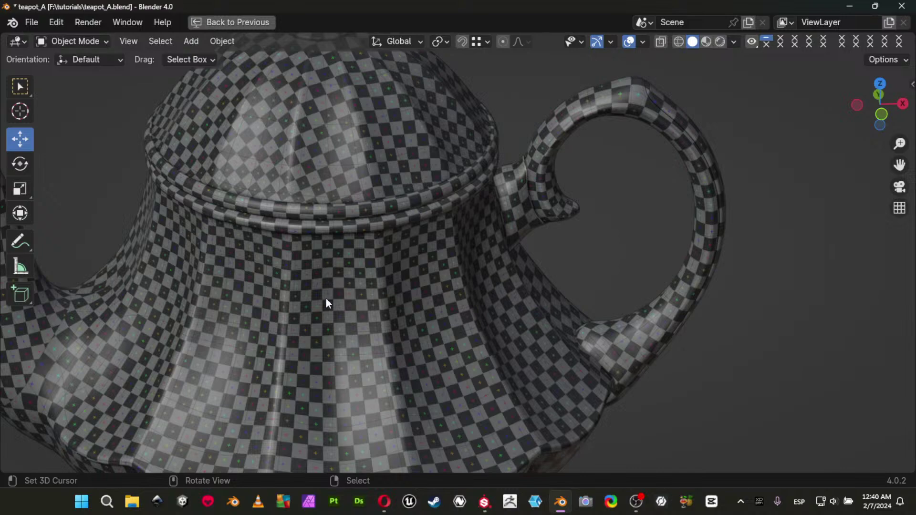
{"action": "middle_click_drag", "start_coordinate": [337, 364], "coordinate": [413, 352]}
{"action": "scroll", "coordinate": [412, 224], "scroll_direction": "down", "scroll_amount": 5}
Move the lid up about 1.09 m along Z to expose the teapot's interior.
{"action": "left_click", "coordinate": [428, 219]}
{"action": "middle_click_drag", "start_coordinate": [430, 219], "coordinate": [457, 213], "text": "alt"}
{"action": "left_click_drag", "start_coordinate": [422, 373], "coordinate": [424, 274]}
{"action": "key", "text": "shift+z"}
Examine the checker pattern on the teapot's rim and inner walls, and undo the lid move.
{"action": "mouse_move", "coordinate": [440, 277]}
{"action": "middle_mouse_down"}
{"action": "mouse_move", "coordinate": [401, 336]}
{"action": "mouse_move", "coordinate": [306, 348]}
{"action": "mouse_move", "coordinate": [327, 320]}
{"action": "mouse_move", "coordinate": [374, 321]}
{"action": "middle_mouse_up"}
{"action": "scroll", "coordinate": [400, 337], "scroll_direction": "up", "scroll_amount": 3}
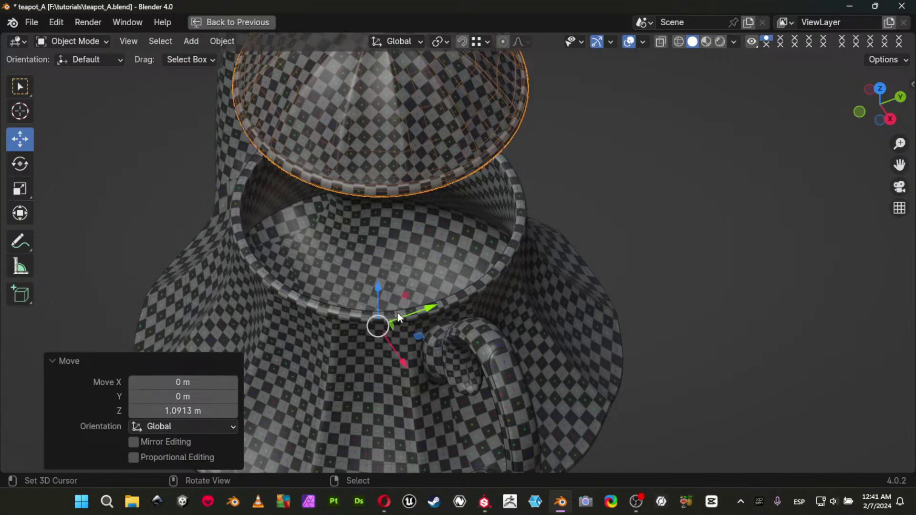
{"action": "middle_click_drag", "start_coordinate": [403, 274], "coordinate": [269, 229]}
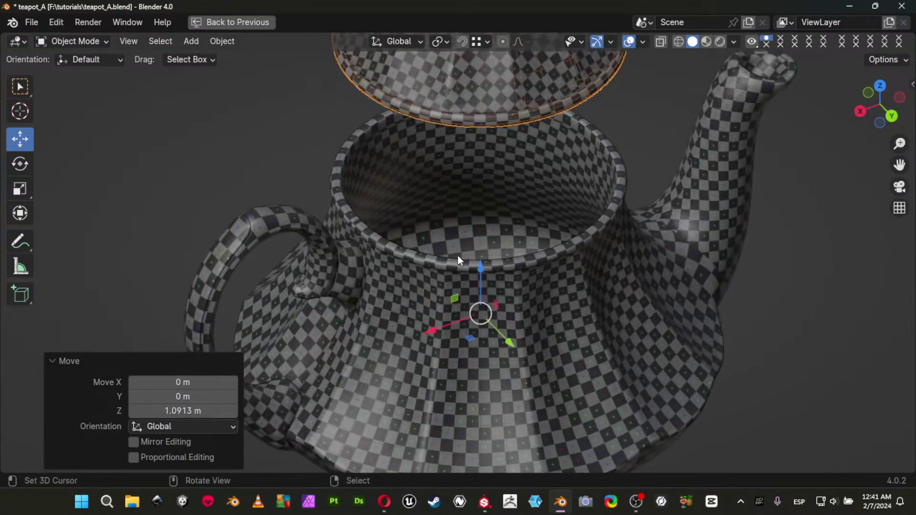
{"action": "middle_click_drag", "start_coordinate": [456, 258], "coordinate": [413, 303], "text": "shift"}
{"action": "middle_click_drag", "start_coordinate": [365, 247], "coordinate": [458, 250]}
{"action": "scroll", "coordinate": [458, 304], "scroll_direction": "down", "scroll_amount": 3}
{"action": "key", "text": "ctrl+z"}
{"action": "scroll", "coordinate": [465, 296], "scroll_direction": "down", "scroll_amount": 3}
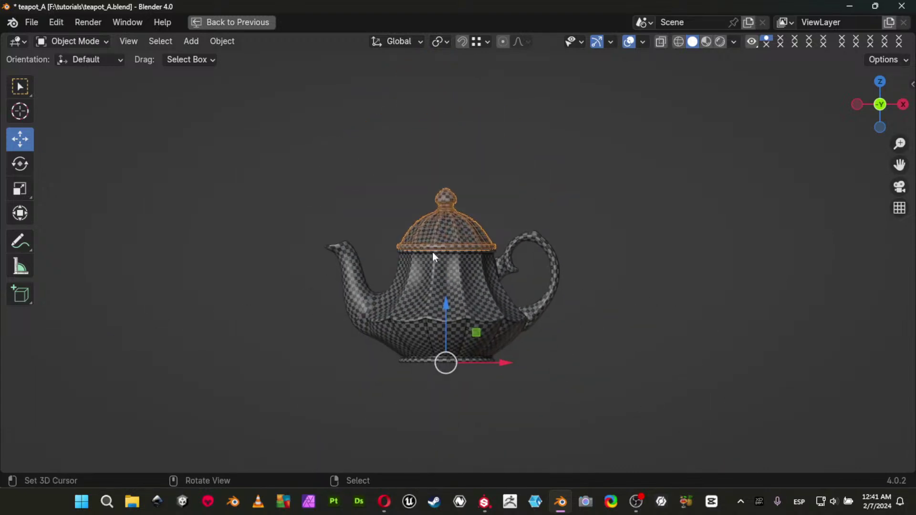
Examine the checker pattern on the closed teapot from the front and from slightly above.
{"action": "scroll", "coordinate": [402, 285], "scroll_direction": "up", "scroll_amount": 4}
{"action": "middle_click_drag", "start_coordinate": [432, 307], "coordinate": [416, 261], "text": "shift"}
{"action": "middle_click_drag", "start_coordinate": [316, 303], "coordinate": [341, 329]}
{"action": "middle_click_drag", "start_coordinate": [394, 286], "coordinate": [421, 173]}
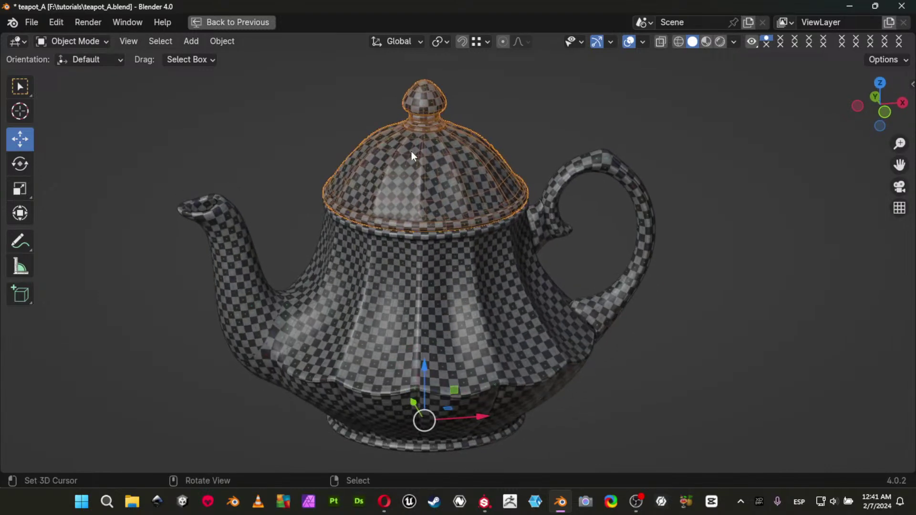
{"action": "middle_click_drag", "start_coordinate": [479, 304], "coordinate": [455, 266]}
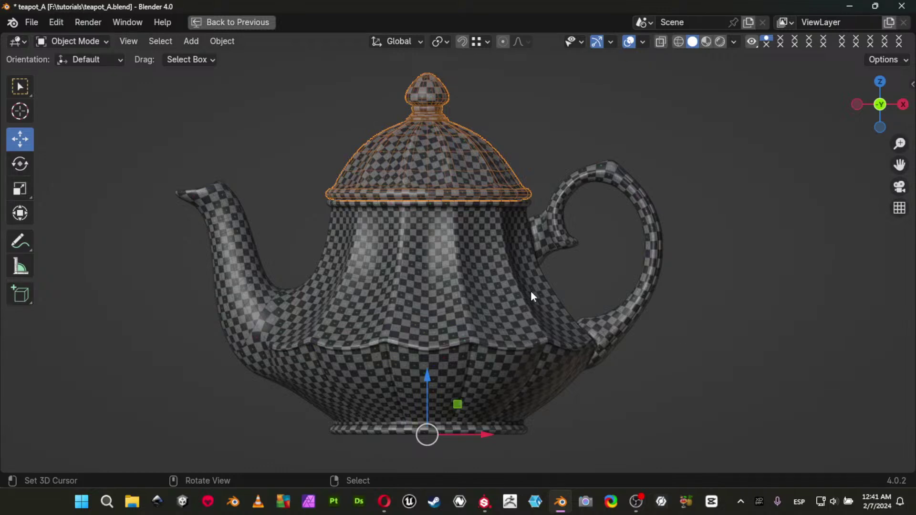
{"action": "middle_click_drag", "start_coordinate": [496, 347], "coordinate": [378, 325]}
Raise the lid again to inspect the teapot's opening up close, and undo the move.
{"action": "left_click_drag", "start_coordinate": [394, 336], "coordinate": [409, 289]}
{"action": "middle_click_drag", "start_coordinate": [404, 217], "coordinate": [390, 325], "text": "shift"}
{"action": "middle_click_drag", "start_coordinate": [389, 328], "coordinate": [444, 232]}
{"action": "scroll", "coordinate": [364, 265], "scroll_direction": "up", "scroll_amount": 4}
{"action": "middle_click_drag", "start_coordinate": [425, 236], "coordinate": [416, 199]}
{"action": "scroll", "coordinate": [417, 225], "scroll_direction": "down", "scroll_amount": 5}
{"action": "mouse_move", "coordinate": [408, 295]}
{"action": "middle_mouse_down", "text": "shift"}
{"action": "mouse_move", "coordinate": [429, 220]}
{"action": "mouse_move", "coordinate": [415, 263]}
{"action": "mouse_move", "coordinate": [485, 282]}
{"action": "mouse_move", "coordinate": [401, 306]}
{"action": "mouse_move", "coordinate": [402, 292]}
{"action": "middle_mouse_up", "text": "shift"}
{"action": "key", "text": "ctrl+z"}
Examine the checker density on the lower body, spout, handle and lid from several angles.
{"action": "scroll", "coordinate": [399, 283], "scroll_direction": "up", "scroll_amount": 4}
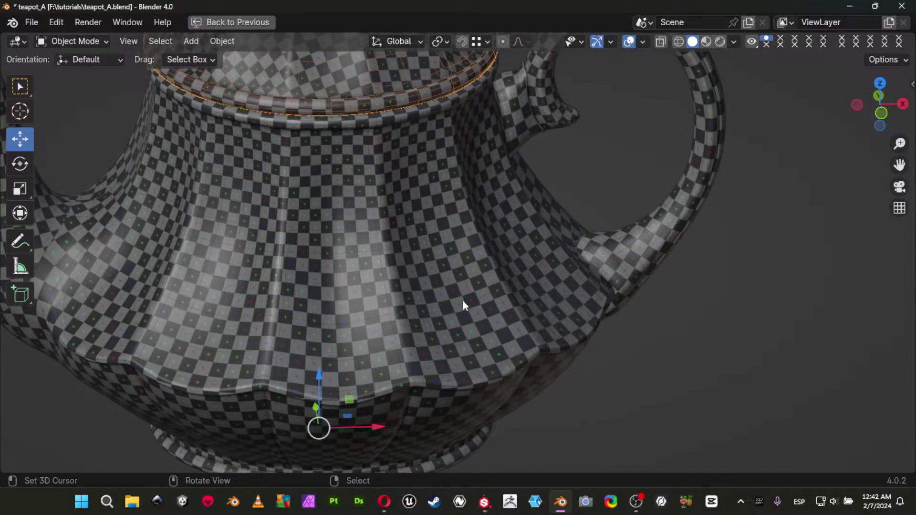
{"action": "scroll", "coordinate": [528, 315], "scroll_direction": "down", "scroll_amount": 5}
{"action": "middle_click_drag", "start_coordinate": [528, 315], "coordinate": [509, 285]}
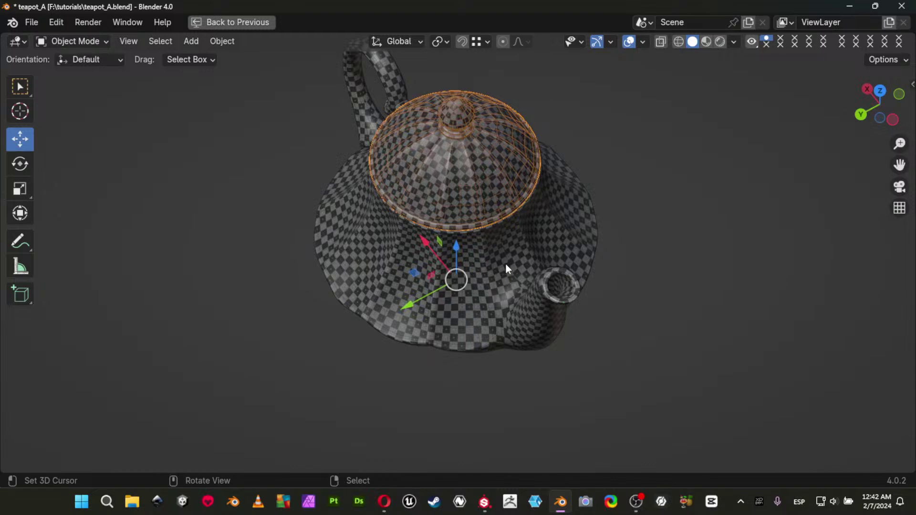
{"action": "middle_click_drag", "start_coordinate": [344, 158], "coordinate": [488, 334]}
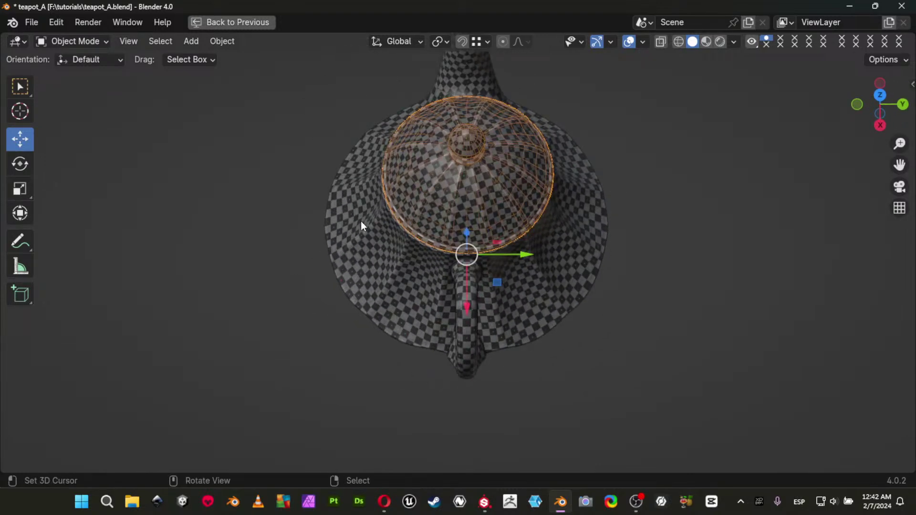
{"action": "middle_click_drag", "start_coordinate": [355, 154], "coordinate": [362, 238]}
{"action": "middle_click_drag", "start_coordinate": [468, 326], "coordinate": [472, 200]}
{"action": "middle_click_drag", "start_coordinate": [536, 269], "coordinate": [470, 333], "text": "shift"}
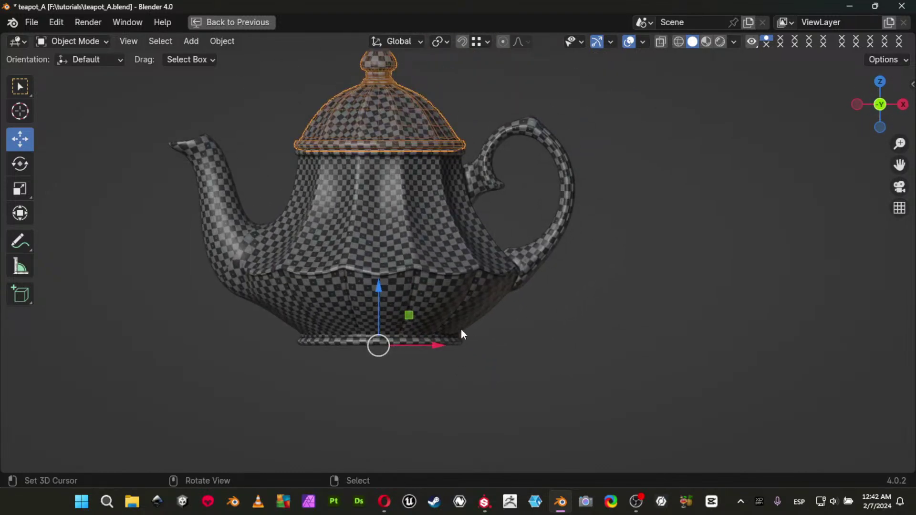
{"action": "middle_click_drag", "start_coordinate": [351, 302], "coordinate": [315, 284]}
{"action": "left_click", "coordinate": [851, 6]}
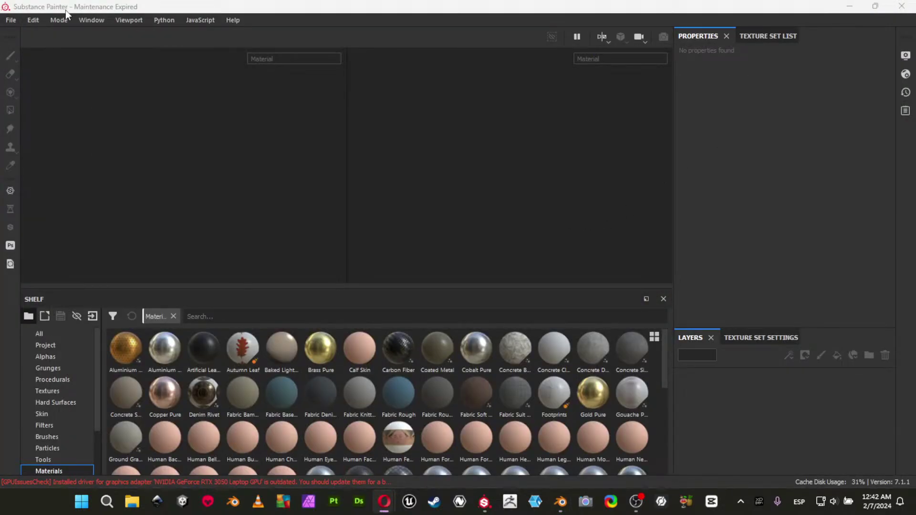
{"action": "left_click", "coordinate": [17, 21]}
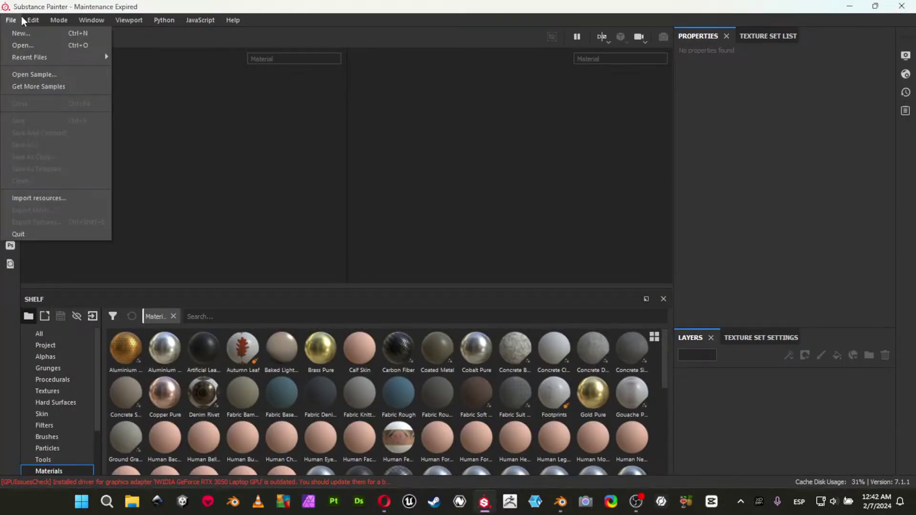
{"action": "left_click", "coordinate": [123, 6]}
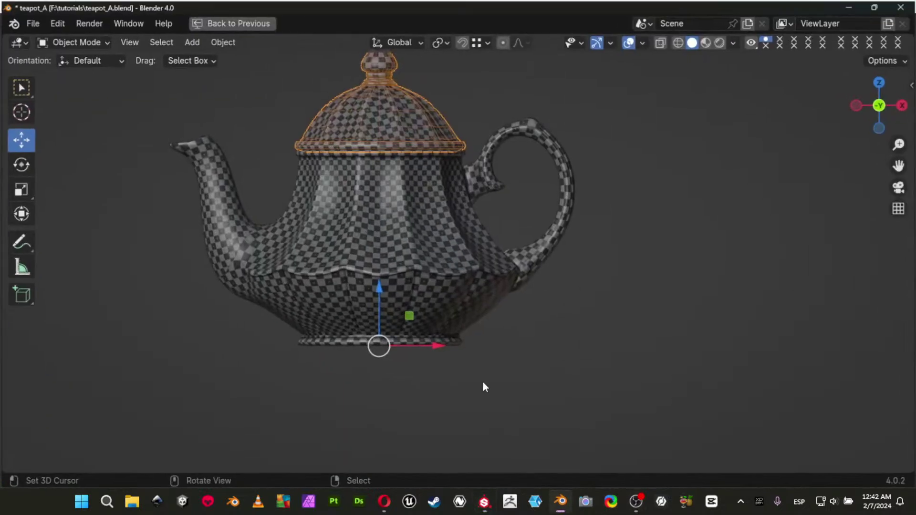
{"action": "left_click", "coordinate": [560, 502]}
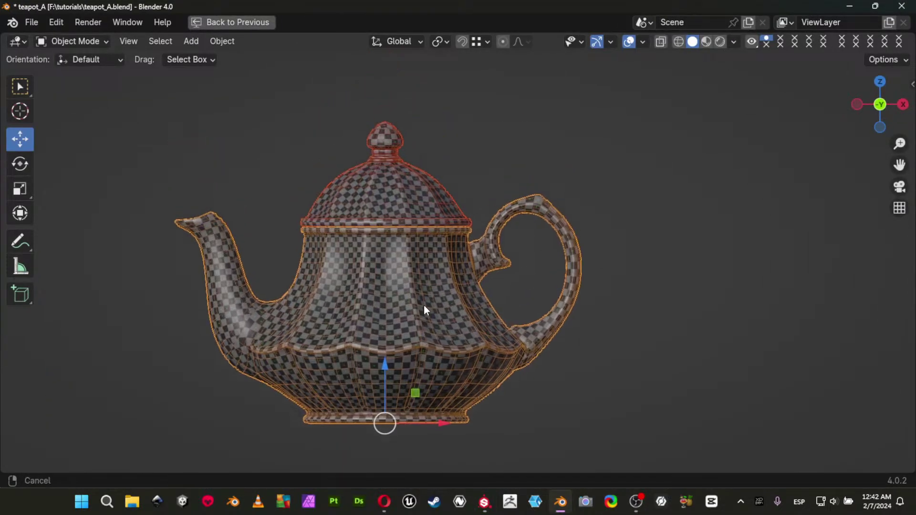
Restore the multi-editor layout with both teapot parts selected and enlarge the 3D viewport over the UV editor.
{"action": "key", "text": "ctrl+space"}
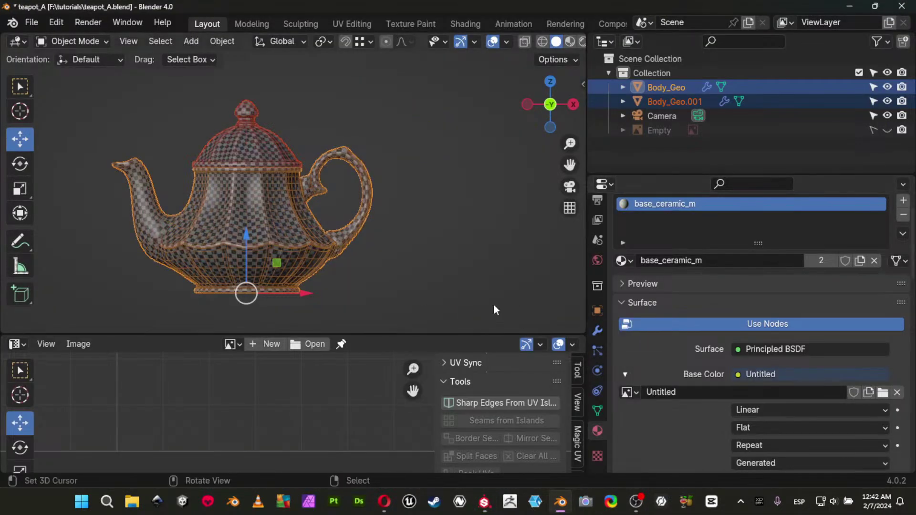
{"action": "middle_click_drag", "start_coordinate": [409, 239], "coordinate": [507, 327]}
{"action": "left_click_drag", "start_coordinate": [582, 337], "coordinate": [582, 379]}
Show the teapot body's Subdivision modifier settings and bring the model closer in an angled view.
{"action": "left_click", "coordinate": [597, 330]}
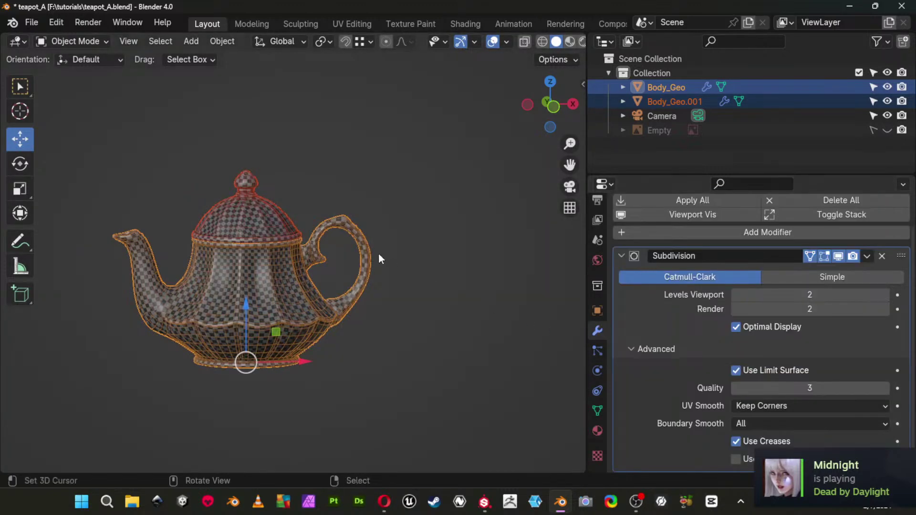
{"action": "middle_click_drag", "start_coordinate": [391, 254], "coordinate": [432, 253]}
{"action": "middle_click_drag", "start_coordinate": [368, 295], "coordinate": [445, 254], "text": "shift"}
{"action": "scroll", "coordinate": [449, 250], "scroll_direction": "up", "scroll_amount": 1}
{"action": "scroll", "coordinate": [391, 273], "scroll_direction": "up", "scroll_amount": 3}
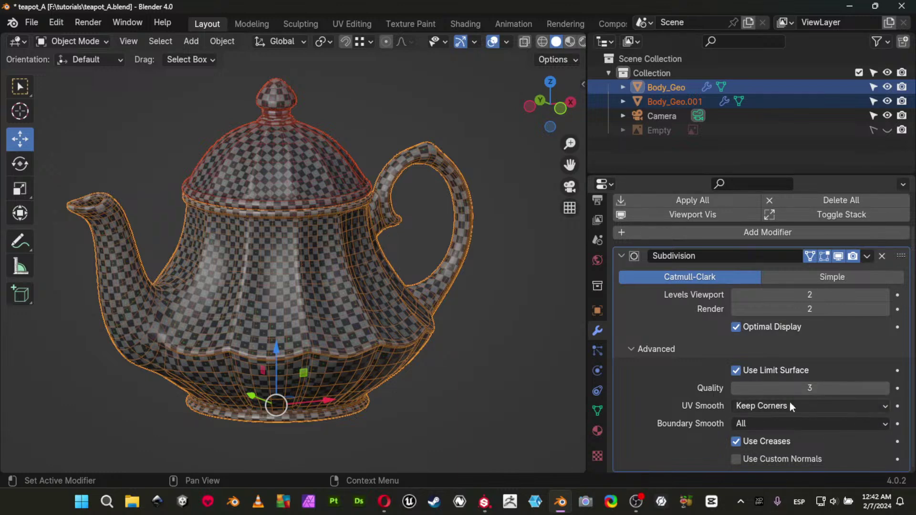
Review the UV Smooth options of the body's Subdivision modifier and keep Keep Corners selected.
{"action": "left_click", "coordinate": [752, 405]}
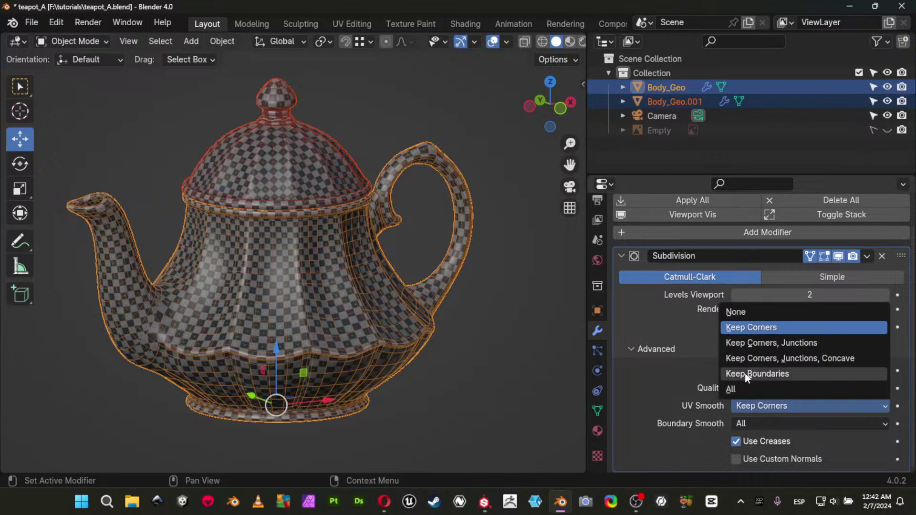
{"action": "left_click", "coordinate": [746, 331]}
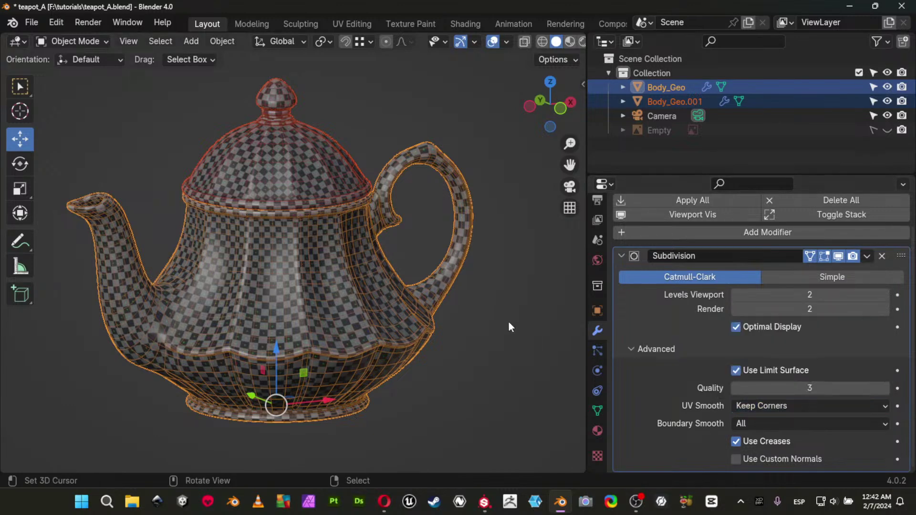
{"action": "middle_click_drag", "start_coordinate": [456, 299], "coordinate": [396, 275]}
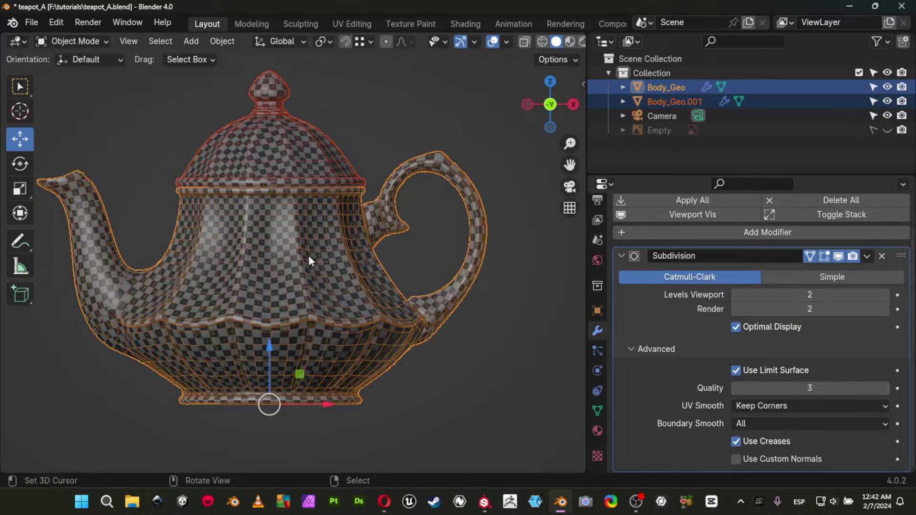
{"action": "middle_click_drag", "start_coordinate": [310, 256], "coordinate": [320, 256], "text": "shift"}
Enter Edit Mode on both teapot parts and split the 3D viewport horizontally into two areas.
{"action": "key", "text": "Tab"}
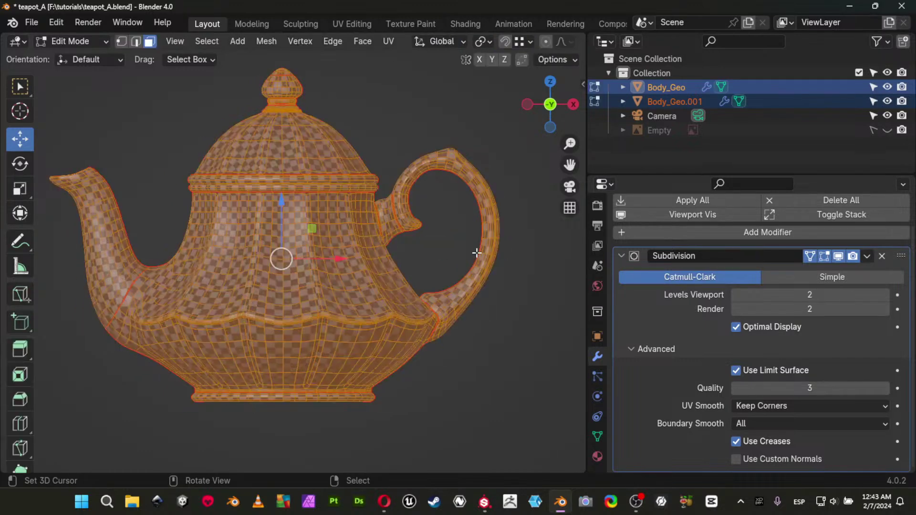
{"action": "key", "text": "ctrl+space"}
{"action": "key", "text": "ctrl+space"}
{"action": "right_click", "coordinate": [587, 377]}
{"action": "right_click", "coordinate": [586, 343]}
{"action": "left_click", "coordinate": [587, 345]}
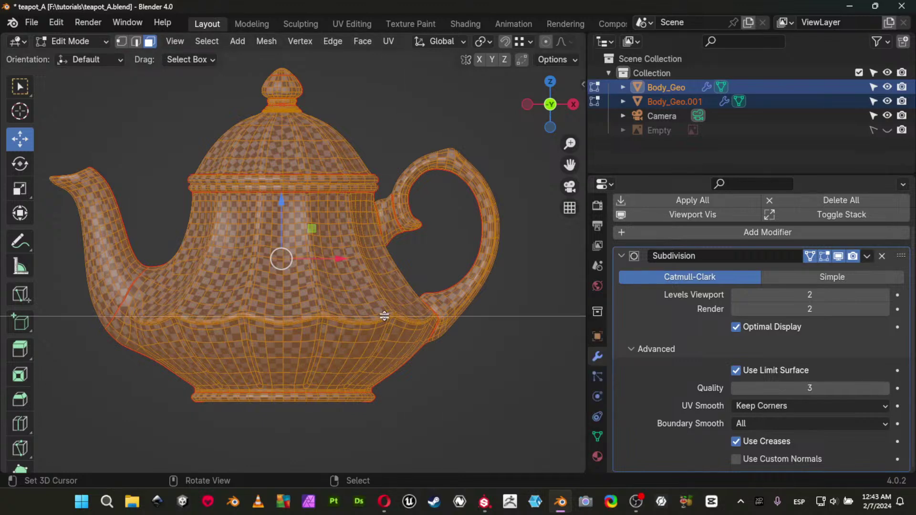
{"action": "left_click", "coordinate": [334, 316]}
Turn the new lower area into a maximized UV Editor and unlink the Viewer Node image.
{"action": "left_click", "coordinate": [20, 327]}
{"action": "left_click", "coordinate": [20, 327]}
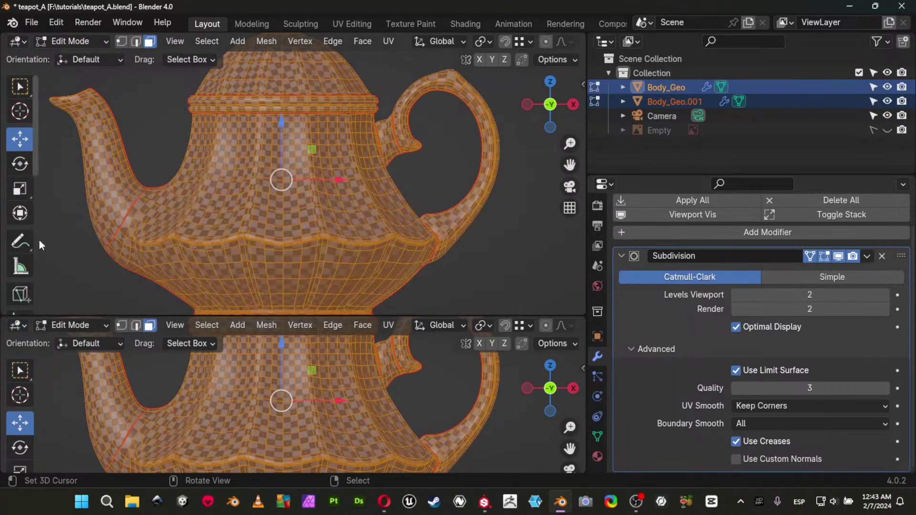
{"action": "left_click", "coordinate": [19, 325]}
{"action": "left_click", "coordinate": [42, 216]}
{"action": "key", "text": "ctrl+space"}
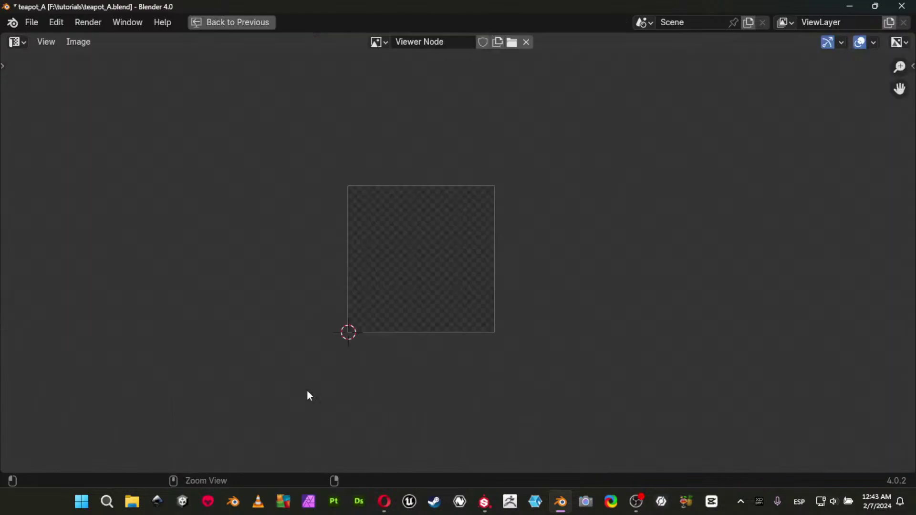
{"action": "left_click", "coordinate": [527, 42]}
Set the UV Editor's guide grid to 6 tiles in X to frame all the UV islands.
{"action": "scroll", "coordinate": [508, 269], "scroll_direction": "up", "scroll_amount": 1}
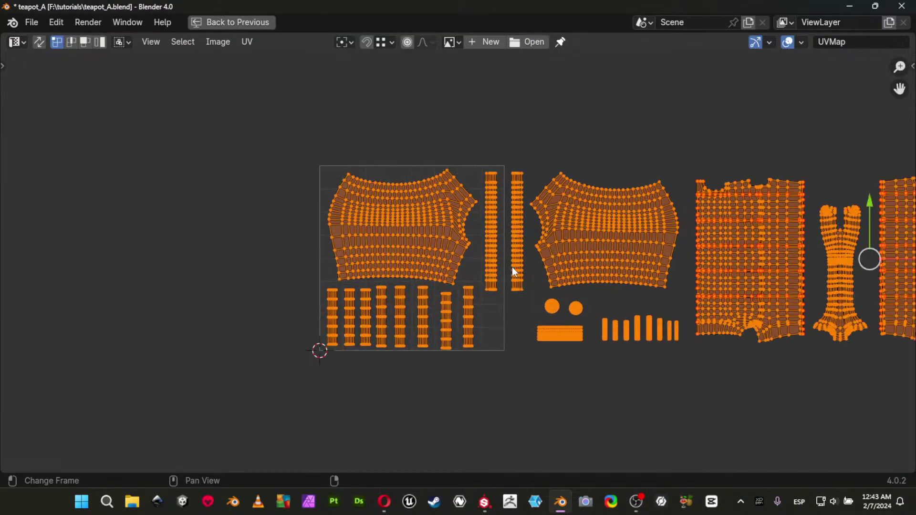
{"action": "middle_click_drag", "start_coordinate": [509, 269], "coordinate": [364, 282]}
{"action": "middle_click_drag", "start_coordinate": [762, 210], "coordinate": [534, 221]}
{"action": "scroll", "coordinate": [533, 221], "scroll_direction": "down", "scroll_amount": 1}
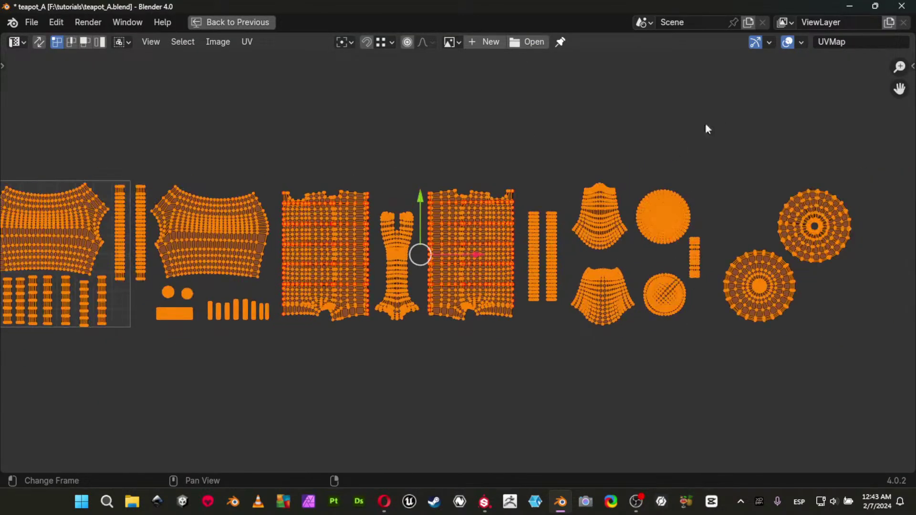
{"action": "left_click", "coordinate": [801, 41]}
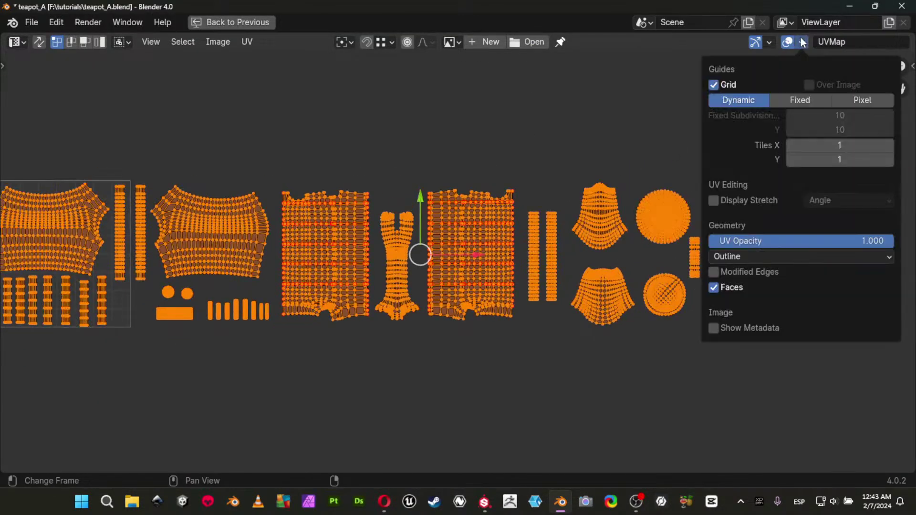
{"action": "left_click", "coordinate": [889, 146]}
{"action": "left_click", "coordinate": [890, 146]}
{"action": "left_click", "coordinate": [890, 146]}
{"action": "left_click", "coordinate": [889, 146]}
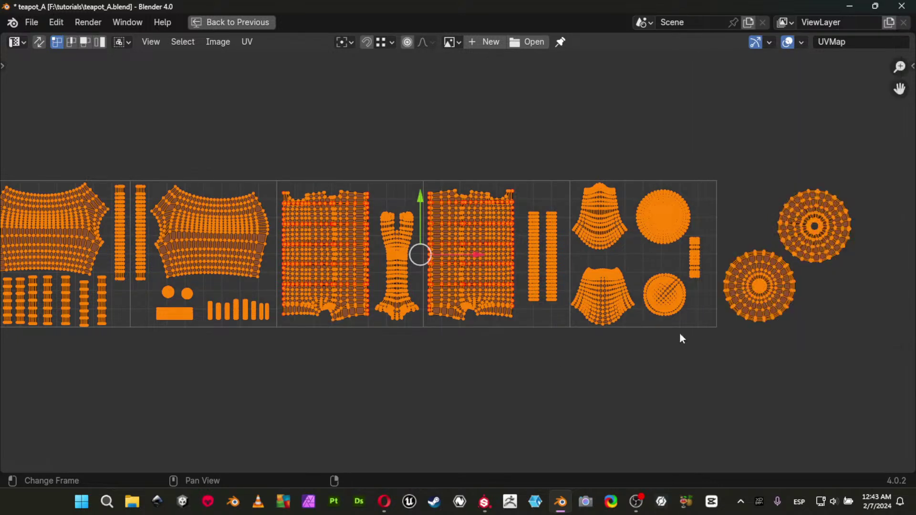
{"action": "left_click", "coordinate": [801, 42]}
{"action": "left_click", "coordinate": [889, 146]}
{"action": "middle_click_drag", "start_coordinate": [222, 347], "coordinate": [413, 372]}
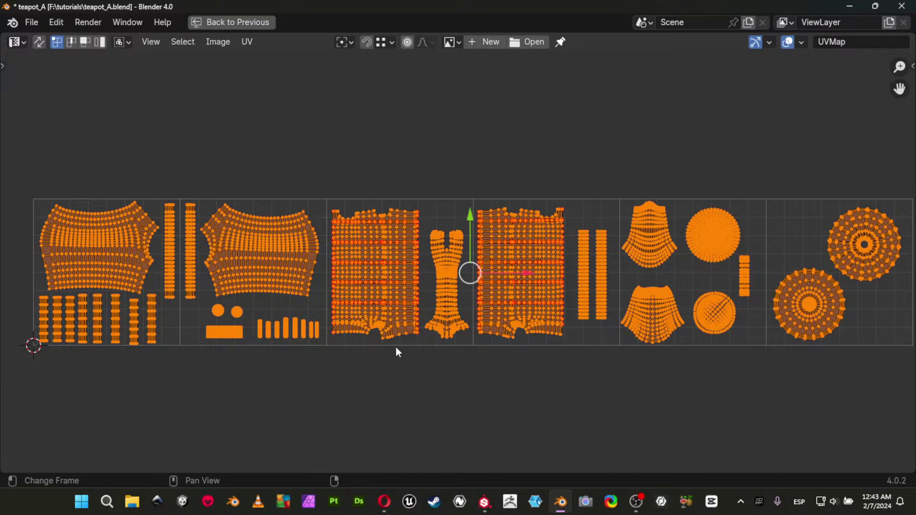
In island selection mode, rotate the large body island in the third tile 90 degrees and move it to the tile's upper part.
{"action": "key", "text": "ctrl+Tab"}
{"action": "left_click", "coordinate": [374, 382]}
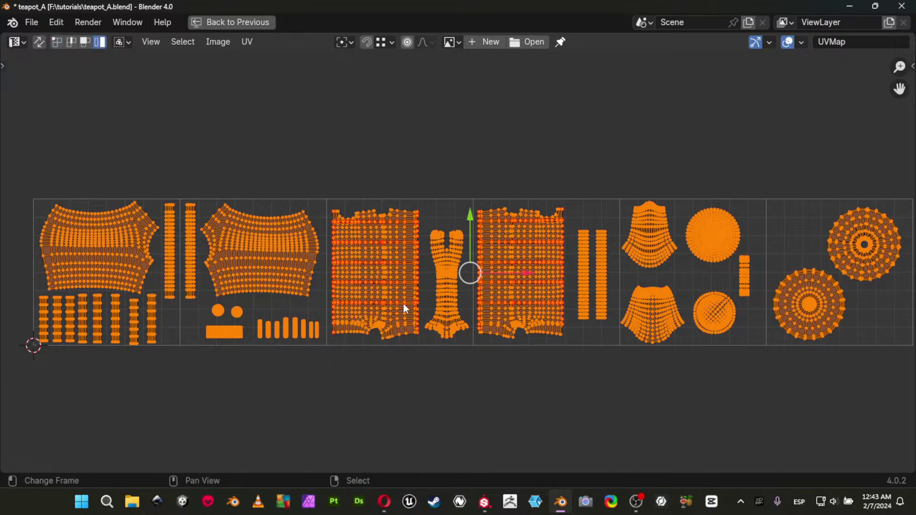
{"action": "left_click", "coordinate": [405, 283]}
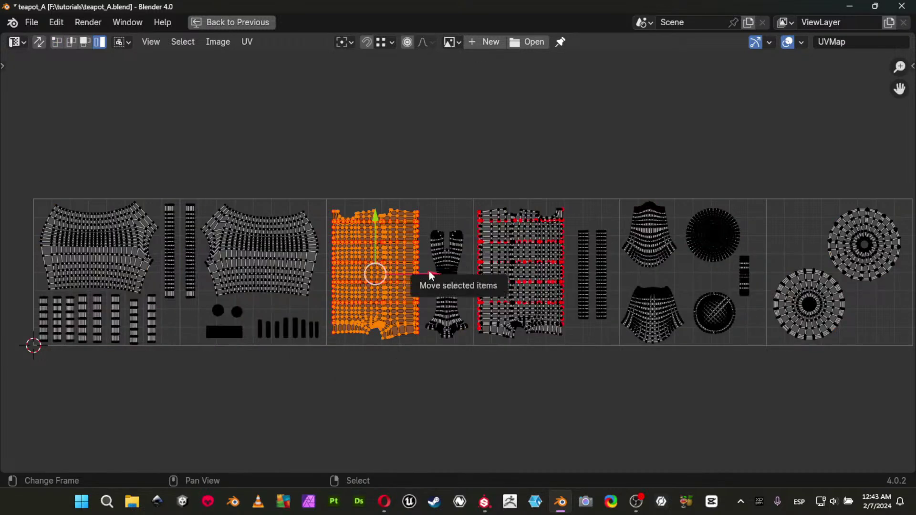
{"action": "type", "text": "r90"}
{"action": "key", "text": "Return"}
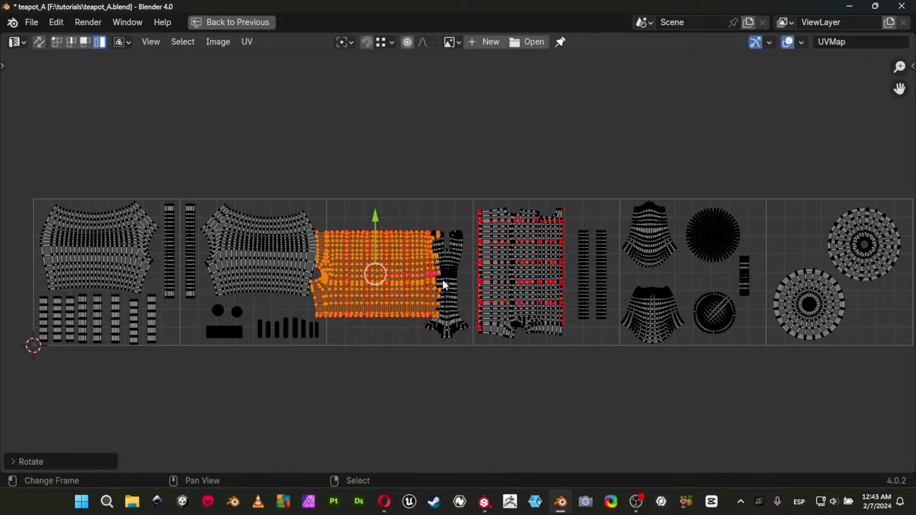
{"action": "key", "text": "g"}
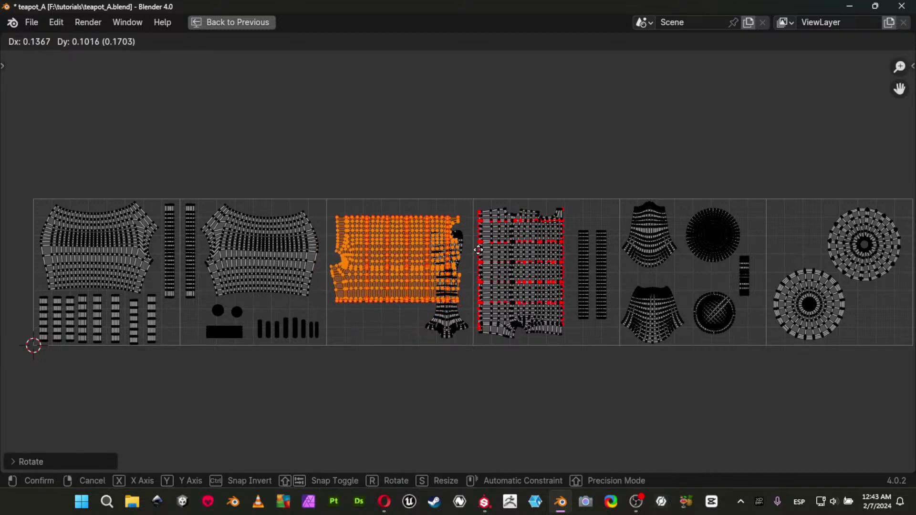
{"action": "left_click", "coordinate": [481, 240]}
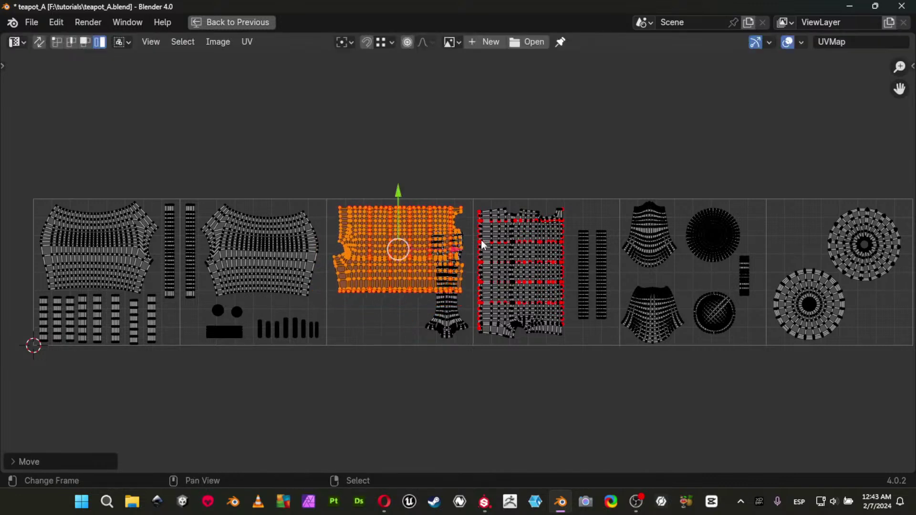
Rotate the large body island in the fourth tile 90 degrees and move it to the tile's upper part.
{"action": "left_click", "coordinate": [532, 242]}
{"action": "type", "text": "r90"}
{"action": "key", "text": "Return"}
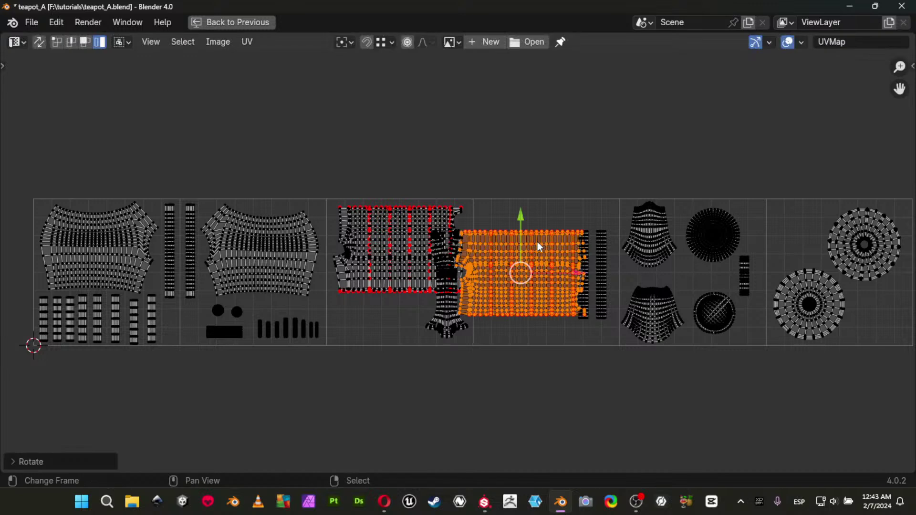
{"action": "key", "text": "g"}
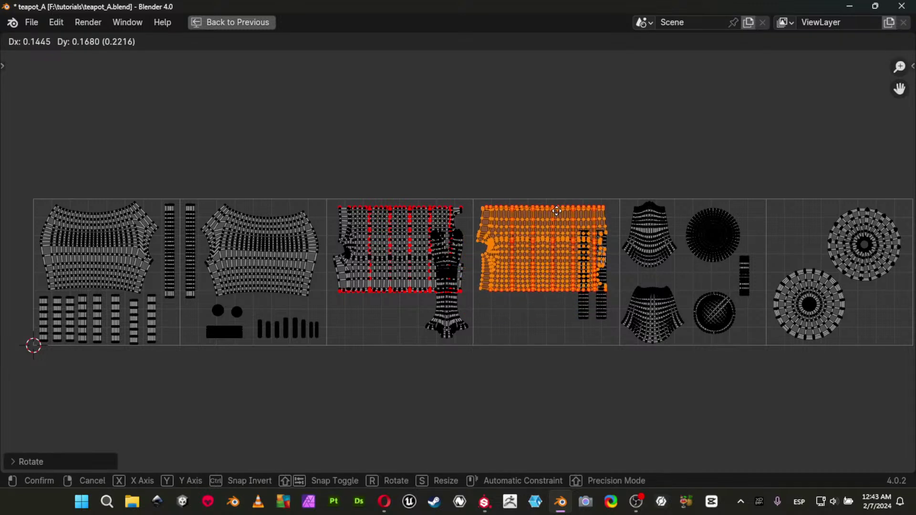
{"action": "left_click", "coordinate": [558, 212]}
Rotate the long flared island 90 degrees and place it beneath the body island in the third tile.
{"action": "left_click", "coordinate": [460, 331]}
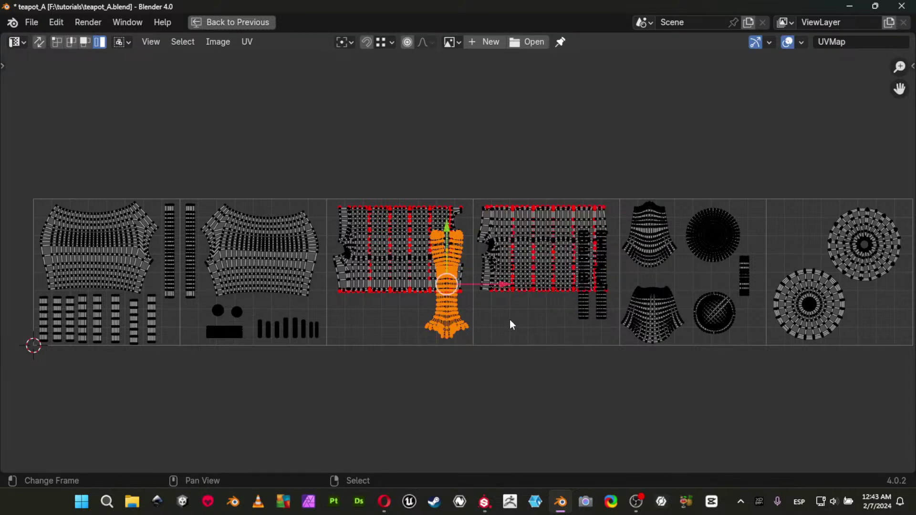
{"action": "type", "text": "r90"}
{"action": "key", "text": "Return"}
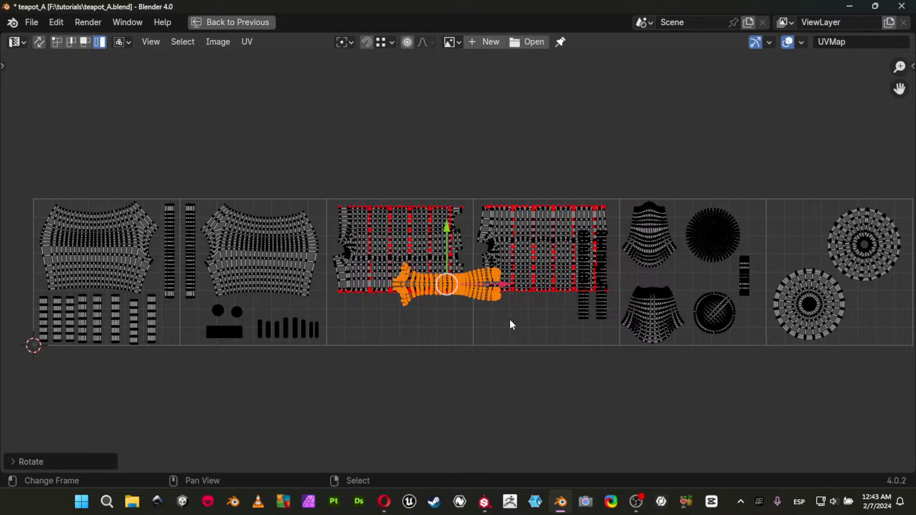
{"action": "key", "text": "g"}
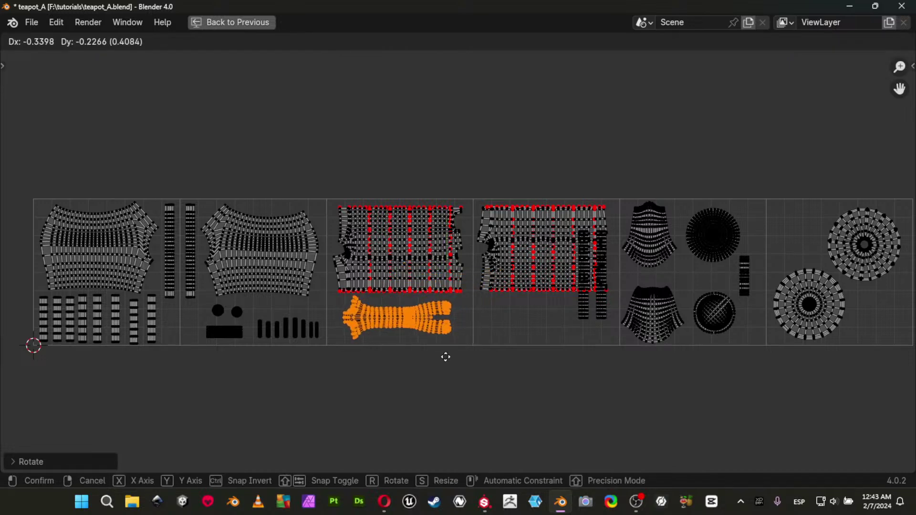
{"action": "left_click", "coordinate": [437, 373]}
Move the sixth tile's upper round island toward the upper-right corner and the lower one about 0.16 along X.
{"action": "left_click", "coordinate": [588, 313]}
{"action": "middle_click_drag", "start_coordinate": [596, 310], "coordinate": [364, 348], "text": "shift"}
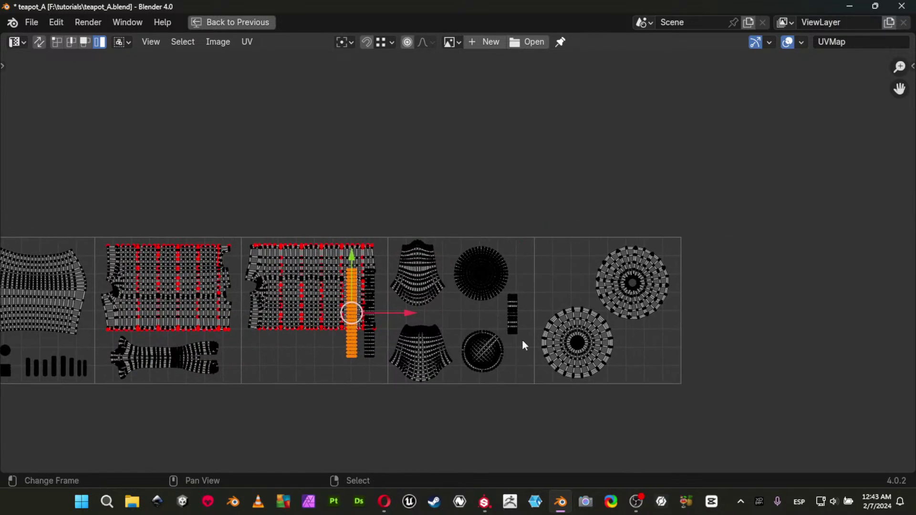
{"action": "left_click", "coordinate": [649, 294]}
{"action": "key", "text": "g"}
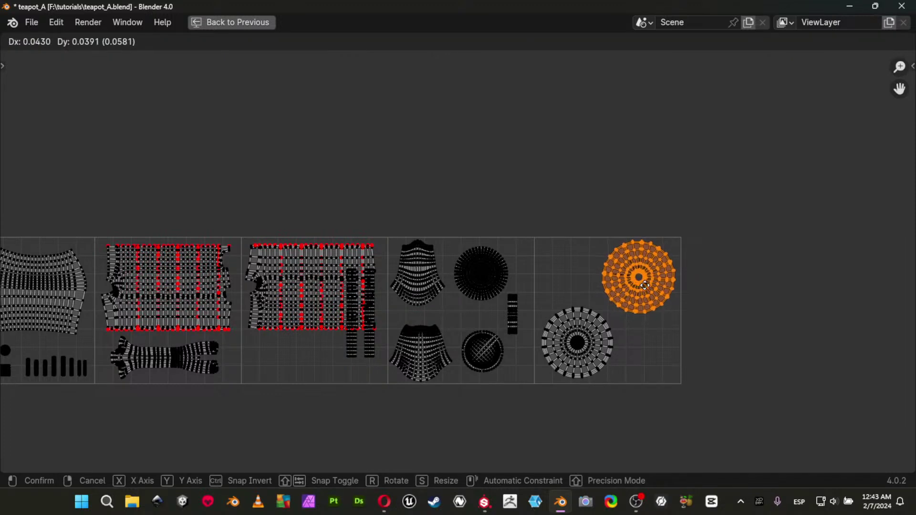
{"action": "left_click", "coordinate": [646, 286]}
{"action": "right_click", "coordinate": [591, 352]}
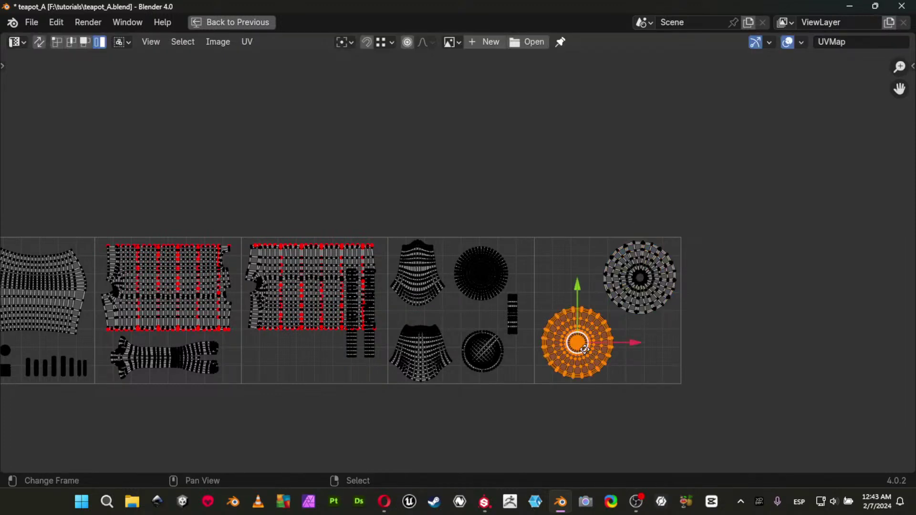
{"action": "key", "text": "g"}
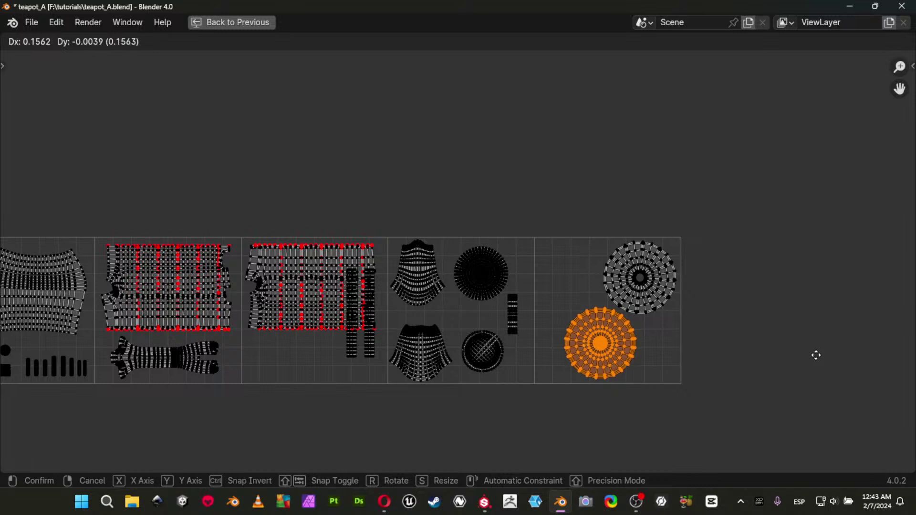
{"action": "left_click", "coordinate": [816, 355]}
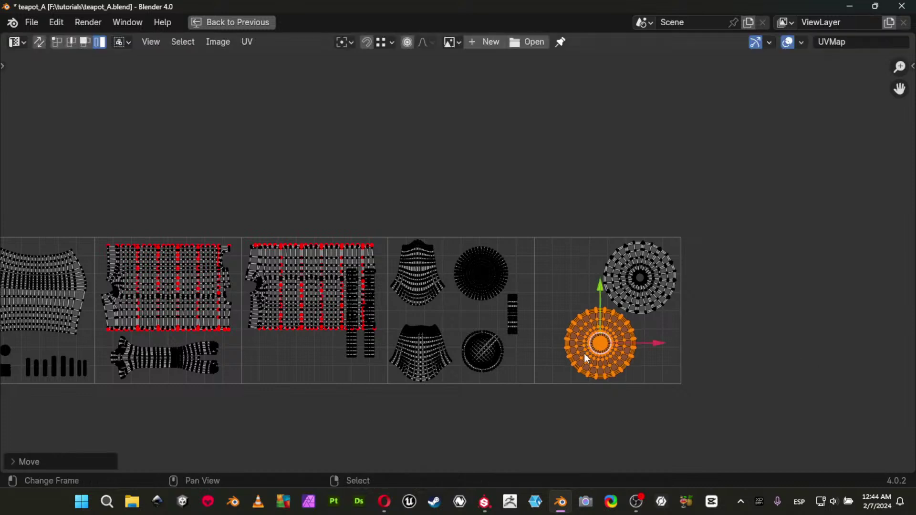
Move the two long strip islands from the fourth tile into the free space beside the round islands in the sixth tile.
{"action": "left_click", "coordinate": [356, 348]}
{"action": "left_click", "coordinate": [375, 347], "text": "shift"}
{"action": "key", "text": "g"}
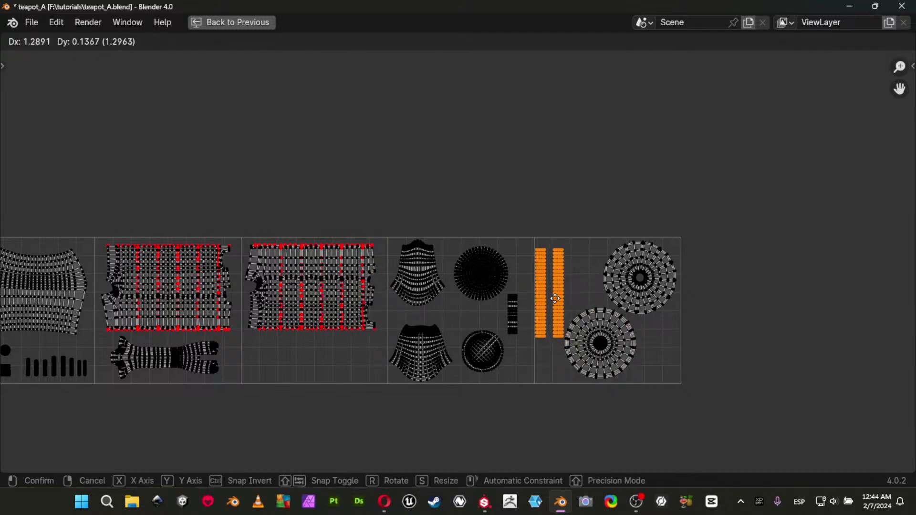
{"action": "left_click", "coordinate": [561, 287]}
Shift both round islands slightly along X, and nudge the lower one further away from the strips.
{"action": "scroll", "coordinate": [489, 334], "scroll_direction": "up", "scroll_amount": 3}
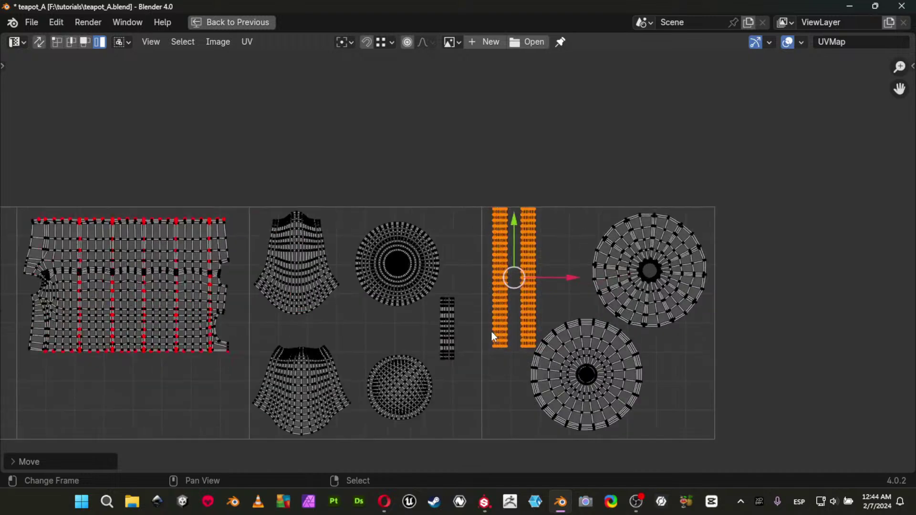
{"action": "left_click", "coordinate": [585, 330], "text": "shift"}
{"action": "left_click", "coordinate": [640, 275]}
{"action": "left_click", "coordinate": [594, 368], "text": "shift"}
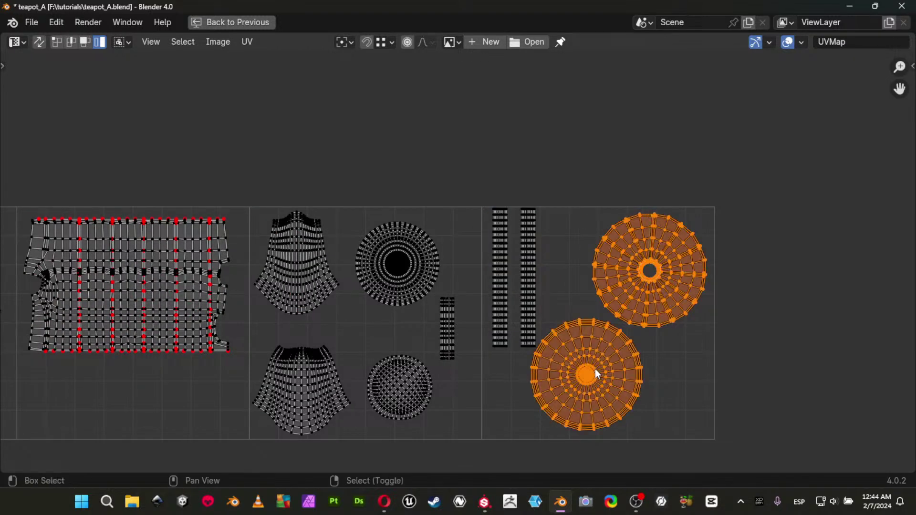
{"action": "key", "text": "g"}
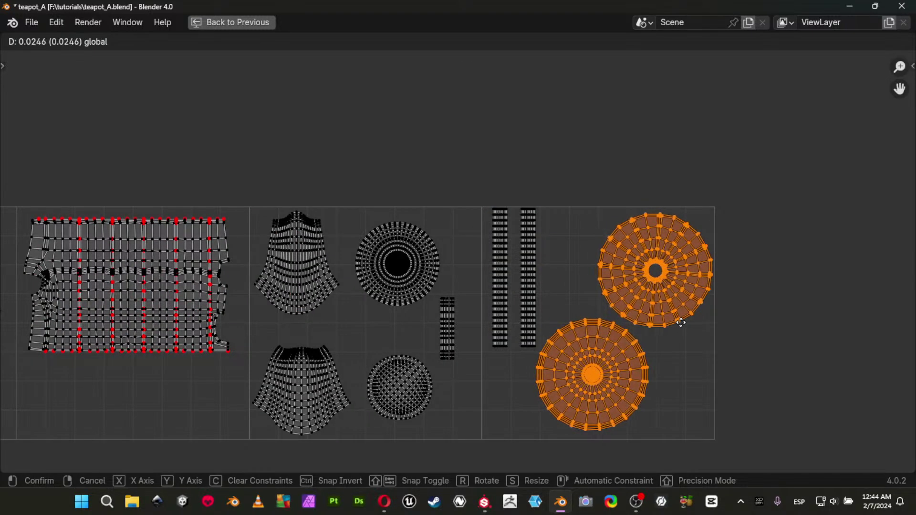
{"action": "left_click", "coordinate": [667, 331]}
{"action": "left_click", "coordinate": [592, 398]}
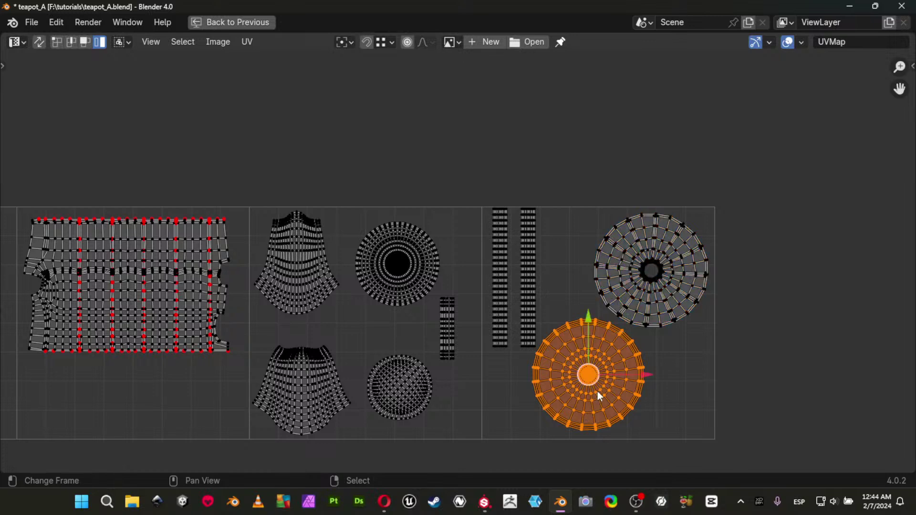
{"action": "key", "text": "g"}
{"action": "left_click", "coordinate": [662, 399]}
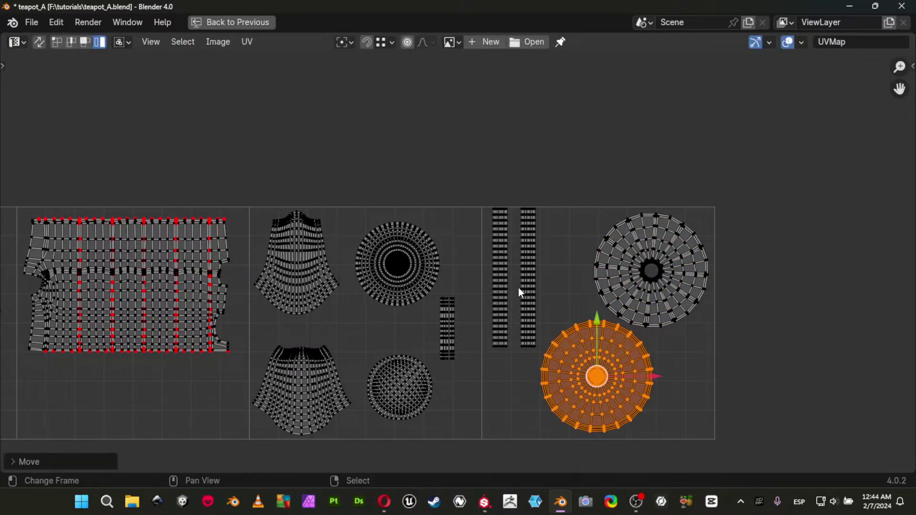
Move the two strip islands slightly down to leave a margin below the sixth tile's top edge.
{"action": "left_click", "coordinate": [519, 290]}
{"action": "left_click", "coordinate": [501, 285], "text": "shift"}
{"action": "key", "text": "g"}
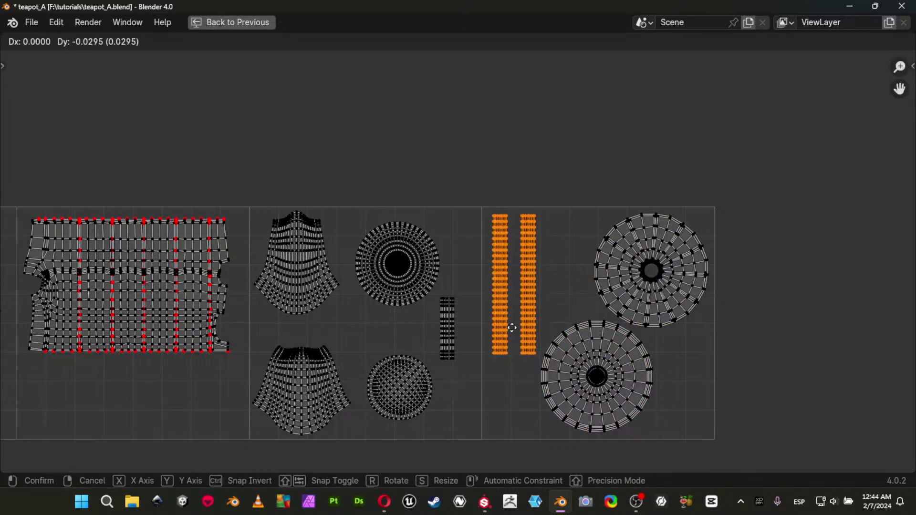
{"action": "left_click", "coordinate": [509, 329]}
{"action": "scroll", "coordinate": [510, 329], "scroll_direction": "down", "scroll_amount": 2}
{"action": "middle_click_drag", "start_coordinate": [359, 350], "coordinate": [437, 331]}
{"action": "middle_click_drag", "start_coordinate": [301, 319], "coordinate": [329, 316]}
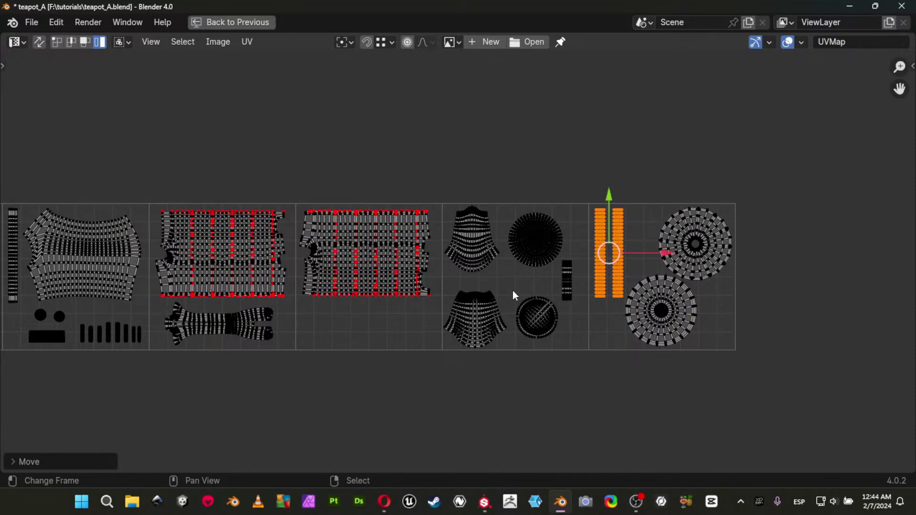
Restore the full workspace layout from the maximized UV editor, return to Object Mode and save teapot_A.blend.
{"action": "middle_click_drag", "start_coordinate": [296, 352], "coordinate": [327, 342]}
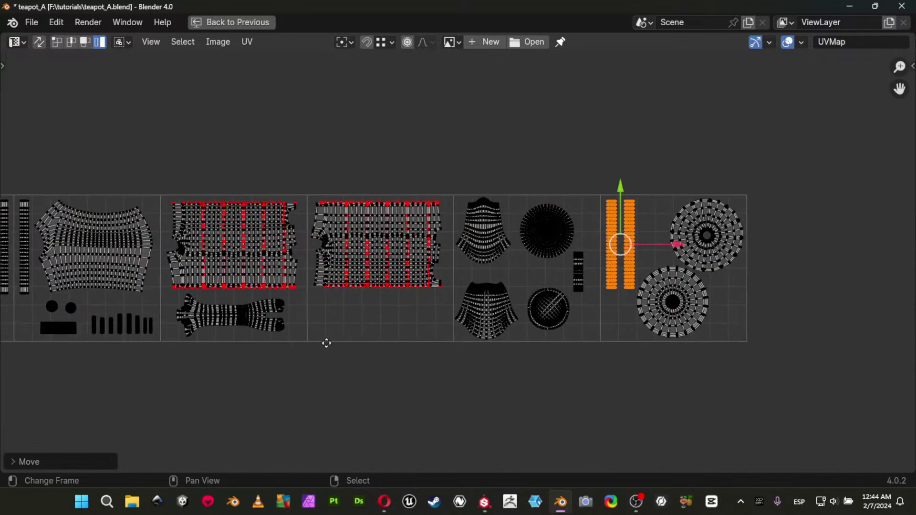
{"action": "key", "text": "ctrl+space"}
{"action": "key", "text": "ctrl+Tab"}
{"action": "left_click", "coordinate": [282, 198]}
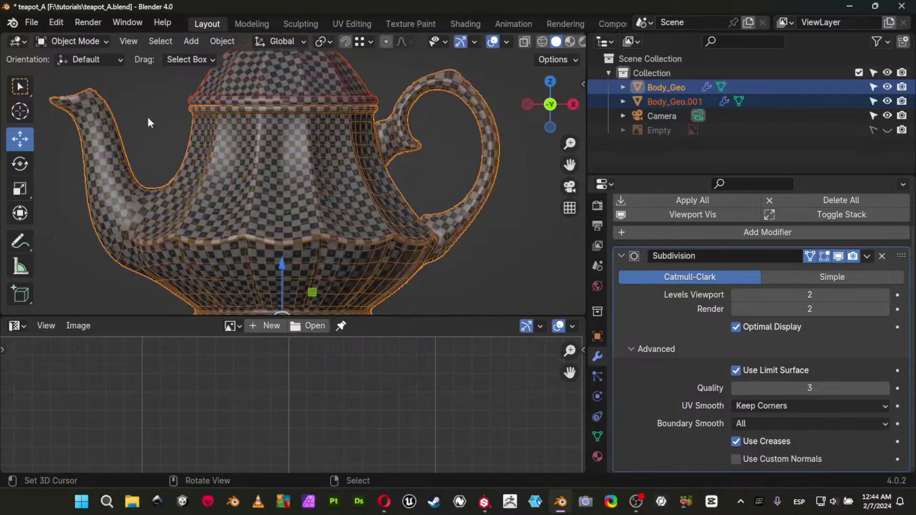
{"action": "key", "text": "ctrl+s"}
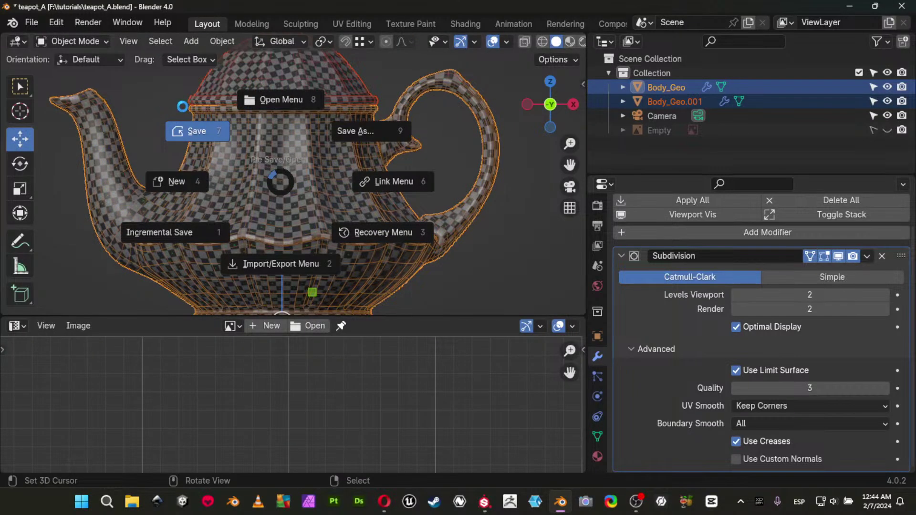
{"action": "left_click", "coordinate": [56, 62]}
Remove the checker image texture from the Base Color of base_ceramic_m and save the file.
{"action": "left_click", "coordinate": [598, 456]}
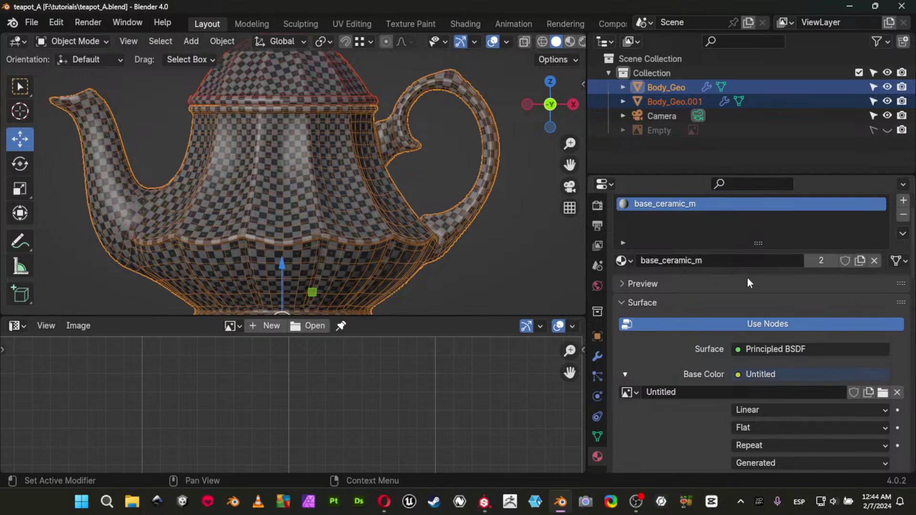
{"action": "left_click", "coordinate": [897, 392]}
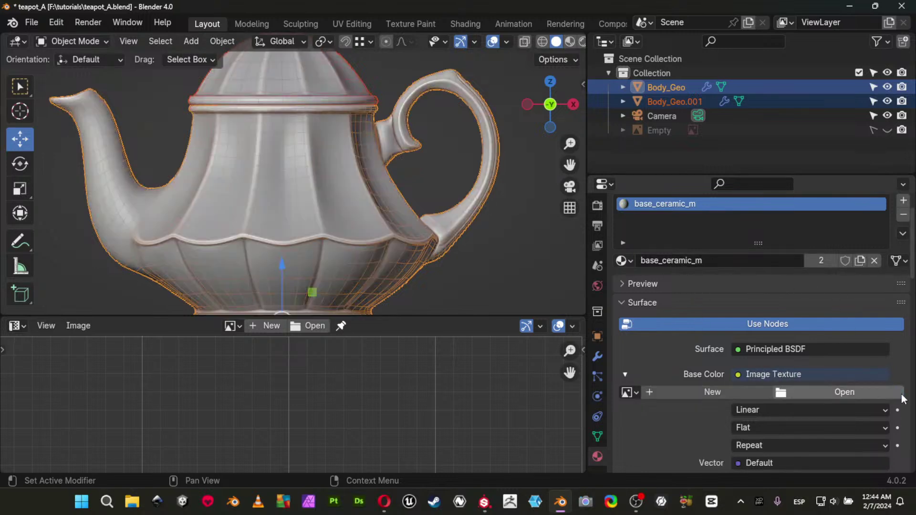
{"action": "left_click", "coordinate": [832, 376]}
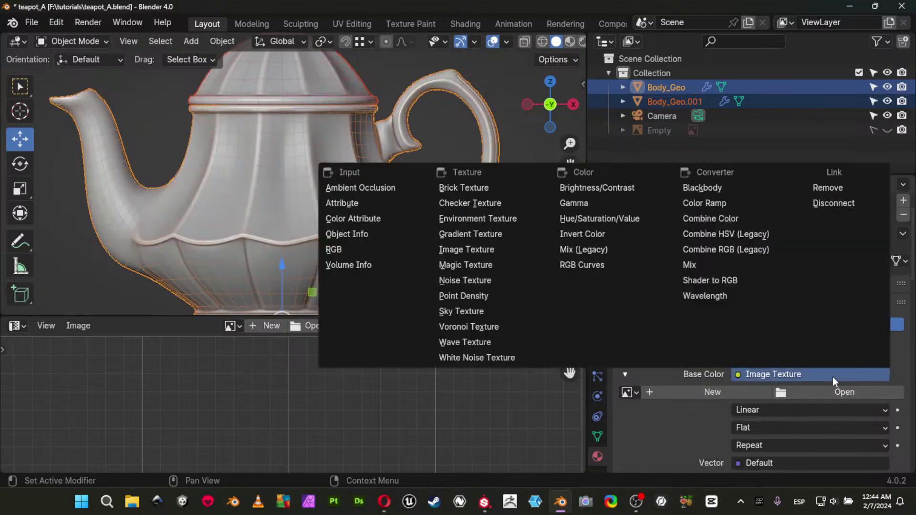
{"action": "left_click", "coordinate": [845, 177]}
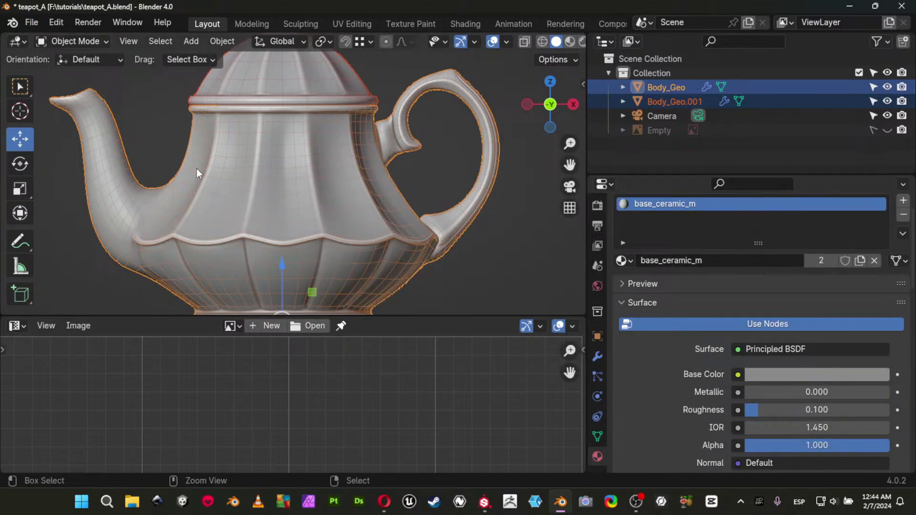
{"action": "key", "text": "ctrl+s"}
{"action": "left_click", "coordinate": [114, 116]}
Export the selected teapot objects as Wavefront OBJ with Selected Only and Object Groups enabled, overwriting teapot_A_HD.obj in F:\tutorials\New Folder.
{"action": "left_click", "coordinate": [32, 23]}
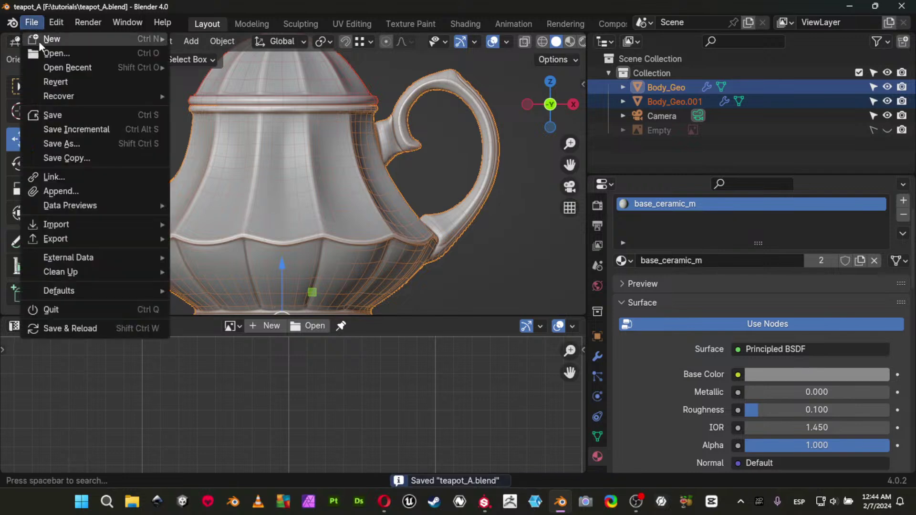
{"action": "mouse_move", "coordinate": [71, 236]}
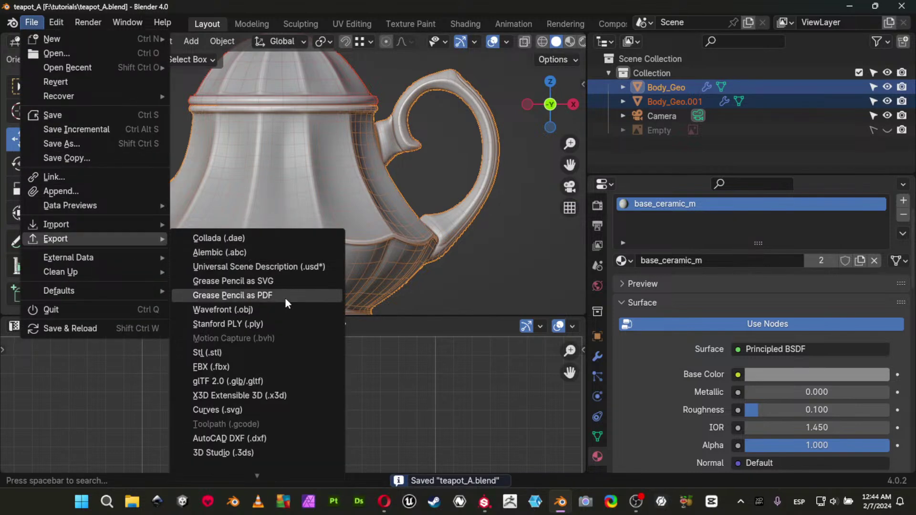
{"action": "left_click", "coordinate": [279, 308]}
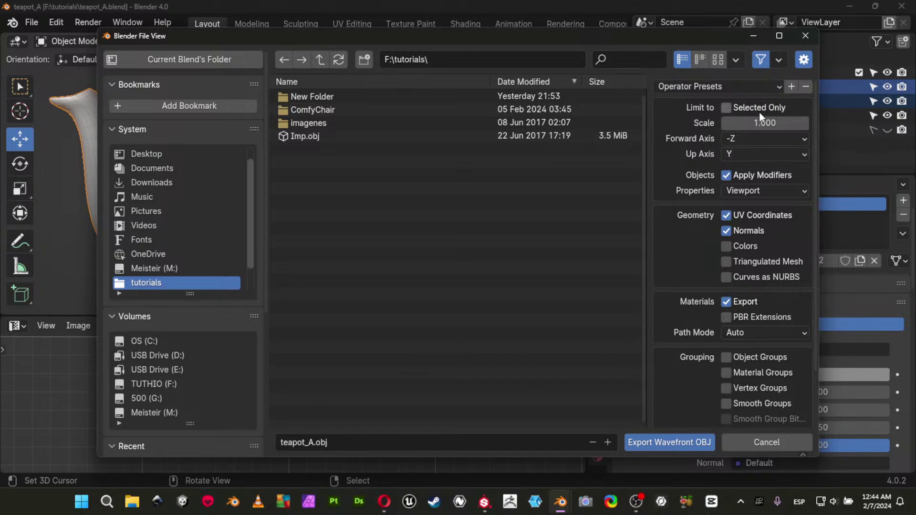
{"action": "left_click", "coordinate": [748, 87]}
{"action": "left_click", "coordinate": [697, 122]}
{"action": "left_click", "coordinate": [697, 86]}
{"action": "left_click", "coordinate": [326, 97]}
{"action": "left_click", "coordinate": [339, 113]}
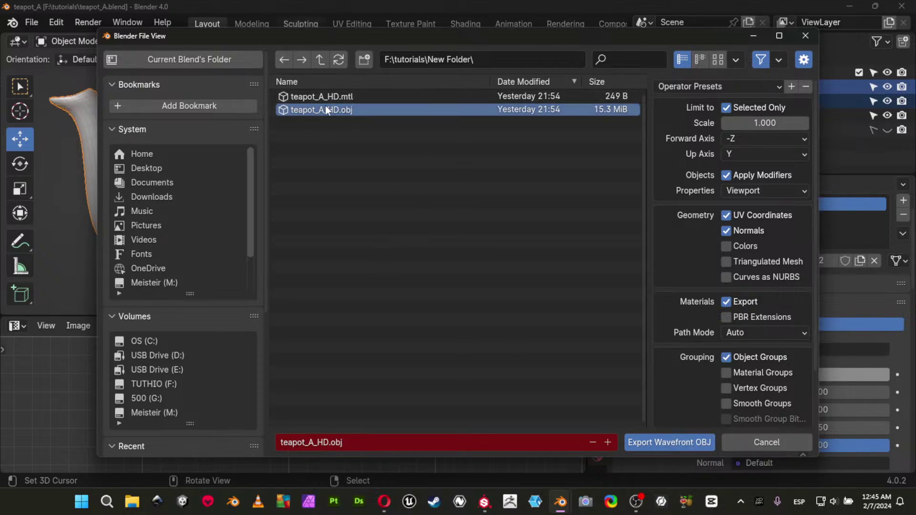
{"action": "left_click", "coordinate": [696, 444]}
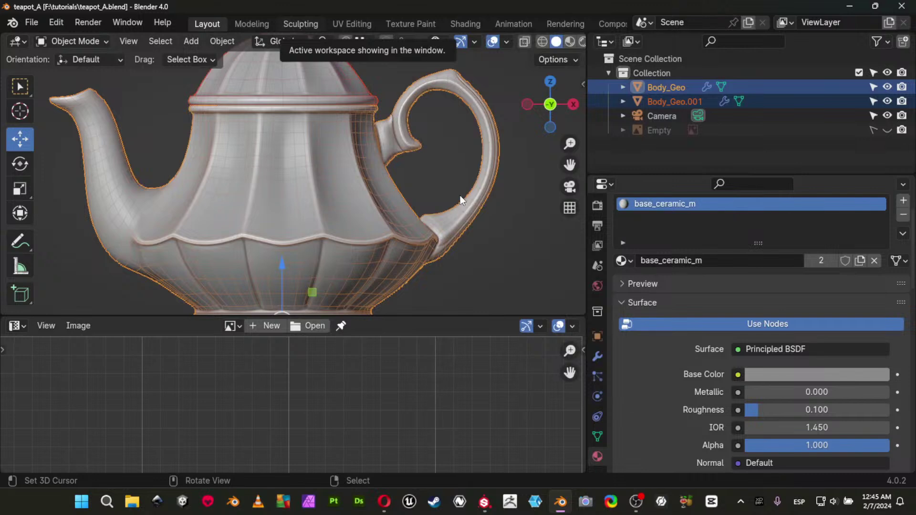
Switch to Substance Painter and start a new project, reviewing the template and document resolution options.
{"action": "left_click", "coordinate": [484, 501]}
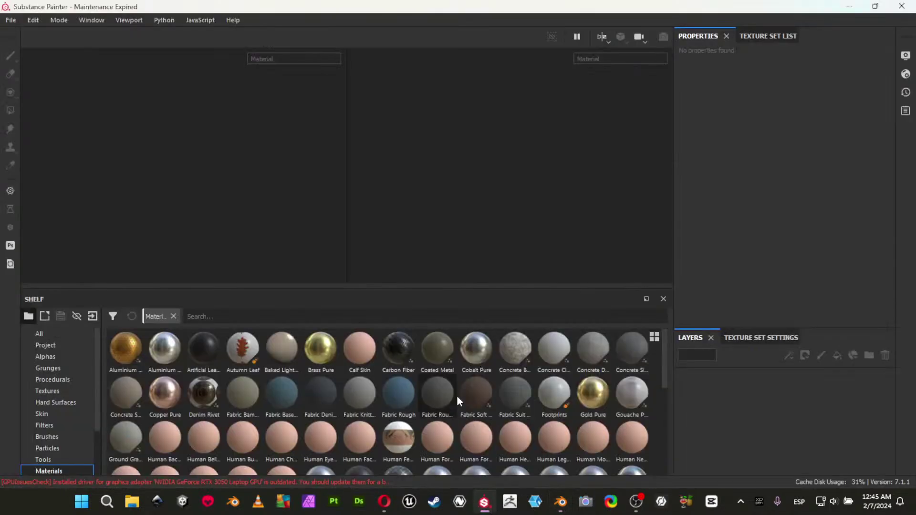
{"action": "left_click", "coordinate": [11, 20]}
{"action": "left_click", "coordinate": [23, 31]}
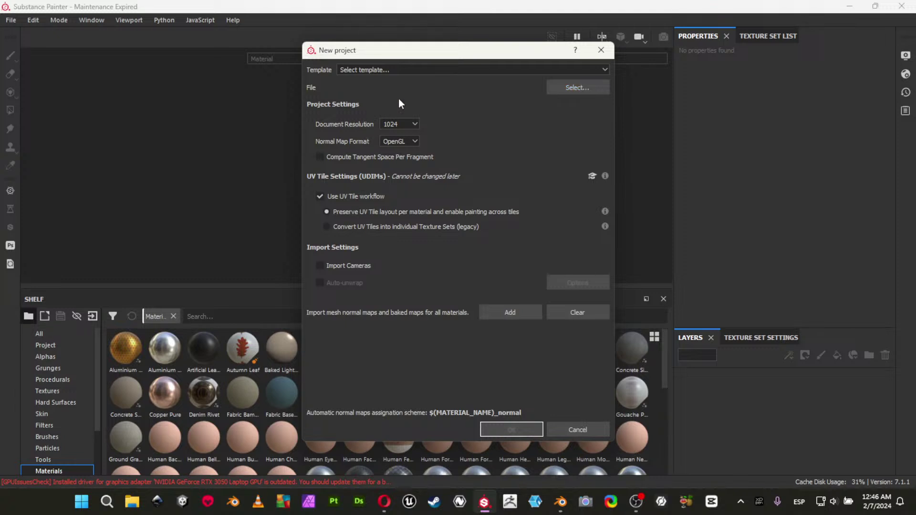
{"action": "left_click_drag", "start_coordinate": [397, 53], "coordinate": [355, 52]}
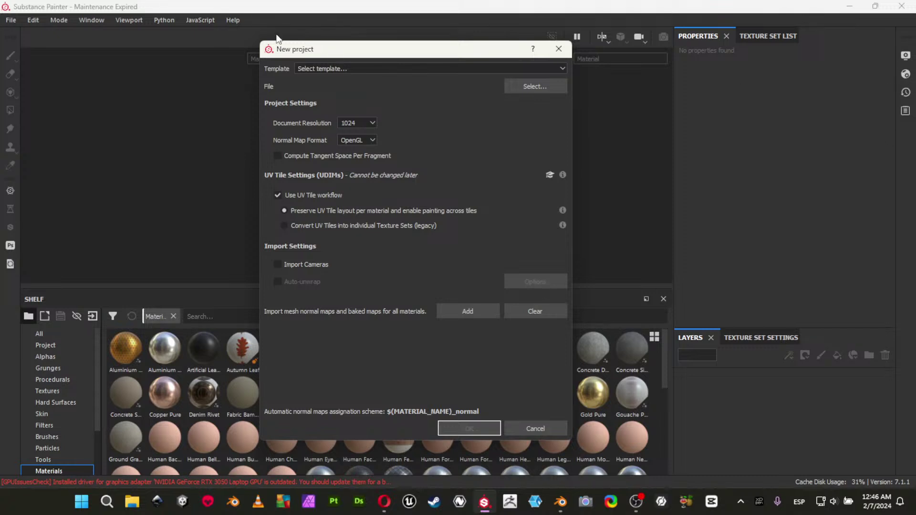
{"action": "left_click", "coordinate": [316, 68]}
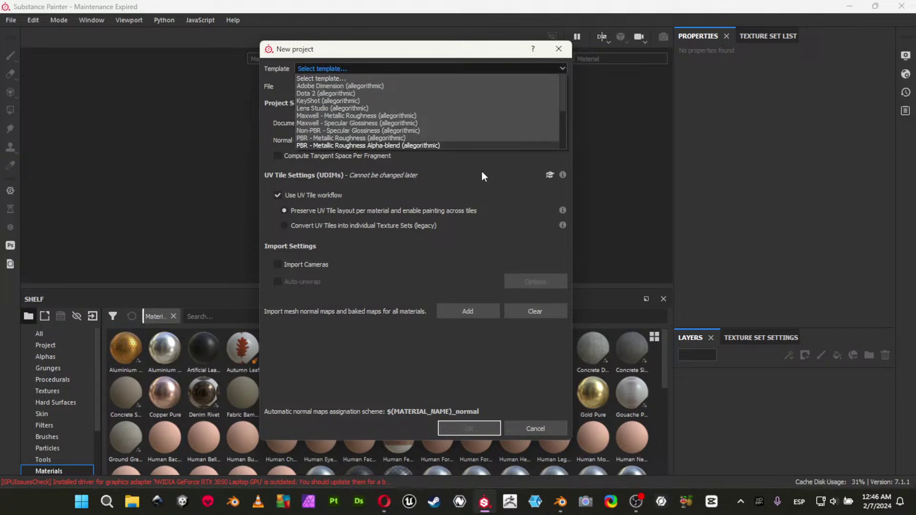
{"action": "left_click", "coordinate": [377, 360]}
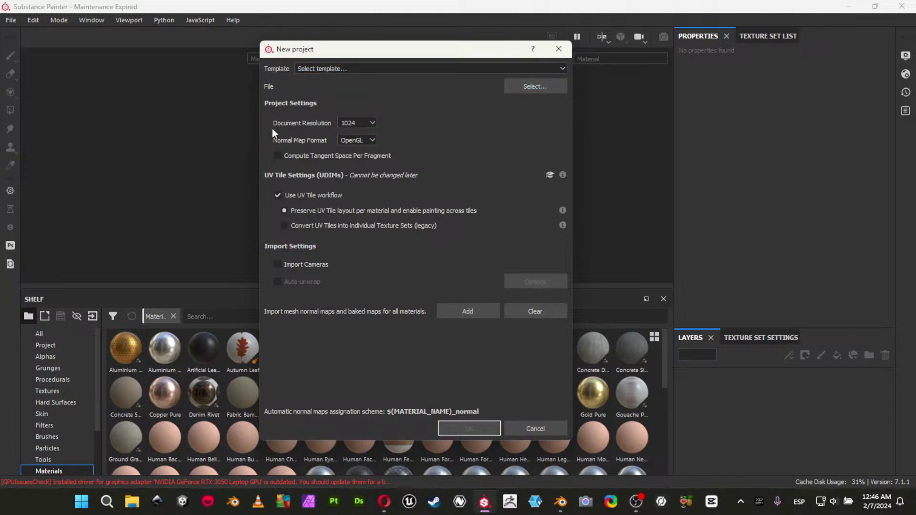
{"action": "double_click", "coordinate": [337, 120]}
Choose teapot_A_HD.obj from the New Folder in tutorials as the mesh and create the project.
{"action": "left_click", "coordinate": [535, 86]}
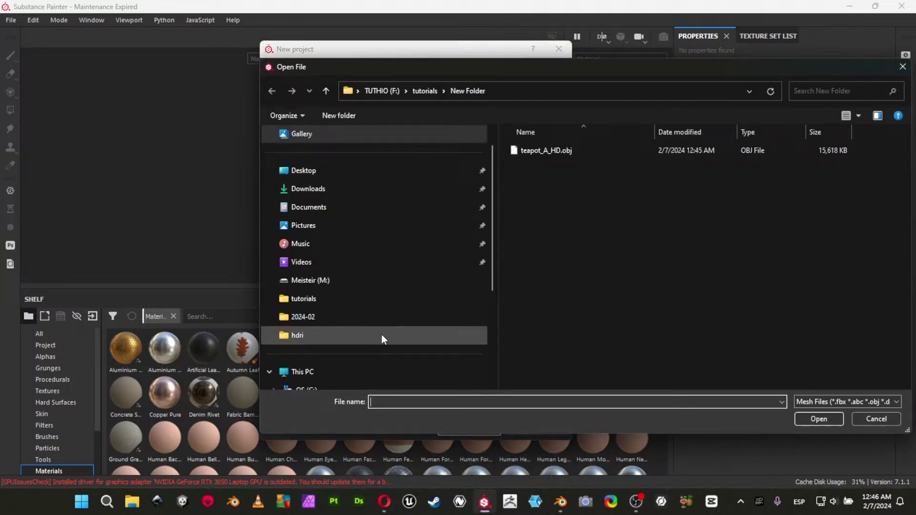
{"action": "left_click", "coordinate": [386, 301]}
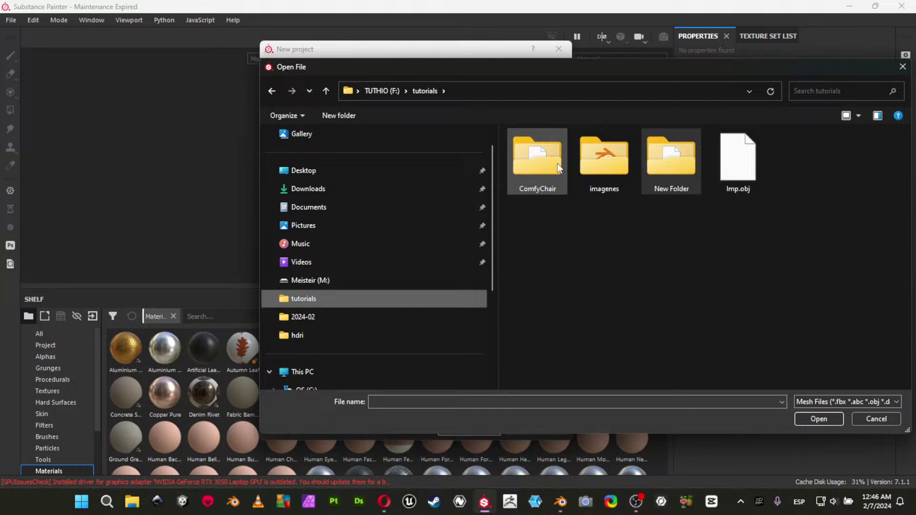
{"action": "double_click", "coordinate": [683, 182]}
{"action": "left_click", "coordinate": [561, 151]}
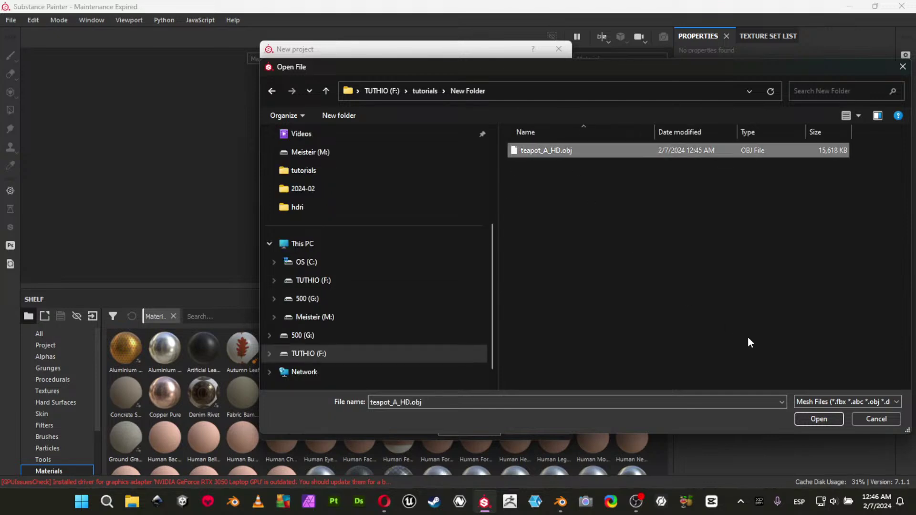
{"action": "left_click", "coordinate": [832, 418]}
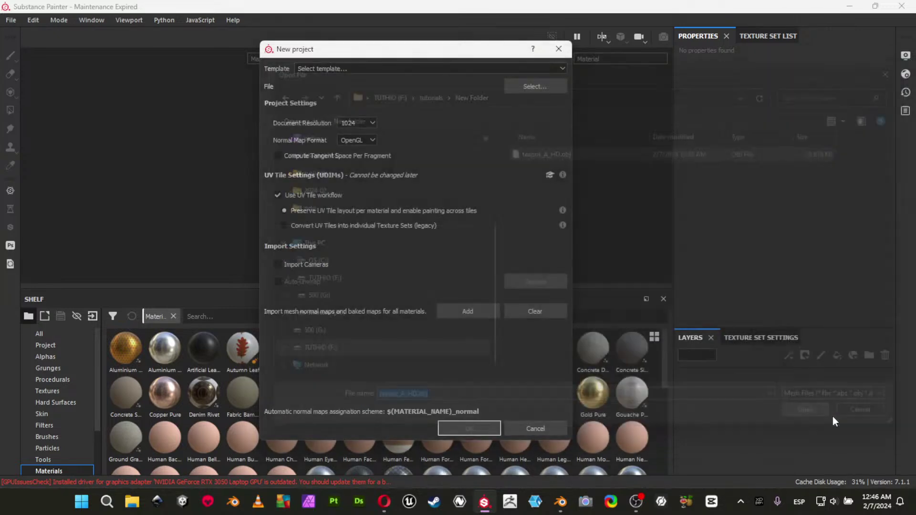
{"action": "left_click", "coordinate": [459, 432]}
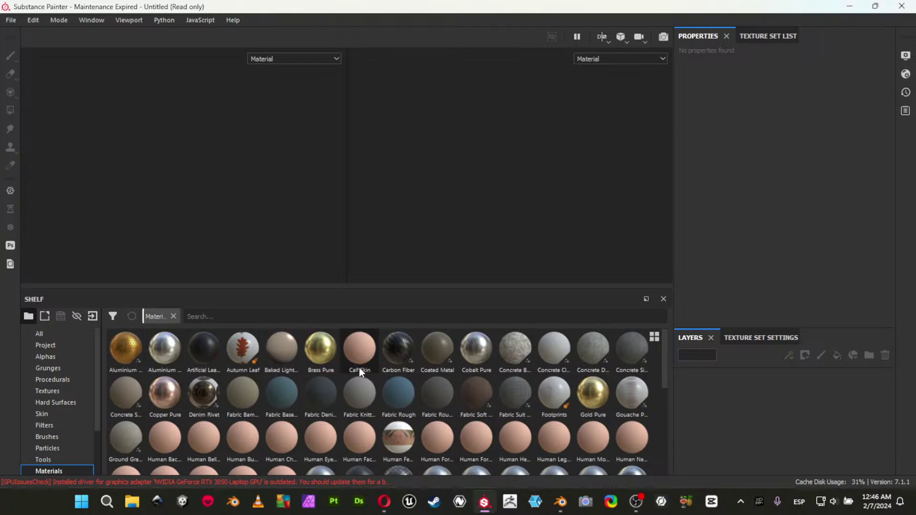
Examine the imported teapot from several sides and under rotated lighting in an uncluttered viewport, then restore the hidden panels.
{"action": "key", "text": "Tab"}
{"action": "left_click_drag", "start_coordinate": [333, 223], "coordinate": [155, 220], "text": "alt"}
{"action": "middle_click_drag", "start_coordinate": [311, 255], "coordinate": [166, 245], "text": "alt"}
{"action": "left_click_drag", "start_coordinate": [186, 234], "coordinate": [115, 249], "text": "alt"}
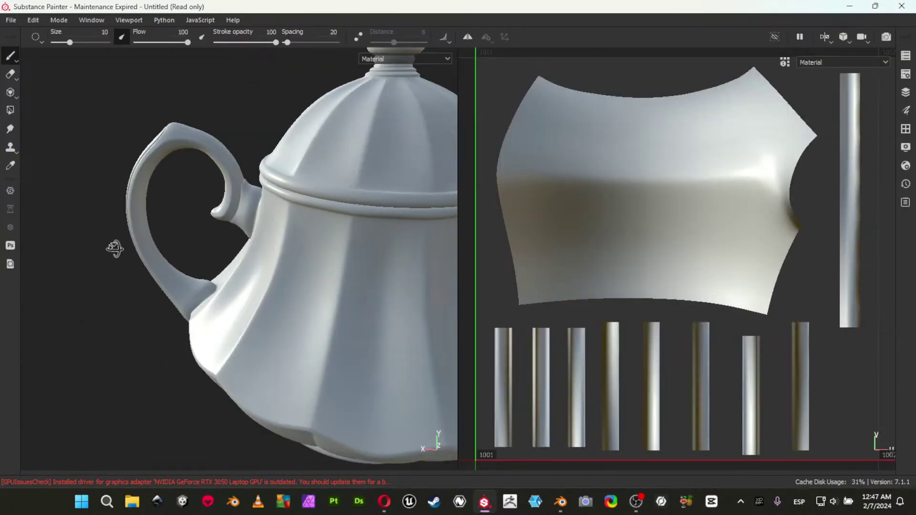
{"action": "right_click_drag", "start_coordinate": [321, 266], "coordinate": [59, 145], "text": "alt"}
{"action": "middle_click_drag", "start_coordinate": [301, 252], "coordinate": [191, 250], "text": "alt"}
{"action": "right_click_drag", "start_coordinate": [191, 250], "coordinate": [258, 290], "text": "shift"}
{"action": "left_click_drag", "start_coordinate": [308, 301], "coordinate": [147, 277], "text": "alt"}
{"action": "left_click_drag", "start_coordinate": [366, 327], "coordinate": [136, 299], "text": "alt"}
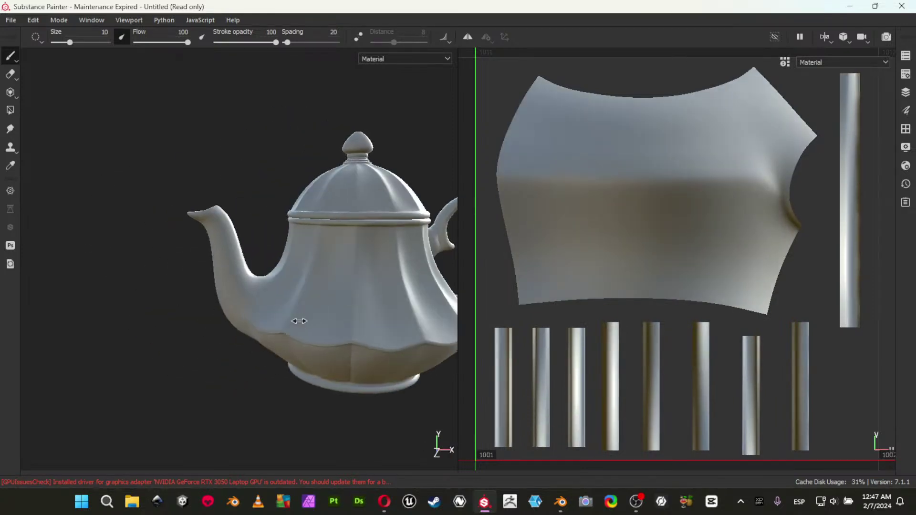
{"action": "right_click_drag", "start_coordinate": [299, 322], "coordinate": [342, 336], "text": "shift"}
{"action": "left_click_drag", "start_coordinate": [337, 337], "coordinate": [328, 220], "text": "alt"}
{"action": "middle_click_drag", "start_coordinate": [381, 378], "coordinate": [329, 329], "text": "alt"}
{"action": "left_click_drag", "start_coordinate": [296, 277], "coordinate": [274, 262], "text": "alt"}
{"action": "key", "text": "Tab"}
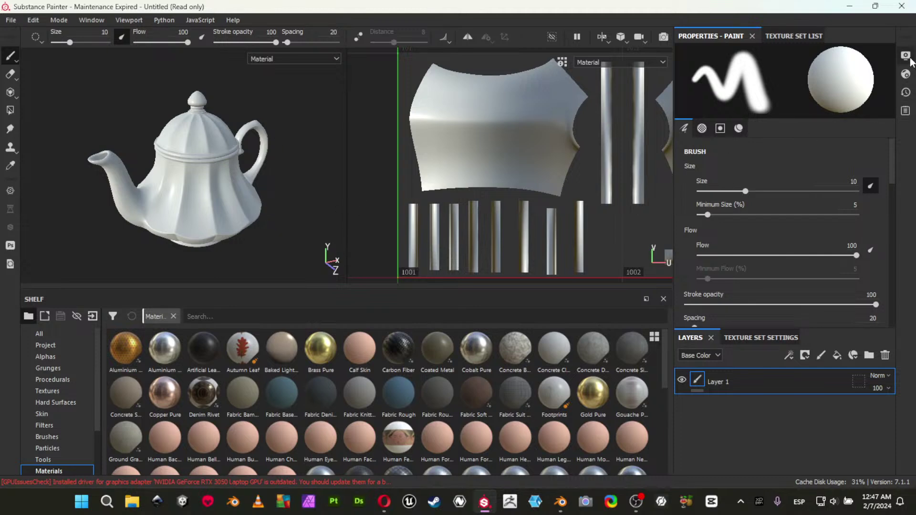
Change the environment map to blue_photo_studio_4k_BW and rotate the environment lighting around the teapot.
{"action": "left_click", "coordinate": [906, 74]}
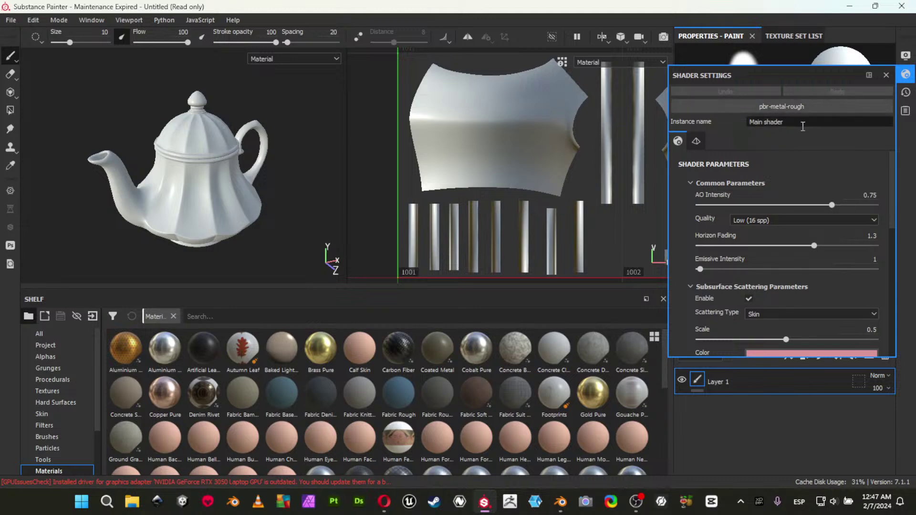
{"action": "scroll", "coordinate": [798, 234], "scroll_direction": "down", "scroll_amount": 3}
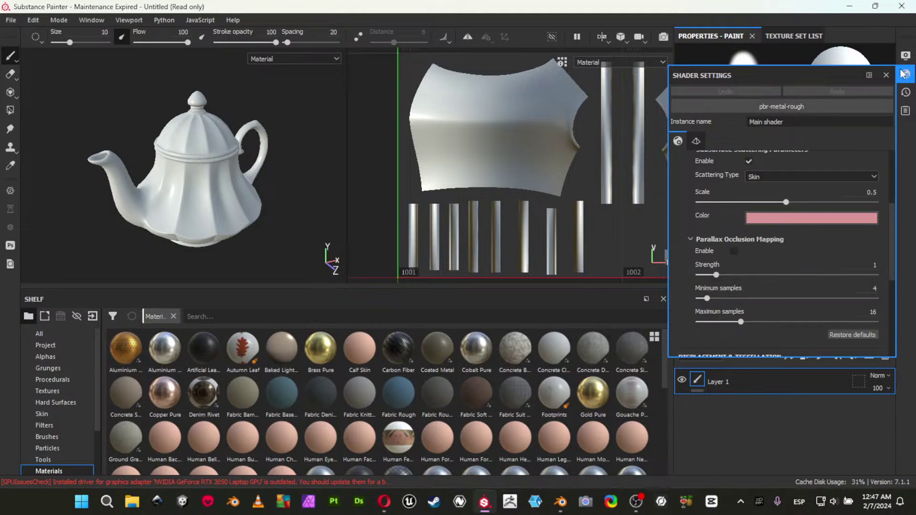
{"action": "left_click", "coordinate": [906, 55]}
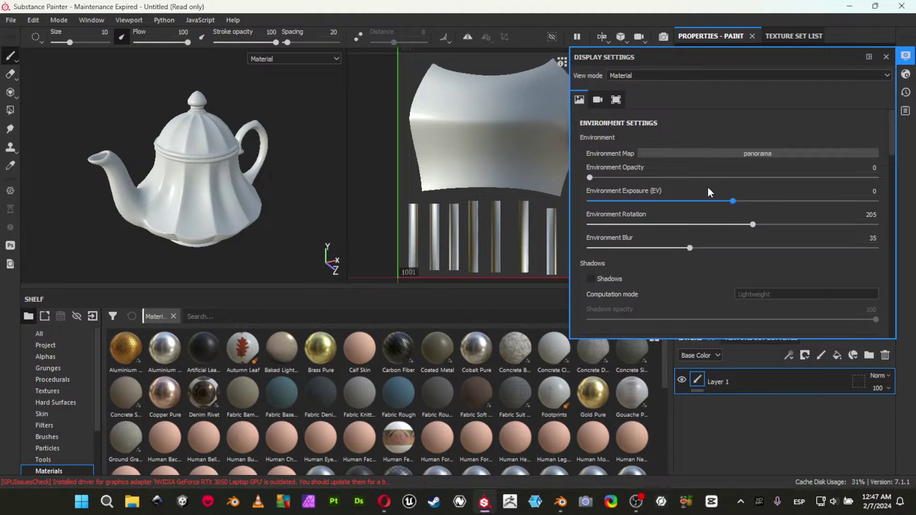
{"action": "left_click", "coordinate": [731, 153]}
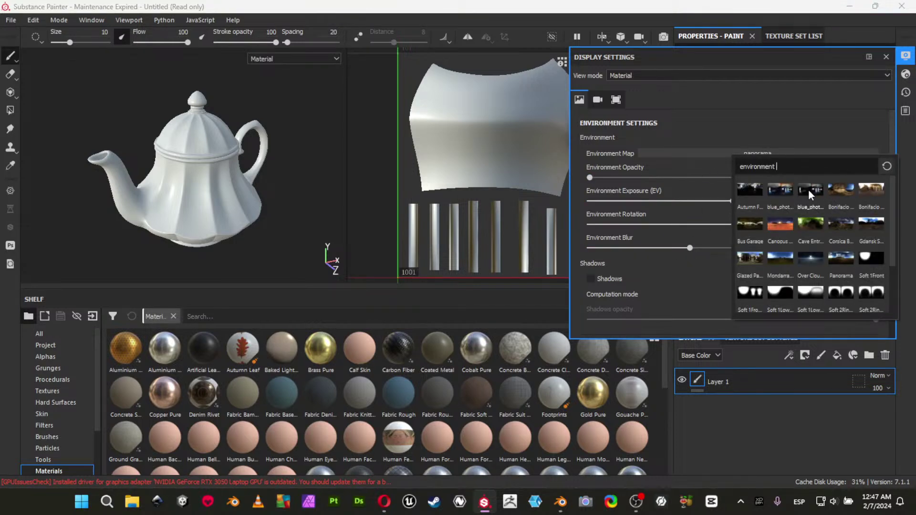
{"action": "left_click", "coordinate": [809, 191]}
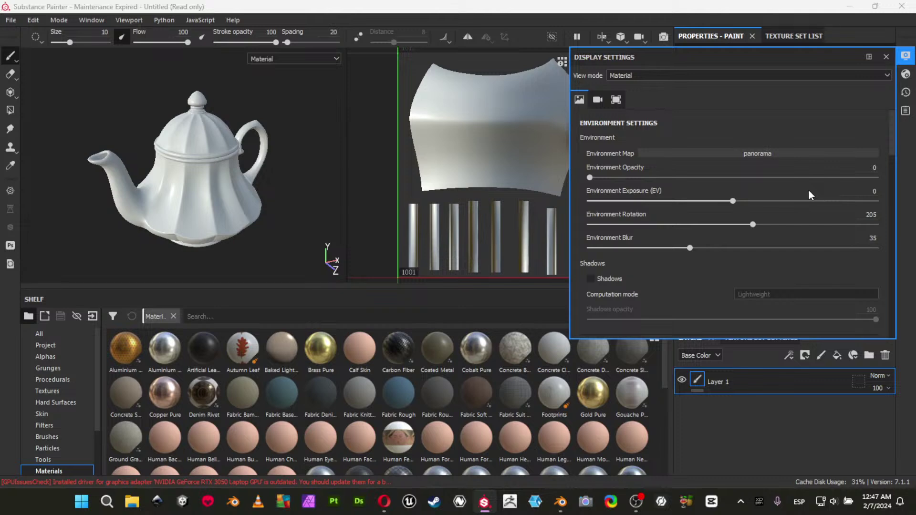
{"action": "right_click_drag", "start_coordinate": [305, 226], "coordinate": [289, 224], "text": "shift"}
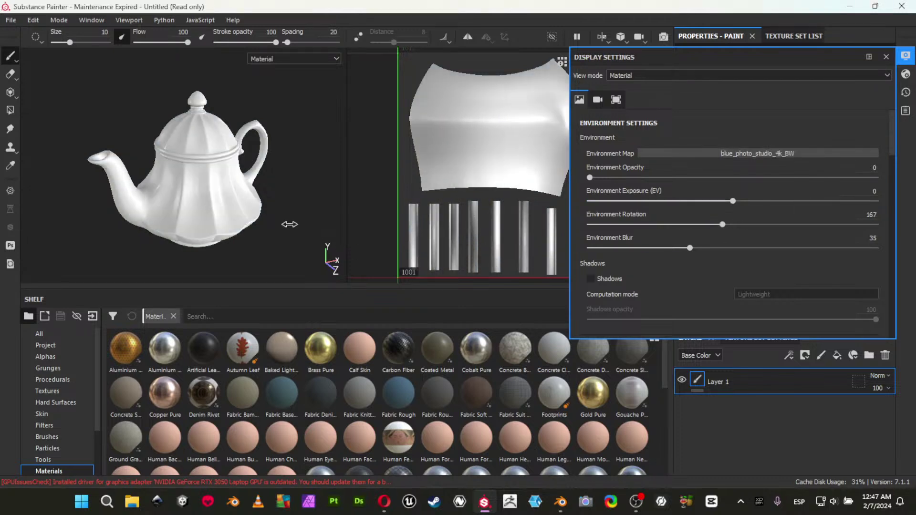
{"action": "left_click_drag", "start_coordinate": [282, 246], "coordinate": [279, 223], "text": "alt"}
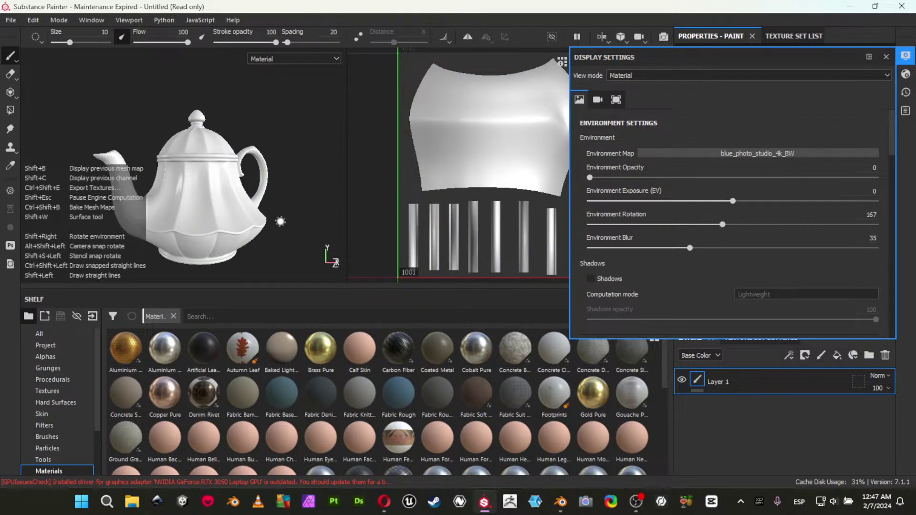
{"action": "right_click_drag", "start_coordinate": [281, 221], "coordinate": [252, 234], "text": "shift"}
Activate post effects in the camera display settings and enable Tone Mapping with the Log function.
{"action": "scroll", "coordinate": [745, 246], "scroll_direction": "down", "scroll_amount": 10}
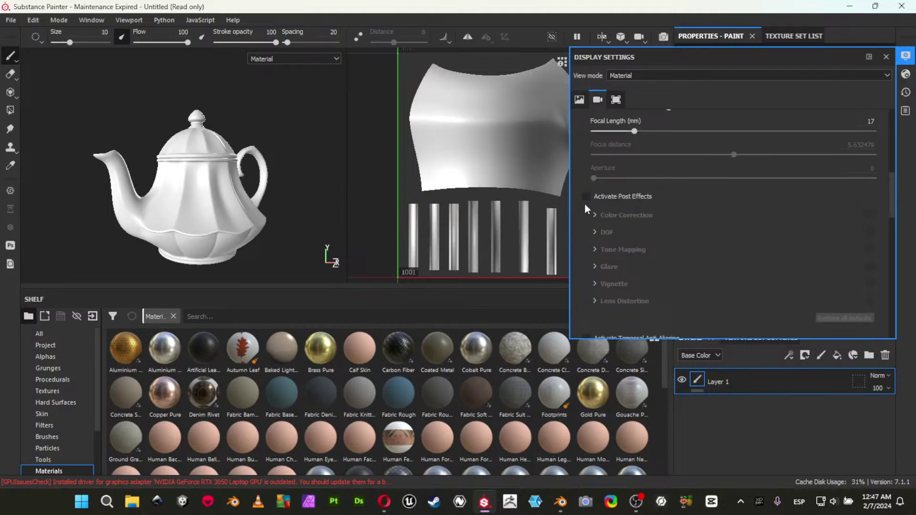
{"action": "left_click", "coordinate": [586, 196]}
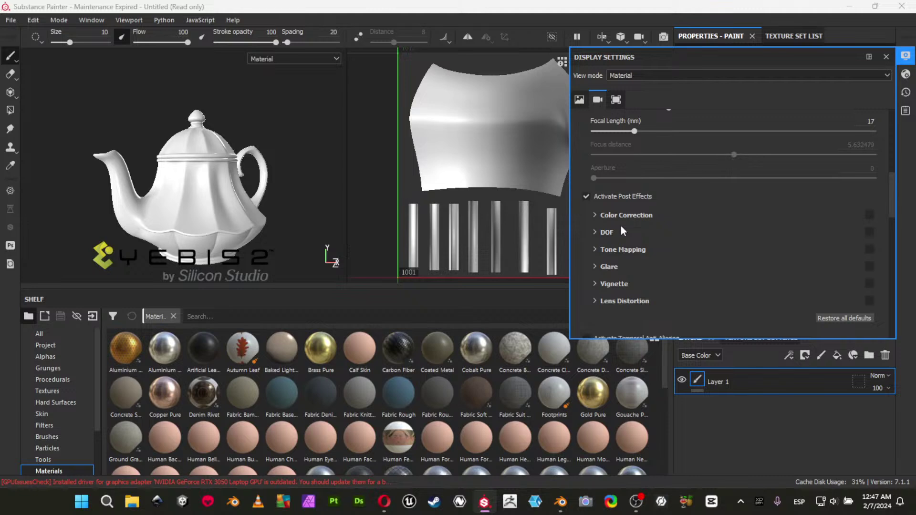
{"action": "left_click", "coordinate": [869, 249]}
{"action": "left_click", "coordinate": [606, 250]}
{"action": "left_click", "coordinate": [786, 311]}
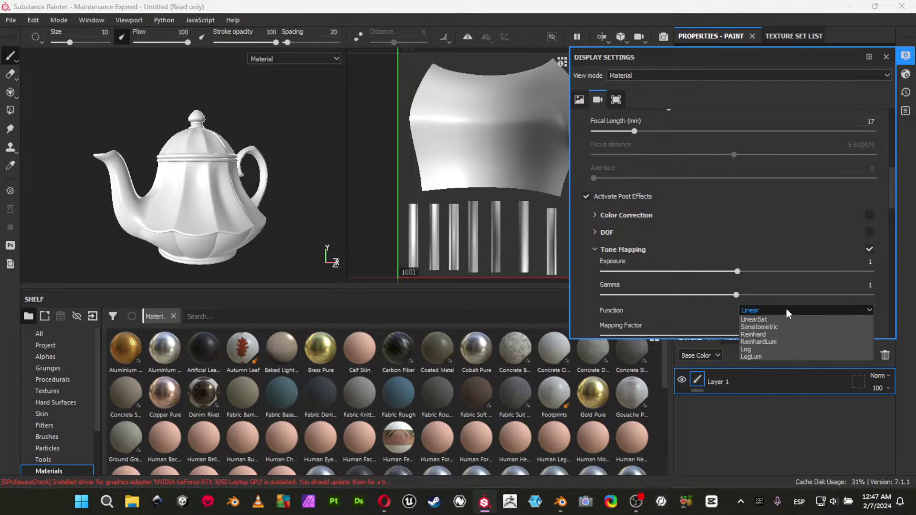
{"action": "left_click", "coordinate": [755, 366]}
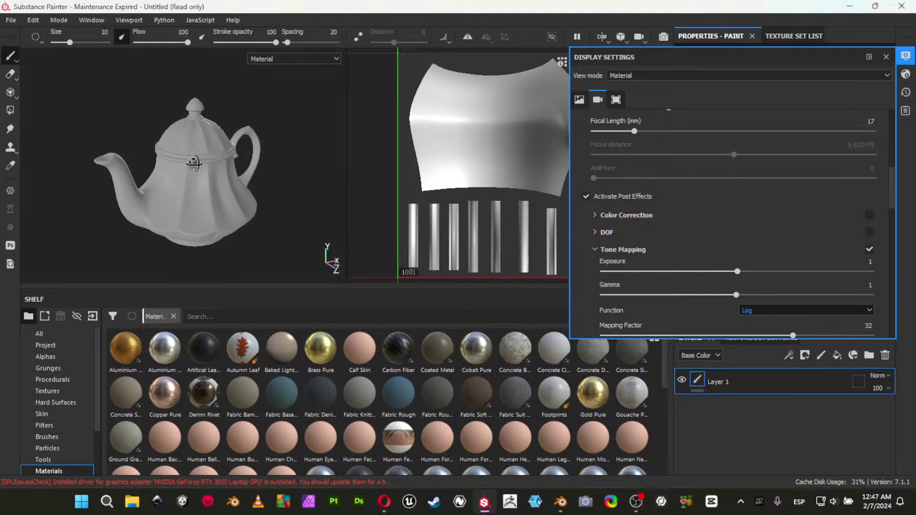
Activate the color profile and assign ACES_Standard_Log to it.
{"action": "scroll", "coordinate": [764, 287], "scroll_direction": "down", "scroll_amount": 5}
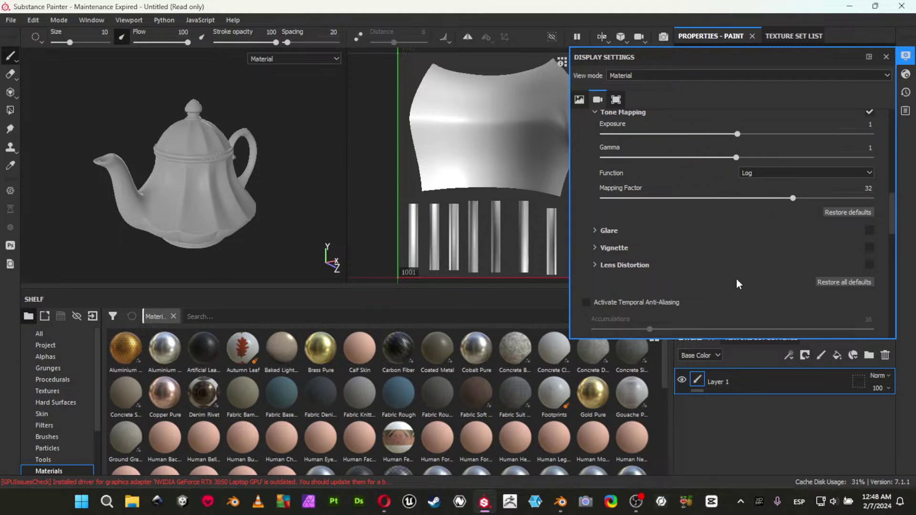
{"action": "scroll", "coordinate": [716, 262], "scroll_direction": "down", "scroll_amount": 3}
{"action": "scroll", "coordinate": [602, 262], "scroll_direction": "down", "scroll_amount": 2}
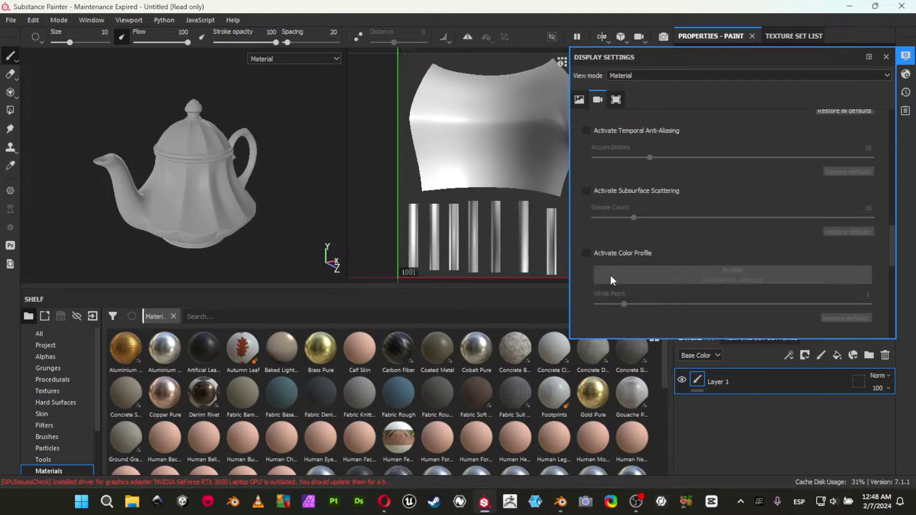
{"action": "left_click", "coordinate": [586, 254]}
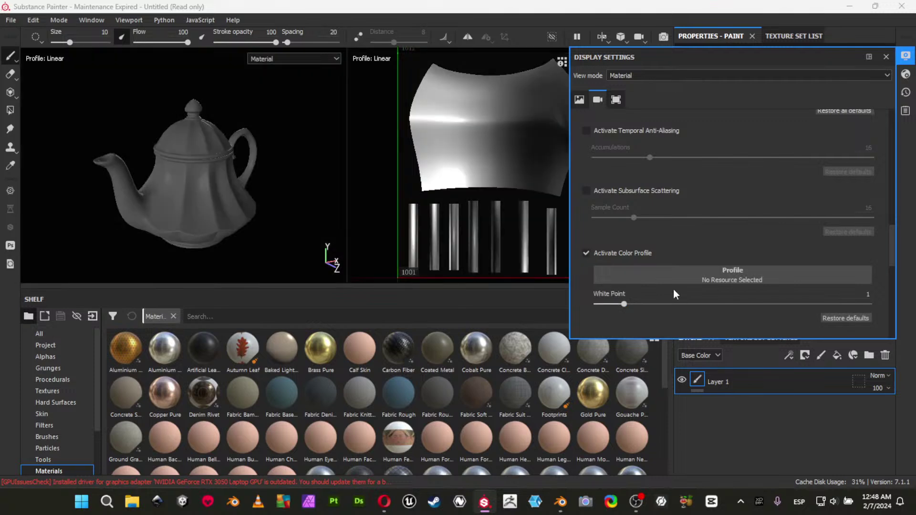
{"action": "left_click", "coordinate": [668, 275]}
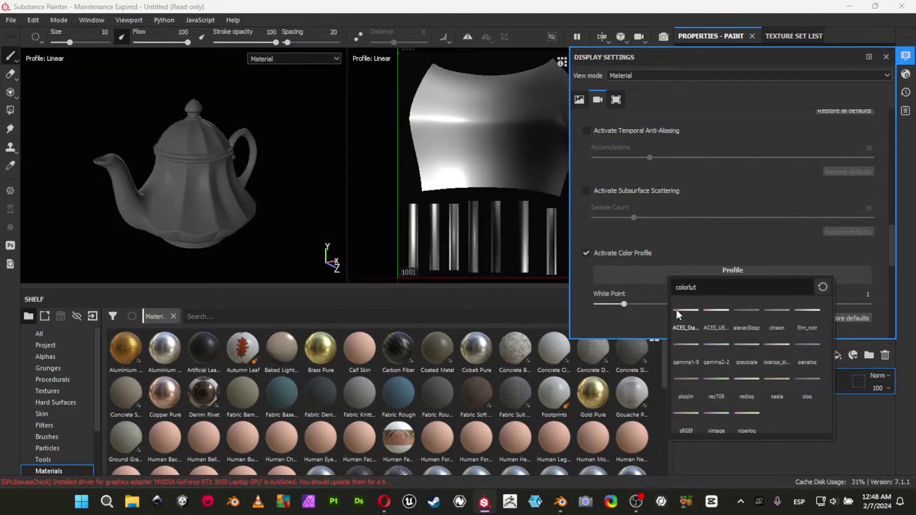
{"action": "mouse_move", "coordinate": [677, 310]}
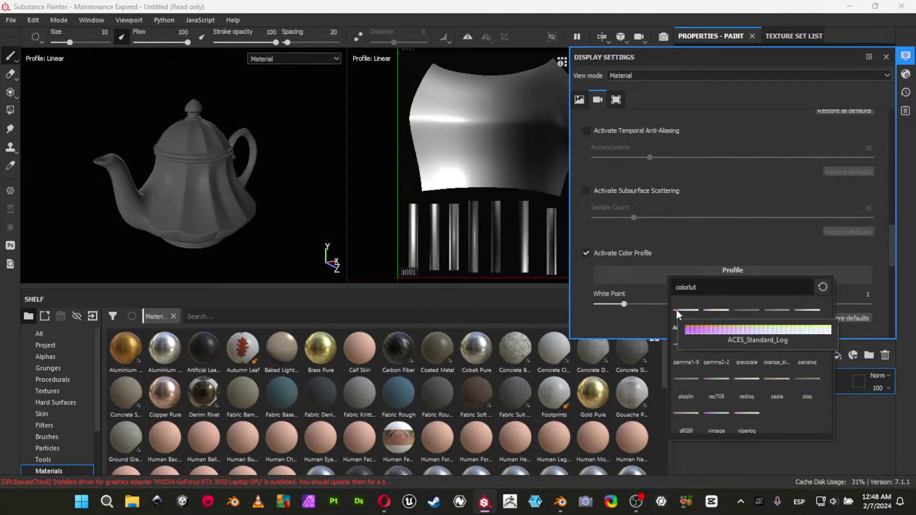
{"action": "left_click", "coordinate": [677, 309]}
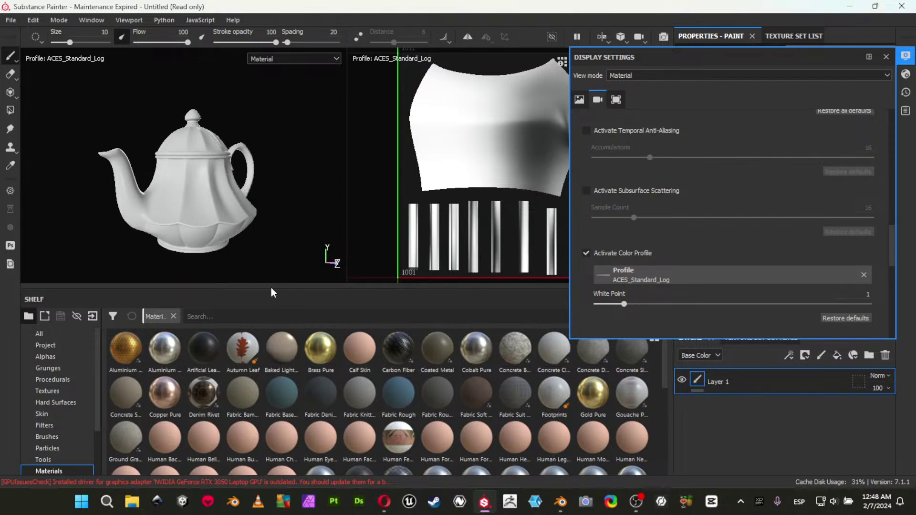
Enlarge the viewports by shrinking the shelf and close the display settings.
{"action": "left_click_drag", "start_coordinate": [270, 288], "coordinate": [275, 400]}
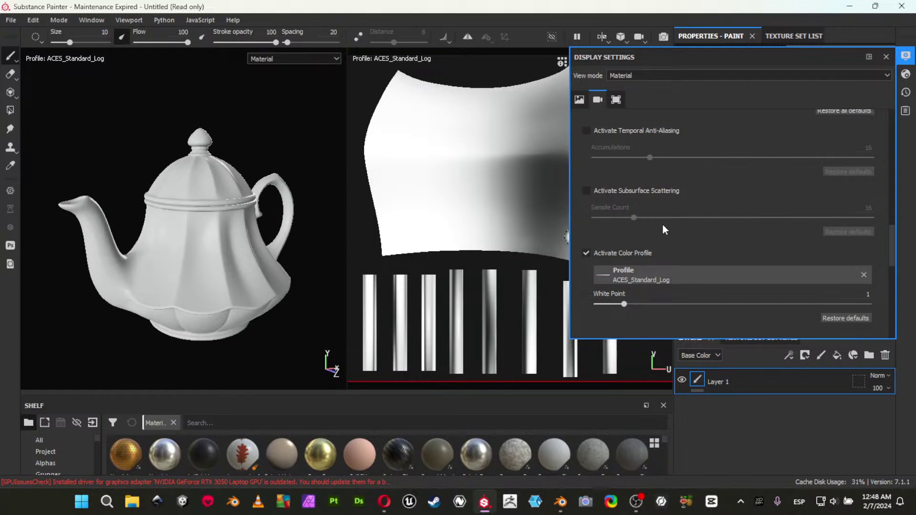
{"action": "left_click", "coordinate": [590, 129]}
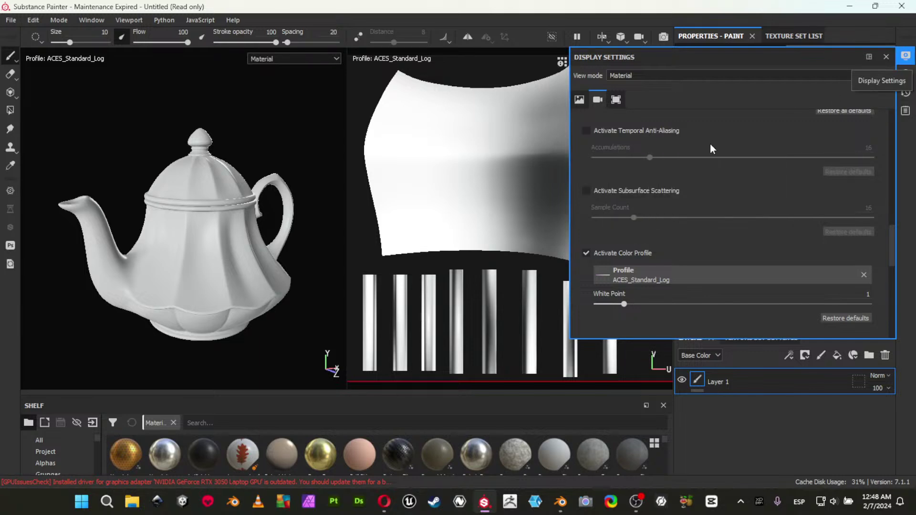
{"action": "left_click", "coordinate": [906, 56]}
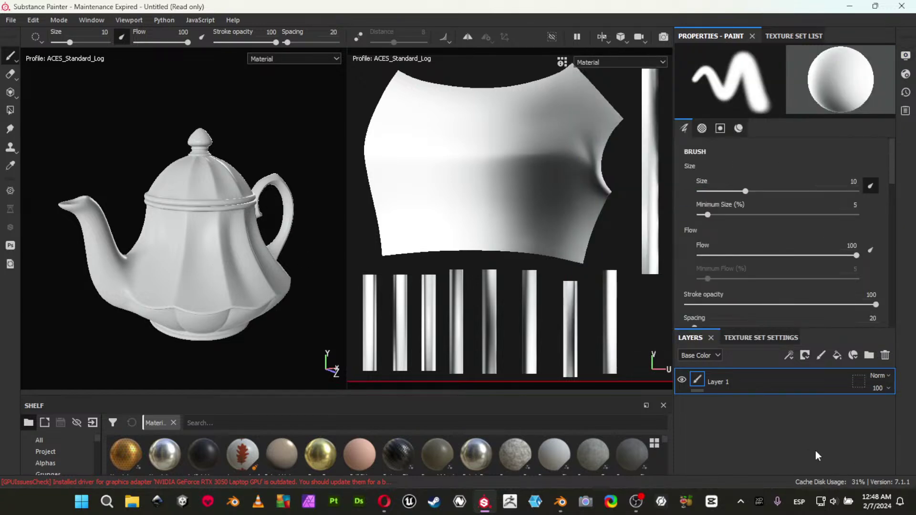
Delete the default paint layer and add a fill layer named base.
{"action": "left_click", "coordinate": [886, 355]}
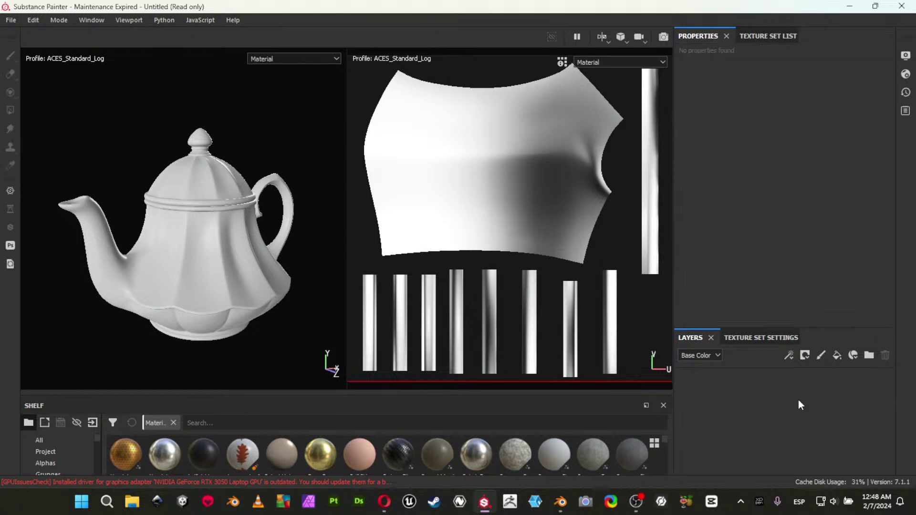
{"action": "left_click", "coordinate": [838, 355]}
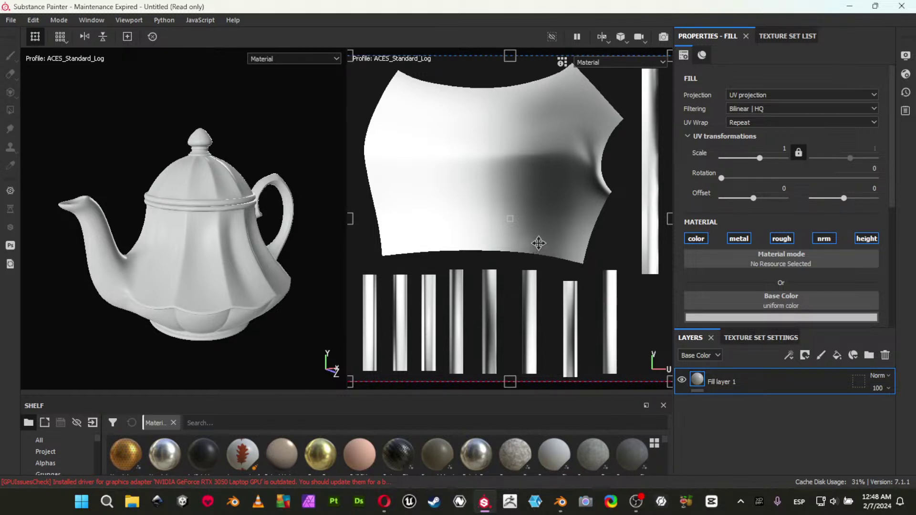
{"action": "double_click", "coordinate": [720, 382]}
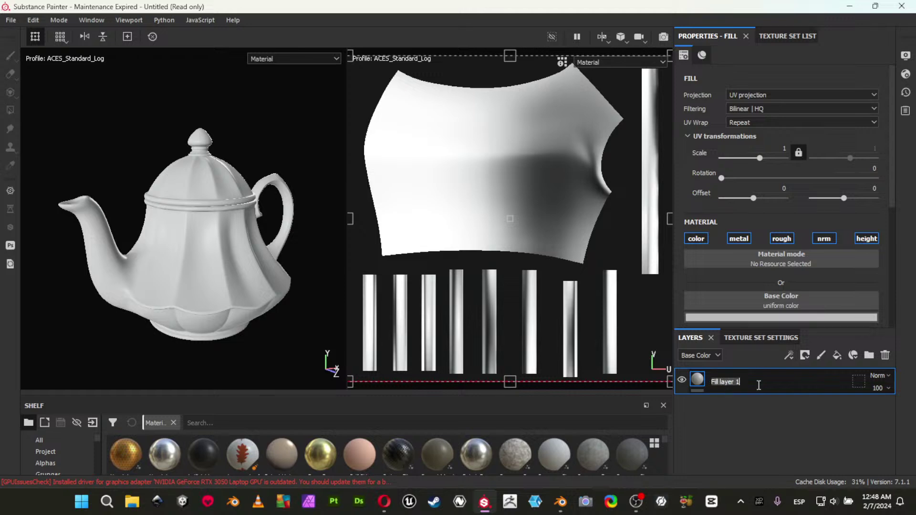
{"action": "type", "text": "base"}
{"action": "key", "text": "Return"}
Duplicate the base layer, name the copy c, and leave only its color channel enabled.
{"action": "key", "text": "ctrl+d"}
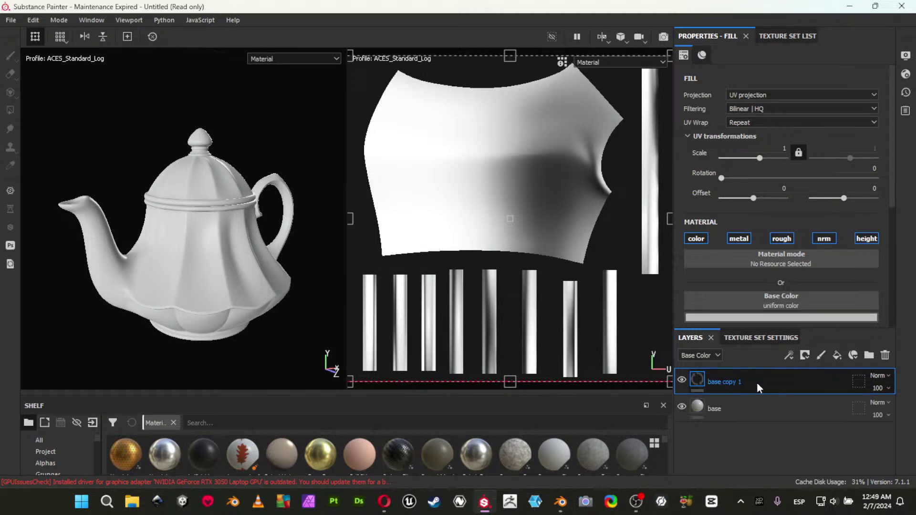
{"action": "double_click", "coordinate": [722, 381]}
{"action": "type", "text": "c"}
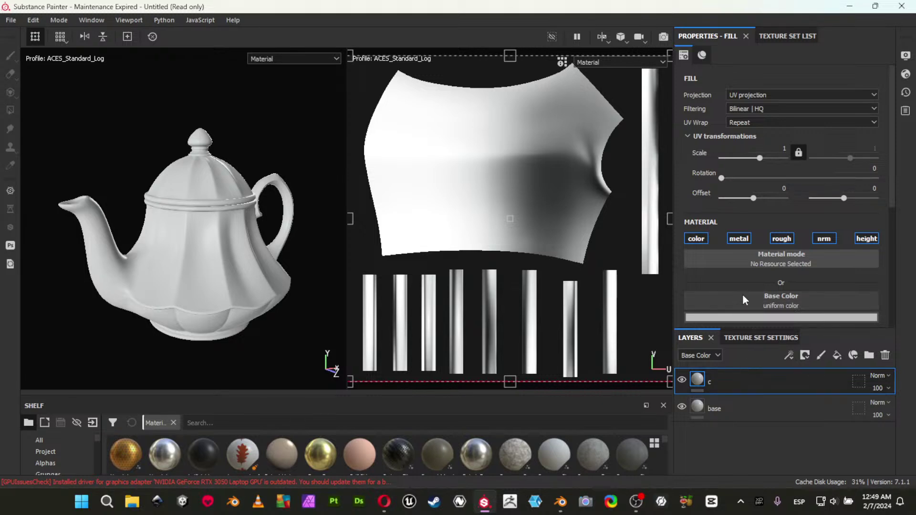
{"action": "left_click", "coordinate": [740, 239]}
{"action": "left_click", "coordinate": [785, 239]}
{"action": "left_click", "coordinate": [824, 239]}
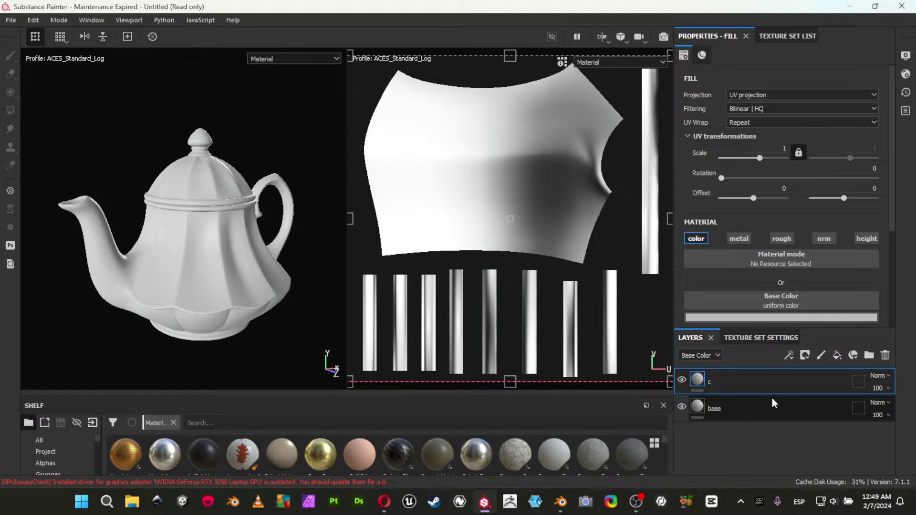
Duplicate layer c three times and turn the first copy into a layer named m with only the metal channel enabled.
{"action": "key", "text": "ctrl+d"}
{"action": "key", "text": "ctrl+d"}
{"action": "key", "text": "ctrl+d"}
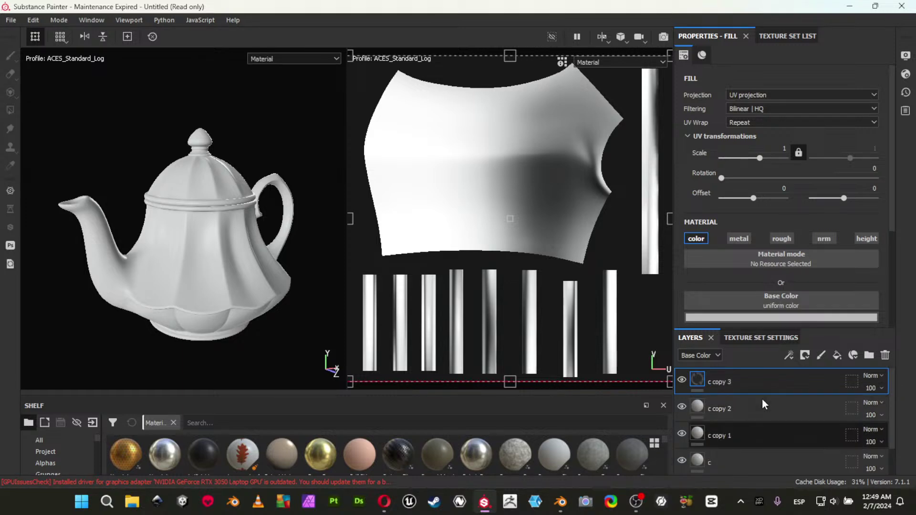
{"action": "double_click", "coordinate": [713, 437]}
{"action": "type", "text": "m"}
{"action": "key", "text": "Return"}
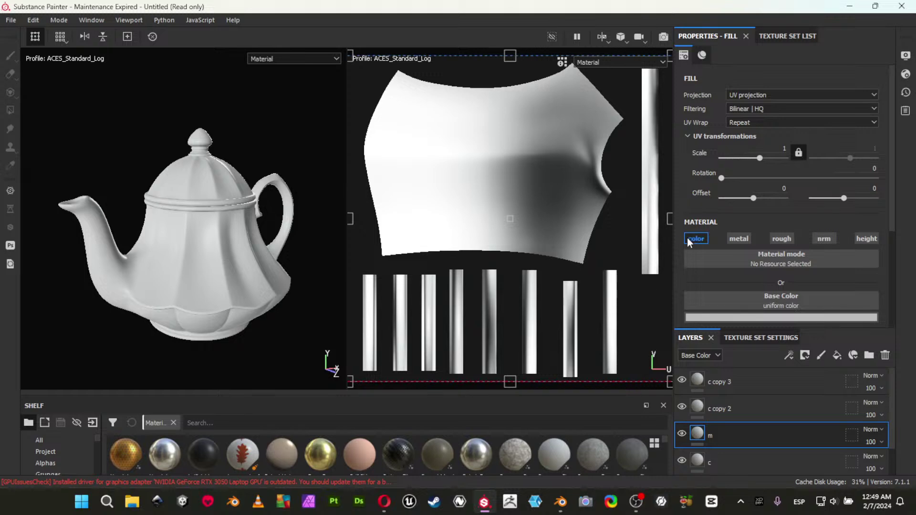
{"action": "left_click", "coordinate": [739, 238]}
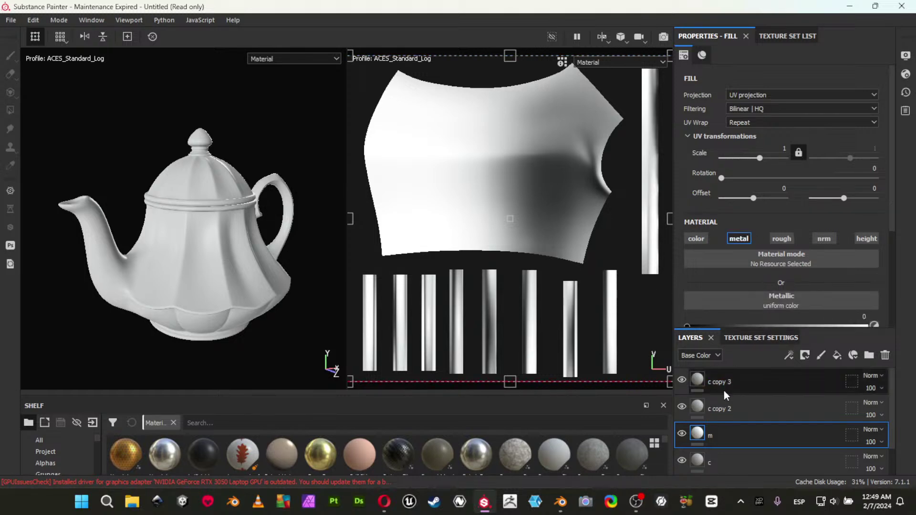
Rename the second copy r with only roughness enabled, and the third copy hn with only normal and height enabled.
{"action": "double_click", "coordinate": [714, 409]}
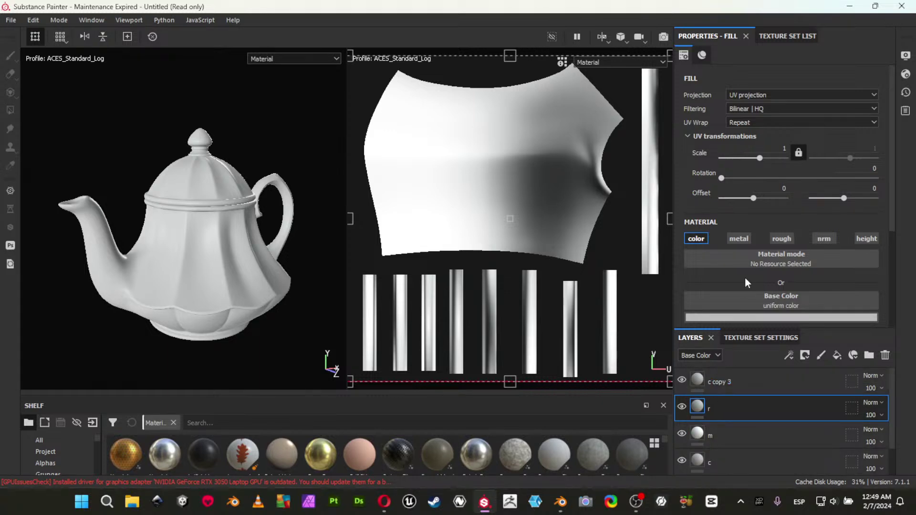
{"action": "left_click", "coordinate": [781, 239]}
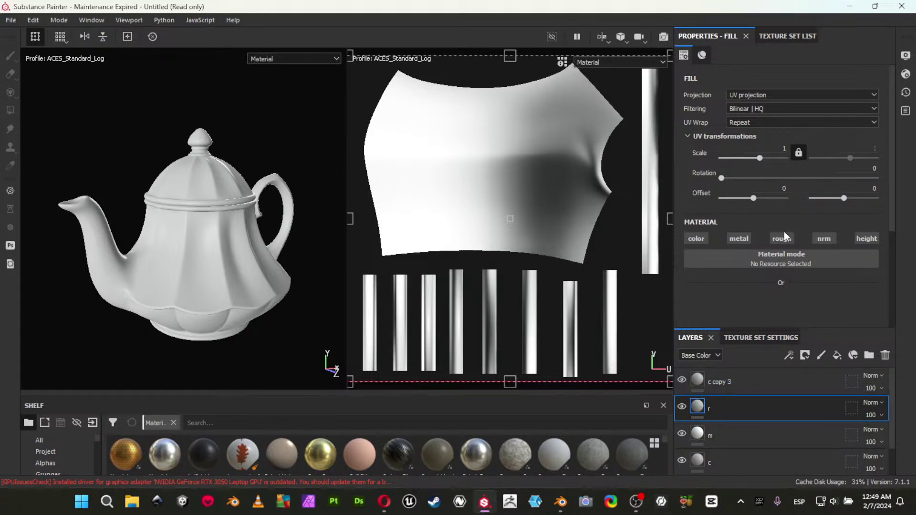
{"action": "left_click", "coordinate": [733, 380]}
{"action": "double_click", "coordinate": [730, 382]}
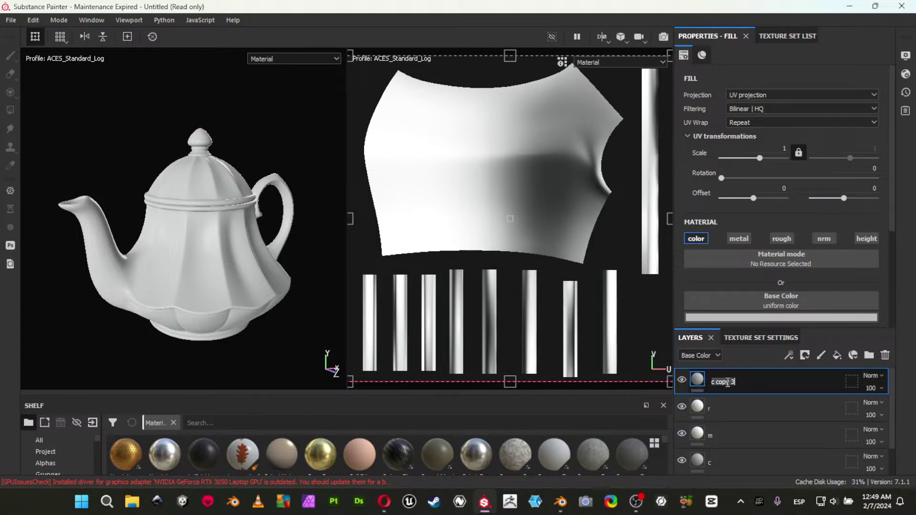
{"action": "type", "text": "hn"}
{"action": "key", "text": "Return"}
{"action": "left_click", "coordinate": [695, 238]}
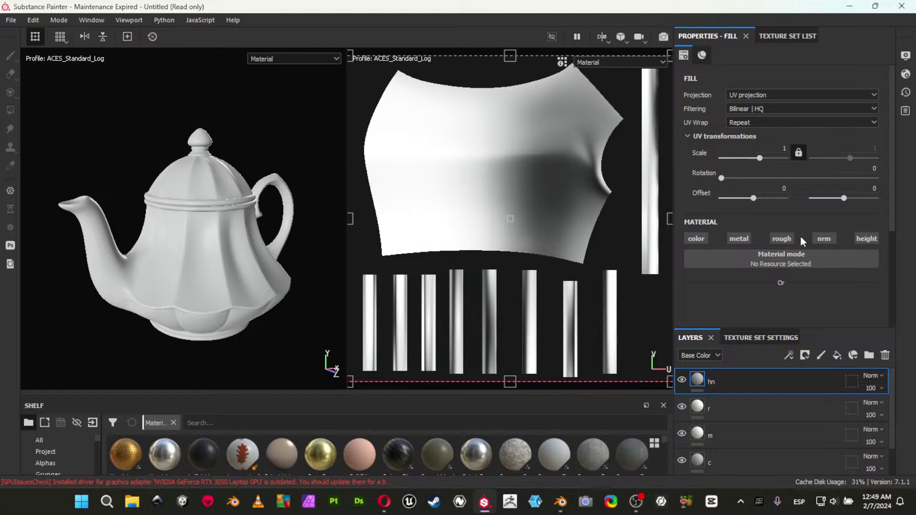
{"action": "left_click", "coordinate": [825, 240]}
{"action": "left_click", "coordinate": [868, 239]}
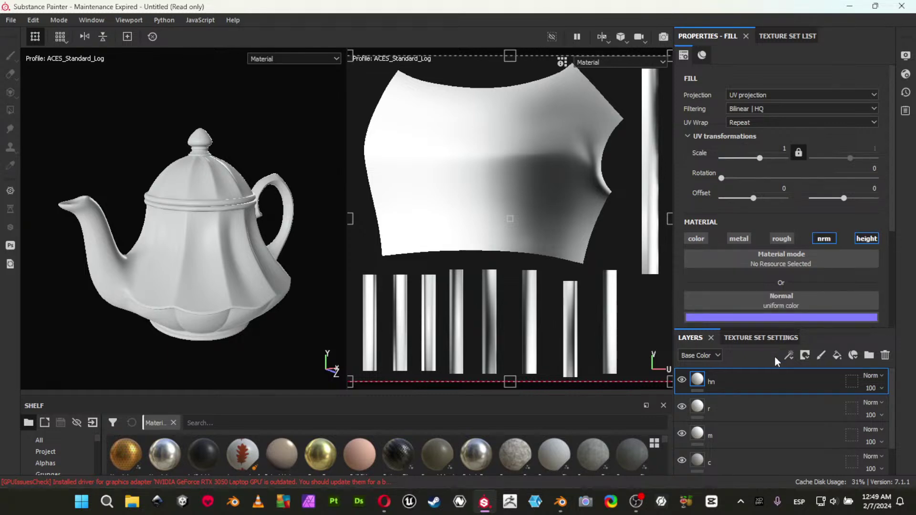
Make room to show the whole layer stack and reframe the teapot so it fills the 3D view.
{"action": "scroll", "coordinate": [756, 452], "scroll_direction": "down", "scroll_amount": 2}
{"action": "left_click_drag", "start_coordinate": [734, 327], "coordinate": [731, 159]}
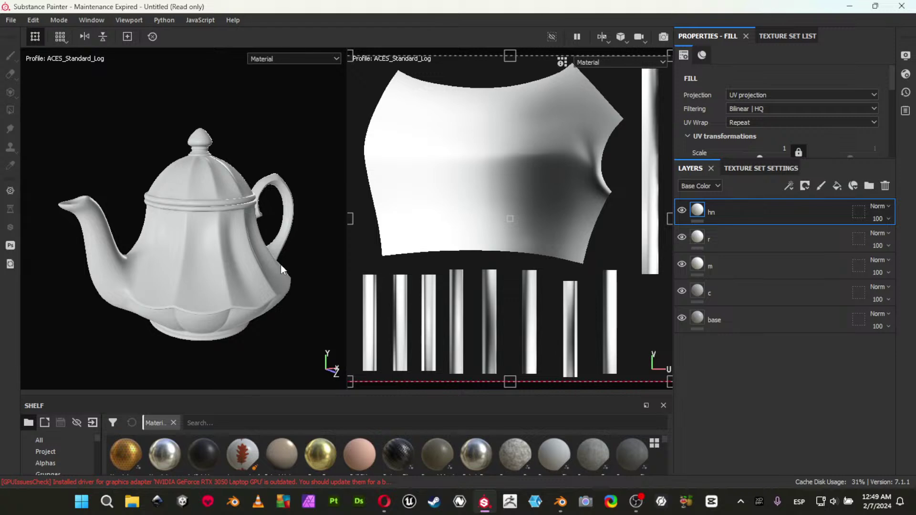
{"action": "right_click_drag", "start_coordinate": [270, 270], "coordinate": [168, 248], "text": "alt"}
{"action": "left_click_drag", "start_coordinate": [230, 247], "coordinate": [253, 235], "text": "alt"}
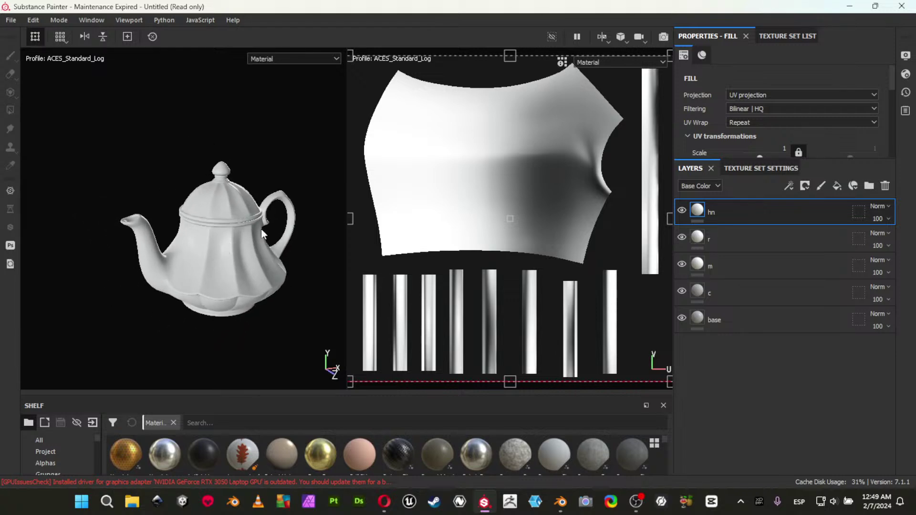
{"action": "middle_click_drag", "start_coordinate": [262, 224], "coordinate": [245, 226], "text": "alt"}
{"action": "left_click_drag", "start_coordinate": [193, 281], "coordinate": [188, 274], "text": "alt"}
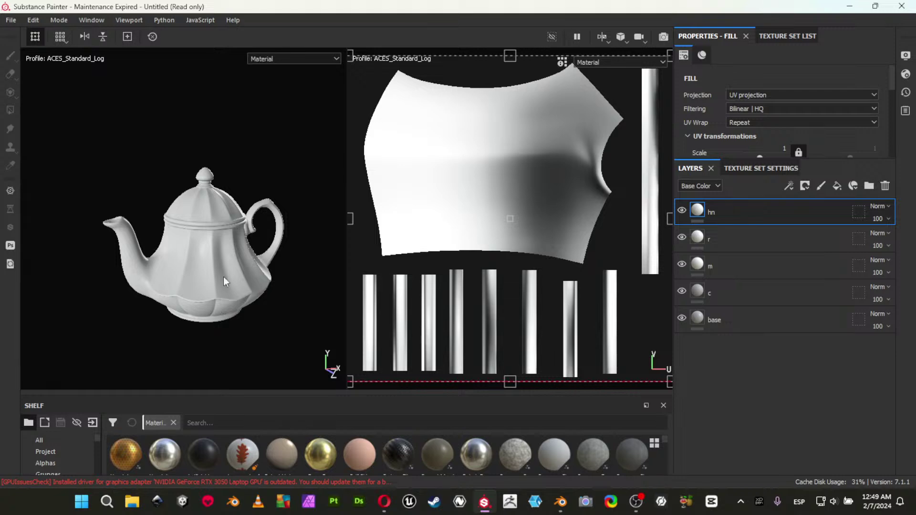
{"action": "right_click_drag", "start_coordinate": [176, 247], "coordinate": [330, 309], "text": "alt"}
{"action": "middle_click_drag", "start_coordinate": [276, 269], "coordinate": [256, 272], "text": "alt"}
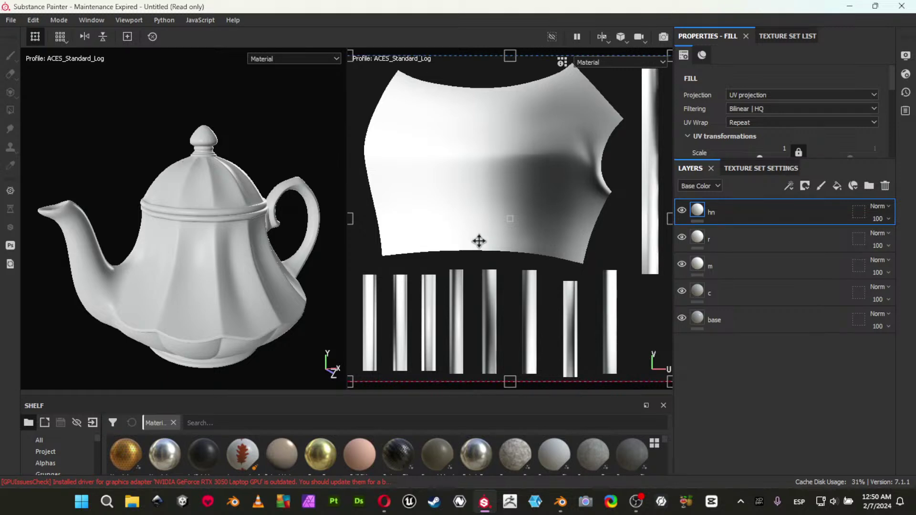
Group the hn, r, m and c layers into a folder named W_Ceramics and collapse it.
{"action": "left_click", "coordinate": [763, 288], "text": "shift"}
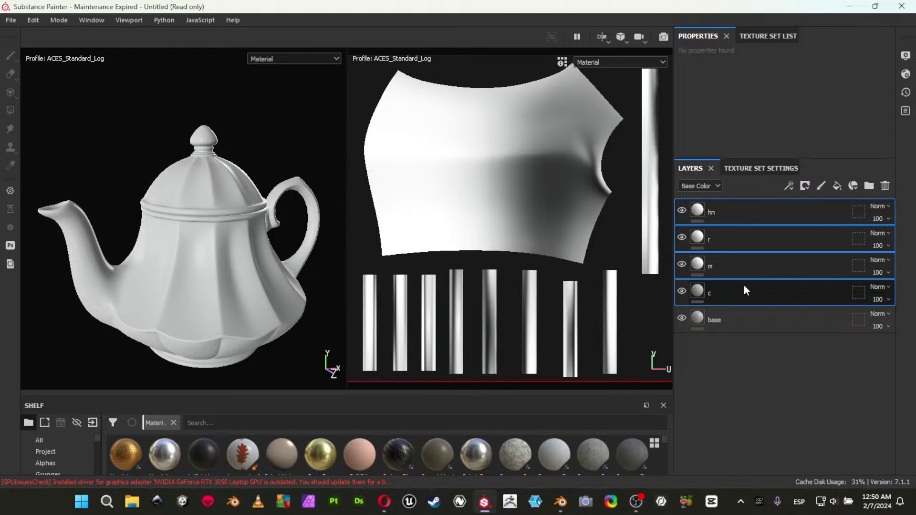
{"action": "key", "text": "ctrl+g"}
{"action": "left_click", "coordinate": [726, 211]}
{"action": "double_click", "coordinate": [727, 212]}
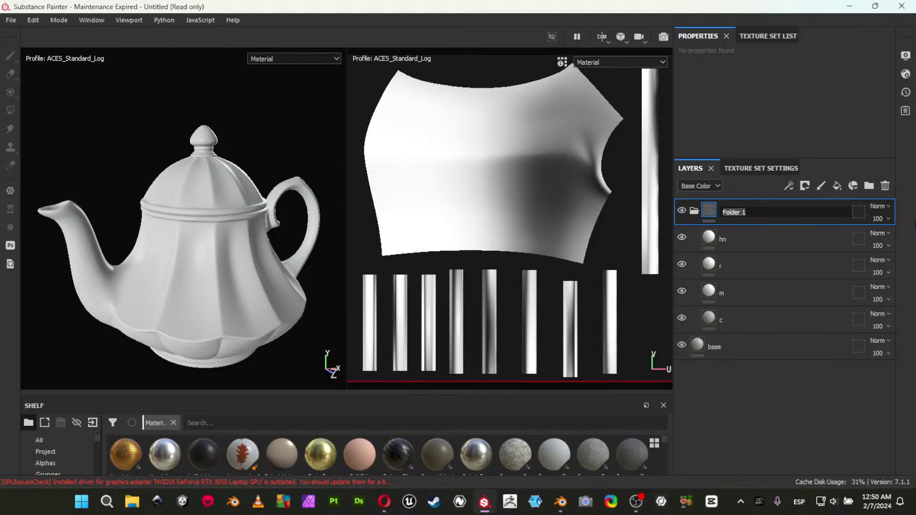
{"action": "type", "text": "porceline"}
{"action": "key", "text": "BackSpace"}
{"action": "key", "text": "BackSpace"}
{"action": "key", "text": "BackSpace"}
{"action": "key", "text": "BackSpace"}
{"action": "key", "text": "BackSpace"}
{"action": "key", "text": "BackSpace"}
{"action": "key", "text": "BackSpace"}
{"action": "key", "text": "BackSpace"}
{"action": "key", "text": "BackSpace"}
{"action": "type", "text": "ceramics"}
{"action": "type", "text": "W"}
{"action": "type", "text": "_"}
{"action": "key", "text": "Return"}
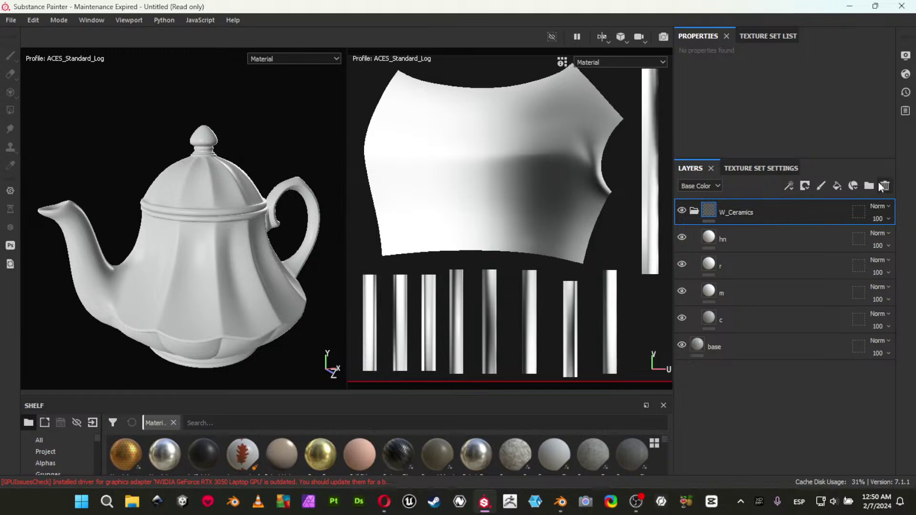
{"action": "left_click", "coordinate": [693, 212]}
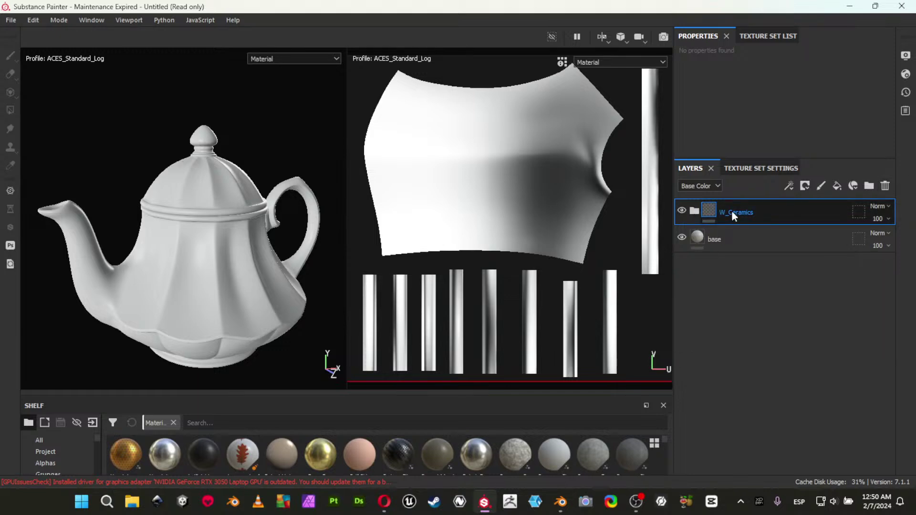
Duplicate the W_Ceramics folder twice and rename the copy directly above the original to Gold.
{"action": "key", "text": "ctrl+d"}
{"action": "key", "text": "ctrl+d"}
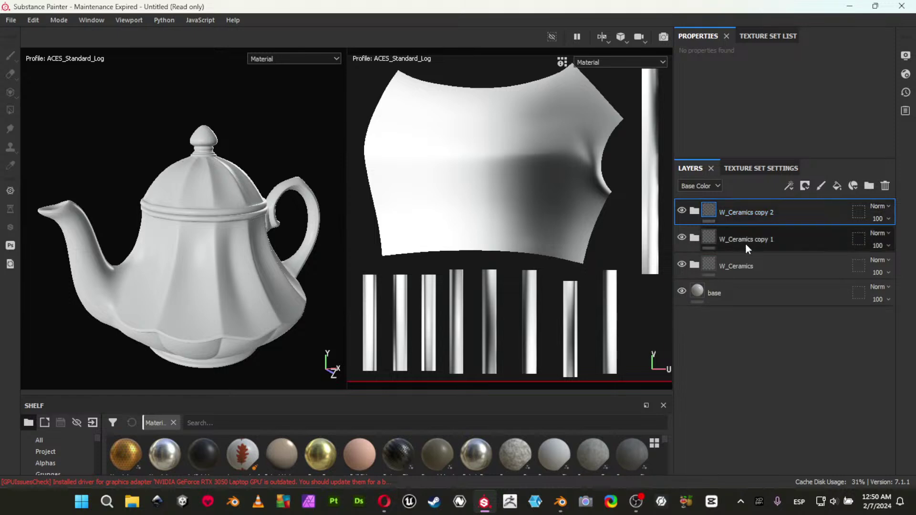
{"action": "double_click", "coordinate": [749, 240]}
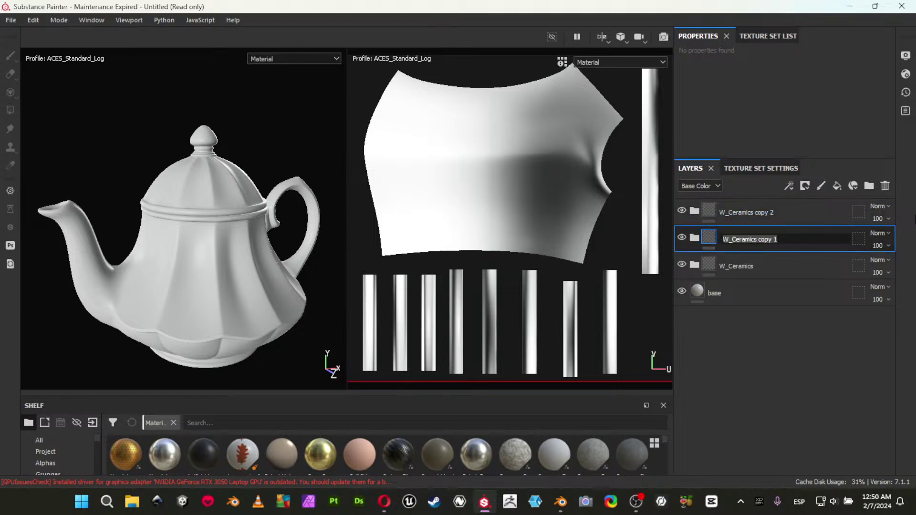
{"action": "key", "text": "Right"}
{"action": "key", "text": "BackSpace"}
{"action": "key", "text": "BackSpace"}
{"action": "key", "text": "BackSpace"}
{"action": "key", "text": "BackSpace"}
{"action": "key", "text": "BackSpace"}
{"action": "key", "text": "BackSpace"}
{"action": "key", "text": "BackSpace"}
{"action": "key", "text": "BackSpace"}
{"action": "key", "text": "BackSpace"}
{"action": "key", "text": "BackSpace"}
{"action": "key", "text": "BackSpace"}
{"action": "key", "text": "BackSpace"}
{"action": "key", "text": "BackSpace"}
{"action": "key", "text": "BackSpace"}
{"action": "key", "text": "BackSpace"}
{"action": "key", "text": "BackSpace"}
{"action": "key", "text": "BackSpace"}
{"action": "type", "text": "Gold"}
{"action": "key", "text": "Return"}
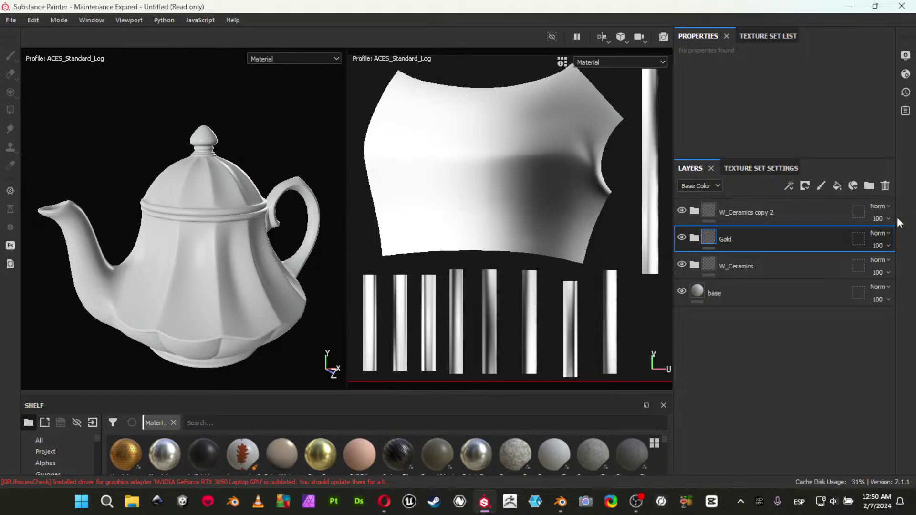
Rename the uppermost folder copy to paint design, and hide both it and the Gold folder.
{"action": "double_click", "coordinate": [778, 213]}
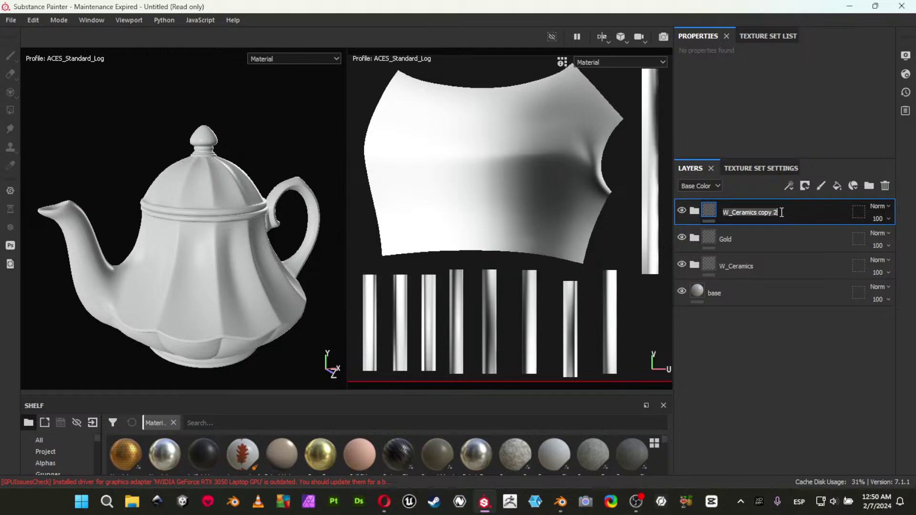
{"action": "type", "text": "paint desgi"}
{"action": "key", "text": "BackSpace"}
{"action": "key", "text": "BackSpace"}
{"action": "type", "text": "ign"}
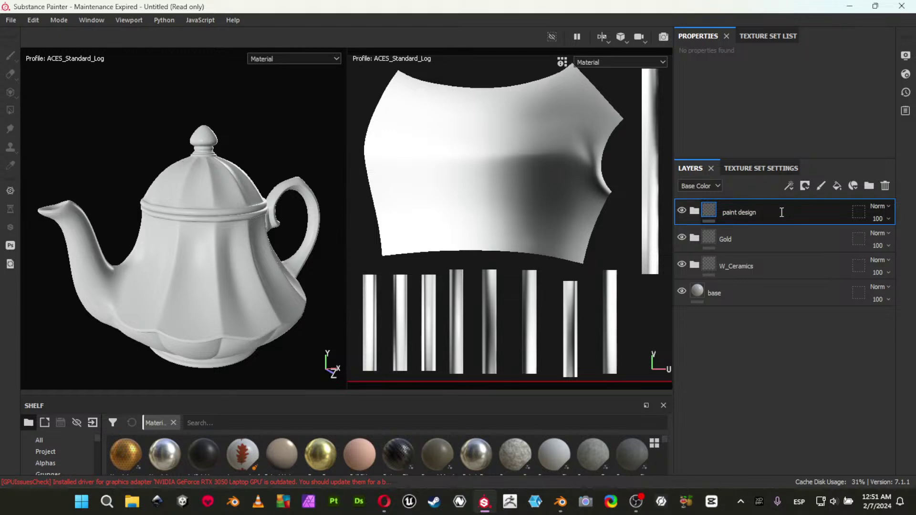
{"action": "key", "text": "Return"}
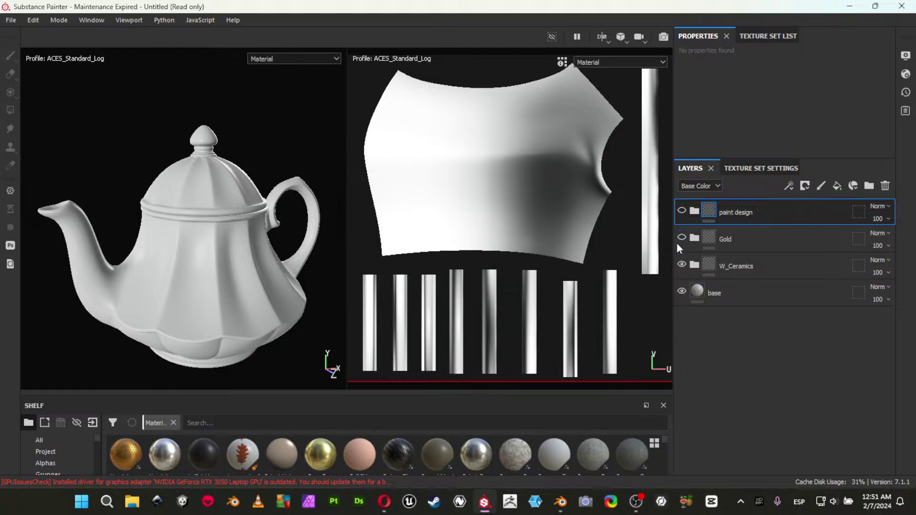
Expand the W_Ceramics folder, and widen the 3D view with the whole teapot framed in it.
{"action": "left_click", "coordinate": [695, 265]}
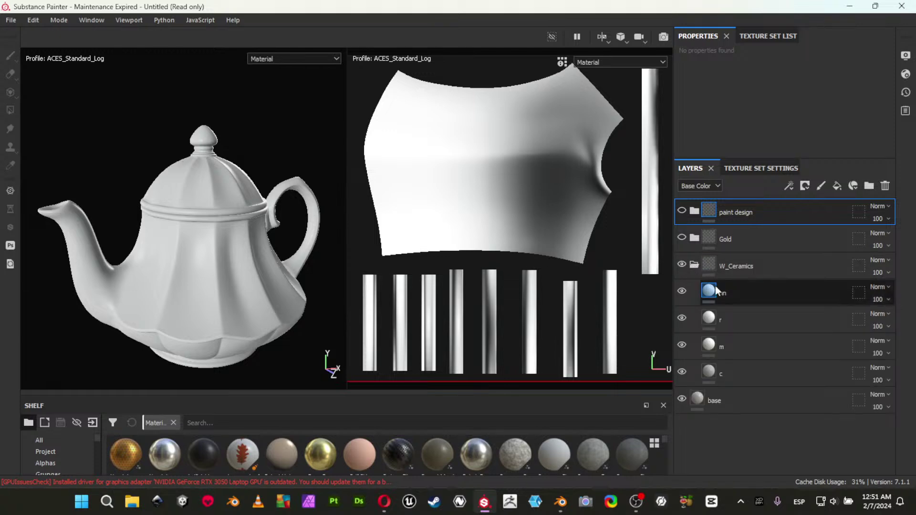
{"action": "left_click_drag", "start_coordinate": [226, 229], "coordinate": [260, 224], "text": "alt"}
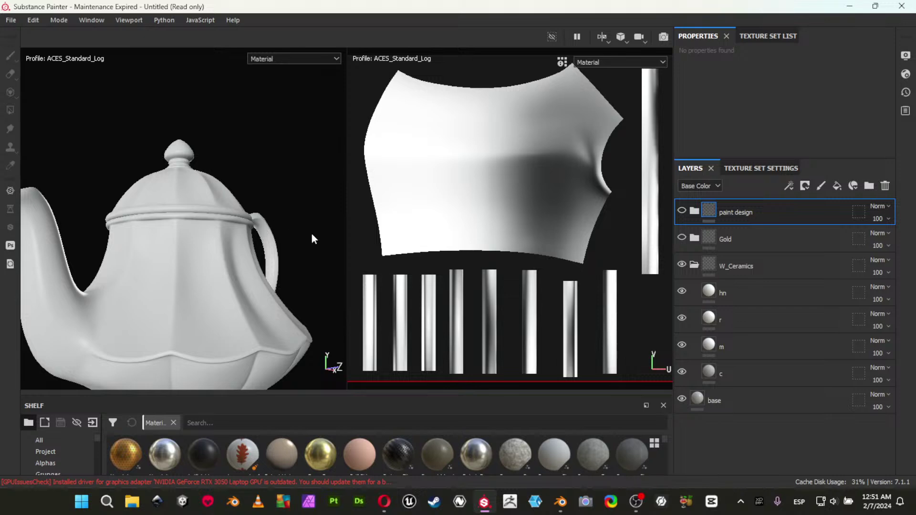
{"action": "left_click_drag", "start_coordinate": [346, 256], "coordinate": [529, 249]}
{"action": "left_click_drag", "start_coordinate": [427, 257], "coordinate": [408, 252], "text": "alt"}
{"action": "middle_click_drag", "start_coordinate": [408, 252], "coordinate": [402, 198], "text": "alt"}
{"action": "left_click_drag", "start_coordinate": [402, 196], "coordinate": [379, 204], "text": "alt"}
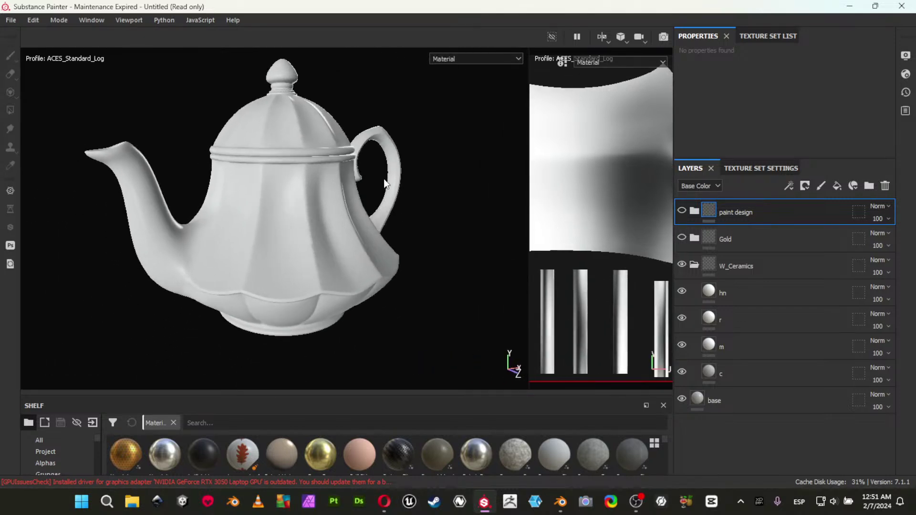
{"action": "middle_click_drag", "start_coordinate": [385, 183], "coordinate": [379, 198], "text": "alt"}
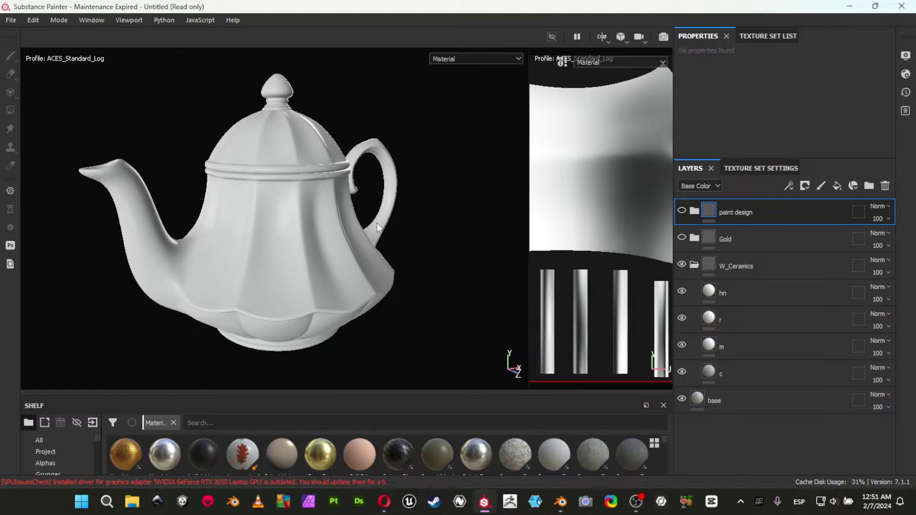
{"action": "left_click_drag", "start_coordinate": [417, 204], "coordinate": [398, 198], "text": "alt"}
{"action": "middle_click_drag", "start_coordinate": [419, 160], "coordinate": [392, 171], "text": "alt"}
{"action": "left_click_drag", "start_coordinate": [392, 171], "coordinate": [379, 184], "text": "alt"}
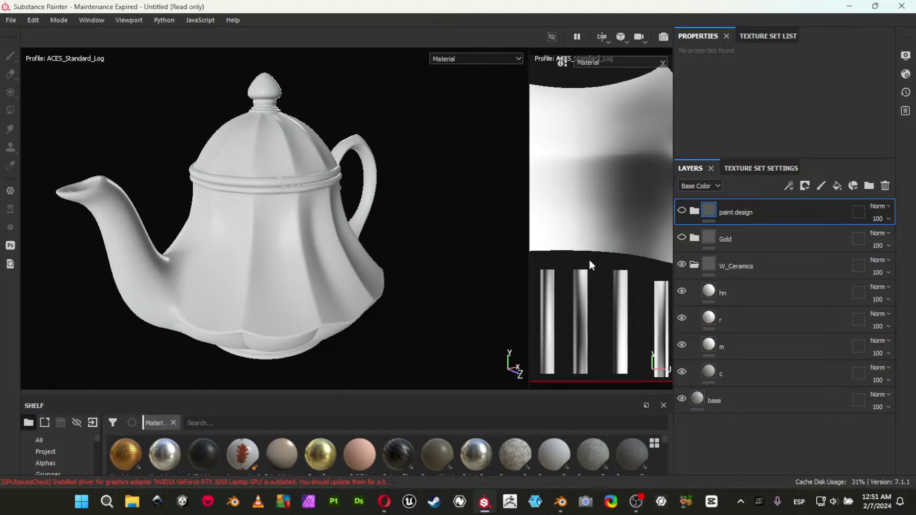
Set the base color of layer c in W_Ceramics to the warm off-white d3c8bd.
{"action": "left_click", "coordinate": [729, 369]}
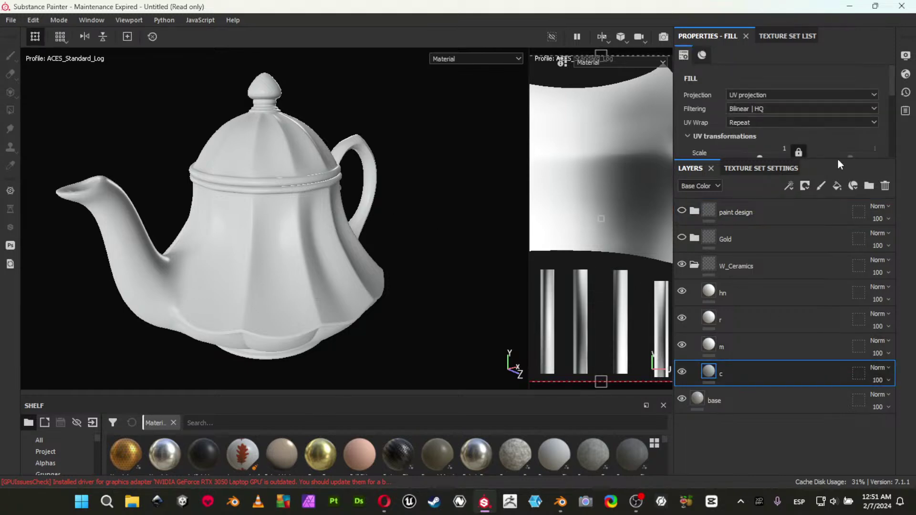
{"action": "left_click_drag", "start_coordinate": [838, 161], "coordinate": [835, 304]}
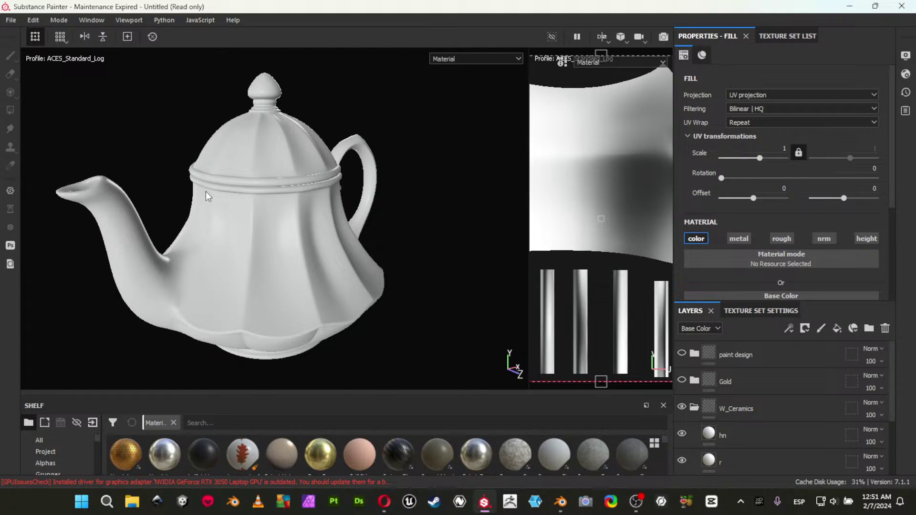
{"action": "scroll", "coordinate": [764, 201], "scroll_direction": "down", "scroll_amount": 3}
{"action": "left_click", "coordinate": [743, 215]}
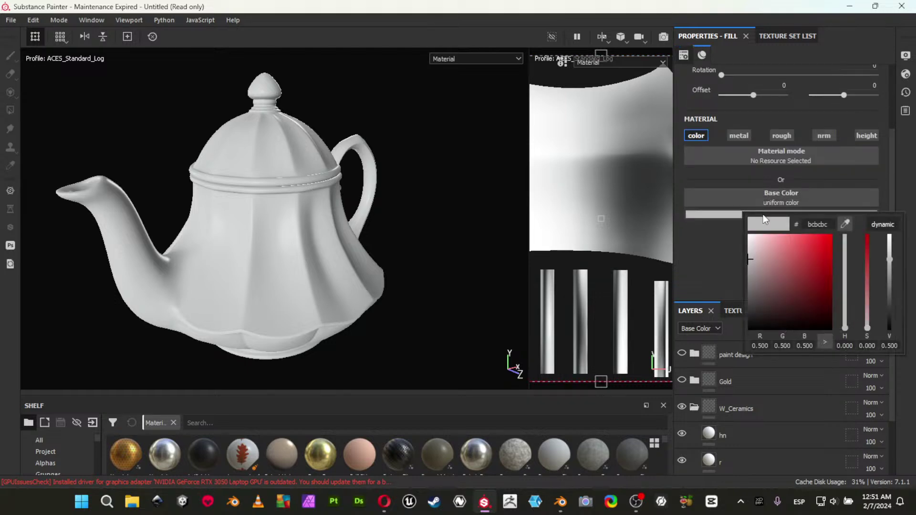
{"action": "left_click_drag", "start_coordinate": [843, 328], "coordinate": [848, 323]}
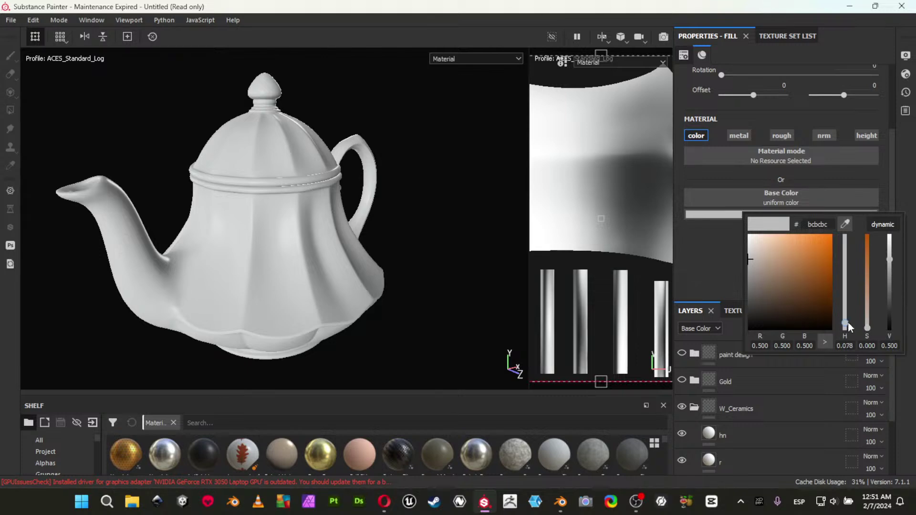
{"action": "left_click", "coordinate": [756, 251]}
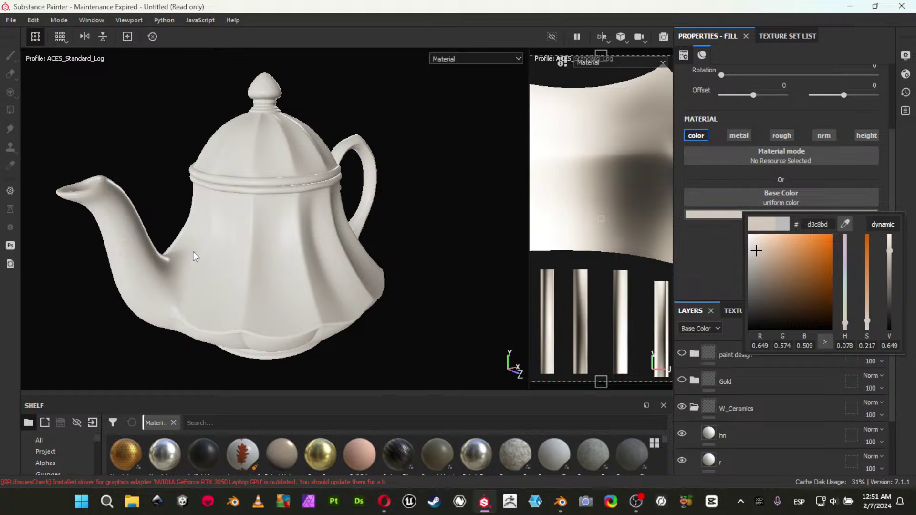
Examine the ceramic color on the teapot from several angles and review layer c's base color values.
{"action": "left_click_drag", "start_coordinate": [317, 225], "coordinate": [382, 236], "text": "alt"}
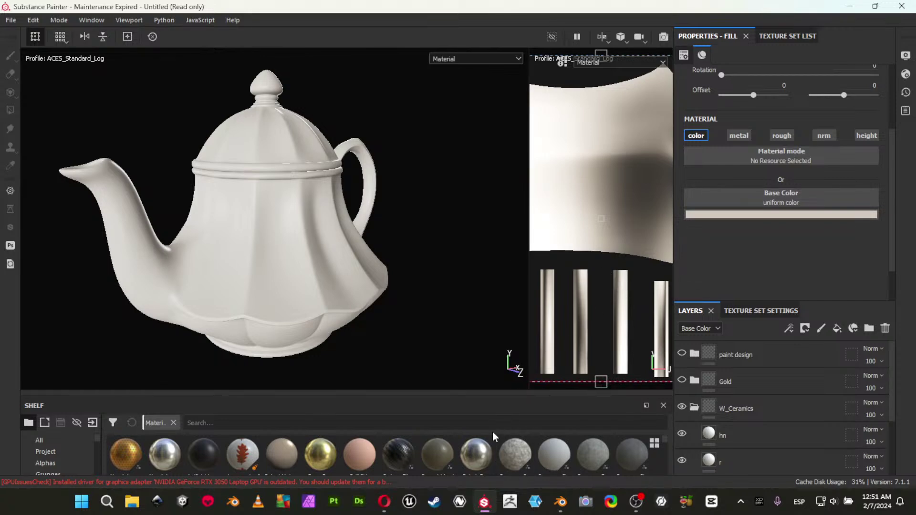
{"action": "left_click_drag", "start_coordinate": [388, 186], "coordinate": [381, 189], "text": "alt"}
{"action": "middle_click_drag", "start_coordinate": [393, 171], "coordinate": [375, 191], "text": "alt"}
{"action": "left_click_drag", "start_coordinate": [414, 215], "coordinate": [389, 216], "text": "alt"}
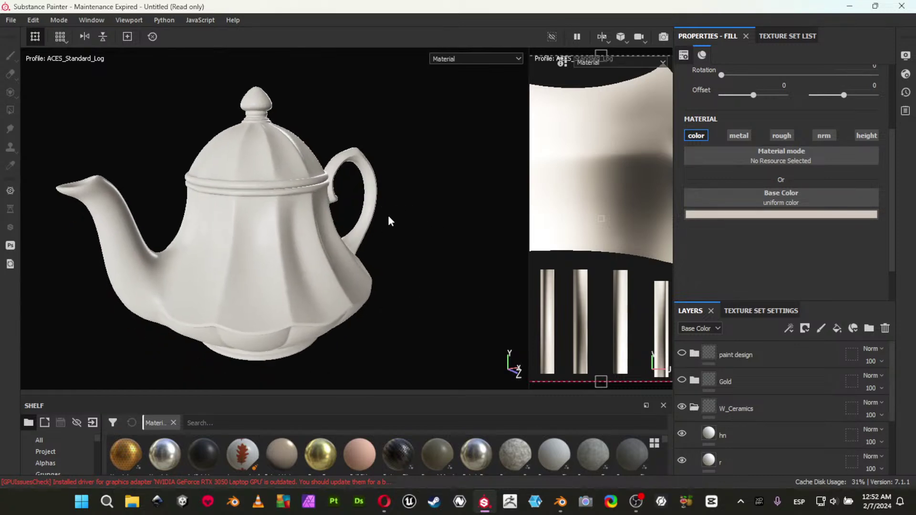
{"action": "middle_click_drag", "start_coordinate": [388, 215], "coordinate": [405, 208], "text": "alt"}
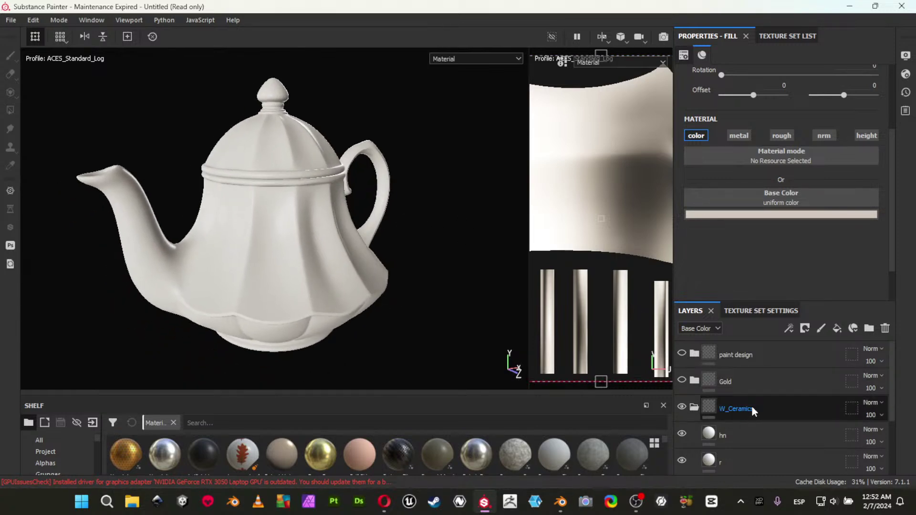
{"action": "scroll", "coordinate": [748, 408], "scroll_direction": "down", "scroll_amount": 3}
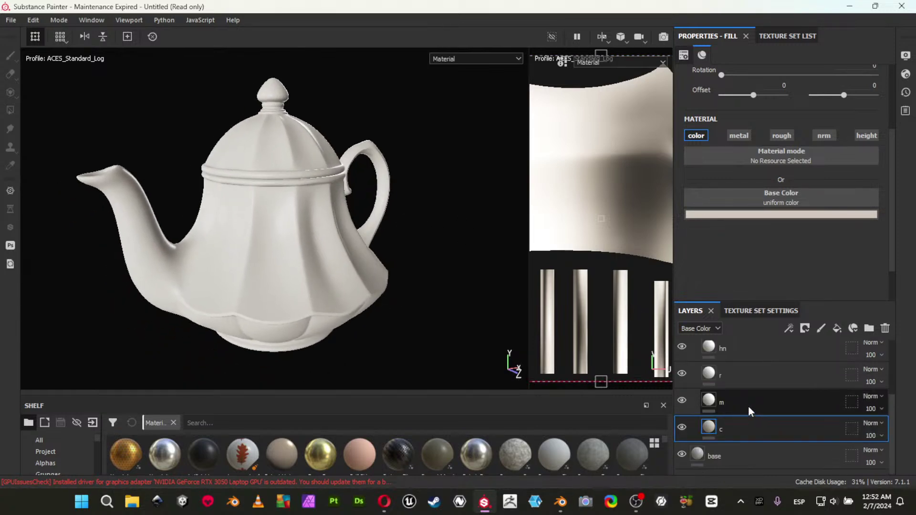
{"action": "left_click", "coordinate": [766, 216]}
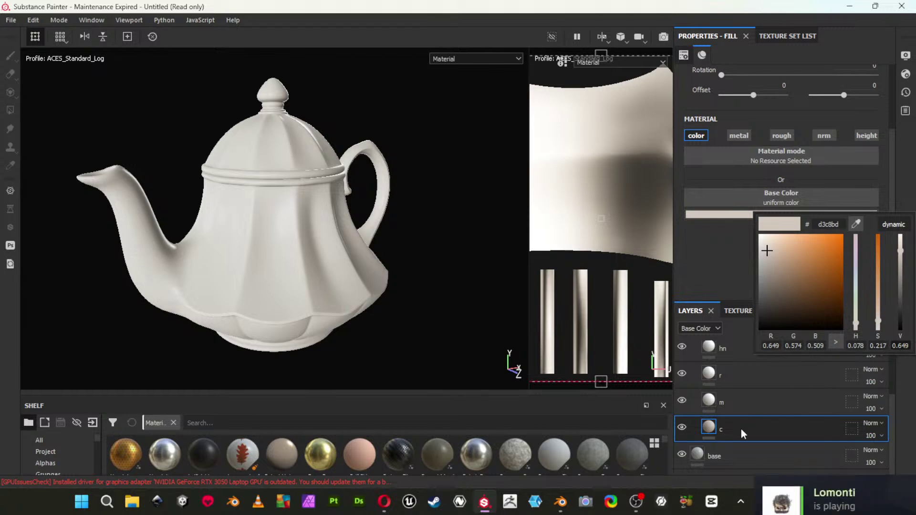
Select layer r, enlarge the shelf, and filter the procedurals to Grunges to preview the scratch and spot textures.
{"action": "left_click", "coordinate": [732, 403]}
{"action": "left_click", "coordinate": [733, 377]}
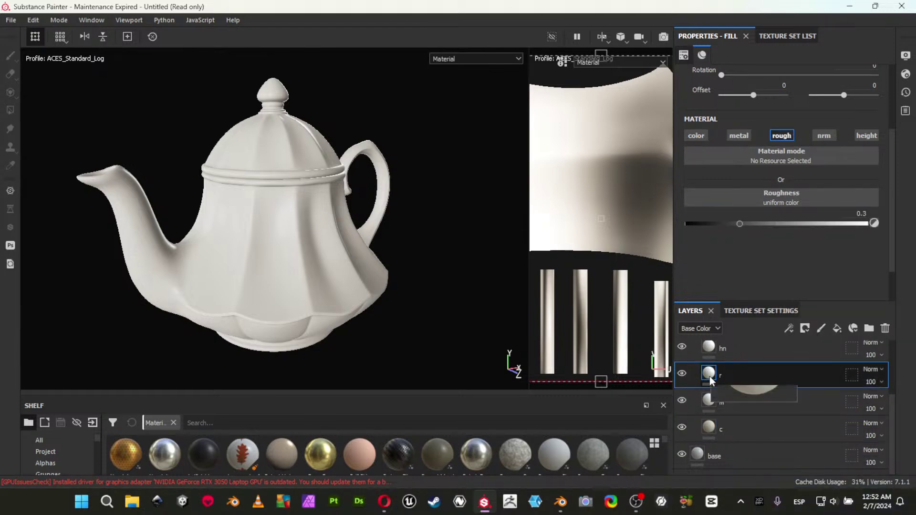
{"action": "left_click_drag", "start_coordinate": [260, 392], "coordinate": [262, 281]}
{"action": "left_click", "coordinate": [56, 375]}
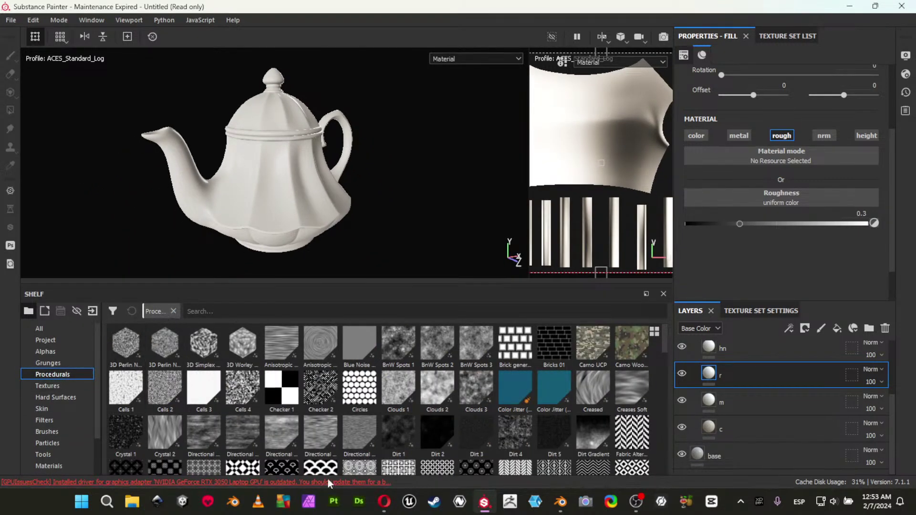
{"action": "left_click", "coordinate": [114, 312]}
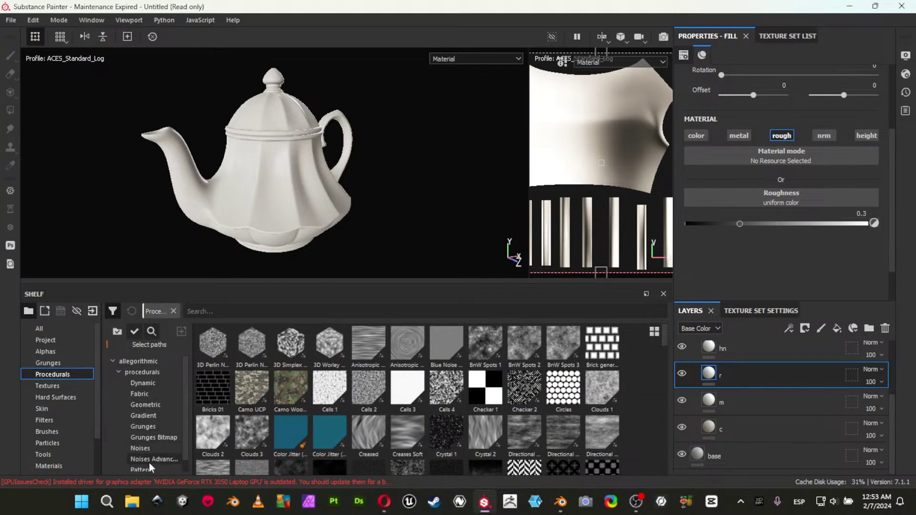
{"action": "left_click", "coordinate": [152, 427]}
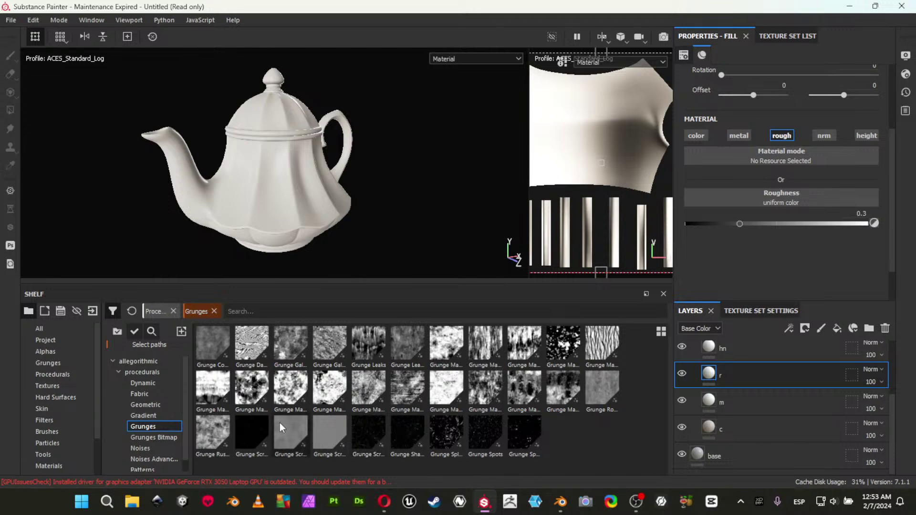
{"action": "mouse_move", "coordinate": [279, 423]}
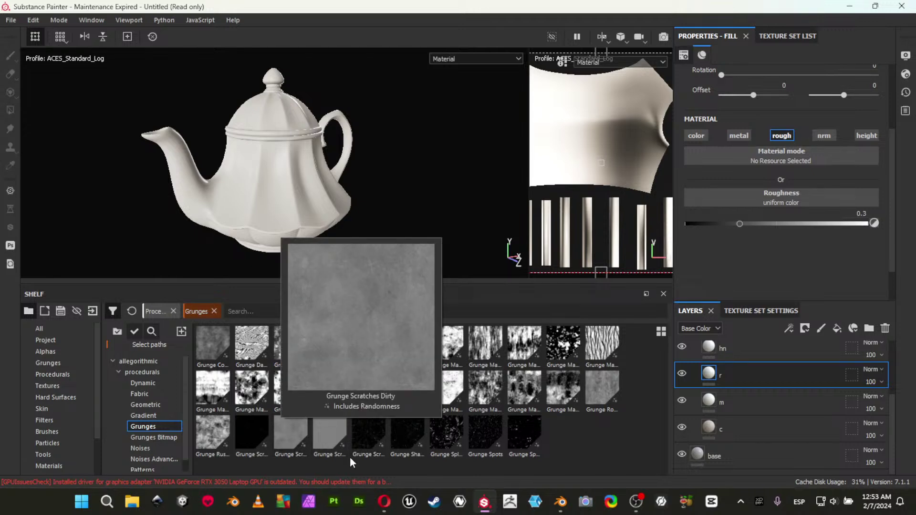
{"action": "mouse_move", "coordinate": [367, 433]}
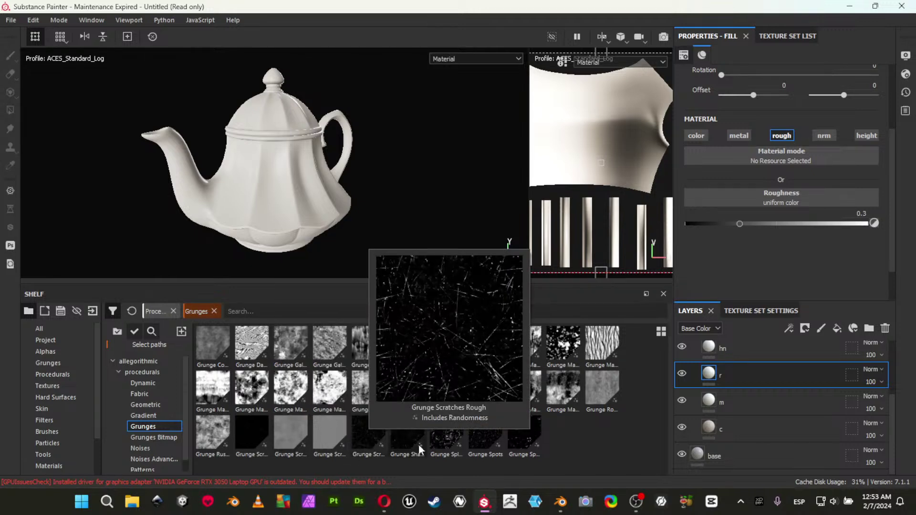
{"action": "mouse_move", "coordinate": [412, 445]}
{"action": "mouse_move", "coordinate": [534, 439]}
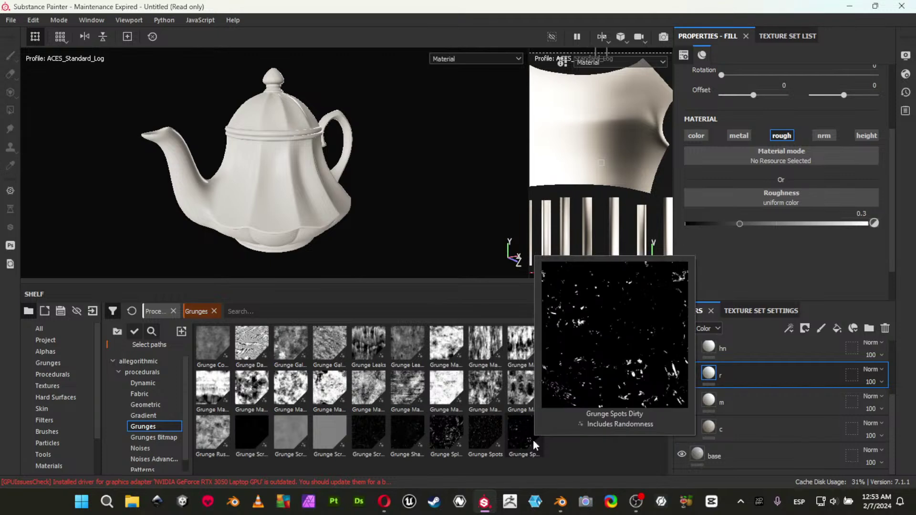
{"action": "mouse_move", "coordinate": [291, 444]}
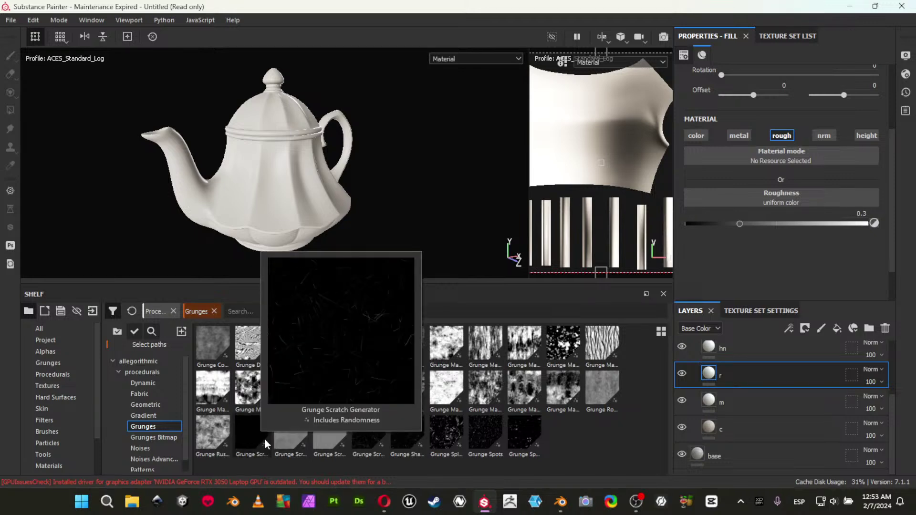
Add a black mask to layer r with a fill that uses Grunge Scratches Dirty as its grayscale.
{"action": "right_click", "coordinate": [711, 375]}
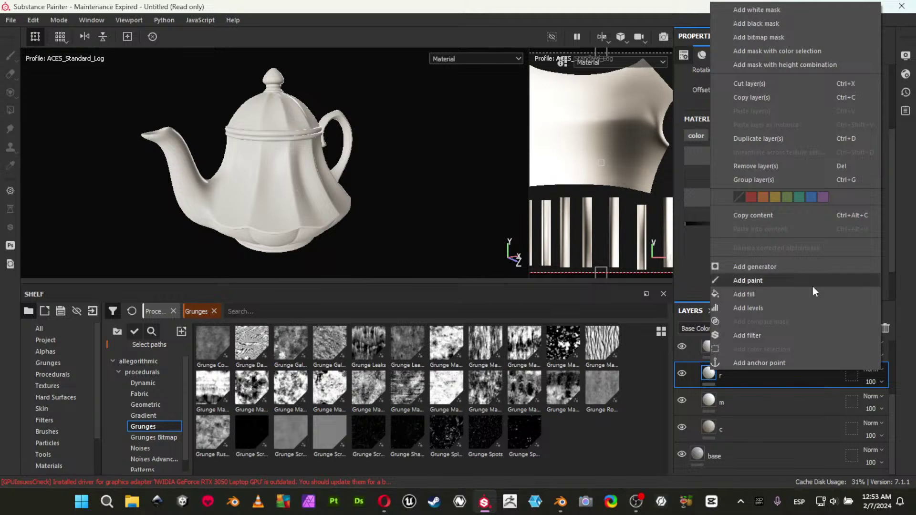
{"action": "left_click", "coordinate": [769, 26]}
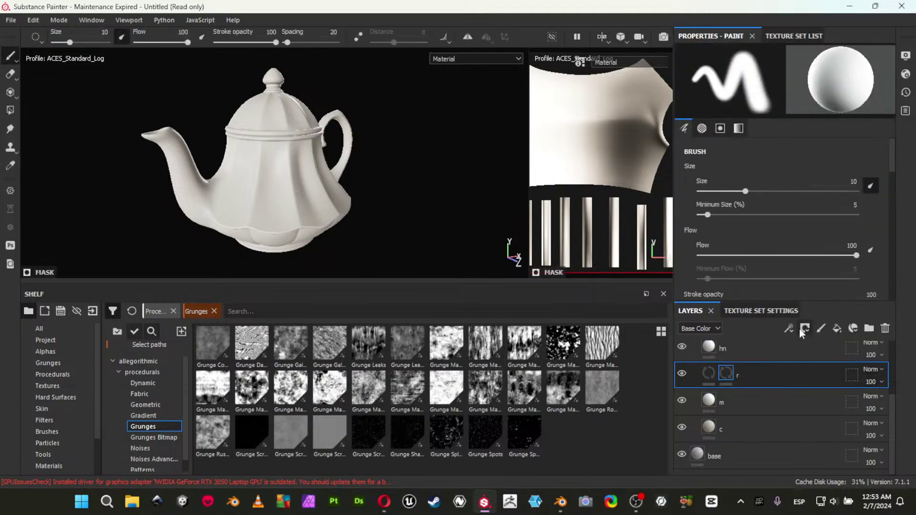
{"action": "right_click", "coordinate": [733, 380]}
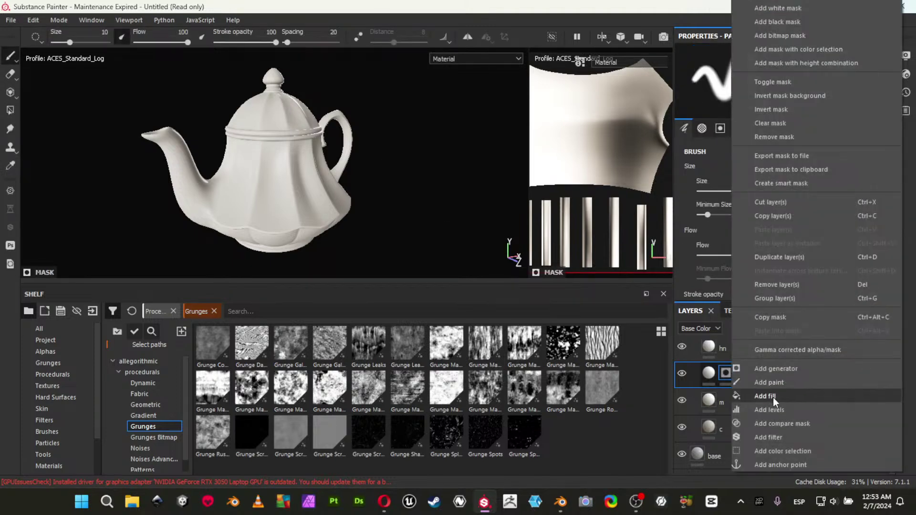
{"action": "left_click", "coordinate": [774, 397]}
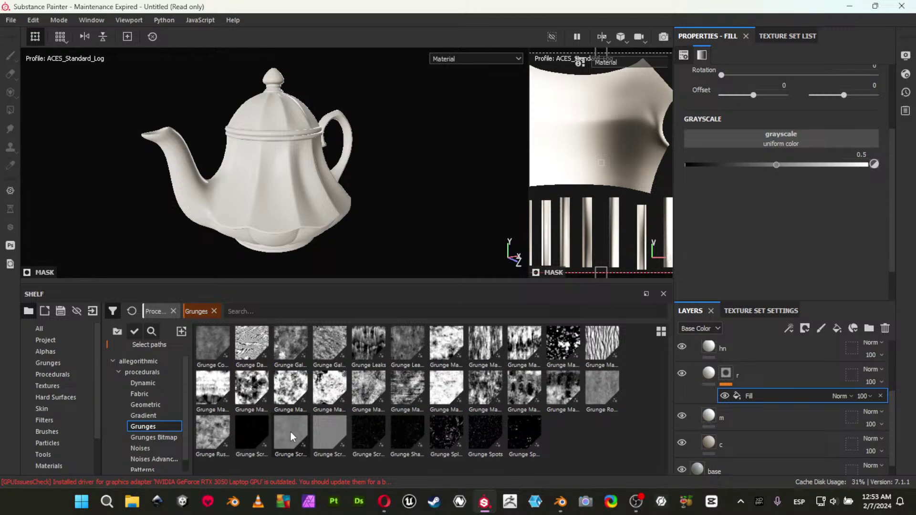
{"action": "left_click_drag", "start_coordinate": [291, 432], "coordinate": [791, 135]}
Examine the scratch effect on the teapot's ceramic body up close in Material view under rotated lighting.
{"action": "right_click_drag", "start_coordinate": [240, 151], "coordinate": [492, 227], "text": "alt"}
{"action": "mouse_move", "coordinate": [303, 179]}
{"action": "right_mouse_down", "text": "shift"}
{"action": "mouse_move", "coordinate": [350, 188]}
{"action": "mouse_move", "coordinate": [337, 184]}
{"action": "right_mouse_up", "text": "shift"}
{"action": "left_click_drag", "start_coordinate": [328, 193], "coordinate": [344, 184], "text": "alt"}
{"action": "scroll", "coordinate": [344, 184], "scroll_direction": "up", "scroll_amount": 5}
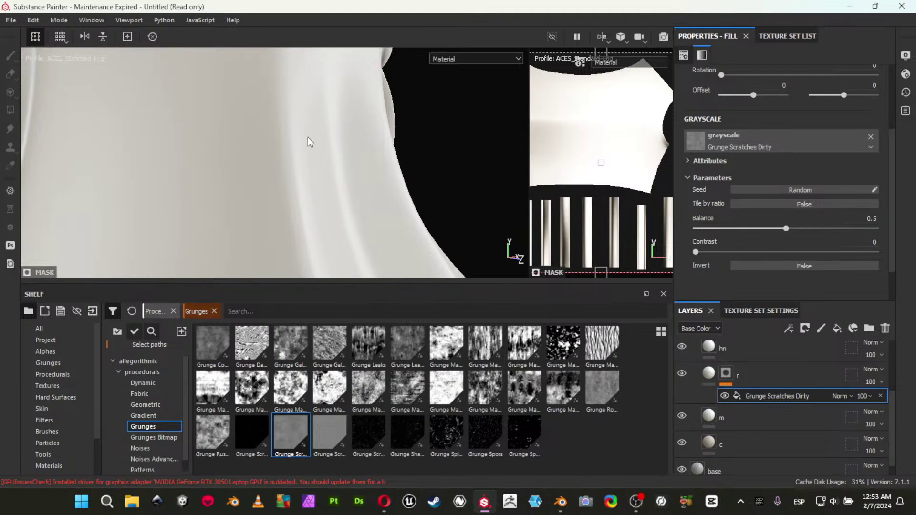
{"action": "middle_click_drag", "start_coordinate": [317, 149], "coordinate": [293, 203], "text": "alt"}
{"action": "left_click_drag", "start_coordinate": [293, 203], "coordinate": [375, 217], "text": "alt"}
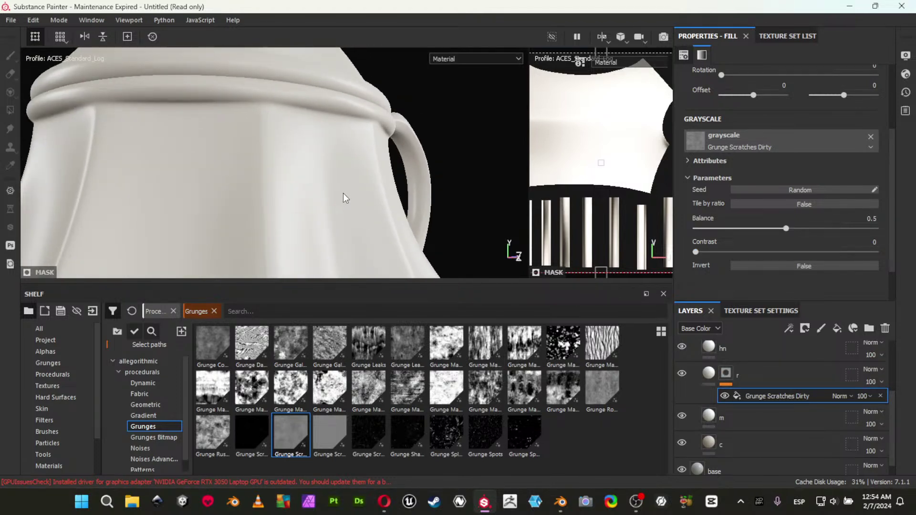
Display the Roughness channel and inspect the whole teapot in the enlarged viewport.
{"action": "key", "text": "c"}
{"action": "key", "text": "c"}
{"action": "key", "text": "c"}
{"action": "right_click_drag", "start_coordinate": [431, 252], "coordinate": [194, 156], "text": "alt"}
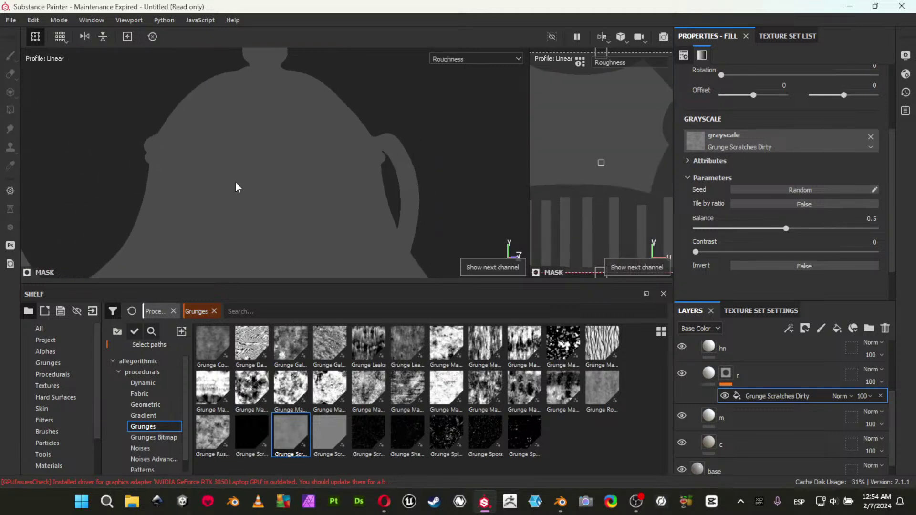
{"action": "middle_click_drag", "start_coordinate": [335, 243], "coordinate": [346, 182], "text": "alt"}
{"action": "key", "text": "Tab"}
{"action": "left_click_drag", "start_coordinate": [372, 248], "coordinate": [422, 310], "text": "alt"}
{"action": "middle_click_drag", "start_coordinate": [422, 310], "coordinate": [418, 188], "text": "alt"}
{"action": "right_click_drag", "start_coordinate": [417, 189], "coordinate": [315, 234], "text": "alt"}
{"action": "right_click_drag", "start_coordinate": [522, 276], "coordinate": [407, 332], "text": "alt"}
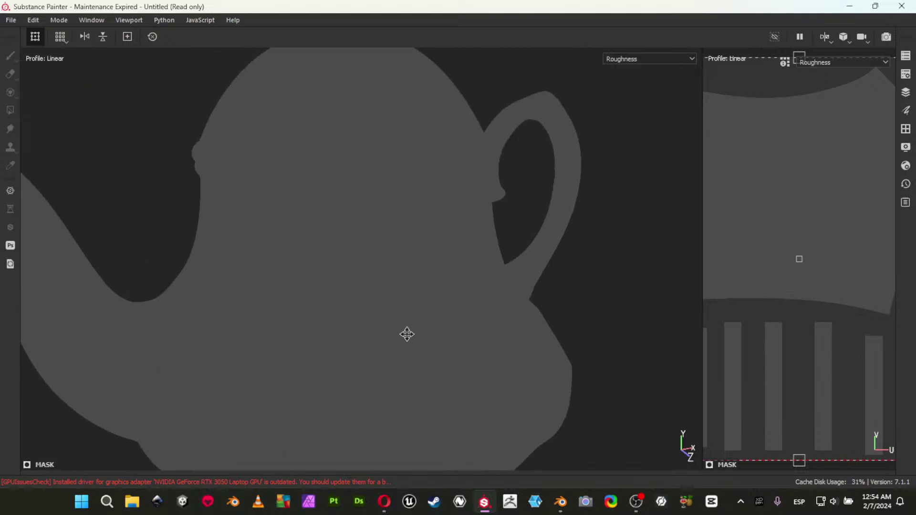
{"action": "key", "text": "Tab"}
Preview layer r's mask by itself on the teapot and return the view to the Roughness channel.
{"action": "scroll", "coordinate": [759, 410], "scroll_direction": "up", "scroll_amount": 3}
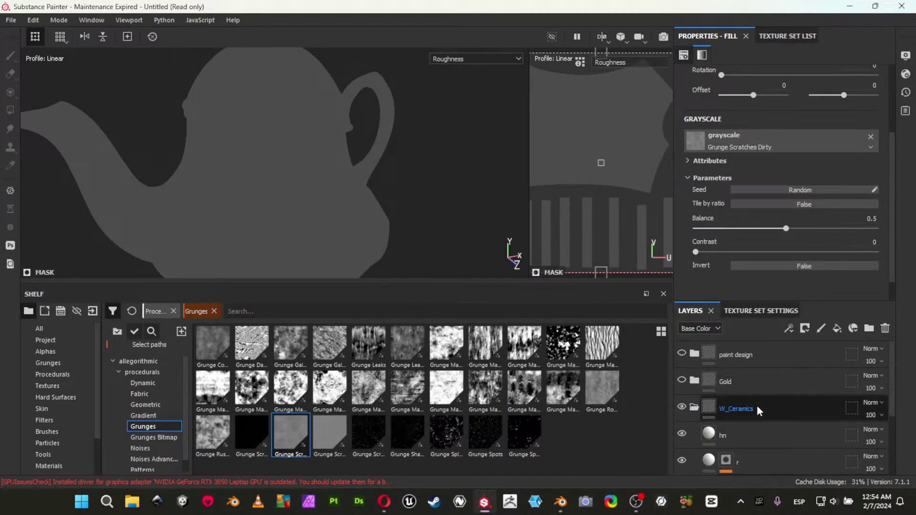
{"action": "left_click", "coordinate": [714, 435]}
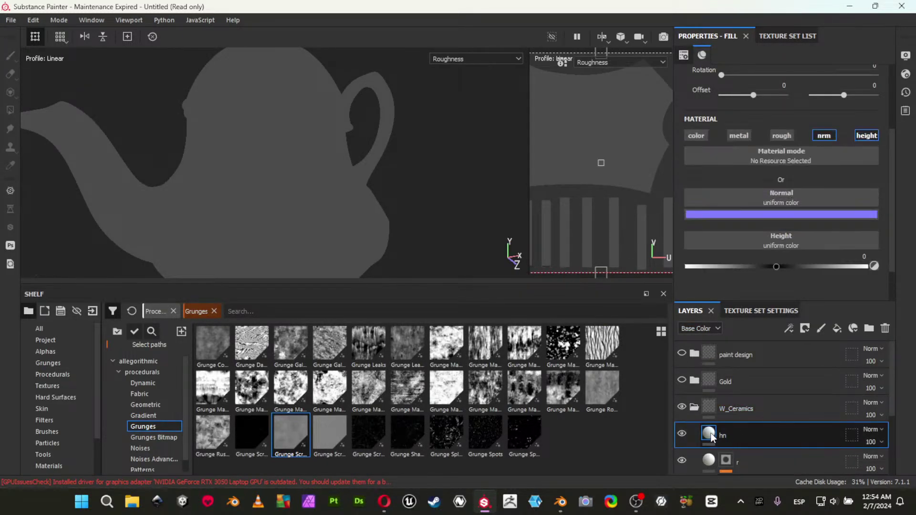
{"action": "scroll", "coordinate": [758, 439], "scroll_direction": "down", "scroll_amount": 3}
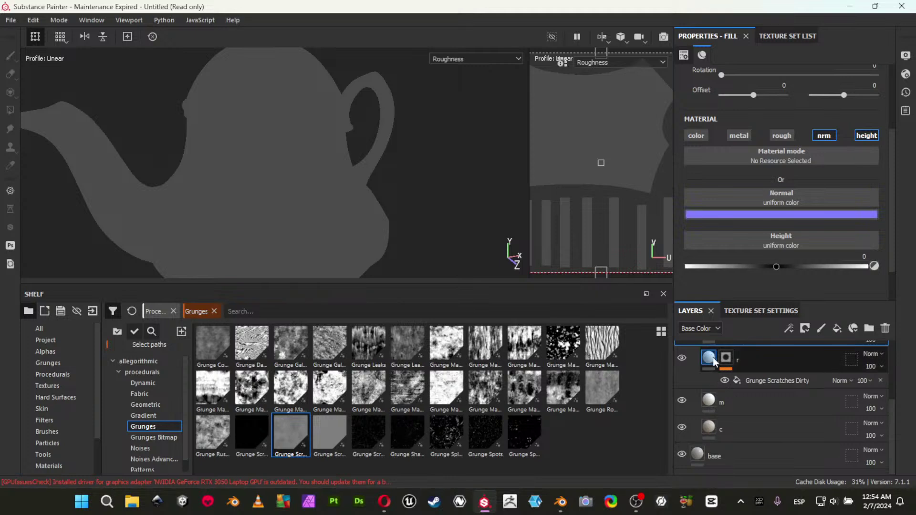
{"action": "scroll", "coordinate": [711, 359], "scroll_direction": "up", "scroll_amount": 1}
{"action": "left_click", "coordinate": [730, 372]}
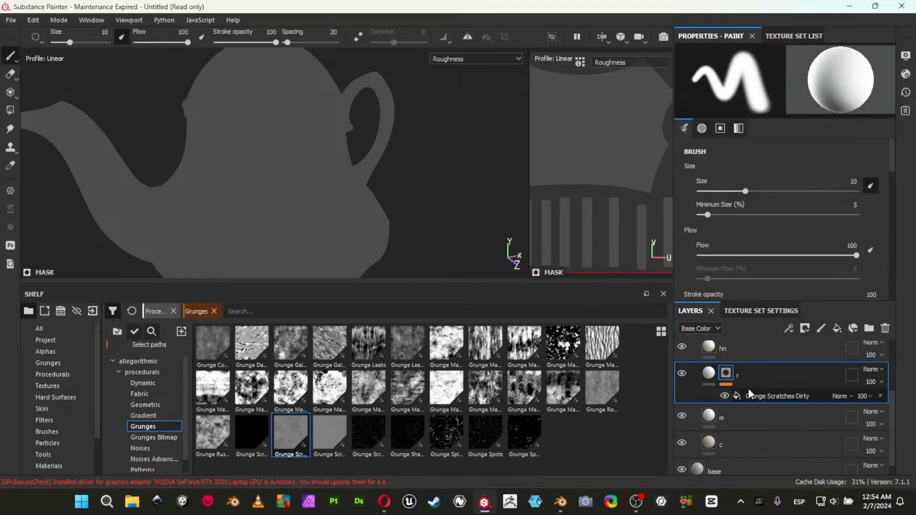
{"action": "left_click", "coordinate": [732, 372], "text": "alt"}
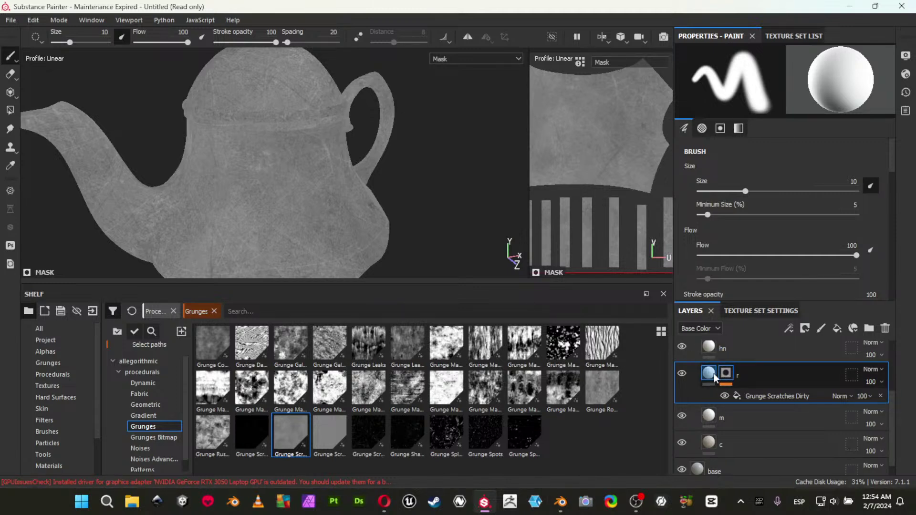
{"action": "key", "text": "c"}
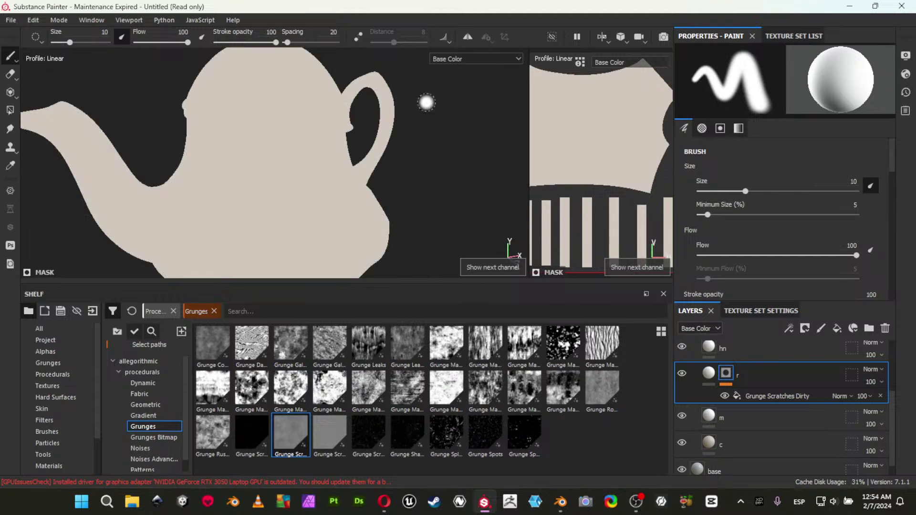
{"action": "left_click", "coordinate": [442, 59]}
{"action": "left_click", "coordinate": [468, 106]}
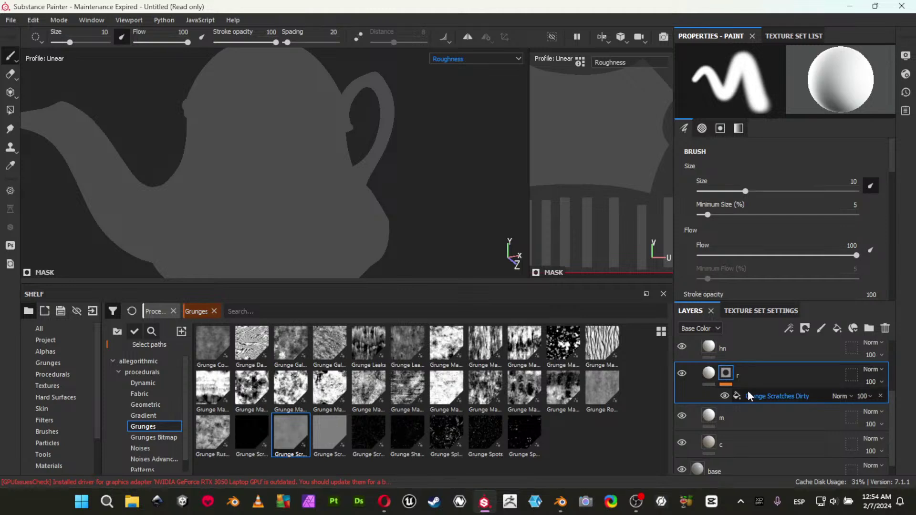
Try a Balance of 0.86 on layer r's Grunge Scratches Dirty fill and undo it.
{"action": "left_click", "coordinate": [763, 397]}
{"action": "left_click_drag", "start_coordinate": [789, 227], "coordinate": [770, 229]}
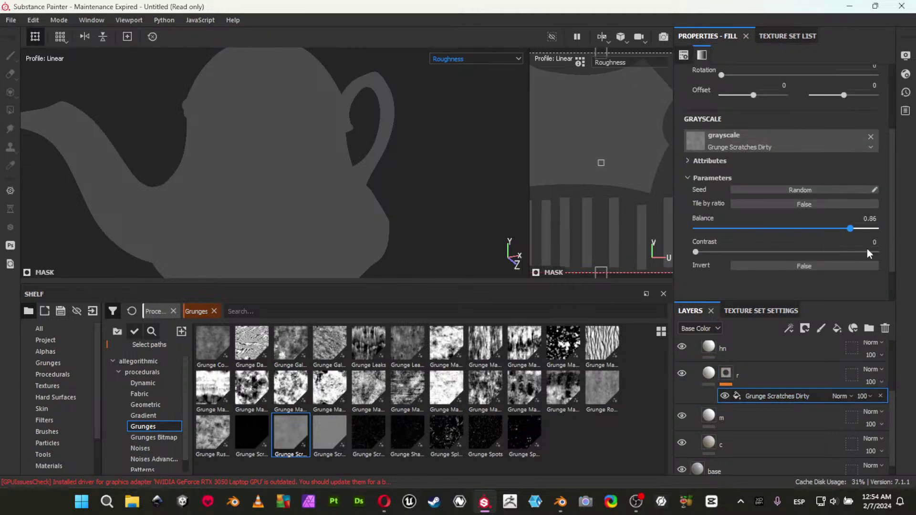
{"action": "key", "text": "ctrl+z"}
Set the size of the base_ceramic_m texture set to 2048.
{"action": "left_click", "coordinate": [788, 310]}
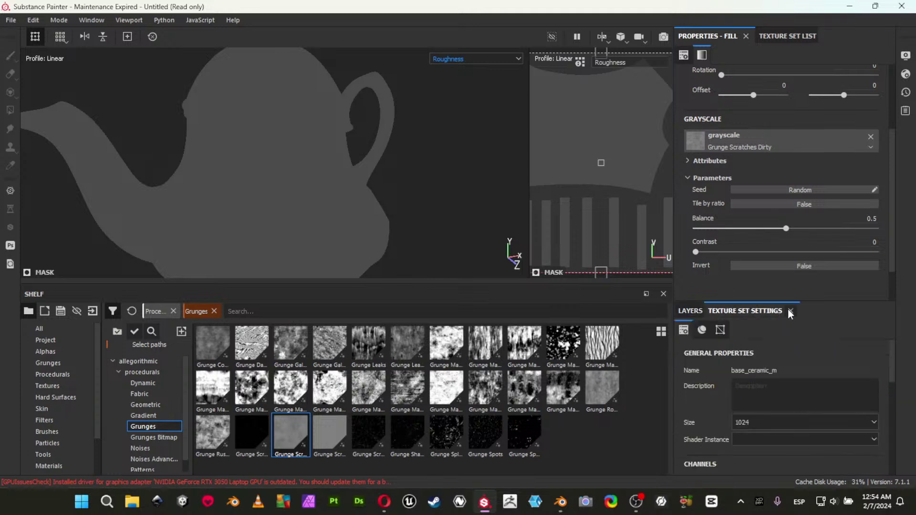
{"action": "left_click", "coordinate": [761, 421]}
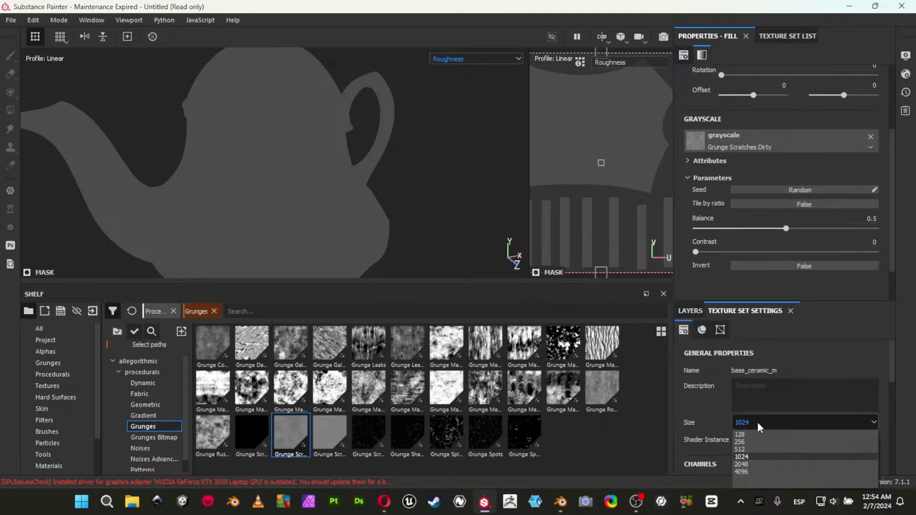
{"action": "left_click", "coordinate": [753, 461]}
Examine the teapot body and handle in Material view in the enlarged viewport from several angles.
{"action": "key", "text": "Tab"}
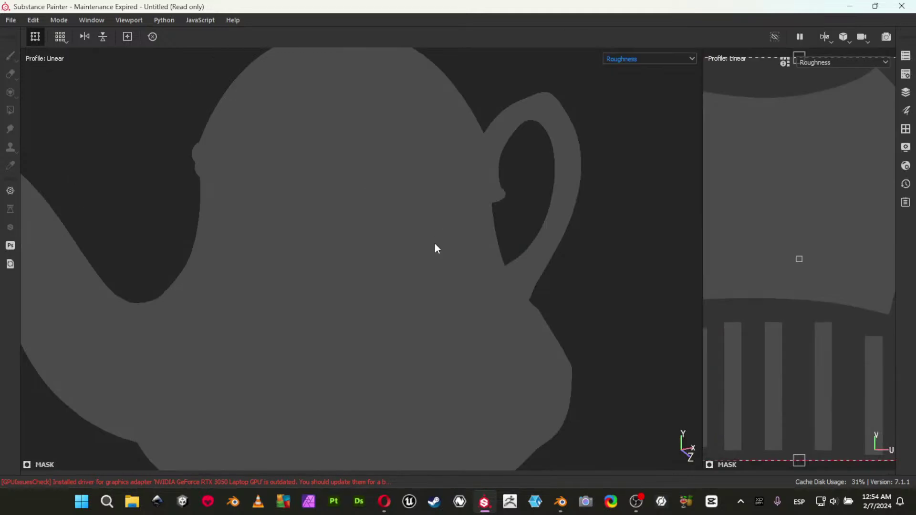
{"action": "key", "text": "m"}
{"action": "left_click_drag", "start_coordinate": [371, 259], "coordinate": [108, 218], "text": "alt"}
{"action": "right_click_drag", "start_coordinate": [377, 298], "coordinate": [466, 211], "text": "shift"}
{"action": "left_click_drag", "start_coordinate": [466, 210], "coordinate": [382, 215], "text": "alt"}
{"action": "middle_click_drag", "start_coordinate": [383, 215], "coordinate": [280, 219], "text": "alt"}
{"action": "left_click_drag", "start_coordinate": [280, 219], "coordinate": [333, 205], "text": "alt"}
{"action": "key", "text": "Tab"}
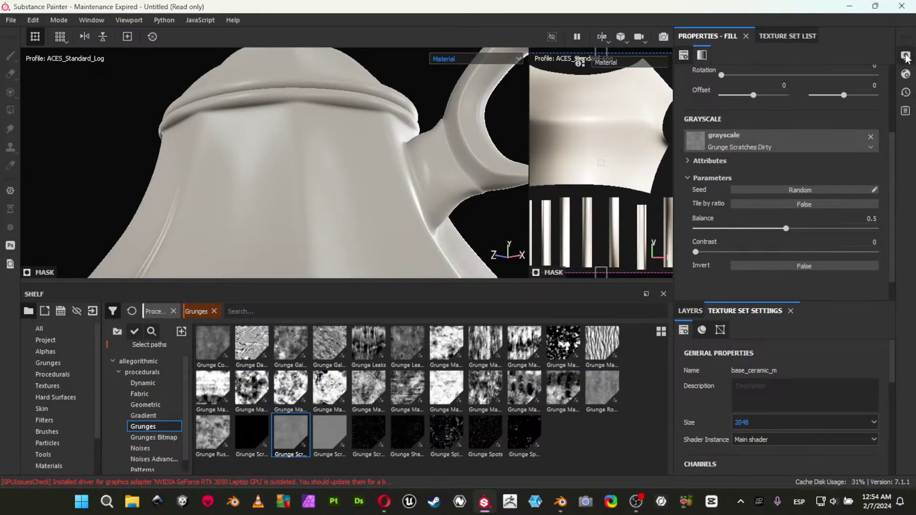
Change the environment map to blue_photo_studio_4k and rotate the environment to 203.
{"action": "left_click", "coordinate": [905, 56]}
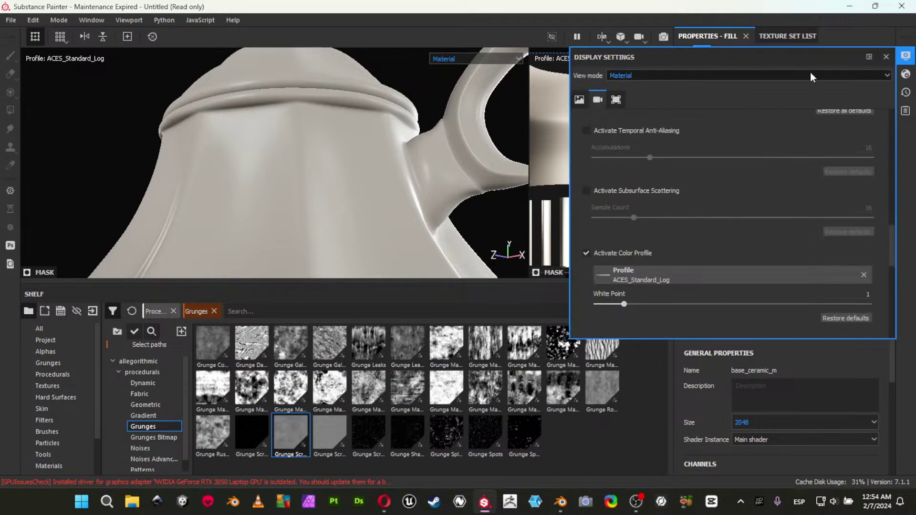
{"action": "scroll", "coordinate": [703, 210], "scroll_direction": "up", "scroll_amount": 10}
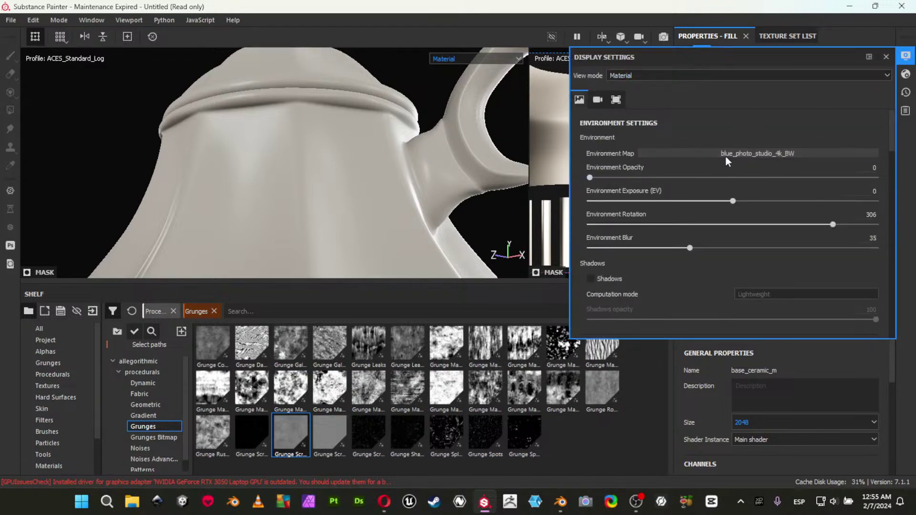
{"action": "left_click", "coordinate": [727, 158]}
{"action": "left_click", "coordinate": [771, 187]}
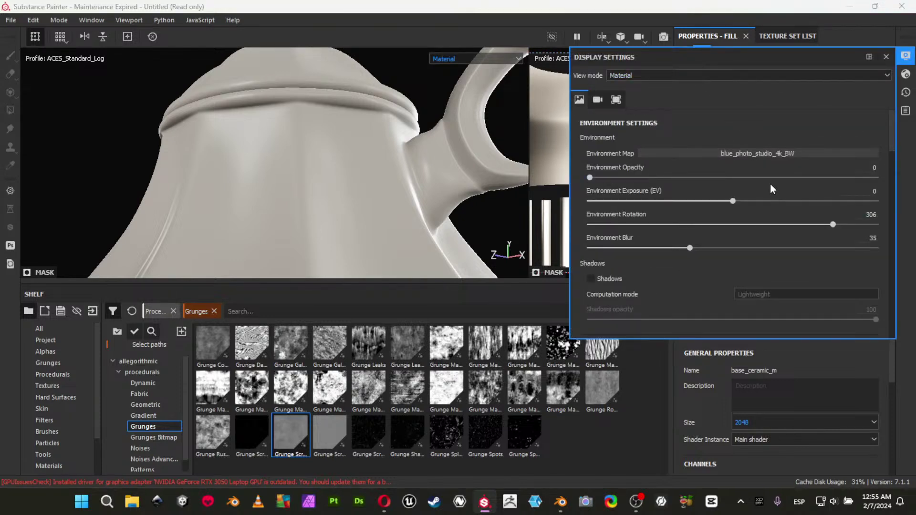
{"action": "left_click_drag", "start_coordinate": [391, 155], "coordinate": [521, 162], "text": "alt"}
{"action": "right_click_drag", "start_coordinate": [458, 155], "coordinate": [351, 147], "text": "alt"}
{"action": "mouse_move", "coordinate": [352, 149]}
{"action": "left_mouse_down", "text": "alt"}
{"action": "mouse_move", "coordinate": [364, 128]}
{"action": "mouse_move", "coordinate": [372, 136]}
{"action": "mouse_move", "coordinate": [362, 138]}
{"action": "left_mouse_up", "text": "alt"}
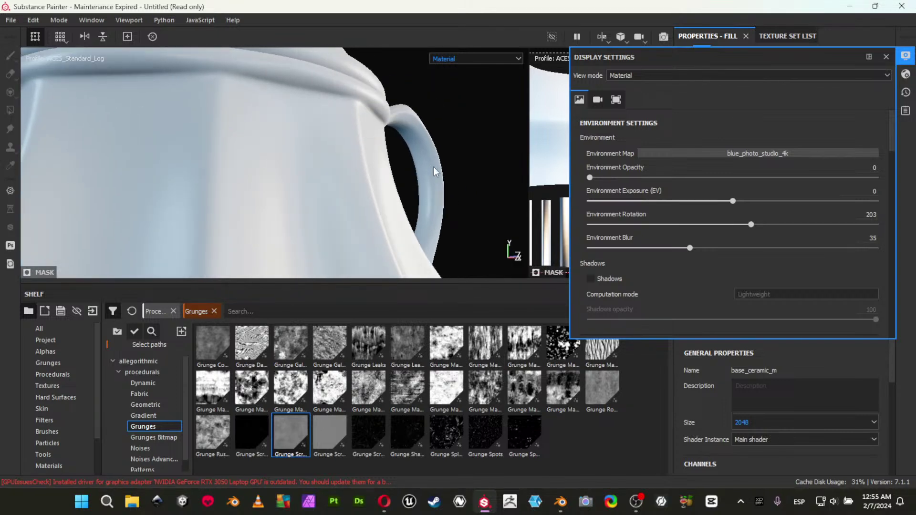
{"action": "left_click", "coordinate": [911, 56]}
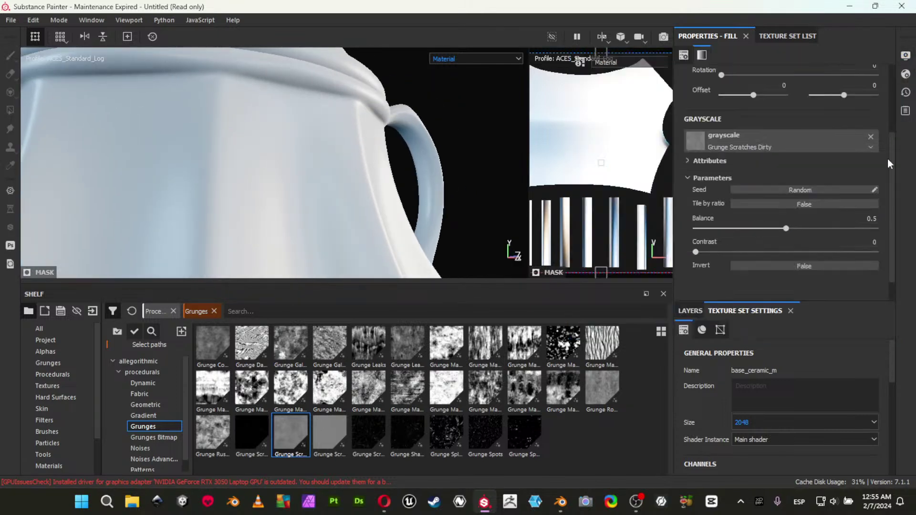
Set the roughness of layer r in W_Ceramics to 0.
{"action": "left_click", "coordinate": [693, 310]}
{"action": "scroll", "coordinate": [787, 382], "scroll_direction": "up", "scroll_amount": 5}
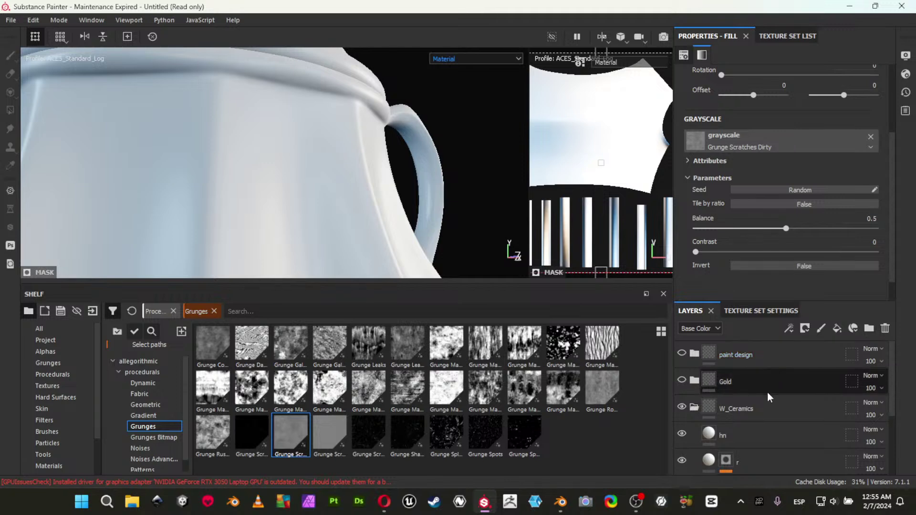
{"action": "scroll", "coordinate": [783, 400], "scroll_direction": "down", "scroll_amount": 3}
{"action": "left_click", "coordinate": [713, 365]}
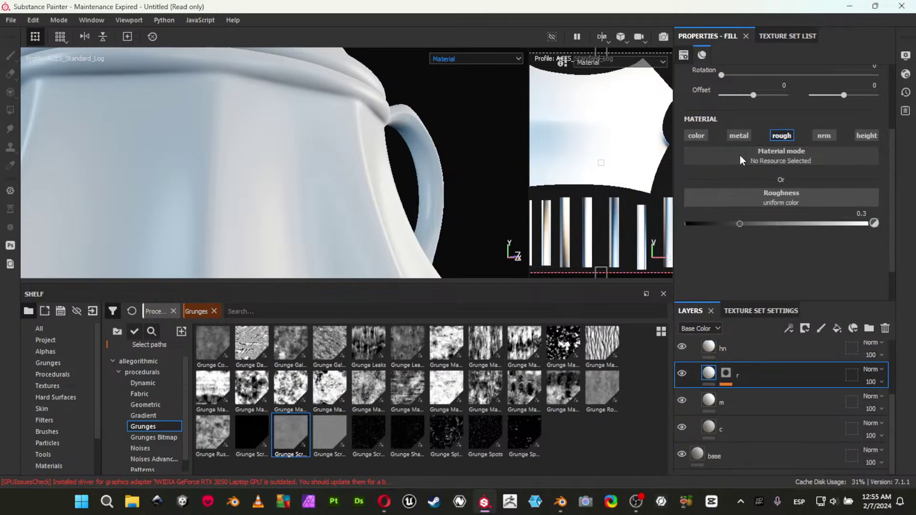
{"action": "left_click_drag", "start_coordinate": [740, 224], "coordinate": [571, 214]}
Inspect the reflections on the teapot body up close in the enlarged viewport while rotating the lighting.
{"action": "key", "text": "Tab"}
{"action": "left_click_drag", "start_coordinate": [460, 305], "coordinate": [465, 216], "text": "alt"}
{"action": "right_click_drag", "start_coordinate": [466, 219], "coordinate": [531, 349], "text": "shift"}
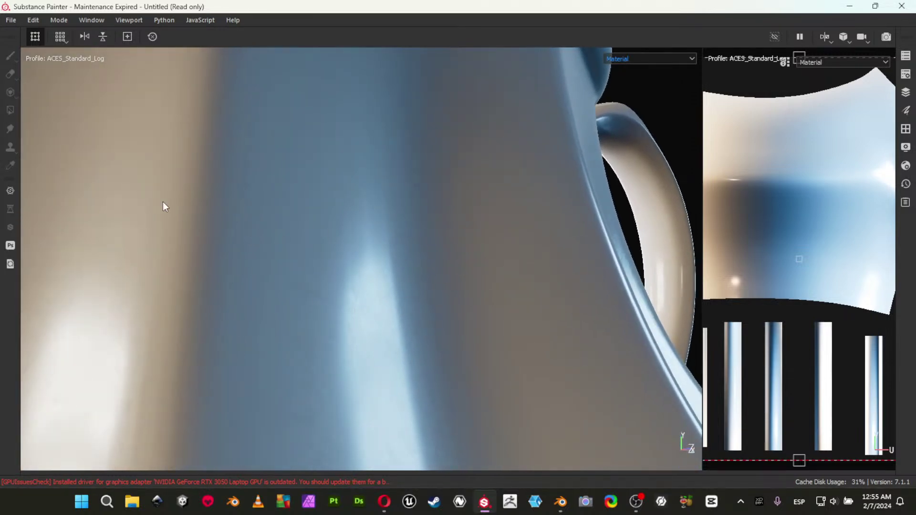
{"action": "right_click_drag", "start_coordinate": [555, 299], "coordinate": [229, 217], "text": "alt"}
{"action": "key", "text": "Tab"}
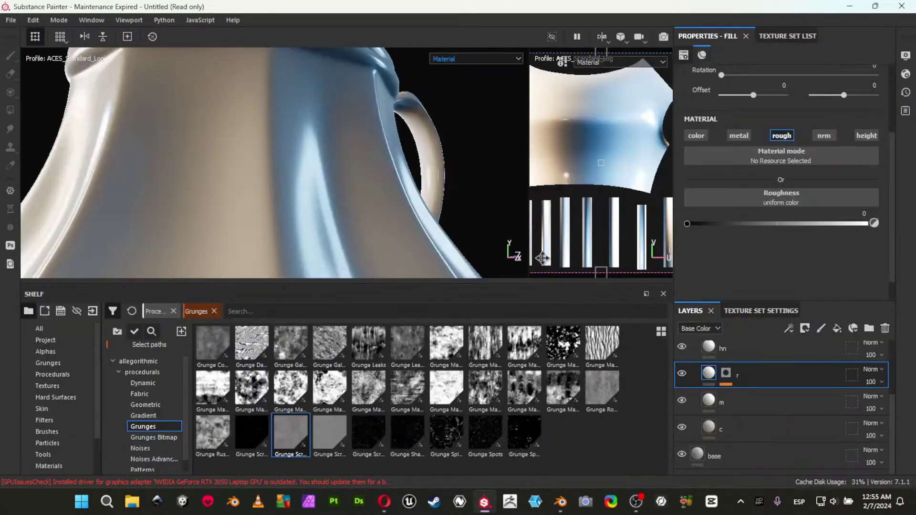
Set the Balance of the Grunge Scratches Dirty fill in layer r's mask to 0.68.
{"action": "left_click_drag", "start_coordinate": [729, 377], "coordinate": [729, 378]}
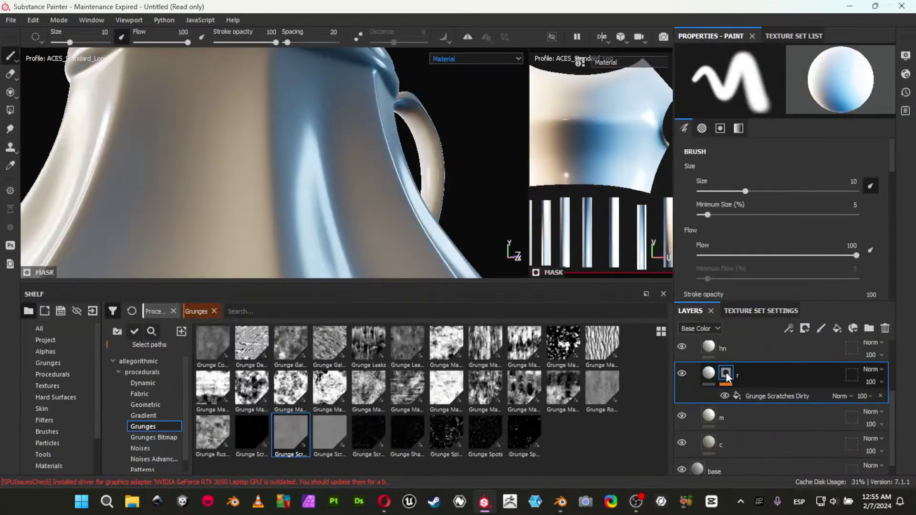
{"action": "left_click", "coordinate": [749, 394]}
{"action": "left_click_drag", "start_coordinate": [787, 225], "coordinate": [829, 236]}
{"action": "left_click_drag", "start_coordinate": [826, 235], "coordinate": [818, 235]}
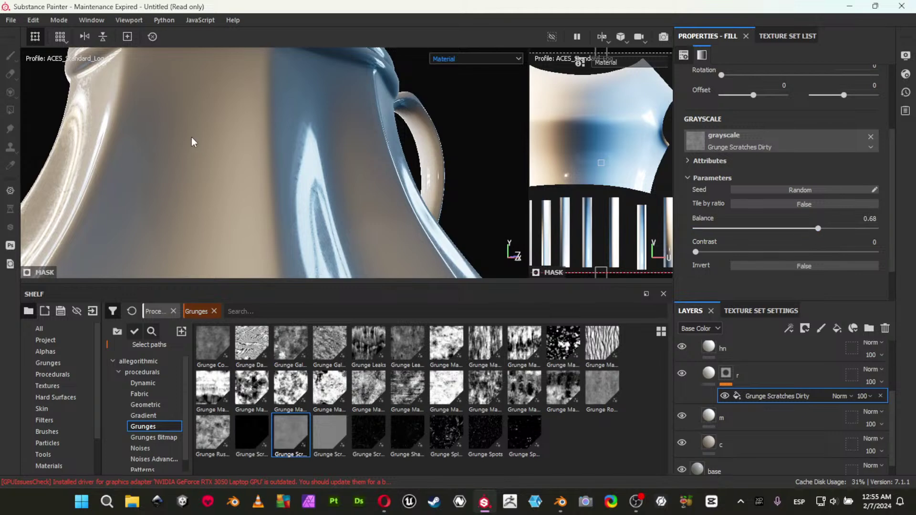
Examine the glossy scratch highlights on the teapot's body, lid rim and spout from several angles.
{"action": "key", "text": "Tab"}
{"action": "left_click_drag", "start_coordinate": [319, 178], "coordinate": [373, 285], "text": "alt"}
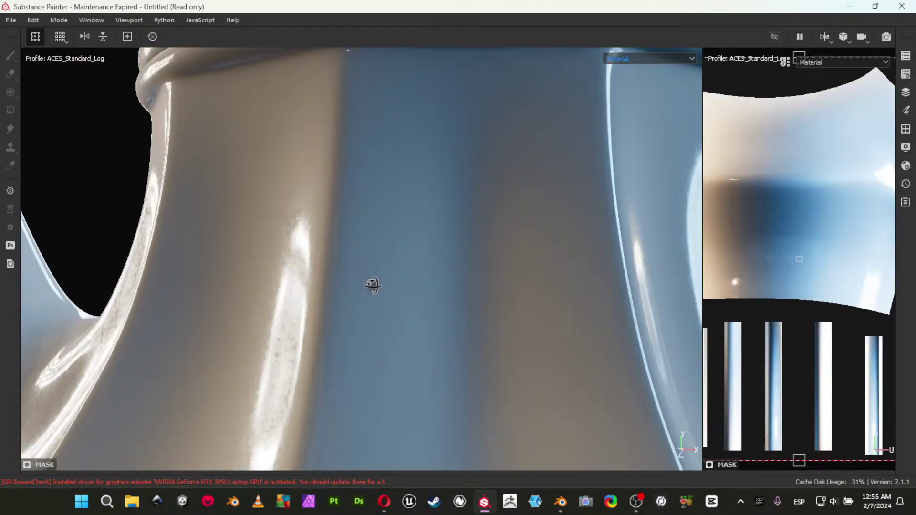
{"action": "middle_click_drag", "start_coordinate": [341, 268], "coordinate": [563, 234], "text": "alt"}
{"action": "middle_click_drag", "start_coordinate": [490, 177], "coordinate": [480, 251], "text": "alt"}
{"action": "left_click_drag", "start_coordinate": [446, 224], "coordinate": [468, 192], "text": "alt"}
{"action": "mouse_move", "coordinate": [453, 193]}
{"action": "right_mouse_down", "text": "shift"}
{"action": "mouse_move", "coordinate": [436, 193]}
{"action": "mouse_move", "coordinate": [456, 200]}
{"action": "mouse_move", "coordinate": [449, 202]}
{"action": "right_mouse_up", "text": "shift"}
{"action": "scroll", "coordinate": [497, 248], "scroll_direction": "down", "scroll_amount": 3}
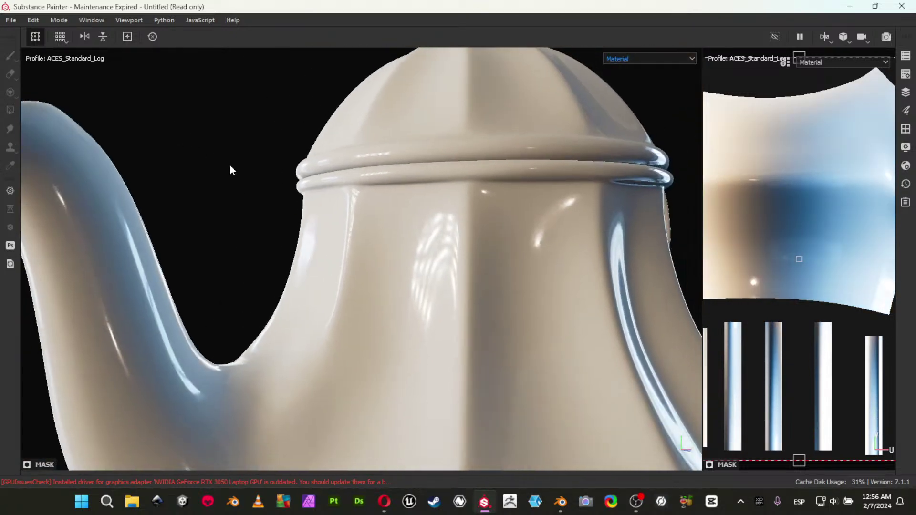
{"action": "left_click_drag", "start_coordinate": [310, 234], "coordinate": [358, 244], "text": "alt"}
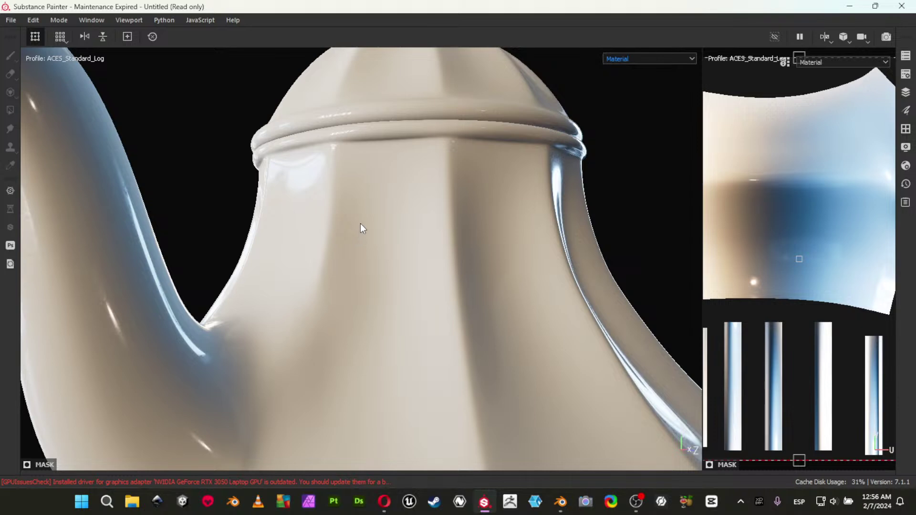
{"action": "left_click_drag", "start_coordinate": [409, 221], "coordinate": [270, 171], "text": "alt"}
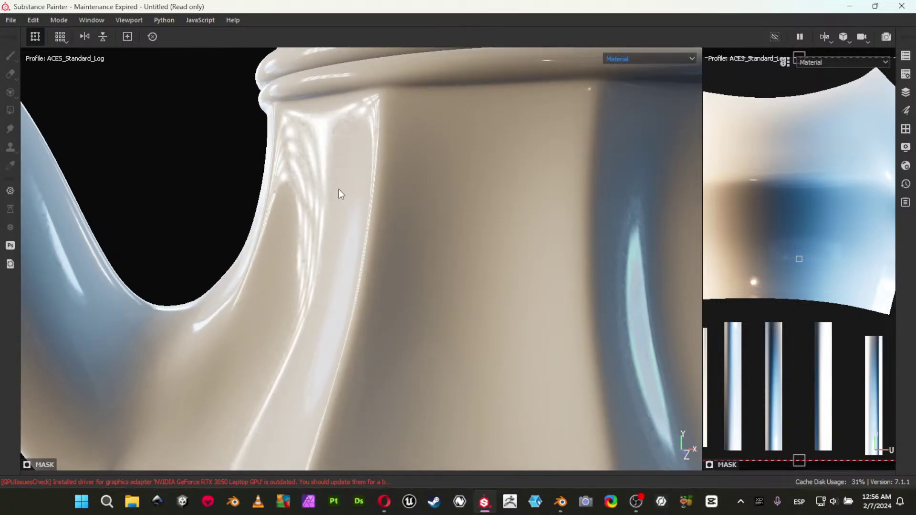
{"action": "right_click_drag", "start_coordinate": [414, 202], "coordinate": [125, 134], "text": "alt"}
{"action": "middle_click_drag", "start_coordinate": [385, 185], "coordinate": [291, 182], "text": "alt"}
{"action": "left_click_drag", "start_coordinate": [292, 183], "coordinate": [490, 239], "text": "alt"}
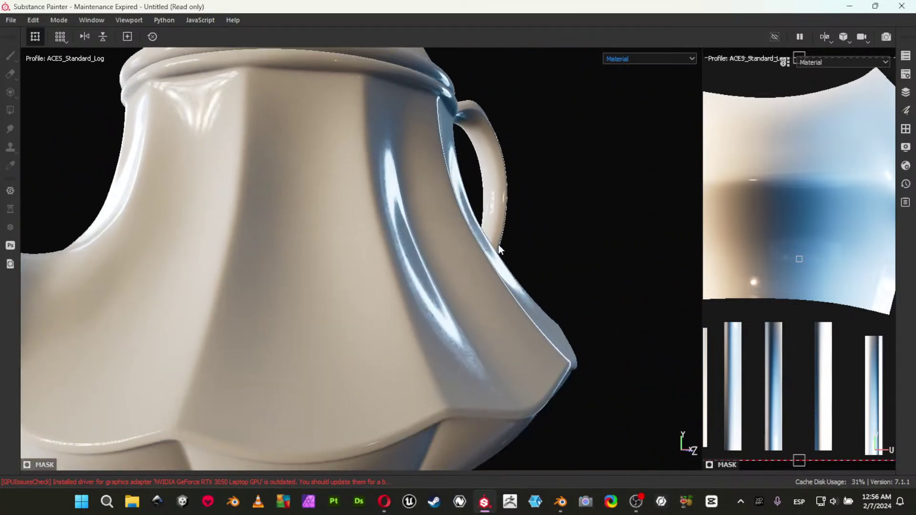
Show layer r's mask in the viewport and switch its Grunge Scratches Dirty fill to Tri-planar projection.
{"action": "key", "text": "Tab"}
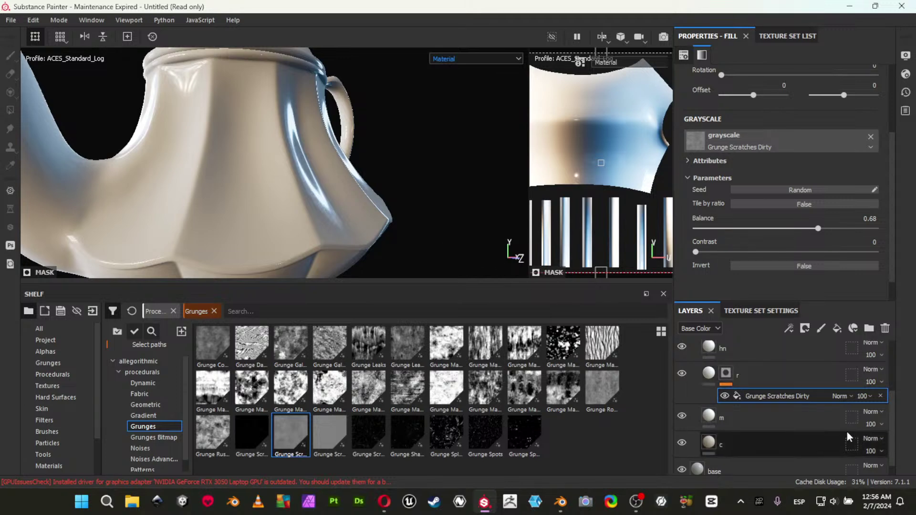
{"action": "left_click", "coordinate": [726, 378], "text": "alt"}
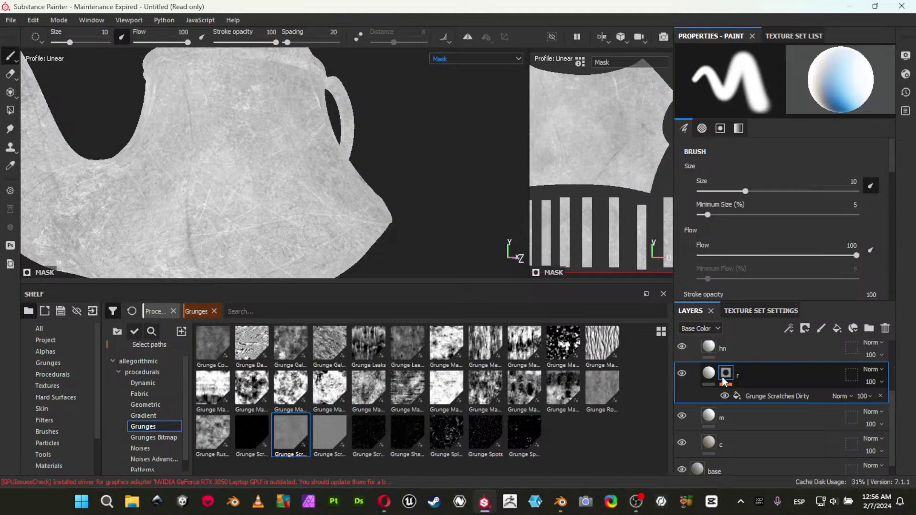
{"action": "left_click", "coordinate": [773, 397]}
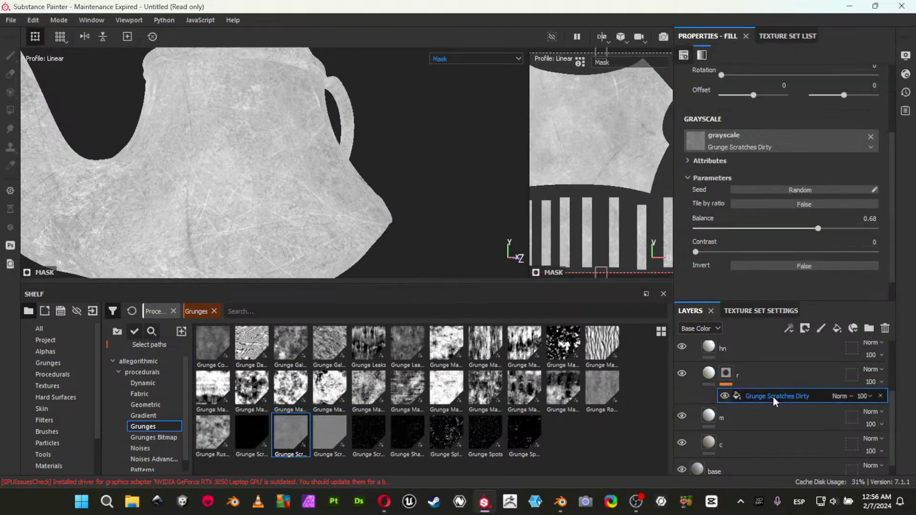
{"action": "scroll", "coordinate": [749, 167], "scroll_direction": "up", "scroll_amount": 3}
{"action": "left_click", "coordinate": [743, 94]}
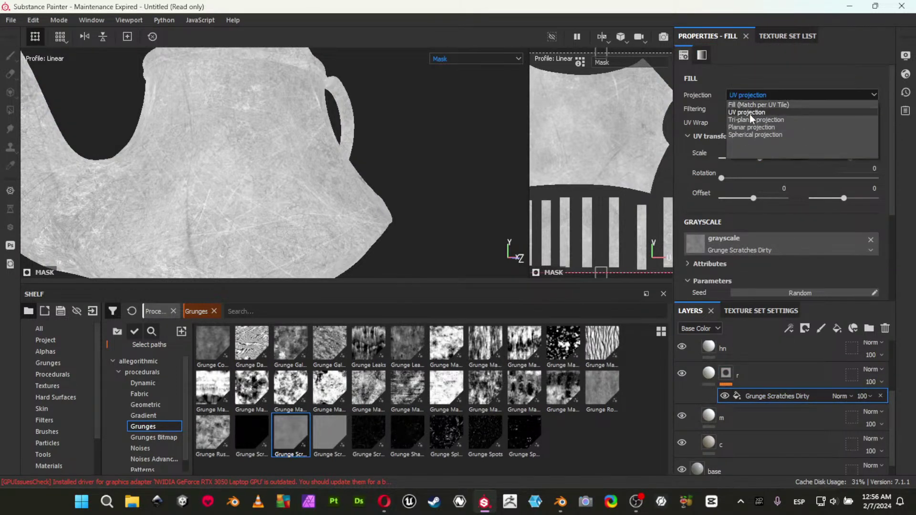
{"action": "left_click", "coordinate": [752, 120]}
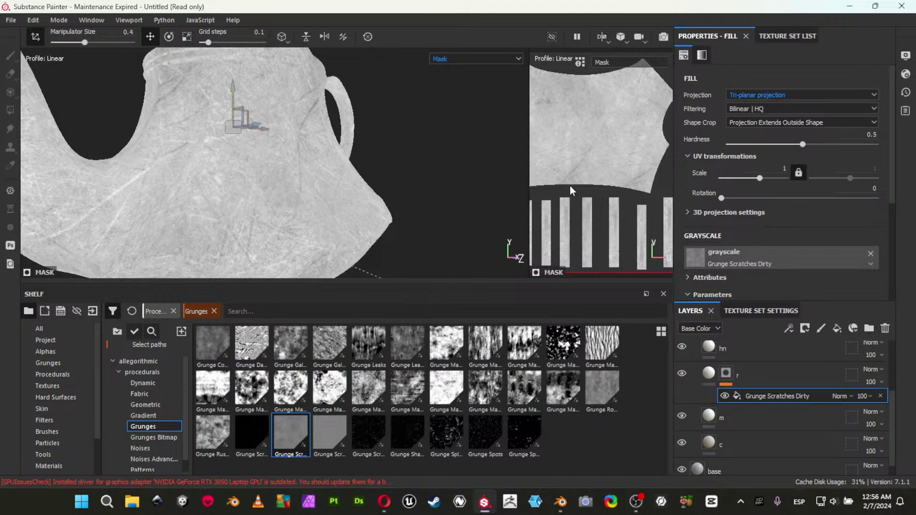
Try a UV scale of 2 on the Grunge Scratches Dirty fill in layer r's mask.
{"action": "left_click", "coordinate": [776, 167]}
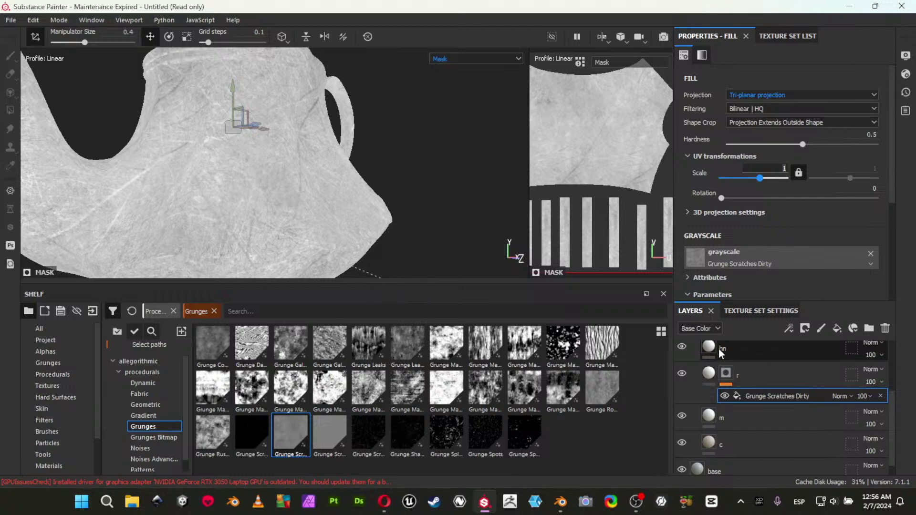
{"action": "left_click", "coordinate": [727, 375]}
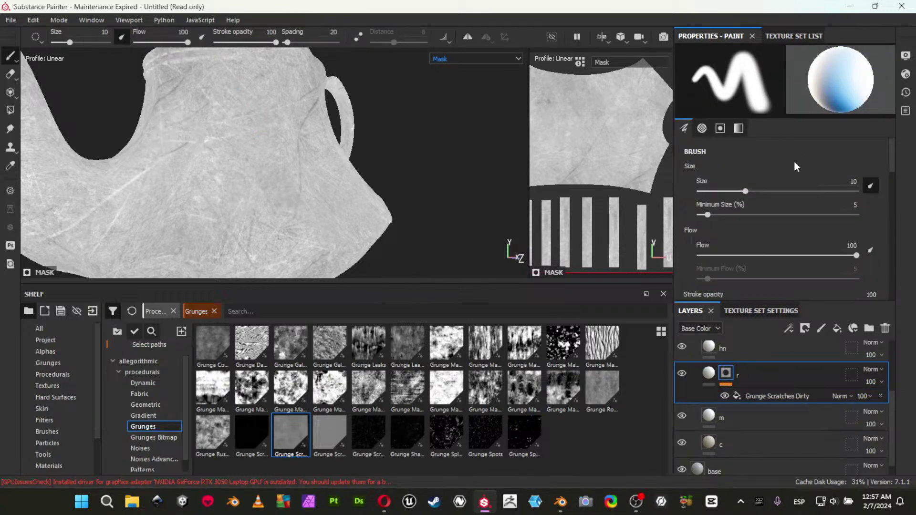
{"action": "left_click", "coordinate": [756, 394]}
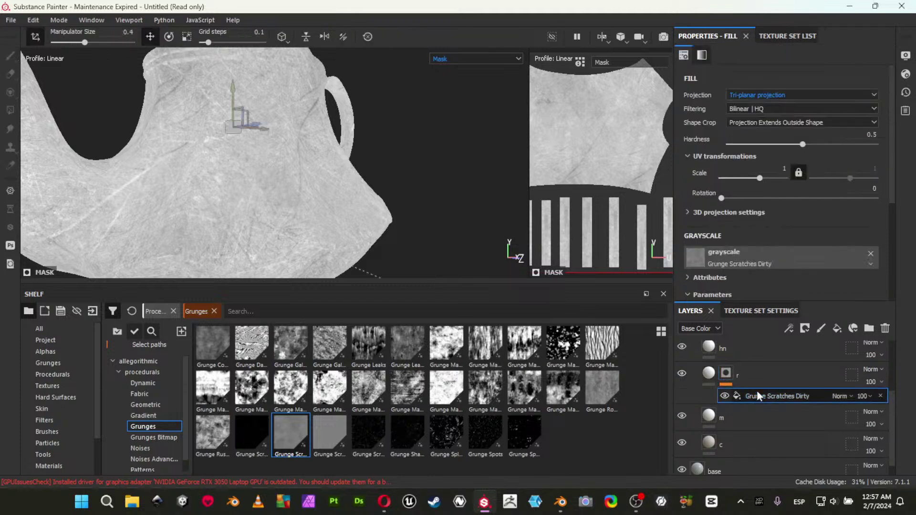
{"action": "left_click", "coordinate": [780, 167]}
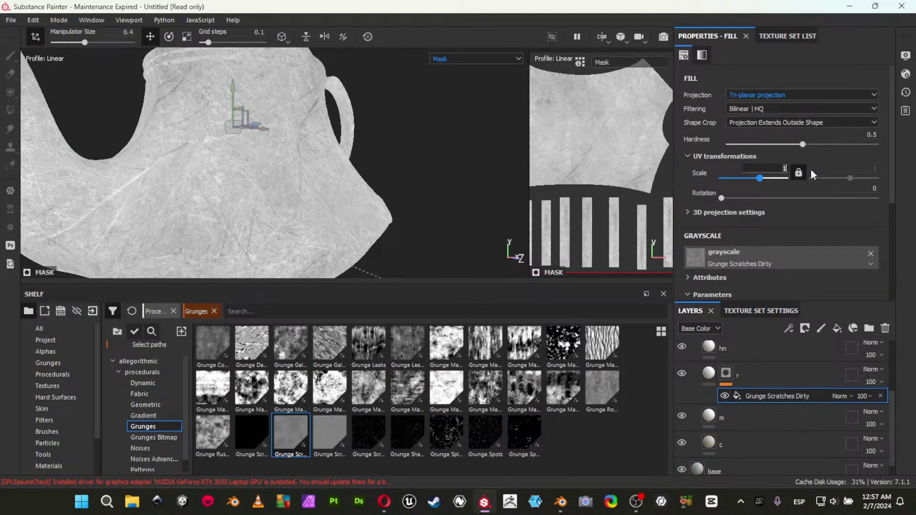
{"action": "type", "text": "2"}
{"action": "key", "text": "Return"}
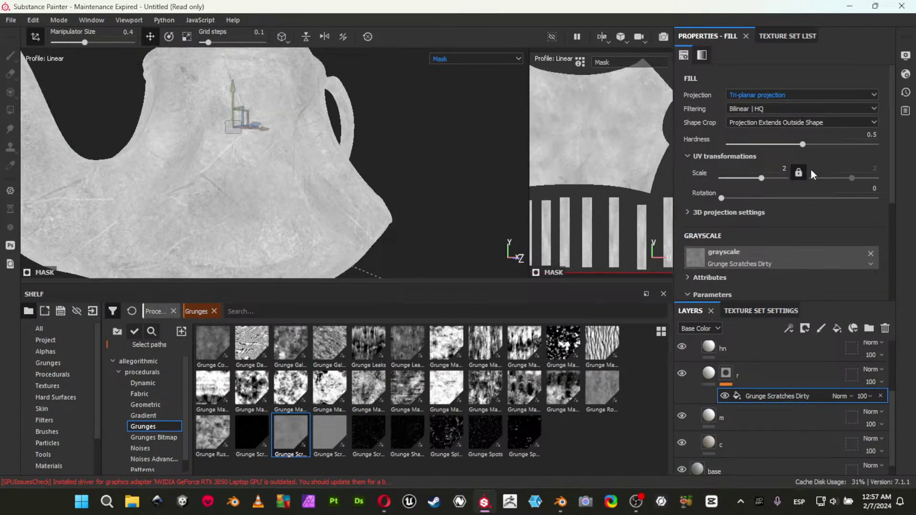
Set the UV scale of the Grunge Scratches Dirty fill in layer r's mask to 4.
{"action": "left_click", "coordinate": [768, 169]}
{"action": "type", "text": "4"}
{"action": "key", "text": "Return"}
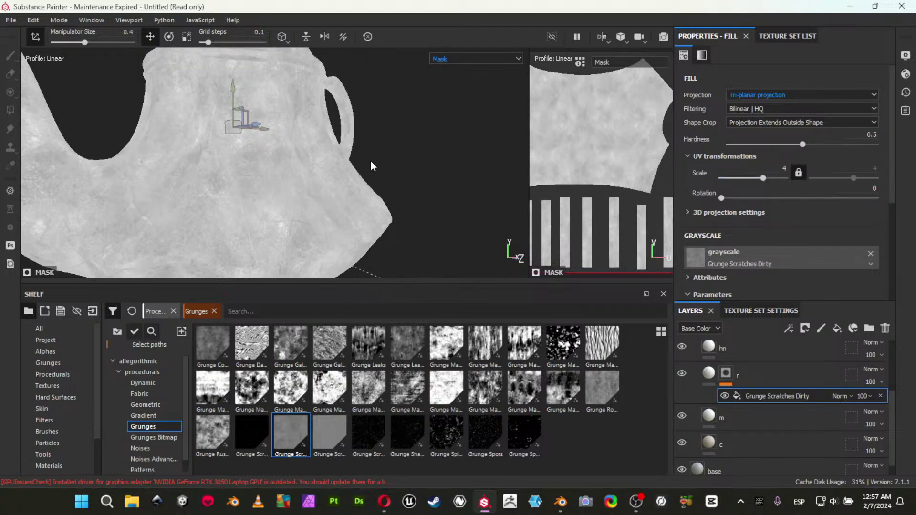
Return to the material view and inspect the scratch reflections on the teapot body from several angles in the enlarged viewport.
{"action": "key", "text": "m"}
{"action": "key", "text": "Tab"}
{"action": "left_click_drag", "start_coordinate": [255, 146], "coordinate": [366, 264], "text": "alt"}
{"action": "right_click_drag", "start_coordinate": [366, 264], "coordinate": [303, 219], "text": "alt"}
{"action": "left_click_drag", "start_coordinate": [303, 220], "coordinate": [419, 274], "text": "alt"}
{"action": "middle_click_drag", "start_coordinate": [420, 274], "coordinate": [294, 189], "text": "alt"}
{"action": "left_click_drag", "start_coordinate": [293, 189], "coordinate": [342, 193], "text": "alt"}
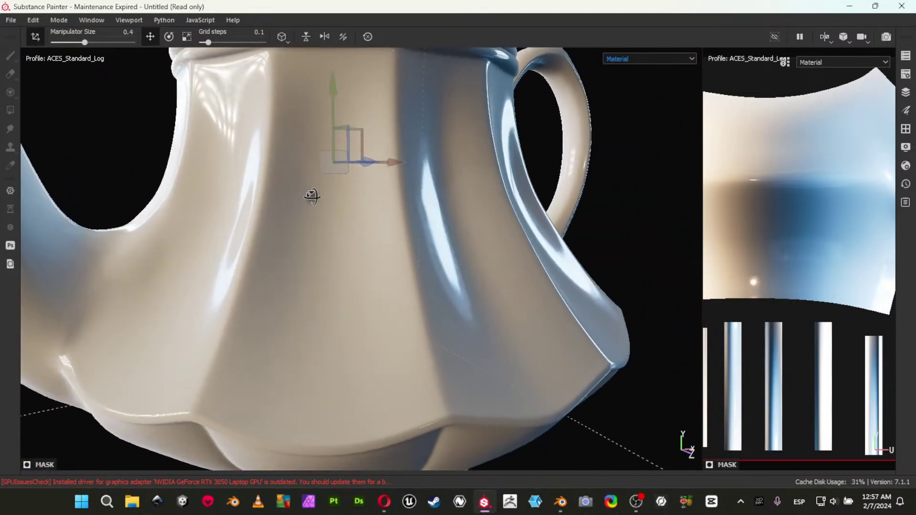
{"action": "key", "text": "Tab"}
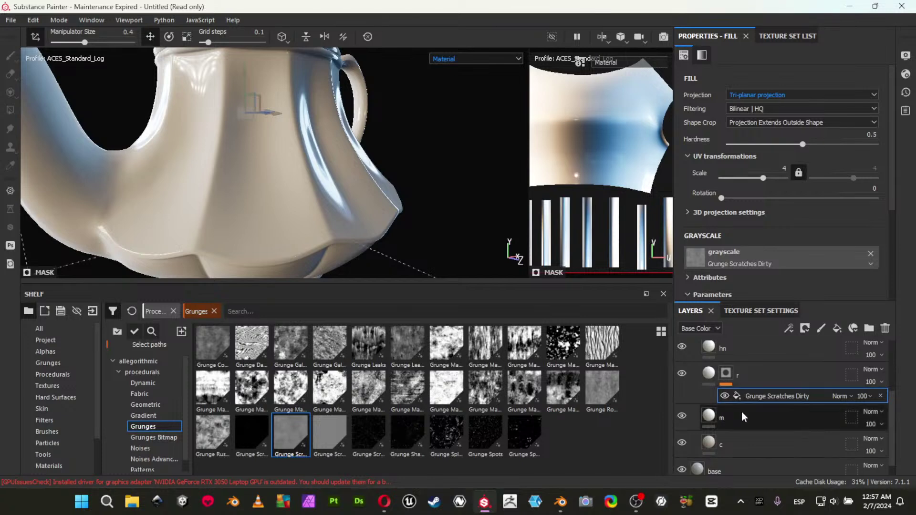
Add a black mask with a fill effect to layer hn in the W_Ceramics folder.
{"action": "scroll", "coordinate": [764, 406], "scroll_direction": "up", "scroll_amount": 2}
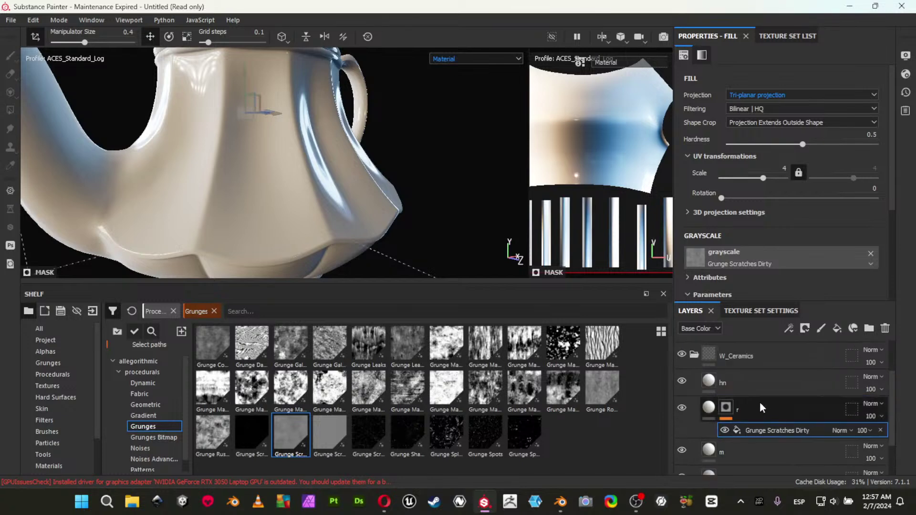
{"action": "left_click", "coordinate": [716, 380]}
{"action": "right_click", "coordinate": [709, 380]}
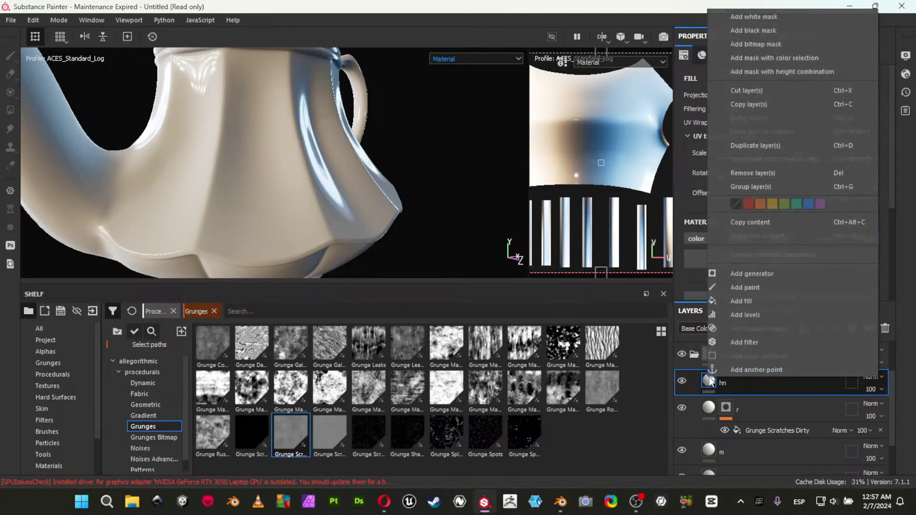
{"action": "left_click", "coordinate": [764, 31]}
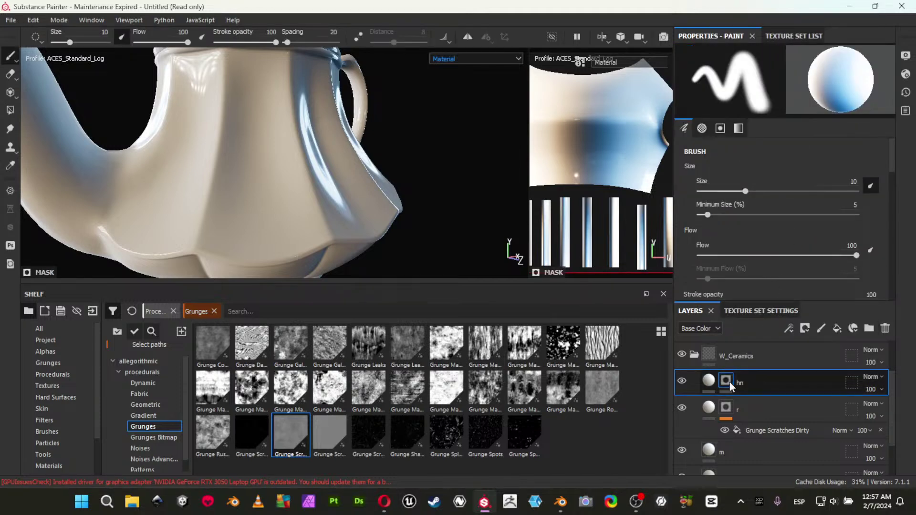
{"action": "right_click", "coordinate": [731, 385]}
{"action": "left_click", "coordinate": [775, 397]}
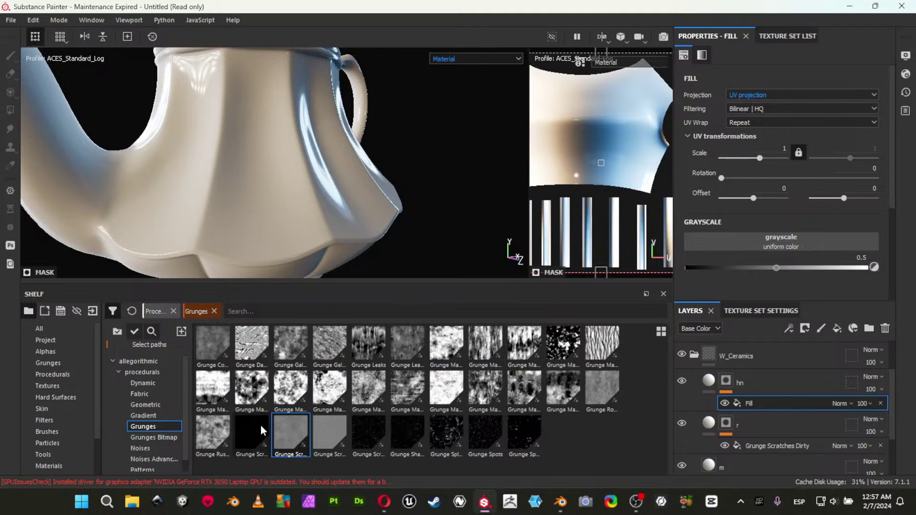
Preview the grunge textures and assign Grunge Spots Dirty to the grayscale of the fill in layer hn's mask.
{"action": "mouse_move", "coordinate": [259, 436]}
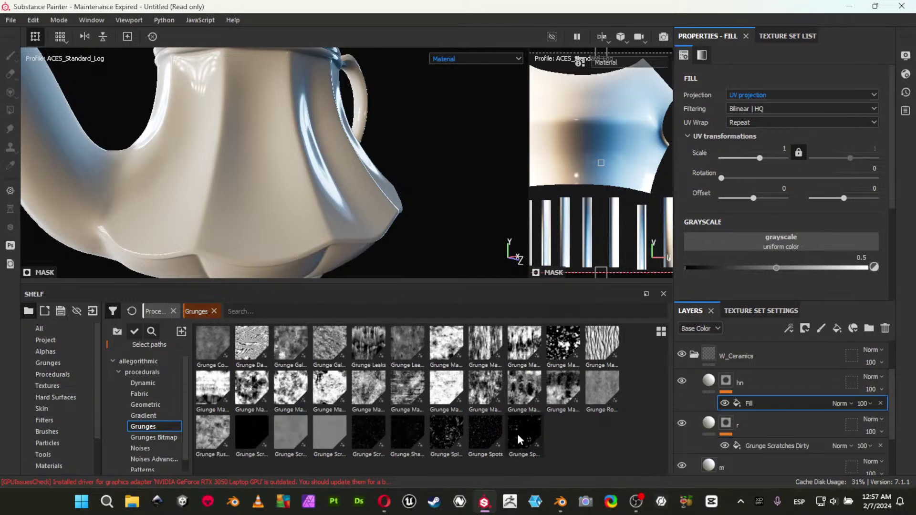
{"action": "mouse_move", "coordinate": [517, 435]}
{"action": "mouse_move", "coordinate": [414, 429]}
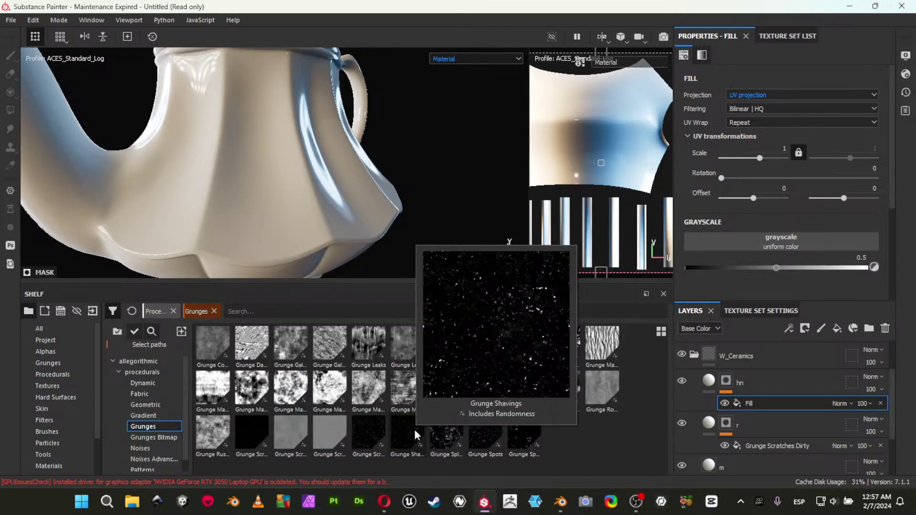
{"action": "mouse_move", "coordinate": [354, 428]}
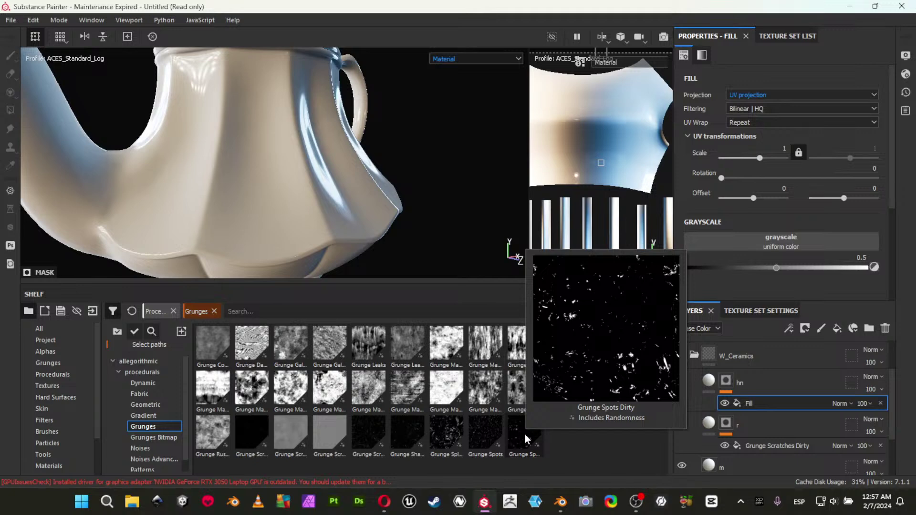
{"action": "left_click_drag", "start_coordinate": [525, 433], "coordinate": [803, 241]}
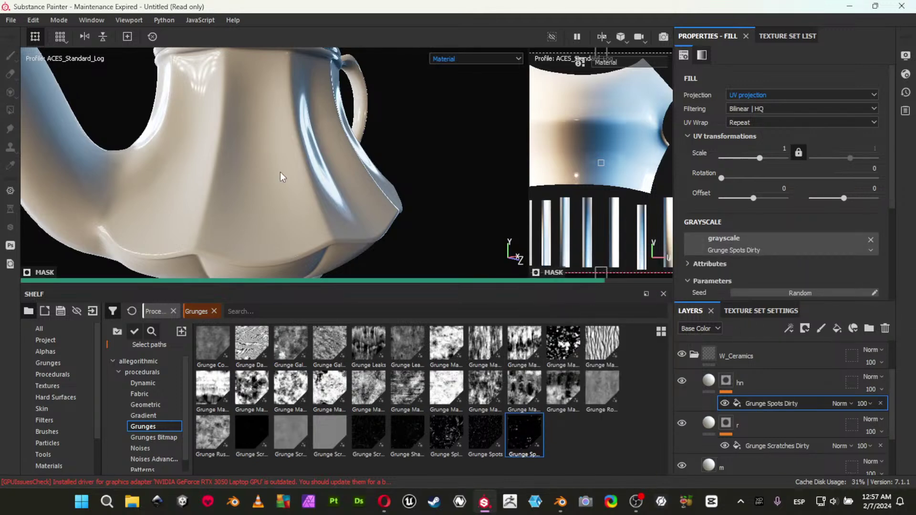
Lower the Height of layer hn to -0.0846 to carve the grunge spots into the teapot surface.
{"action": "key", "text": "Tab"}
{"action": "scroll", "coordinate": [391, 136], "scroll_direction": "up", "scroll_amount": 3}
{"action": "middle_click_drag", "start_coordinate": [392, 135], "coordinate": [393, 239], "text": "alt"}
{"action": "left_click_drag", "start_coordinate": [216, 204], "coordinate": [197, 193], "text": "alt"}
{"action": "key", "text": "Tab"}
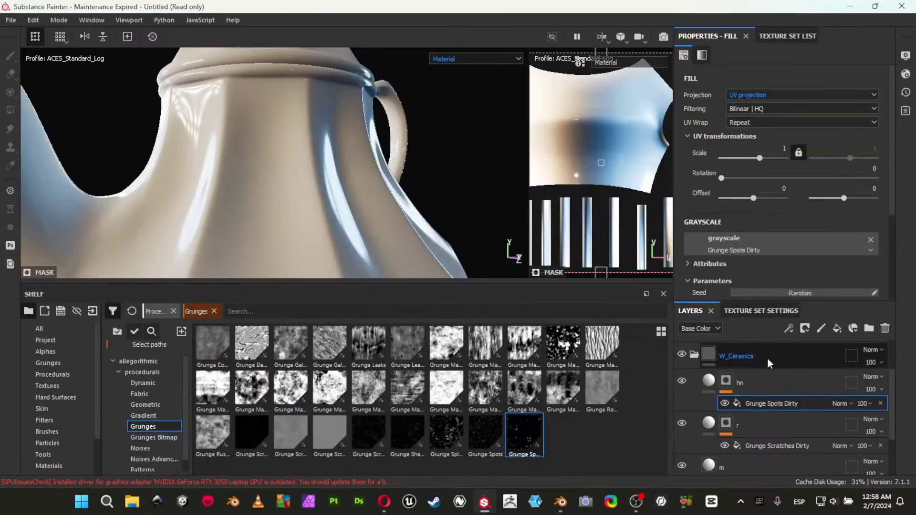
{"action": "left_click", "coordinate": [710, 384]}
{"action": "scroll", "coordinate": [761, 182], "scroll_direction": "down", "scroll_amount": 3}
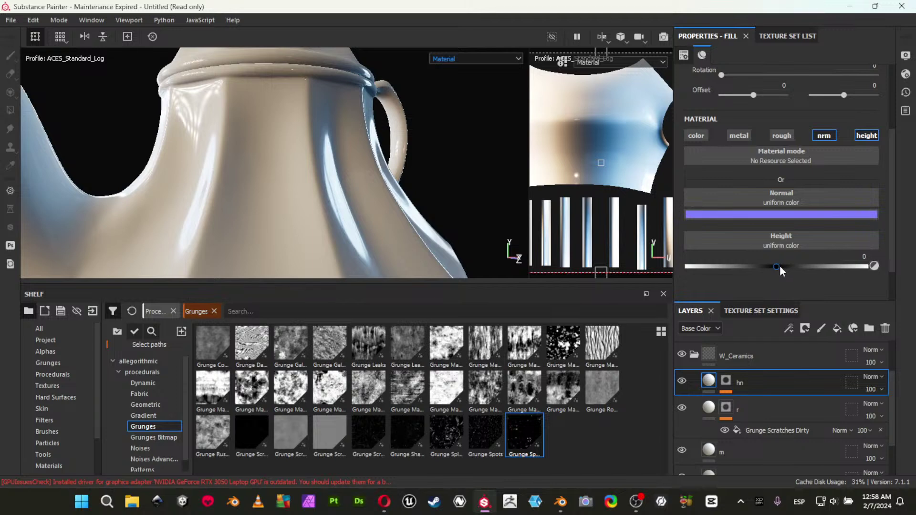
{"action": "left_click_drag", "start_coordinate": [775, 266], "coordinate": [768, 268]}
Examine the carved spots on the teapot's body and spout from several angles in the enlarged viewport.
{"action": "key", "text": "Tab"}
{"action": "right_click_drag", "start_coordinate": [470, 243], "coordinate": [197, 225], "text": "alt"}
{"action": "middle_click_drag", "start_coordinate": [401, 304], "coordinate": [411, 216], "text": "alt"}
{"action": "left_click_drag", "start_coordinate": [410, 220], "coordinate": [426, 235], "text": "alt"}
{"action": "middle_click_drag", "start_coordinate": [425, 235], "coordinate": [537, 325], "text": "alt"}
{"action": "left_click_drag", "start_coordinate": [528, 325], "coordinate": [489, 277], "text": "alt"}
{"action": "middle_click_drag", "start_coordinate": [488, 276], "coordinate": [392, 211], "text": "alt"}
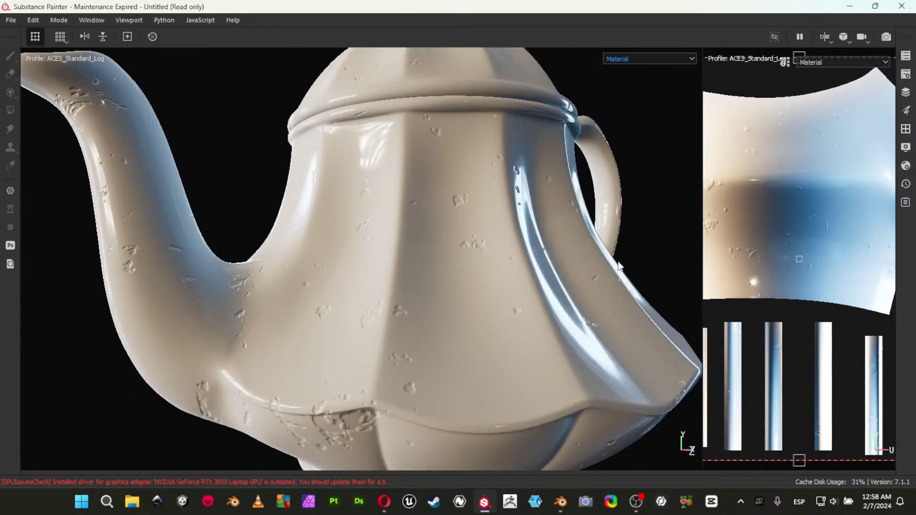
{"action": "key", "text": "Tab"}
Switch the Grunge Spots Dirty fill in layer hn's mask to Tri-planar projection.
{"action": "left_click", "coordinate": [727, 383]}
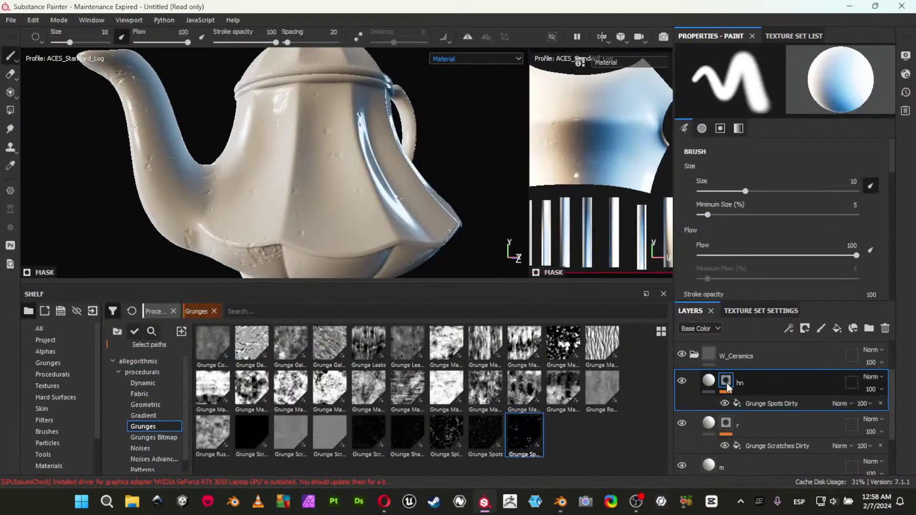
{"action": "left_click", "coordinate": [755, 401]}
{"action": "scroll", "coordinate": [747, 167], "scroll_direction": "up", "scroll_amount": 3}
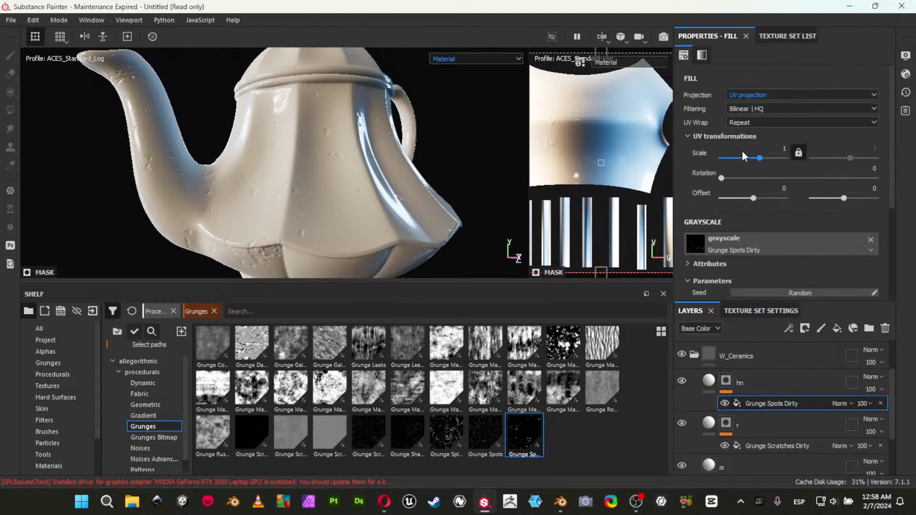
{"action": "left_click", "coordinate": [751, 95]}
{"action": "left_click", "coordinate": [773, 120]}
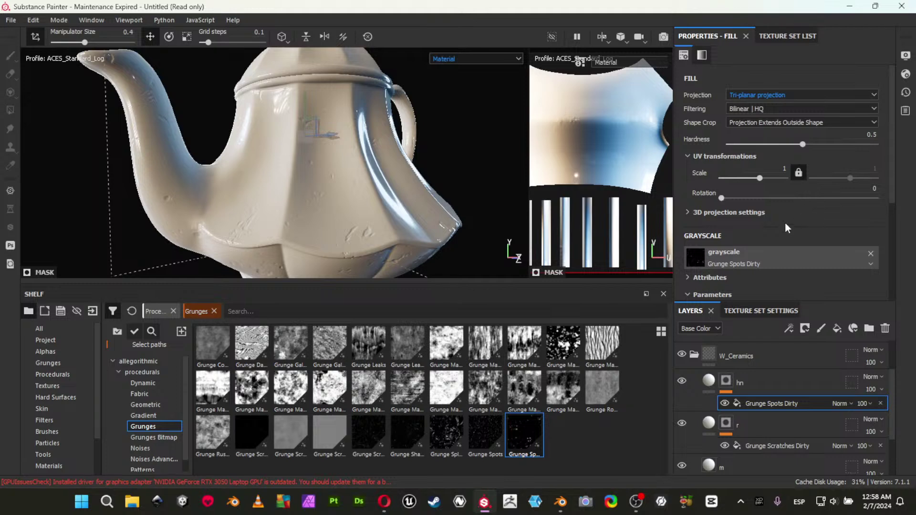
Set the UV scale of the Grunge Spots Dirty fill in layer hn's mask to 2.
{"action": "scroll", "coordinate": [767, 211], "scroll_direction": "down", "scroll_amount": 5}
{"action": "scroll", "coordinate": [772, 234], "scroll_direction": "up", "scroll_amount": 3}
{"action": "left_click", "coordinate": [775, 134]}
{"action": "type", "text": "2"}
{"action": "key", "text": "Return"}
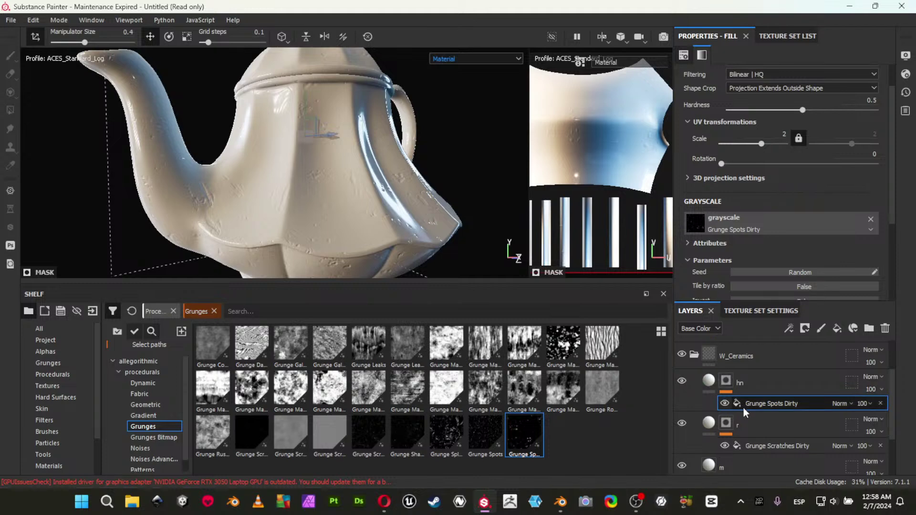
Set the Height of layer hn to -0.02.
{"action": "left_click", "coordinate": [710, 383]}
{"action": "scroll", "coordinate": [849, 227], "scroll_direction": "down", "scroll_amount": 3}
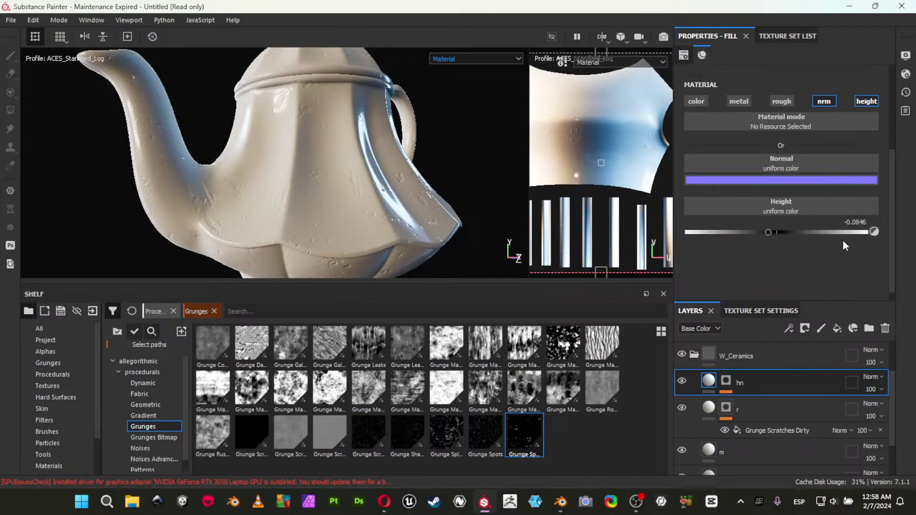
{"action": "left_click", "coordinate": [863, 222]}
{"action": "key", "text": "Return"}
Shrink the shelf for a taller viewport and examine the dents on the teapot from several angles while rotating the lighting.
{"action": "key", "text": "Tab"}
{"action": "left_click_drag", "start_coordinate": [359, 281], "coordinate": [278, 272], "text": "alt"}
{"action": "middle_click_drag", "start_coordinate": [346, 245], "coordinate": [321, 304], "text": "alt"}
{"action": "key", "text": "Tab"}
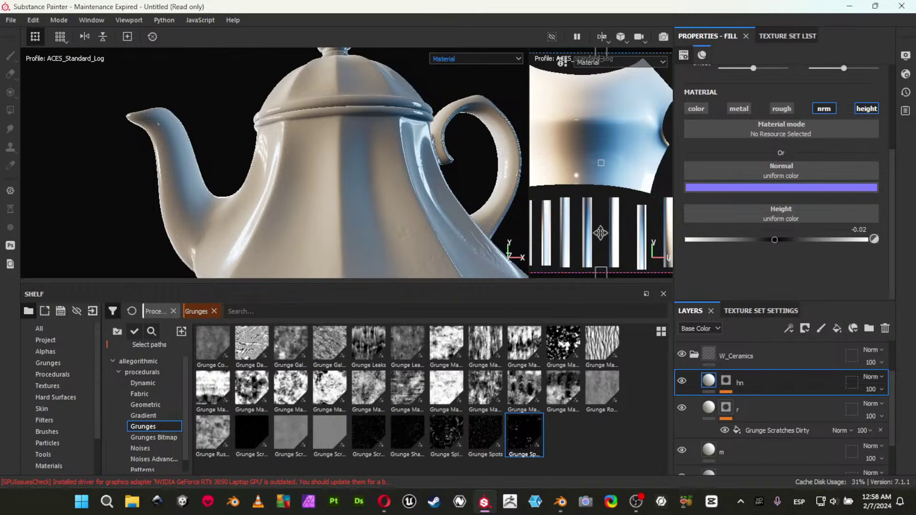
{"action": "left_click_drag", "start_coordinate": [541, 283], "coordinate": [525, 469]}
{"action": "left_click_drag", "start_coordinate": [313, 216], "coordinate": [342, 222], "text": "alt"}
{"action": "right_click_drag", "start_coordinate": [314, 227], "coordinate": [428, 236], "text": "shift"}
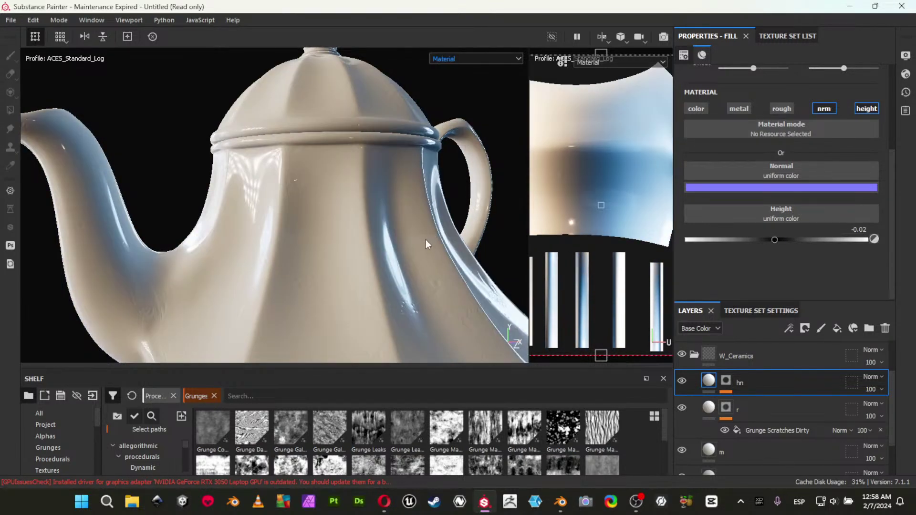
{"action": "left_click_drag", "start_coordinate": [260, 186], "coordinate": [184, 170], "text": "alt"}
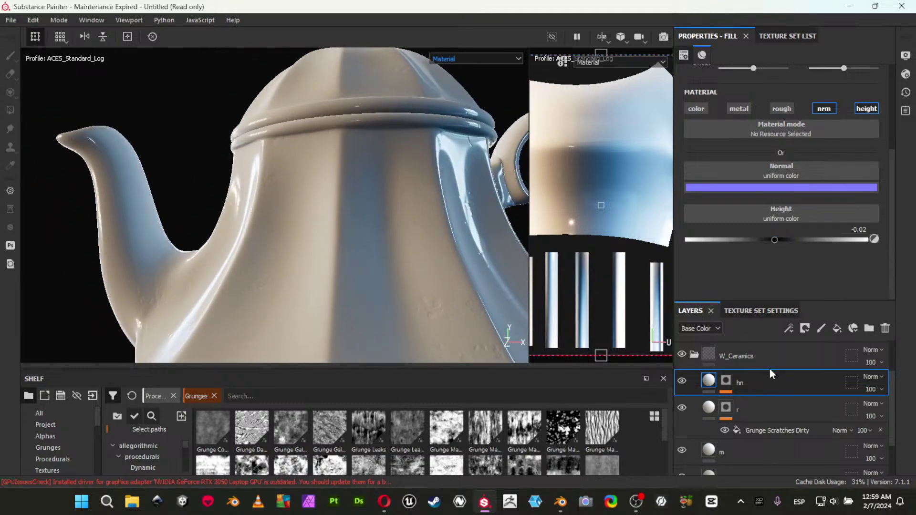
Set the UV scale of layer hn's Grunge Spots Dirty fill to 4 and check the dents on the teapot body.
{"action": "left_click", "coordinate": [725, 383]}
{"action": "left_click", "coordinate": [770, 402]}
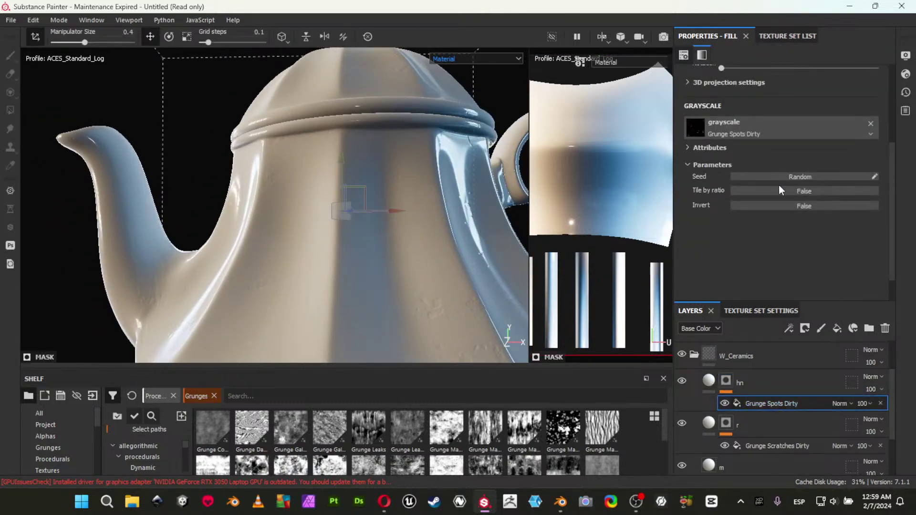
{"action": "scroll", "coordinate": [783, 192], "scroll_direction": "up", "scroll_amount": 3}
{"action": "left_click", "coordinate": [782, 169]}
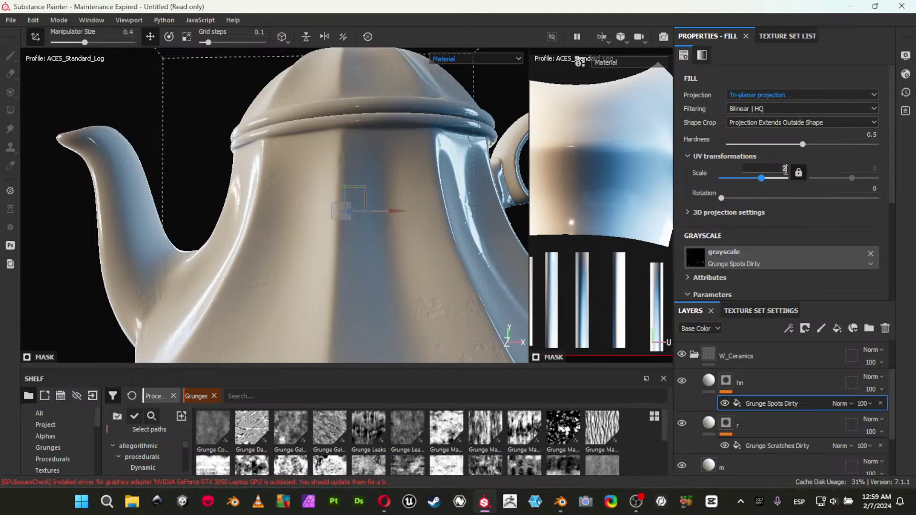
{"action": "type", "text": "4"}
{"action": "key", "text": "Return"}
{"action": "left_click_drag", "start_coordinate": [364, 258], "coordinate": [418, 263], "text": "alt"}
{"action": "left_click_drag", "start_coordinate": [323, 289], "coordinate": [333, 196], "text": "alt"}
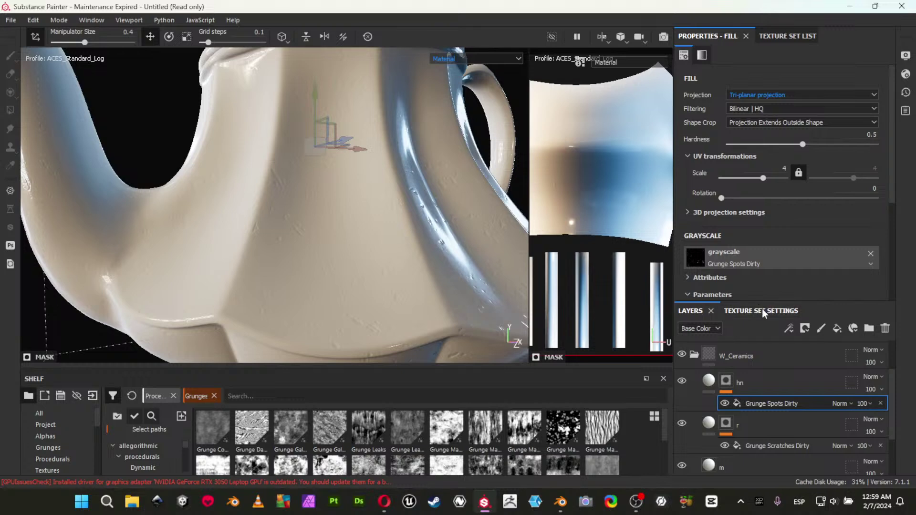
Examine the dents on the teapot's body and base, and view layer hn's mask on its own.
{"action": "middle_click_drag", "start_coordinate": [426, 254], "coordinate": [323, 171], "text": "alt"}
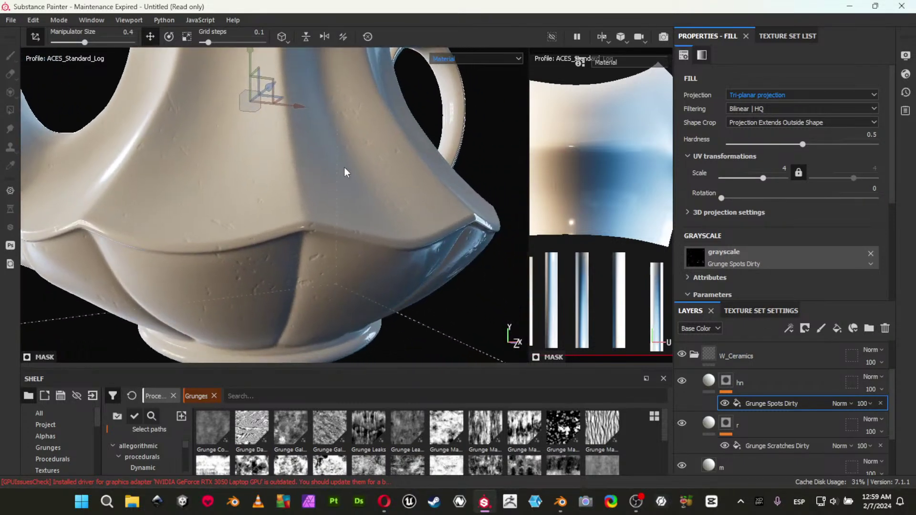
{"action": "right_click_drag", "start_coordinate": [324, 171], "coordinate": [305, 168], "text": "alt"}
{"action": "left_click_drag", "start_coordinate": [305, 168], "coordinate": [337, 133], "text": "alt"}
{"action": "right_click_drag", "start_coordinate": [337, 133], "coordinate": [299, 164], "text": "alt"}
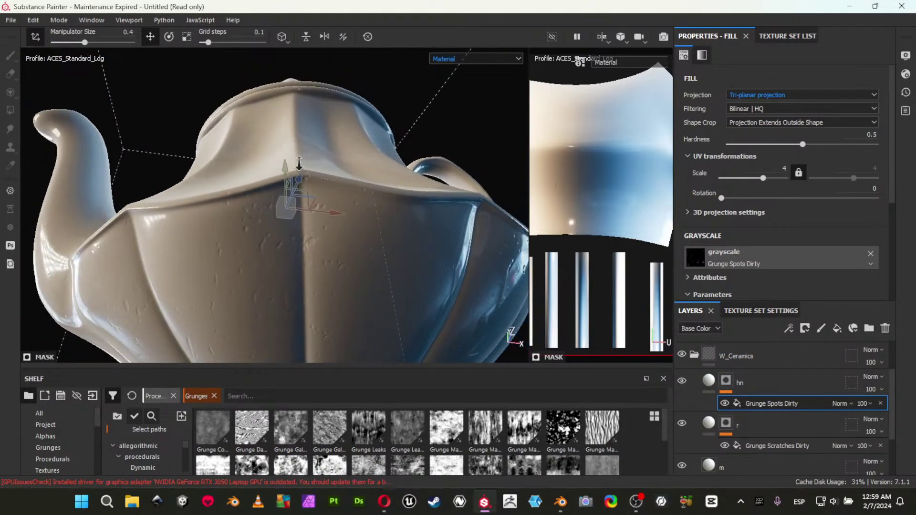
{"action": "middle_click_drag", "start_coordinate": [348, 196], "coordinate": [317, 133], "text": "alt"}
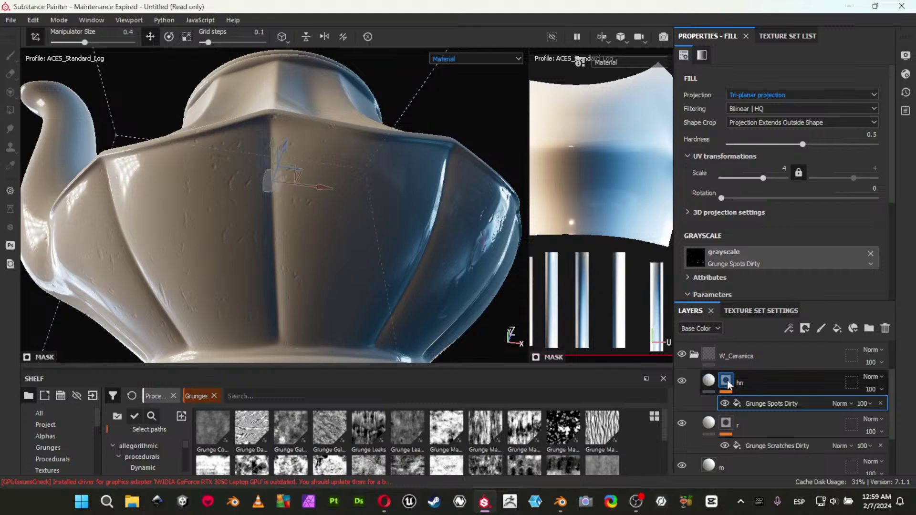
{"action": "left_click", "coordinate": [728, 381], "text": "alt"}
{"action": "right_click_drag", "start_coordinate": [395, 230], "coordinate": [250, 175], "text": "alt"}
{"action": "mouse_move", "coordinate": [250, 175]}
{"action": "left_mouse_down", "text": "alt"}
{"action": "mouse_move", "coordinate": [335, 241]}
{"action": "mouse_move", "coordinate": [382, 206]}
{"action": "left_mouse_up", "text": "alt"}
{"action": "middle_click_drag", "start_coordinate": [387, 165], "coordinate": [387, 231], "text": "alt"}
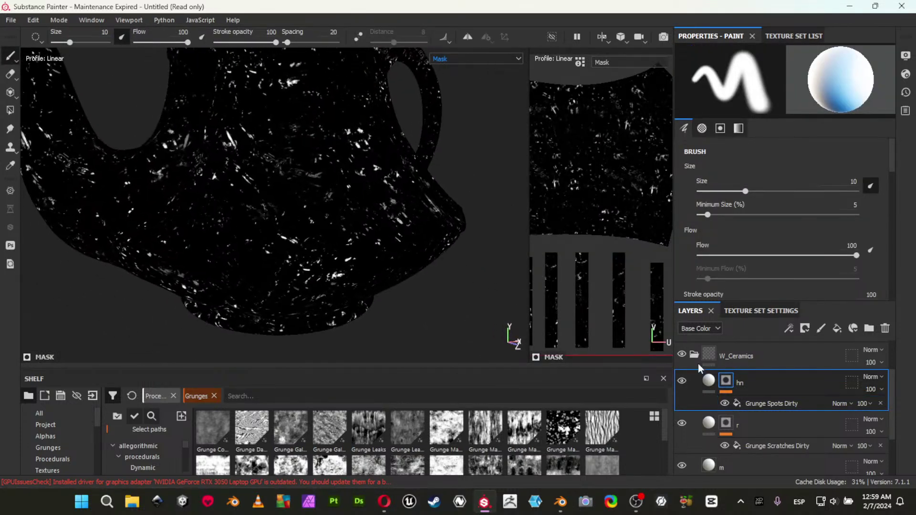
Enlarge the shelf and add a fill effect above Grunge Spots Dirty in layer hn's mask.
{"action": "right_click", "coordinate": [716, 389]}
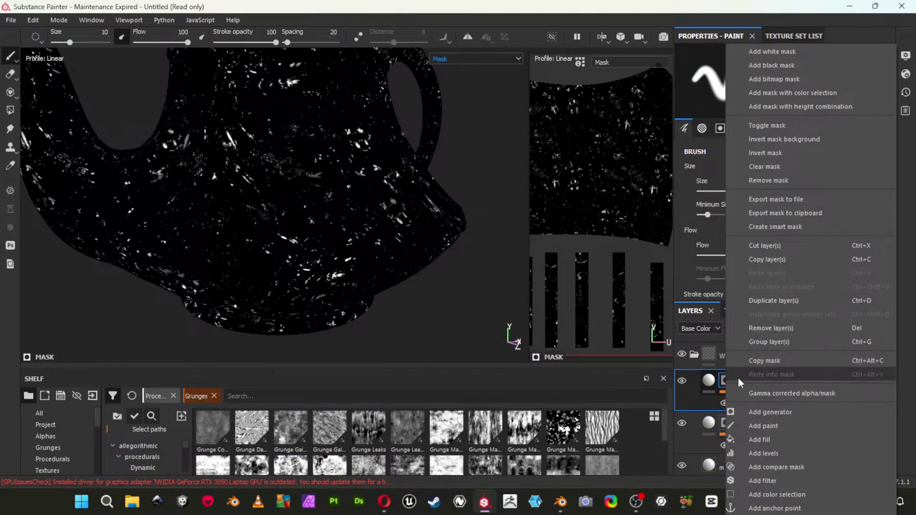
{"action": "left_click", "coordinate": [231, 396]}
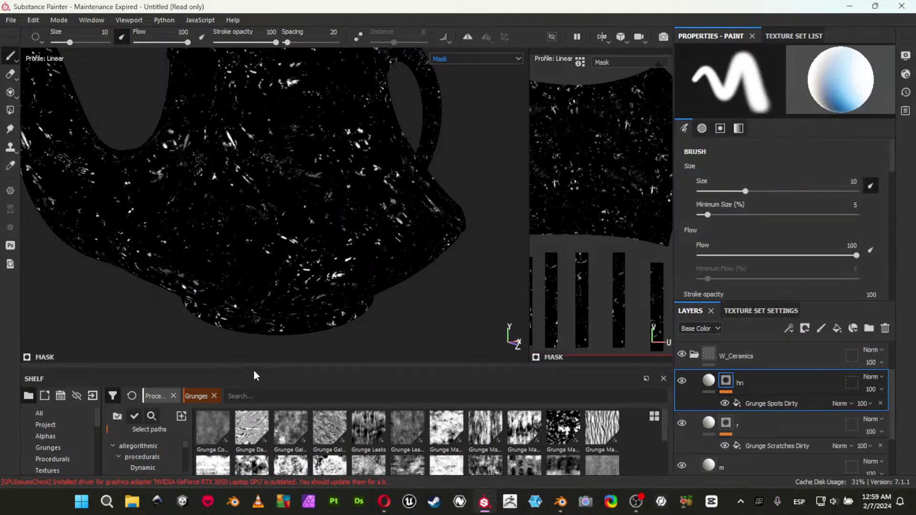
{"action": "left_click_drag", "start_coordinate": [248, 368], "coordinate": [247, 217]}
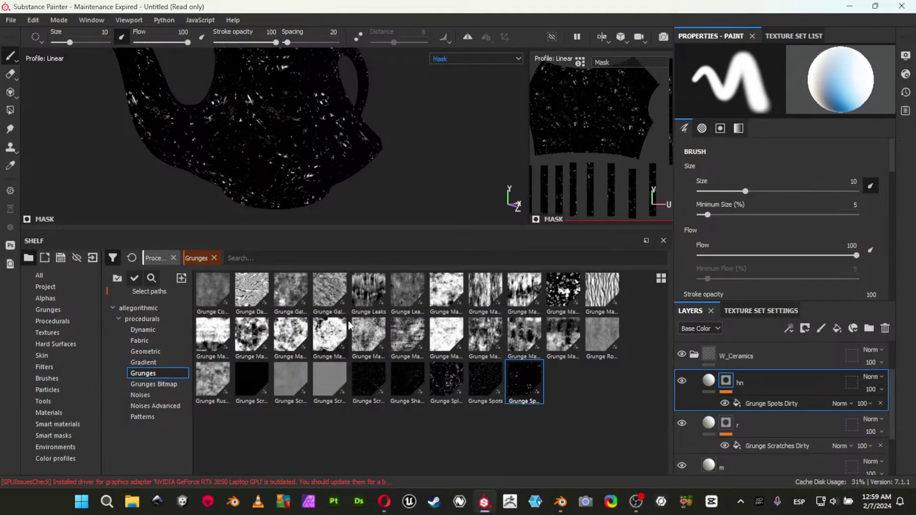
{"action": "left_click", "coordinate": [790, 406]}
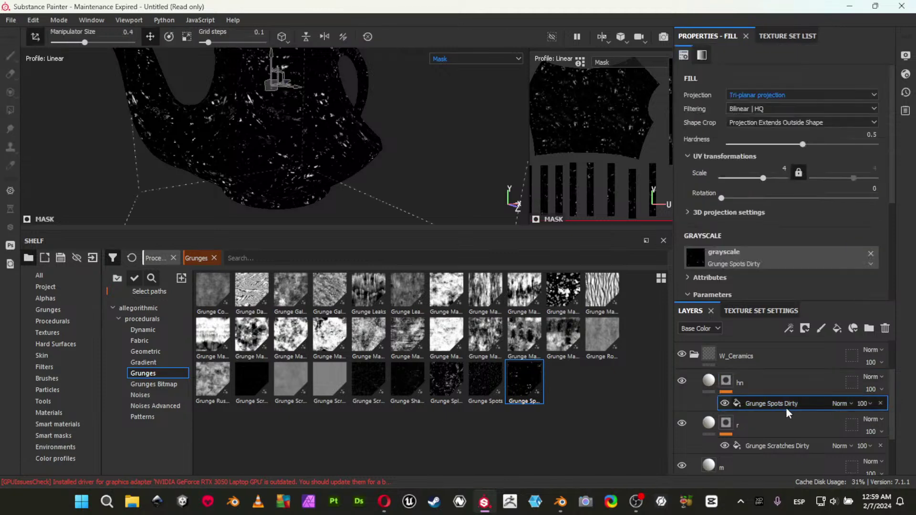
{"action": "left_click", "coordinate": [847, 403]}
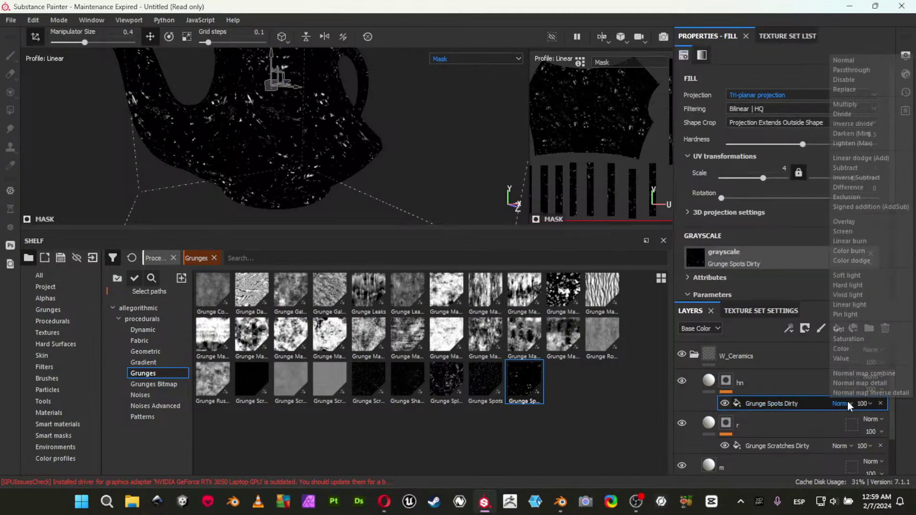
{"action": "left_click", "coordinate": [766, 406]}
{"action": "right_click", "coordinate": [755, 401]}
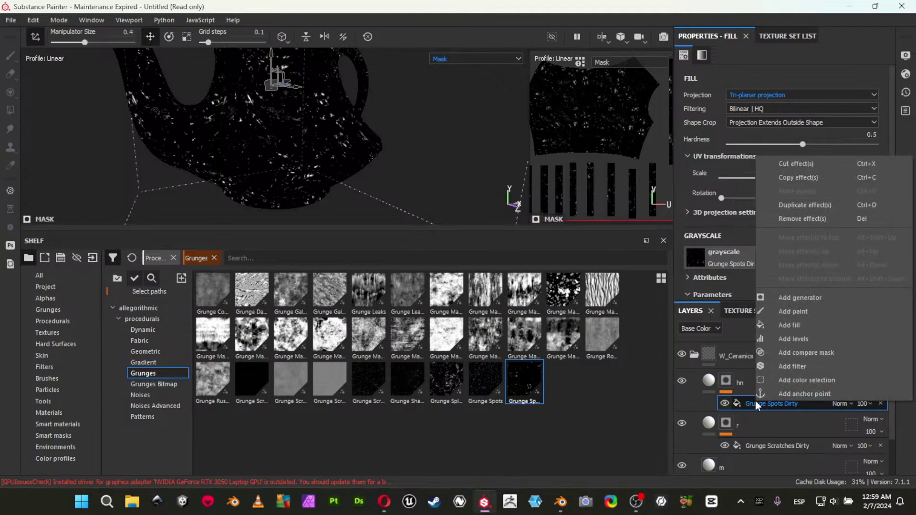
{"action": "left_click", "coordinate": [795, 326]}
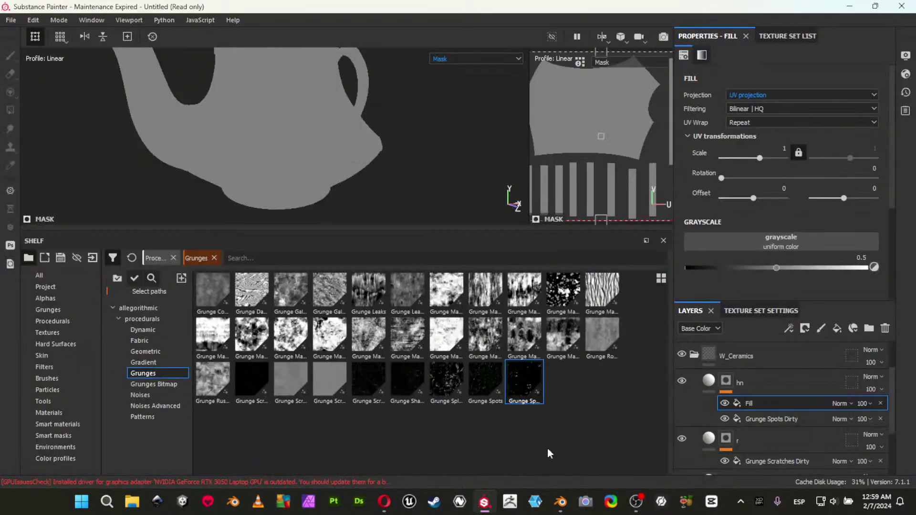
Assign the BnW Spots 1 noise to the new fill in layer hn's mask and check the teapot in material view.
{"action": "mouse_move", "coordinate": [484, 501]}
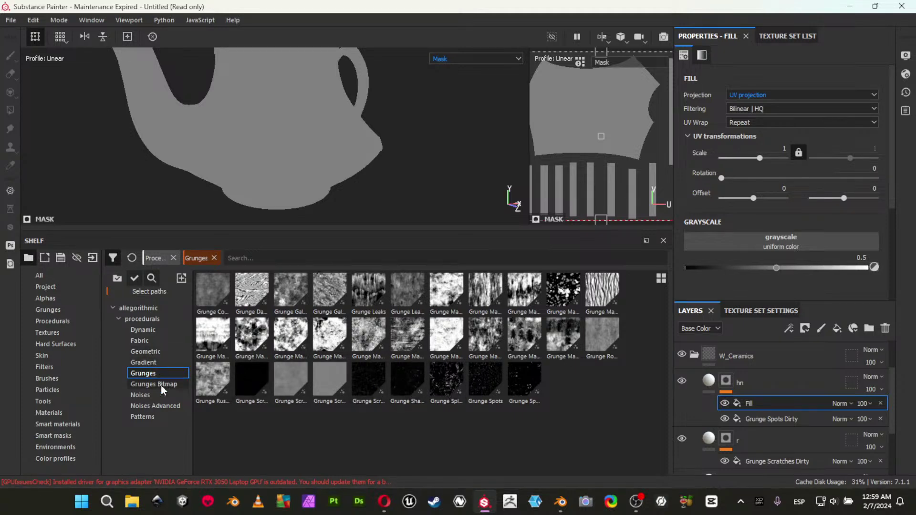
{"action": "left_click", "coordinate": [154, 396]}
{"action": "mouse_move", "coordinate": [283, 291]}
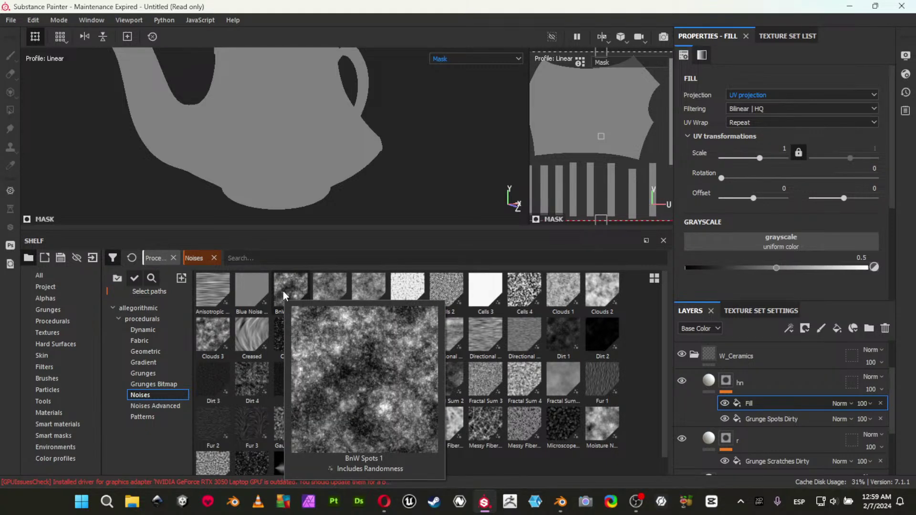
{"action": "left_click", "coordinate": [284, 292]}
{"action": "left_click_drag", "start_coordinate": [784, 243], "coordinate": [785, 244]}
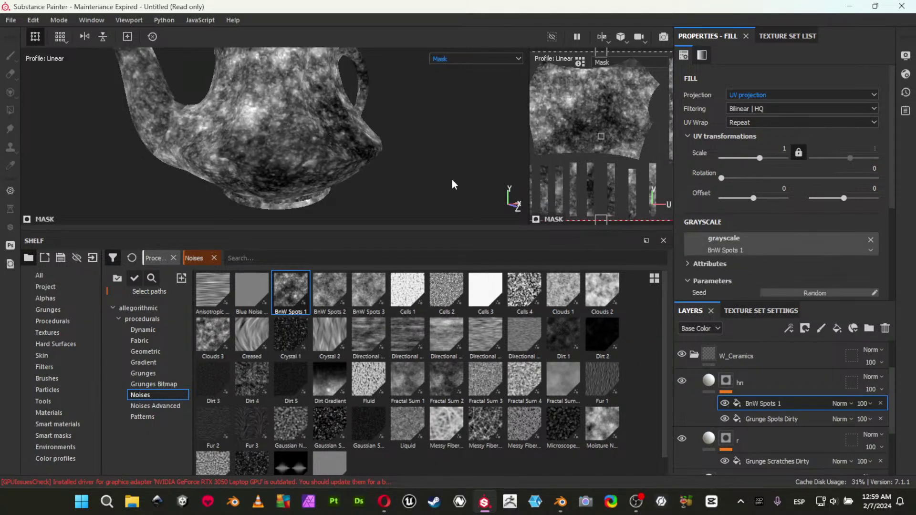
{"action": "key", "text": "m"}
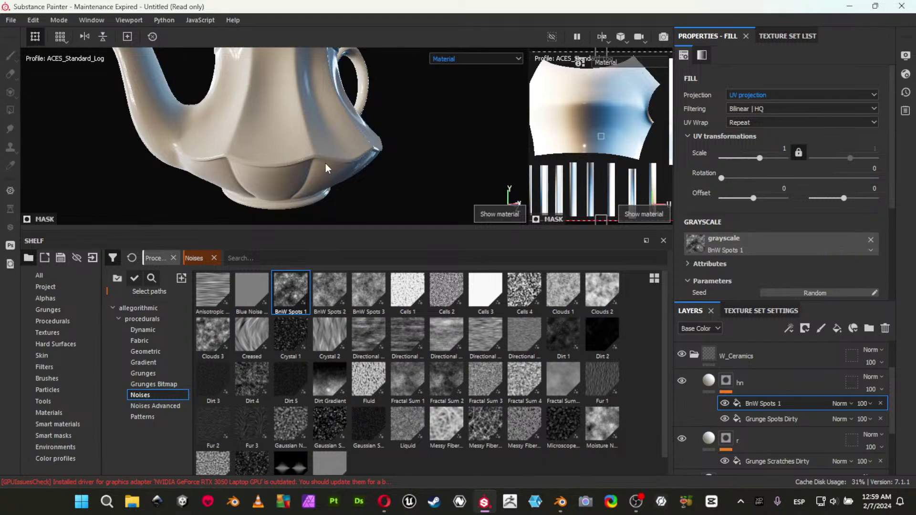
{"action": "key", "text": "Tab"}
{"action": "left_click_drag", "start_coordinate": [306, 206], "coordinate": [196, 304], "text": "alt"}
{"action": "right_click_drag", "start_coordinate": [196, 304], "coordinate": [212, 344], "text": "shift"}
{"action": "left_click_drag", "start_coordinate": [425, 272], "coordinate": [450, 239], "text": "alt"}
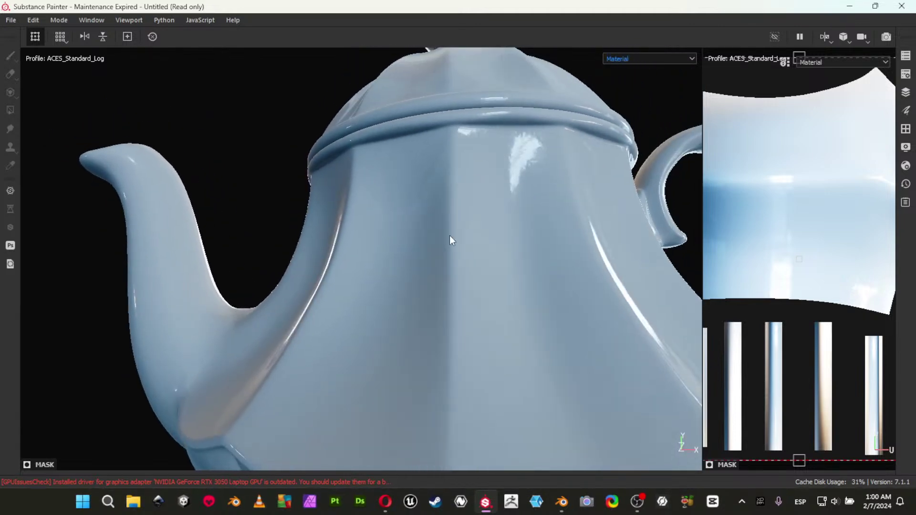
Set the BnW Spots 1 fill's blend mode to Multiply and check the dents under rotated lighting.
{"action": "key", "text": "Tab"}
{"action": "left_click", "coordinate": [835, 404]}
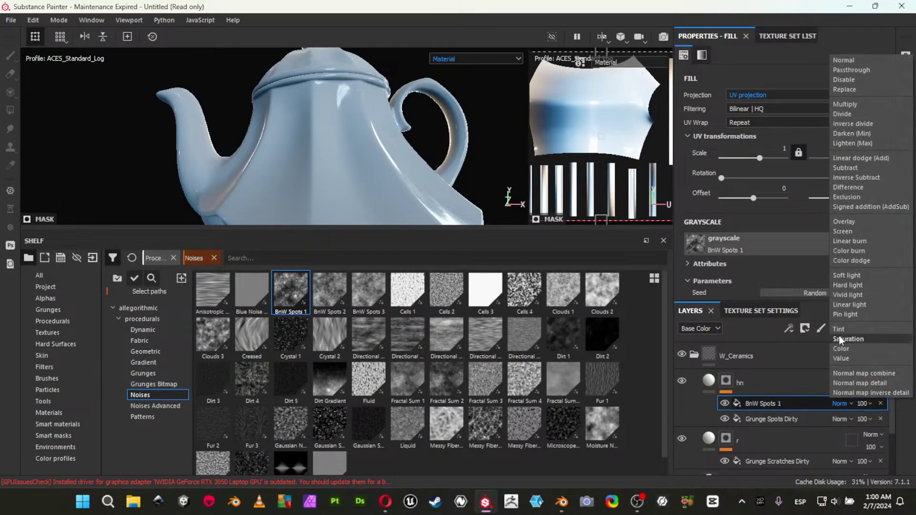
{"action": "left_click", "coordinate": [841, 106]}
{"action": "key", "text": "Tab"}
{"action": "left_click_drag", "start_coordinate": [342, 242], "coordinate": [432, 280], "text": "alt"}
{"action": "right_click_drag", "start_coordinate": [421, 306], "coordinate": [380, 319], "text": "shift"}
{"action": "key", "text": "Tab"}
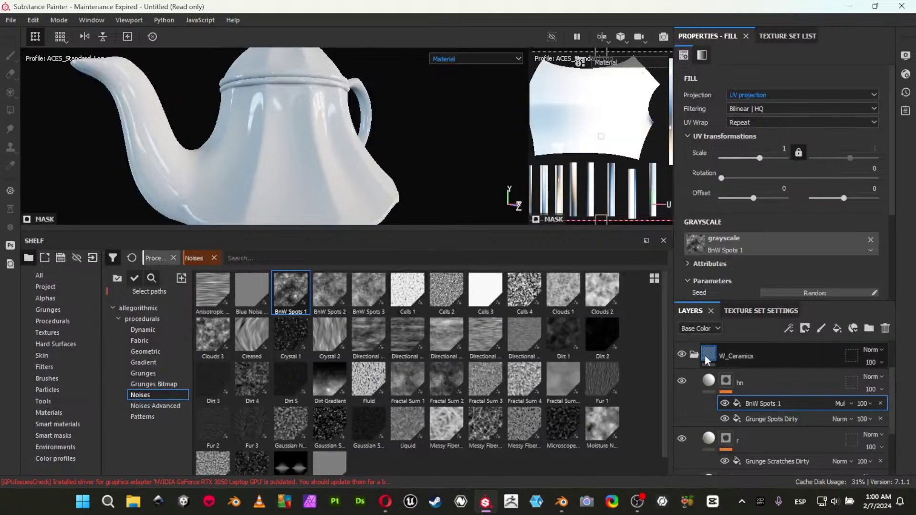
Set the BnW Spots 1 fill's blend mode to Subtract while viewing layer hn's mask, and check the dents in material view.
{"action": "left_click", "coordinate": [725, 382], "text": "alt"}
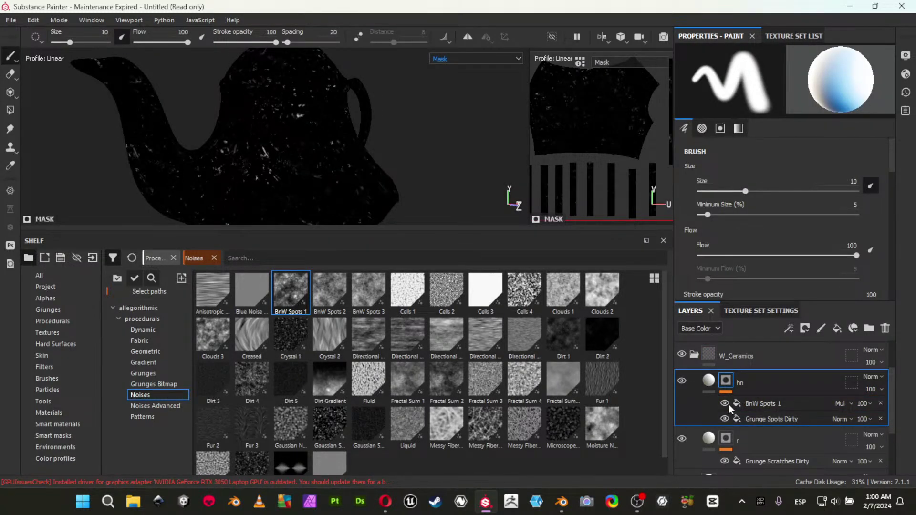
{"action": "left_click", "coordinate": [769, 402]}
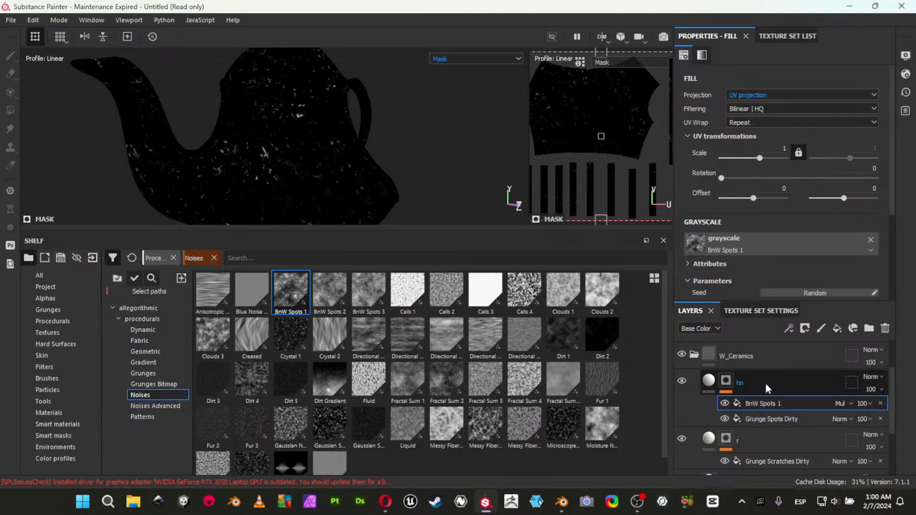
{"action": "left_click", "coordinate": [838, 404]}
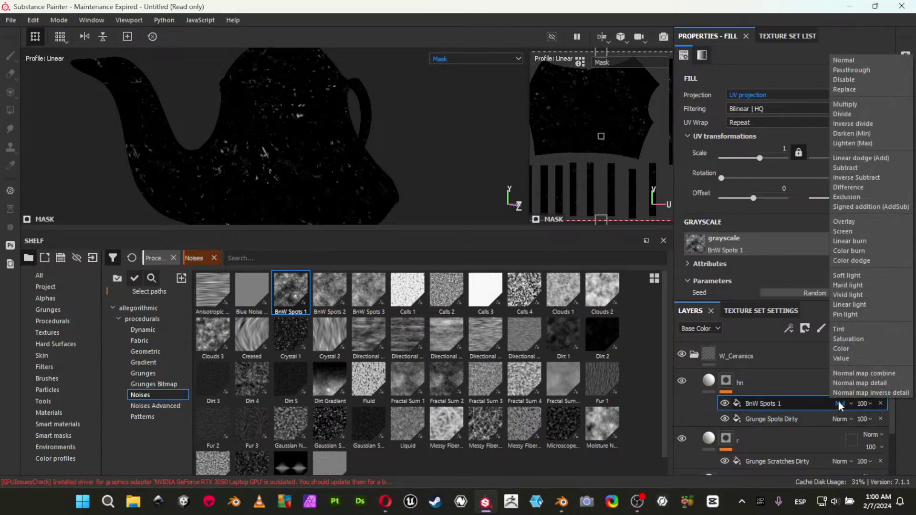
{"action": "left_click", "coordinate": [859, 168]}
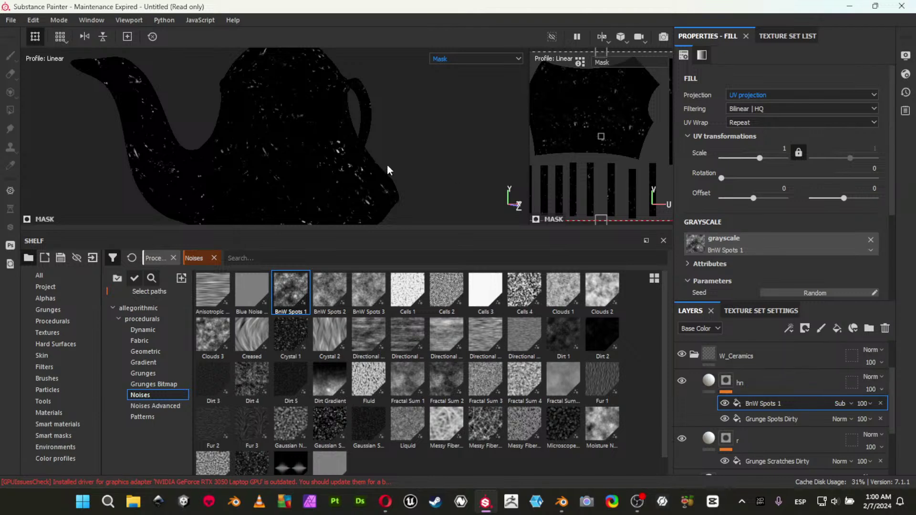
{"action": "key", "text": "m"}
{"action": "key", "text": "Tab"}
{"action": "left_click_drag", "start_coordinate": [348, 240], "coordinate": [377, 272], "text": "alt"}
{"action": "right_click_drag", "start_coordinate": [377, 271], "coordinate": [436, 281], "text": "shift"}
{"action": "right_click_drag", "start_coordinate": [327, 248], "coordinate": [659, 372], "text": "alt"}
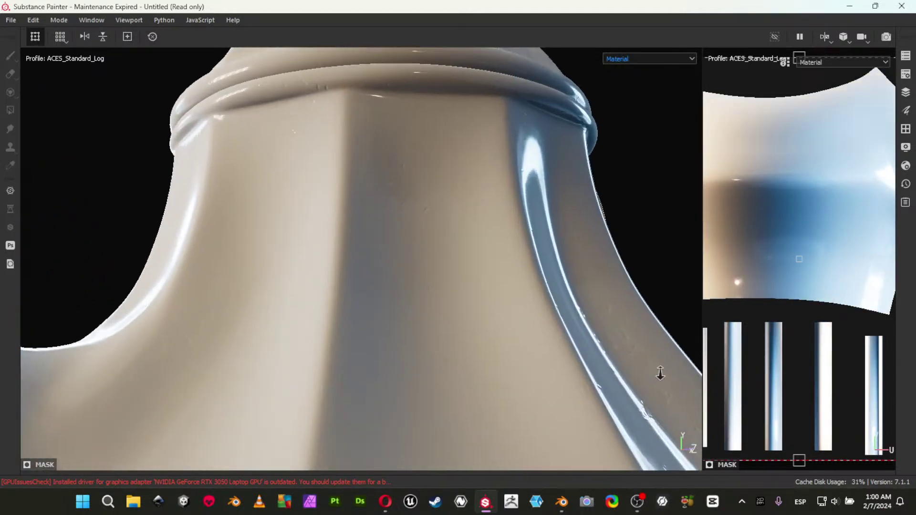
Set the Height of layer hn to -0.0284 and check the dents on the teapot's spout and body.
{"action": "key", "text": "Tab"}
{"action": "left_click", "coordinate": [709, 380]}
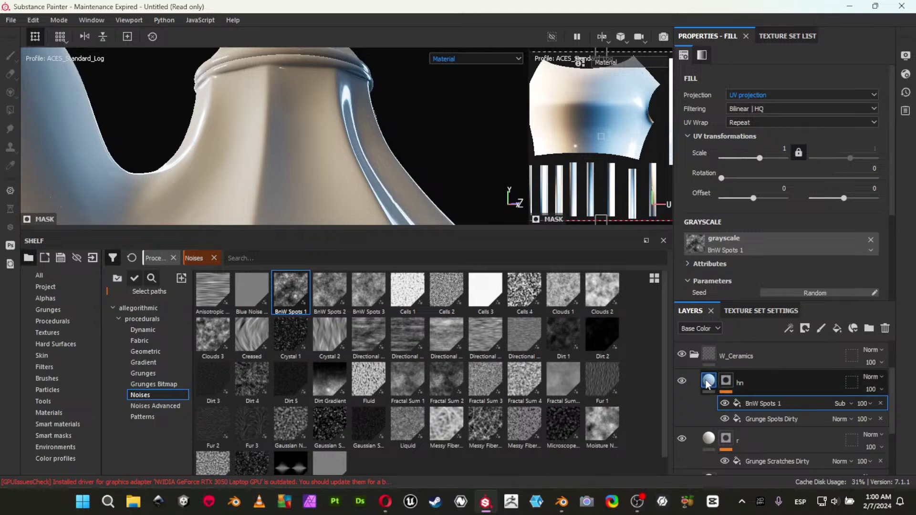
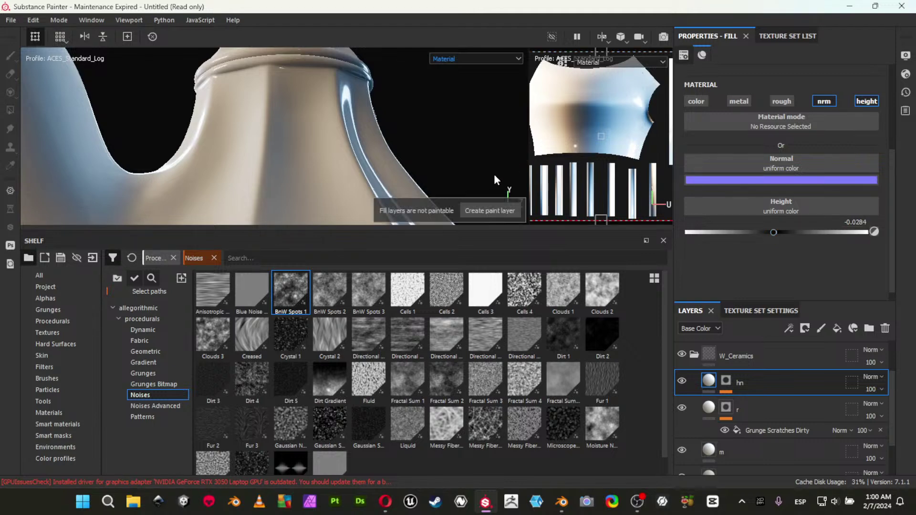
{"action": "key", "text": "Tab"}
{"action": "right_click_drag", "start_coordinate": [409, 231], "coordinate": [300, 168], "text": "alt"}
{"action": "left_click_drag", "start_coordinate": [301, 167], "coordinate": [407, 200], "text": "alt"}
{"action": "middle_click_drag", "start_coordinate": [407, 201], "coordinate": [409, 114], "text": "alt"}
{"action": "right_click_drag", "start_coordinate": [336, 232], "coordinate": [356, 253], "text": "alt"}
{"action": "left_click_drag", "start_coordinate": [356, 253], "coordinate": [367, 268], "text": "alt"}
{"action": "middle_click_drag", "start_coordinate": [368, 267], "coordinate": [477, 314], "text": "alt"}
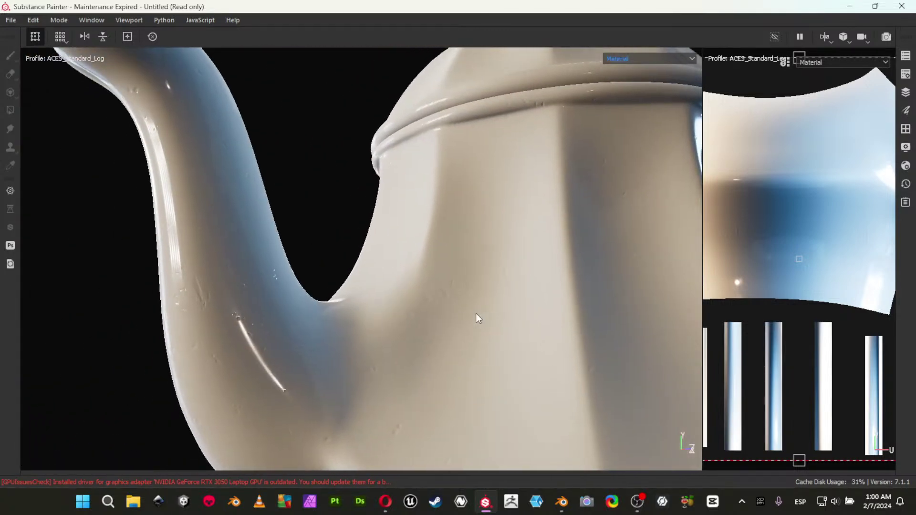
{"action": "key", "text": "Tab"}
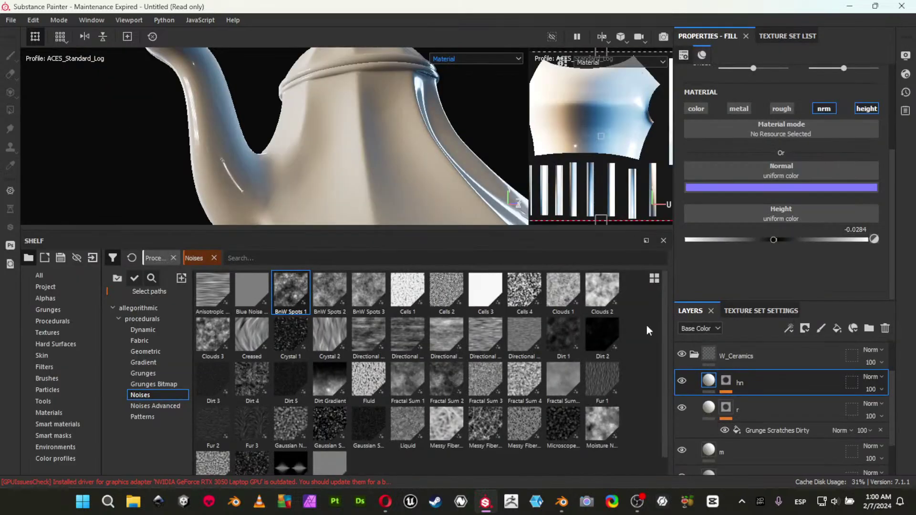
Add a paint effect above BnW Spots 1 in layer hn's mask and set the brush to black at size 34.37.
{"action": "left_click", "coordinate": [730, 380]}
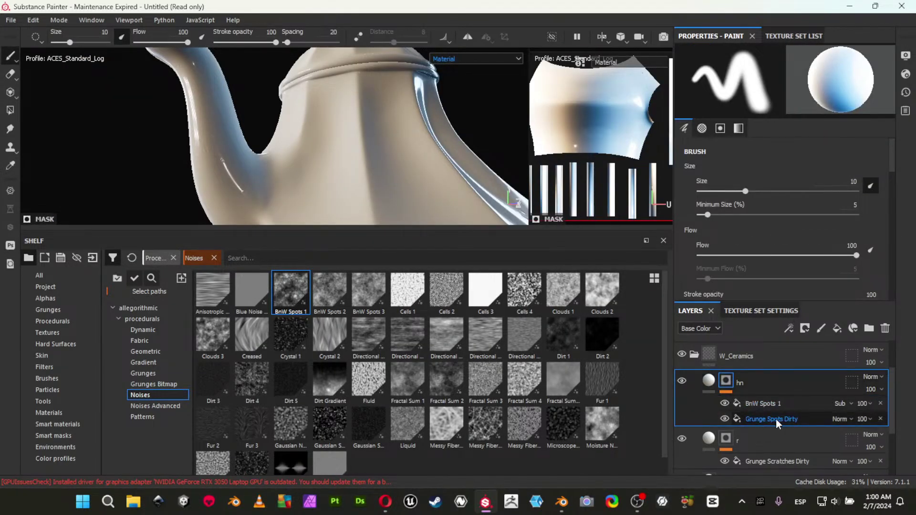
{"action": "right_click", "coordinate": [751, 400]}
{"action": "left_click", "coordinate": [795, 310]}
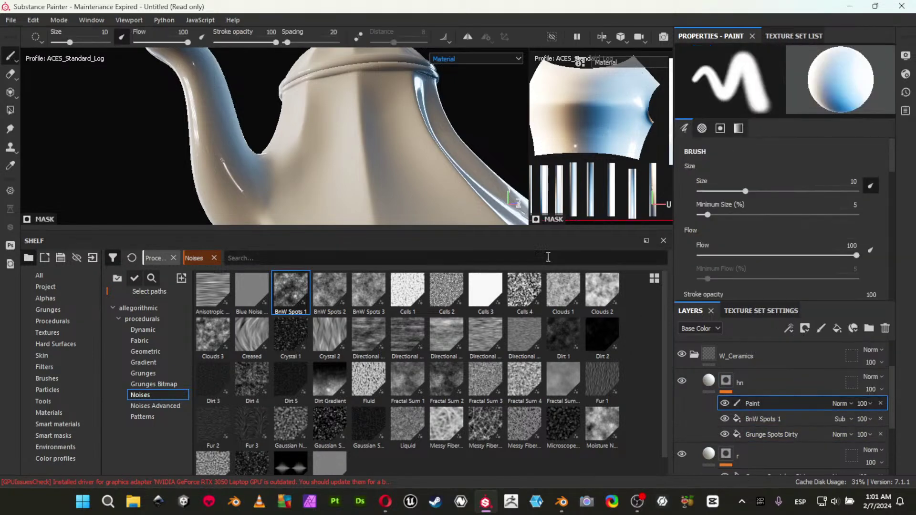
{"action": "key", "text": "Tab"}
{"action": "right_click_drag", "start_coordinate": [349, 270], "coordinate": [390, 270], "text": "ctrl"}
{"action": "key", "text": "x"}
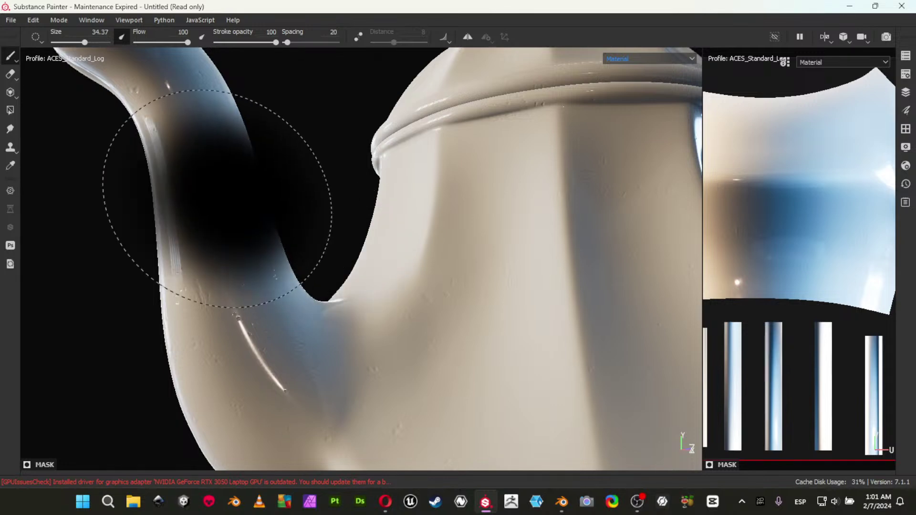
Examine the dents on the teapot's spout and side panels from several angles under rotated lighting.
{"action": "mouse_move", "coordinate": [296, 389]}
{"action": "left_mouse_down", "text": "alt"}
{"action": "mouse_move", "coordinate": [423, 338]}
{"action": "mouse_move", "coordinate": [194, 280]}
{"action": "mouse_move", "coordinate": [321, 327]}
{"action": "left_mouse_up", "text": "alt"}
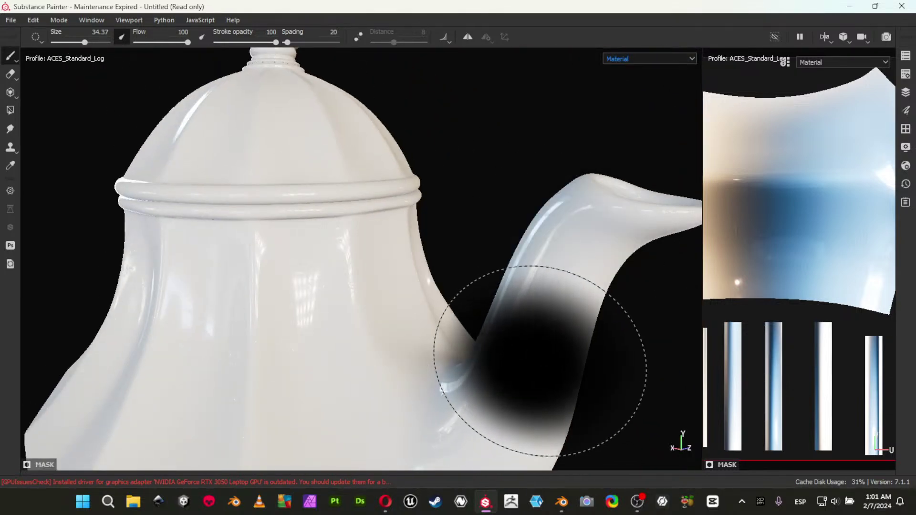
{"action": "left_click_drag", "start_coordinate": [535, 362], "coordinate": [530, 366], "text": "alt"}
{"action": "middle_click_drag", "start_coordinate": [446, 405], "coordinate": [504, 327], "text": "alt"}
{"action": "right_click_drag", "start_coordinate": [513, 344], "coordinate": [470, 373], "text": "alt"}
{"action": "right_click_drag", "start_coordinate": [469, 373], "coordinate": [550, 393], "text": "shift"}
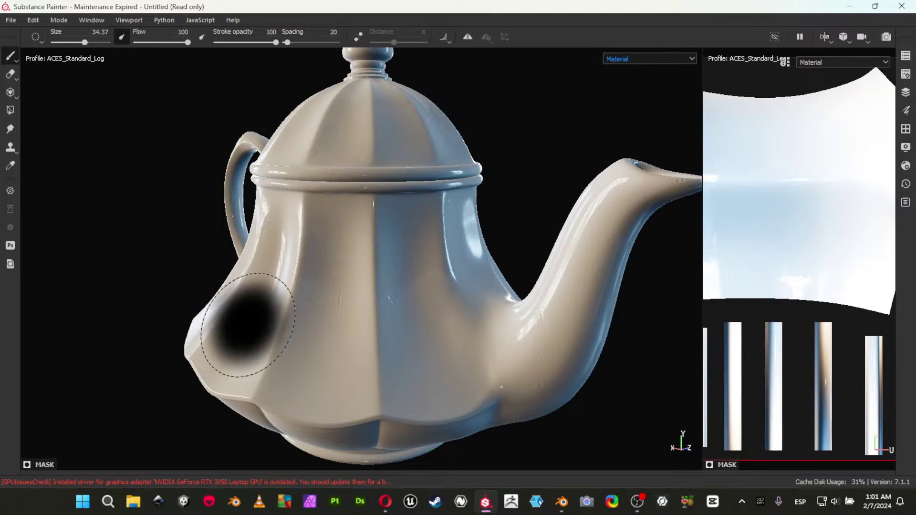
{"action": "left_click_drag", "start_coordinate": [335, 376], "coordinate": [487, 361], "text": "alt"}
{"action": "middle_click_drag", "start_coordinate": [338, 375], "coordinate": [470, 351], "text": "alt"}
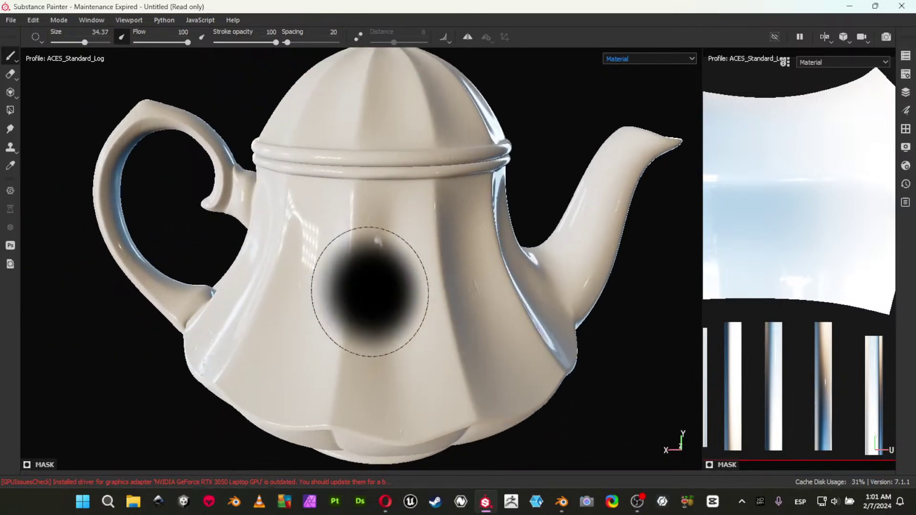
{"action": "left_click_drag", "start_coordinate": [273, 337], "coordinate": [405, 357], "text": "alt"}
{"action": "middle_click_drag", "start_coordinate": [239, 334], "coordinate": [360, 363], "text": "alt"}
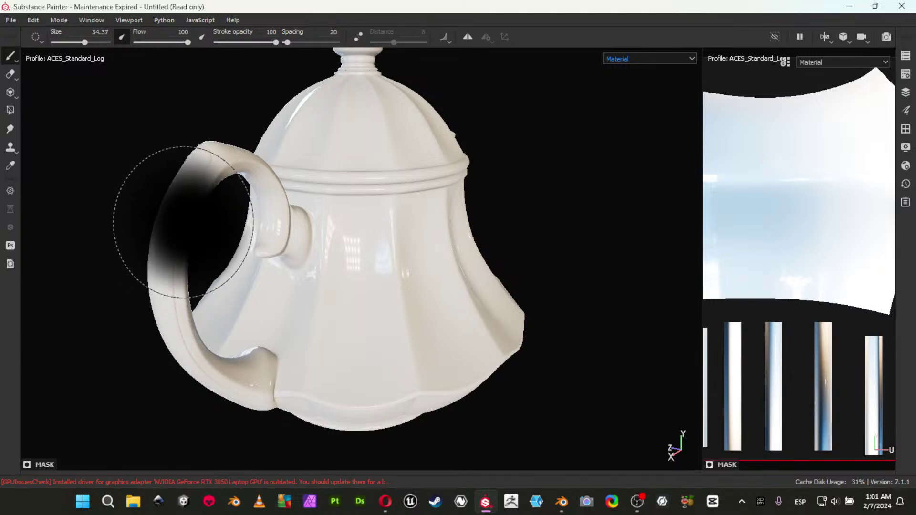
Examine the surface of the handle, lid and knob under different lighting angles.
{"action": "left_click_drag", "start_coordinate": [135, 181], "coordinate": [229, 273], "text": "alt"}
{"action": "middle_click_drag", "start_coordinate": [230, 274], "coordinate": [312, 109], "text": "alt"}
{"action": "right_click_drag", "start_coordinate": [353, 239], "coordinate": [231, 198], "text": "alt"}
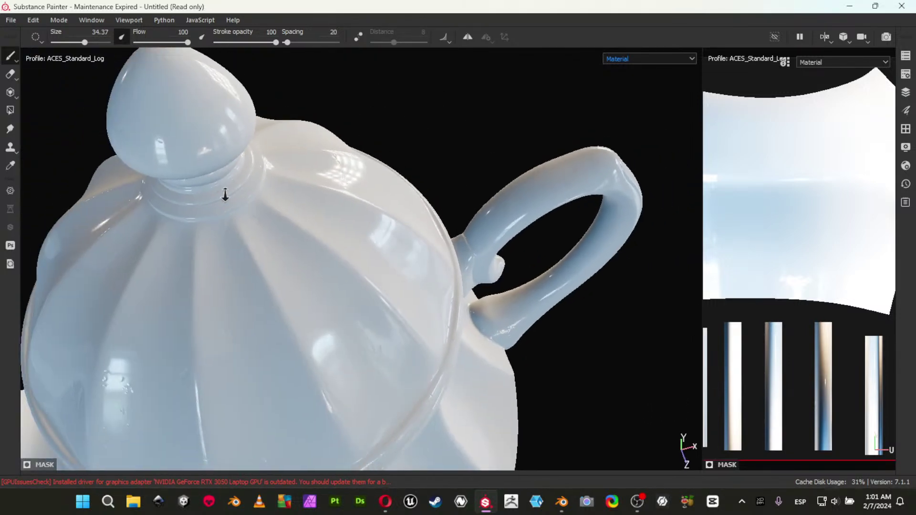
{"action": "left_click_drag", "start_coordinate": [231, 199], "coordinate": [235, 170], "text": "alt"}
{"action": "middle_click_drag", "start_coordinate": [235, 170], "coordinate": [272, 208], "text": "alt"}
{"action": "right_click_drag", "start_coordinate": [244, 311], "coordinate": [298, 315], "text": "shift"}
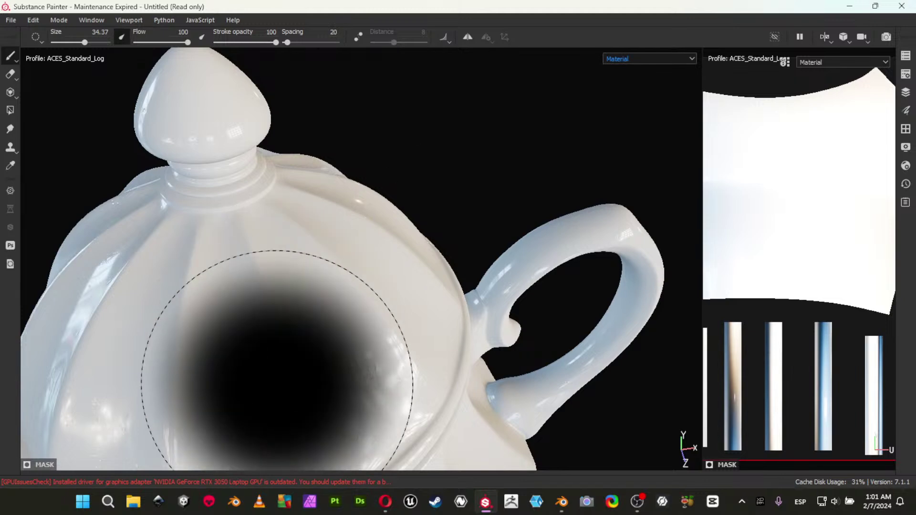
{"action": "right_click_drag", "start_coordinate": [420, 388], "coordinate": [199, 263], "text": "alt"}
{"action": "left_click_drag", "start_coordinate": [351, 324], "coordinate": [375, 273], "text": "alt"}
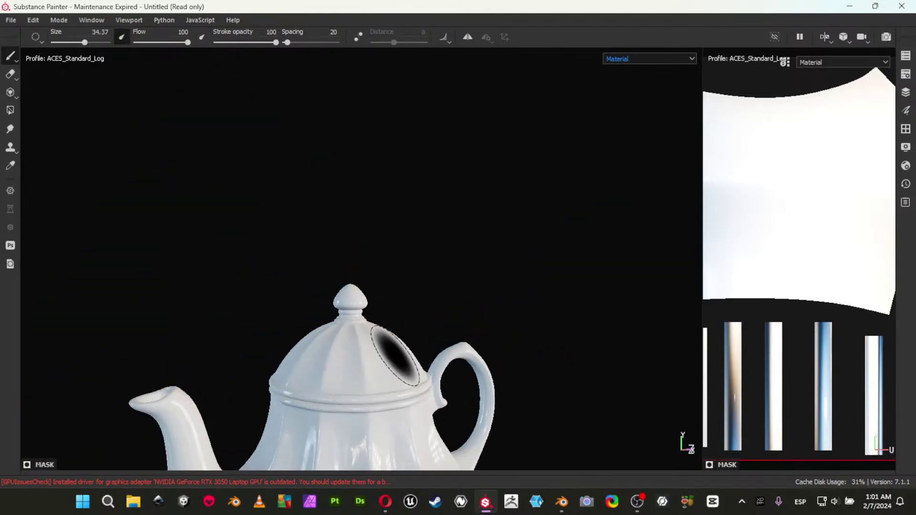
{"action": "middle_click_drag", "start_coordinate": [396, 340], "coordinate": [423, 139], "text": "alt"}
{"action": "mouse_move", "coordinate": [422, 177]}
{"action": "right_mouse_down", "text": "alt"}
{"action": "mouse_move", "coordinate": [429, 259]}
{"action": "mouse_move", "coordinate": [491, 355]}
{"action": "right_mouse_up", "text": "alt"}
{"action": "left_click_drag", "start_coordinate": [491, 355], "coordinate": [508, 305], "text": "alt"}
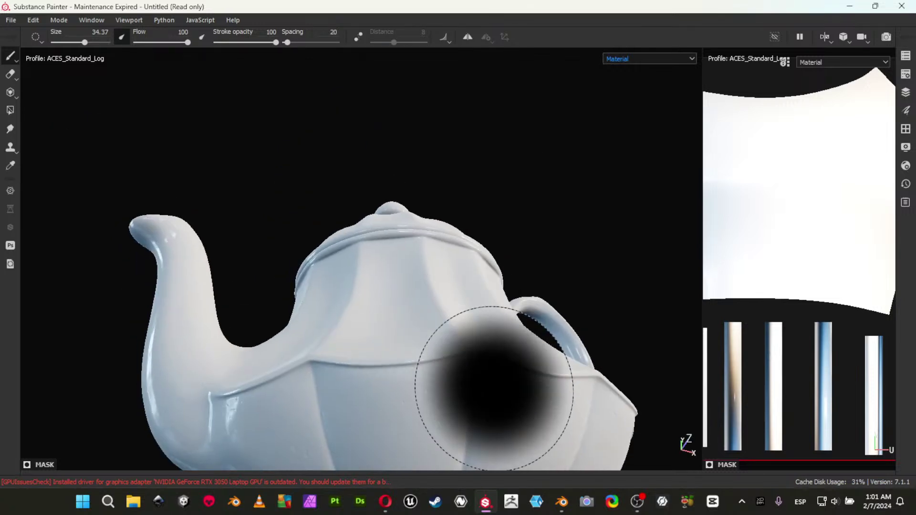
Examine the teapot's underside and lower panels all the way around, including below the handle.
{"action": "middle_click_drag", "start_coordinate": [495, 385], "coordinate": [456, 200], "text": "alt"}
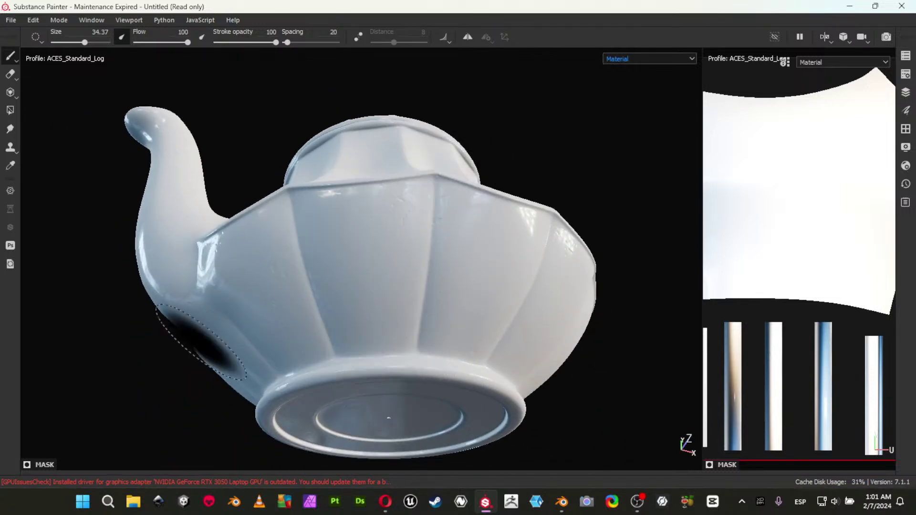
{"action": "left_click_drag", "start_coordinate": [620, 409], "coordinate": [505, 407], "text": "alt"}
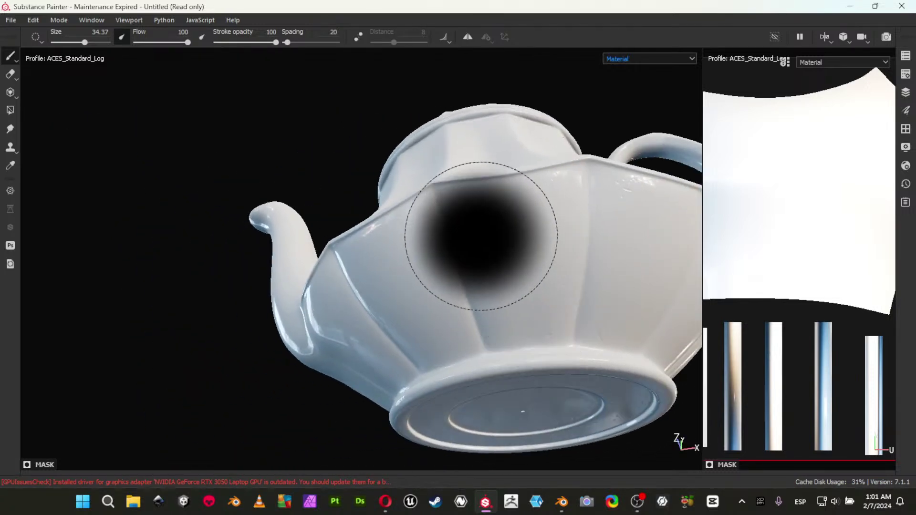
{"action": "middle_click_drag", "start_coordinate": [523, 378], "coordinate": [288, 415], "text": "alt"}
{"action": "mouse_move", "coordinate": [389, 276]}
{"action": "left_mouse_down", "text": "alt"}
{"action": "mouse_move", "coordinate": [348, 394]}
{"action": "mouse_move", "coordinate": [248, 405]}
{"action": "mouse_move", "coordinate": [311, 389]}
{"action": "left_mouse_up", "text": "alt"}
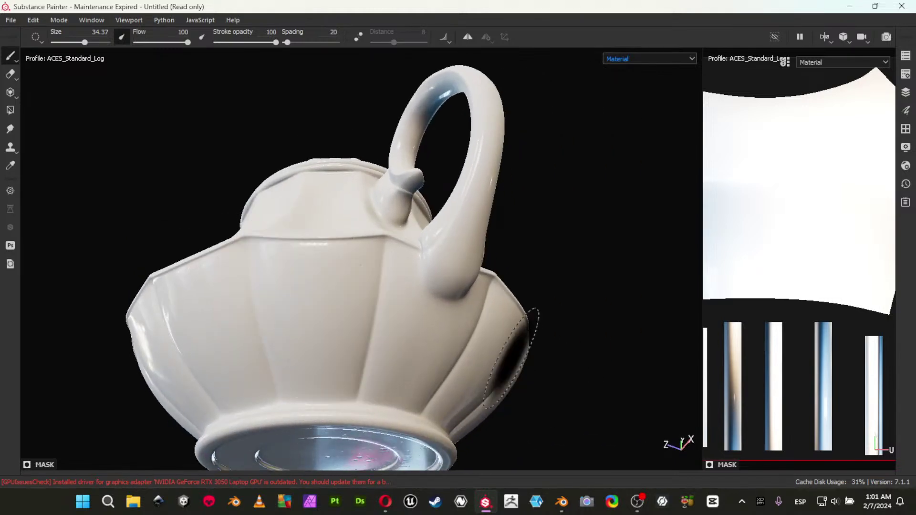
{"action": "left_click_drag", "start_coordinate": [368, 242], "coordinate": [89, 236], "text": "alt"}
{"action": "right_click_drag", "start_coordinate": [155, 260], "coordinate": [122, 223], "text": "alt"}
{"action": "left_click_drag", "start_coordinate": [479, 319], "coordinate": [401, 312], "text": "alt"}
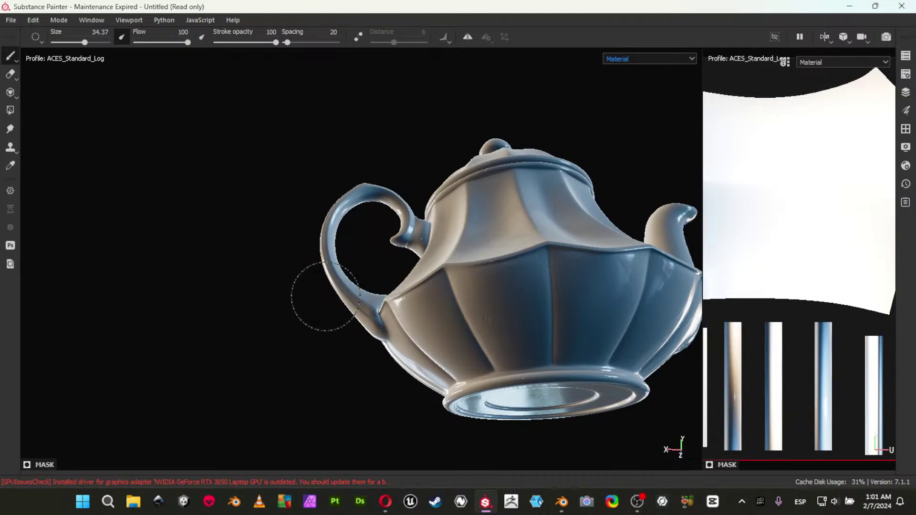
{"action": "mouse_move", "coordinate": [317, 399]}
{"action": "left_mouse_down", "text": "alt"}
{"action": "mouse_move", "coordinate": [295, 388]}
{"action": "mouse_move", "coordinate": [630, 435]}
{"action": "left_mouse_up", "text": "alt"}
{"action": "right_click_drag", "start_coordinate": [382, 353], "coordinate": [303, 301], "text": "alt"}
{"action": "left_click_drag", "start_coordinate": [291, 302], "coordinate": [405, 276], "text": "alt"}
Set the Height of layer hn to -0.05 and check the dents on the teapot's lower body under rotated lighting.
{"action": "key", "text": "Tab"}
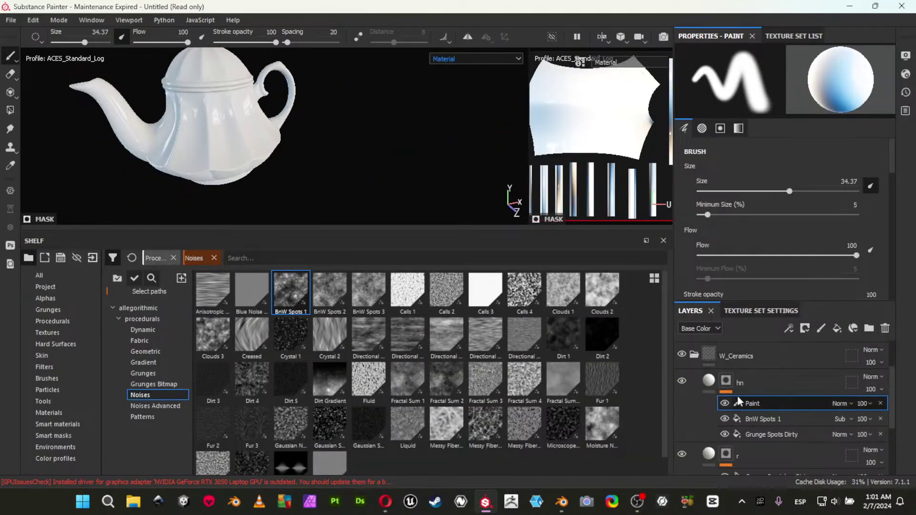
{"action": "left_click", "coordinate": [710, 381]}
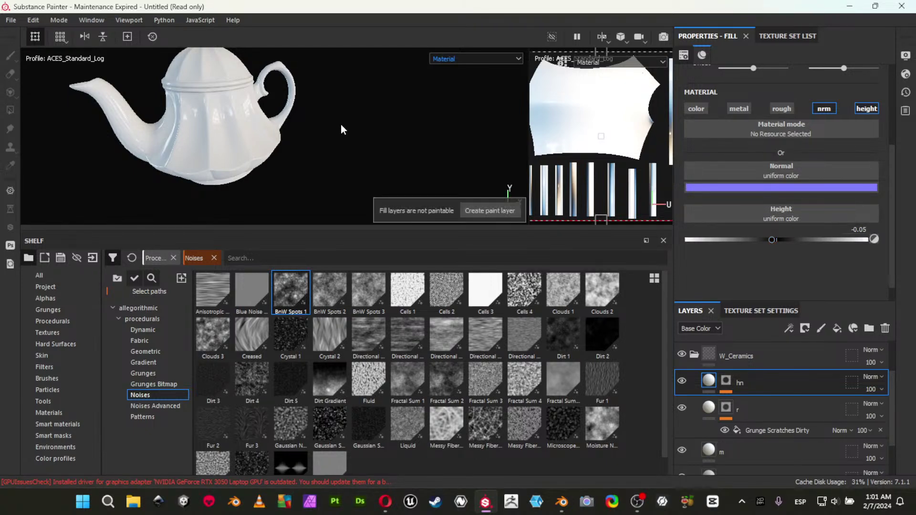
{"action": "key", "text": "Tab"}
{"action": "right_click_drag", "start_coordinate": [173, 248], "coordinate": [357, 331], "text": "alt"}
{"action": "left_click_drag", "start_coordinate": [357, 332], "coordinate": [364, 285], "text": "alt"}
{"action": "right_click_drag", "start_coordinate": [294, 317], "coordinate": [245, 316], "text": "shift"}
{"action": "left_click_drag", "start_coordinate": [238, 330], "coordinate": [273, 315], "text": "alt"}
{"action": "middle_click_drag", "start_coordinate": [273, 295], "coordinate": [507, 309], "text": "alt"}
{"action": "middle_click_drag", "start_coordinate": [437, 362], "coordinate": [420, 248], "text": "alt"}
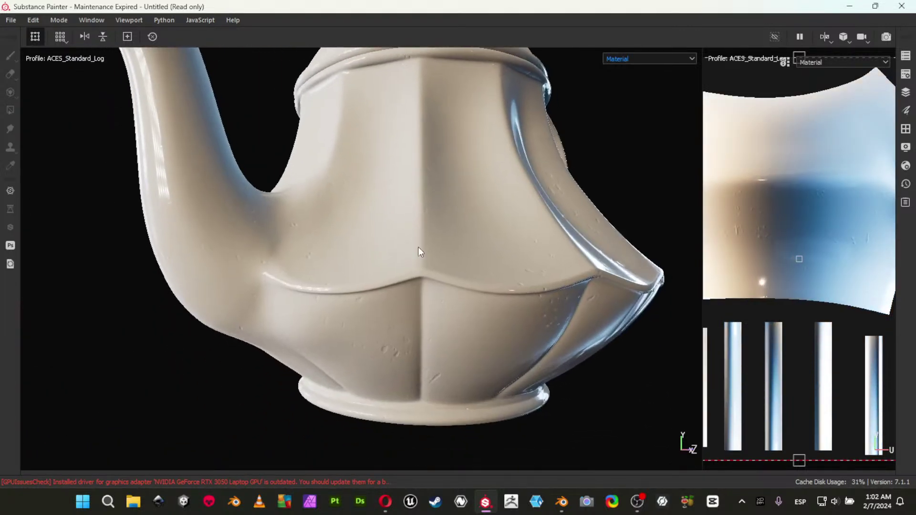
{"action": "scroll", "coordinate": [489, 331], "scroll_direction": "up", "scroll_amount": 3}
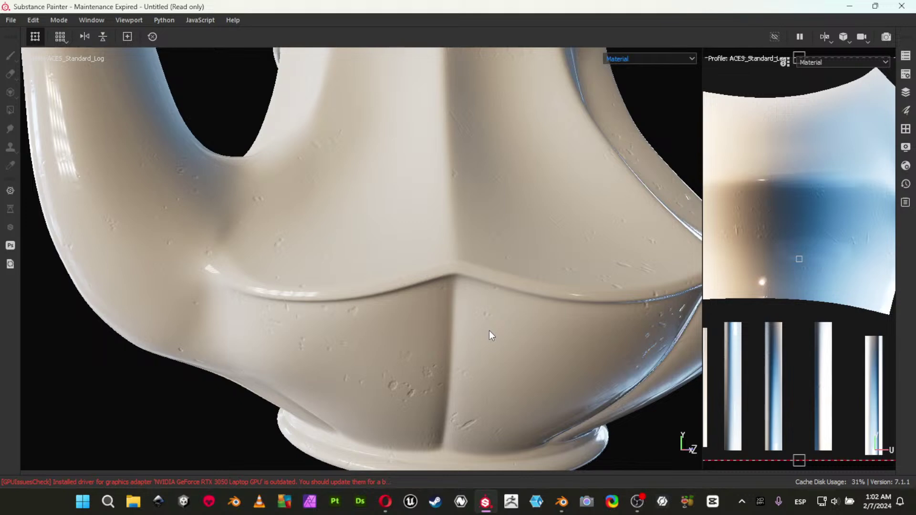
Duplicate layer c, move the copy above hn in the W_Ceramics folder and rename it whitecolor.
{"action": "key", "text": "Tab"}
{"action": "scroll", "coordinate": [738, 424], "scroll_direction": "down", "scroll_amount": 2}
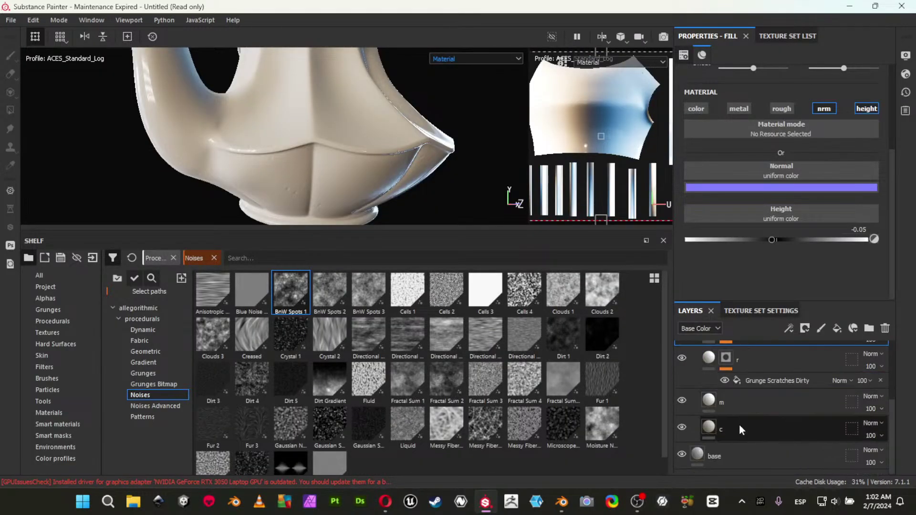
{"action": "left_click", "coordinate": [737, 425]}
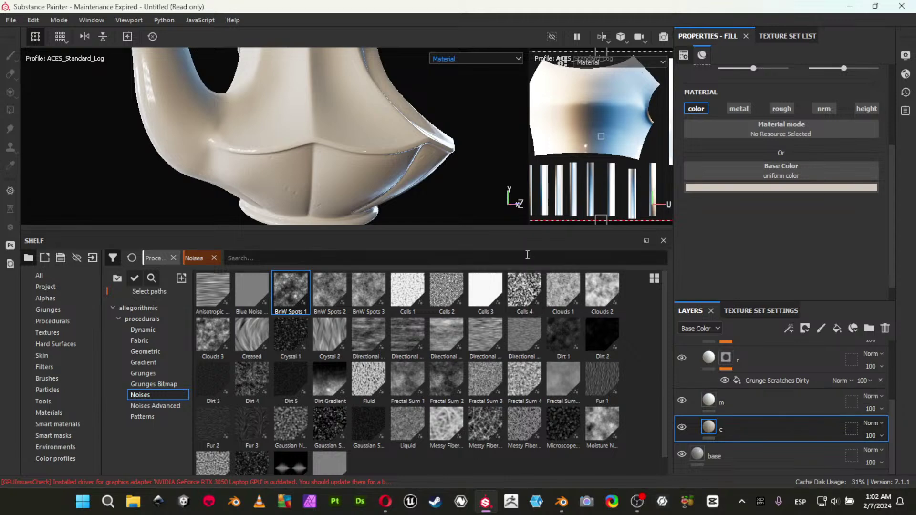
{"action": "left_click_drag", "start_coordinate": [520, 231], "coordinate": [510, 391]}
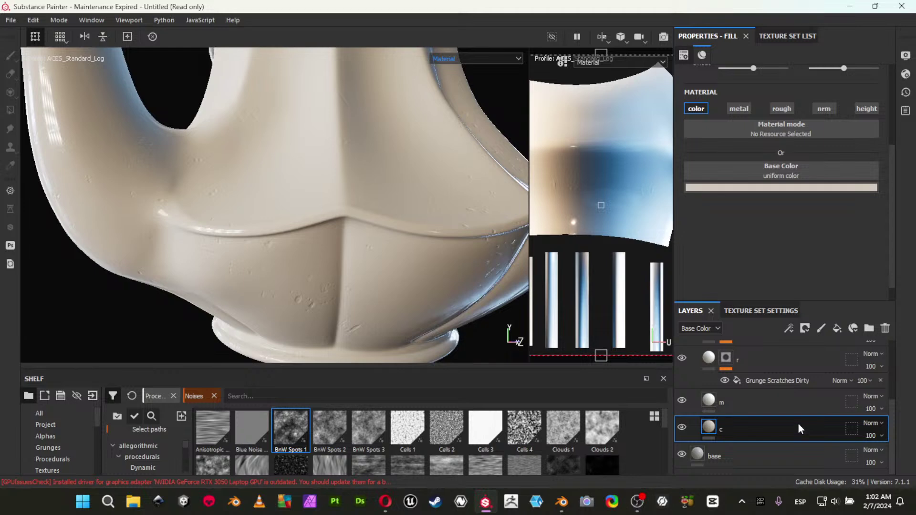
{"action": "key", "text": "ctrl+d"}
{"action": "left_click_drag", "start_coordinate": [768, 423], "coordinate": [781, 384]}
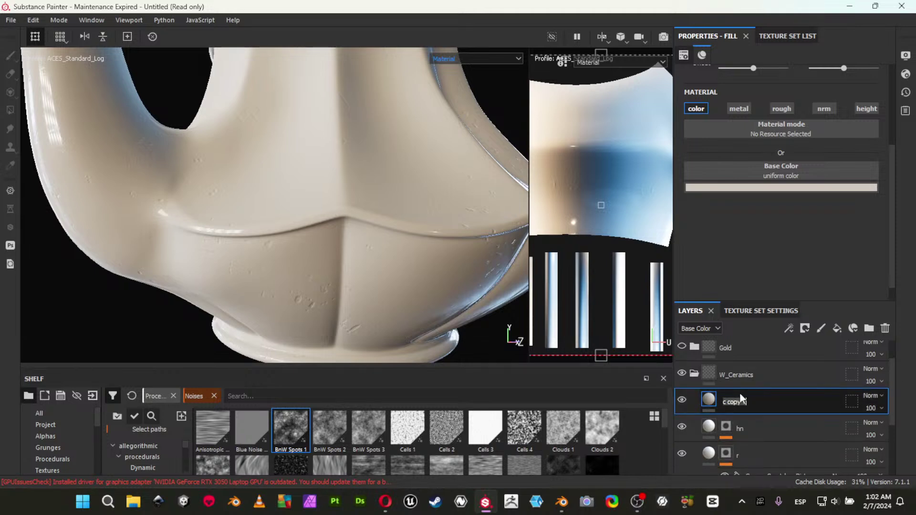
{"action": "type", "text": "color"}
{"action": "key", "text": "Return"}
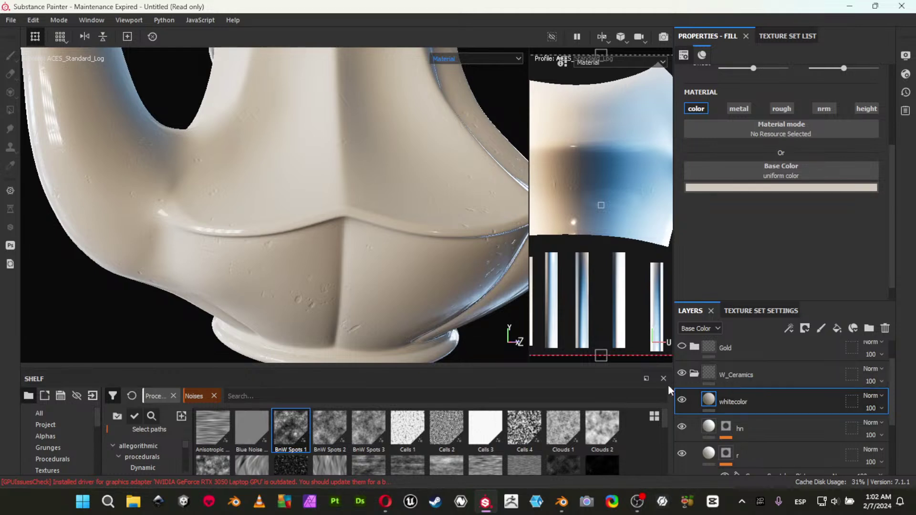
Set whitecolor's base color to the neutral grey d3d3d3 and compare the teapot with and without the layer.
{"action": "left_click", "coordinate": [754, 186]}
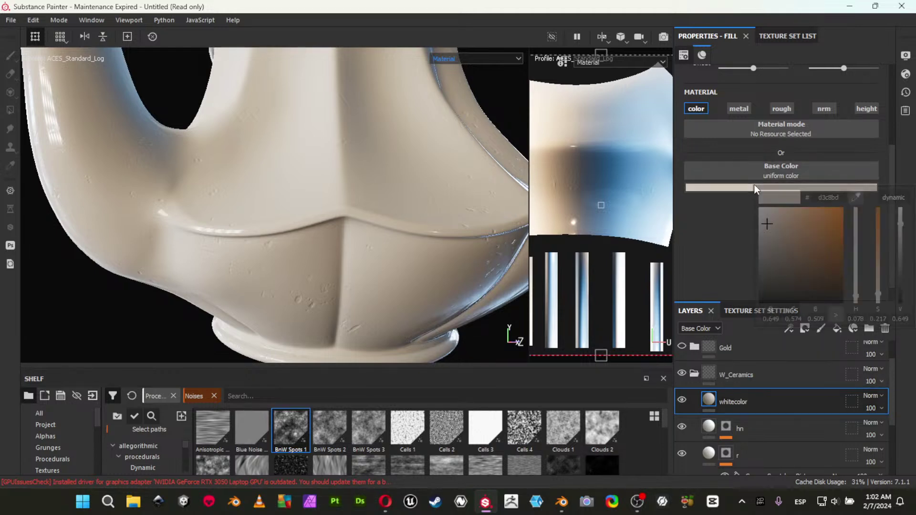
{"action": "left_click_drag", "start_coordinate": [878, 295], "coordinate": [879, 315]}
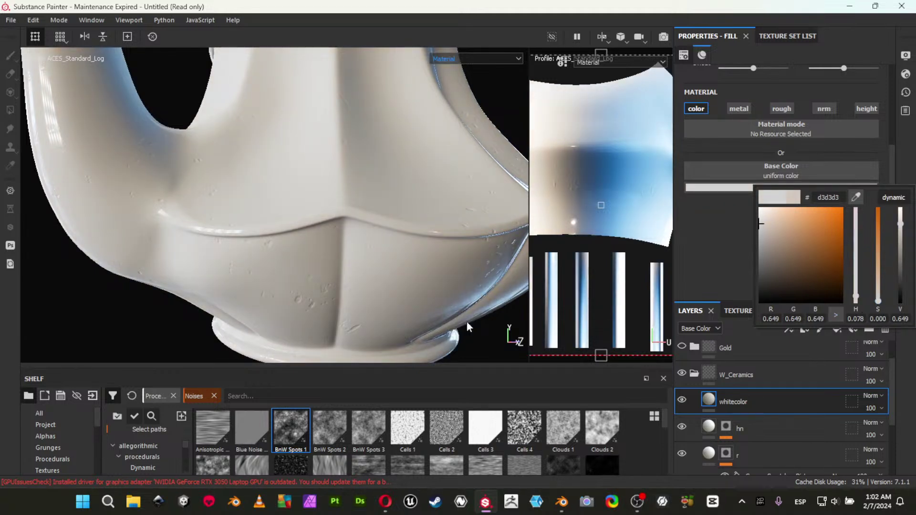
{"action": "left_click", "coordinate": [683, 400]}
{"action": "left_click", "coordinate": [682, 400]}
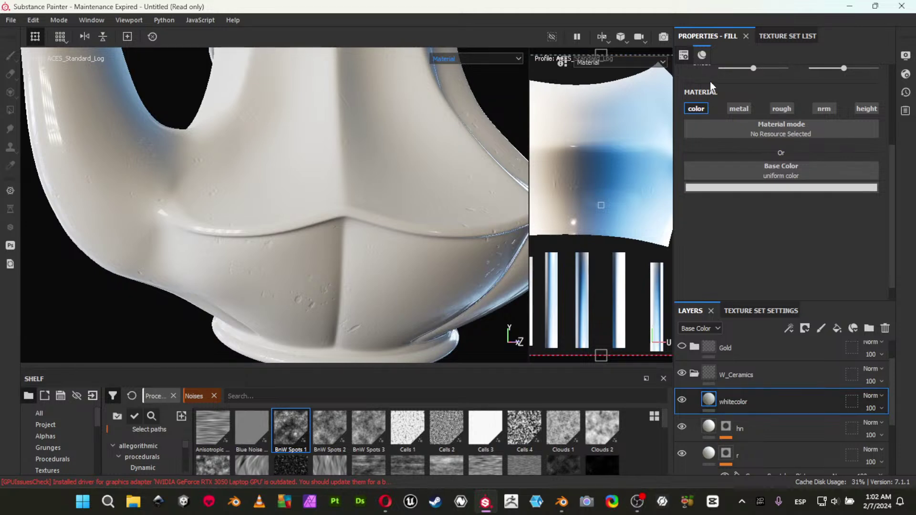
Enable the metal and rough channels on whitecolor, set Roughness to 1 and inspect the lower body's dents up close.
{"action": "left_click", "coordinate": [780, 109]}
{"action": "left_click", "coordinate": [741, 108]}
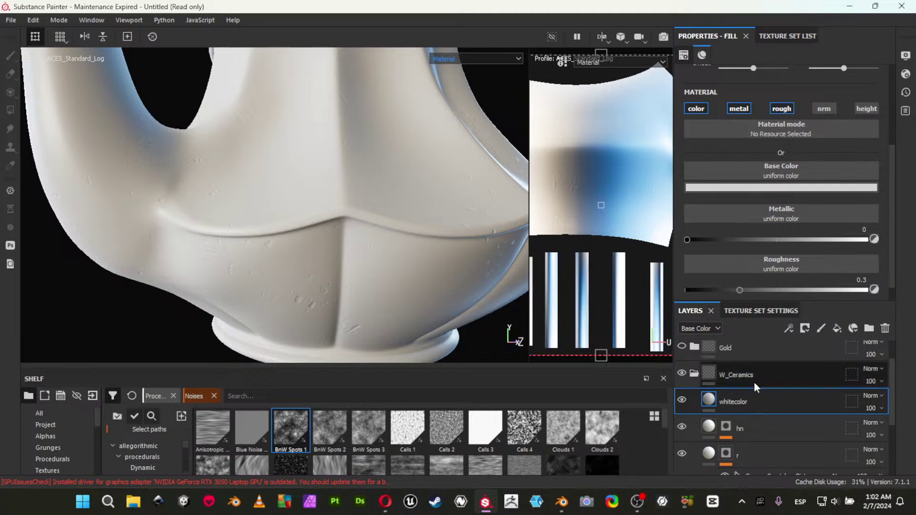
{"action": "left_click_drag", "start_coordinate": [751, 290], "coordinate": [868, 290]}
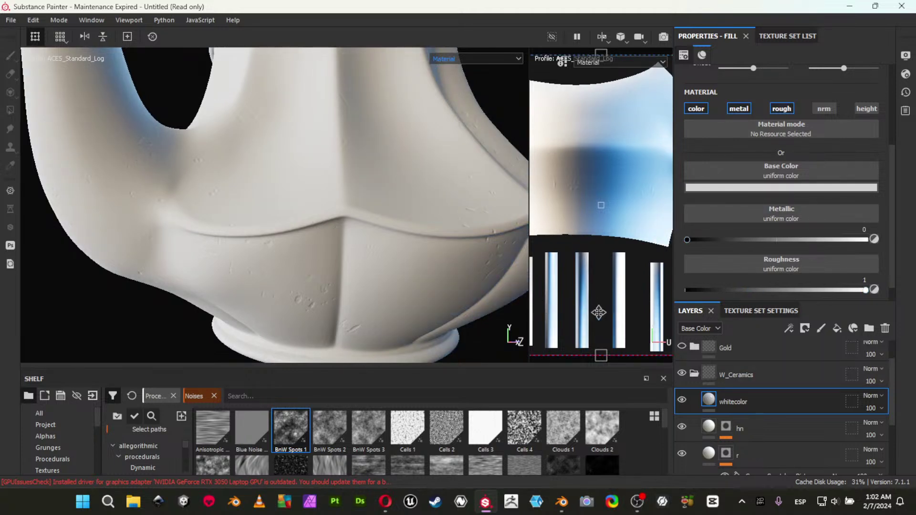
{"action": "left_click_drag", "start_coordinate": [342, 293], "coordinate": [319, 277], "text": "alt"}
{"action": "middle_click_drag", "start_coordinate": [381, 267], "coordinate": [370, 238], "text": "alt"}
{"action": "right_click_drag", "start_coordinate": [284, 262], "coordinate": [432, 317], "text": "alt"}
{"action": "middle_click_drag", "start_coordinate": [360, 295], "coordinate": [287, 234], "text": "alt"}
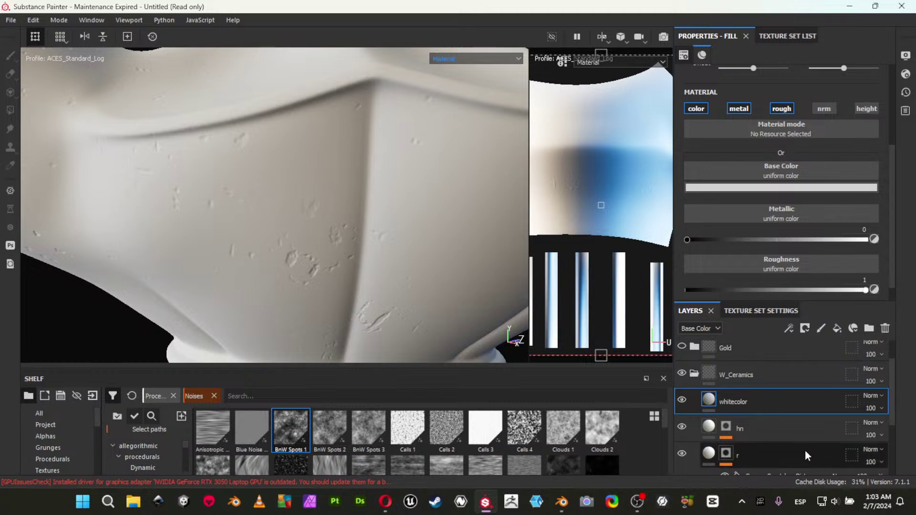
Add an anchor point above the paint effect in layer hn's mask and review the fills beneath it.
{"action": "scroll", "coordinate": [806, 451], "scroll_direction": "down", "scroll_amount": 2}
{"action": "scroll", "coordinate": [796, 432], "scroll_direction": "up", "scroll_amount": 1}
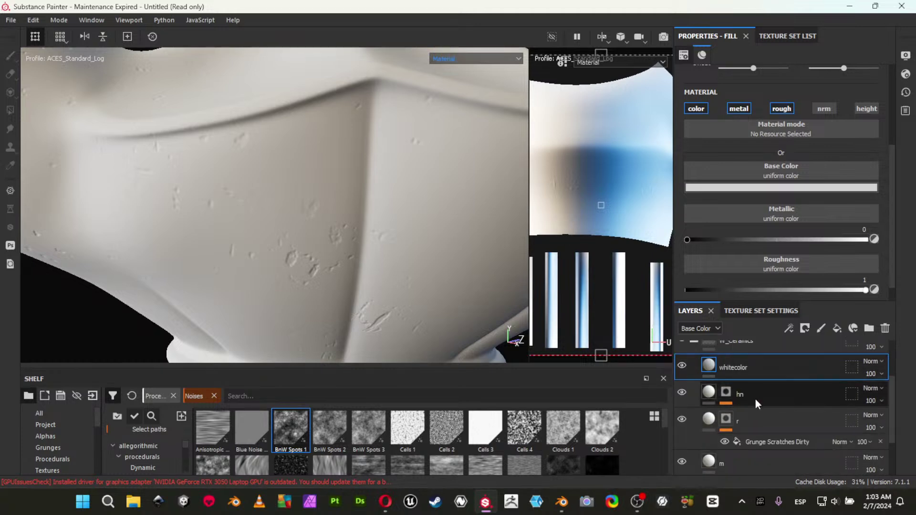
{"action": "scroll", "coordinate": [759, 415], "scroll_direction": "up", "scroll_amount": 1}
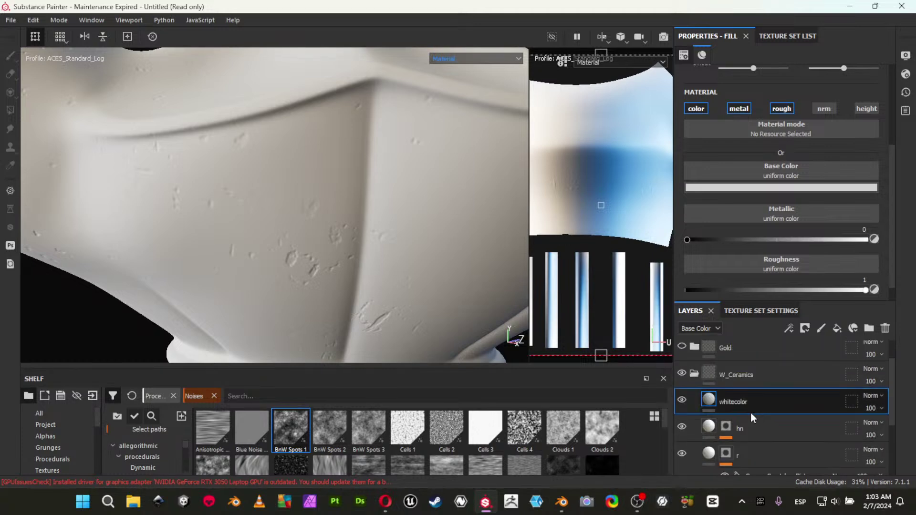
{"action": "left_click", "coordinate": [727, 427]}
{"action": "scroll", "coordinate": [787, 434], "scroll_direction": "down", "scroll_amount": 1}
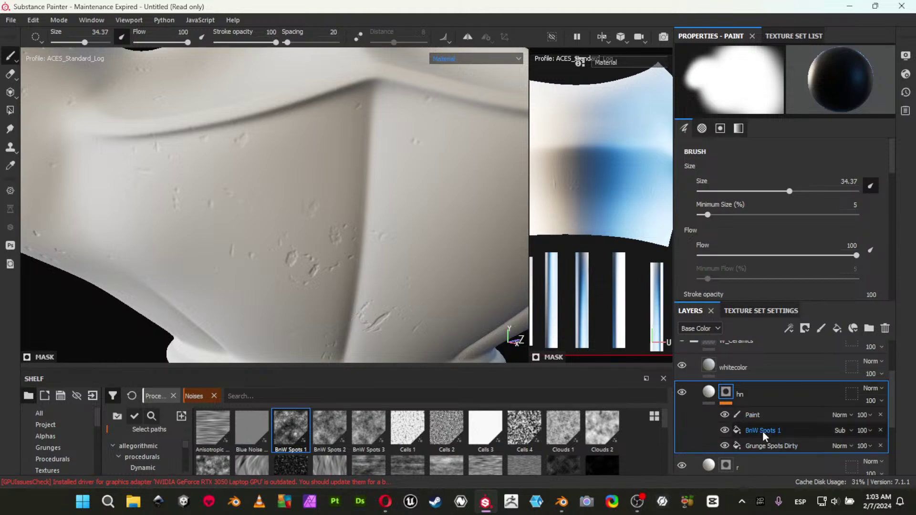
{"action": "right_click", "coordinate": [727, 393]}
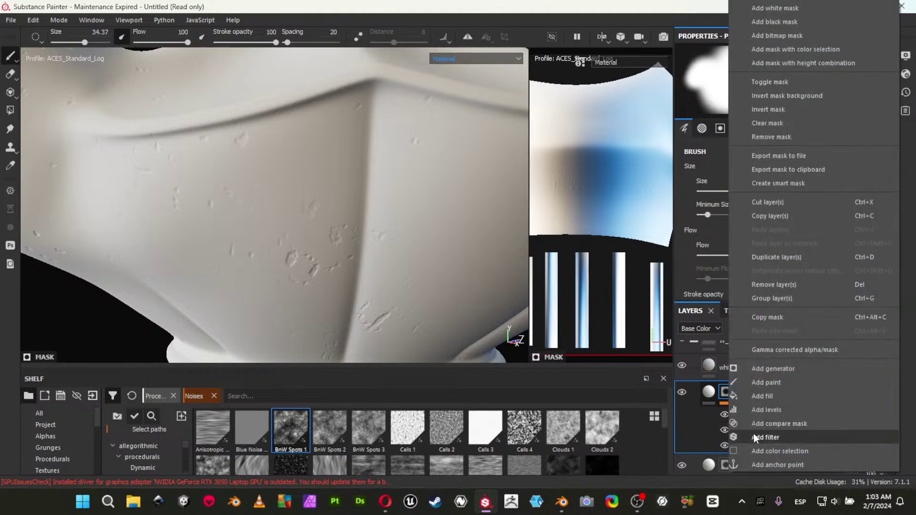
{"action": "left_click", "coordinate": [760, 465]}
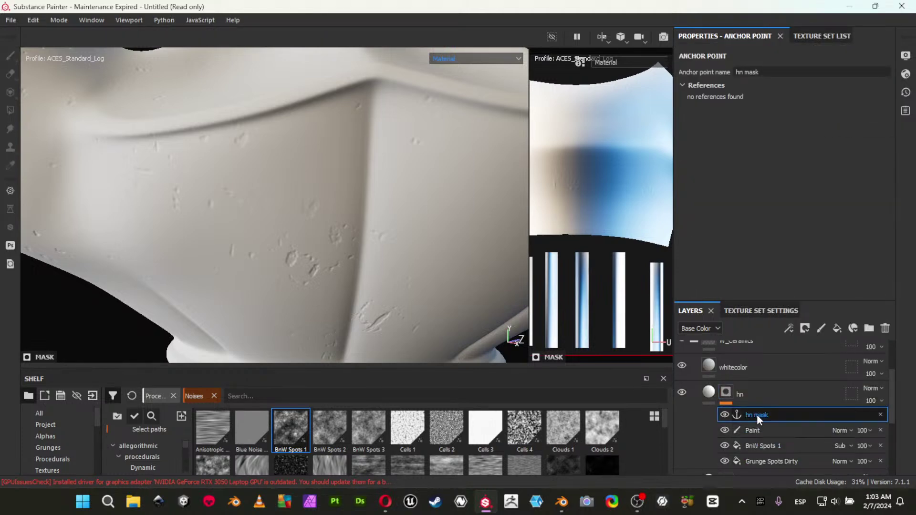
{"action": "left_click", "coordinate": [756, 447]}
{"action": "left_click", "coordinate": [760, 462]}
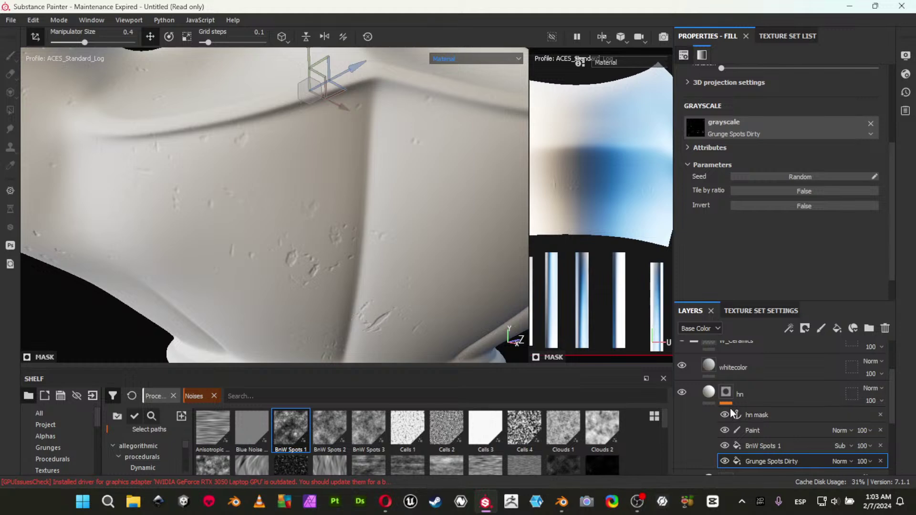
Give the whitecolor layer a black mask and add a fill effect to that mask.
{"action": "scroll", "coordinate": [728, 396], "scroll_direction": "up", "scroll_amount": 2}
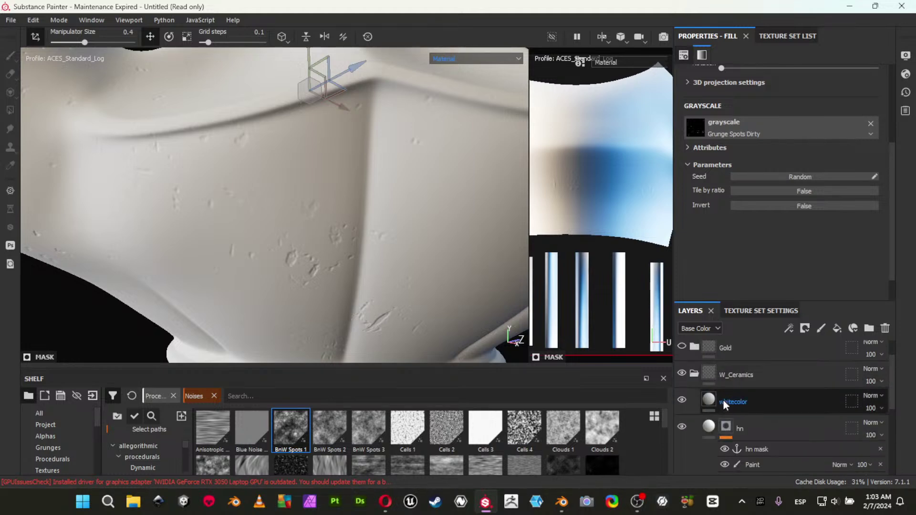
{"action": "left_click", "coordinate": [709, 403]}
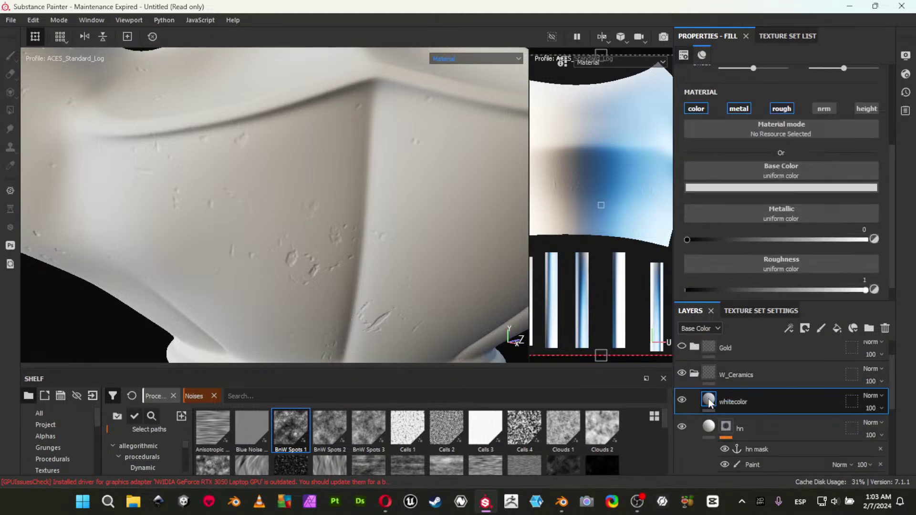
{"action": "right_click", "coordinate": [710, 401]}
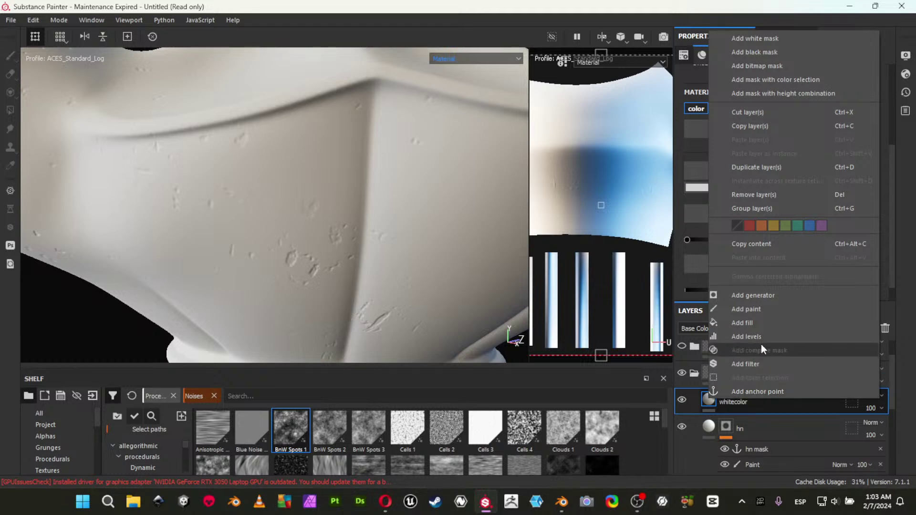
{"action": "left_click", "coordinate": [754, 49]}
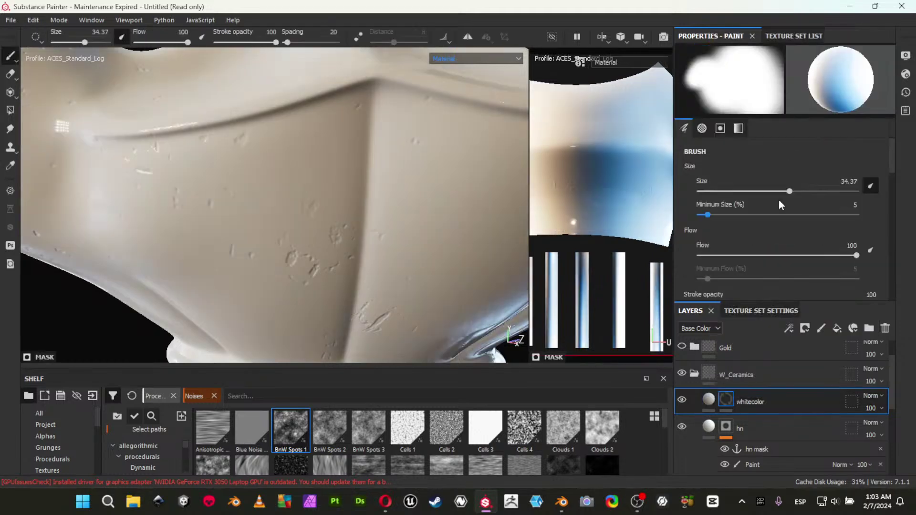
{"action": "right_click", "coordinate": [729, 400]}
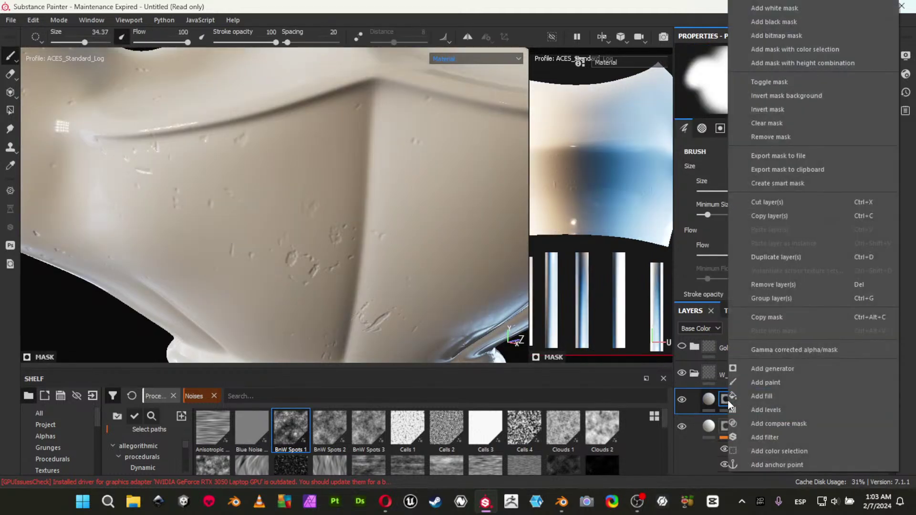
{"action": "left_click", "coordinate": [758, 398]}
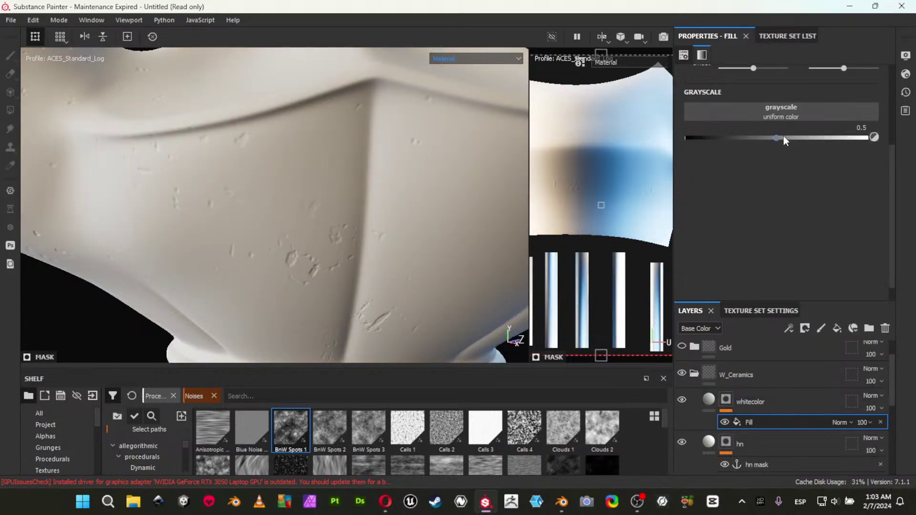
Assign the hn mask anchor point as the grayscale source of the fill in the whitecolor mask.
{"action": "left_click", "coordinate": [789, 111]}
{"action": "left_click", "coordinate": [832, 124]}
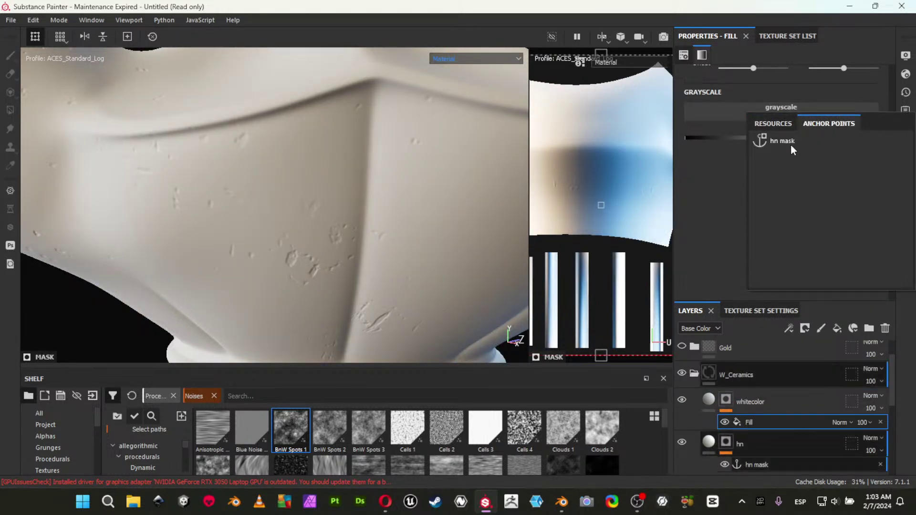
{"action": "left_click", "coordinate": [781, 140]}
Examine the chipped ceramic surface from several angles and lightings, and view the whitecolor mask on its own.
{"action": "left_click_drag", "start_coordinate": [297, 296], "coordinate": [158, 238], "text": "alt"}
{"action": "right_click_drag", "start_coordinate": [239, 256], "coordinate": [419, 260], "text": "shift"}
{"action": "left_click_drag", "start_coordinate": [419, 260], "coordinate": [350, 235], "text": "alt"}
{"action": "mouse_move", "coordinate": [353, 237]}
{"action": "right_mouse_down", "text": "shift"}
{"action": "mouse_move", "coordinate": [364, 241]}
{"action": "mouse_move", "coordinate": [347, 237]}
{"action": "right_mouse_up", "text": "shift"}
{"action": "left_click_drag", "start_coordinate": [347, 237], "coordinate": [261, 97], "text": "alt"}
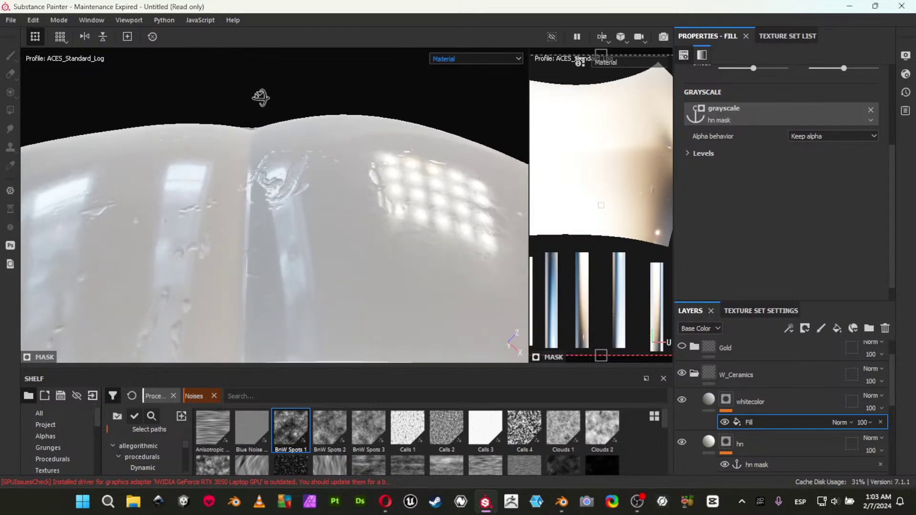
{"action": "right_click_drag", "start_coordinate": [233, 149], "coordinate": [454, 239], "text": "alt"}
{"action": "middle_click_drag", "start_coordinate": [454, 239], "coordinate": [302, 213], "text": "alt"}
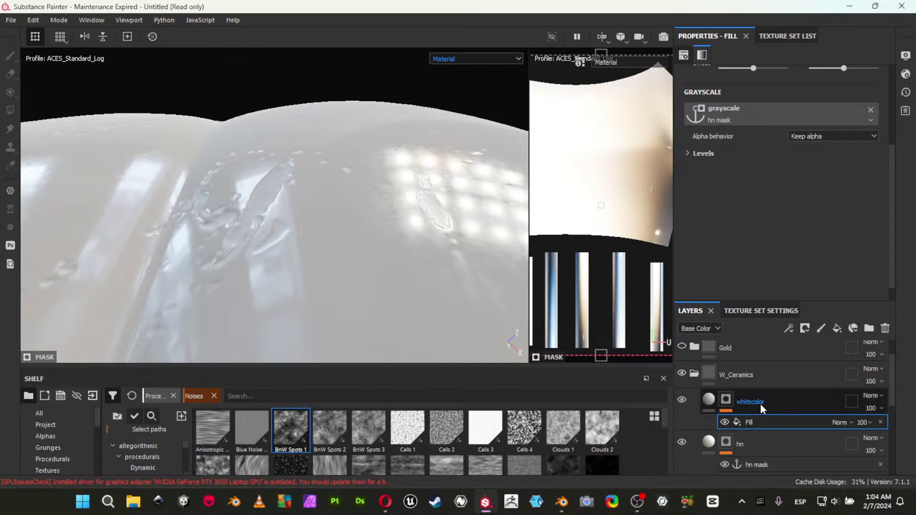
{"action": "left_click", "coordinate": [726, 401], "text": "alt"}
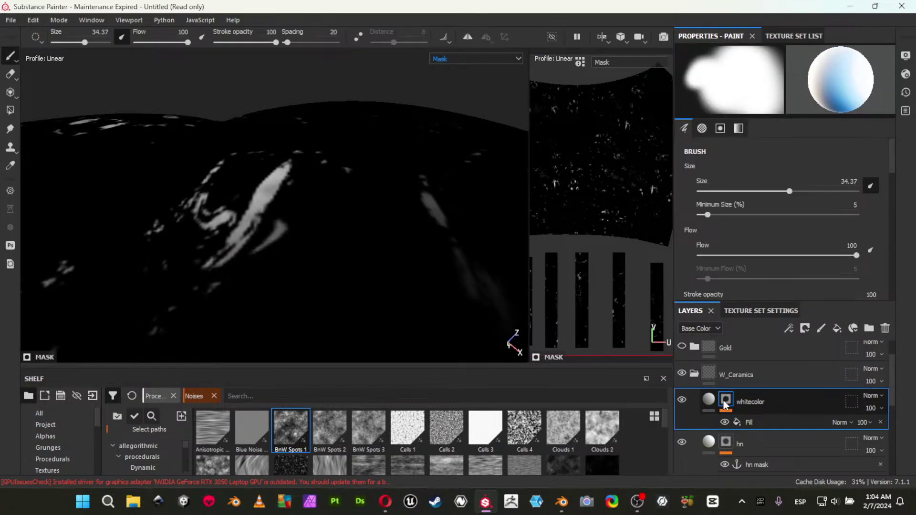
Add a second fill to the whitecolor mask and assign the BnW Spots 1 noise as its grayscale.
{"action": "right_click", "coordinate": [726, 404]}
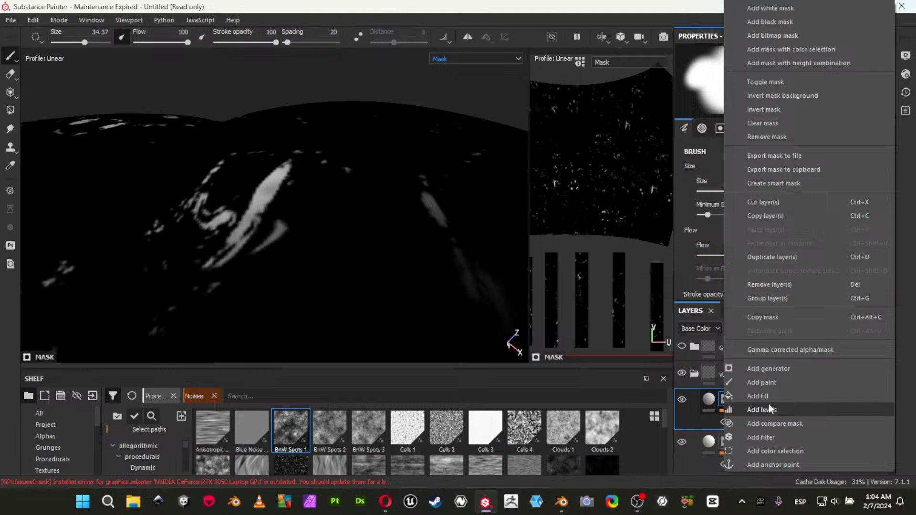
{"action": "left_click", "coordinate": [785, 395]}
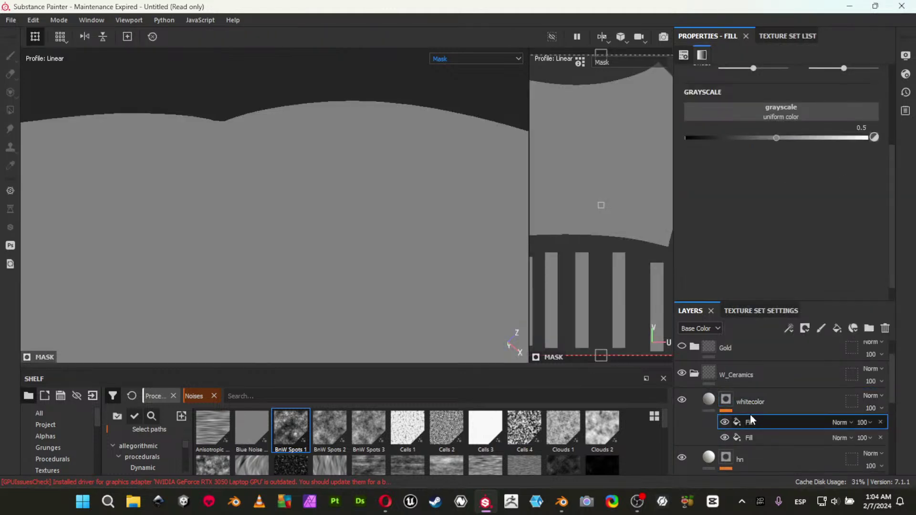
{"action": "left_click", "coordinate": [753, 437]}
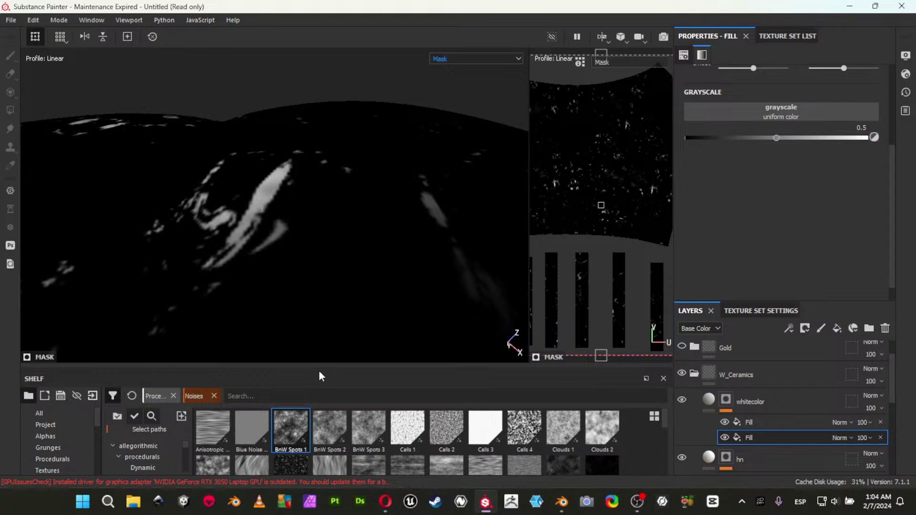
{"action": "left_click", "coordinate": [743, 420]}
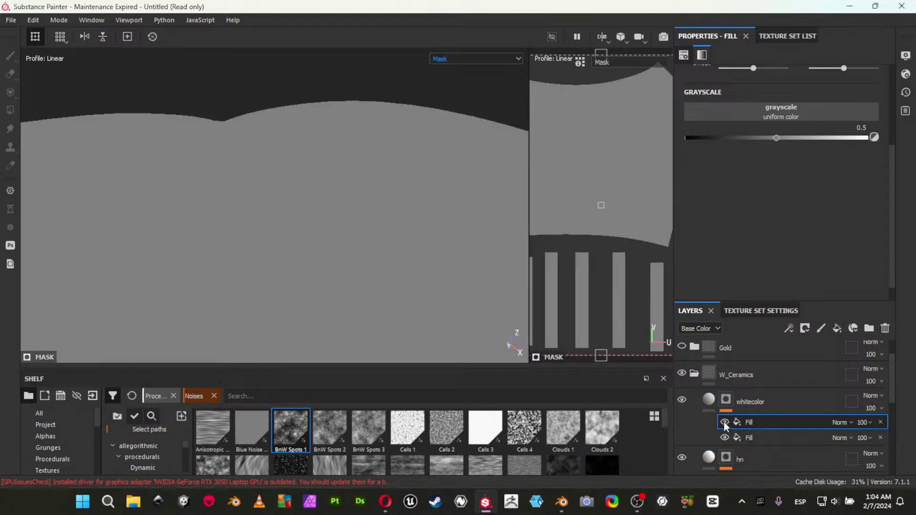
{"action": "left_click", "coordinate": [727, 402]}
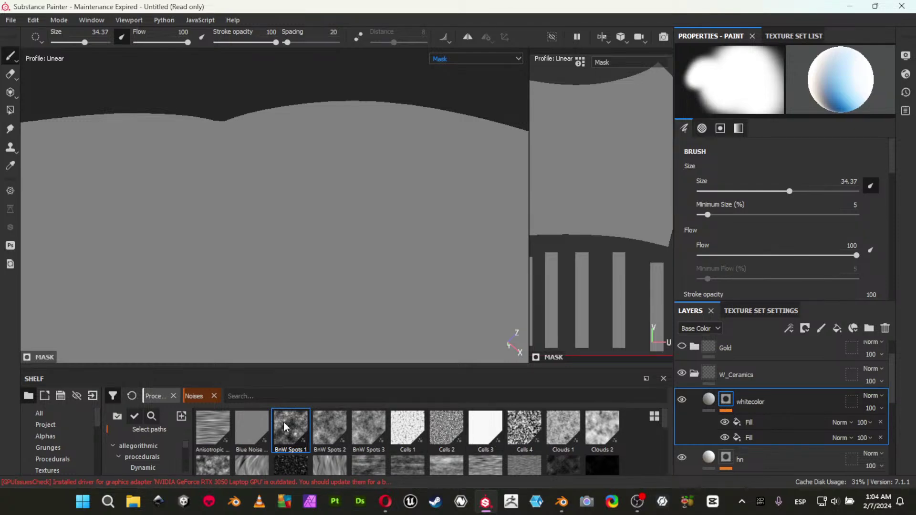
{"action": "mouse_move", "coordinate": [284, 427]}
{"action": "scroll", "coordinate": [778, 248], "scroll_direction": "down", "scroll_amount": 4}
{"action": "scroll", "coordinate": [785, 258], "scroll_direction": "down", "scroll_amount": 6}
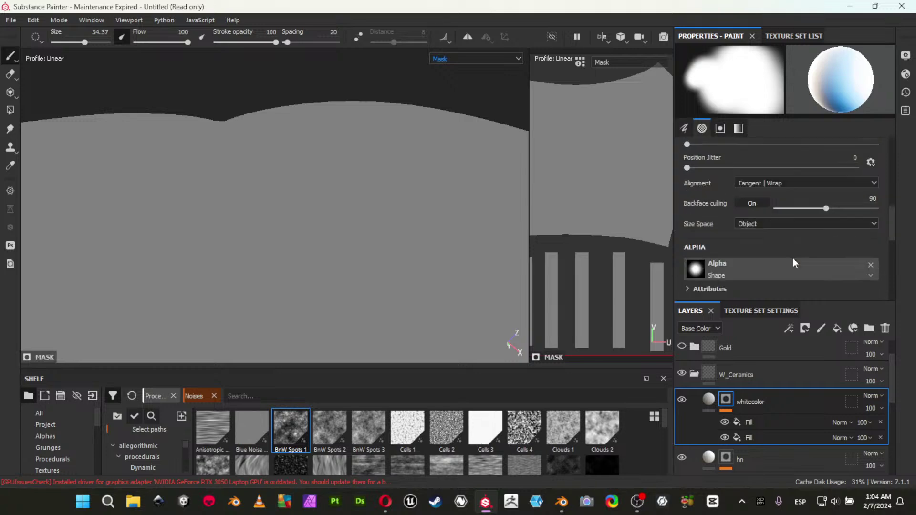
{"action": "scroll", "coordinate": [795, 258], "scroll_direction": "down", "scroll_amount": 4}
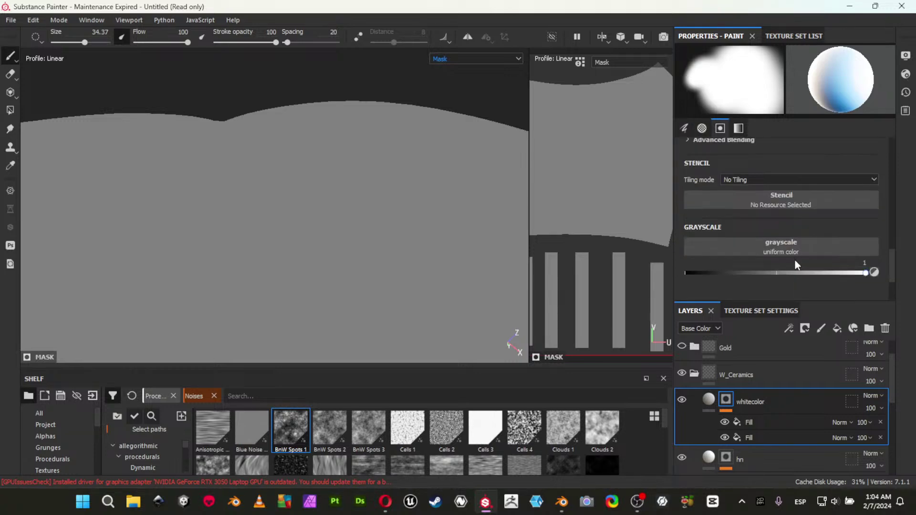
{"action": "left_click", "coordinate": [757, 422]}
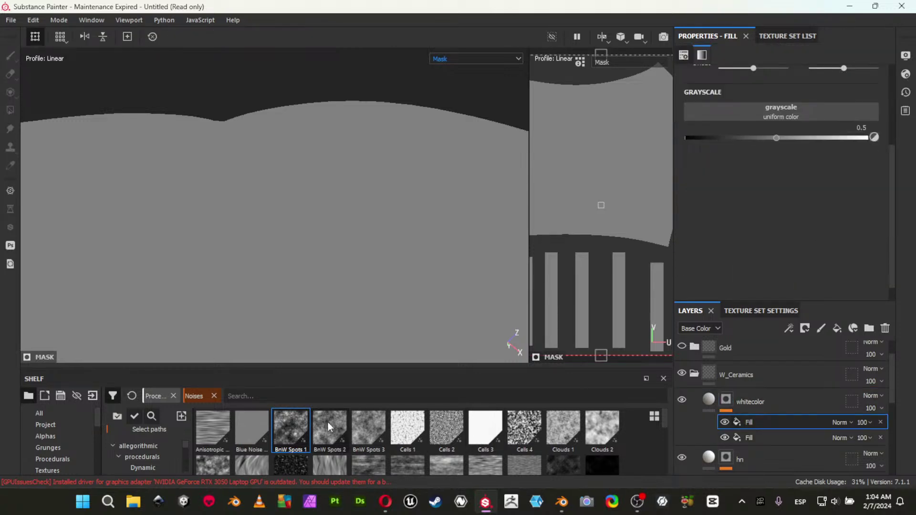
{"action": "left_click_drag", "start_coordinate": [302, 429], "coordinate": [772, 104]}
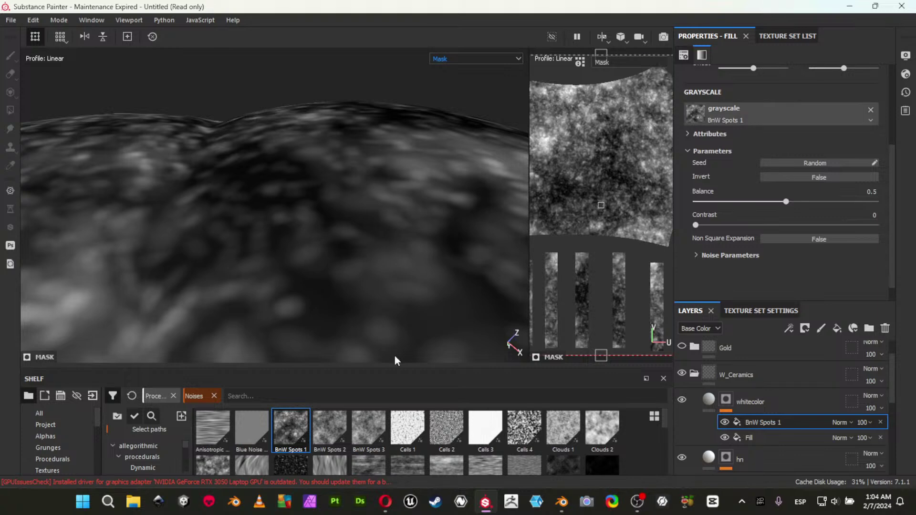
Set the BnW Spots 1 fill to Tri-planar projection with a noise scale of 8.
{"action": "scroll", "coordinate": [782, 133], "scroll_direction": "up", "scroll_amount": 3}
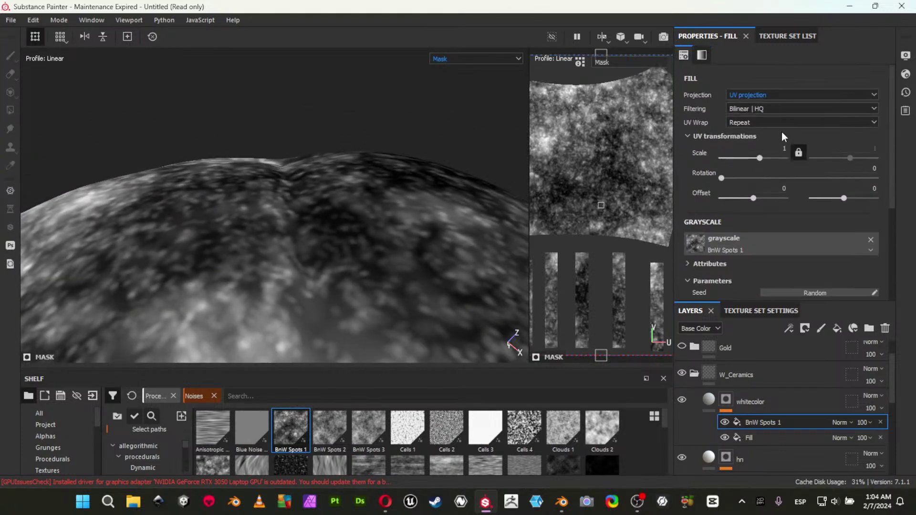
{"action": "left_click", "coordinate": [778, 97]}
{"action": "left_click", "coordinate": [774, 120]}
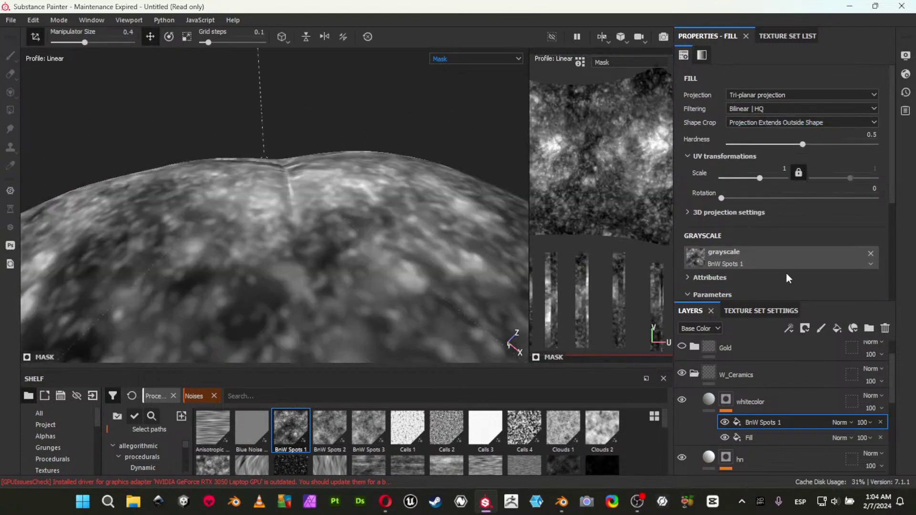
{"action": "scroll", "coordinate": [785, 267], "scroll_direction": "down", "scroll_amount": 5}
{"action": "left_click", "coordinate": [739, 237]}
{"action": "scroll", "coordinate": [773, 237], "scroll_direction": "down", "scroll_amount": 1}
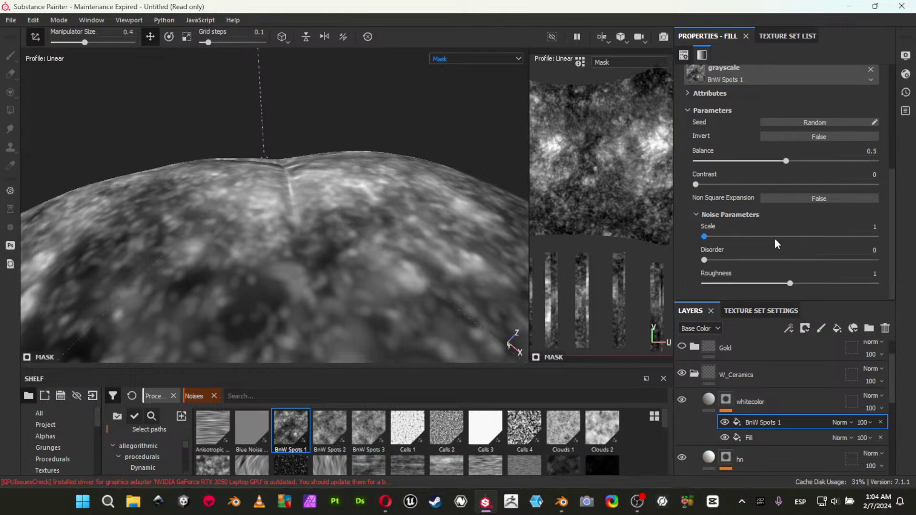
{"action": "left_click_drag", "start_coordinate": [704, 237], "coordinate": [914, 234]}
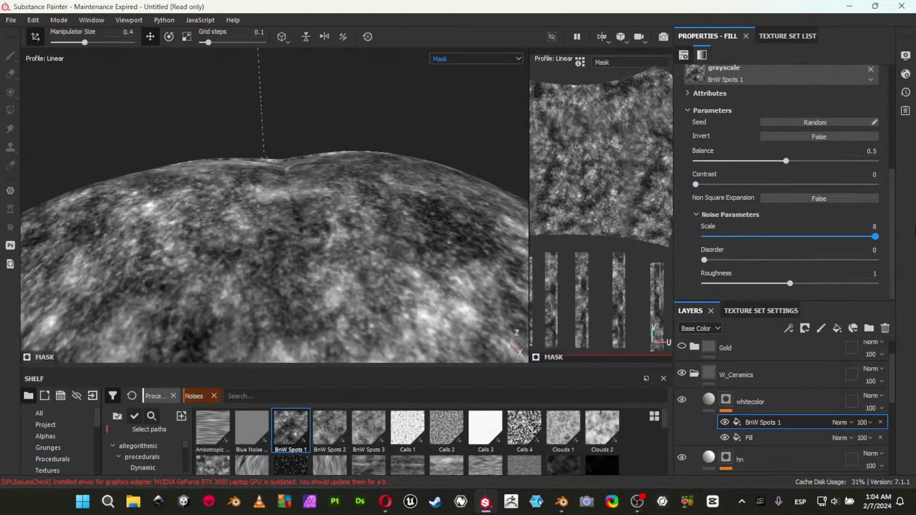
Set the UV transformation scale of the BnW Spots 1 fill to 4.
{"action": "scroll", "coordinate": [840, 234], "scroll_direction": "up", "scroll_amount": 6}
{"action": "scroll", "coordinate": [759, 148], "scroll_direction": "up", "scroll_amount": 2}
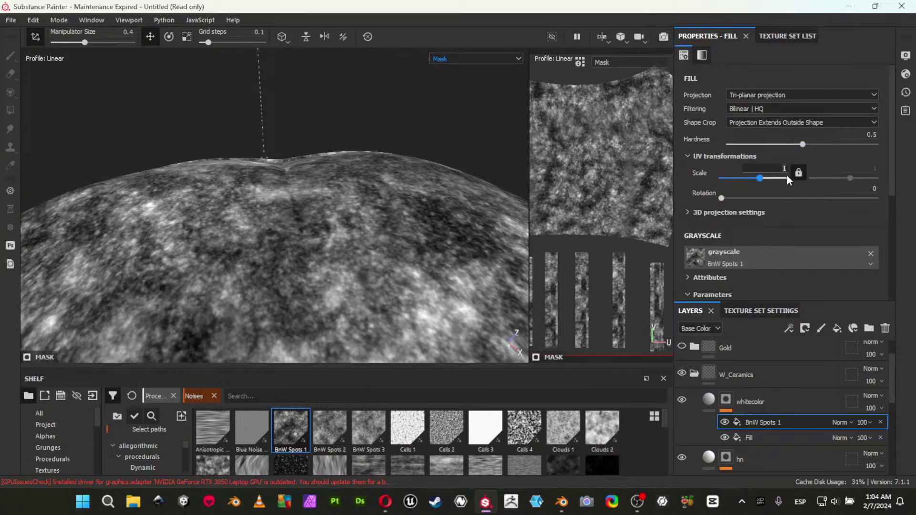
{"action": "type", "text": "4"}
{"action": "key", "text": "Return"}
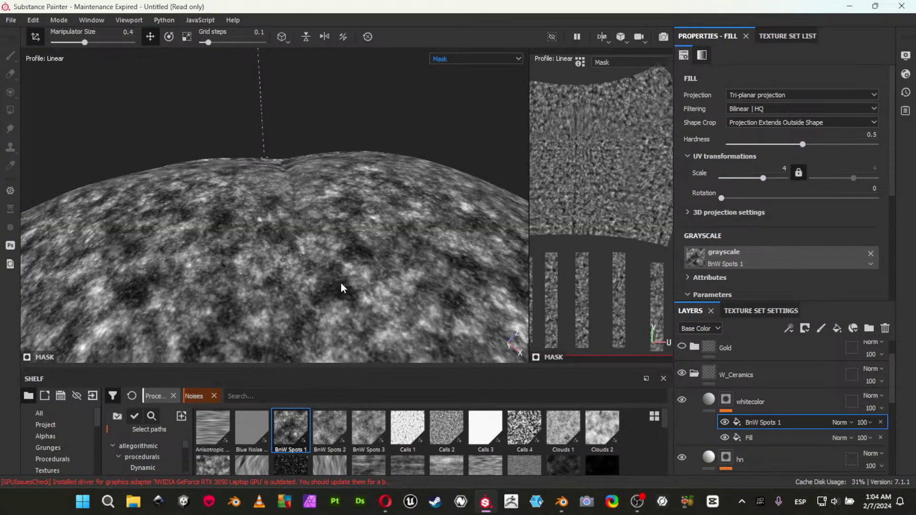
Return to the material view and set the BnW Spots 1 fill's blend mode to Multiply.
{"action": "key", "text": "m"}
{"action": "middle_click_drag", "start_coordinate": [324, 286], "coordinate": [325, 207], "text": "alt"}
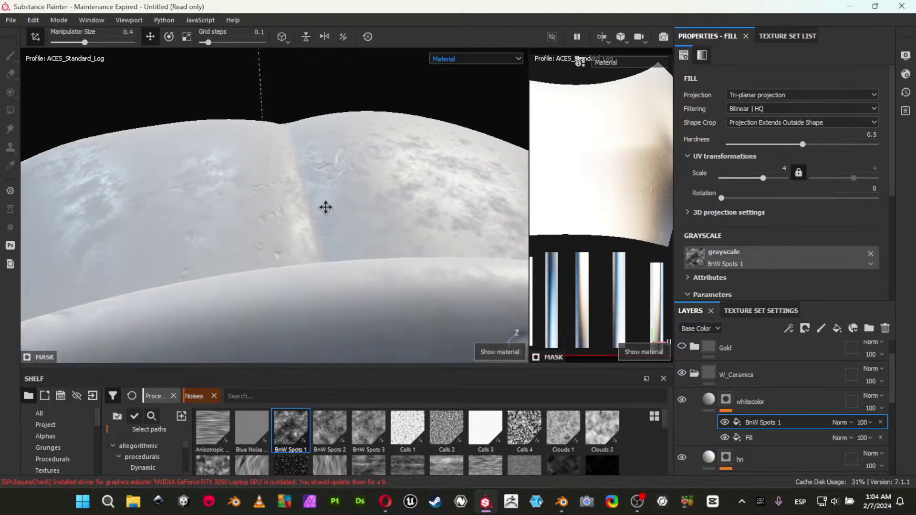
{"action": "left_click", "coordinate": [840, 422]}
{"action": "left_click", "coordinate": [843, 124]}
{"action": "left_click_drag", "start_coordinate": [354, 178], "coordinate": [339, 198], "text": "alt"}
Enable the whitecolor layer's height channel and try adjusting its height value.
{"action": "left_click", "coordinate": [708, 399]}
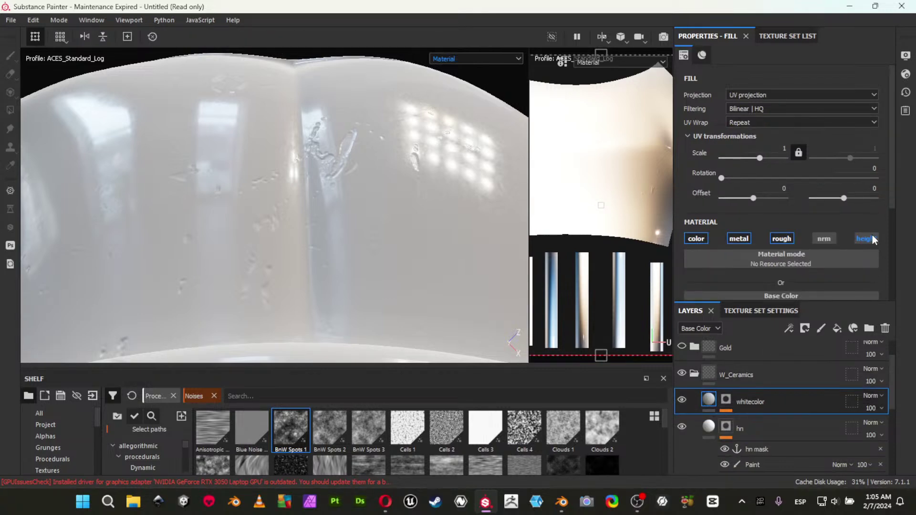
{"action": "left_click", "coordinate": [872, 239]}
{"action": "scroll", "coordinate": [818, 248], "scroll_direction": "down", "scroll_amount": 3}
{"action": "scroll", "coordinate": [798, 246], "scroll_direction": "down", "scroll_amount": 2}
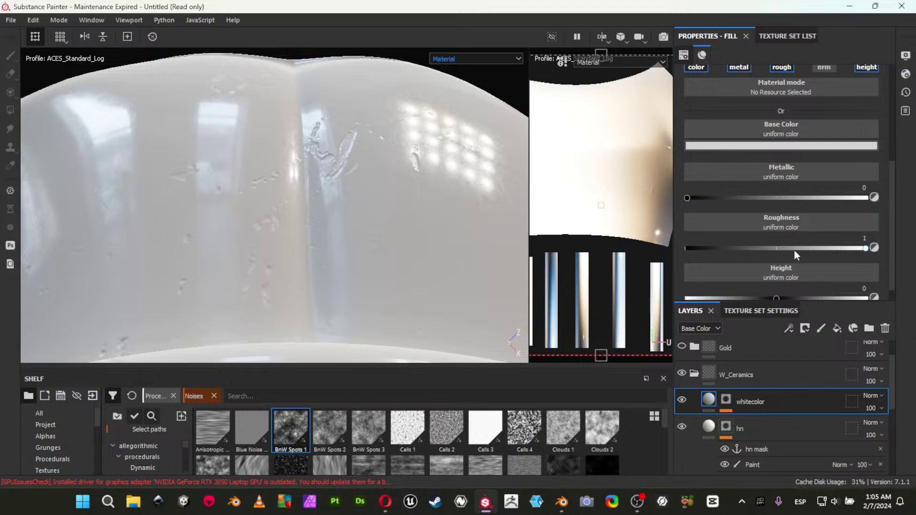
{"action": "scroll", "coordinate": [773, 258], "scroll_direction": "down", "scroll_amount": 1}
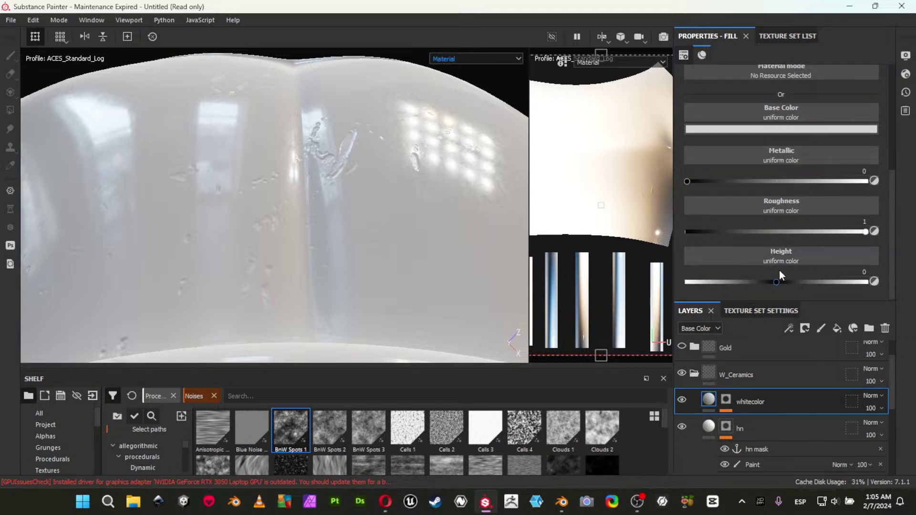
{"action": "mouse_move", "coordinate": [783, 282]}
{"action": "left_mouse_down"}
{"action": "mouse_move", "coordinate": [792, 283]}
{"action": "mouse_move", "coordinate": [772, 279]}
{"action": "left_mouse_up"}
{"action": "key", "text": "ctrl+z"}
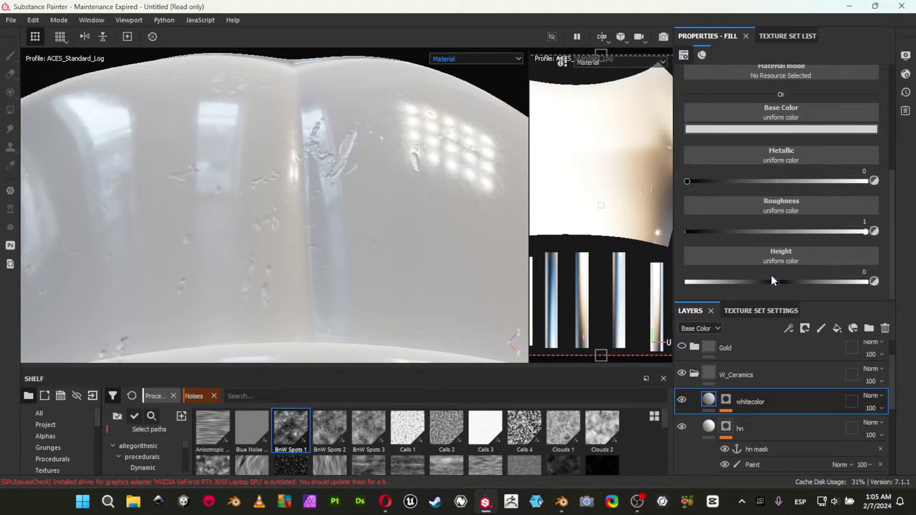
Remove the BnW Spots 1 fill from the whitecolor mask and add an anchor point to that mask.
{"action": "left_click", "coordinate": [726, 401]}
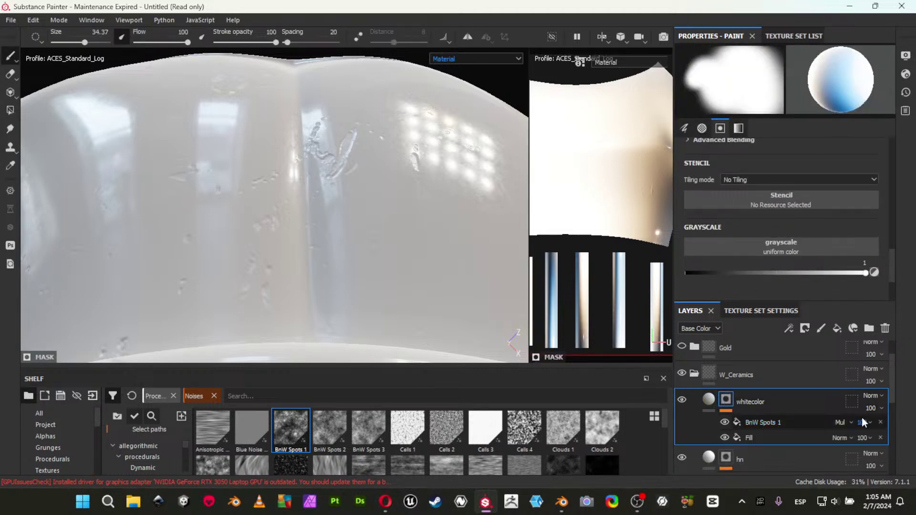
{"action": "left_click", "coordinate": [881, 422]}
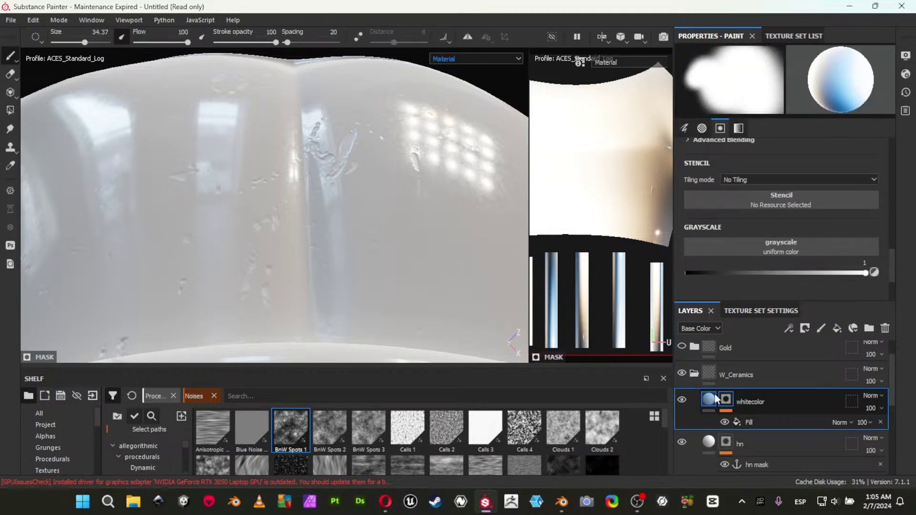
{"action": "right_click", "coordinate": [727, 402]}
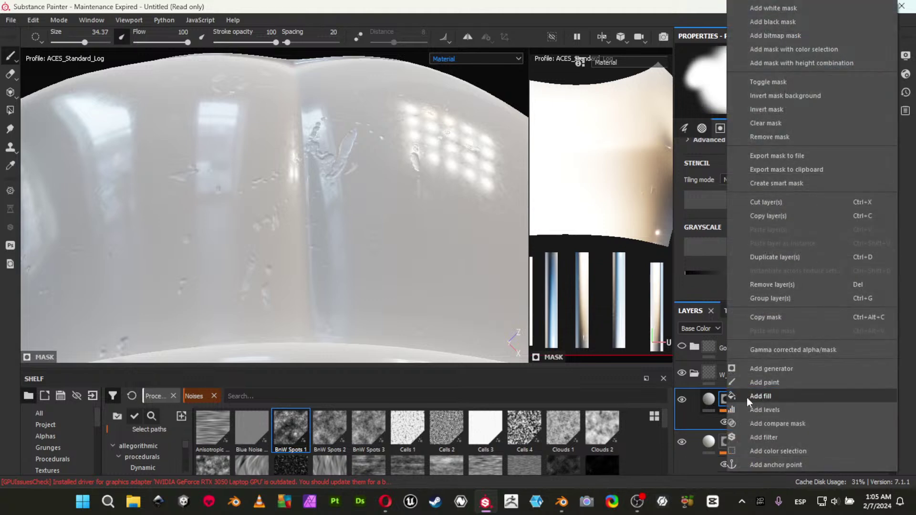
{"action": "left_click", "coordinate": [787, 466]}
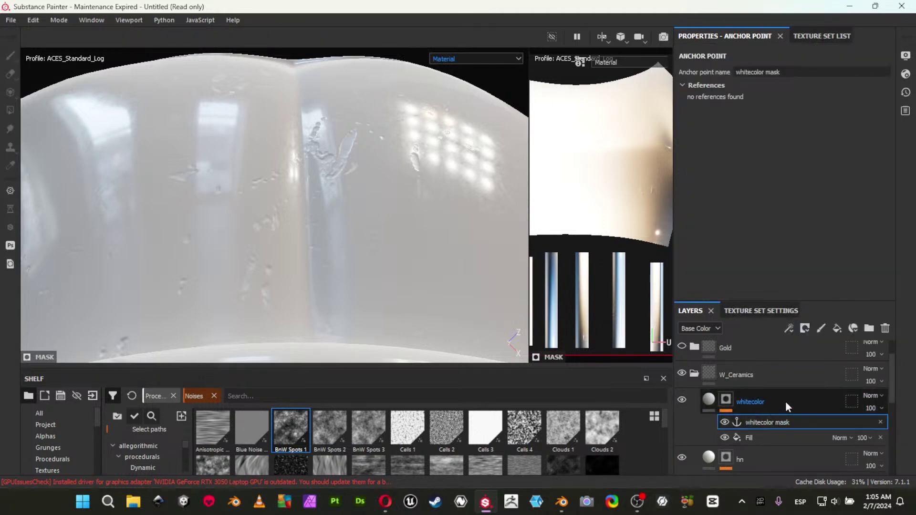
Create a new fill layer above whitecolor and turn off whitecolor's height channel, leaving color, metal and rough enabled.
{"action": "left_click", "coordinate": [839, 329]}
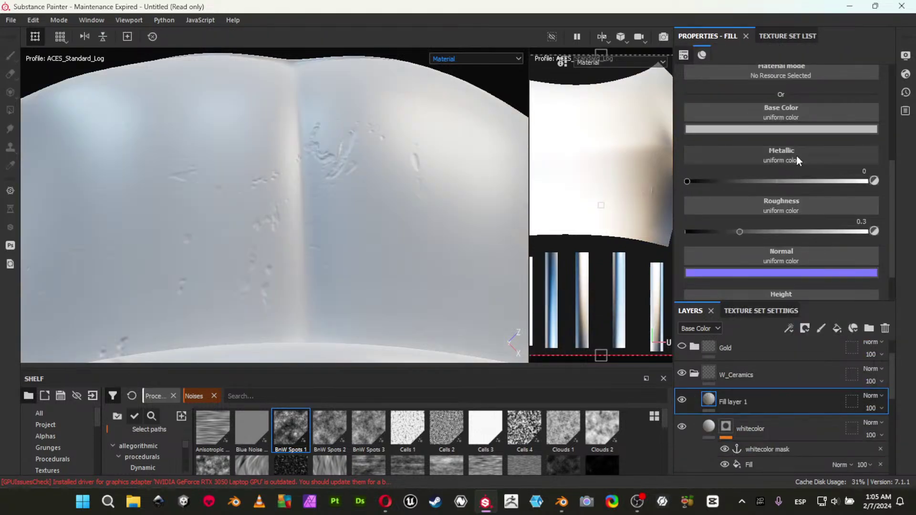
{"action": "left_click", "coordinate": [711, 426]}
{"action": "scroll", "coordinate": [809, 106], "scroll_direction": "up", "scroll_amount": 3}
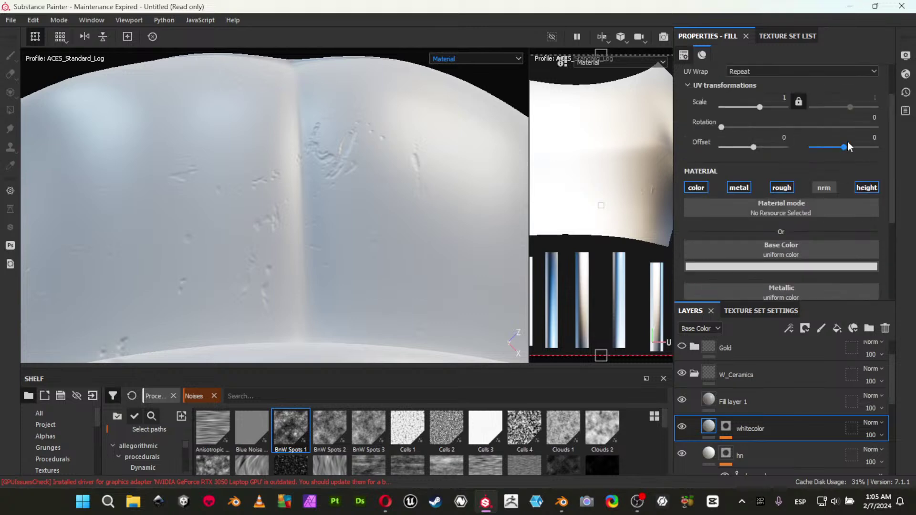
{"action": "left_click", "coordinate": [776, 189]}
{"action": "left_click", "coordinate": [744, 186]}
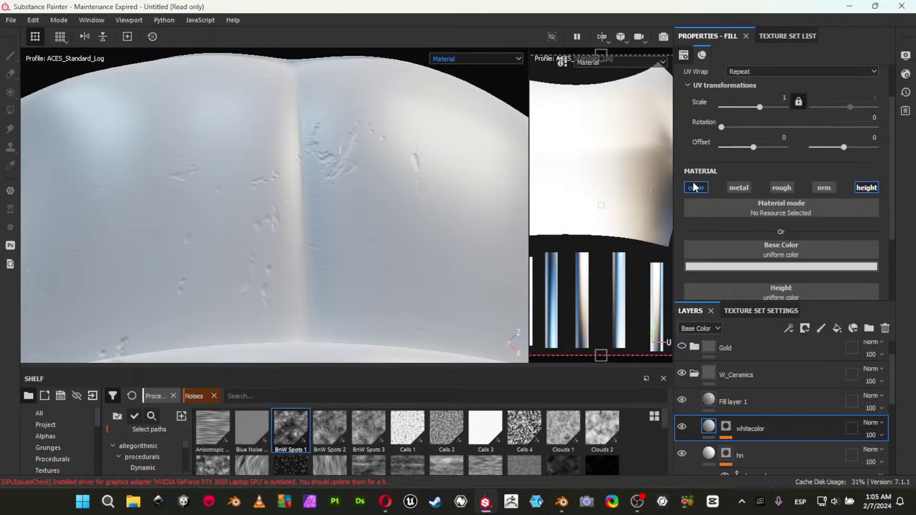
{"action": "left_click", "coordinate": [779, 187]}
{"action": "left_click", "coordinate": [740, 187]}
{"action": "left_click", "coordinate": [866, 187]}
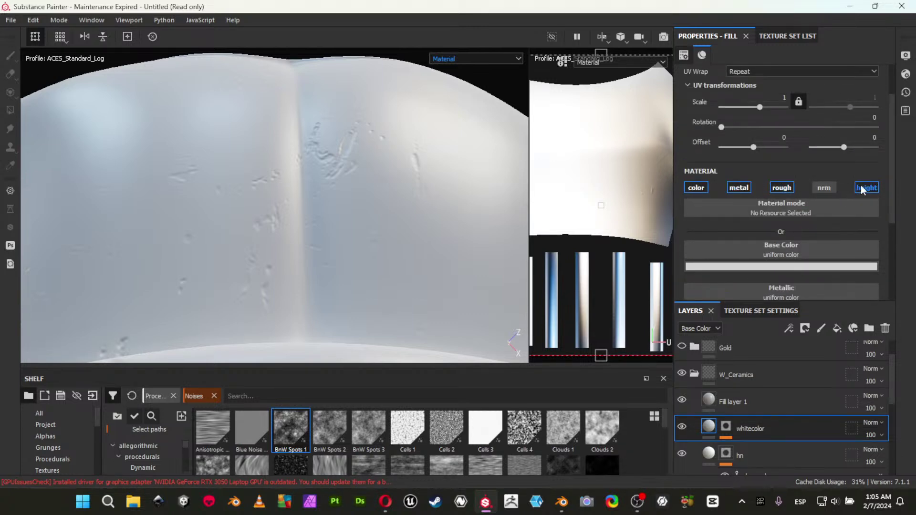
Limit the new fill layer to the height channel by disabling color, metal, rough and nrm.
{"action": "left_click", "coordinate": [717, 403]}
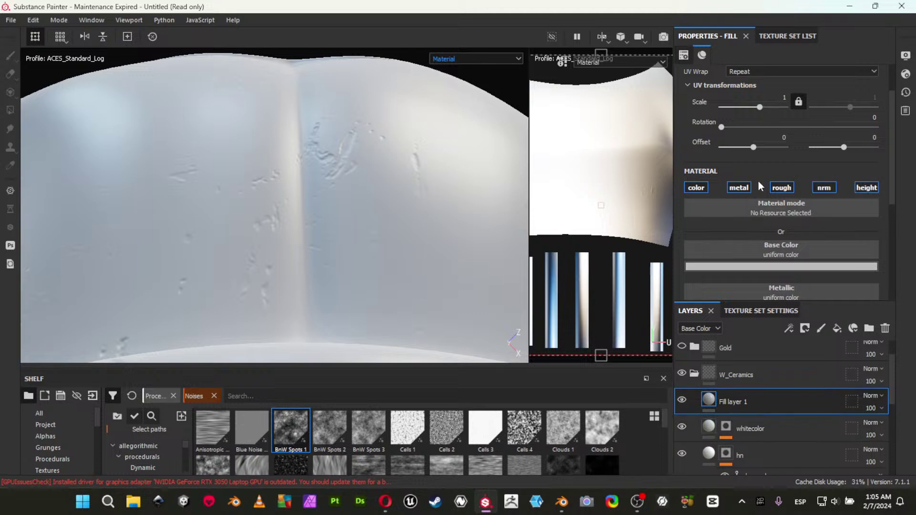
{"action": "left_click", "coordinate": [790, 189]}
{"action": "left_click", "coordinate": [738, 188]}
{"action": "left_click", "coordinate": [834, 189]}
{"action": "left_click", "coordinate": [704, 190]}
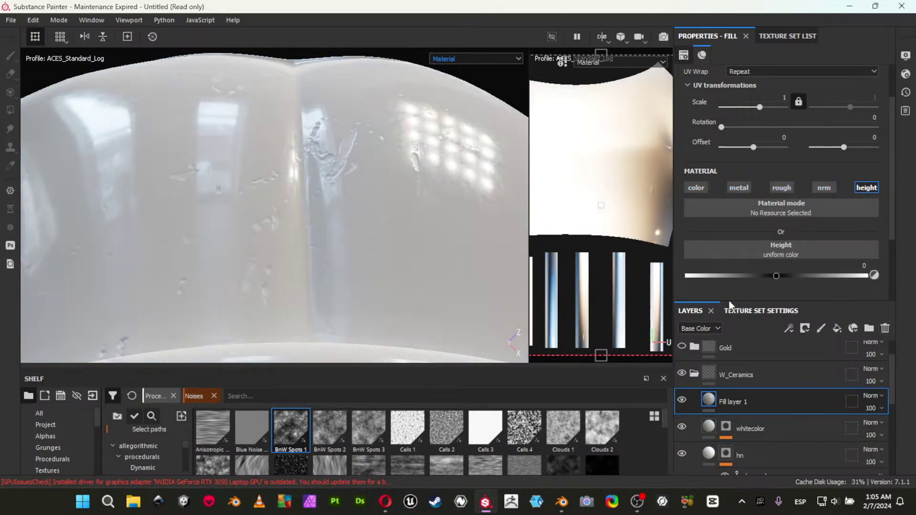
Check the anchor point used by the whitecolor mask's fill and try adding a black mask to Fill layer 1.
{"action": "left_click", "coordinate": [726, 428]}
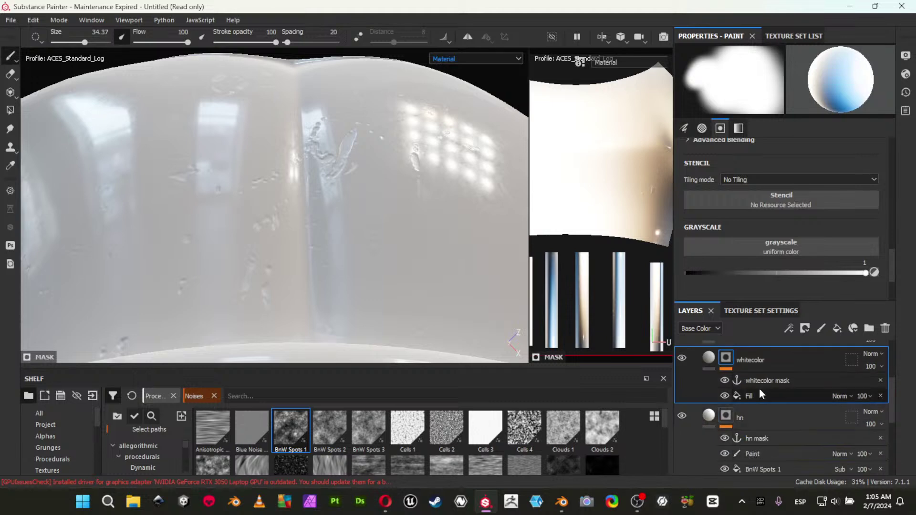
{"action": "left_click", "coordinate": [750, 394]}
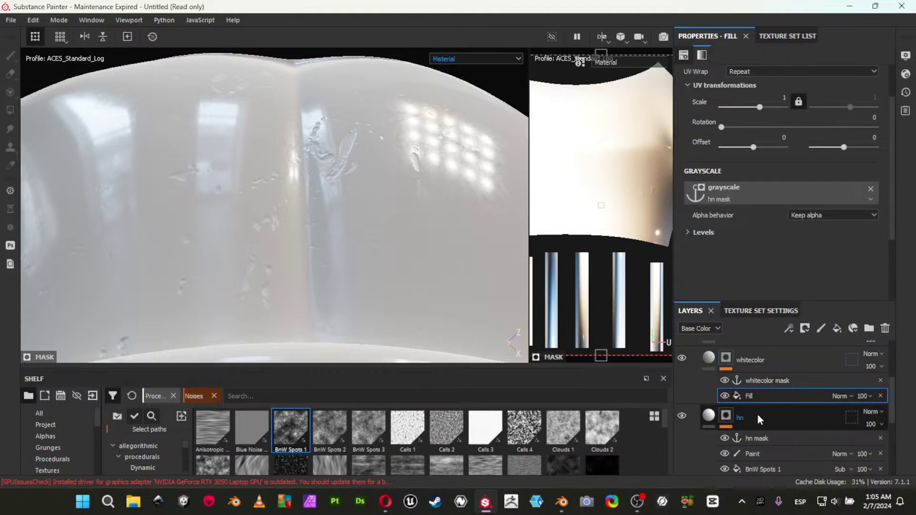
{"action": "scroll", "coordinate": [762, 392], "scroll_direction": "down", "scroll_amount": 2}
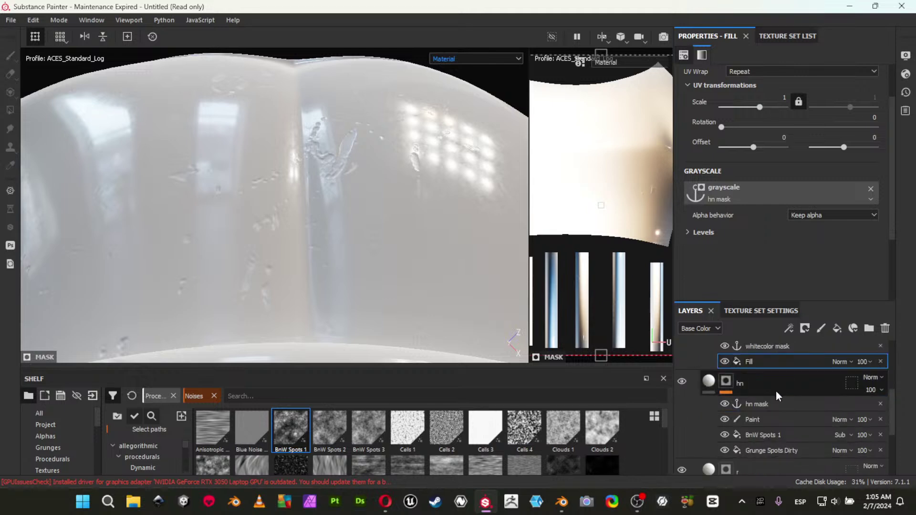
{"action": "scroll", "coordinate": [758, 398], "scroll_direction": "up", "scroll_amount": 3}
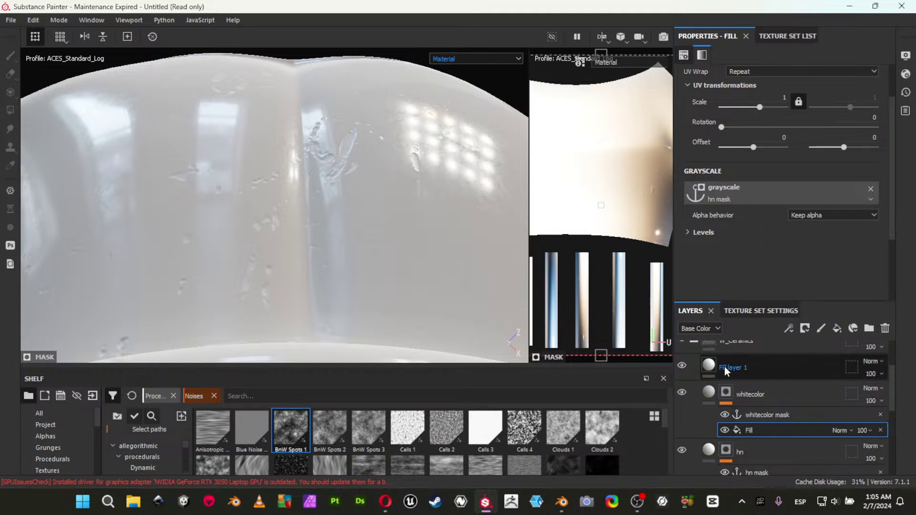
{"action": "left_click", "coordinate": [712, 366]}
{"action": "right_click", "coordinate": [712, 366]}
{"action": "left_click", "coordinate": [789, 24]}
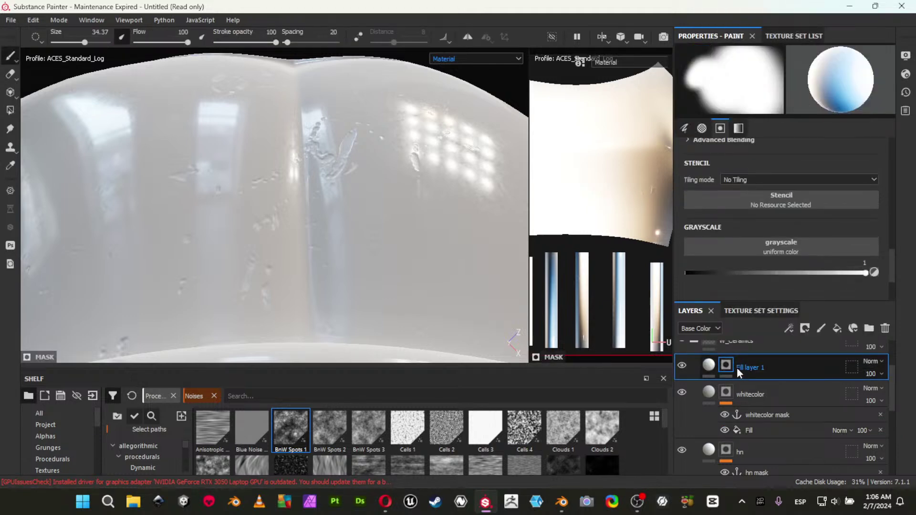
Try driving Fill layer 1's mask with a fill that references the hn mask anchor point.
{"action": "right_click", "coordinate": [726, 367]}
{"action": "left_click", "coordinate": [794, 399]}
{"action": "left_click", "coordinate": [844, 197]}
{"action": "left_click", "coordinate": [842, 209]}
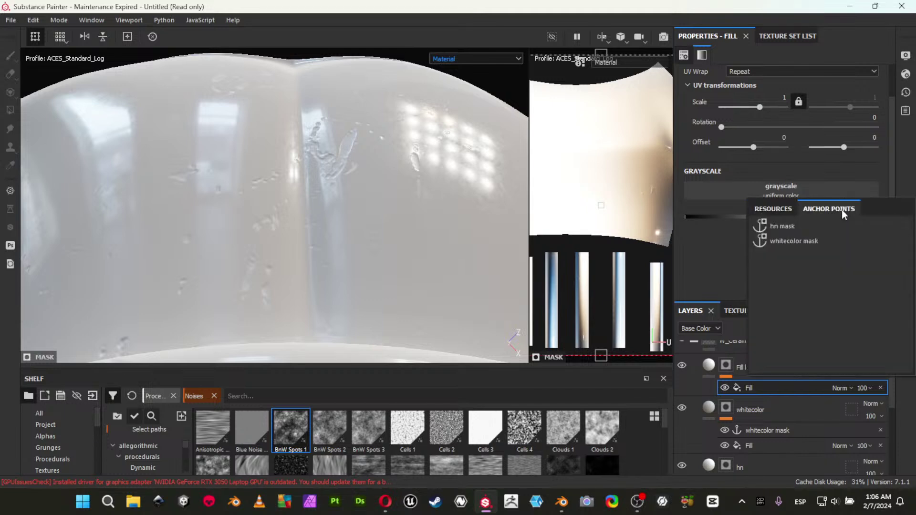
{"action": "left_click", "coordinate": [785, 226]}
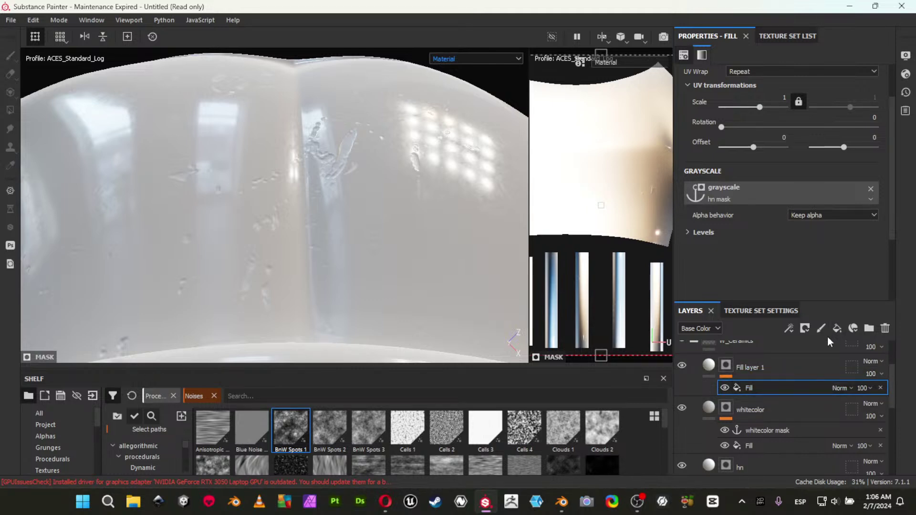
Delete Fill layer 1 and remove the anchor point from the whitecolor mask.
{"action": "left_click", "coordinate": [881, 389]}
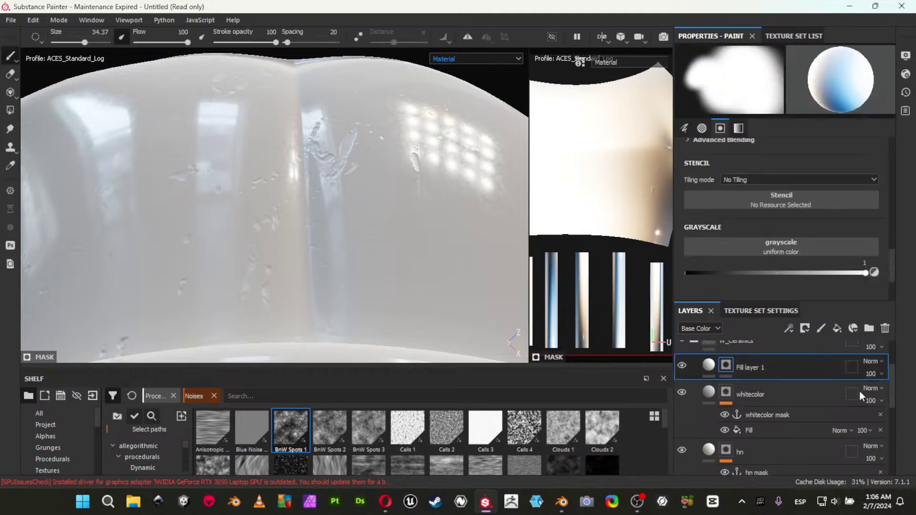
{"action": "left_click", "coordinate": [756, 365]}
{"action": "left_click", "coordinate": [885, 329]}
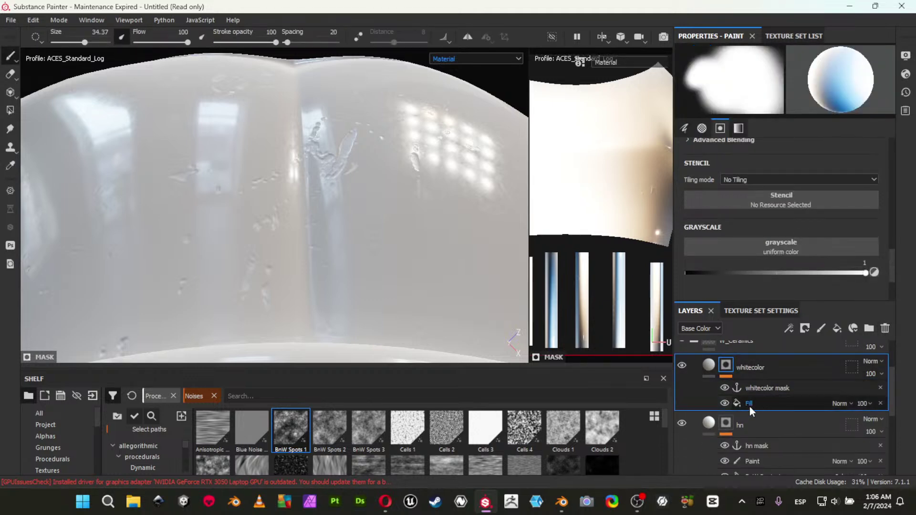
{"action": "left_click", "coordinate": [881, 387]}
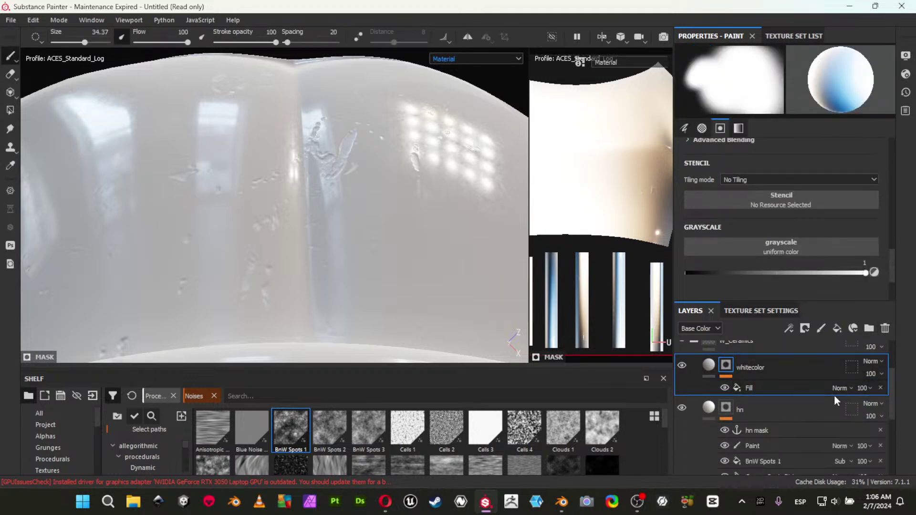
Add another fill to the whitecolor mask and assign the BnW Spots 1 noise as its grayscale.
{"action": "left_click", "coordinate": [761, 387]}
{"action": "right_click", "coordinate": [729, 367]}
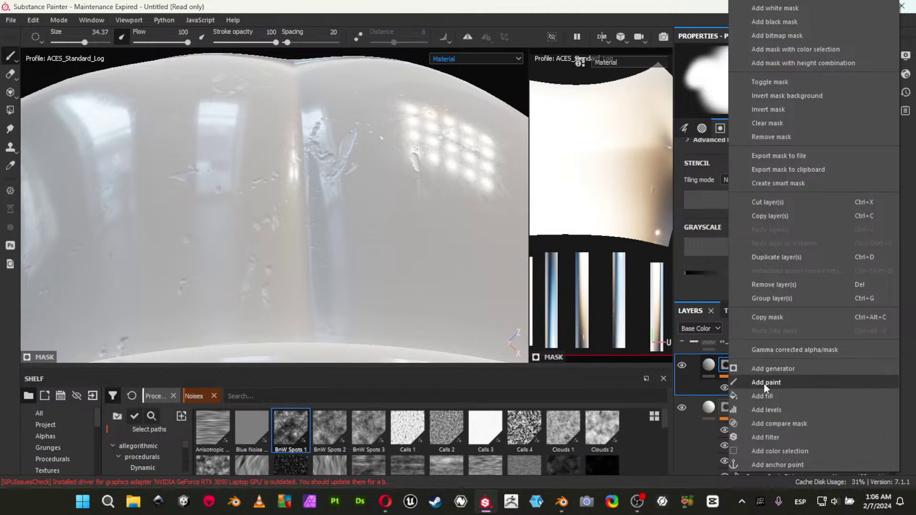
{"action": "left_click", "coordinate": [777, 396]}
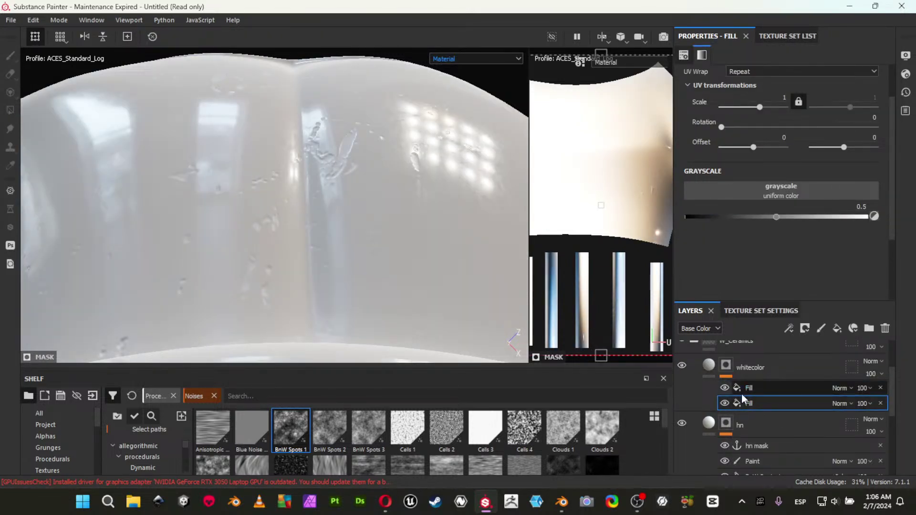
{"action": "left_click", "coordinate": [779, 189]}
{"action": "left_click_drag", "start_coordinate": [281, 441], "coordinate": [817, 194]}
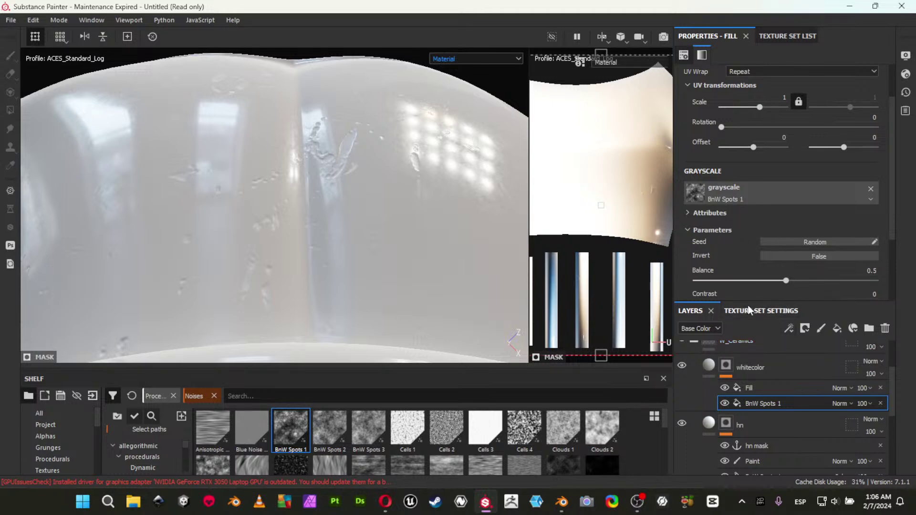
Enable the whitecolor layer's height channel and set its height to -0.1473.
{"action": "left_click", "coordinate": [710, 370]}
{"action": "left_click", "coordinate": [869, 189]}
{"action": "scroll", "coordinate": [835, 227], "scroll_direction": "down", "scroll_amount": 5}
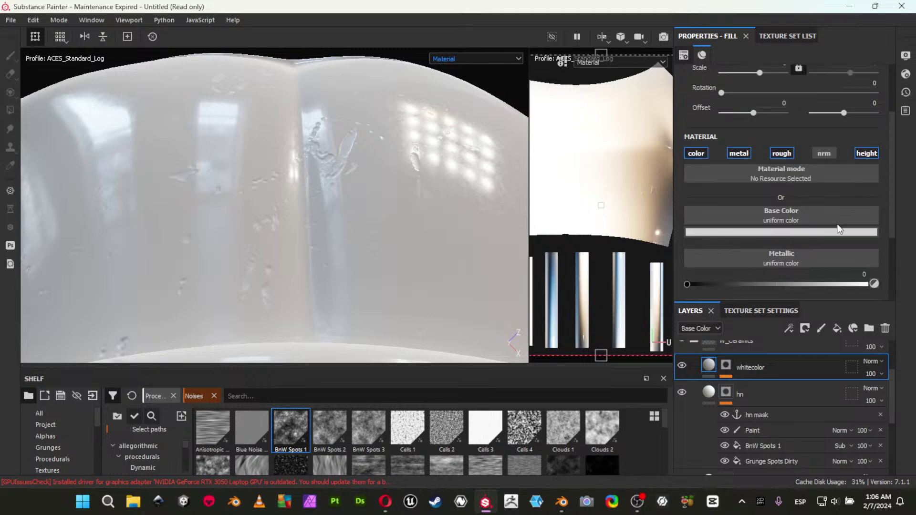
{"action": "left_click_drag", "start_coordinate": [774, 280], "coordinate": [762, 279]}
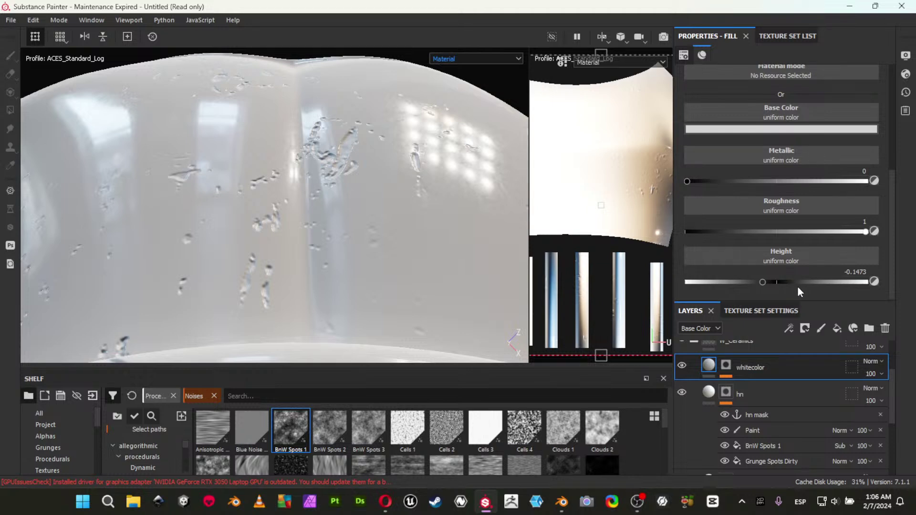
Switch the BnW Spots 1 fill in the whitecolor mask to tri-planar projection.
{"action": "left_click", "coordinate": [728, 366]}
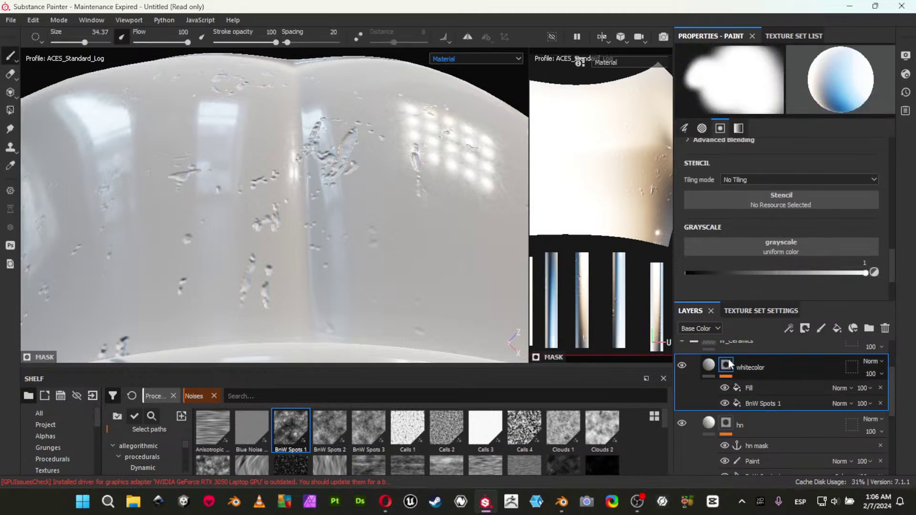
{"action": "left_click", "coordinate": [761, 403]}
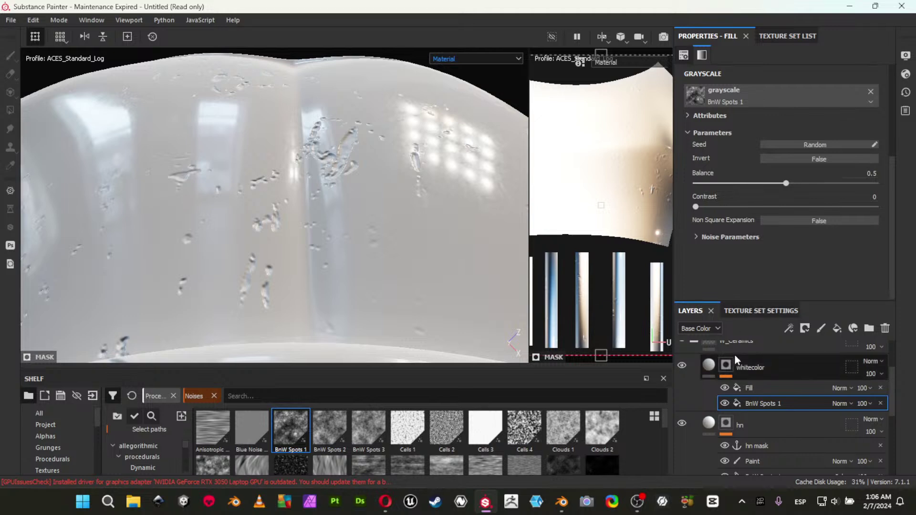
{"action": "scroll", "coordinate": [790, 143], "scroll_direction": "up", "scroll_amount": 2}
{"action": "scroll", "coordinate": [749, 120], "scroll_direction": "up", "scroll_amount": 2}
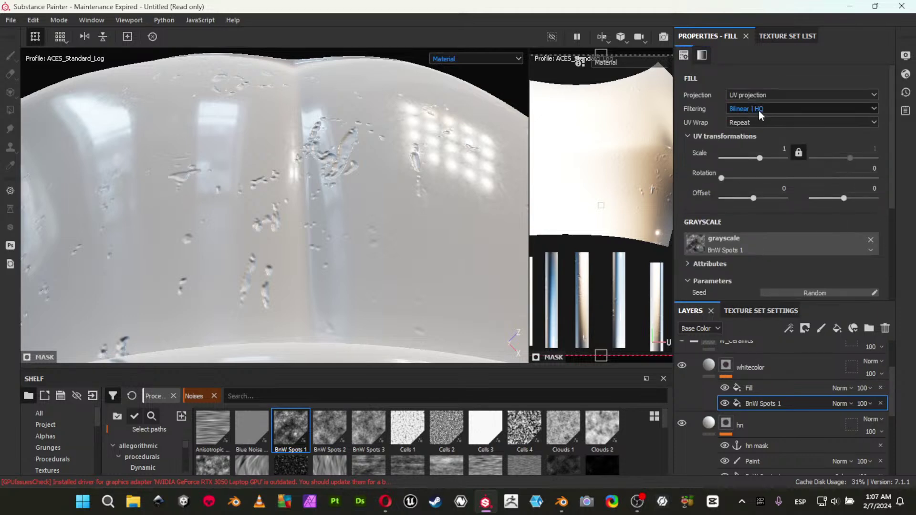
{"action": "left_click", "coordinate": [756, 95]}
{"action": "left_click", "coordinate": [753, 117]}
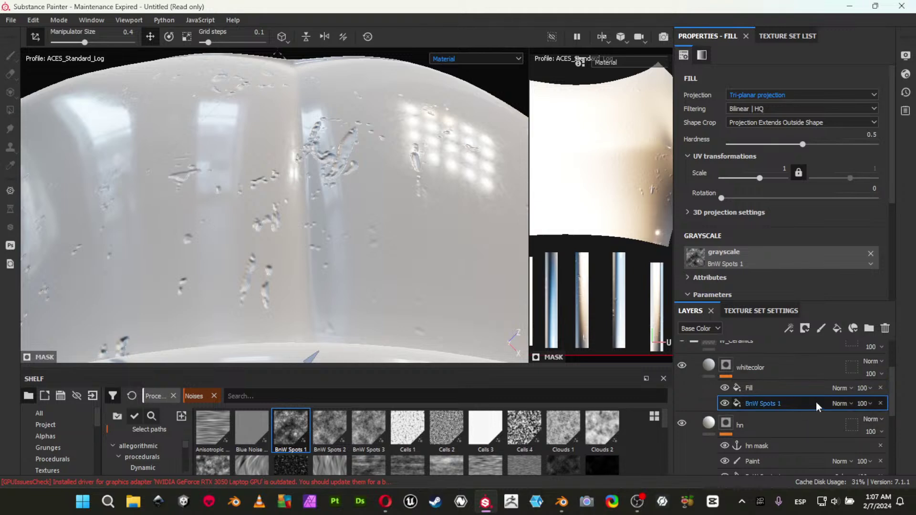
Try Subtract on the whitecolor mask's anchor-driven fill, then set its blend mode to Inverse Subtract.
{"action": "left_click", "coordinate": [841, 388]}
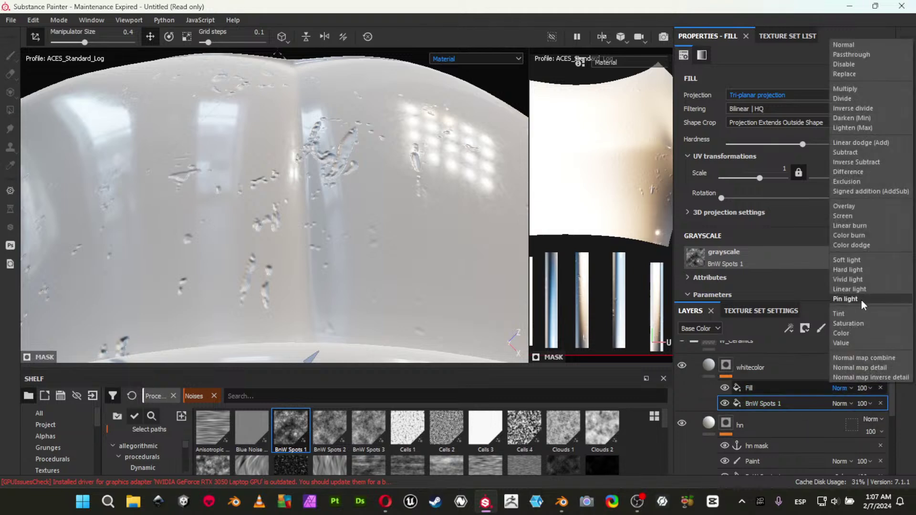
{"action": "left_click", "coordinate": [853, 153]}
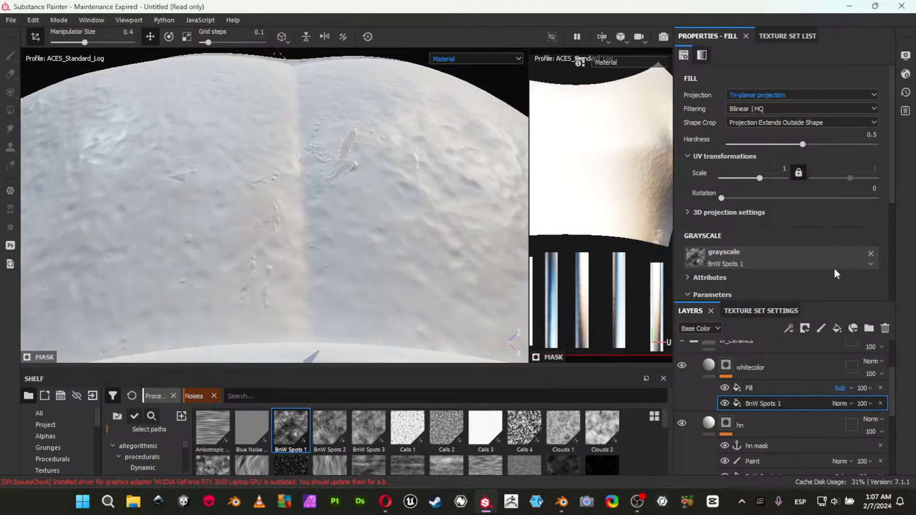
{"action": "left_click", "coordinate": [840, 388]}
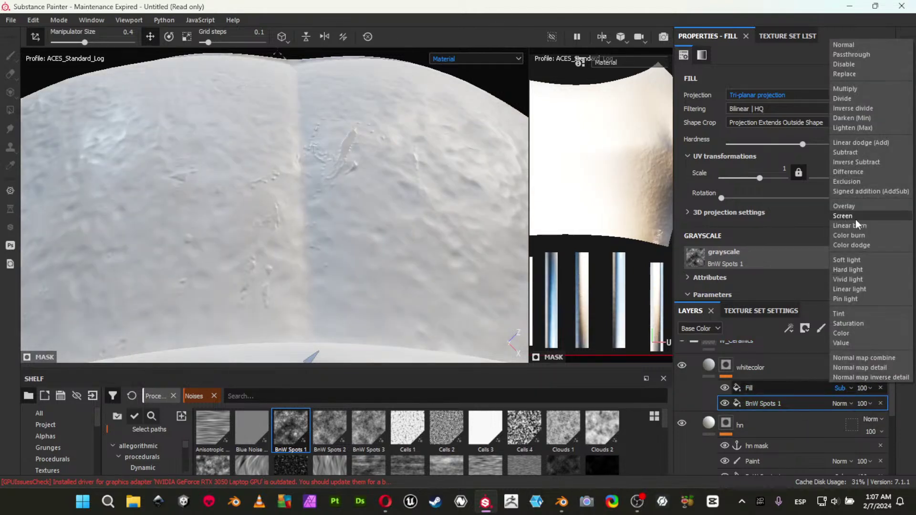
{"action": "left_click", "coordinate": [856, 163]}
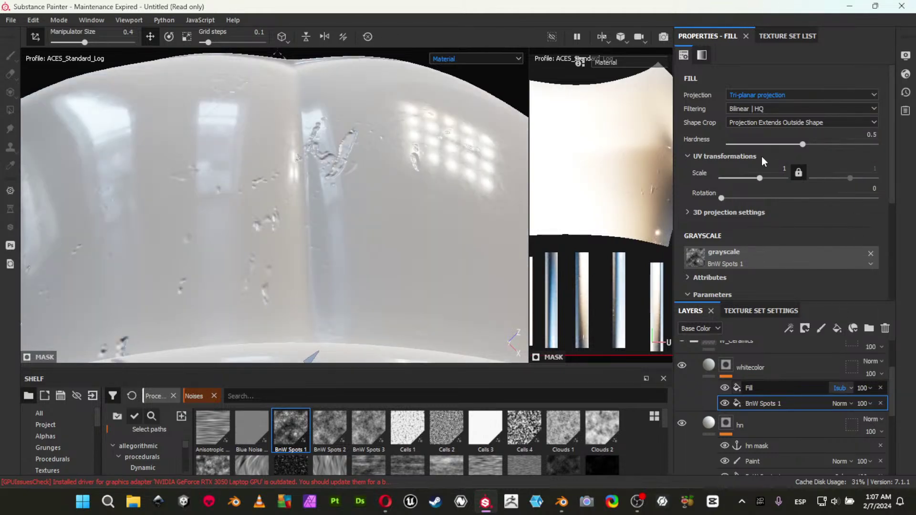
Set the BnW Spots 1 fill's UV scale to 4 and its noise scale to 8.
{"action": "left_click", "coordinate": [771, 167]}
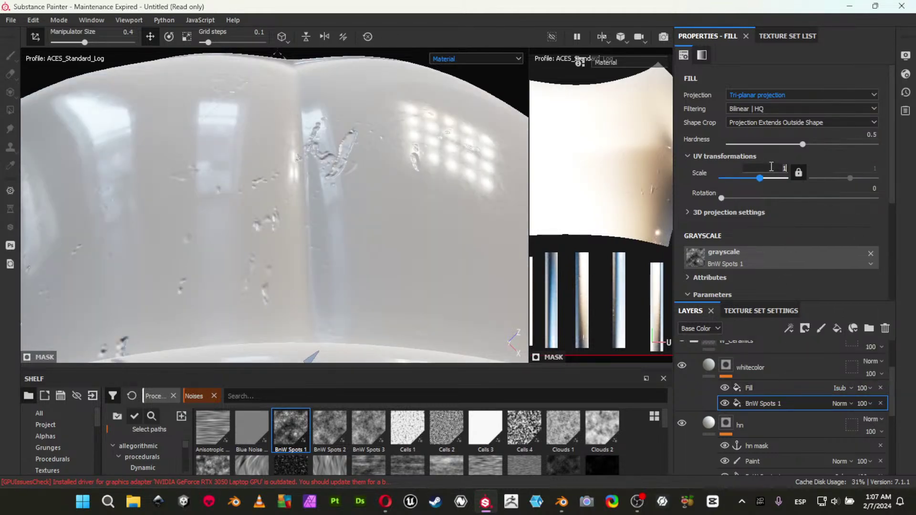
{"action": "type", "text": "4"}
{"action": "key", "text": "Return"}
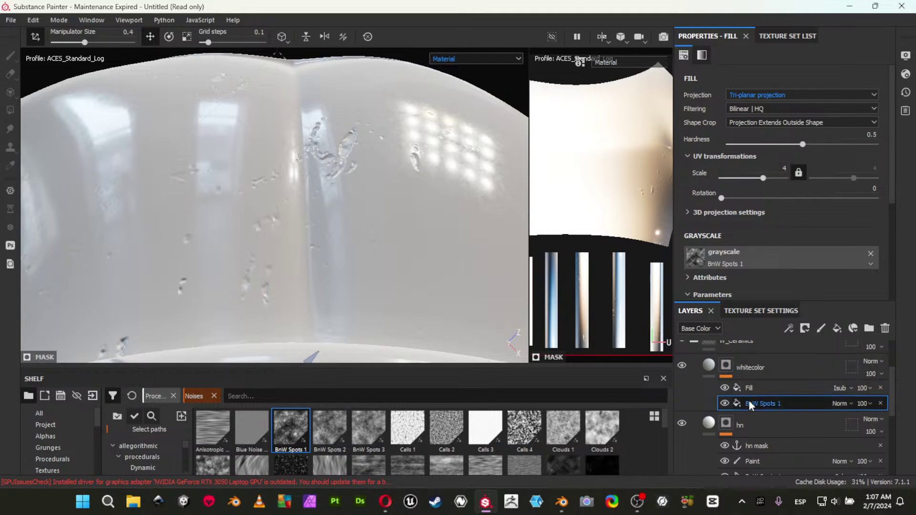
{"action": "scroll", "coordinate": [788, 225], "scroll_direction": "down", "scroll_amount": 5}
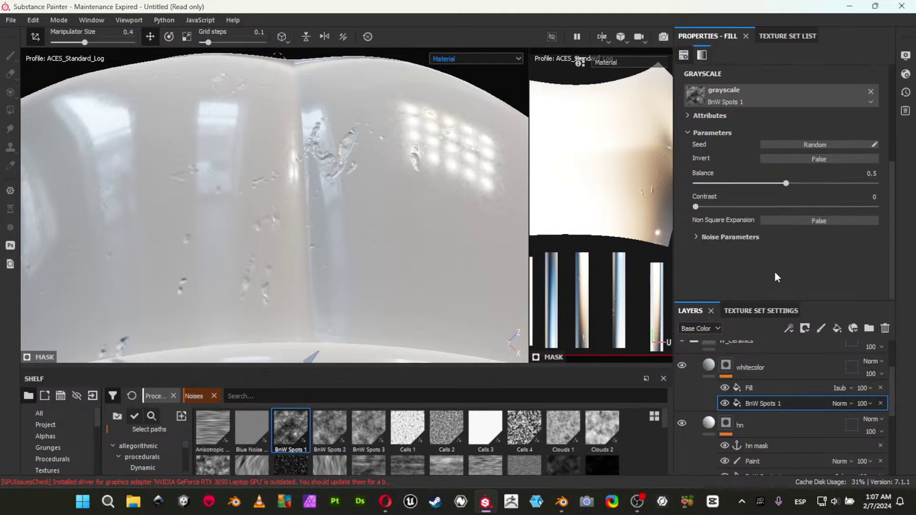
{"action": "left_click", "coordinate": [737, 239]}
{"action": "left_click_drag", "start_coordinate": [706, 258], "coordinate": [915, 270]}
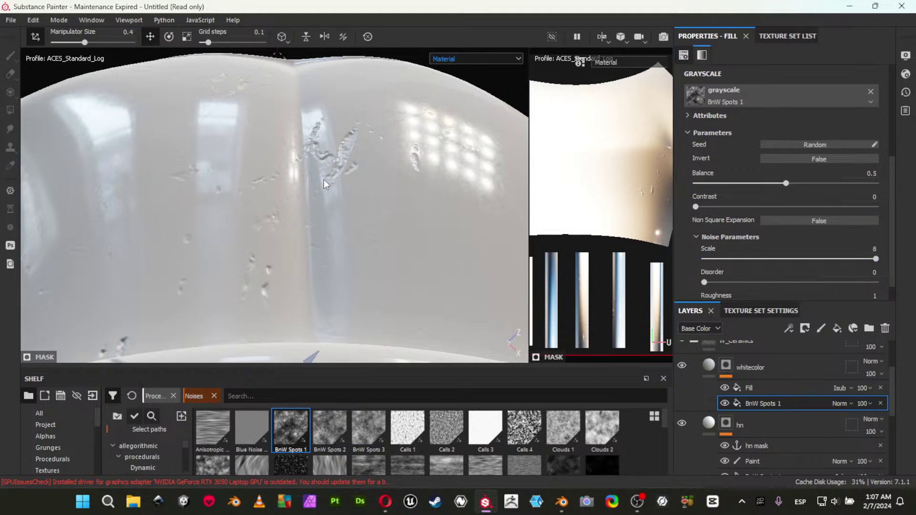
{"action": "key", "text": "Tab"}
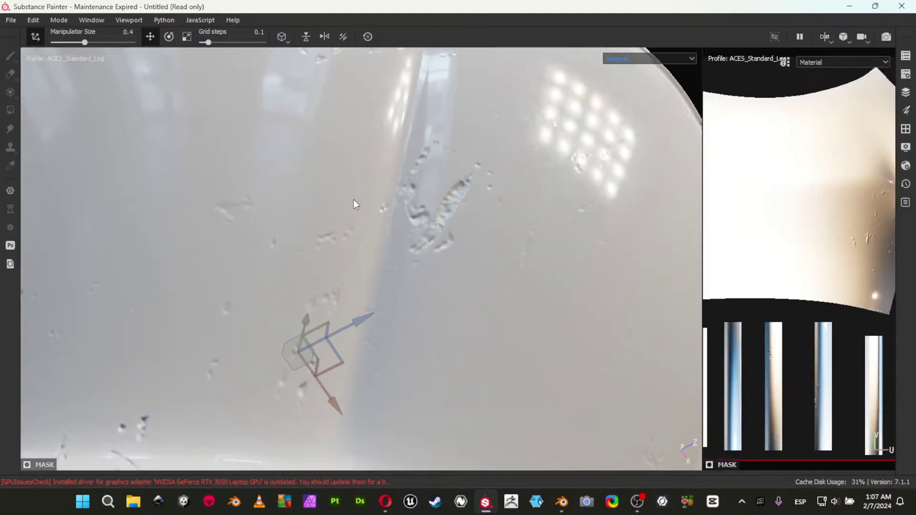
{"action": "key", "text": "Tab"}
Raise the base_ceramic_m texture set size to 4096 and examine the chip detail up close.
{"action": "left_click", "coordinate": [764, 311]}
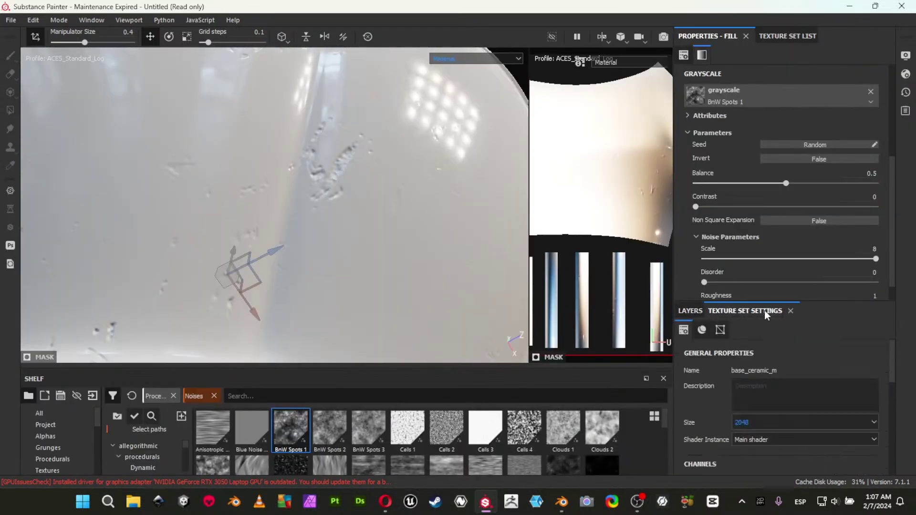
{"action": "left_click", "coordinate": [760, 422]}
{"action": "left_click", "coordinate": [760, 473]}
{"action": "key", "text": "Tab"}
{"action": "scroll", "coordinate": [583, 264], "scroll_direction": "up", "scroll_amount": 3}
{"action": "left_click_drag", "start_coordinate": [583, 265], "coordinate": [537, 251], "text": "alt"}
{"action": "middle_click_drag", "start_coordinate": [537, 251], "coordinate": [563, 237], "text": "alt"}
{"action": "right_click_drag", "start_coordinate": [472, 221], "coordinate": [406, 264], "text": "alt"}
{"action": "left_click_drag", "start_coordinate": [405, 264], "coordinate": [434, 246], "text": "alt"}
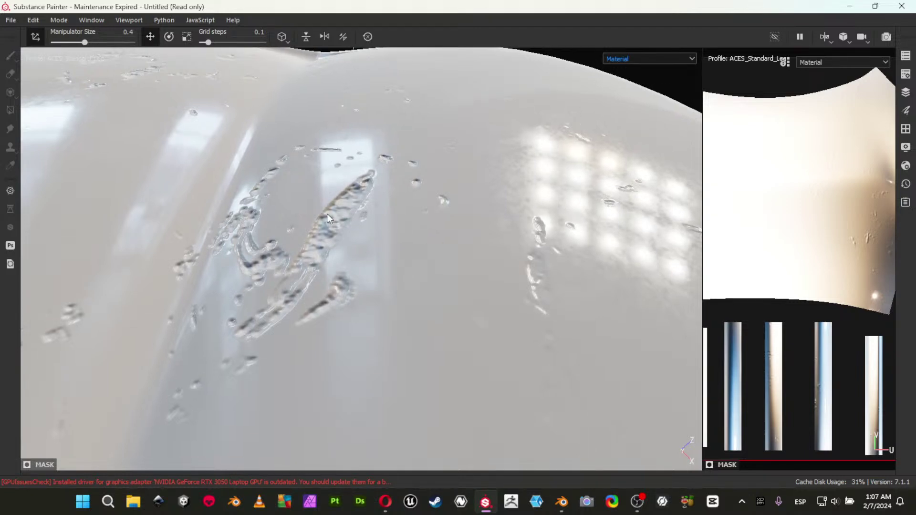
Return the base_ceramic_m texture set size to 2048.
{"action": "key", "text": "Tab"}
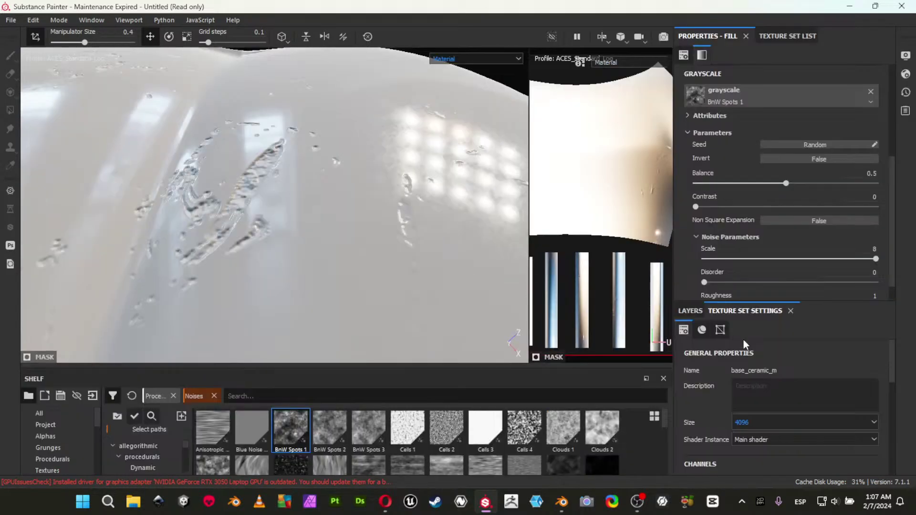
{"action": "left_click", "coordinate": [754, 422]}
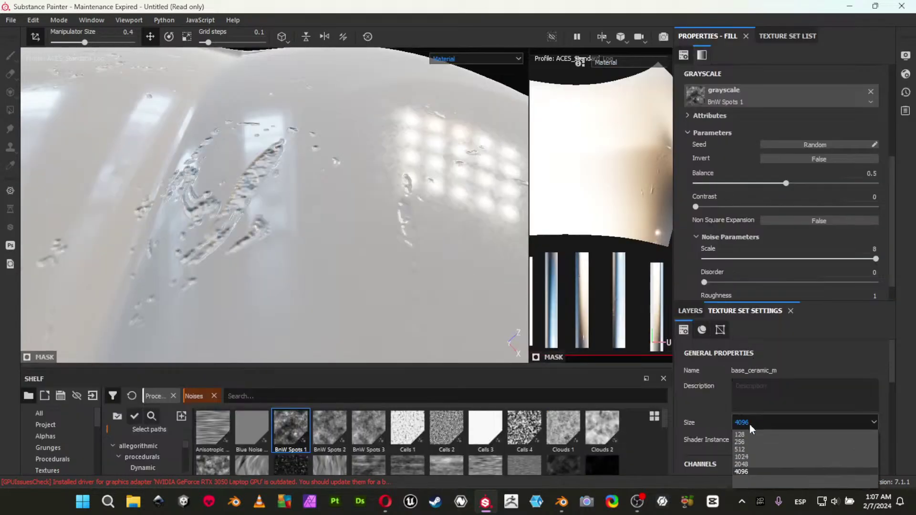
{"action": "left_click", "coordinate": [752, 463]}
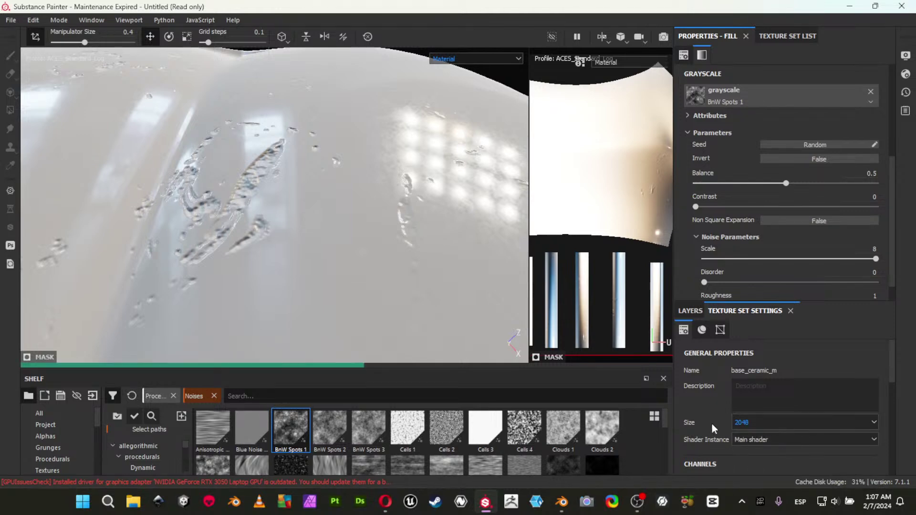
Set the hn fill layer's Height to -0.05 and examine the chips around the teapot's body and base.
{"action": "left_click", "coordinate": [689, 311]}
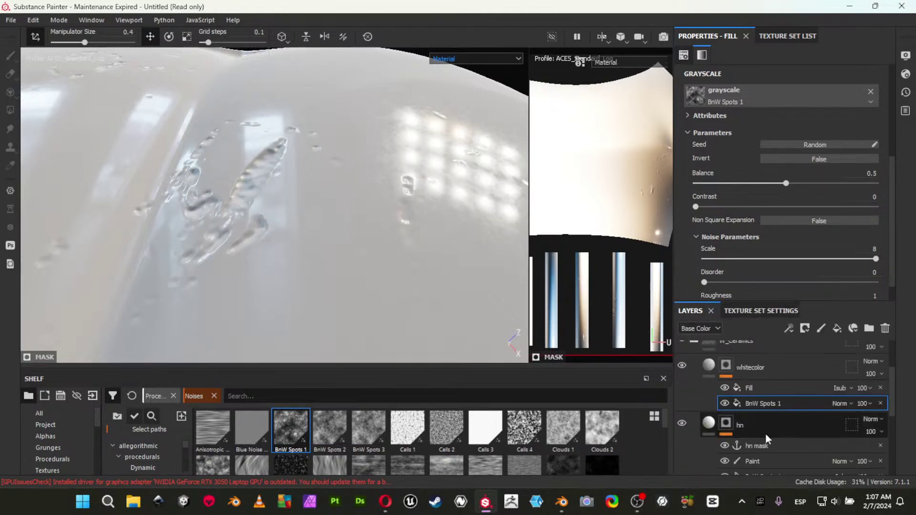
{"action": "left_click", "coordinate": [710, 370]}
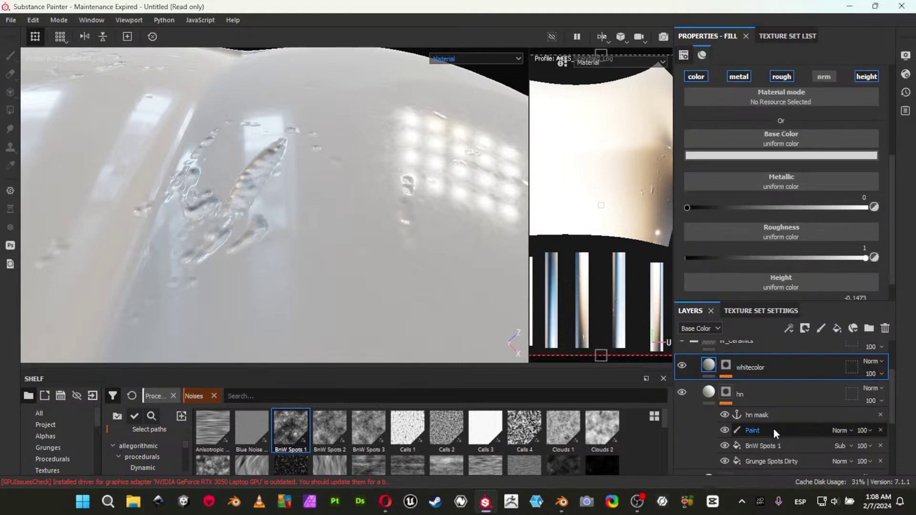
{"action": "left_click", "coordinate": [710, 398]}
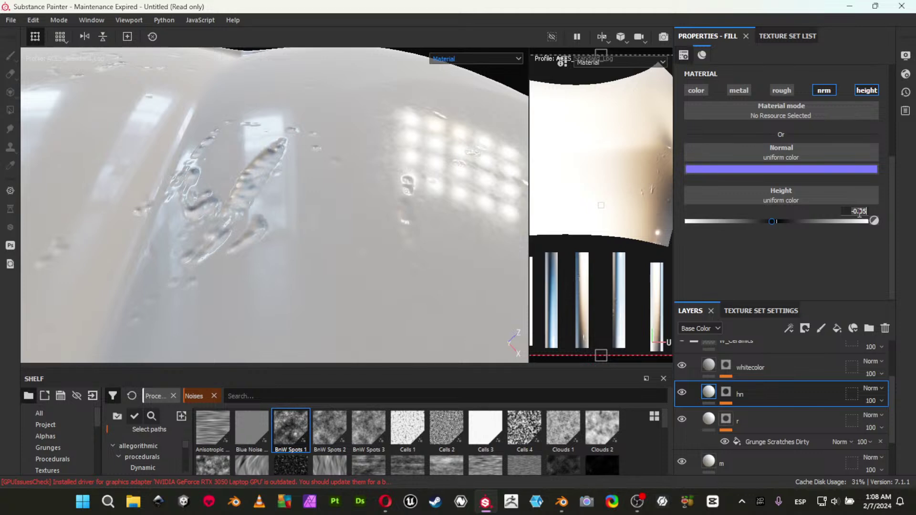
{"action": "key", "text": "Return"}
{"action": "right_click_drag", "start_coordinate": [440, 159], "coordinate": [257, 125], "text": "alt"}
{"action": "left_click_drag", "start_coordinate": [374, 202], "coordinate": [329, 235], "text": "alt"}
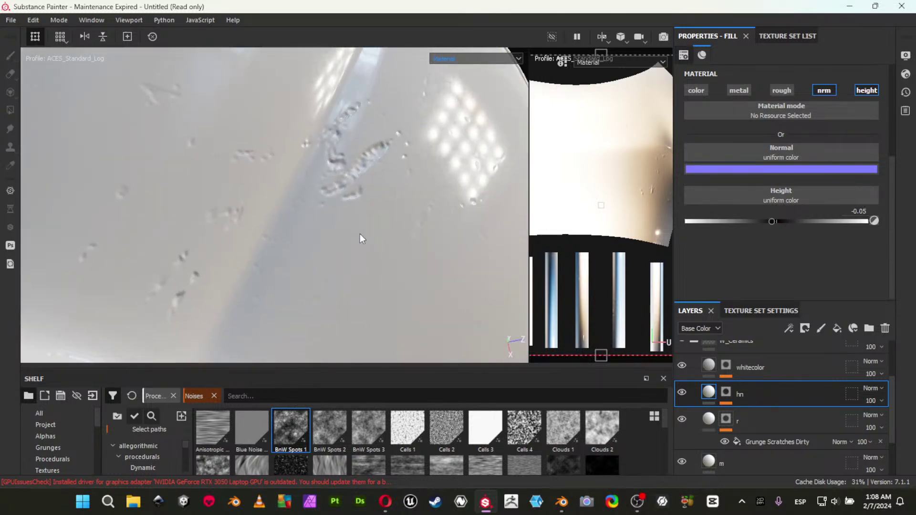
{"action": "right_click_drag", "start_coordinate": [329, 234], "coordinate": [283, 200], "text": "alt"}
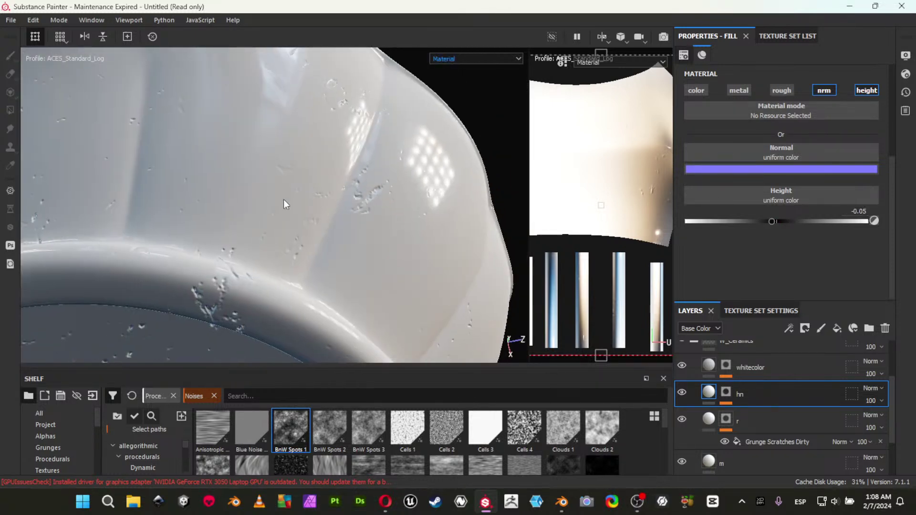
{"action": "mouse_move", "coordinate": [283, 200]}
{"action": "left_mouse_down", "text": "alt"}
{"action": "mouse_move", "coordinate": [290, 145]}
{"action": "mouse_move", "coordinate": [319, 256]}
{"action": "mouse_move", "coordinate": [372, 257]}
{"action": "mouse_move", "coordinate": [337, 151]}
{"action": "left_mouse_up", "text": "alt"}
{"action": "middle_click_drag", "start_coordinate": [434, 262], "coordinate": [429, 127], "text": "alt"}
Paint black in the hn mask's Paint effect to remove the chips from the teapot's underside.
{"action": "left_click", "coordinate": [726, 392]}
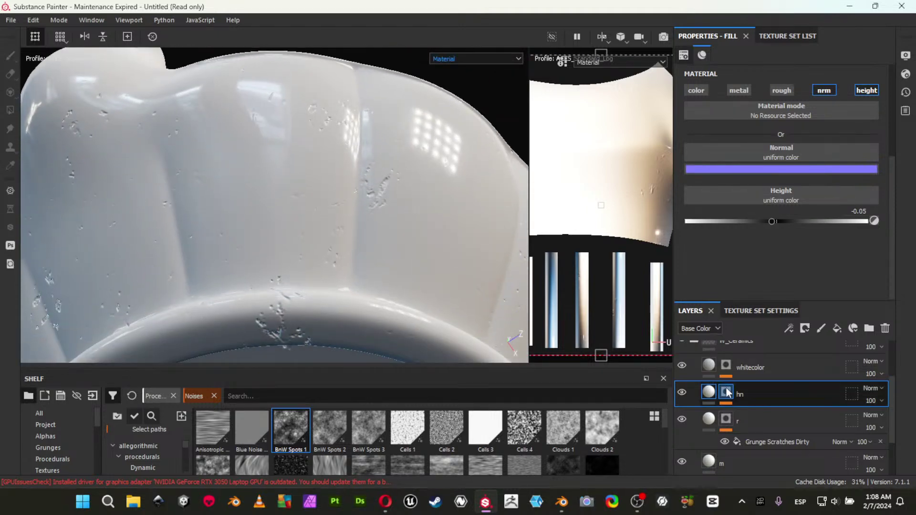
{"action": "left_click", "coordinate": [746, 430]}
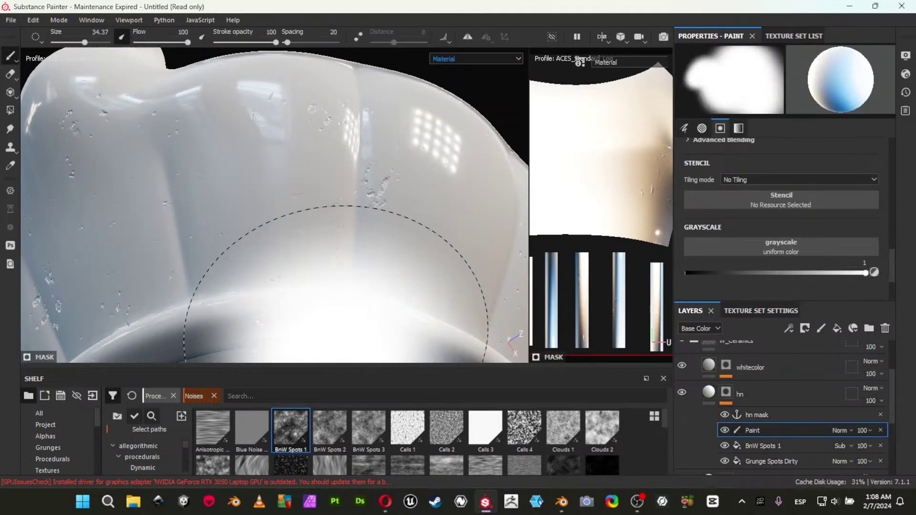
{"action": "key", "text": "x"}
{"action": "left_click_drag", "start_coordinate": [377, 329], "coordinate": [390, 155], "text": "alt"}
{"action": "right_click_drag", "start_coordinate": [389, 155], "coordinate": [287, 148], "text": "alt"}
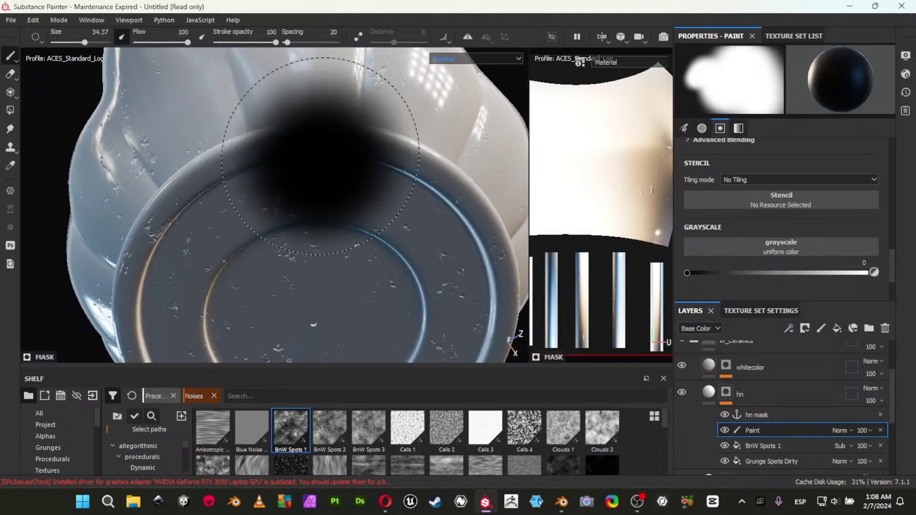
{"action": "left_click_drag", "start_coordinate": [287, 148], "coordinate": [340, 183], "text": "alt"}
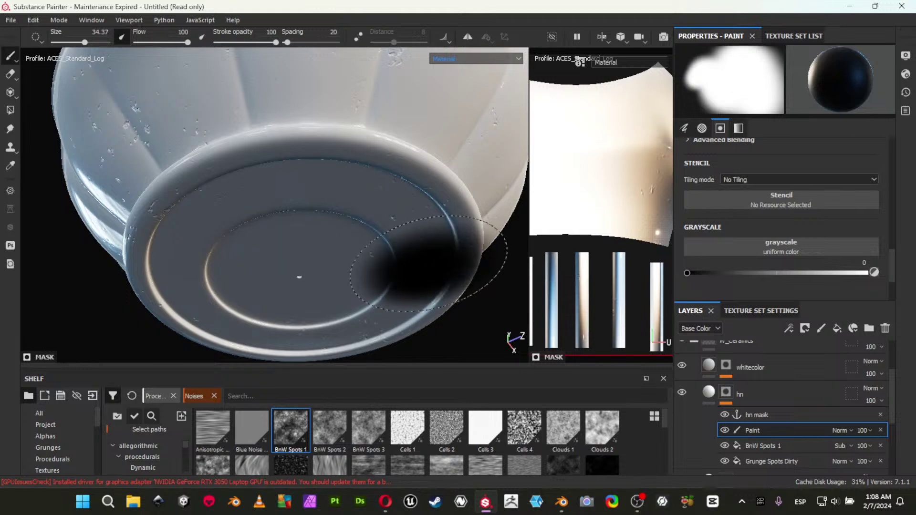
{"action": "mouse_move", "coordinate": [202, 188]}
{"action": "left_mouse_down", "text": "alt"}
{"action": "mouse_move", "coordinate": [260, 248]}
{"action": "mouse_move", "coordinate": [305, 266]}
{"action": "mouse_move", "coordinate": [403, 282]}
{"action": "left_mouse_up", "text": "alt"}
{"action": "right_click_drag", "start_coordinate": [342, 258], "coordinate": [272, 223], "text": "alt"}
{"action": "middle_click_drag", "start_coordinate": [280, 234], "coordinate": [221, 231], "text": "alt"}
{"action": "left_click_drag", "start_coordinate": [221, 231], "coordinate": [306, 210], "text": "alt"}
Set the brush size to 57.76 and flow to 21, and softly paint out chips around the teapot's body.
{"action": "right_click_drag", "start_coordinate": [298, 219], "coordinate": [334, 218], "text": "ctrl"}
{"action": "left_click", "coordinate": [146, 42]}
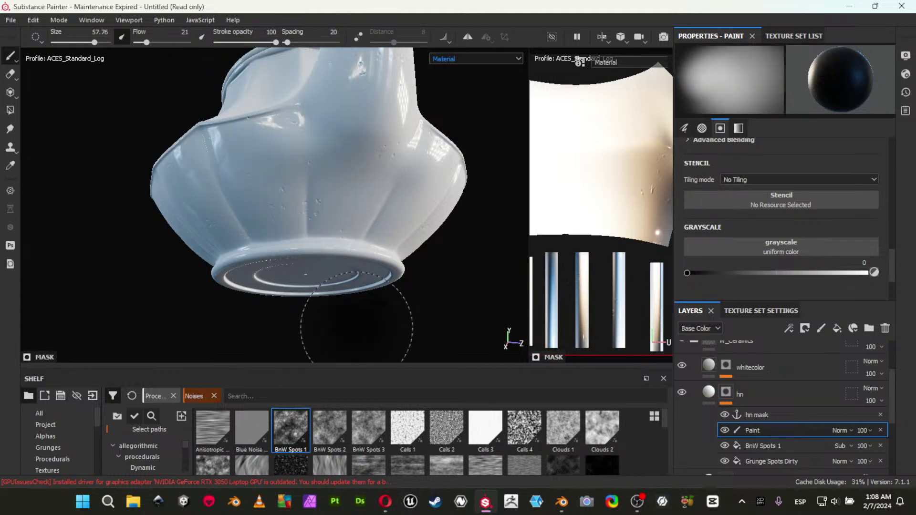
{"action": "middle_click_drag", "start_coordinate": [347, 231], "coordinate": [323, 370], "text": "alt"}
{"action": "left_click_drag", "start_coordinate": [305, 301], "coordinate": [394, 321], "text": "alt"}
{"action": "middle_click_drag", "start_coordinate": [133, 221], "coordinate": [303, 234], "text": "alt"}
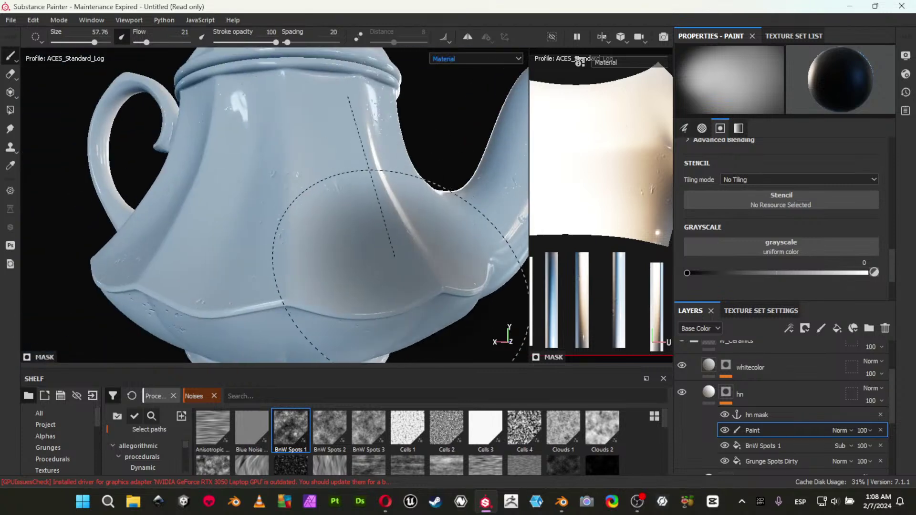
{"action": "right_click_drag", "start_coordinate": [405, 277], "coordinate": [362, 266], "text": "shift"}
{"action": "left_click_drag", "start_coordinate": [198, 292], "coordinate": [251, 280], "text": "alt"}
{"action": "middle_click_drag", "start_coordinate": [252, 281], "coordinate": [301, 218], "text": "alt"}
{"action": "left_click_drag", "start_coordinate": [302, 219], "coordinate": [311, 190], "text": "alt"}
{"action": "right_click_drag", "start_coordinate": [311, 190], "coordinate": [219, 188], "text": "alt"}
{"action": "left_click_drag", "start_coordinate": [219, 188], "coordinate": [231, 159], "text": "alt"}
Reduce the brush size to 41.45 and fade the chips on the lower body and around the handle.
{"action": "right_click_drag", "start_coordinate": [309, 133], "coordinate": [284, 134], "text": "ctrl"}
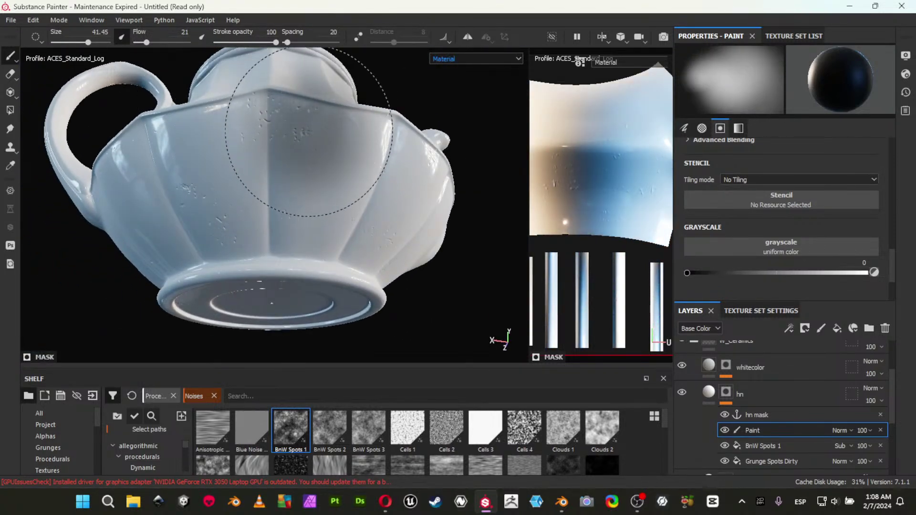
{"action": "mouse_move", "coordinate": [237, 115]}
{"action": "left_mouse_down", "text": "alt"}
{"action": "mouse_move", "coordinate": [250, 158]}
{"action": "mouse_move", "coordinate": [304, 198]}
{"action": "left_mouse_up", "text": "alt"}
{"action": "mouse_move", "coordinate": [304, 198]}
{"action": "middle_mouse_down", "text": "alt"}
{"action": "mouse_move", "coordinate": [300, 219]}
{"action": "mouse_move", "coordinate": [366, 324]}
{"action": "middle_mouse_up", "text": "alt"}
{"action": "left_click_drag", "start_coordinate": [237, 214], "coordinate": [301, 208], "text": "alt"}
{"action": "middle_click_drag", "start_coordinate": [301, 208], "coordinate": [352, 178], "text": "alt"}
{"action": "middle_click_drag", "start_coordinate": [273, 162], "coordinate": [305, 229], "text": "alt"}
{"action": "mouse_move", "coordinate": [306, 230]}
{"action": "left_mouse_down", "text": "alt"}
{"action": "mouse_move", "coordinate": [251, 244]}
{"action": "mouse_move", "coordinate": [293, 205]}
{"action": "mouse_move", "coordinate": [226, 246]}
{"action": "mouse_move", "coordinate": [393, 262]}
{"action": "left_mouse_up", "text": "alt"}
{"action": "mouse_move", "coordinate": [215, 198]}
{"action": "middle_mouse_down", "text": "alt"}
{"action": "mouse_move", "coordinate": [354, 162]}
{"action": "mouse_move", "coordinate": [386, 185]}
{"action": "mouse_move", "coordinate": [240, 200]}
{"action": "middle_mouse_up", "text": "alt"}
{"action": "left_click_drag", "start_coordinate": [240, 201], "coordinate": [354, 171], "text": "alt"}
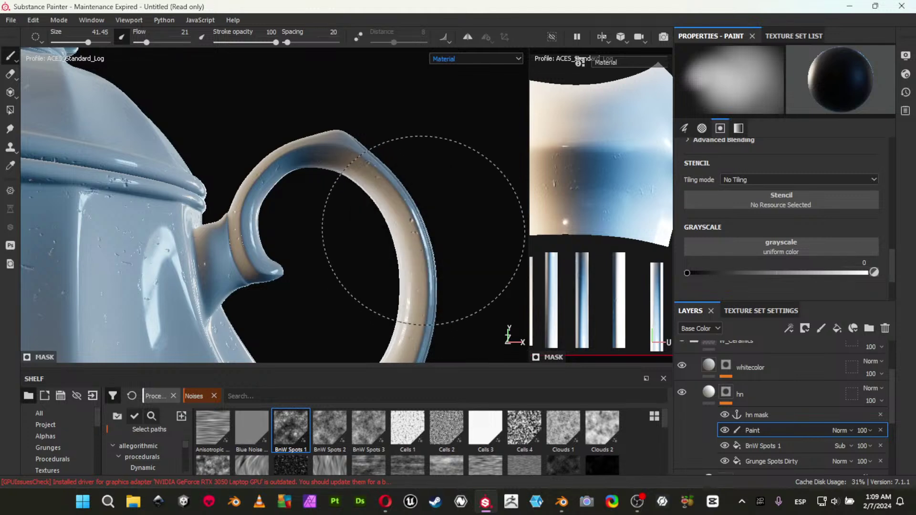
{"action": "middle_click_drag", "start_coordinate": [336, 294], "coordinate": [324, 90], "text": "alt"}
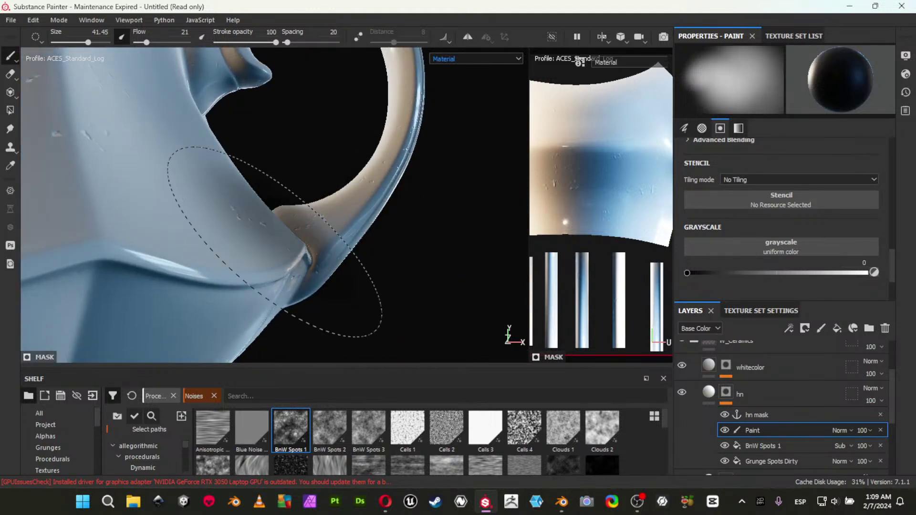
{"action": "left_click_drag", "start_coordinate": [358, 153], "coordinate": [324, 206], "text": "alt"}
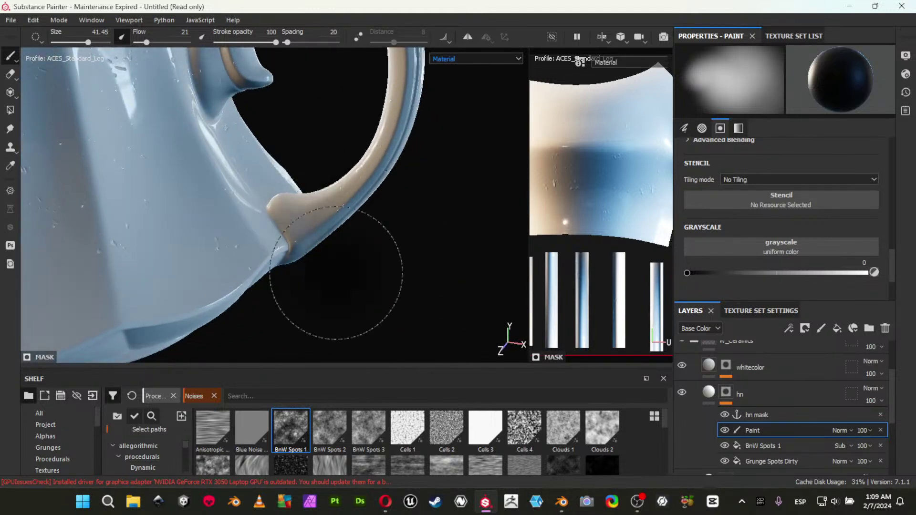
{"action": "left_click_drag", "start_coordinate": [304, 259], "coordinate": [127, 241], "text": "alt"}
{"action": "mouse_move", "coordinate": [178, 201]}
{"action": "left_mouse_down", "text": "alt"}
{"action": "mouse_move", "coordinate": [399, 258]}
{"action": "mouse_move", "coordinate": [143, 175]}
{"action": "left_mouse_up", "text": "alt"}
Enlarge the brush to 68.21 and paint black over the chips on the body beside the handle.
{"action": "right_click_drag", "start_coordinate": [242, 269], "coordinate": [277, 269], "text": "ctrl"}
{"action": "mouse_move", "coordinate": [242, 269]}
{"action": "left_mouse_down"}
{"action": "mouse_move", "coordinate": [129, 286]}
{"action": "mouse_move", "coordinate": [110, 302]}
{"action": "left_mouse_up"}
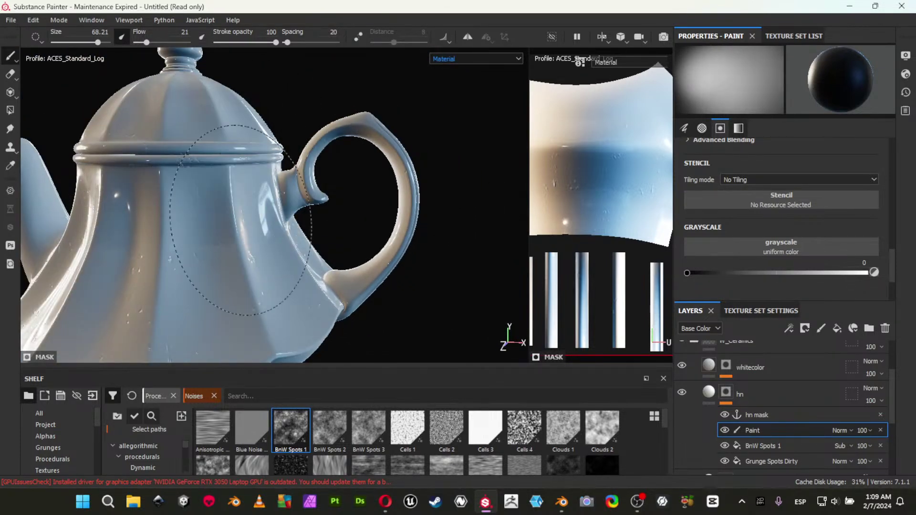
{"action": "right_click_drag", "start_coordinate": [275, 305], "coordinate": [172, 182], "text": "alt"}
{"action": "left_click_drag", "start_coordinate": [172, 181], "coordinate": [205, 177], "text": "alt"}
{"action": "middle_click_drag", "start_coordinate": [191, 175], "coordinate": [335, 168], "text": "alt"}
{"action": "left_click_drag", "start_coordinate": [295, 188], "coordinate": [188, 139], "text": "alt"}
{"action": "middle_click_drag", "start_coordinate": [189, 138], "coordinate": [201, 166], "text": "alt"}
Darken the whitecolor fill layer's base color to black.
{"action": "scroll", "coordinate": [710, 406], "scroll_direction": "up", "scroll_amount": 3}
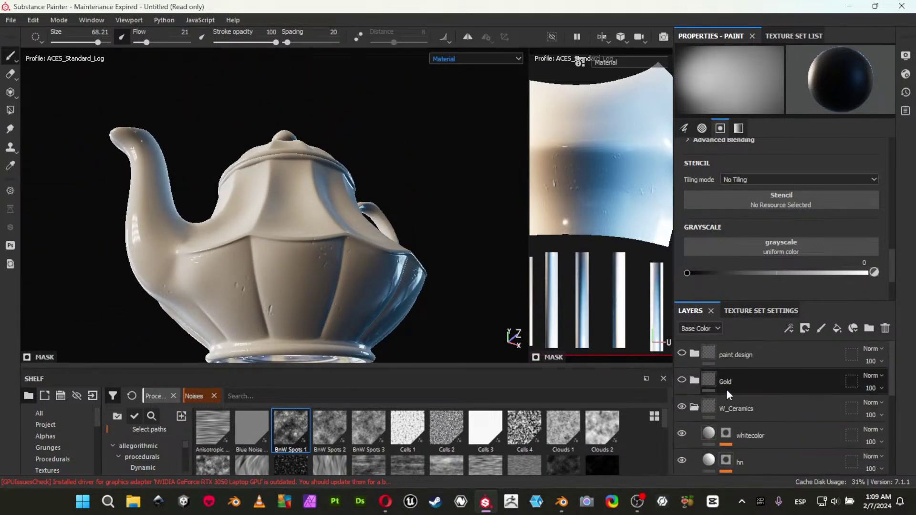
{"action": "left_click", "coordinate": [711, 430]}
{"action": "scroll", "coordinate": [803, 239], "scroll_direction": "down", "scroll_amount": 1}
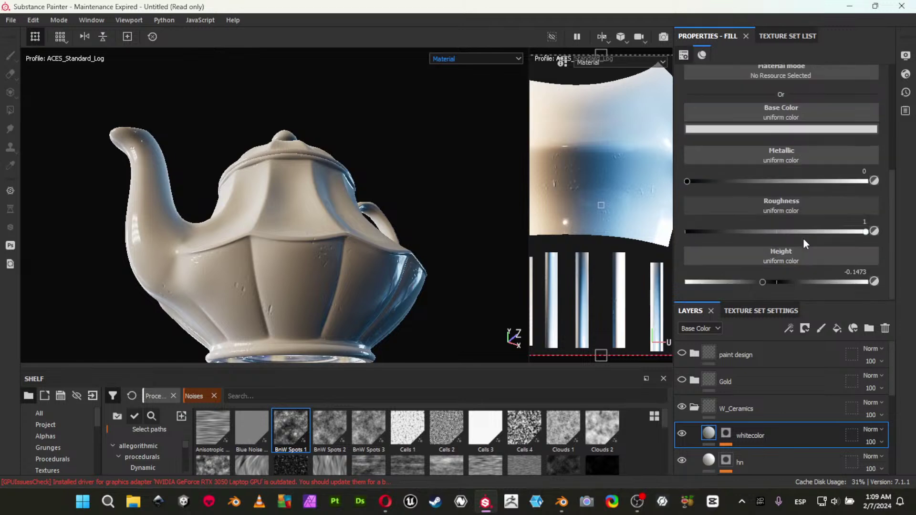
{"action": "left_click", "coordinate": [771, 128]}
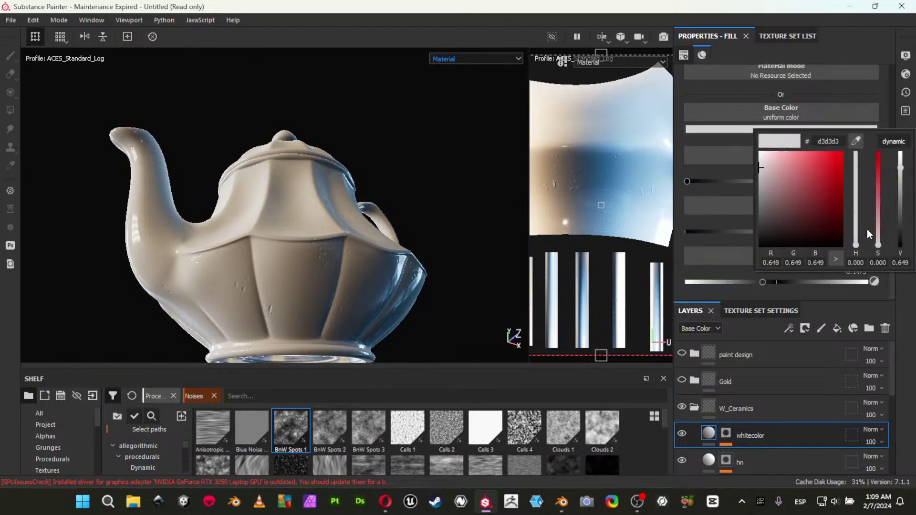
{"action": "left_click_drag", "start_coordinate": [903, 203], "coordinate": [895, 288]}
Examine the dark chip color across the teapot in an enlarged viewport, from the full body to close-ups.
{"action": "key", "text": "Tab"}
{"action": "left_click_drag", "start_coordinate": [239, 285], "coordinate": [57, 306], "text": "alt"}
{"action": "scroll", "coordinate": [548, 229], "scroll_direction": "down", "scroll_amount": 2}
{"action": "left_click_drag", "start_coordinate": [563, 216], "coordinate": [157, 305], "text": "alt"}
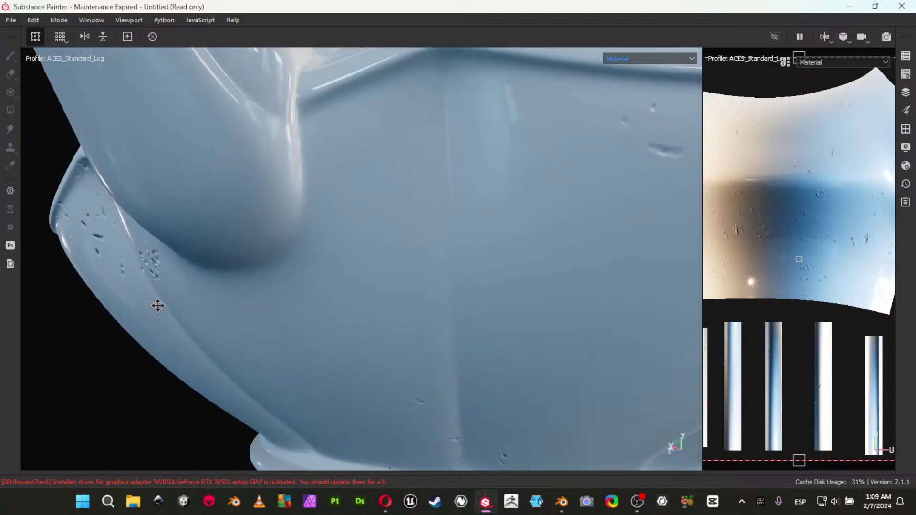
{"action": "scroll", "coordinate": [276, 219], "scroll_direction": "down", "scroll_amount": 4}
{"action": "left_click_drag", "start_coordinate": [403, 177], "coordinate": [348, 276], "text": "alt"}
{"action": "right_click_drag", "start_coordinate": [349, 276], "coordinate": [471, 323], "text": "alt"}
{"action": "middle_click_drag", "start_coordinate": [470, 323], "coordinate": [528, 339], "text": "alt"}
{"action": "middle_click_drag", "start_coordinate": [448, 271], "coordinate": [371, 251], "text": "alt"}
{"action": "key", "text": "Tab"}
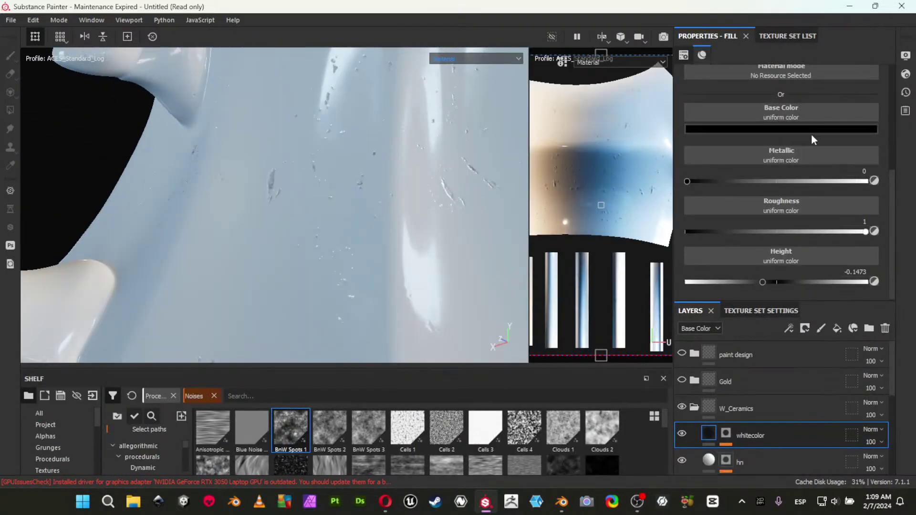
Inspect the whitecolor layer's mask on its own and review its fill properties and the hn mask effects.
{"action": "scroll", "coordinate": [817, 187], "scroll_direction": "up", "scroll_amount": 2}
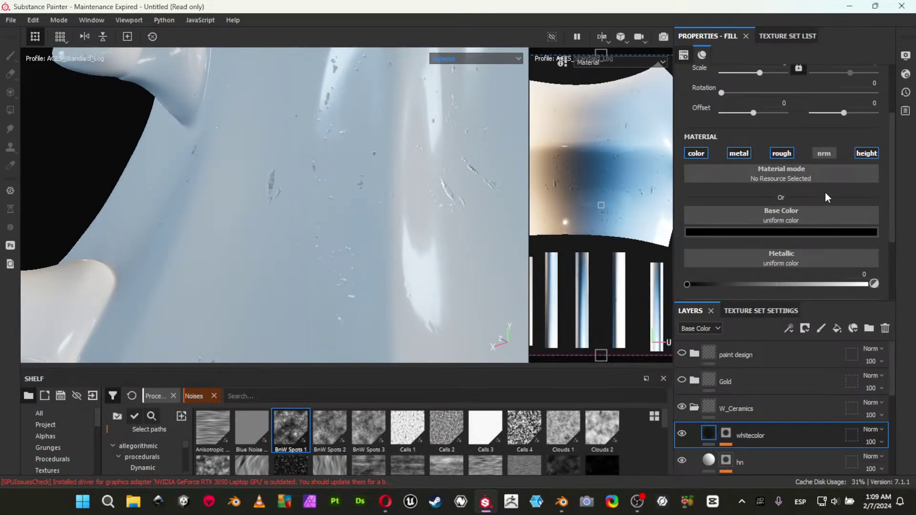
{"action": "scroll", "coordinate": [827, 199], "scroll_direction": "down", "scroll_amount": 2}
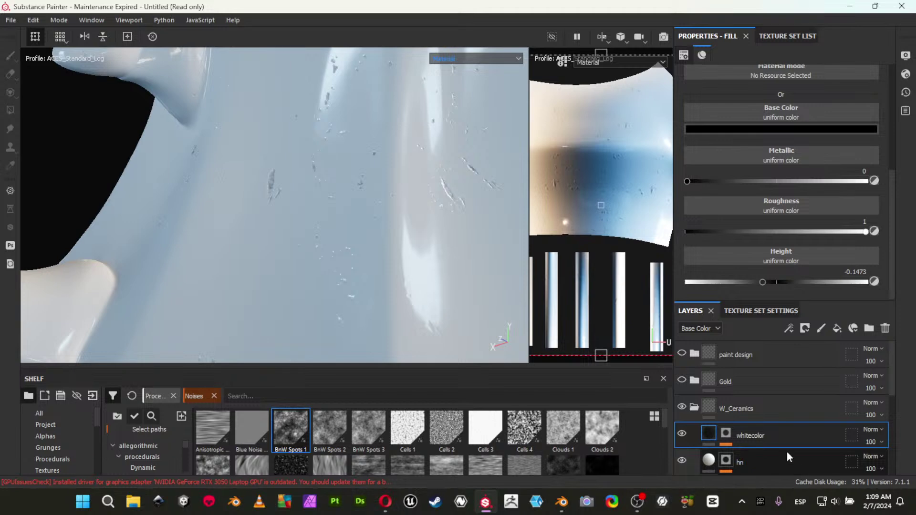
{"action": "left_click", "coordinate": [728, 434], "text": "alt"}
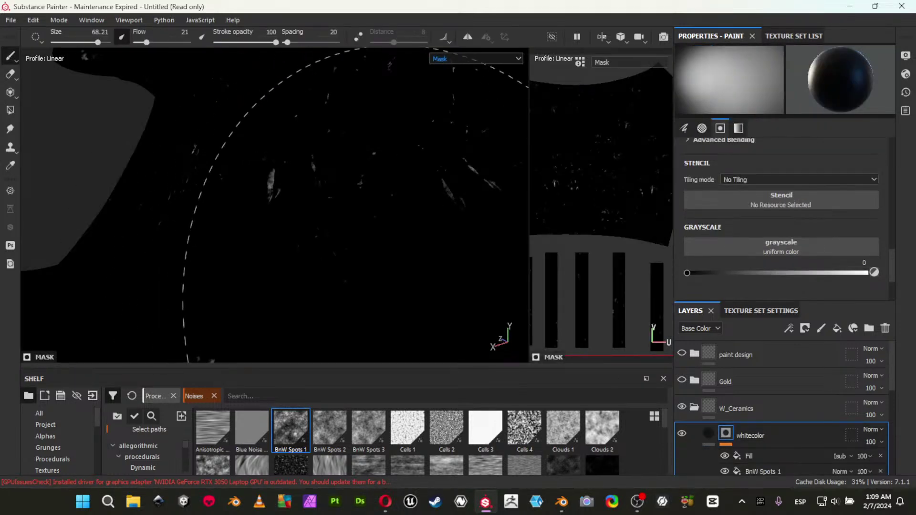
{"action": "key", "text": "m"}
{"action": "scroll", "coordinate": [741, 392], "scroll_direction": "down", "scroll_amount": 5}
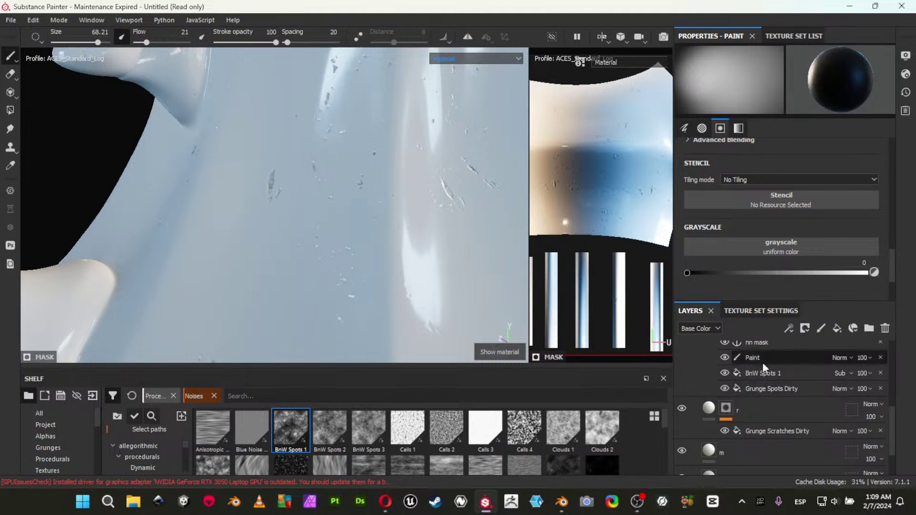
{"action": "scroll", "coordinate": [741, 390], "scroll_direction": "up", "scroll_amount": 5}
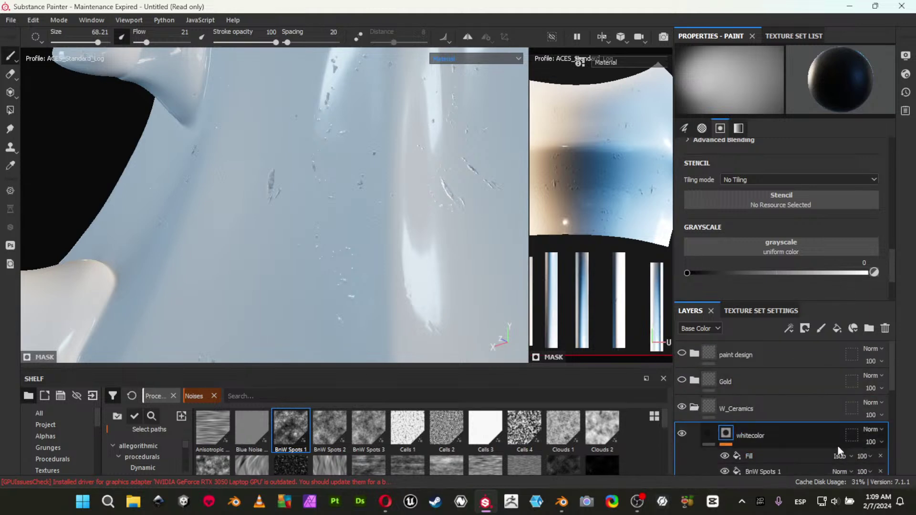
Try the Multiply blend mode on the whitecolor layer, then restore it to Normal.
{"action": "left_click", "coordinate": [871, 429]}
{"action": "left_click", "coordinate": [836, 130]}
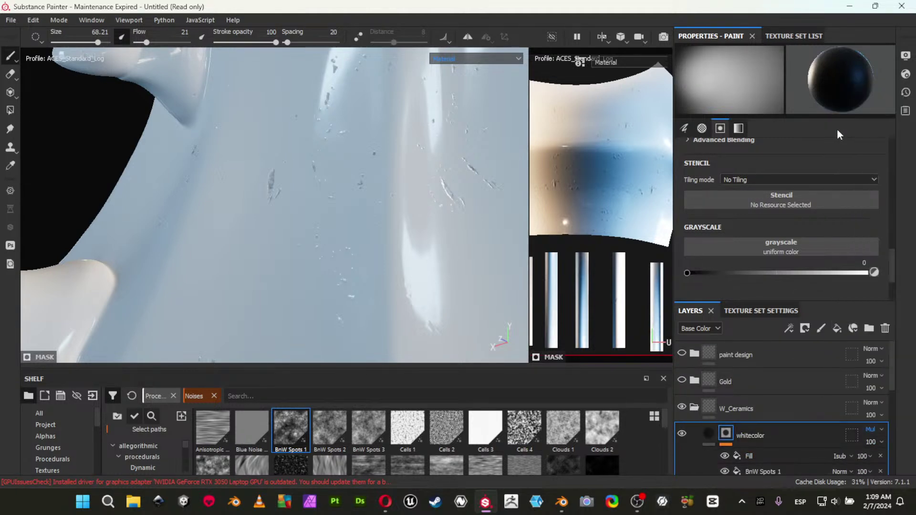
{"action": "left_click", "coordinate": [872, 430]}
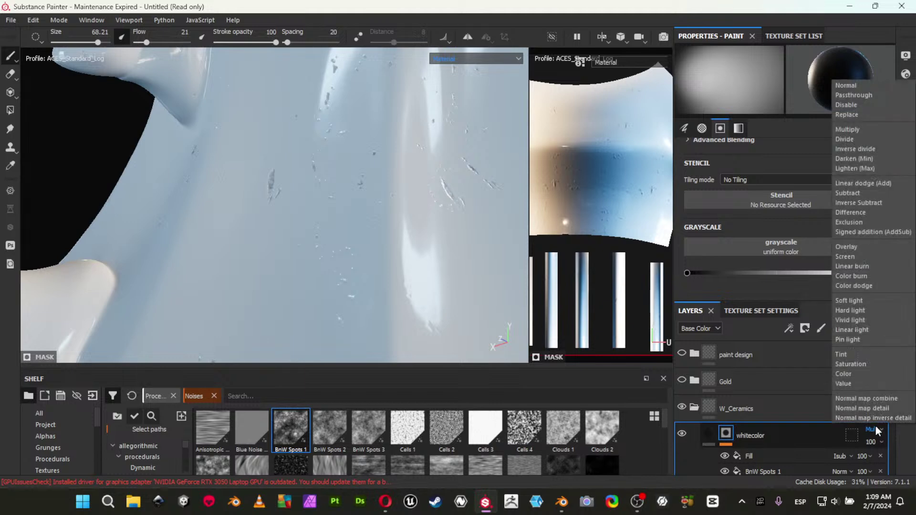
{"action": "left_click", "coordinate": [848, 87]}
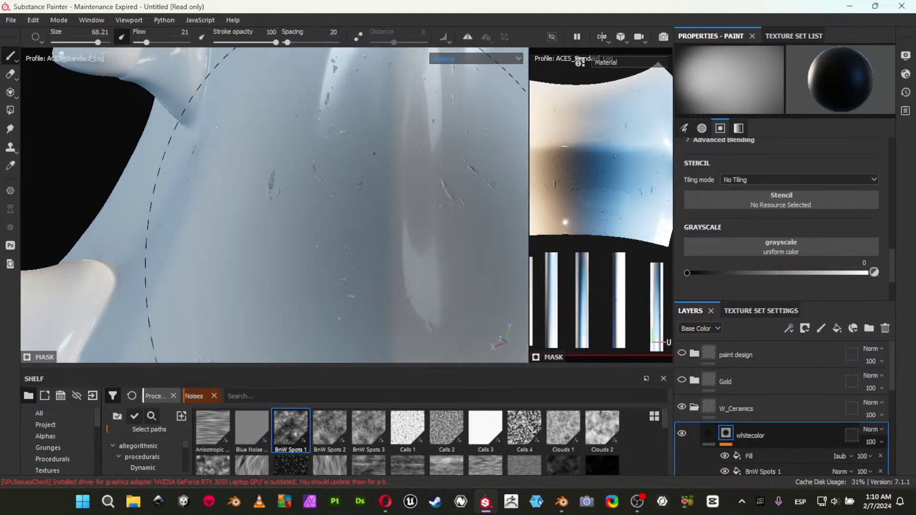
Set the whitecolor fill layer's base color to pure white, ffffff.
{"action": "scroll", "coordinate": [307, 211], "scroll_direction": "down", "scroll_amount": 6}
{"action": "left_click_drag", "start_coordinate": [263, 216], "coordinate": [388, 215], "text": "alt"}
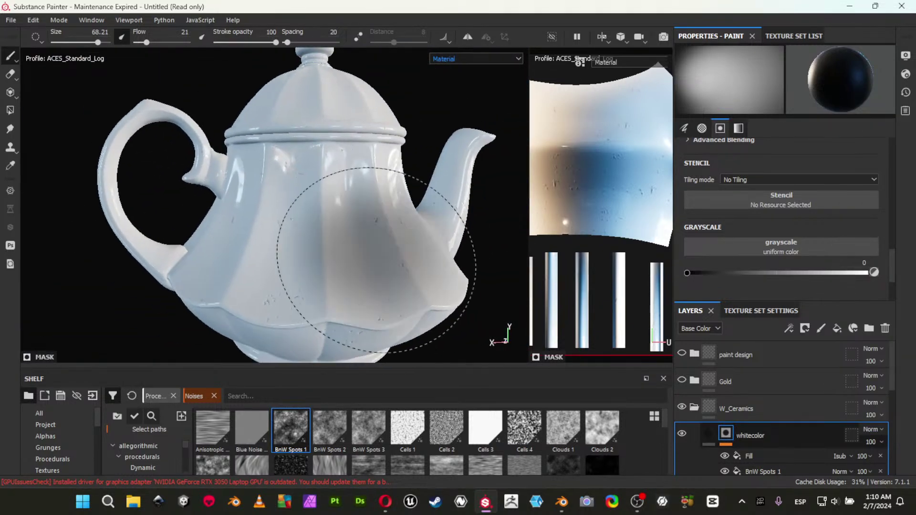
{"action": "left_click", "coordinate": [711, 433]}
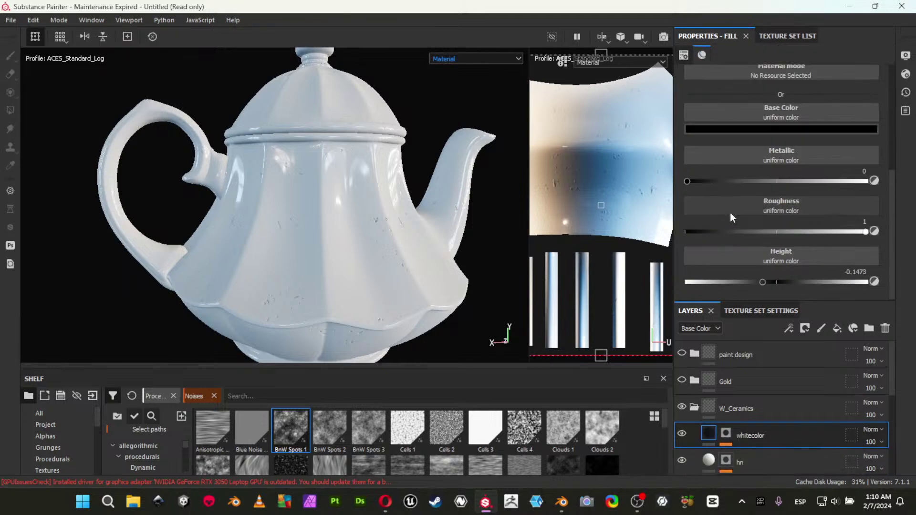
{"action": "left_click", "coordinate": [751, 128]}
{"action": "left_click_drag", "start_coordinate": [897, 245], "coordinate": [899, 113]}
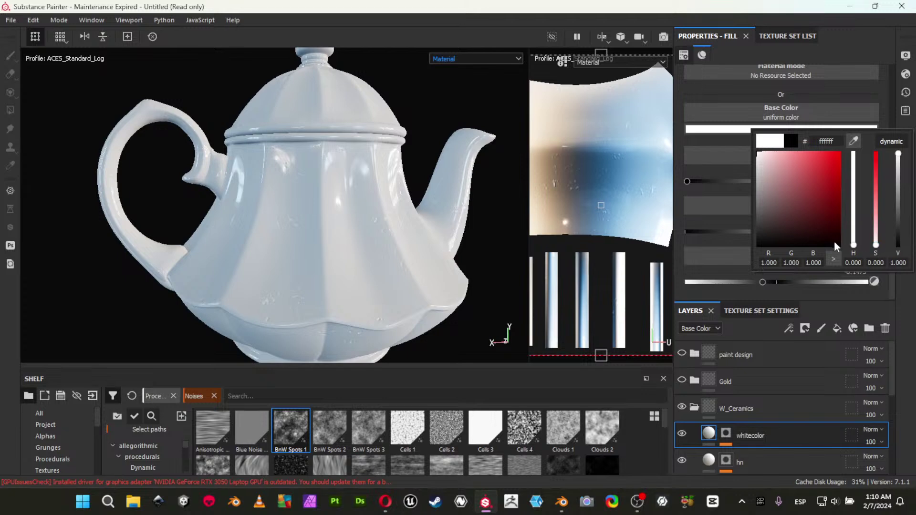
Rotate the environment lighting to 286 and switch the environment map to blue_photo_studio_4k_BW.
{"action": "left_click_drag", "start_coordinate": [303, 200], "coordinate": [173, 203], "text": "alt"}
{"action": "middle_click_drag", "start_coordinate": [360, 247], "coordinate": [198, 183], "text": "alt"}
{"action": "right_click_drag", "start_coordinate": [344, 248], "coordinate": [310, 245], "text": "shift"}
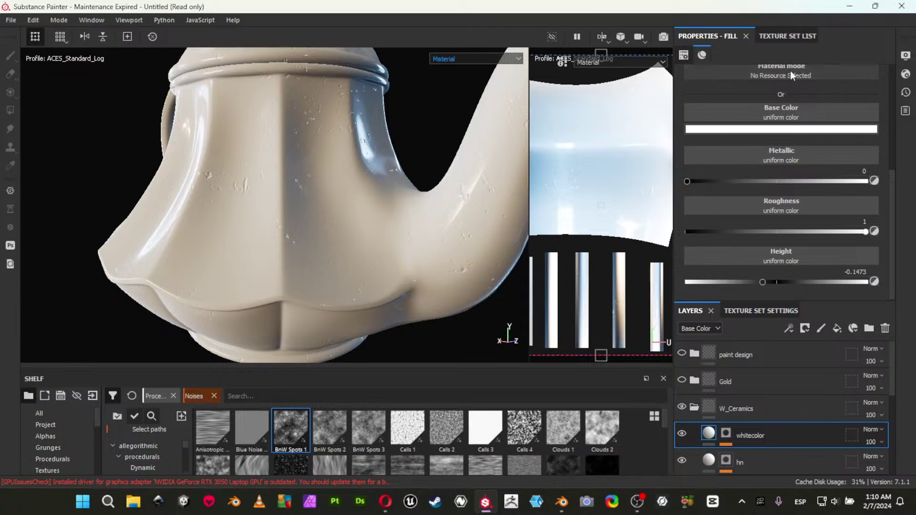
{"action": "left_click", "coordinate": [906, 56]}
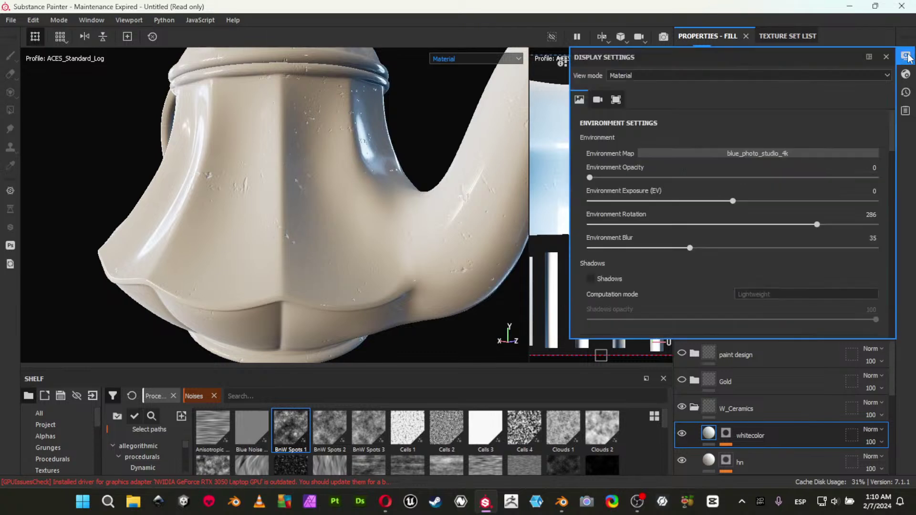
{"action": "left_click", "coordinate": [763, 152]}
{"action": "left_click", "coordinate": [465, 217]}
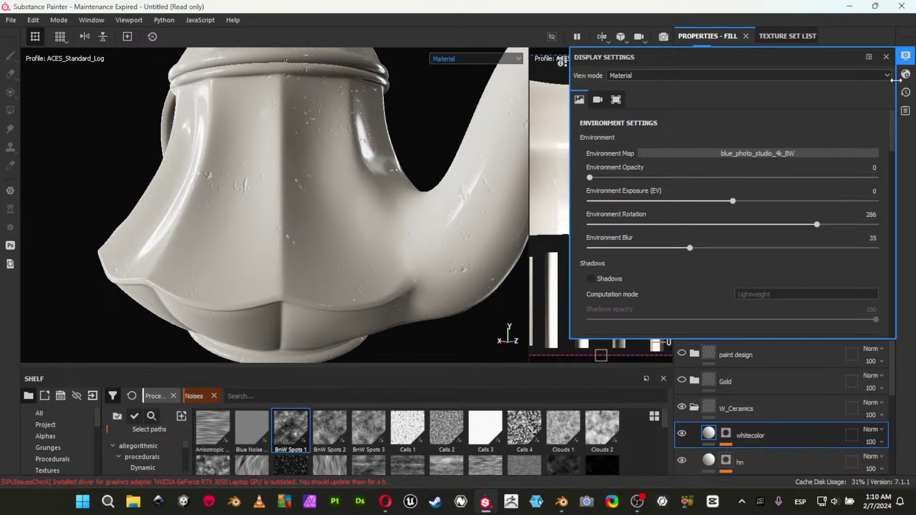
Rotate the environment lighting to 193 and check the whole teapot from the other side.
{"action": "left_click", "coordinate": [714, 154]}
{"action": "right_click_drag", "start_coordinate": [417, 237], "coordinate": [149, 215], "text": "shift"}
{"action": "left_click_drag", "start_coordinate": [149, 215], "coordinate": [23, 217], "text": "alt"}
{"action": "right_click_drag", "start_coordinate": [282, 264], "coordinate": [349, 238], "text": "alt"}
{"action": "left_click_drag", "start_coordinate": [349, 239], "coordinate": [295, 217], "text": "alt"}
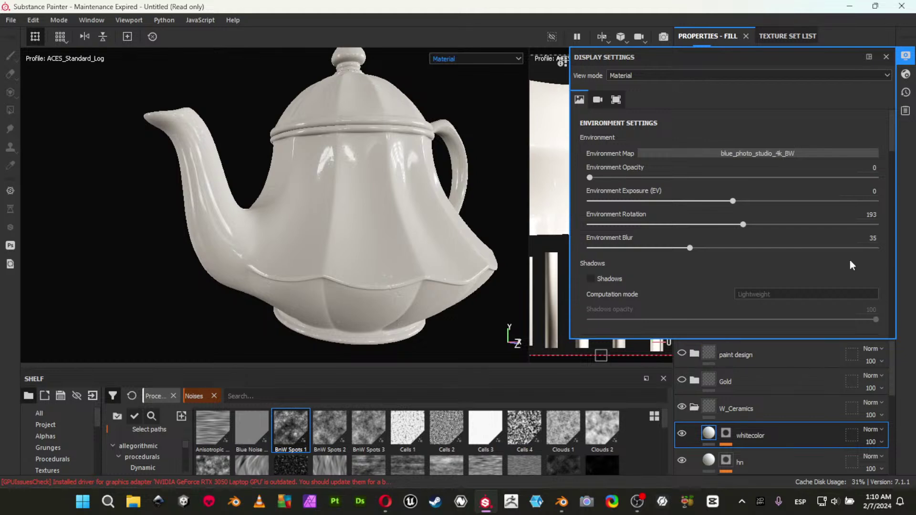
{"action": "left_click", "coordinate": [906, 56]}
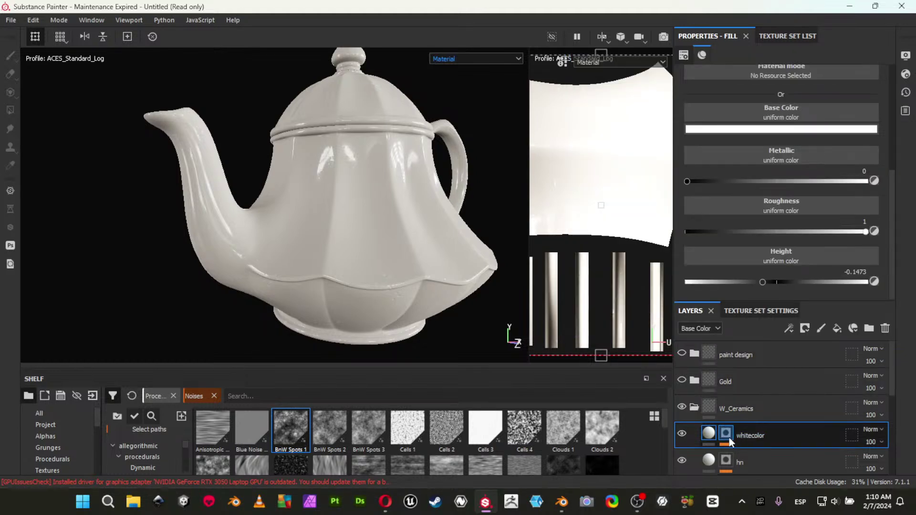
Make the Gold folder visible and set its c layer's base color to a golden tan.
{"action": "left_click", "coordinate": [695, 407]}
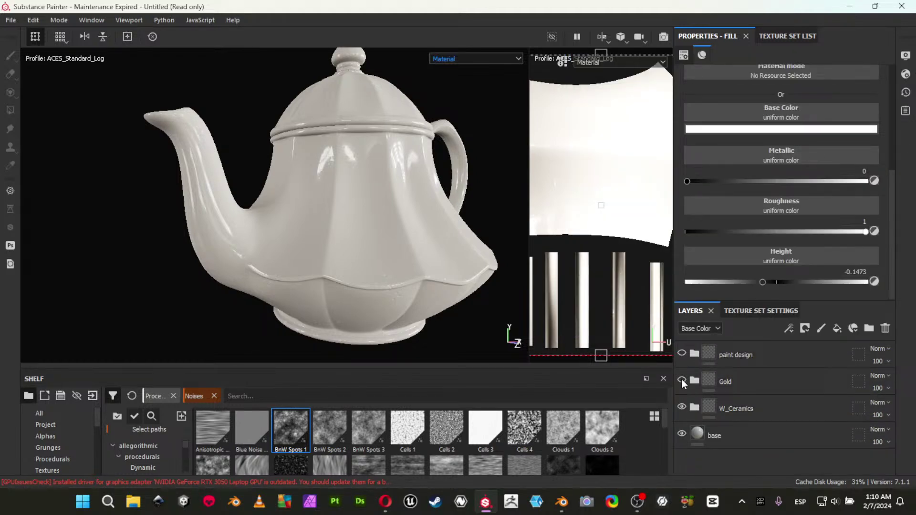
{"action": "left_click", "coordinate": [695, 382]}
{"action": "scroll", "coordinate": [753, 374], "scroll_direction": "down", "scroll_amount": 2}
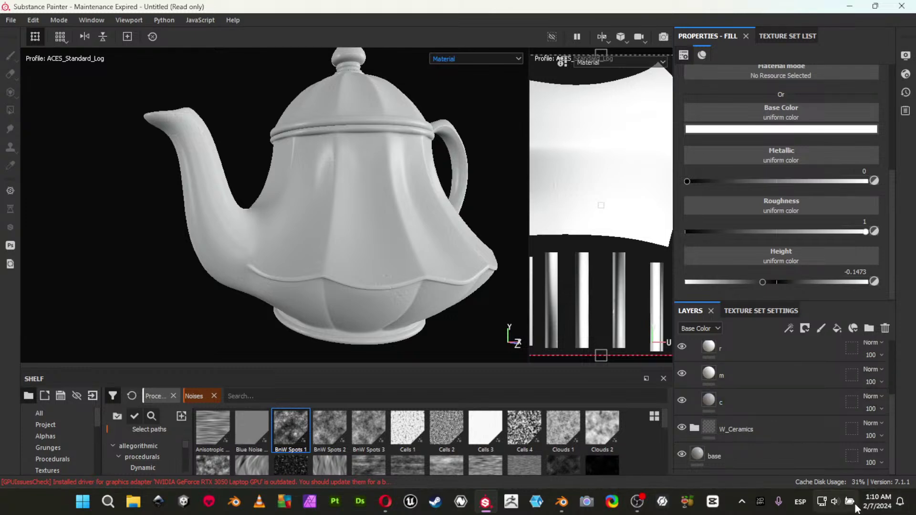
{"action": "left_click", "coordinate": [740, 406]}
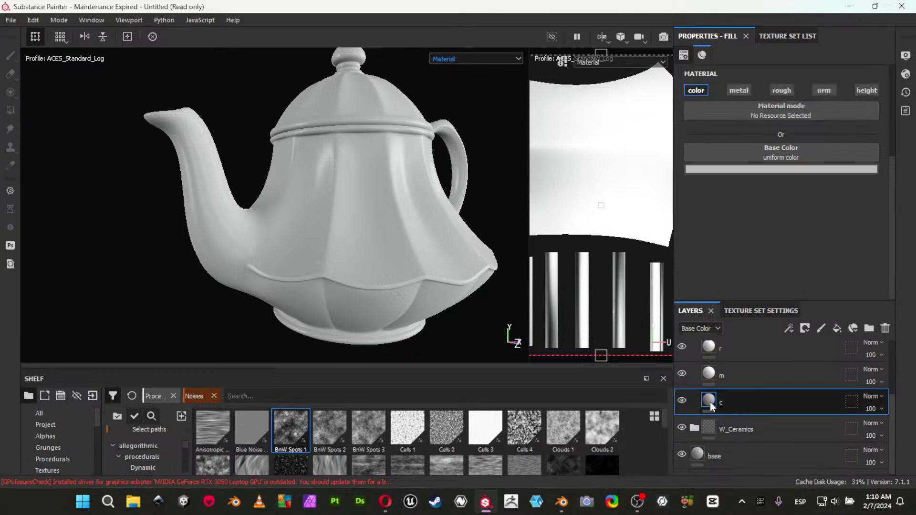
{"action": "left_click", "coordinate": [793, 169]}
{"action": "left_click_drag", "start_coordinate": [880, 288], "coordinate": [882, 241]}
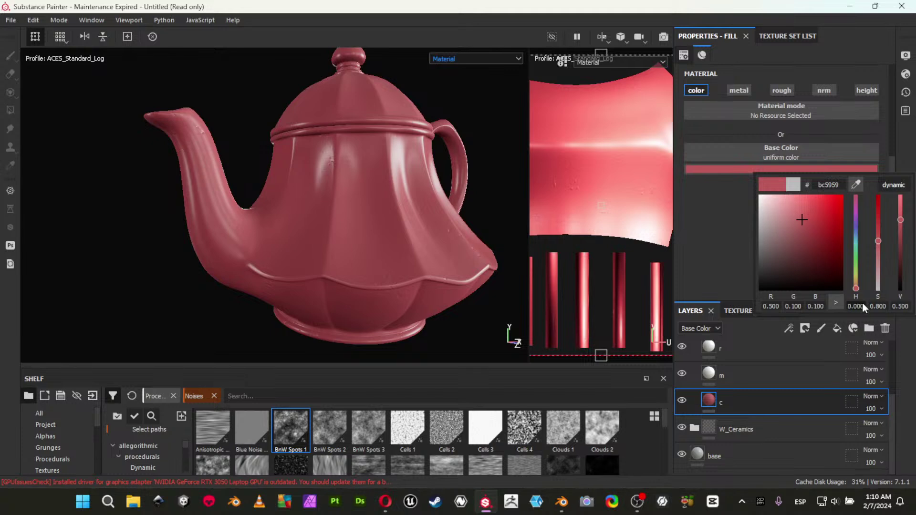
{"action": "left_click_drag", "start_coordinate": [858, 288], "coordinate": [859, 287]}
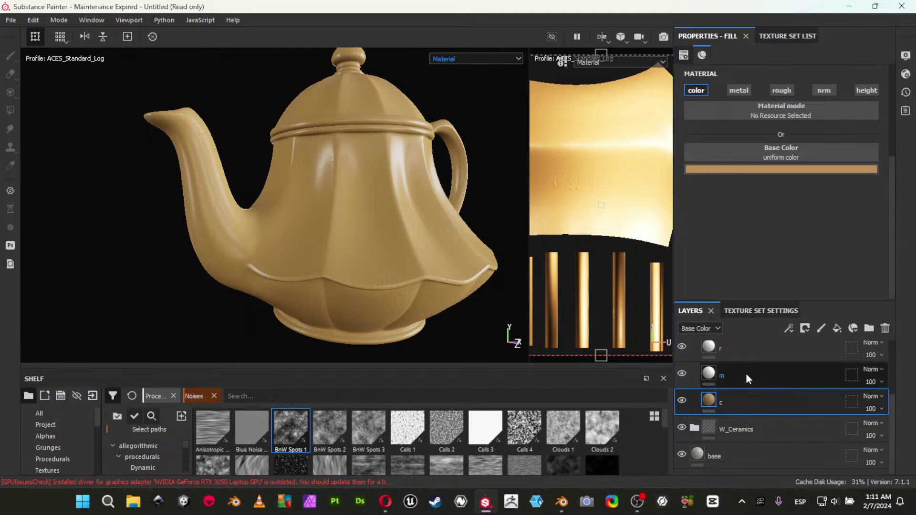
Set roughness to about 0.116 on the Gold folder's r layer and metallic to 0.9 on its m layer.
{"action": "left_click", "coordinate": [713, 353]}
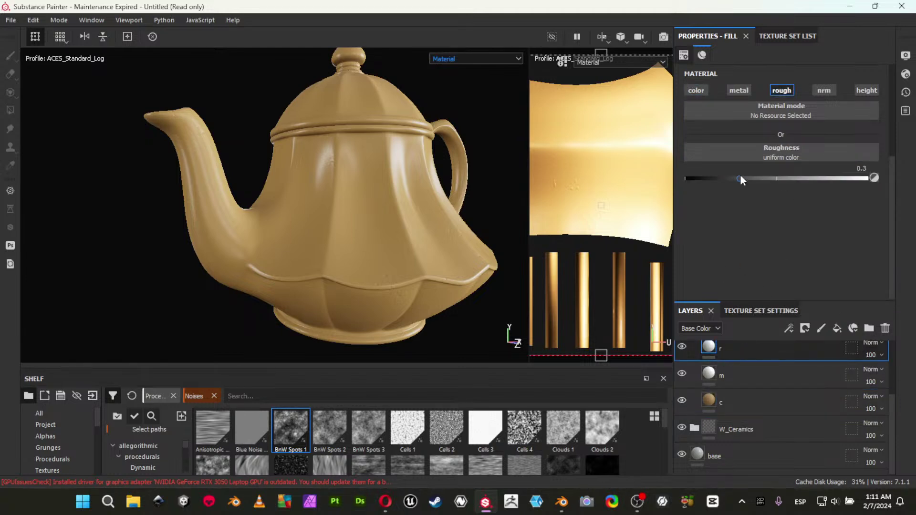
{"action": "left_click", "coordinate": [709, 179]}
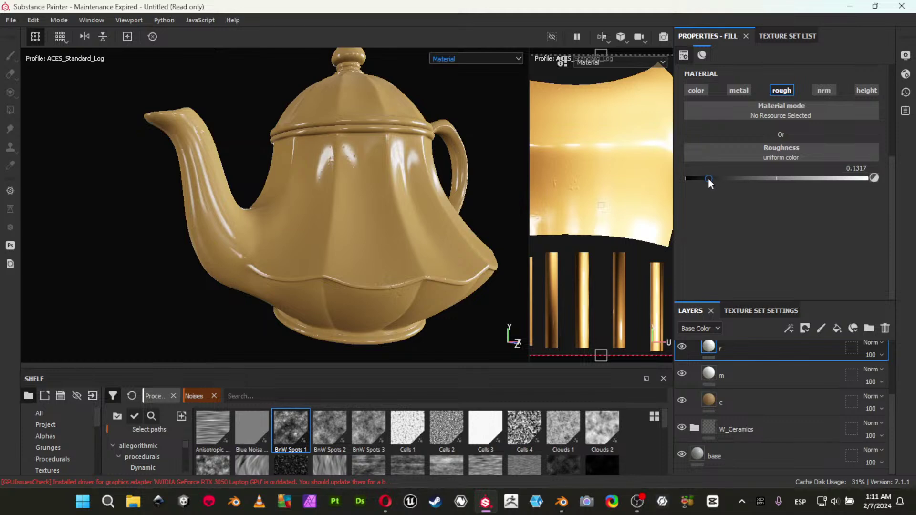
{"action": "left_click", "coordinate": [710, 375]}
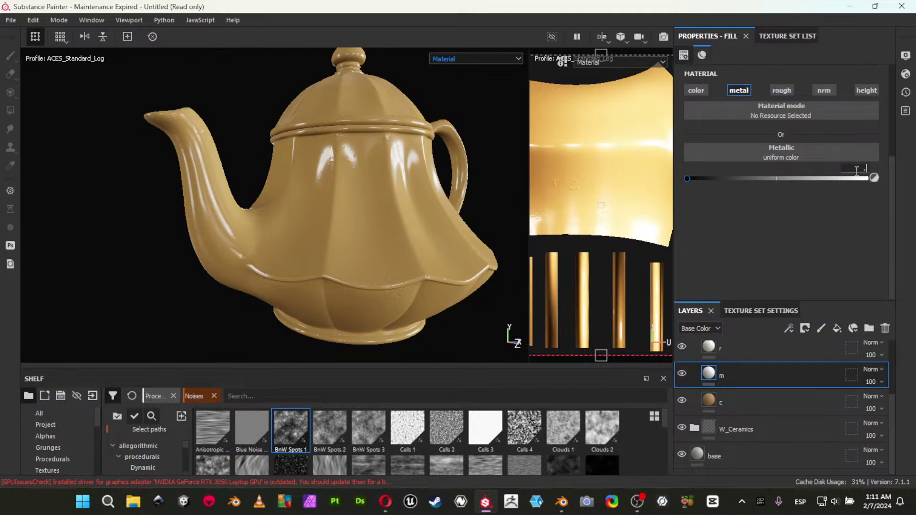
{"action": "key", "text": "Return"}
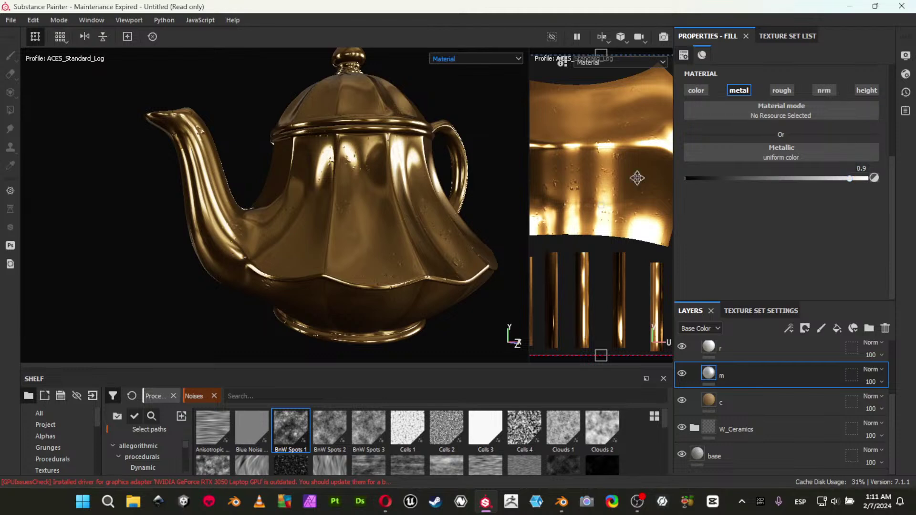
Delete the hn layer from the Gold folder.
{"action": "scroll", "coordinate": [745, 382], "scroll_direction": "up", "scroll_amount": 2}
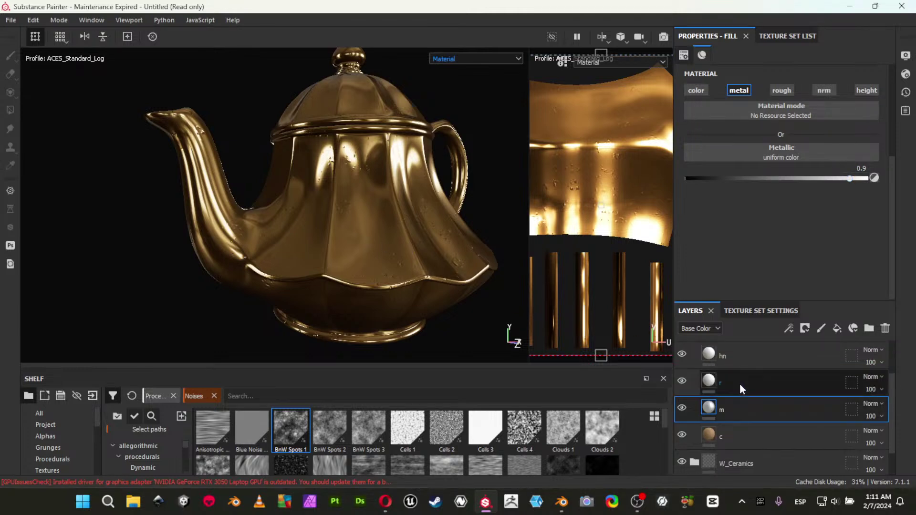
{"action": "left_click", "coordinate": [754, 388]}
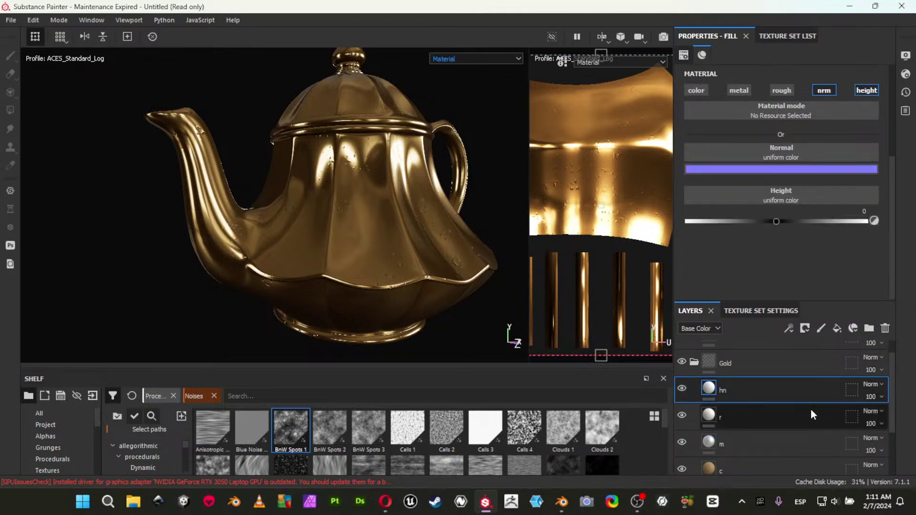
{"action": "key", "text": "Delete"}
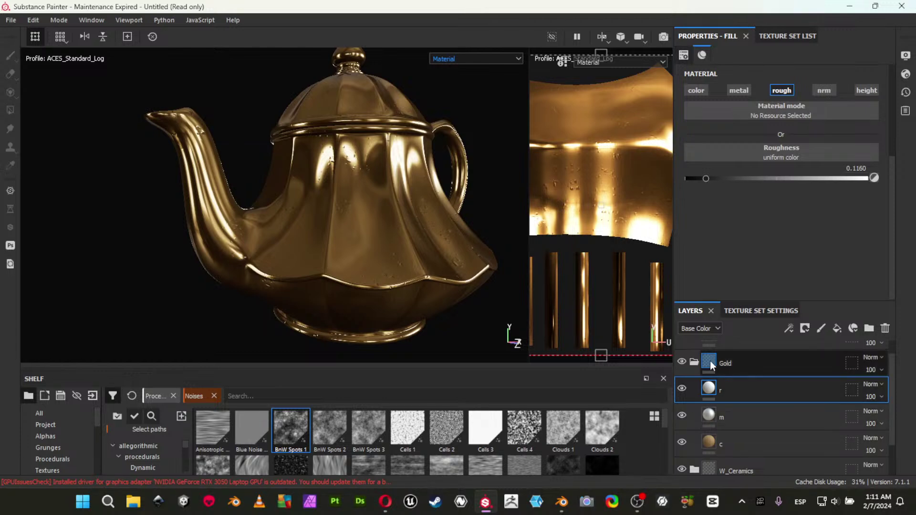
Collapse the Gold folder, give it a black mask and add a paint effect to that mask.
{"action": "left_click", "coordinate": [695, 361]}
{"action": "left_click", "coordinate": [713, 377]}
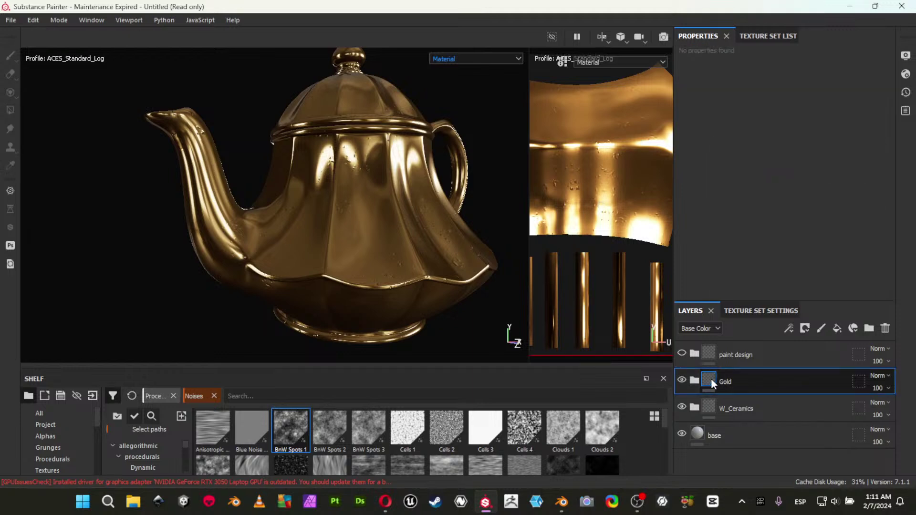
{"action": "right_click", "coordinate": [711, 378]}
{"action": "left_click", "coordinate": [800, 162]}
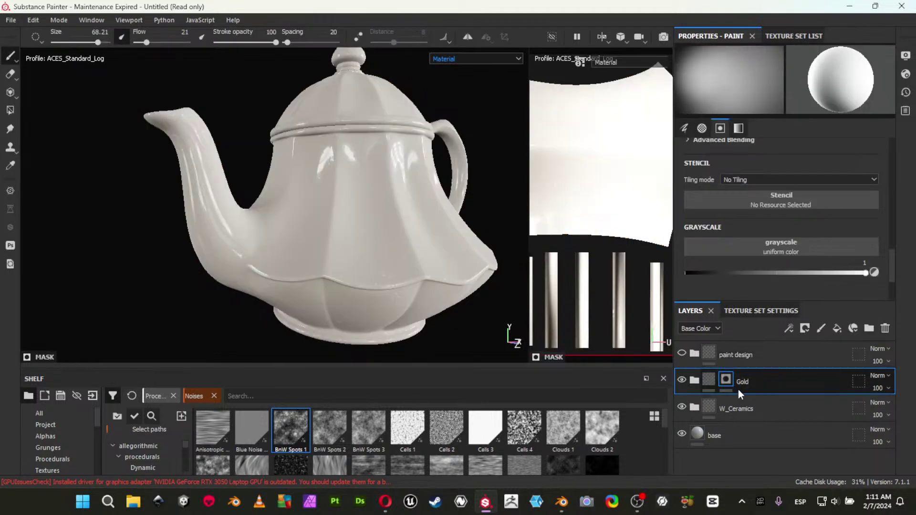
{"action": "right_click", "coordinate": [729, 380]}
{"action": "left_click", "coordinate": [766, 380]}
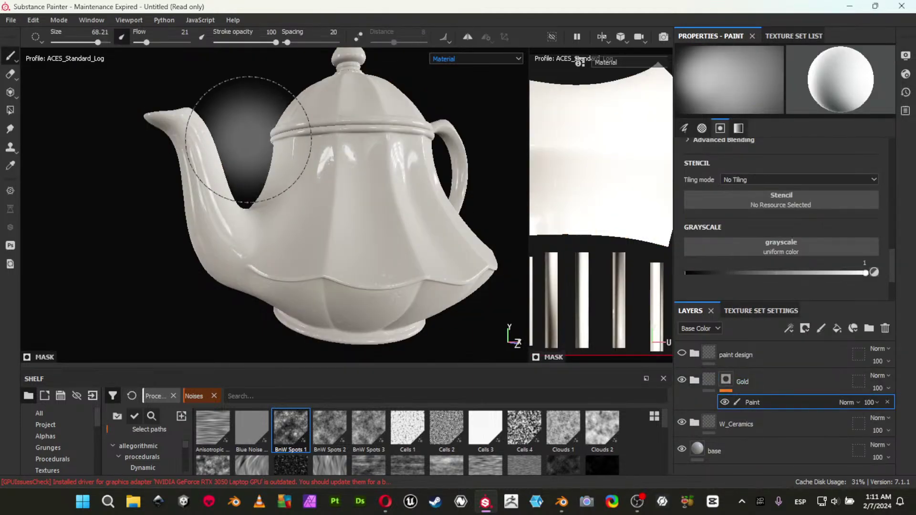
Use Polygon Fill in UV island mode to reveal gold on the body rim band and the adjoining lid band.
{"action": "left_click", "coordinate": [10, 110]}
{"action": "left_click_drag", "start_coordinate": [376, 180], "coordinate": [331, 185], "text": "alt"}
{"action": "left_click", "coordinate": [87, 38]}
{"action": "left_click_drag", "start_coordinate": [227, 162], "coordinate": [185, 185], "text": "alt"}
{"action": "right_click_drag", "start_coordinate": [186, 184], "coordinate": [391, 206], "text": "alt"}
{"action": "middle_click_drag", "start_coordinate": [391, 206], "coordinate": [315, 193], "text": "alt"}
{"action": "left_click", "coordinate": [292, 176]}
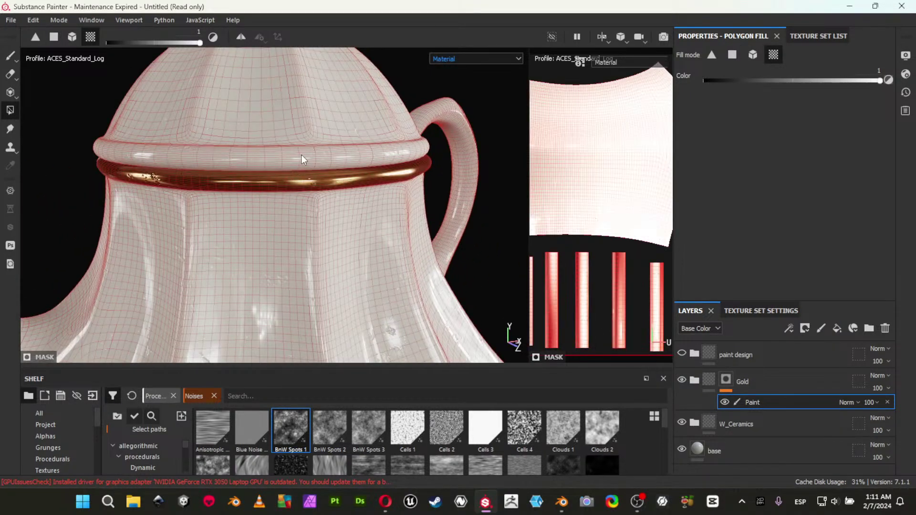
{"action": "left_click", "coordinate": [302, 155]}
{"action": "left_click", "coordinate": [403, 153]}
Fill the remaining UV islands of the two rim bands on the opposite side of the teapot with gold.
{"action": "left_click_drag", "start_coordinate": [129, 131], "coordinate": [351, 310], "text": "alt"}
{"action": "right_click_drag", "start_coordinate": [350, 309], "coordinate": [169, 225], "text": "alt"}
{"action": "right_click_drag", "start_coordinate": [380, 214], "coordinate": [240, 197], "text": "alt"}
{"action": "middle_click_drag", "start_coordinate": [279, 255], "coordinate": [290, 161], "text": "alt"}
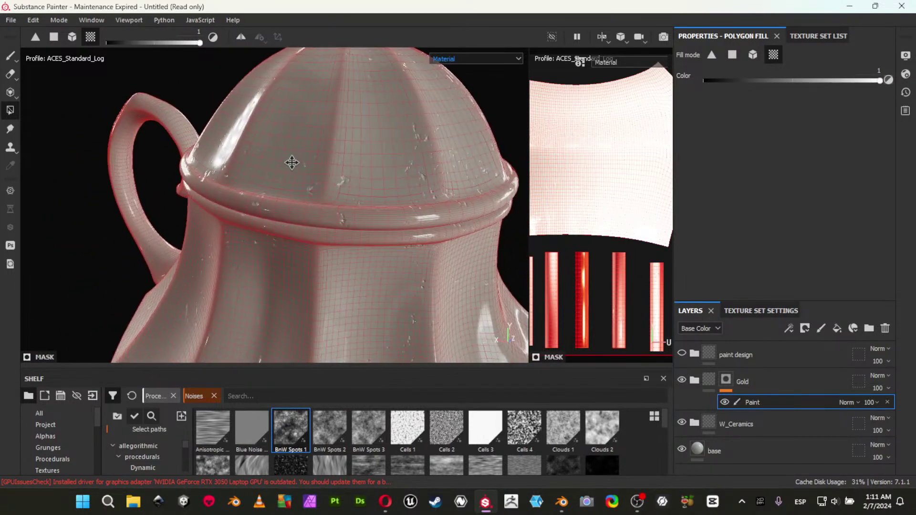
{"action": "left_click", "coordinate": [304, 217]}
{"action": "left_click", "coordinate": [297, 238]}
{"action": "left_click", "coordinate": [242, 199]}
Fill the collar just under the lid knob and the two lower base rings with gold.
{"action": "right_click_drag", "start_coordinate": [377, 209], "coordinate": [283, 112], "text": "alt"}
{"action": "middle_click_drag", "start_coordinate": [282, 112], "coordinate": [277, 182], "text": "alt"}
{"action": "right_click_drag", "start_coordinate": [409, 246], "coordinate": [745, 309], "text": "alt"}
{"action": "middle_click_drag", "start_coordinate": [336, 193], "coordinate": [283, 209], "text": "alt"}
{"action": "right_click_drag", "start_coordinate": [301, 215], "coordinate": [465, 255], "text": "alt"}
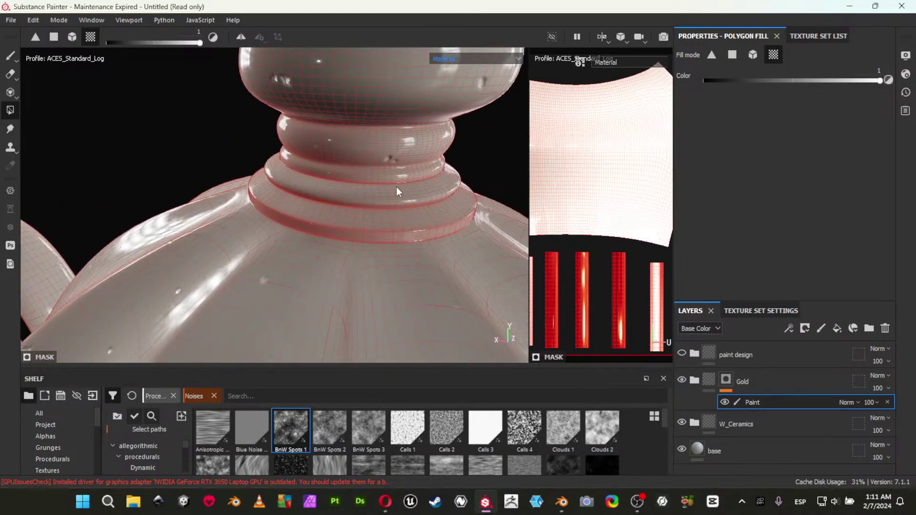
{"action": "left_click", "coordinate": [395, 146]}
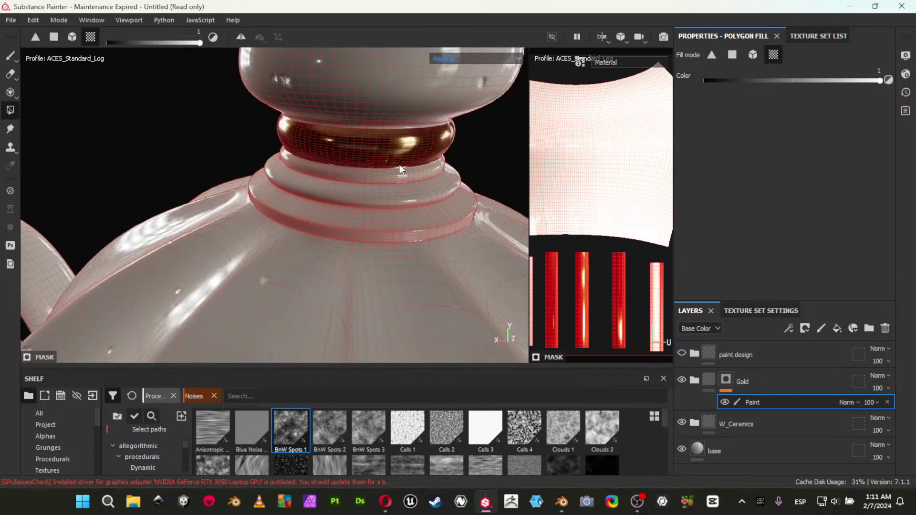
{"action": "left_click", "coordinate": [398, 197]}
{"action": "left_click", "coordinate": [419, 215]}
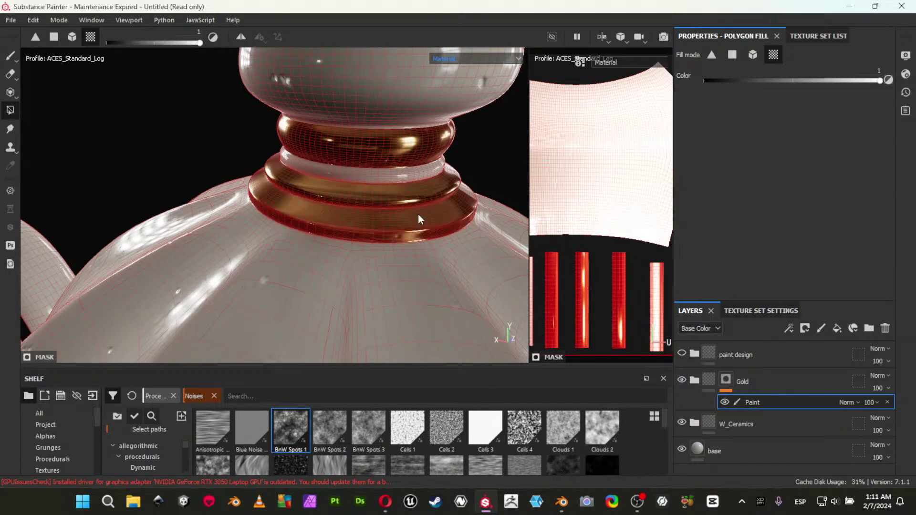
Fill the other halves of the knob's two base rings and upper collar with gold, undoing the misplaced fill.
{"action": "left_click_drag", "start_coordinate": [390, 224], "coordinate": [302, 211], "text": "alt"}
{"action": "middle_click_drag", "start_coordinate": [389, 267], "coordinate": [267, 260], "text": "alt"}
{"action": "left_click", "coordinate": [297, 216]}
{"action": "key", "text": "ctrl+z"}
{"action": "left_click", "coordinate": [299, 196]}
{"action": "left_click", "coordinate": [302, 223]}
{"action": "scroll", "coordinate": [376, 231], "scroll_direction": "down", "scroll_amount": 1}
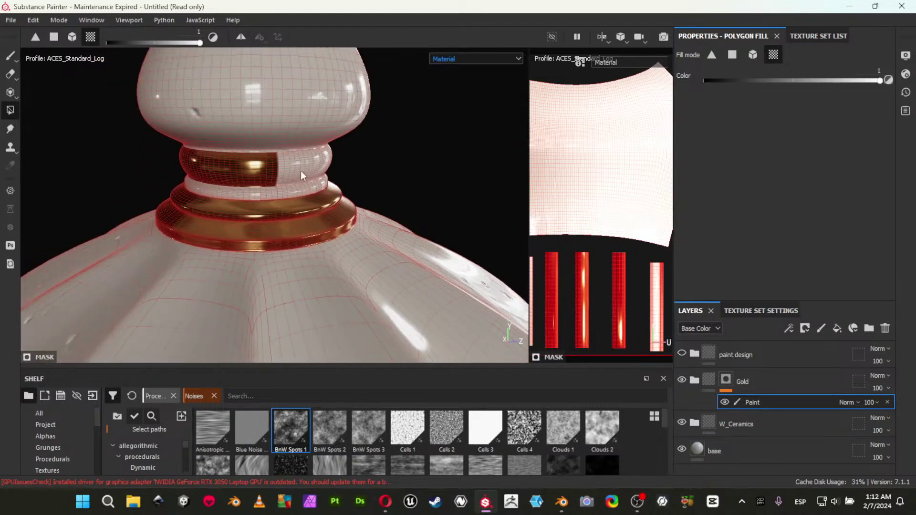
{"action": "left_click", "coordinate": [305, 168]}
Try a gold fill on the tip of the lid knob and undo it.
{"action": "scroll", "coordinate": [281, 128], "scroll_direction": "down", "scroll_amount": 2}
{"action": "middle_click_drag", "start_coordinate": [266, 103], "coordinate": [251, 251], "text": "alt"}
{"action": "left_click", "coordinate": [274, 167]}
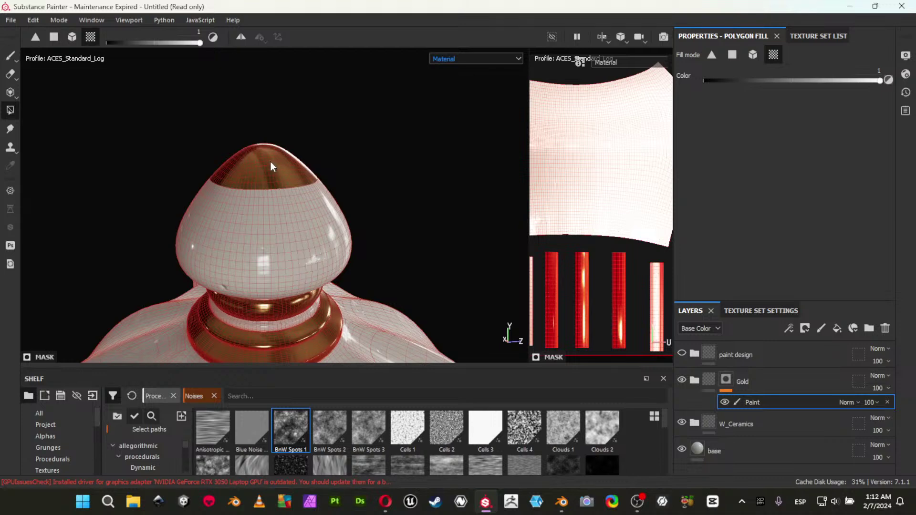
{"action": "key", "text": "ctrl+z"}
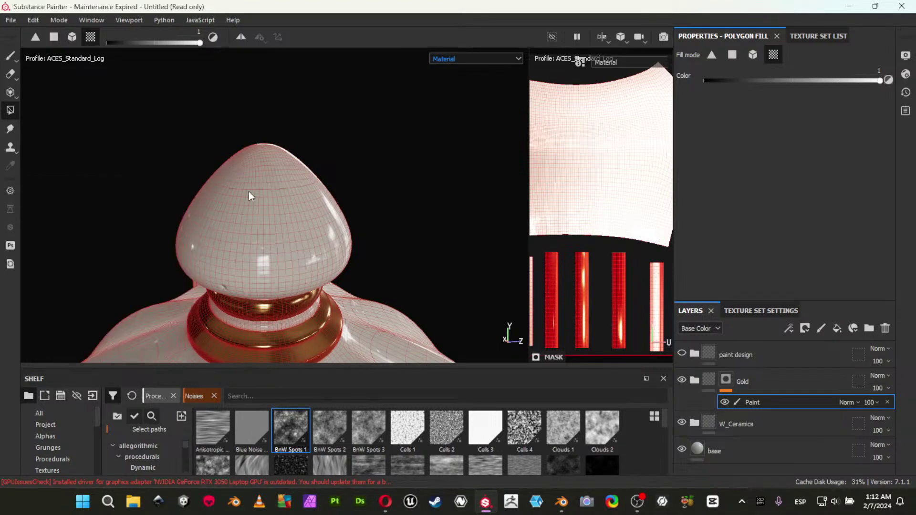
Switch Polygon Fill to single-polygon mode and enlarge the 2D view alongside a close-up of the spout tip.
{"action": "right_click_drag", "start_coordinate": [357, 290], "coordinate": [173, 201], "text": "alt"}
{"action": "middle_click_drag", "start_coordinate": [415, 291], "coordinate": [470, 129], "text": "alt"}
{"action": "right_click_drag", "start_coordinate": [470, 129], "coordinate": [458, 319], "text": "alt"}
{"action": "middle_click_drag", "start_coordinate": [456, 317], "coordinate": [271, 105], "text": "alt"}
{"action": "right_click_drag", "start_coordinate": [271, 105], "coordinate": [310, 135], "text": "alt"}
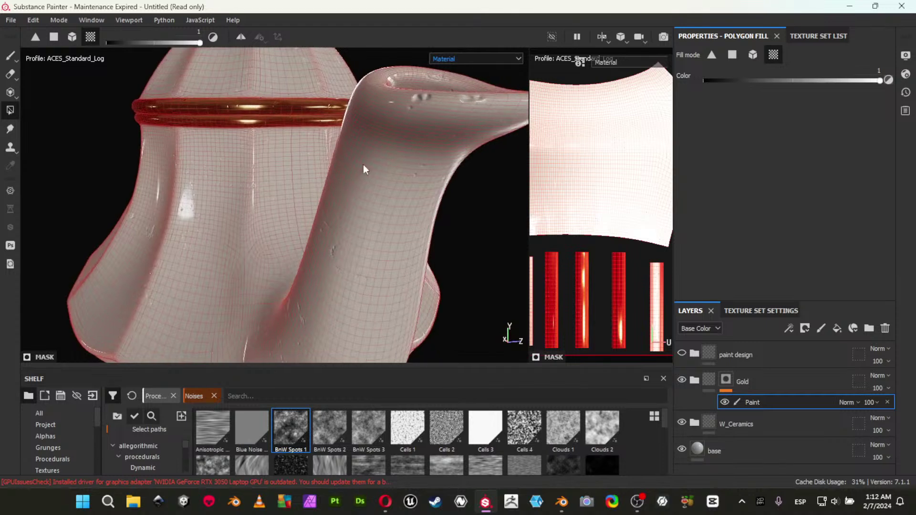
{"action": "right_click_drag", "start_coordinate": [343, 161], "coordinate": [394, 209], "text": "alt"}
{"action": "left_click_drag", "start_coordinate": [395, 208], "coordinate": [148, 184], "text": "alt"}
{"action": "left_click_drag", "start_coordinate": [333, 177], "coordinate": [142, 165], "text": "alt"}
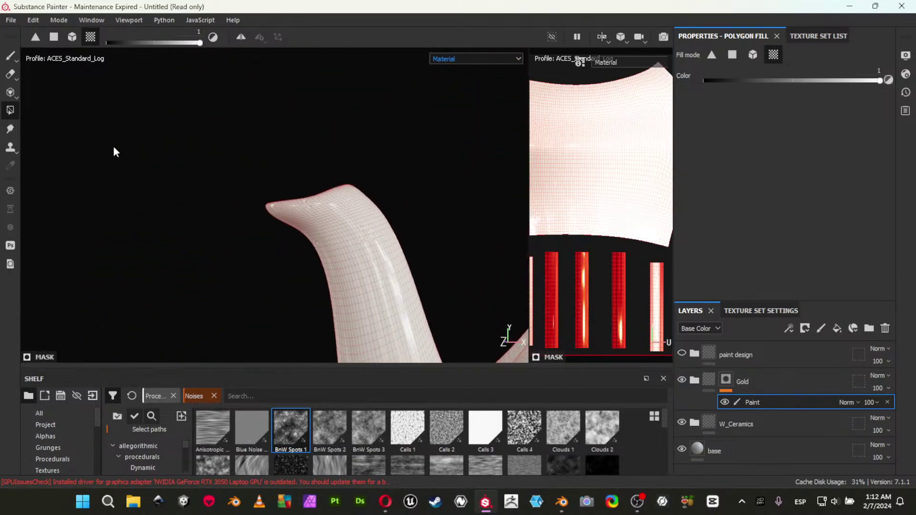
{"action": "left_click", "coordinate": [54, 37]}
{"action": "left_click_drag", "start_coordinate": [528, 251], "coordinate": [236, 212]}
{"action": "right_click_drag", "start_coordinate": [138, 197], "coordinate": [295, 263], "text": "alt"}
{"action": "middle_click_drag", "start_coordinate": [118, 153], "coordinate": [114, 250], "text": "alt"}
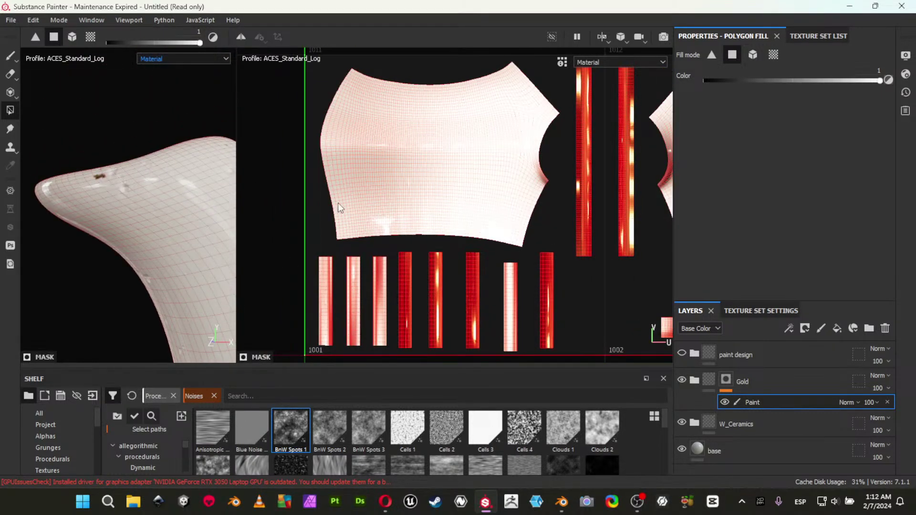
Display the Gold mask on its own and search the UV tiles for the spout's islands.
{"action": "left_click", "coordinate": [726, 380], "text": "alt"}
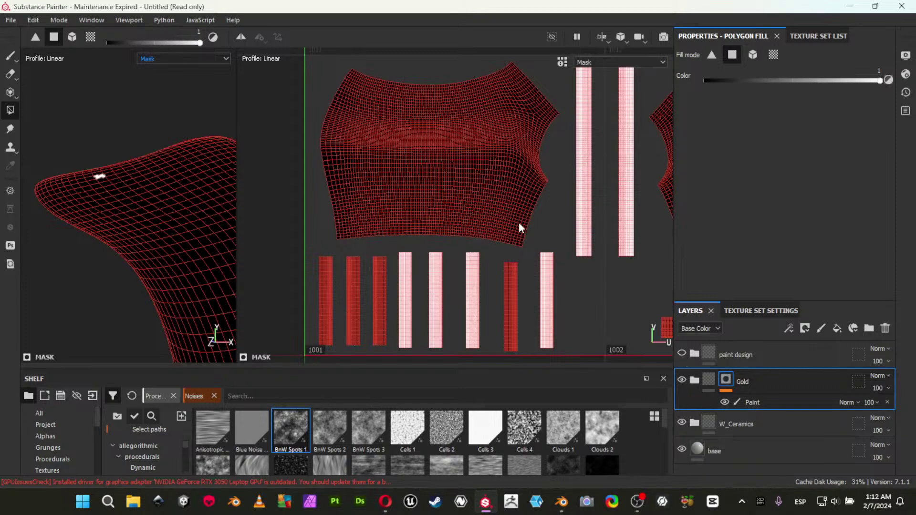
{"action": "middle_click_drag", "start_coordinate": [557, 234], "coordinate": [422, 218], "text": "alt"}
{"action": "middle_click_drag", "start_coordinate": [580, 272], "coordinate": [356, 243], "text": "alt"}
{"action": "middle_click_drag", "start_coordinate": [568, 233], "coordinate": [348, 245], "text": "alt"}
{"action": "middle_click_drag", "start_coordinate": [493, 227], "coordinate": [267, 264], "text": "alt"}
{"action": "middle_click_drag", "start_coordinate": [510, 182], "coordinate": [226, 207], "text": "alt"}
{"action": "middle_click_drag", "start_coordinate": [490, 253], "coordinate": [155, 226], "text": "alt"}
{"action": "middle_click_drag", "start_coordinate": [435, 182], "coordinate": [467, 201], "text": "alt"}
Test-fill a patch of polygons on the spout to locate its UV island, and undo the spout fills.
{"action": "left_click_drag", "start_coordinate": [133, 180], "coordinate": [158, 184]}
{"action": "middle_click_drag", "start_coordinate": [329, 248], "coordinate": [559, 253]}
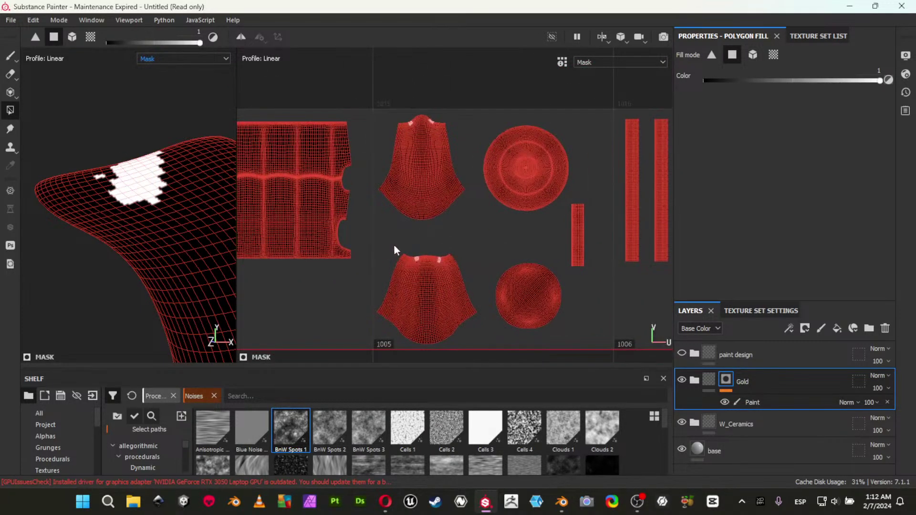
{"action": "key", "text": "ctrl+z"}
{"action": "scroll", "coordinate": [406, 243], "scroll_direction": "up", "scroll_amount": 5}
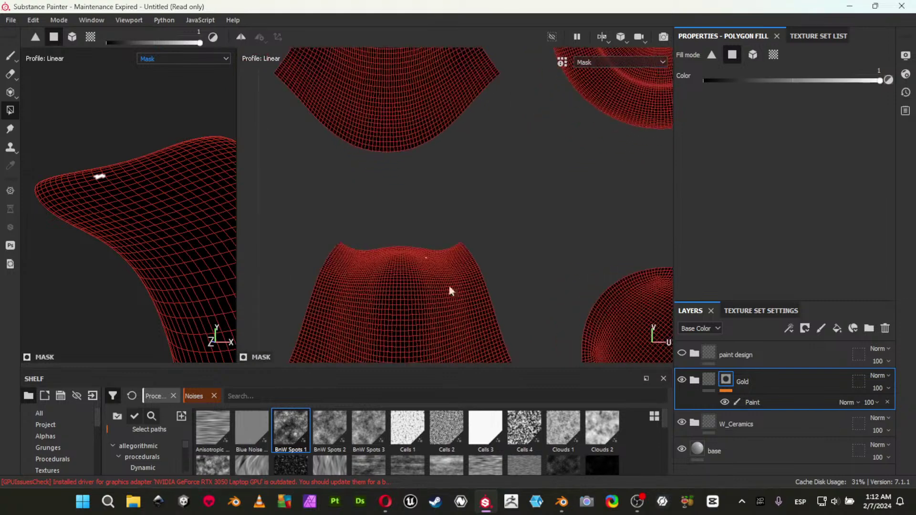
{"action": "scroll", "coordinate": [479, 298], "scroll_direction": "up", "scroll_amount": 3}
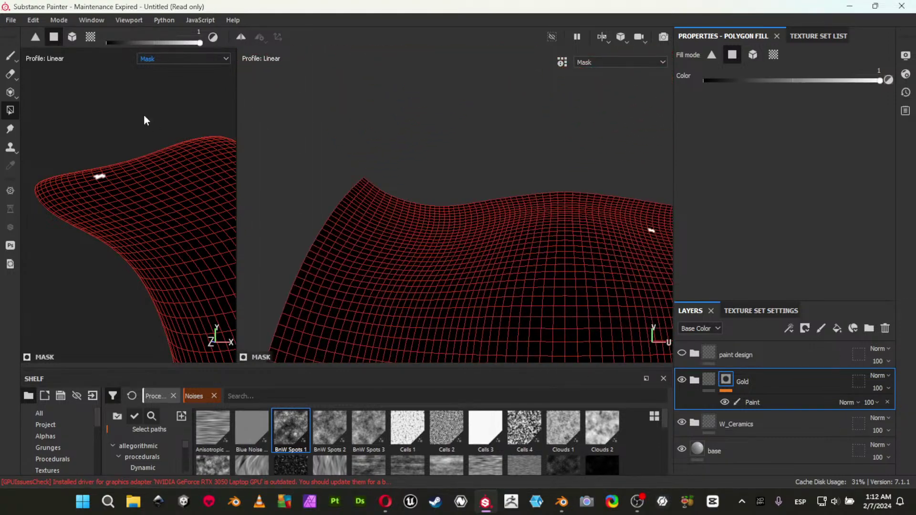
{"action": "key", "text": "ctrl+z"}
Reselect the Gold mask's paint effect, return to the material view and frame the whole teapot.
{"action": "left_click", "coordinate": [744, 402]}
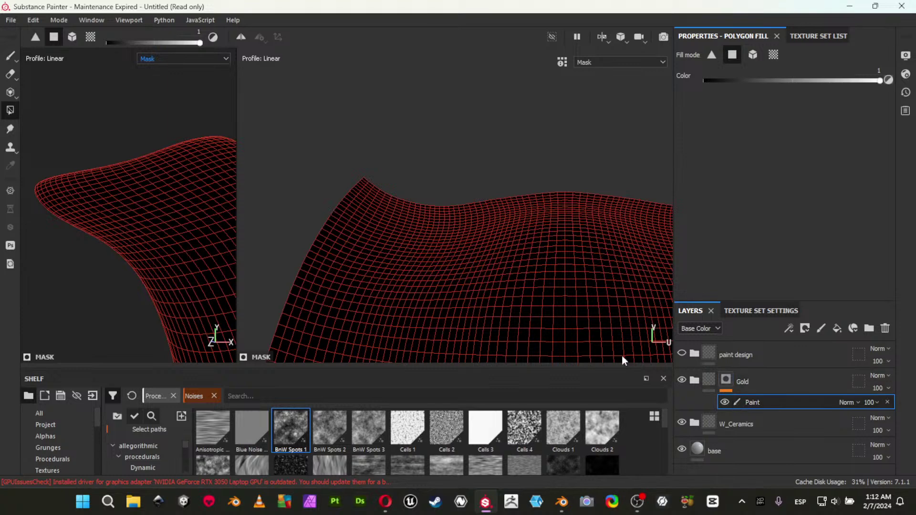
{"action": "key", "text": "m"}
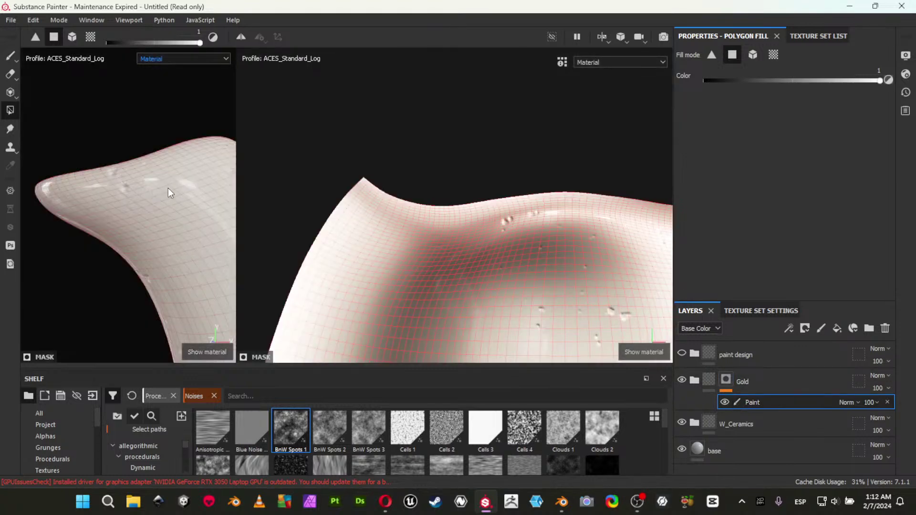
{"action": "key", "text": "f"}
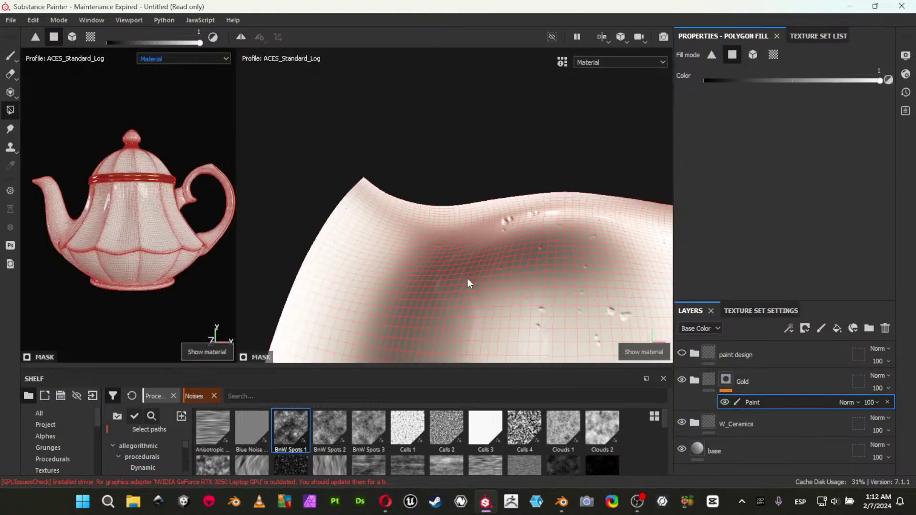
Display the Gold folder's mask on its own and select its paint effect for editing.
{"action": "left_click", "coordinate": [722, 401]}
{"action": "left_click", "coordinate": [722, 400]}
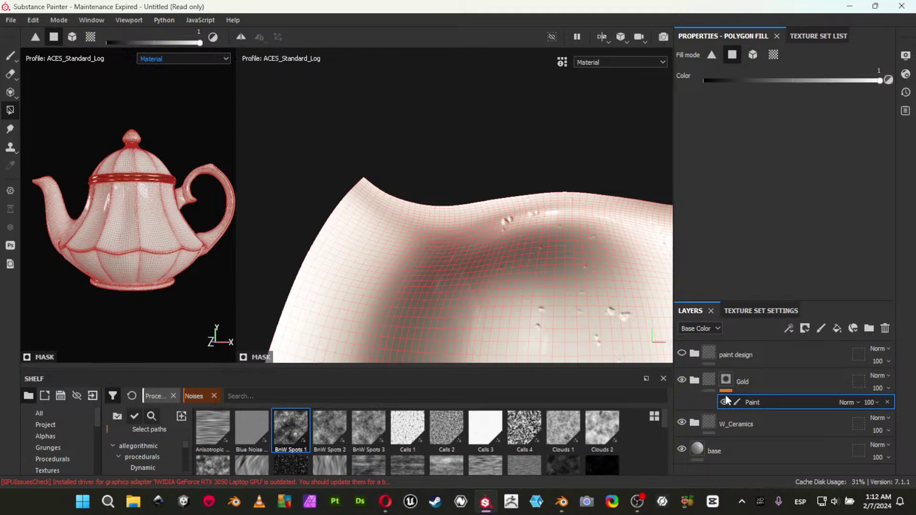
{"action": "left_click", "coordinate": [725, 382]}
{"action": "key", "text": "m"}
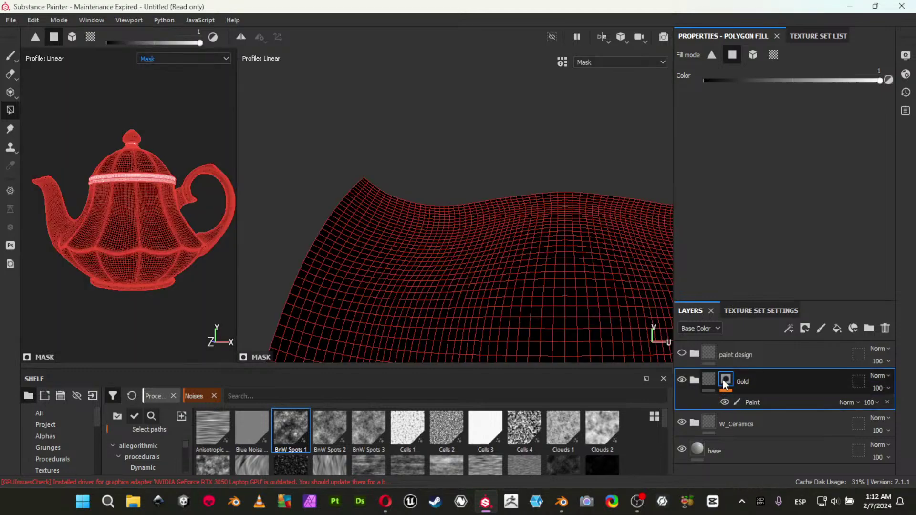
{"action": "left_click", "coordinate": [772, 402]}
Fill a band of polygons white along the first dip of the UV island's wavy upper edge, starting at its corner.
{"action": "right_click_drag", "start_coordinate": [321, 179], "coordinate": [606, 329], "text": "alt"}
{"action": "middle_click_drag", "start_coordinate": [424, 217], "coordinate": [327, 212], "text": "alt"}
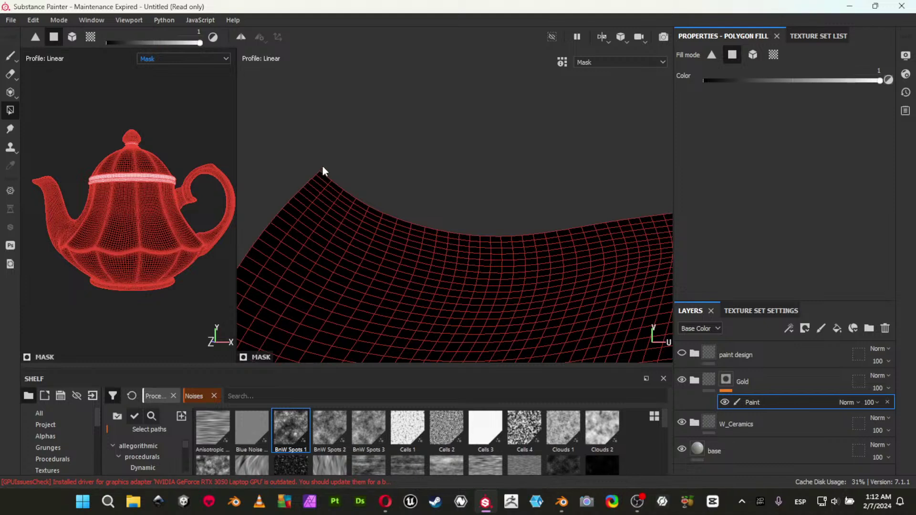
{"action": "left_click_drag", "start_coordinate": [298, 168], "coordinate": [346, 252]}
{"action": "key", "text": "ctrl"}
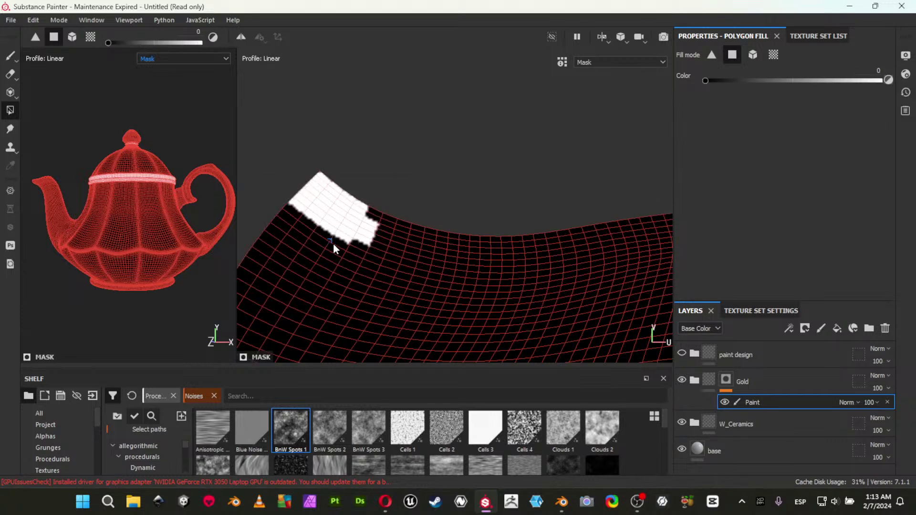
{"action": "left_click_drag", "start_coordinate": [368, 210], "coordinate": [389, 251]}
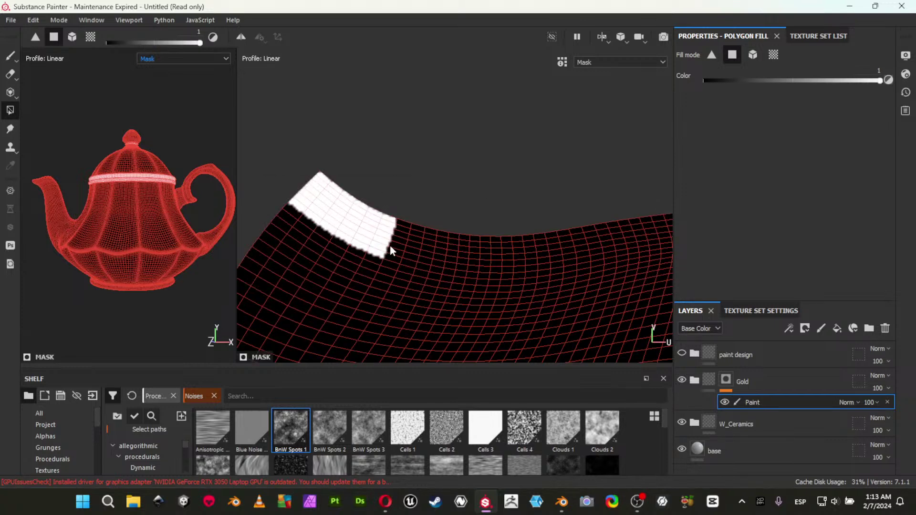
{"action": "left_click_drag", "start_coordinate": [401, 219], "coordinate": [499, 270]}
{"action": "left_click_drag", "start_coordinate": [485, 226], "coordinate": [512, 264]}
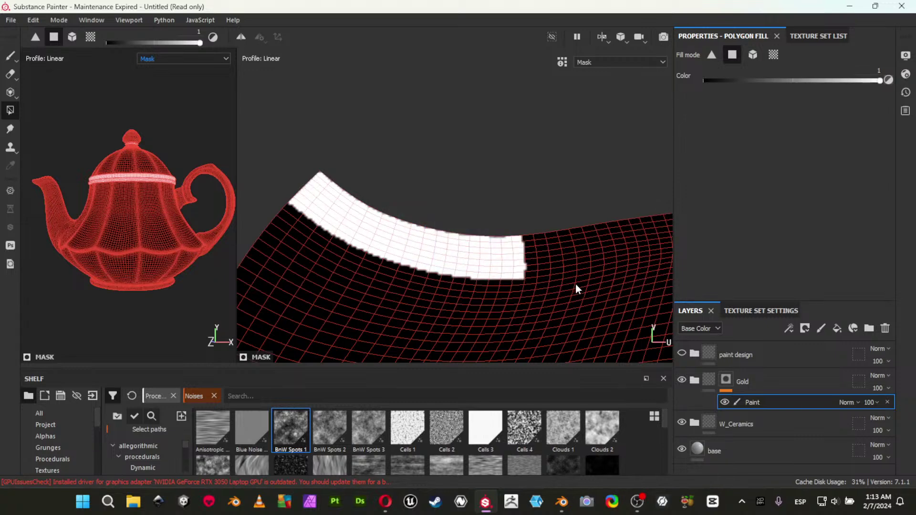
Extend the white polygon band along the island's upper edge, up the slope towards the middle crest.
{"action": "scroll", "coordinate": [574, 290], "scroll_direction": "down", "scroll_amount": 5}
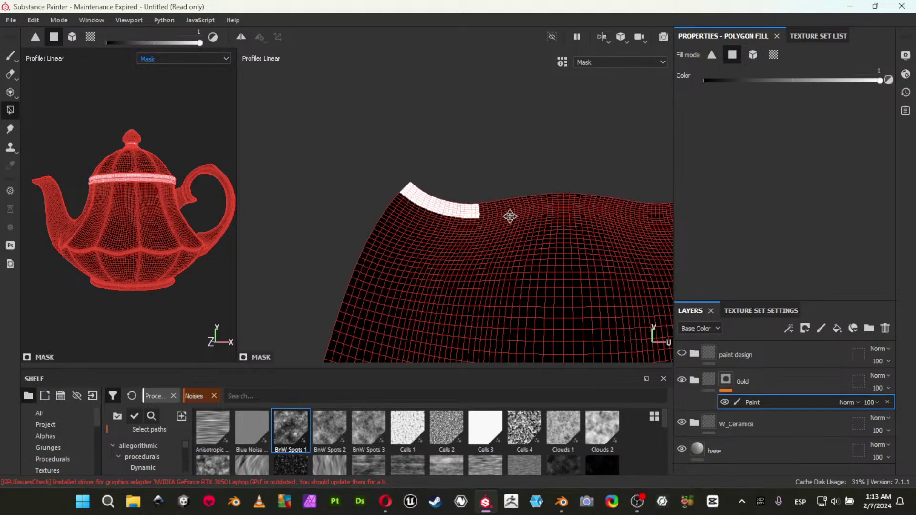
{"action": "middle_click_drag", "start_coordinate": [514, 218], "coordinate": [373, 292]}
{"action": "middle_click_drag", "start_coordinate": [447, 246], "coordinate": [414, 256], "text": "alt"}
{"action": "right_click_drag", "start_coordinate": [378, 251], "coordinate": [802, 403], "text": "alt"}
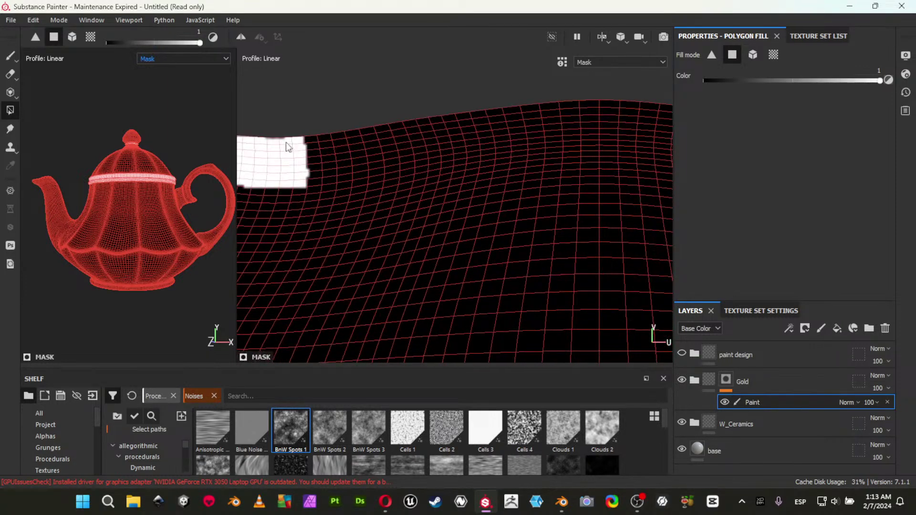
{"action": "left_click_drag", "start_coordinate": [337, 175], "coordinate": [331, 180]}
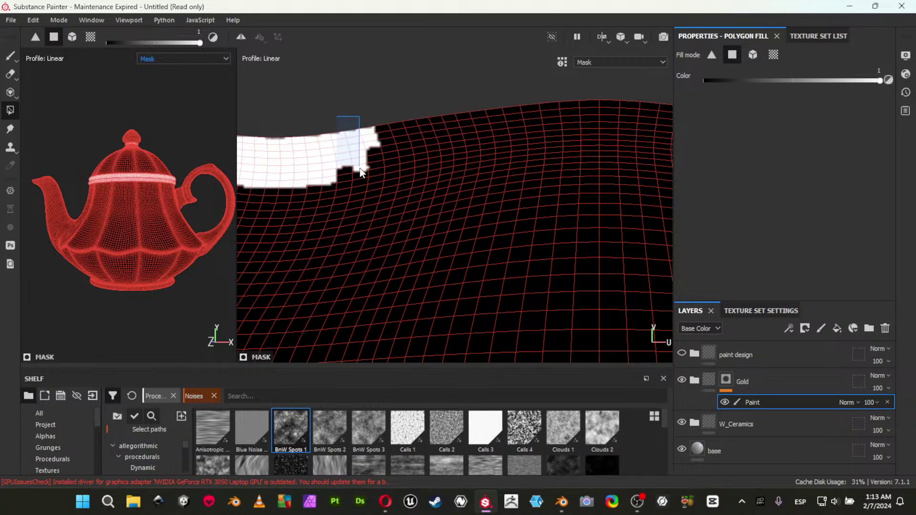
{"action": "left_click_drag", "start_coordinate": [361, 177], "coordinate": [361, 177]}
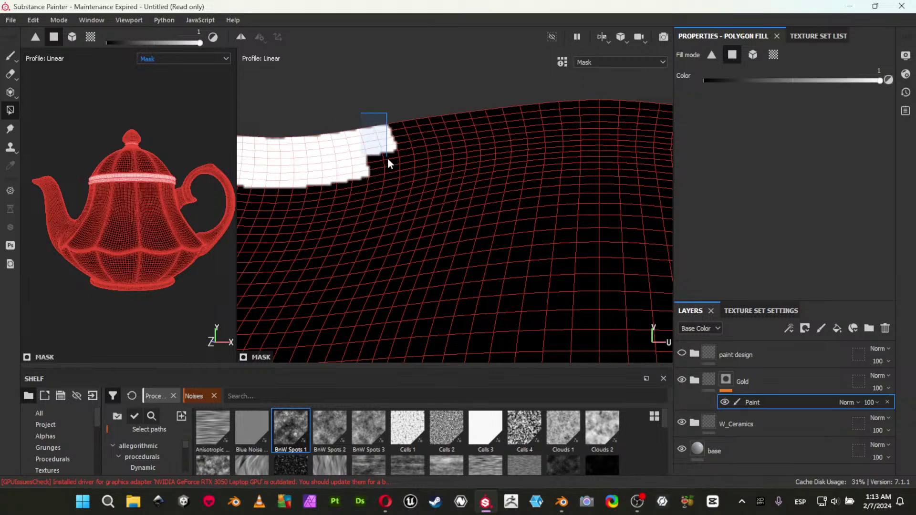
{"action": "left_click_drag", "start_coordinate": [422, 164], "coordinate": [423, 164]}
{"action": "left_click_drag", "start_coordinate": [413, 101], "coordinate": [449, 163]}
{"action": "left_click_drag", "start_coordinate": [437, 81], "coordinate": [482, 161]}
Switch to the Paint brush and set its size to 3.92, flow to 100 and spacing to 5.
{"action": "left_click", "coordinate": [5, 53]}
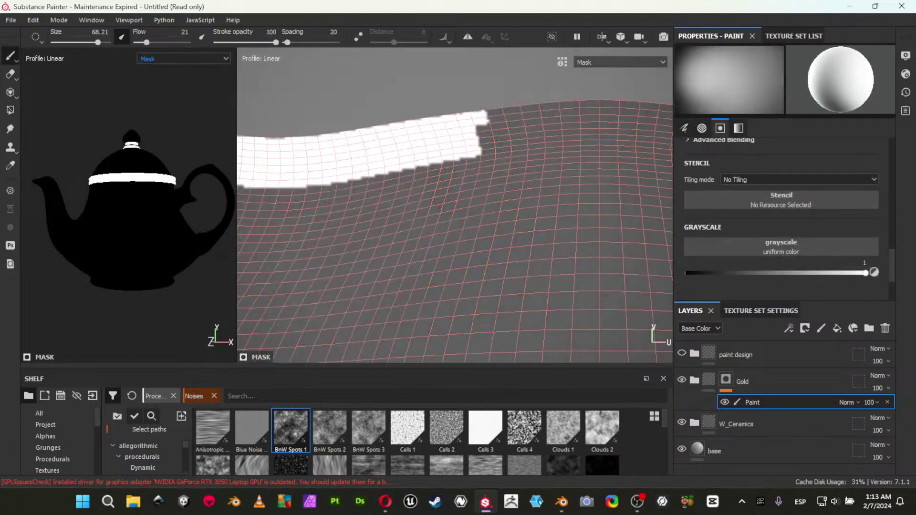
{"action": "right_click_drag", "start_coordinate": [422, 138], "coordinate": [355, 137], "text": "ctrl"}
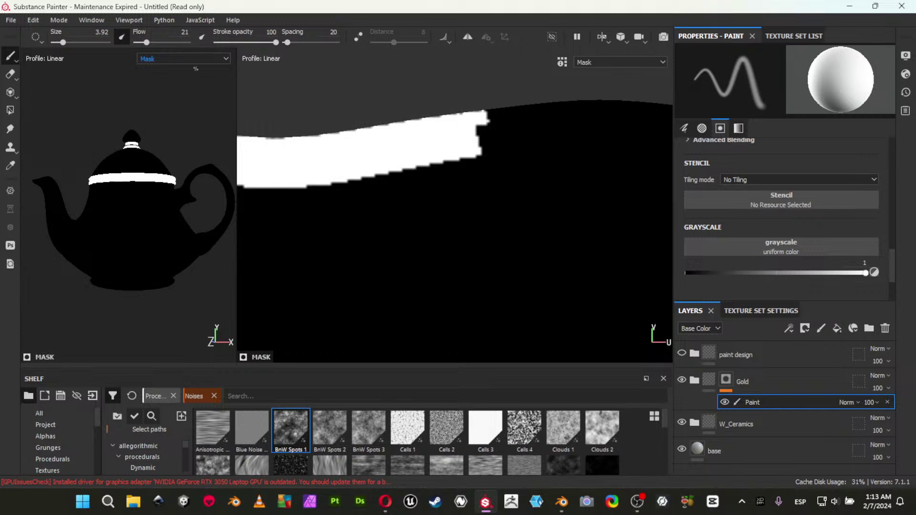
{"action": "left_click_drag", "start_coordinate": [166, 41], "coordinate": [192, 42]}
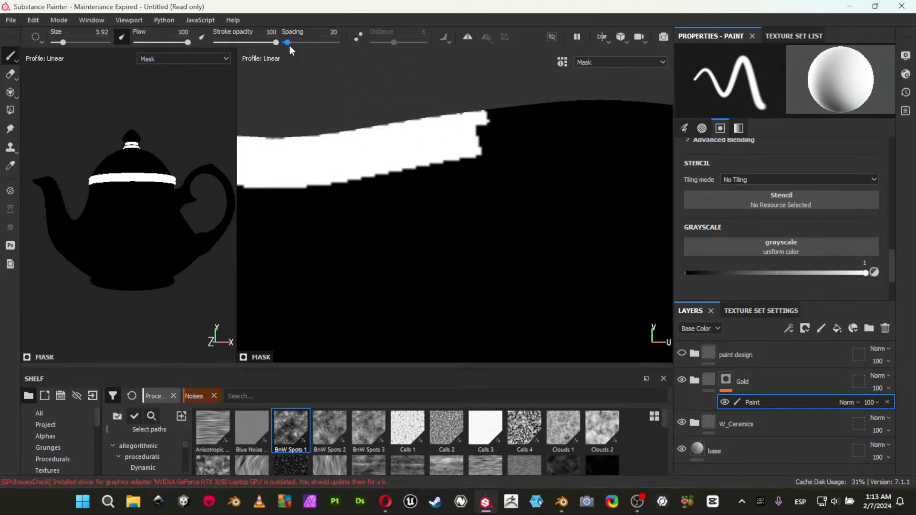
{"action": "left_click_drag", "start_coordinate": [289, 43], "coordinate": [285, 43]}
{"action": "scroll", "coordinate": [508, 148], "scroll_direction": "down", "scroll_amount": 3}
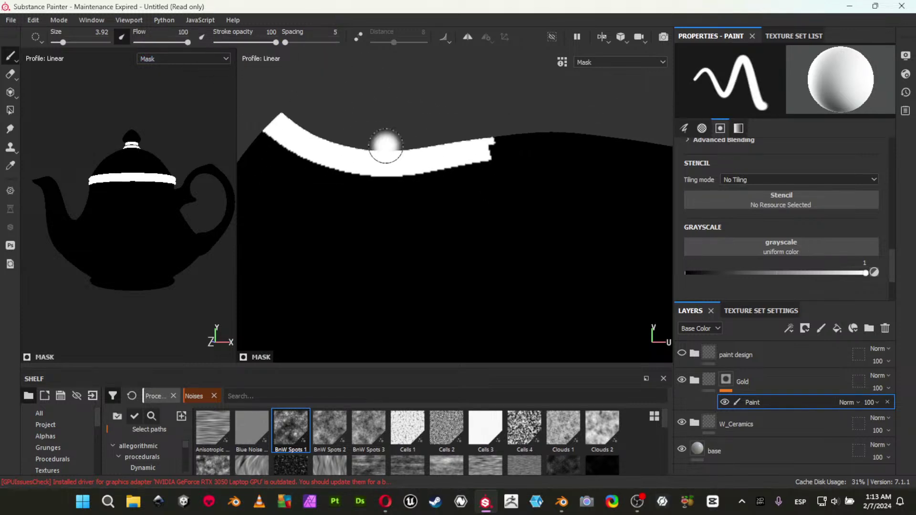
Show the mesh wireframe in the viewports and lower its opacity to 11.
{"action": "left_click", "coordinate": [905, 56]}
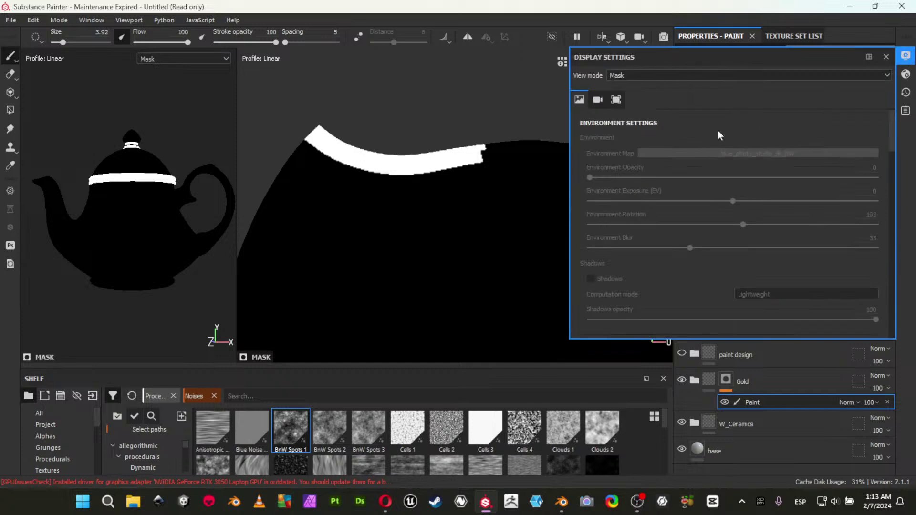
{"action": "left_click", "coordinate": [615, 101]}
{"action": "scroll", "coordinate": [678, 285], "scroll_direction": "down", "scroll_amount": 3}
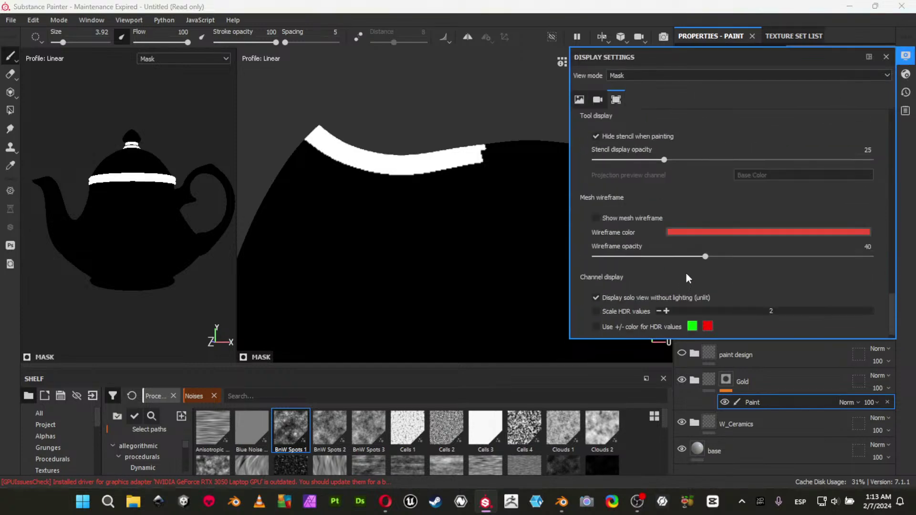
{"action": "left_click", "coordinate": [594, 217]}
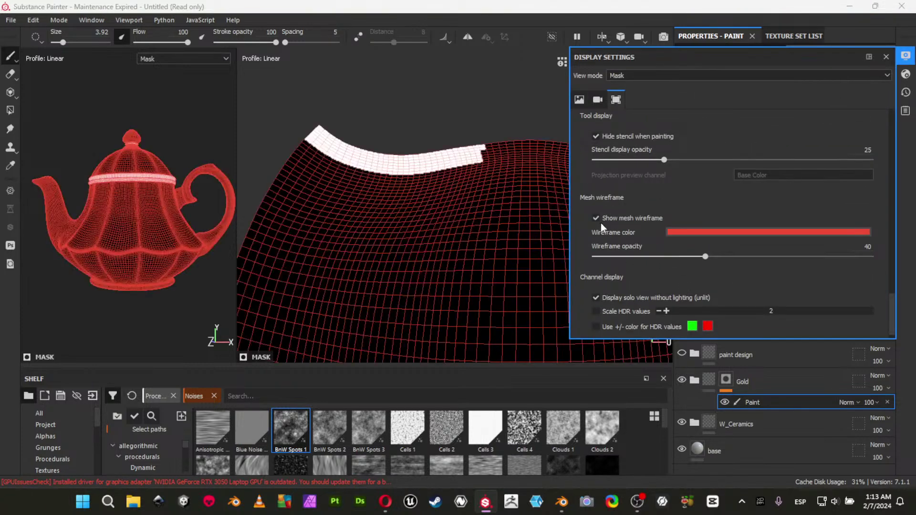
{"action": "left_click", "coordinate": [639, 257]}
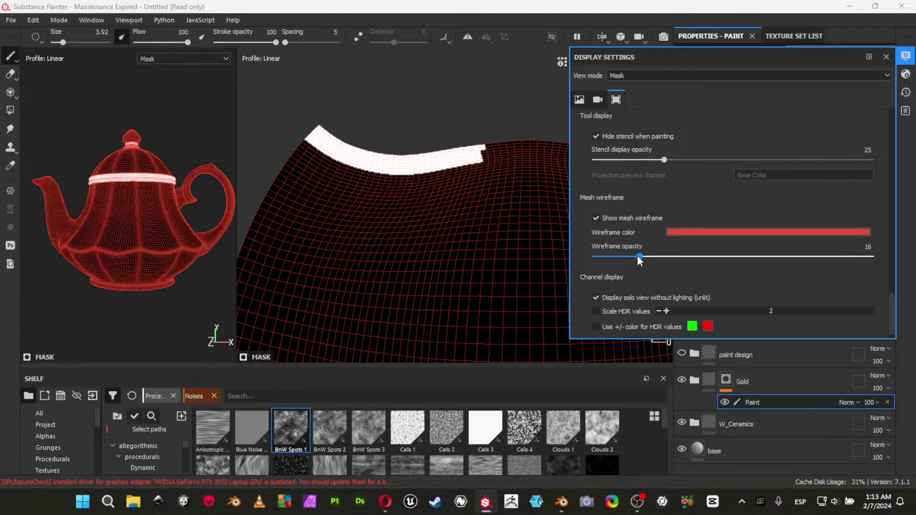
{"action": "left_click_drag", "start_coordinate": [633, 256], "coordinate": [626, 256]}
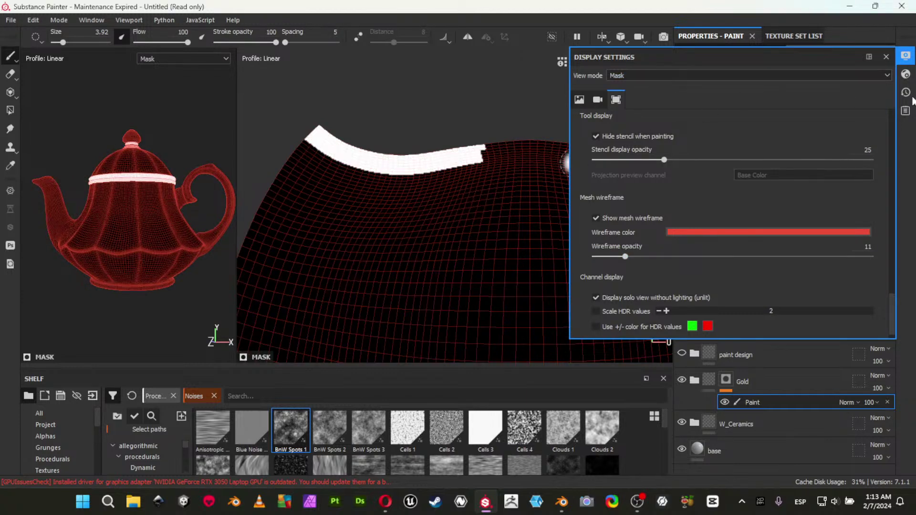
{"action": "left_click", "coordinate": [909, 62]}
Set the brush's alignment to UV and its size space to Texture.
{"action": "key", "text": "Tab"}
{"action": "middle_click_drag", "start_coordinate": [638, 229], "coordinate": [503, 245], "text": "alt"}
{"action": "key", "text": "Tab"}
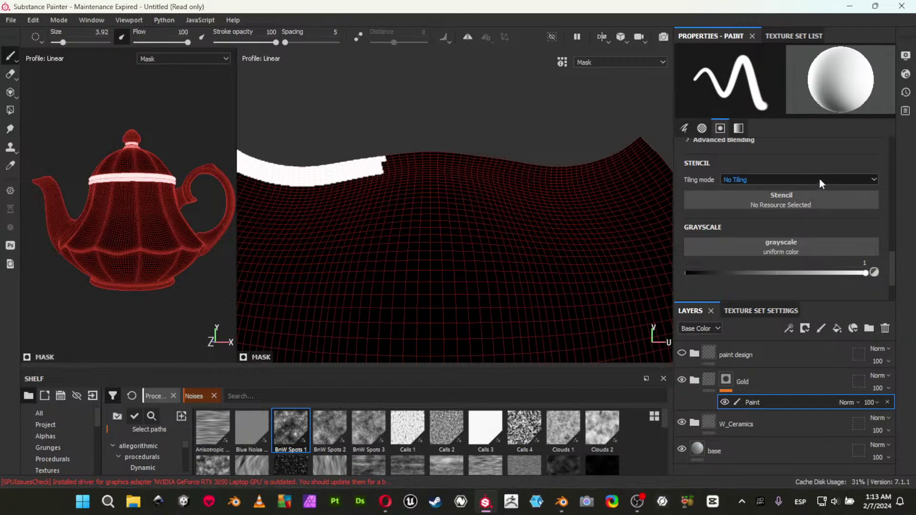
{"action": "scroll", "coordinate": [819, 179], "scroll_direction": "up", "scroll_amount": 3}
{"action": "left_click", "coordinate": [794, 184]}
{"action": "left_click", "coordinate": [783, 216]}
{"action": "left_click", "coordinate": [787, 224]}
{"action": "left_click", "coordinate": [766, 243]}
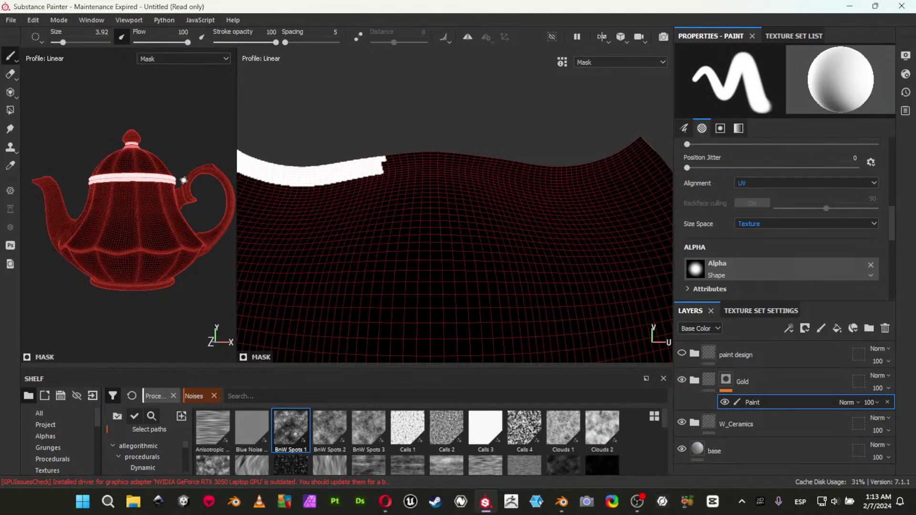
{"action": "left_click", "coordinate": [772, 183]}
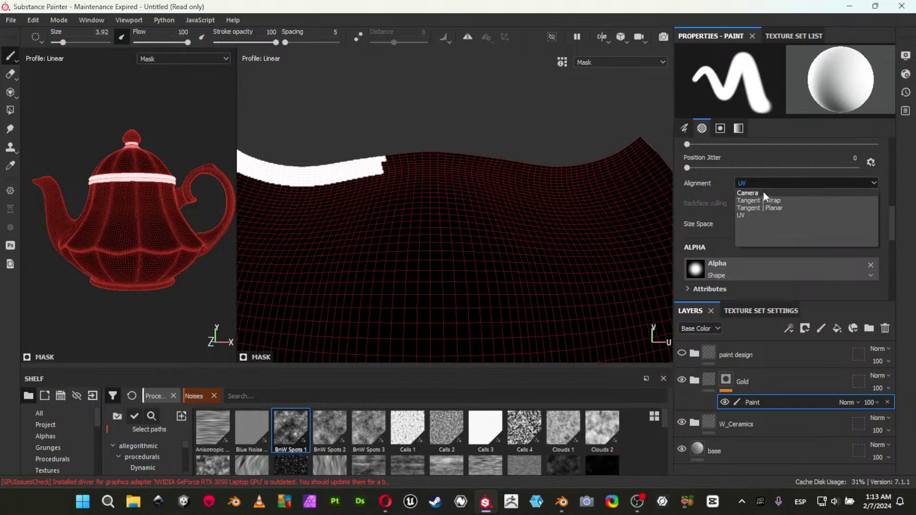
{"action": "left_click", "coordinate": [708, 218]}
{"action": "left_click", "coordinate": [752, 225]}
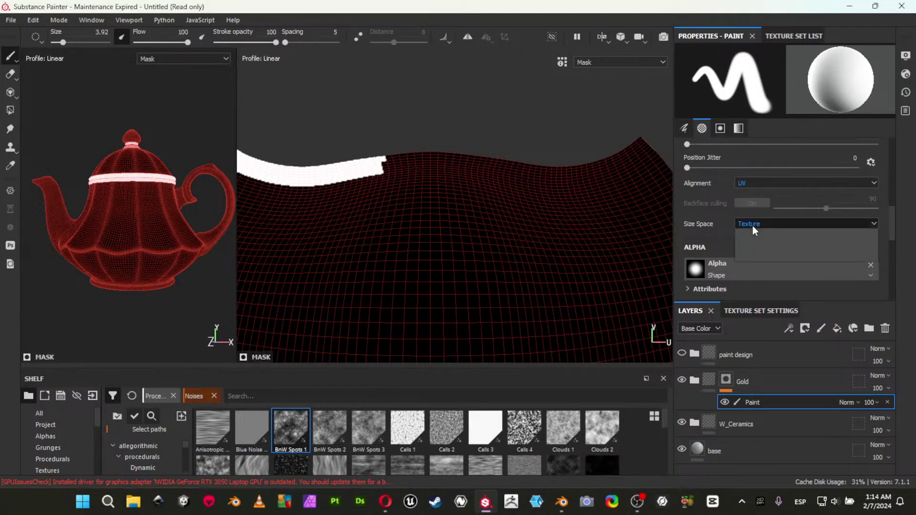
{"action": "left_click", "coordinate": [713, 216]}
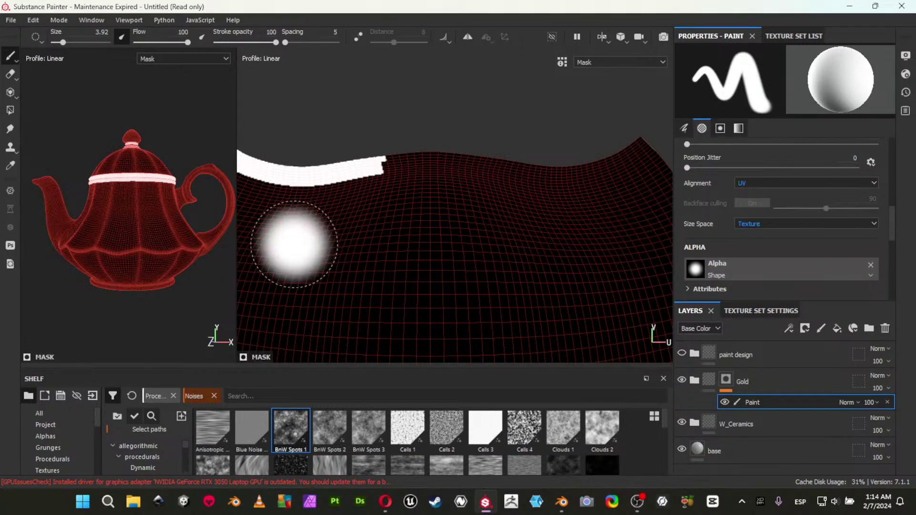
Reduce the brush size to 0.71 and enlarge the 2D view to nearly the full window around the island's upper edge.
{"action": "scroll", "coordinate": [511, 230], "scroll_direction": "down", "scroll_amount": 5}
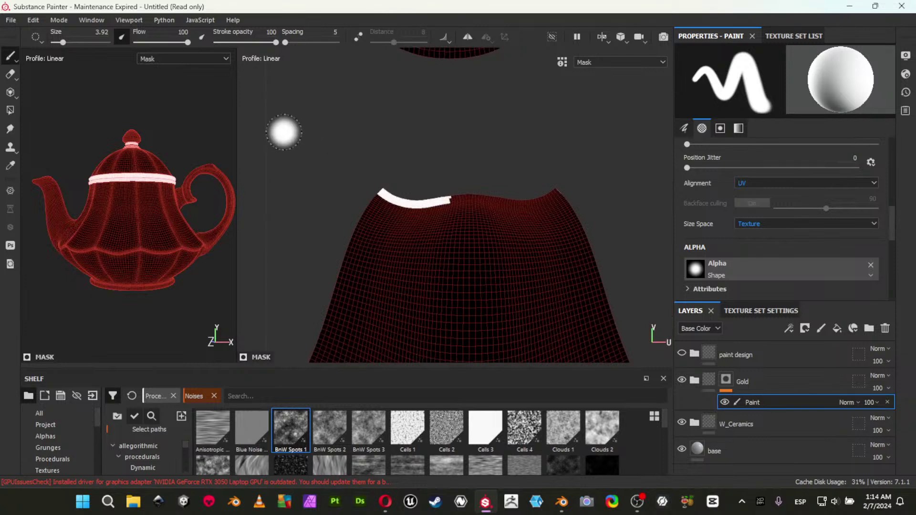
{"action": "scroll", "coordinate": [444, 177], "scroll_direction": "up", "scroll_amount": 6}
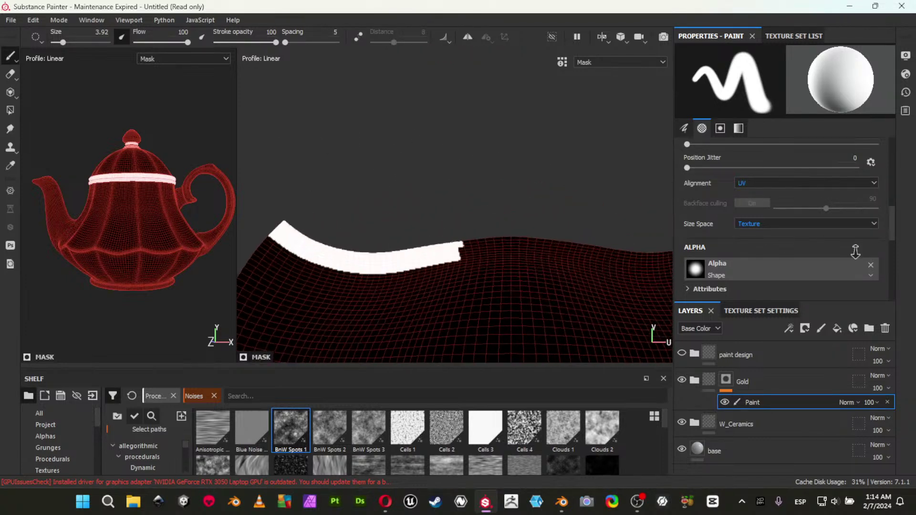
{"action": "right_click_drag", "start_coordinate": [492, 227], "coordinate": [454, 227], "text": "ctrl"}
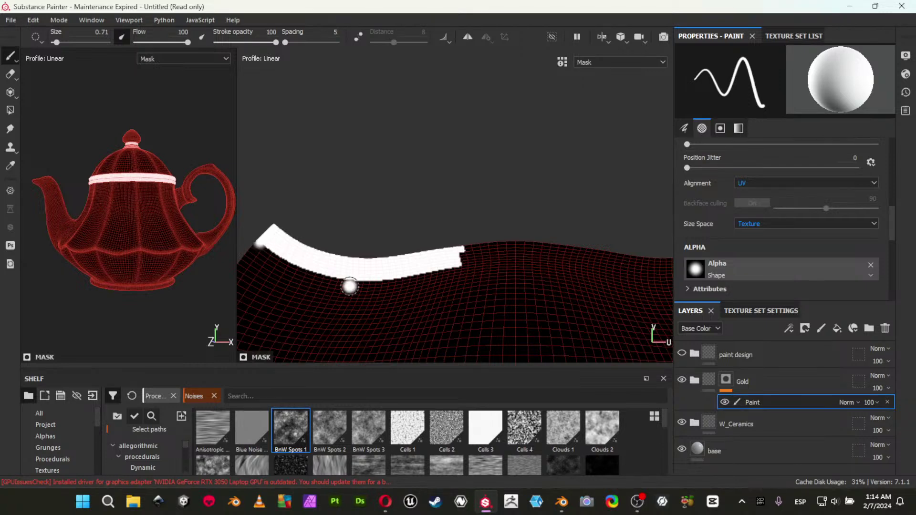
{"action": "key", "text": "Tab"}
{"action": "left_click_drag", "start_coordinate": [311, 280], "coordinate": [29, 215]}
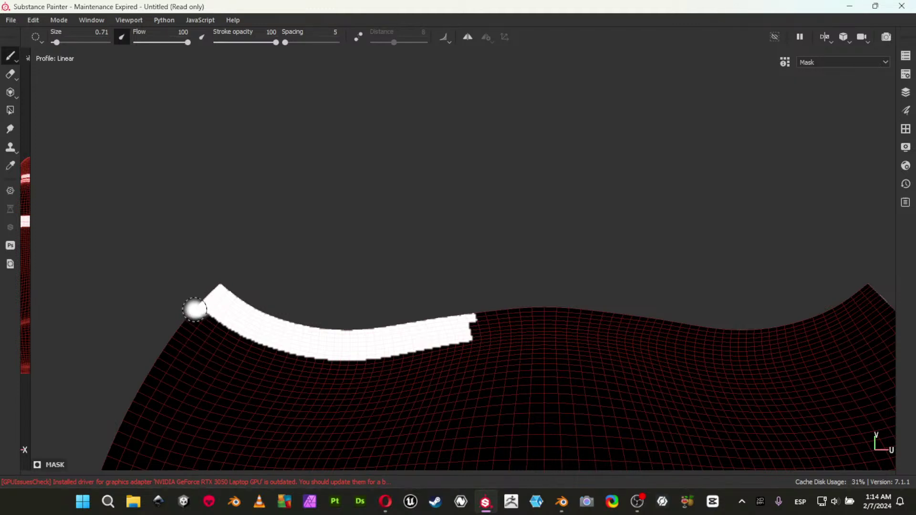
Paint connected straight strokes along the white band's lower border to smooth its jagged edge, from the island's corner to the band's end.
{"action": "key", "text": "shift"}
{"action": "left_click", "coordinate": [248, 339], "text": "shift"}
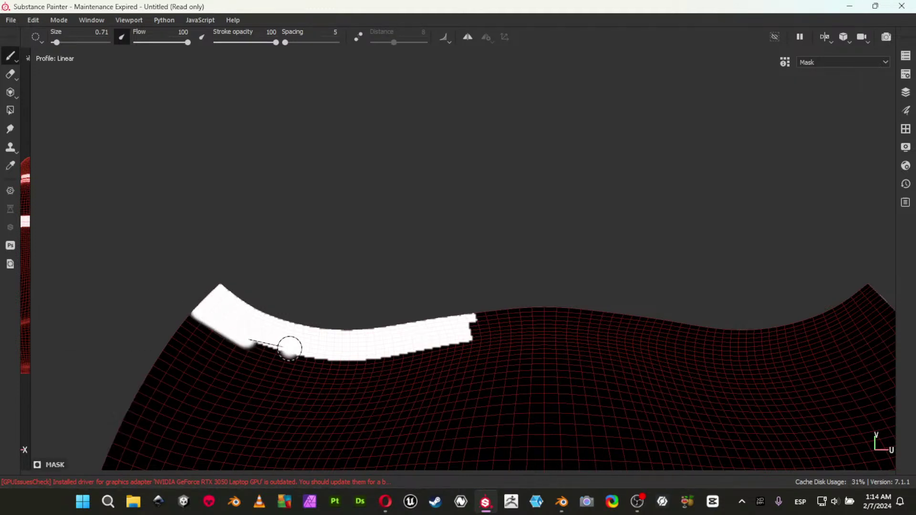
{"action": "left_click", "coordinate": [294, 354], "text": "shift"}
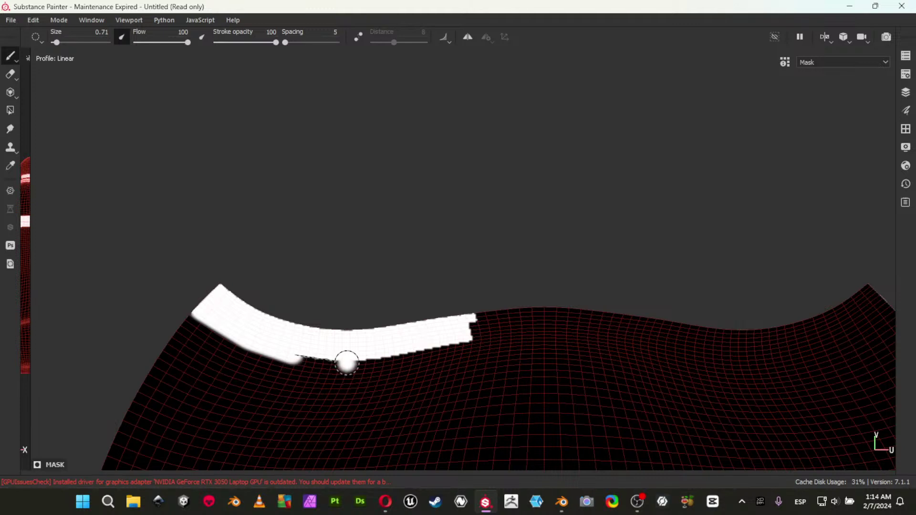
{"action": "left_click", "coordinate": [346, 363], "text": "shift"}
{"action": "left_click", "coordinate": [395, 358], "text": "shift"}
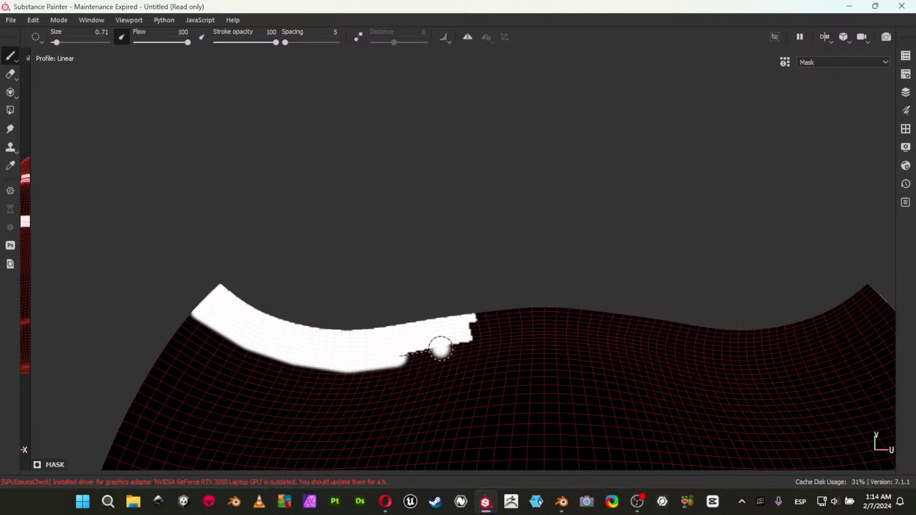
{"action": "left_click", "coordinate": [470, 341], "text": "shift"}
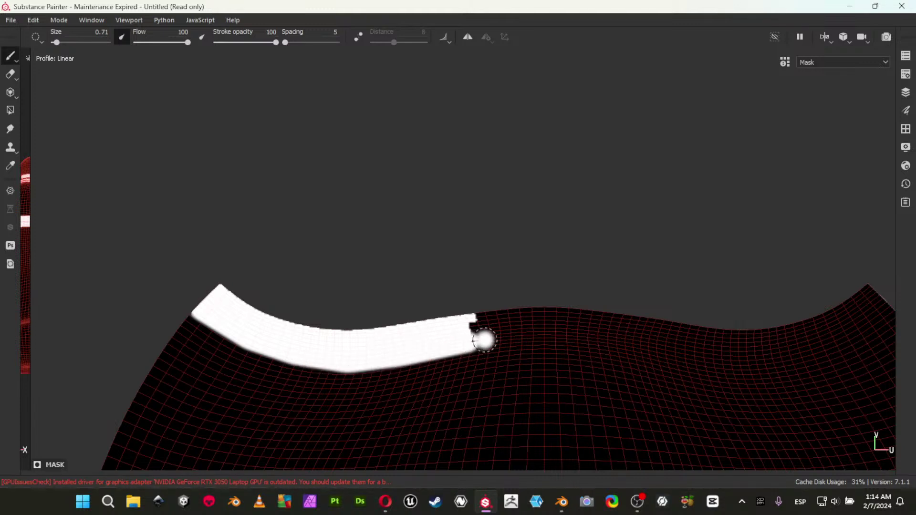
Try a straight stroke continuing the band past its ragged end towards the crest, and undo it.
{"action": "middle_click_drag", "start_coordinate": [507, 313], "coordinate": [342, 297]}
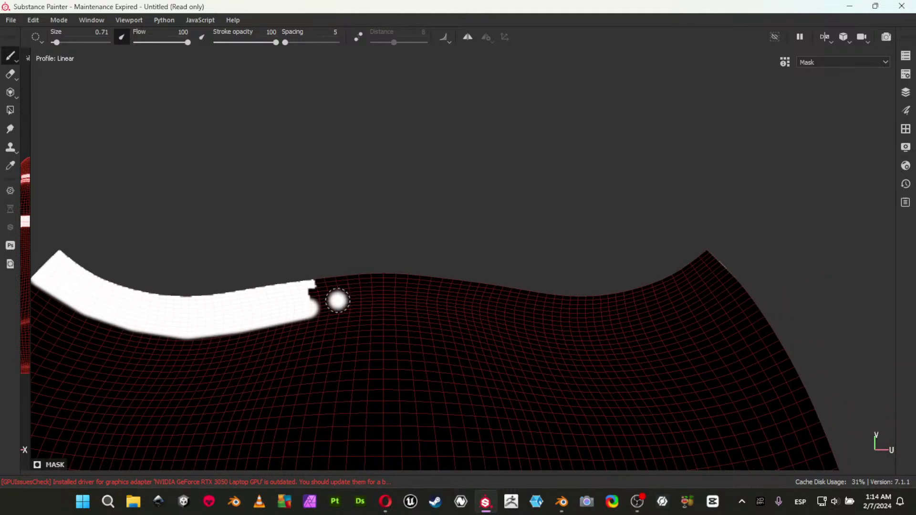
{"action": "left_click", "coordinate": [372, 304], "text": "shift"}
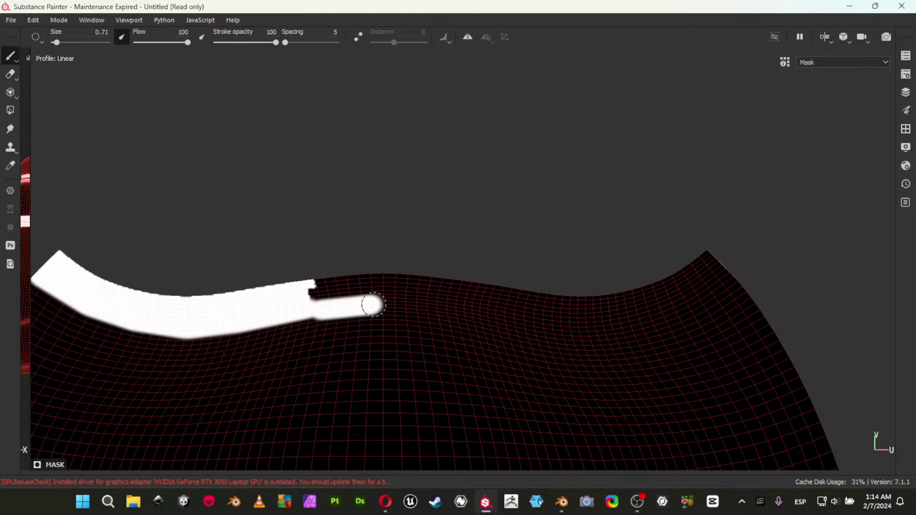
{"action": "key", "text": "ctrl+z"}
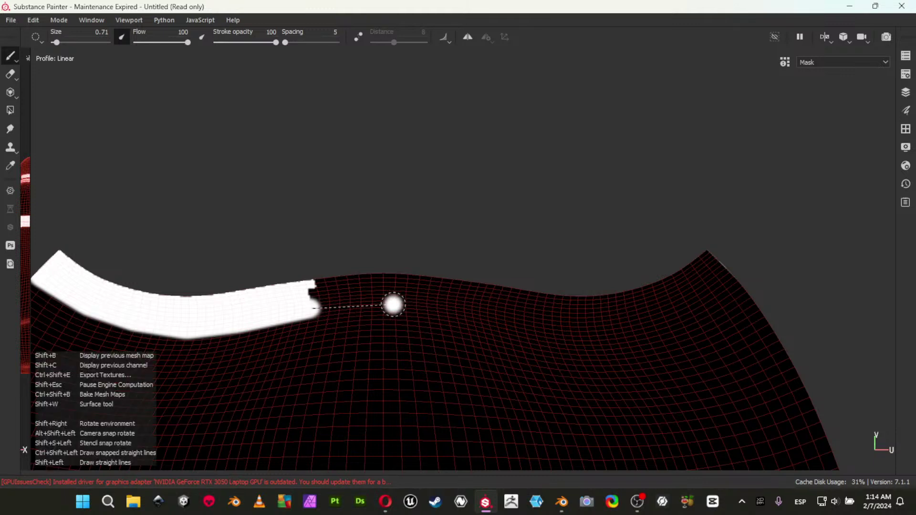
Extend the white band with connected straight strokes to the island's opposite corner, and fill the gap up to the island's upper edge.
{"action": "left_click", "coordinate": [372, 302], "text": "shift"}
{"action": "left_click", "coordinate": [411, 302], "text": "shift"}
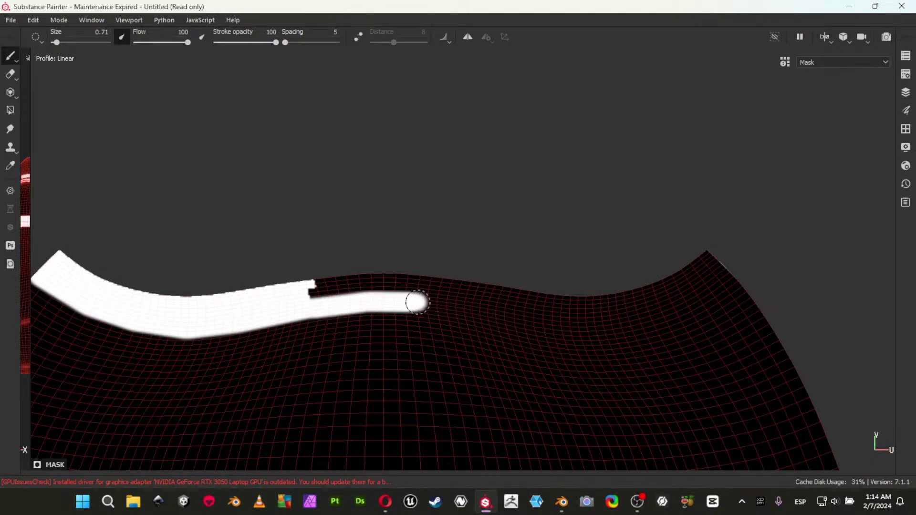
{"action": "left_click", "coordinate": [465, 309], "text": "shift"}
{"action": "left_click", "coordinate": [515, 316], "text": "shift"}
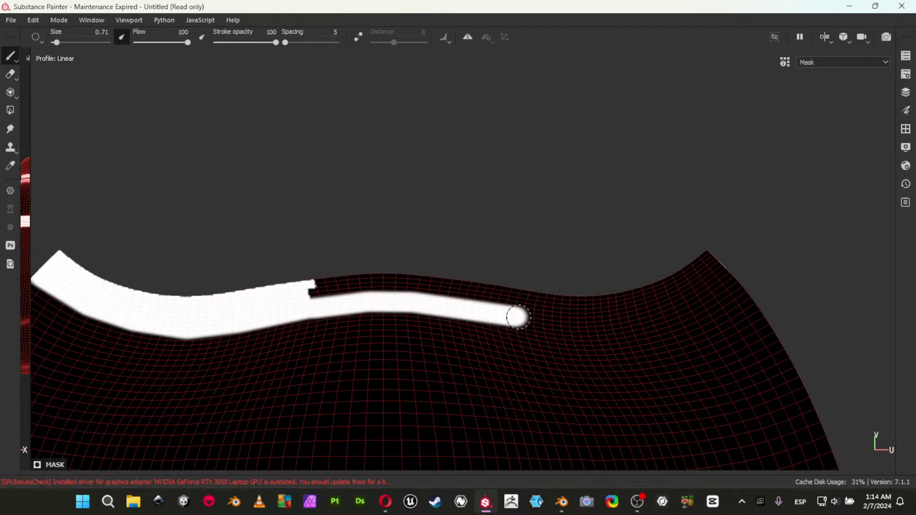
{"action": "left_click", "coordinate": [565, 327], "text": "shift"}
{"action": "left_click", "coordinate": [615, 325], "text": "shift"}
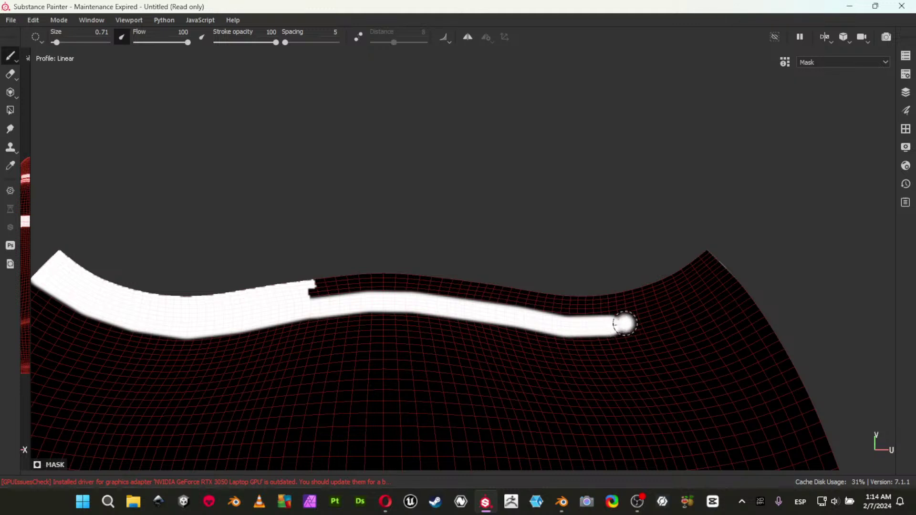
{"action": "left_click", "coordinate": [659, 315], "text": "shift"}
{"action": "left_click", "coordinate": [701, 296], "text": "shift"}
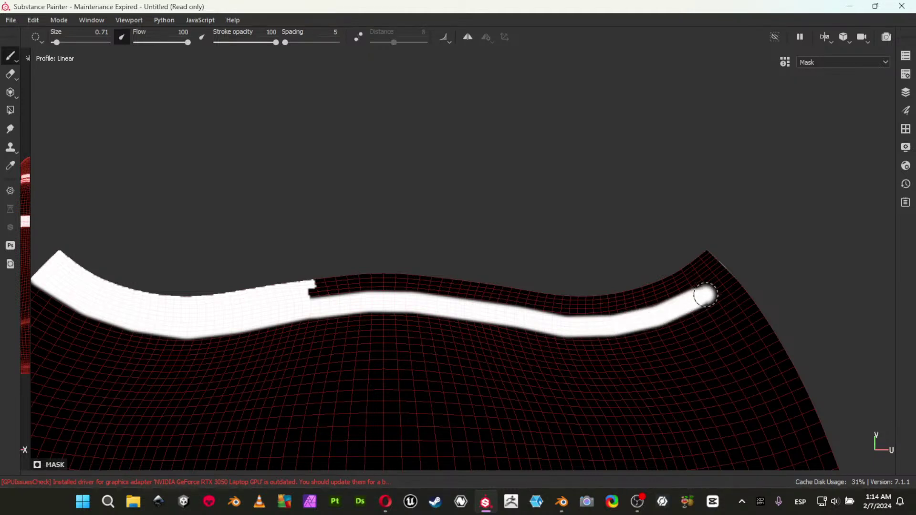
{"action": "left_click", "coordinate": [733, 274], "text": "shift"}
{"action": "mouse_move", "coordinate": [718, 259]}
{"action": "left_mouse_down"}
{"action": "mouse_move", "coordinate": [602, 304]}
{"action": "mouse_move", "coordinate": [354, 276]}
{"action": "mouse_move", "coordinate": [299, 293]}
{"action": "mouse_move", "coordinate": [448, 292]}
{"action": "left_mouse_up"}
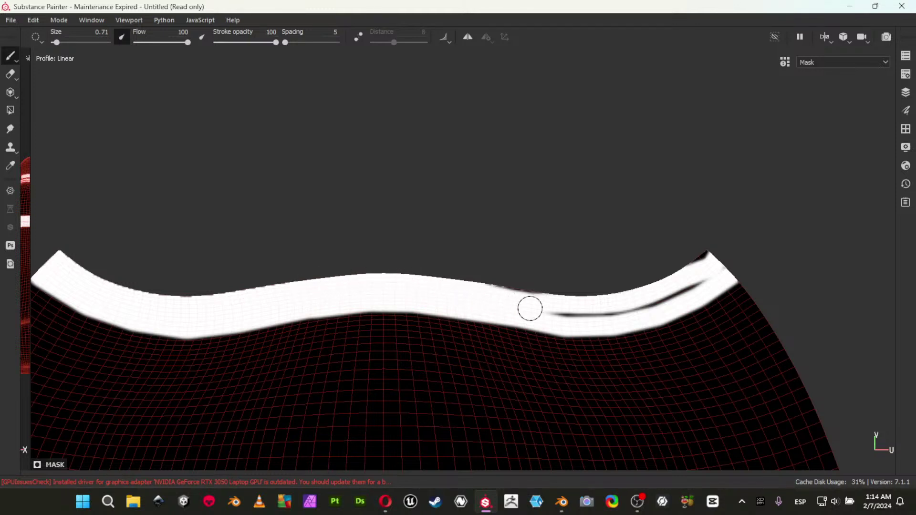
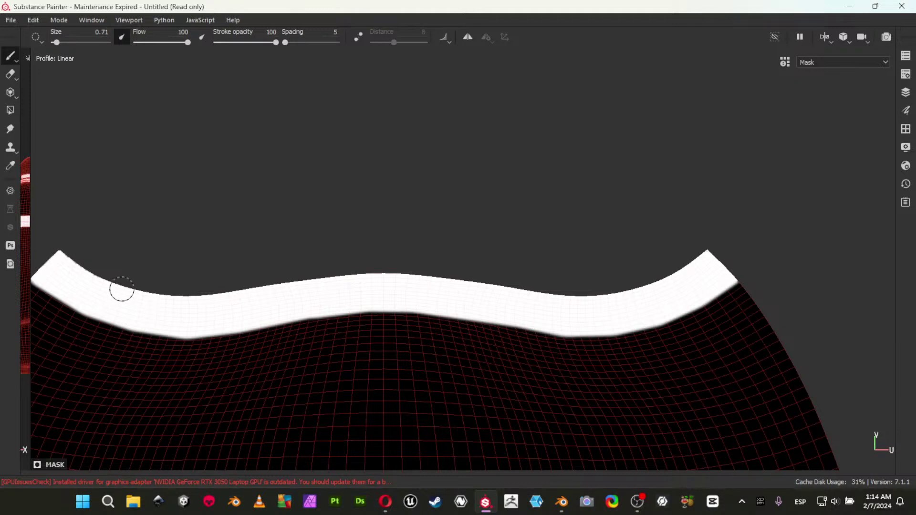
Enlarge the 3D view, switch it to the material display and inspect the gold band around the spout's lip up close.
{"action": "key", "text": "Tab"}
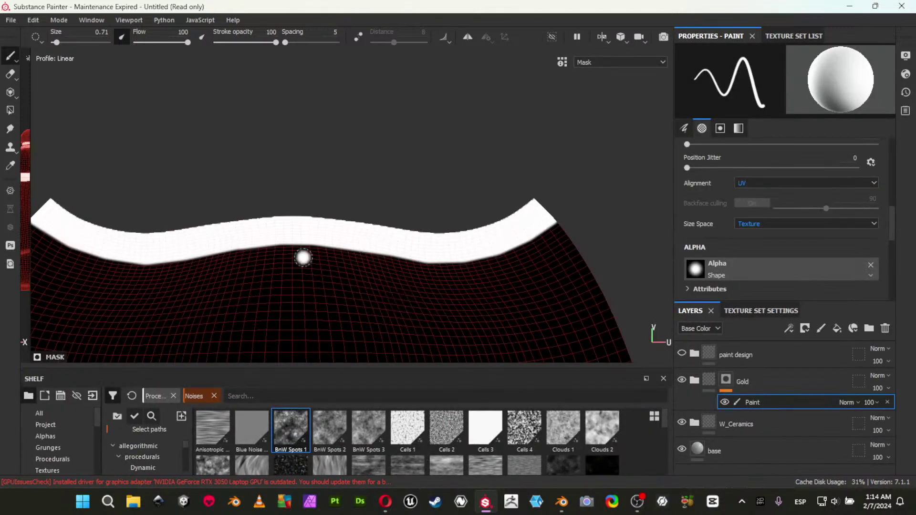
{"action": "left_click_drag", "start_coordinate": [31, 178], "coordinate": [567, 220]}
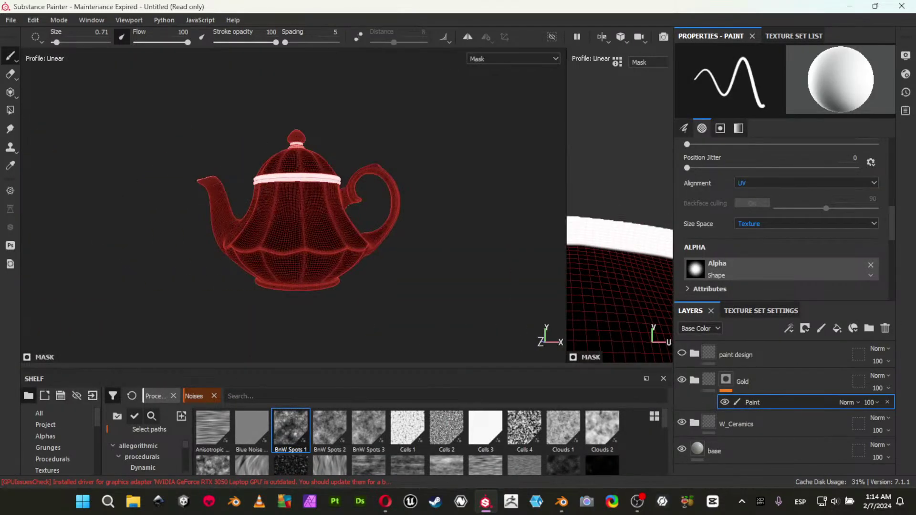
{"action": "key", "text": "m"}
{"action": "left_click_drag", "start_coordinate": [315, 193], "coordinate": [353, 217], "text": "alt"}
{"action": "right_click_drag", "start_coordinate": [353, 217], "coordinate": [389, 253], "text": "alt"}
{"action": "middle_click_drag", "start_coordinate": [225, 209], "coordinate": [517, 270], "text": "alt"}
{"action": "right_click_drag", "start_coordinate": [352, 226], "coordinate": [607, 318], "text": "alt"}
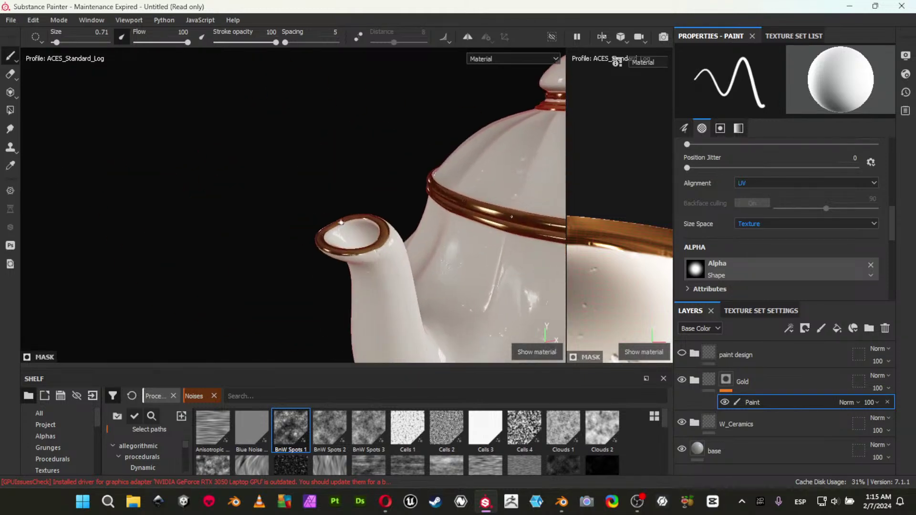
{"action": "key", "text": "Tab"}
{"action": "right_click_drag", "start_coordinate": [367, 277], "coordinate": [540, 329], "text": "alt"}
{"action": "middle_click_drag", "start_coordinate": [539, 329], "coordinate": [399, 270], "text": "alt"}
{"action": "left_click_drag", "start_coordinate": [338, 285], "coordinate": [357, 249], "text": "alt"}
{"action": "middle_click_drag", "start_coordinate": [282, 269], "coordinate": [344, 274], "text": "alt"}
{"action": "right_click_drag", "start_coordinate": [343, 275], "coordinate": [485, 344], "text": "alt"}
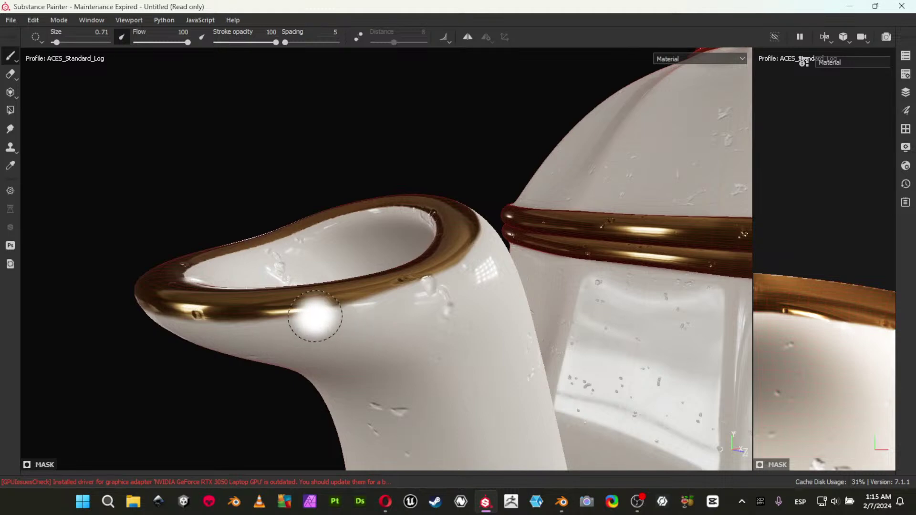
Set the brush's alignment to Camera, its size space to Object and its size to 2.07.
{"action": "key", "text": "Tab"}
{"action": "left_click", "coordinate": [771, 183]}
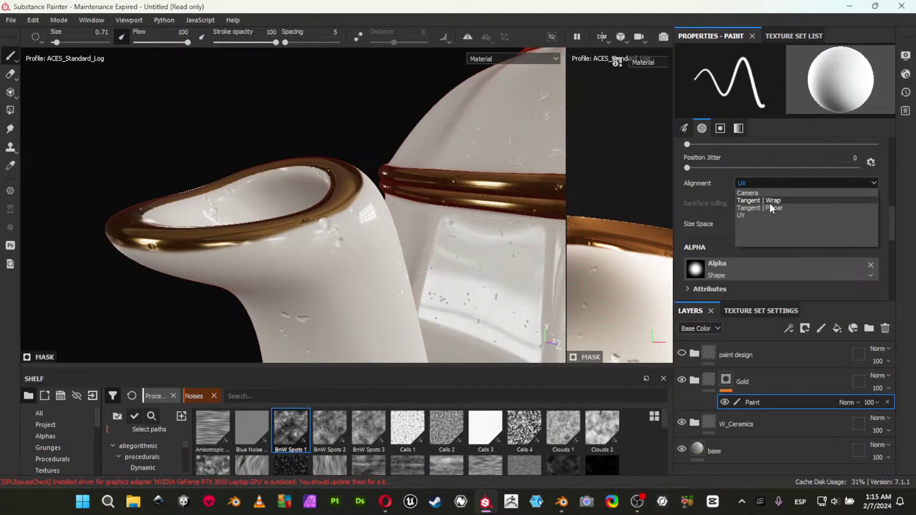
{"action": "left_click", "coordinate": [772, 193]}
{"action": "left_click", "coordinate": [769, 224]}
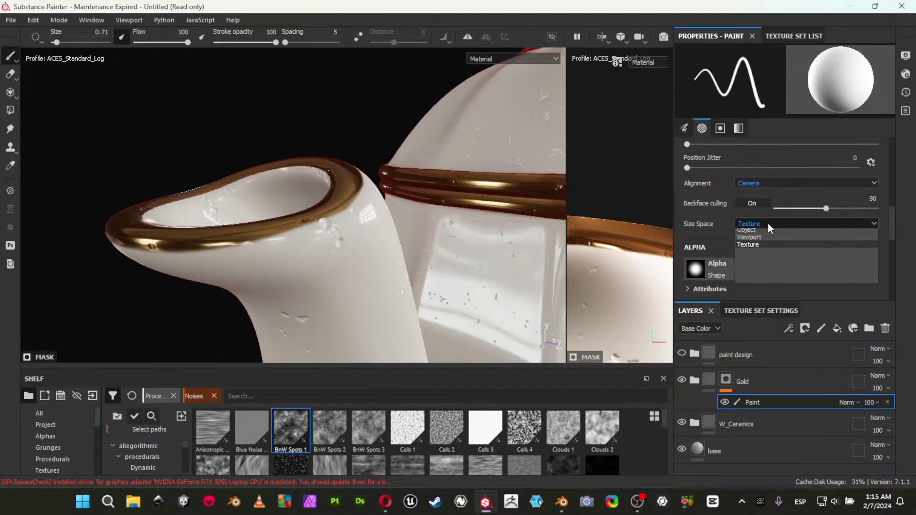
{"action": "left_click", "coordinate": [762, 234]}
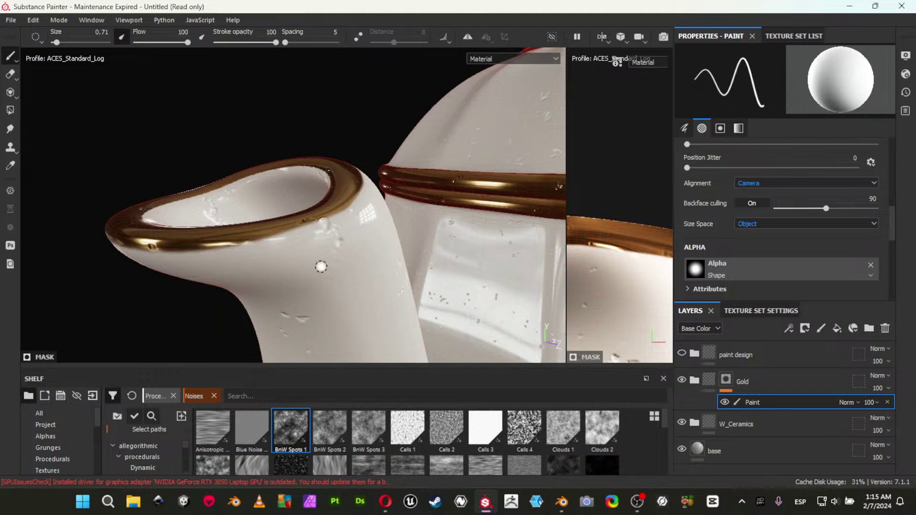
{"action": "right_click_drag", "start_coordinate": [248, 244], "coordinate": [265, 244], "text": "ctrl"}
{"action": "key", "text": "Tab"}
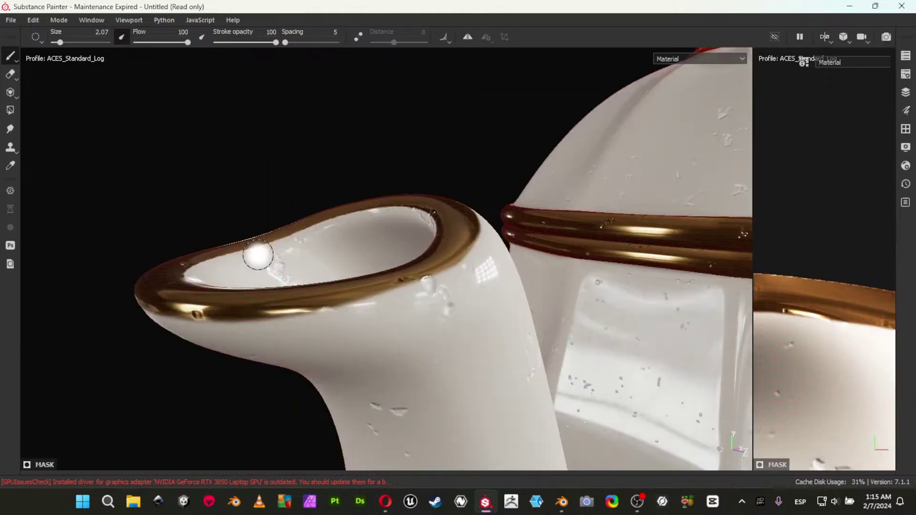
Widen the gold band below the spout's lip with straight strokes along one side, around the pouring tip and along the opposite side.
{"action": "left_click", "coordinate": [379, 302]}
{"action": "left_click", "coordinate": [380, 298]}
{"action": "left_click", "coordinate": [257, 316], "text": "shift"}
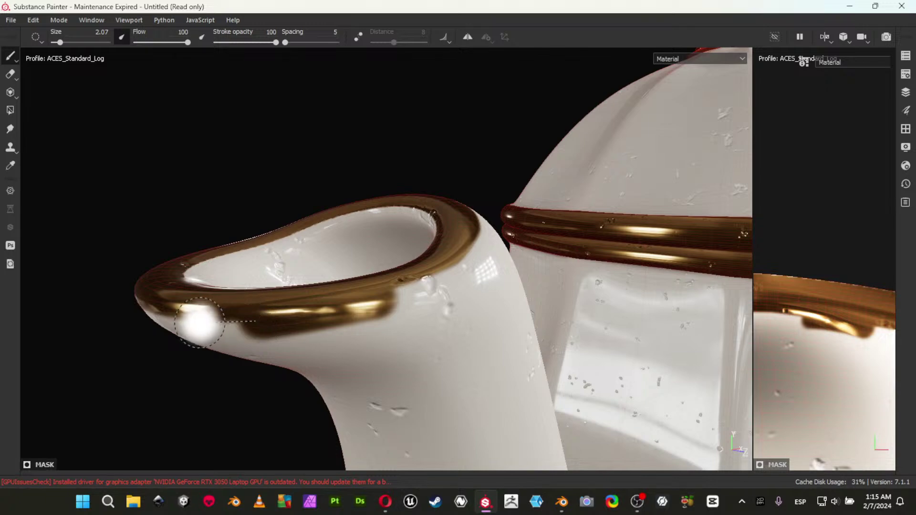
{"action": "mouse_move", "coordinate": [185, 318]}
{"action": "left_mouse_down", "text": "alt"}
{"action": "mouse_move", "coordinate": [310, 307]}
{"action": "mouse_move", "coordinate": [552, 225]}
{"action": "mouse_move", "coordinate": [566, 237]}
{"action": "left_mouse_up", "text": "alt"}
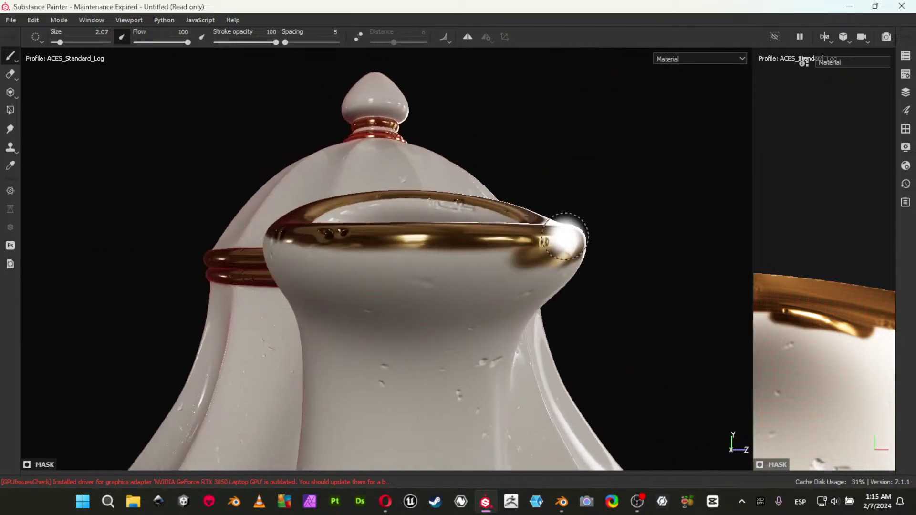
{"action": "left_click", "coordinate": [524, 252]}
{"action": "left_click", "coordinate": [407, 257], "text": "shift"}
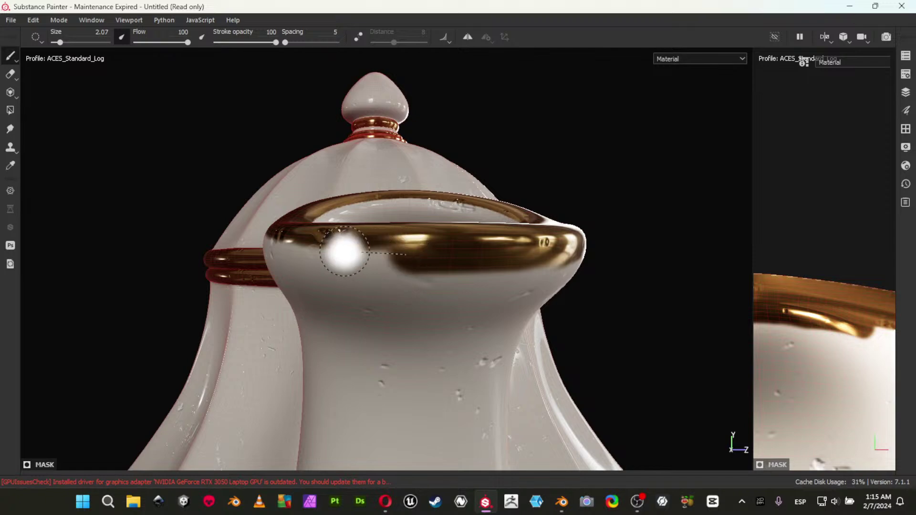
{"action": "mouse_move", "coordinate": [324, 246]}
{"action": "left_mouse_down", "text": "alt"}
{"action": "mouse_move", "coordinate": [511, 249]}
{"action": "mouse_move", "coordinate": [503, 253]}
{"action": "left_mouse_up", "text": "alt"}
{"action": "left_click", "coordinate": [476, 262]}
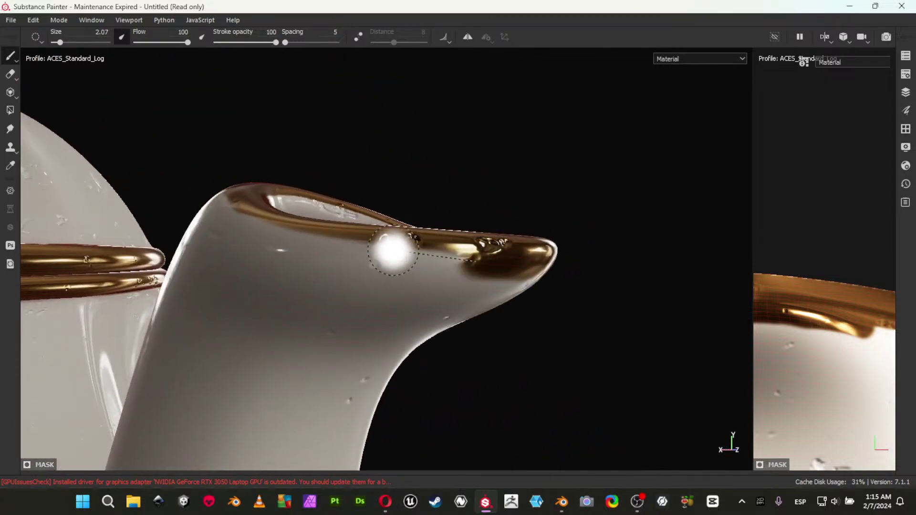
{"action": "left_click", "coordinate": [335, 243], "text": "shift"}
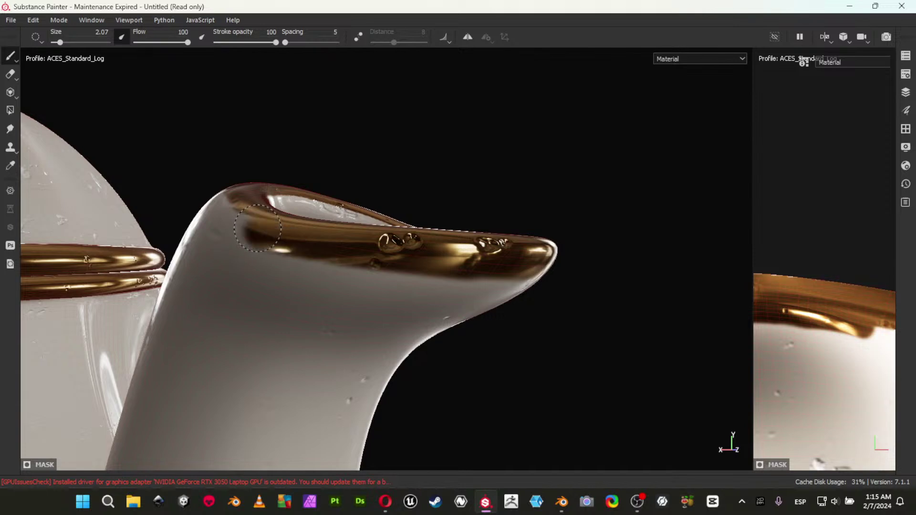
Continue the wider gold band around the upper end of the spout's lip with straight strokes.
{"action": "left_click_drag", "start_coordinate": [252, 230], "coordinate": [409, 259], "text": "alt"}
{"action": "middle_click_drag", "start_coordinate": [409, 259], "coordinate": [442, 305], "text": "alt"}
{"action": "mouse_move", "coordinate": [442, 304]}
{"action": "left_mouse_down", "text": "alt"}
{"action": "mouse_move", "coordinate": [452, 333]}
{"action": "mouse_move", "coordinate": [475, 327]}
{"action": "mouse_move", "coordinate": [459, 313]}
{"action": "left_mouse_up", "text": "alt"}
{"action": "left_click", "coordinate": [477, 311]}
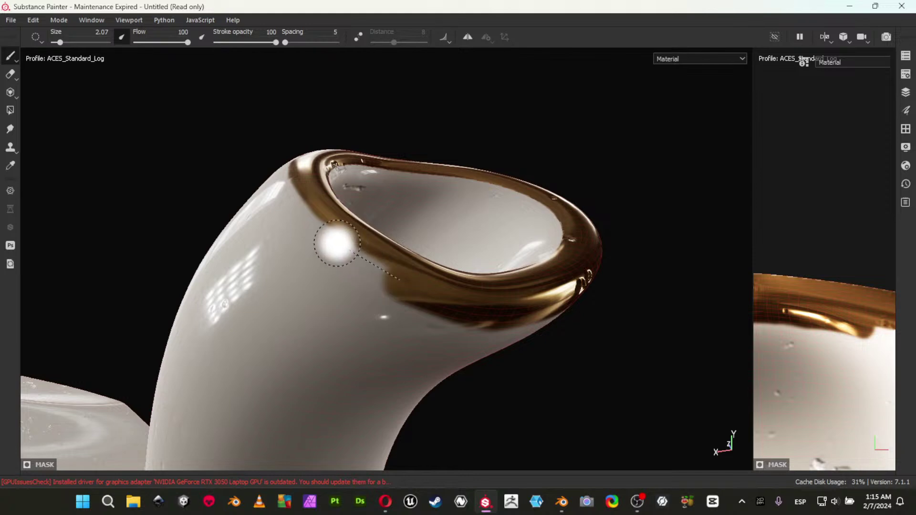
{"action": "mouse_move", "coordinate": [303, 204]}
{"action": "left_mouse_down", "text": "alt"}
{"action": "mouse_move", "coordinate": [344, 219]}
{"action": "mouse_move", "coordinate": [289, 208]}
{"action": "mouse_move", "coordinate": [458, 290]}
{"action": "mouse_move", "coordinate": [463, 268]}
{"action": "left_mouse_up", "text": "alt"}
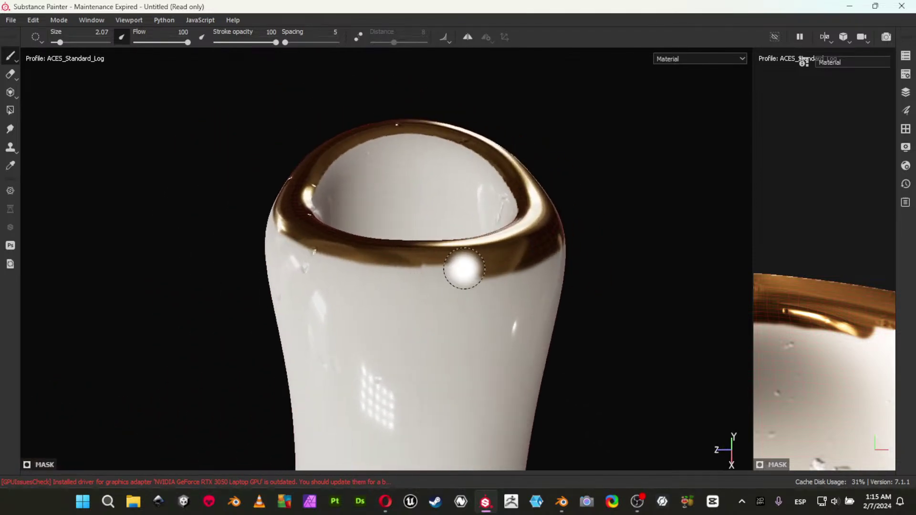
{"action": "left_click", "coordinate": [374, 262], "text": "shift"}
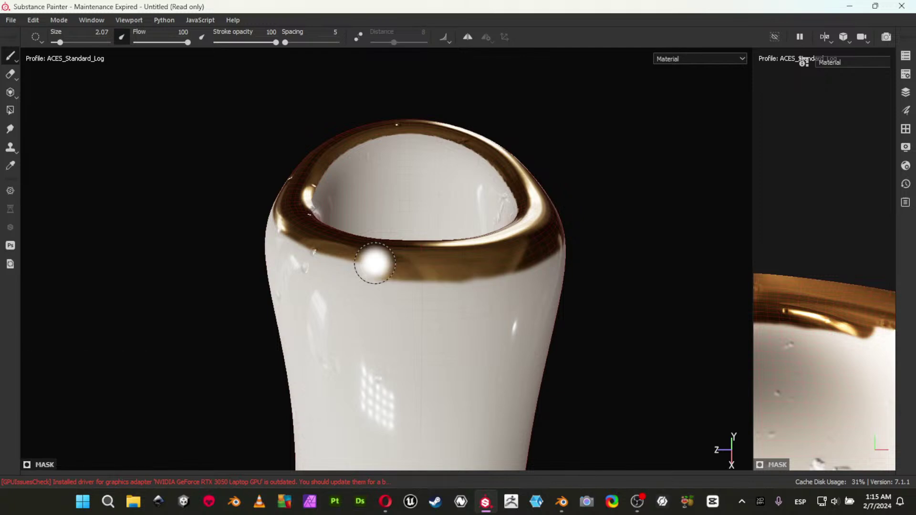
Close the remaining gap in the wider gold band with straight strokes along the spout's side back to the first stroke.
{"action": "mouse_move", "coordinate": [308, 250]}
{"action": "left_mouse_down", "text": "alt"}
{"action": "mouse_move", "coordinate": [456, 259]}
{"action": "mouse_move", "coordinate": [313, 258]}
{"action": "left_mouse_up", "text": "alt"}
{"action": "middle_click_drag", "start_coordinate": [313, 258], "coordinate": [459, 315], "text": "alt"}
{"action": "mouse_move", "coordinate": [458, 315]}
{"action": "left_mouse_down", "text": "alt"}
{"action": "mouse_move", "coordinate": [427, 298]}
{"action": "mouse_move", "coordinate": [444, 281]}
{"action": "left_mouse_up", "text": "alt"}
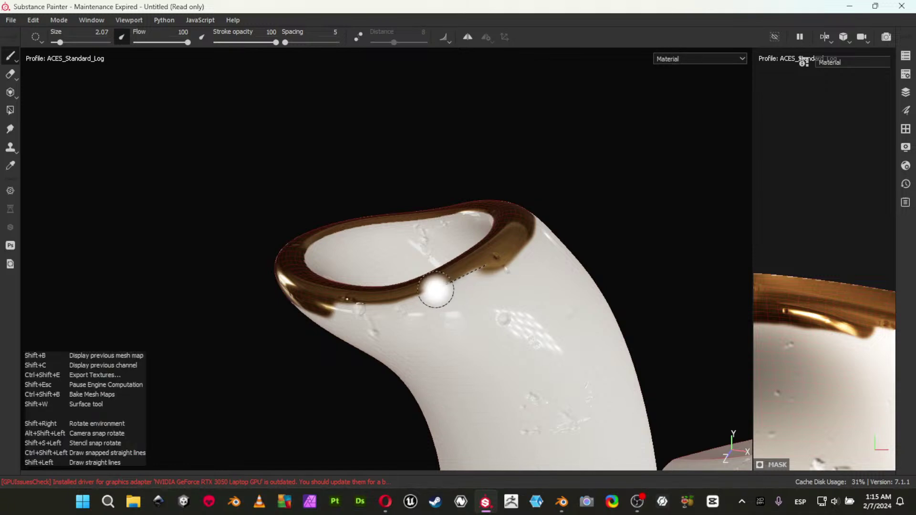
{"action": "left_click", "coordinate": [434, 291], "text": "shift"}
{"action": "left_click", "coordinate": [397, 306], "text": "shift"}
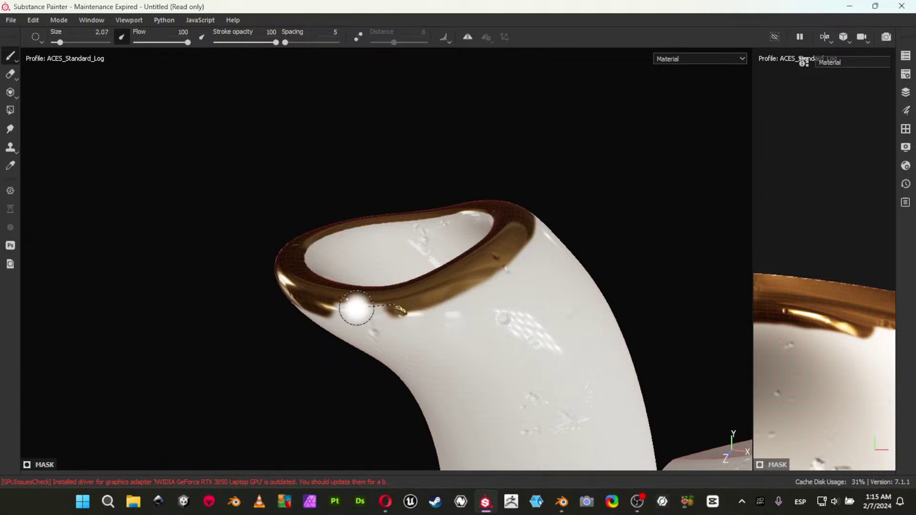
{"action": "left_click", "coordinate": [355, 307], "text": "shift"}
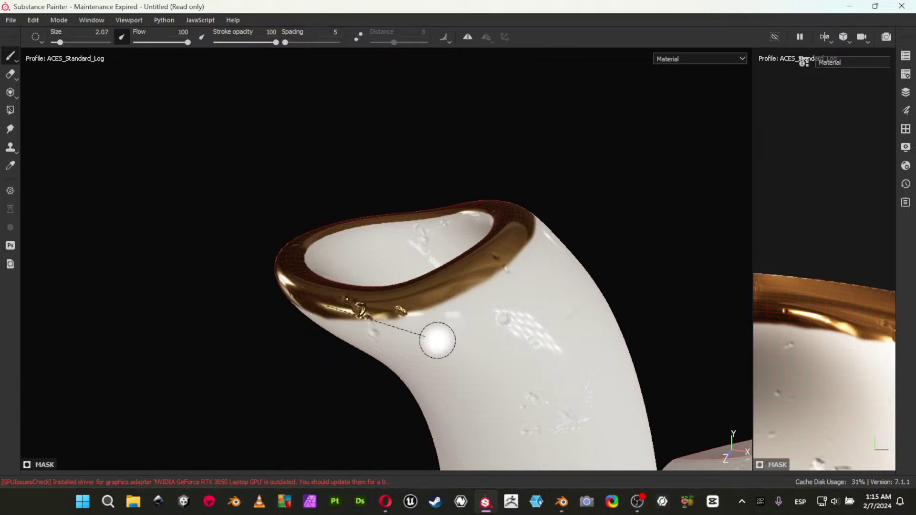
Enlarge the 2D view and examine the teapot's UV islands across the tiles, rotating the environment lighting.
{"action": "left_click_drag", "start_coordinate": [349, 309], "coordinate": [510, 362], "text": "alt"}
{"action": "key", "text": "Tab"}
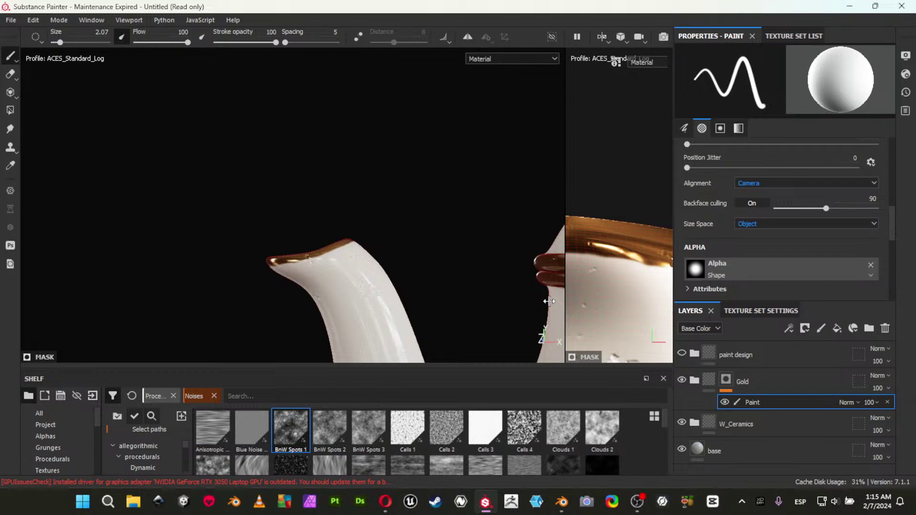
{"action": "left_click_drag", "start_coordinate": [560, 301], "coordinate": [141, 225]}
{"action": "right_click_drag", "start_coordinate": [591, 280], "coordinate": [465, 117], "text": "alt"}
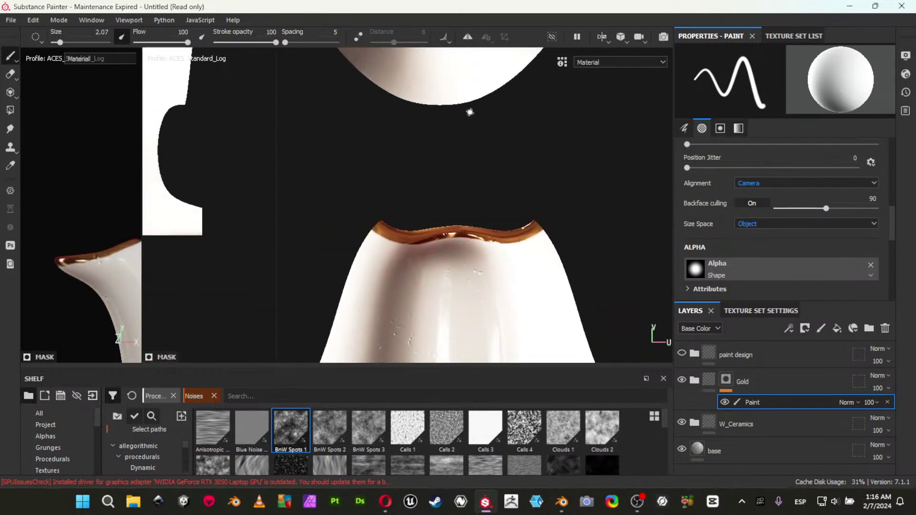
{"action": "middle_click_drag", "start_coordinate": [465, 117], "coordinate": [415, 298], "text": "alt"}
{"action": "middle_click_drag", "start_coordinate": [366, 112], "coordinate": [351, 350], "text": "alt"}
{"action": "right_click_drag", "start_coordinate": [293, 243], "coordinate": [398, 253], "text": "alt"}
{"action": "middle_click_drag", "start_coordinate": [408, 275], "coordinate": [436, 14], "text": "alt"}
{"action": "right_click_drag", "start_coordinate": [499, 174], "coordinate": [392, 169], "text": "alt"}
{"action": "middle_click_drag", "start_coordinate": [526, 250], "coordinate": [524, 62], "text": "alt"}
{"action": "middle_click_drag", "start_coordinate": [509, 139], "coordinate": [480, 302], "text": "alt"}
{"action": "right_click_drag", "start_coordinate": [435, 265], "coordinate": [313, 206], "text": "alt"}
{"action": "middle_click_drag", "start_coordinate": [300, 196], "coordinate": [551, 203], "text": "alt"}
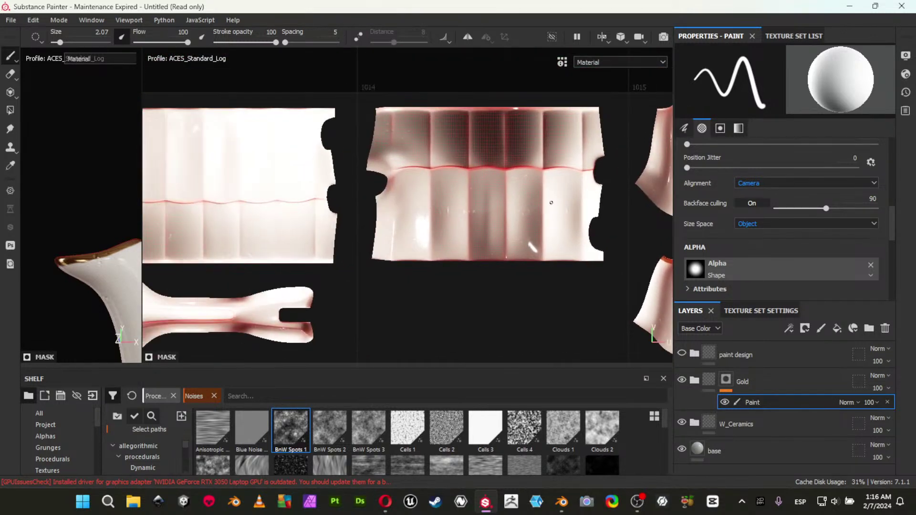
{"action": "right_click_drag", "start_coordinate": [462, 191], "coordinate": [579, 197], "text": "shift"}
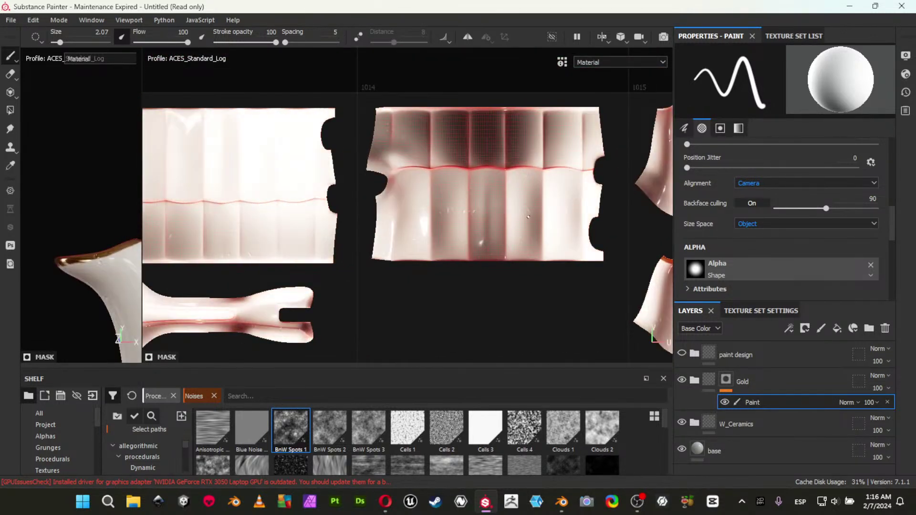
{"action": "middle_click_drag", "start_coordinate": [500, 220], "coordinate": [707, 230], "text": "alt"}
{"action": "middle_click_drag", "start_coordinate": [339, 262], "coordinate": [550, 223], "text": "alt"}
{"action": "middle_click_drag", "start_coordinate": [278, 238], "coordinate": [93, 212], "text": "alt"}
{"action": "middle_click_drag", "start_coordinate": [387, 202], "coordinate": [158, 203], "text": "alt"}
{"action": "middle_click_drag", "start_coordinate": [530, 200], "coordinate": [144, 206], "text": "alt"}
{"action": "middle_click_drag", "start_coordinate": [571, 199], "coordinate": [403, 202], "text": "alt"}
{"action": "mouse_move", "coordinate": [522, 191]}
{"action": "middle_mouse_down", "text": "alt"}
{"action": "mouse_move", "coordinate": [513, 213]}
{"action": "mouse_move", "coordinate": [596, 263]}
{"action": "middle_mouse_up", "text": "alt"}
{"action": "mouse_move", "coordinate": [379, 268]}
{"action": "middle_mouse_down", "text": "alt"}
{"action": "mouse_move", "coordinate": [574, 186]}
{"action": "mouse_move", "coordinate": [548, 239]}
{"action": "middle_mouse_up", "text": "alt"}
{"action": "middle_click_drag", "start_coordinate": [397, 185], "coordinate": [418, 187], "text": "alt"}
{"action": "right_click_drag", "start_coordinate": [418, 187], "coordinate": [306, 217], "text": "shift"}
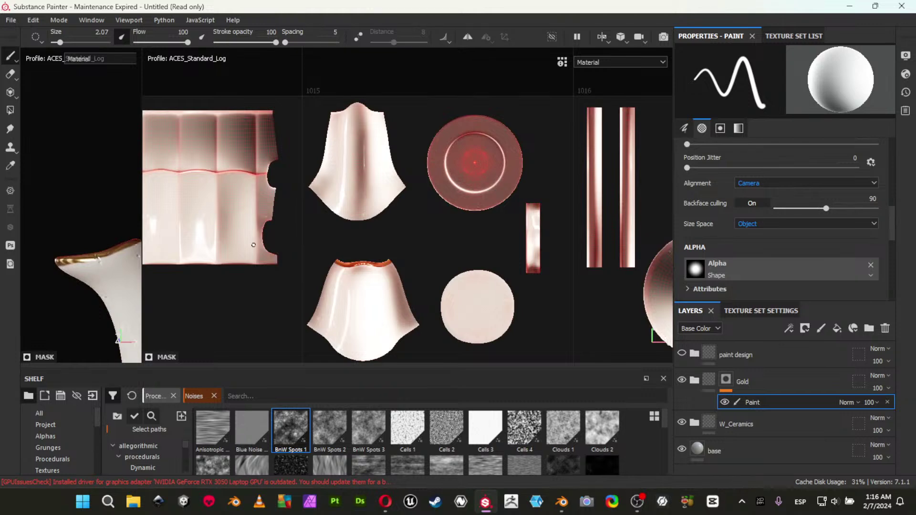
Display the Gold folder's mask, reselect its Paint effect and undo the test strokes below the band.
{"action": "left_click", "coordinate": [728, 382]}
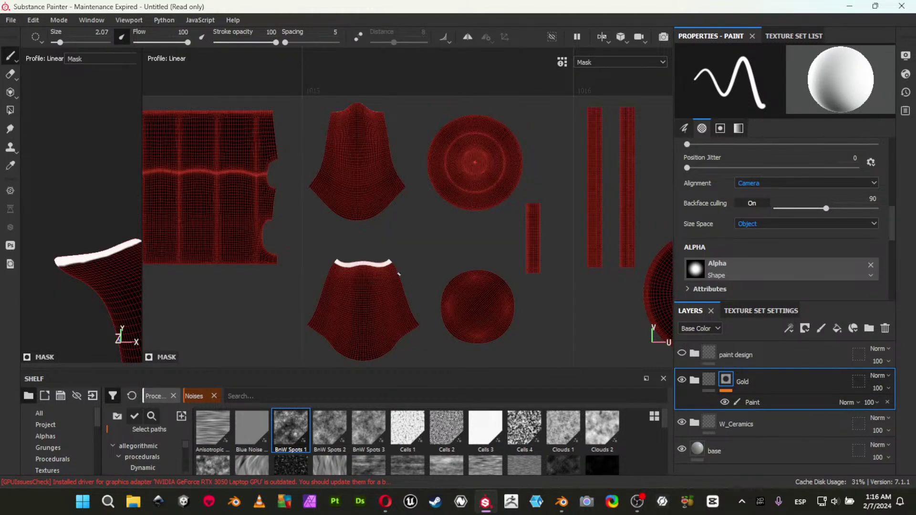
{"action": "scroll", "coordinate": [359, 263], "scroll_direction": "up", "scroll_amount": 5}
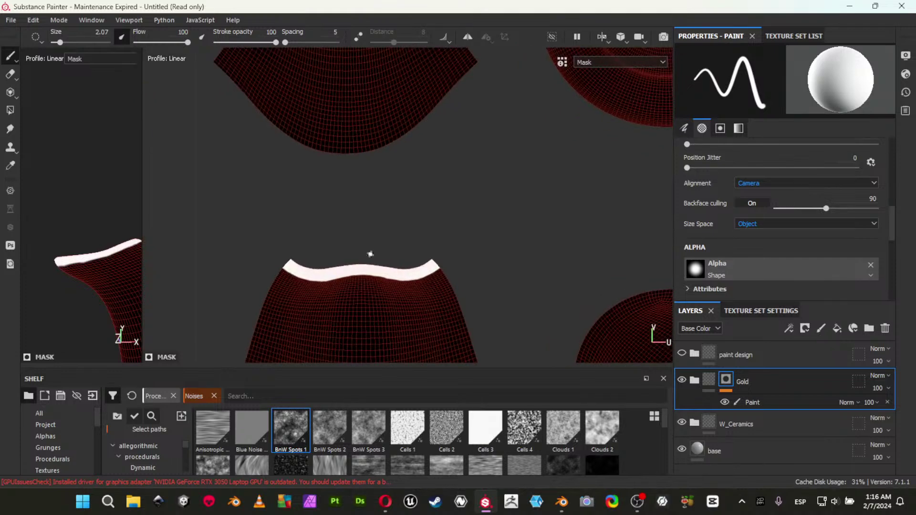
{"action": "left_click", "coordinate": [771, 403]}
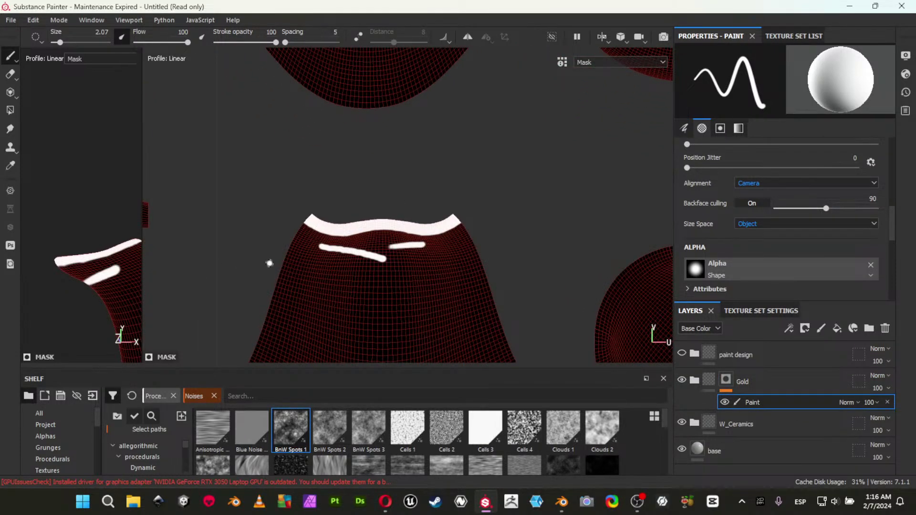
{"action": "key", "text": "ctrl+z"}
{"action": "key", "text": "ctrl+z"}
Set the brush size to about 4.65 and dab the lower edge of the band at one corner of the spout's UV island.
{"action": "scroll", "coordinate": [303, 240], "scroll_direction": "up", "scroll_amount": 4}
{"action": "key", "text": "bracketright"}
{"action": "right_click_drag", "start_coordinate": [343, 241], "coordinate": [352, 236], "text": "ctrl"}
{"action": "middle_click_drag", "start_coordinate": [352, 235], "coordinate": [282, 262]}
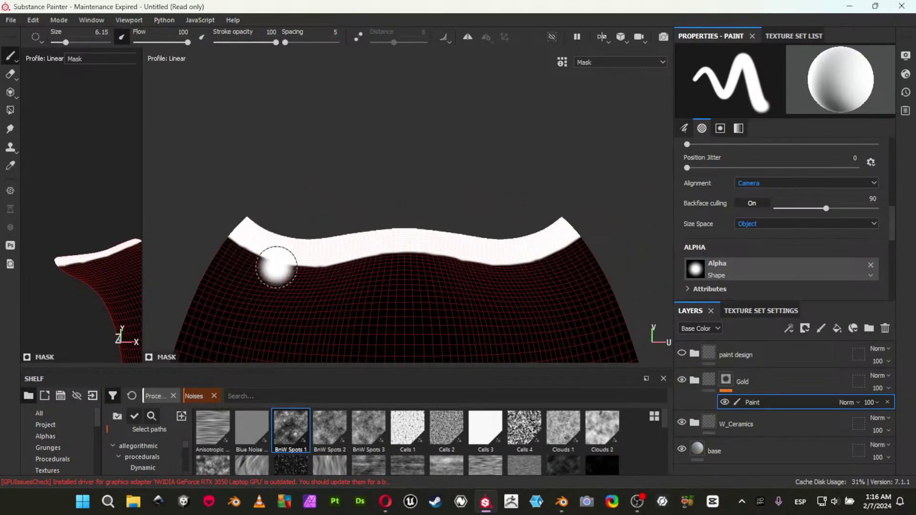
{"action": "scroll", "coordinate": [430, 296], "scroll_direction": "up", "scroll_amount": 2}
{"action": "key", "text": "Tab"}
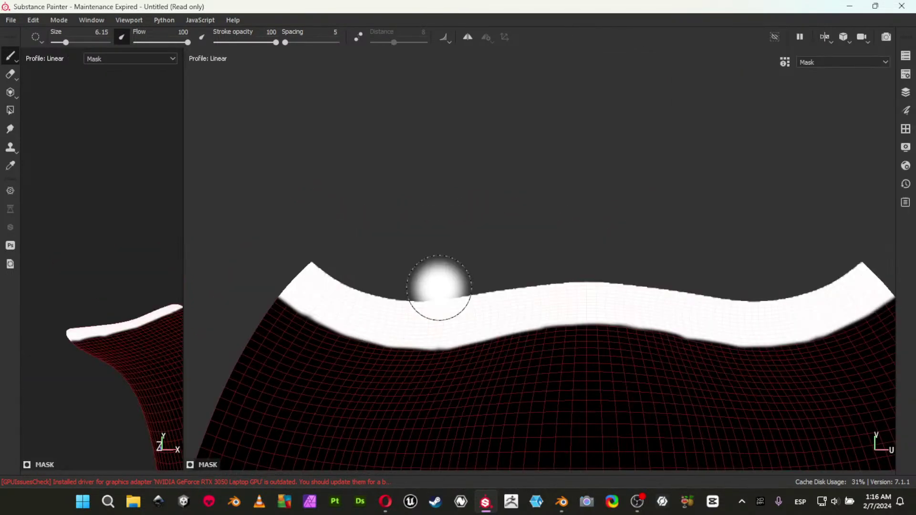
{"action": "scroll", "coordinate": [520, 313], "scroll_direction": "down", "scroll_amount": 1}
{"action": "middle_click_drag", "start_coordinate": [492, 302], "coordinate": [462, 307], "text": "alt"}
{"action": "right_click_drag", "start_coordinate": [299, 304], "coordinate": [292, 303], "text": "ctrl"}
{"action": "left_click", "coordinate": [267, 308]}
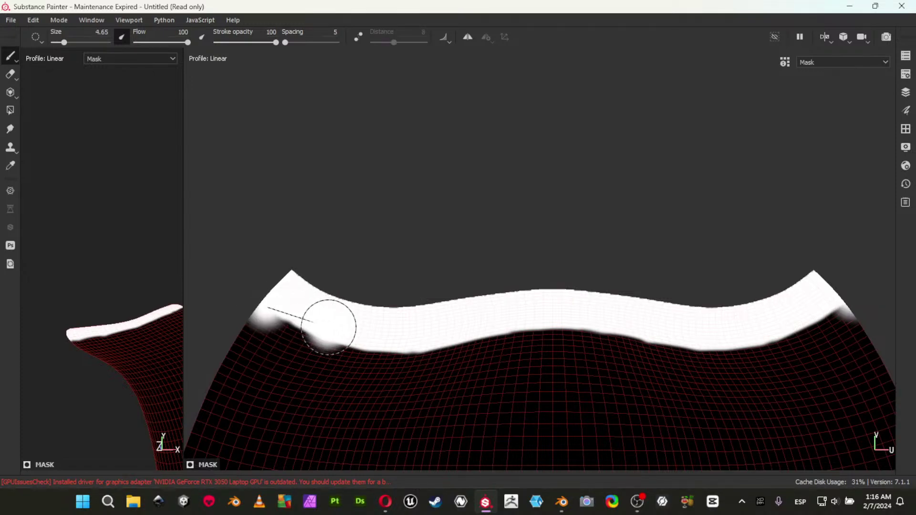
Set the brush alignment to UV and its size space to Texture, and reduce the brush size to 1.62.
{"action": "key", "text": "Tab"}
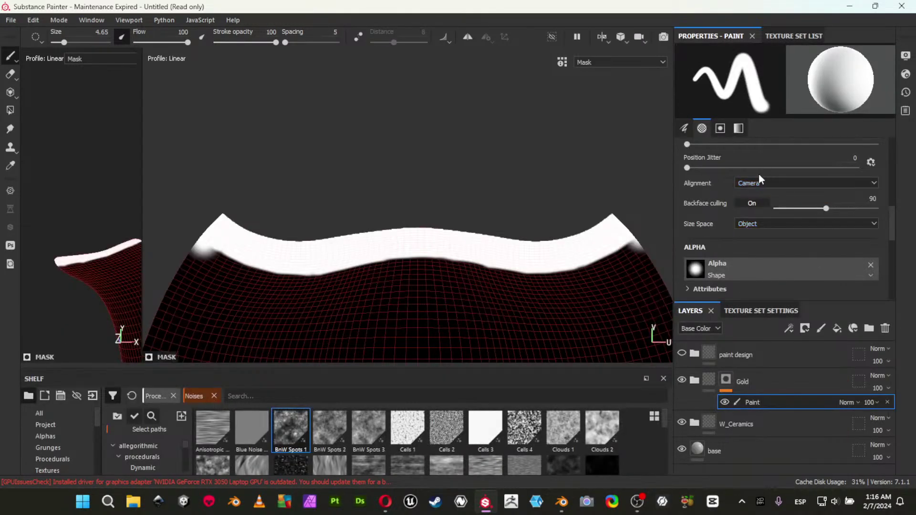
{"action": "left_click", "coordinate": [759, 182]}
{"action": "left_click", "coordinate": [763, 210]}
{"action": "left_click", "coordinate": [750, 224]}
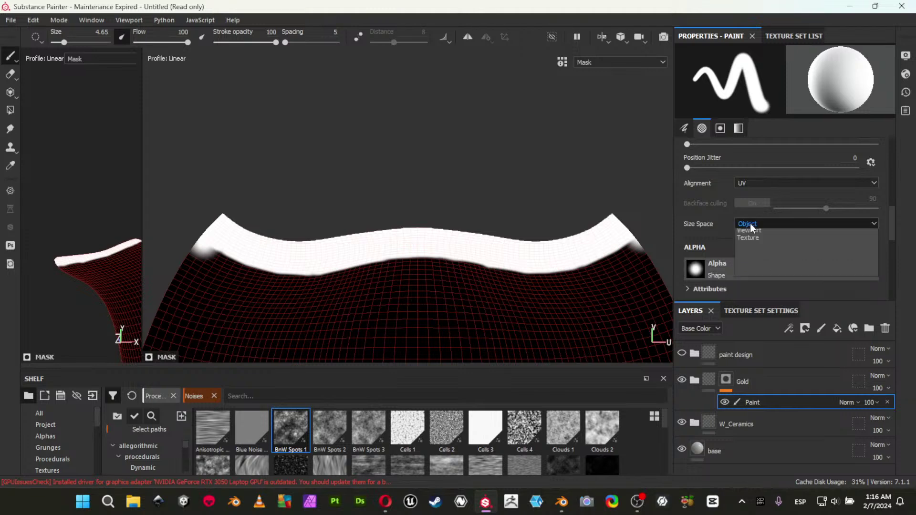
{"action": "left_click", "coordinate": [754, 243]}
{"action": "key", "text": "Tab"}
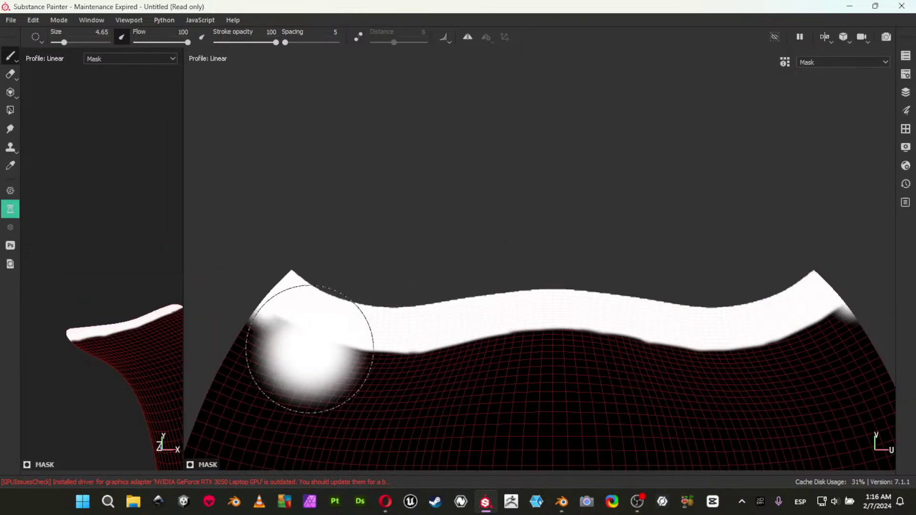
{"action": "right_click_drag", "start_coordinate": [289, 316], "coordinate": [253, 317], "text": "ctrl"}
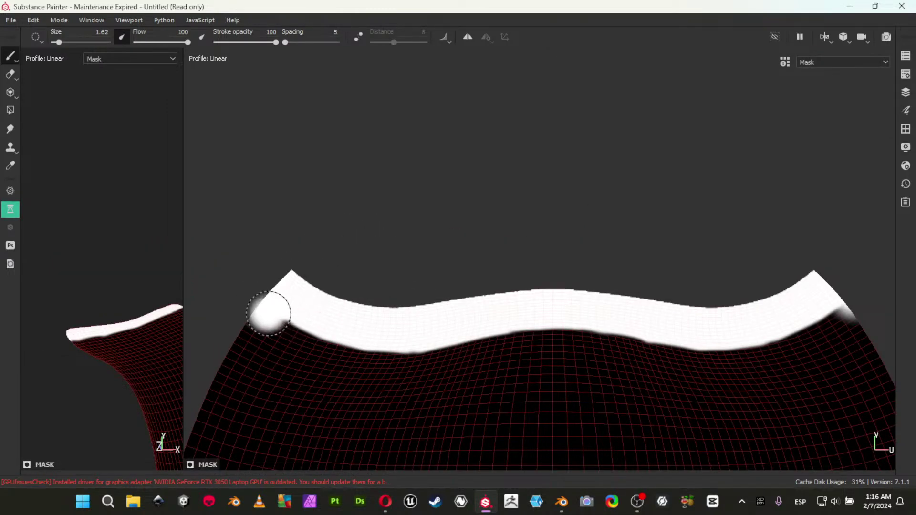
Widen the spout's gold band with straight mask strokes along its lower edge, from the dabbed corner of the UV island to the middle.
{"action": "left_click", "coordinate": [269, 315]}
{"action": "left_click", "coordinate": [328, 337], "text": "shift"}
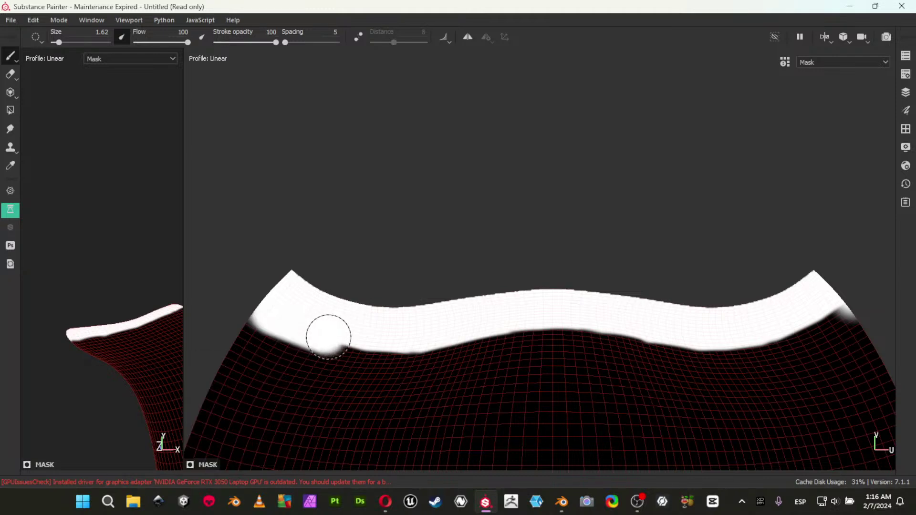
{"action": "left_click", "coordinate": [381, 350], "text": "shift"}
{"action": "left_click", "coordinate": [429, 348], "text": "shift"}
{"action": "left_click", "coordinate": [488, 333], "text": "shift"}
{"action": "left_click", "coordinate": [547, 326], "text": "shift"}
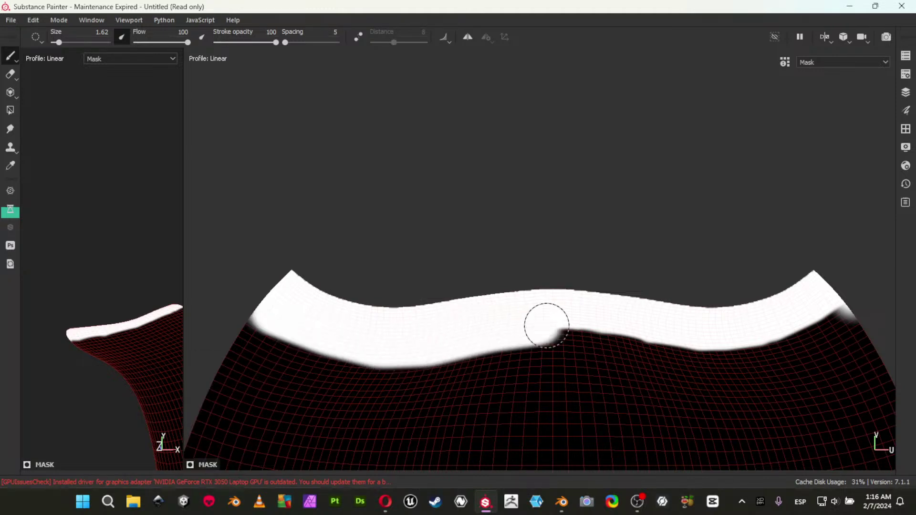
Continue the straight mask strokes along the band's lower edge to the island's opposite corner and display the material.
{"action": "left_click", "coordinate": [604, 330], "text": "shift"}
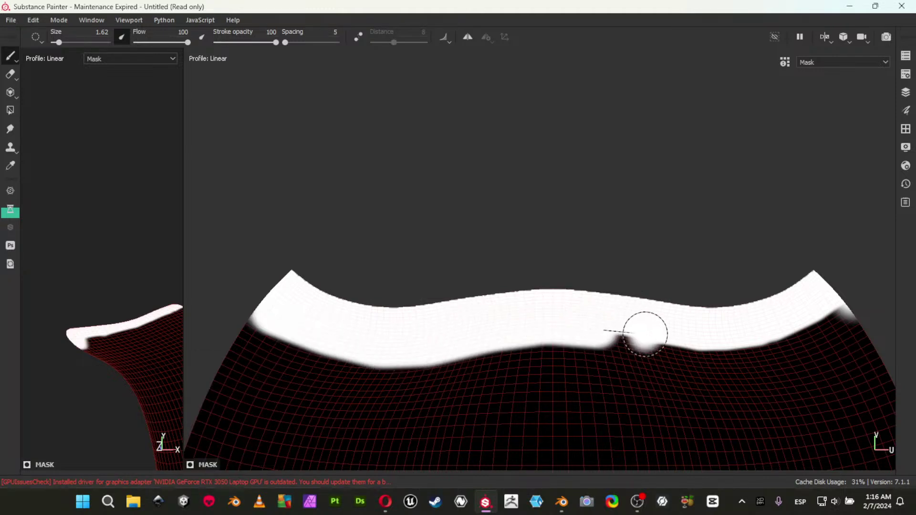
{"action": "left_click", "coordinate": [672, 343], "text": "shift"}
{"action": "left_click", "coordinate": [719, 349], "text": "shift"}
{"action": "left_click", "coordinate": [766, 344], "text": "shift"}
{"action": "left_click", "coordinate": [815, 323], "text": "shift"}
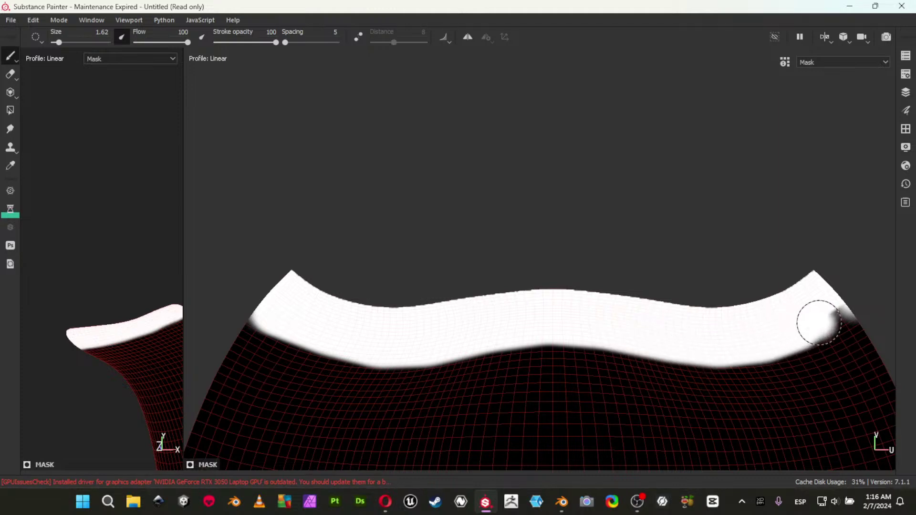
{"action": "left_click", "coordinate": [850, 307], "text": "shift"}
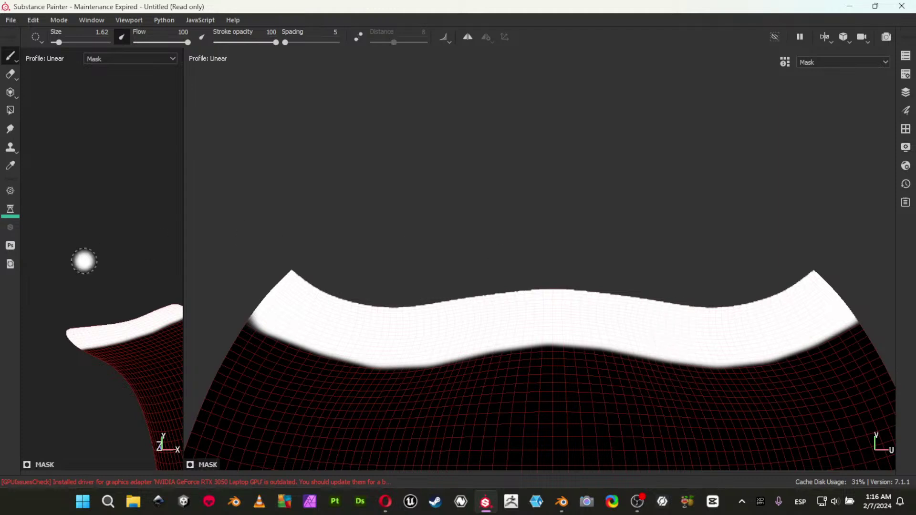
{"action": "key", "text": "m"}
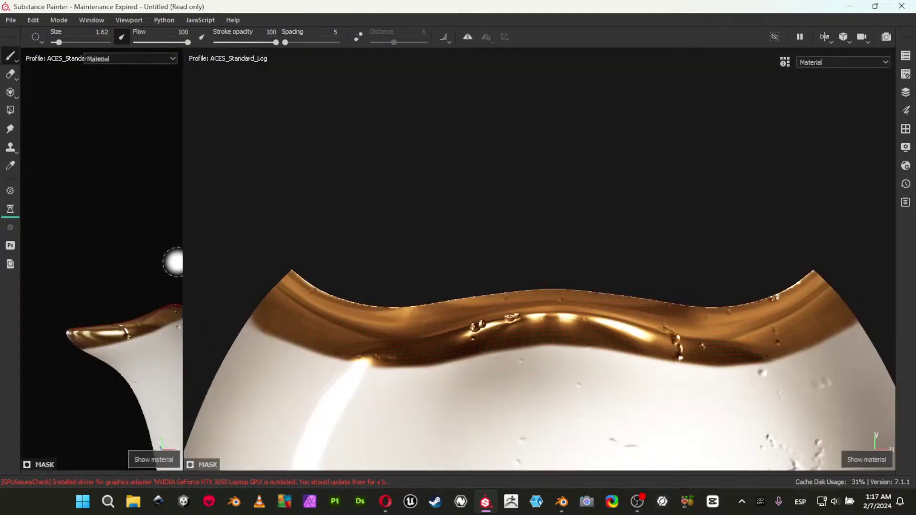
Save the project as Teapot_A in the New Folder directory inside tutorials.
{"action": "key", "text": "ctrl+s"}
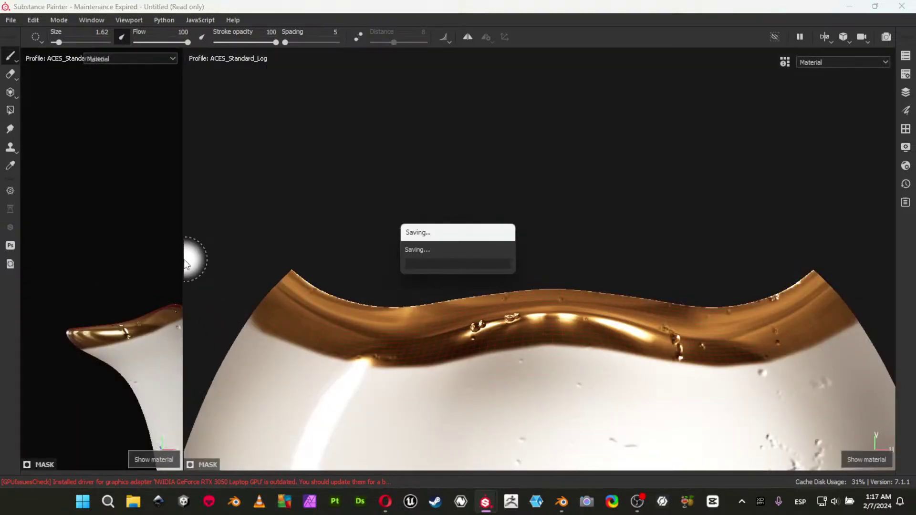
{"action": "key", "text": "ctrl+s"}
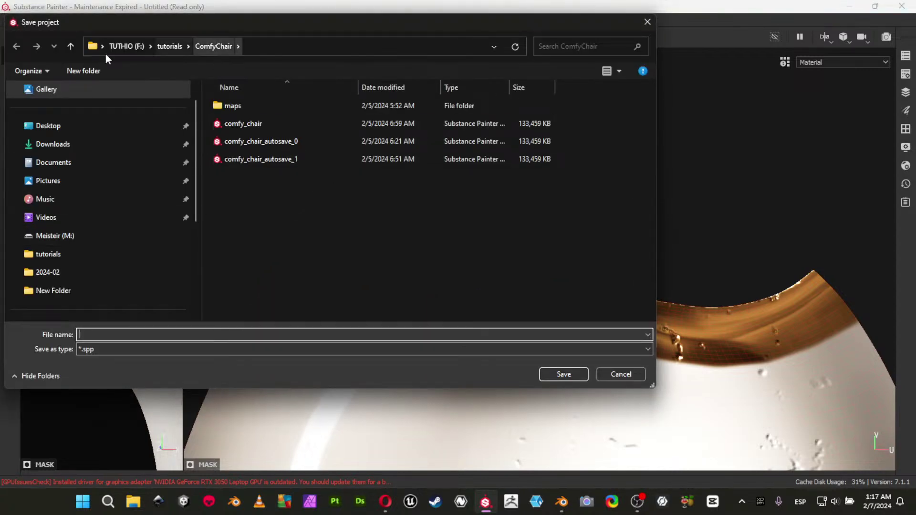
{"action": "left_click", "coordinate": [70, 46]}
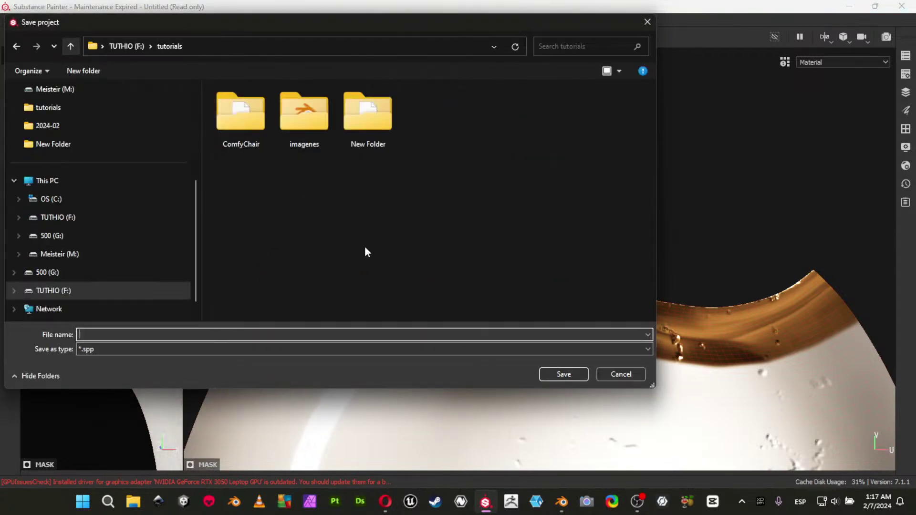
{"action": "double_click", "coordinate": [363, 121]}
{"action": "left_click", "coordinate": [252, 334]}
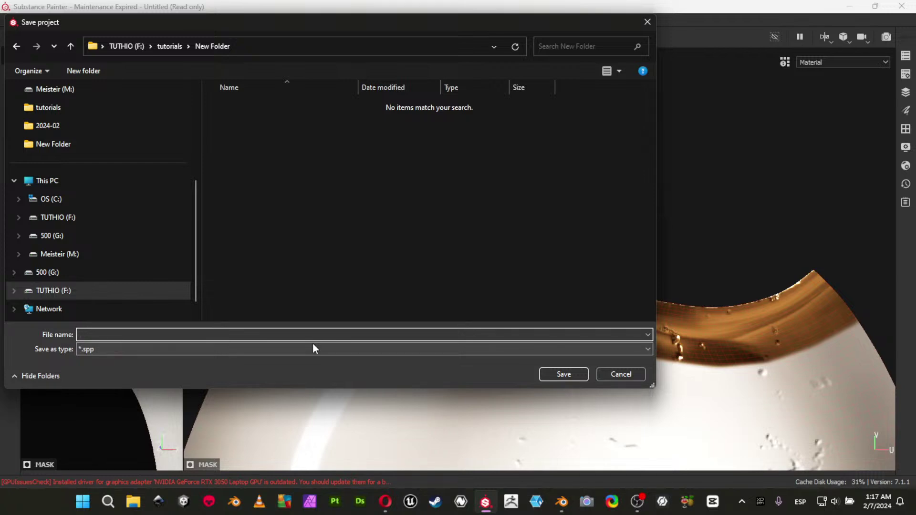
{"action": "type", "text": "Teapot_a"}
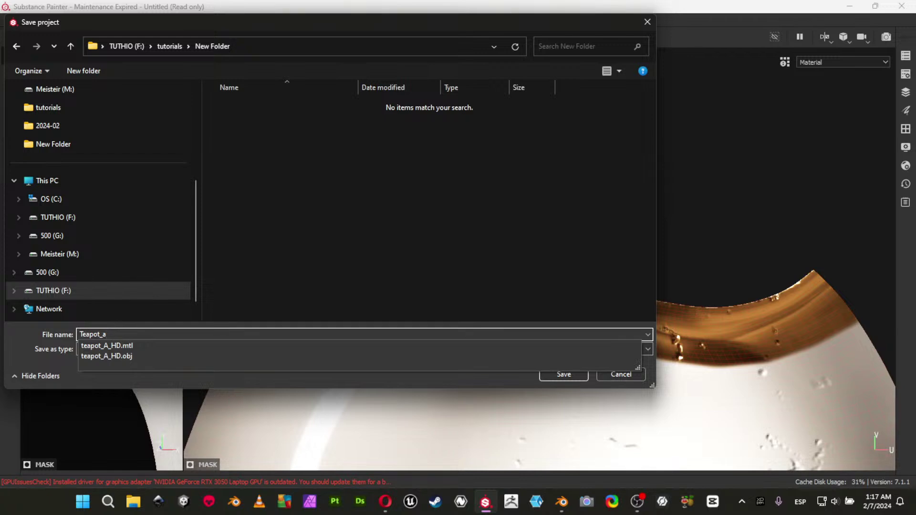
{"action": "type", "text": "A"}
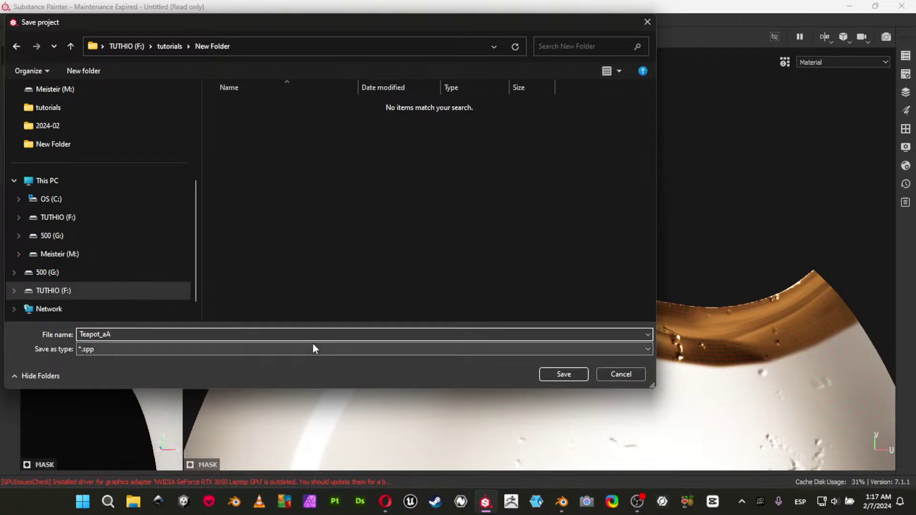
{"action": "key", "text": "Left"}
{"action": "key", "text": "BackSpace"}
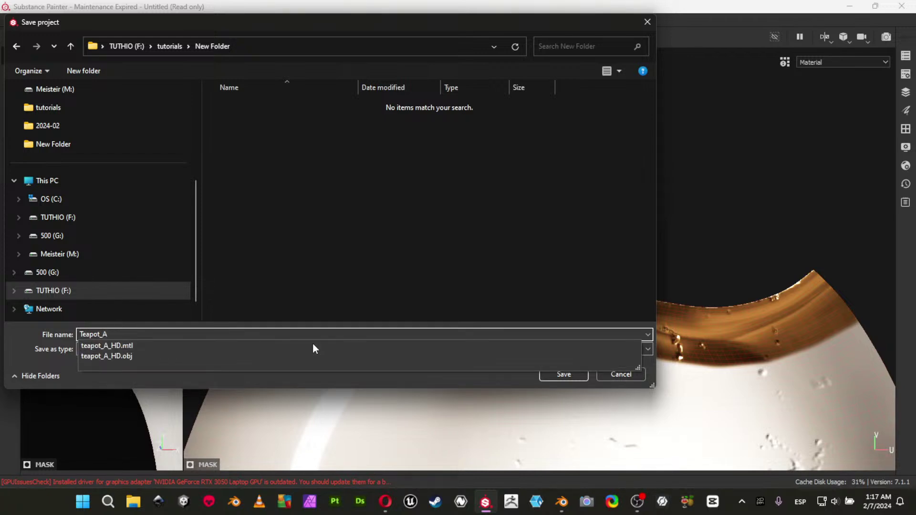
{"action": "key", "text": "Return"}
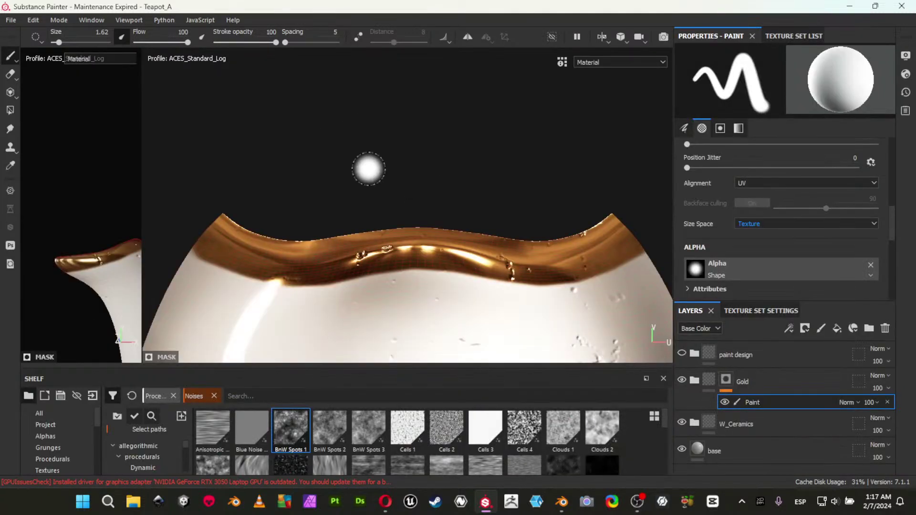
Enlarge the 3D view and examine the teapot's body around the scalloped ridge above its base.
{"action": "left_click_drag", "start_coordinate": [142, 182], "coordinate": [632, 202]}
{"action": "right_click_drag", "start_coordinate": [448, 186], "coordinate": [325, 189], "text": "alt"}
{"action": "middle_click_drag", "start_coordinate": [426, 202], "coordinate": [113, 160], "text": "alt"}
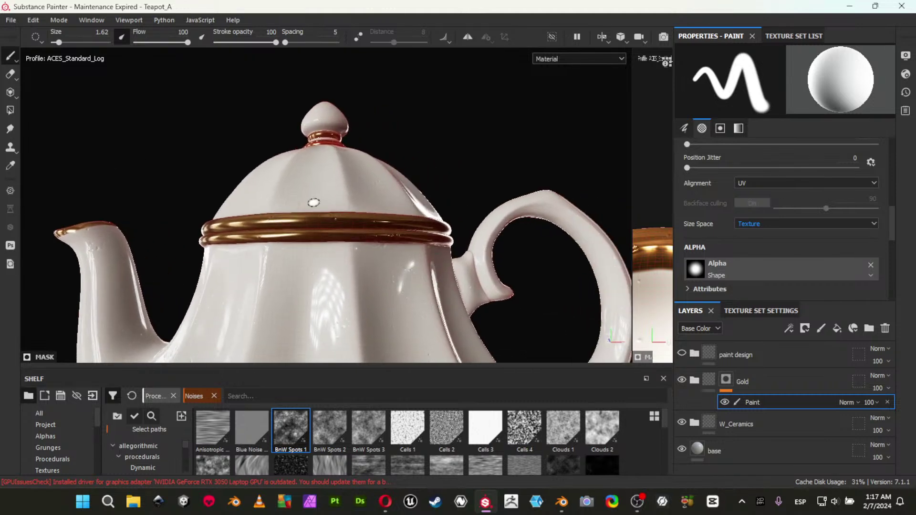
{"action": "right_click_drag", "start_coordinate": [265, 189], "coordinate": [88, 126], "text": "alt"}
{"action": "left_click_drag", "start_coordinate": [88, 126], "coordinate": [324, 268], "text": "alt"}
{"action": "middle_click_drag", "start_coordinate": [324, 268], "coordinate": [342, 90], "text": "alt"}
{"action": "left_click_drag", "start_coordinate": [337, 234], "coordinate": [399, 197], "text": "alt"}
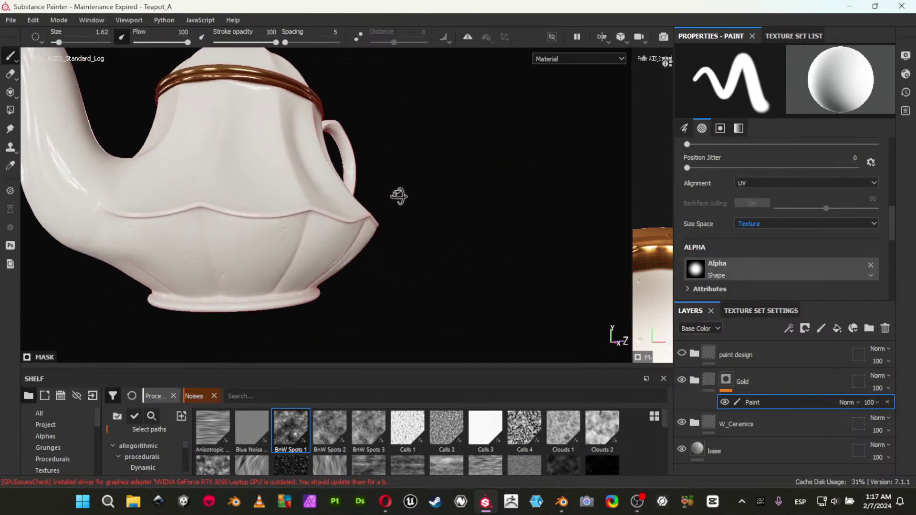
{"action": "left_click_drag", "start_coordinate": [234, 196], "coordinate": [291, 202], "text": "alt"}
{"action": "right_click_drag", "start_coordinate": [182, 219], "coordinate": [515, 352], "text": "alt"}
{"action": "mouse_move", "coordinate": [306, 241]}
{"action": "left_mouse_down", "text": "alt"}
{"action": "mouse_move", "coordinate": [315, 291]}
{"action": "mouse_move", "coordinate": [318, 256]}
{"action": "mouse_move", "coordinate": [310, 268]}
{"action": "left_mouse_up", "text": "alt"}
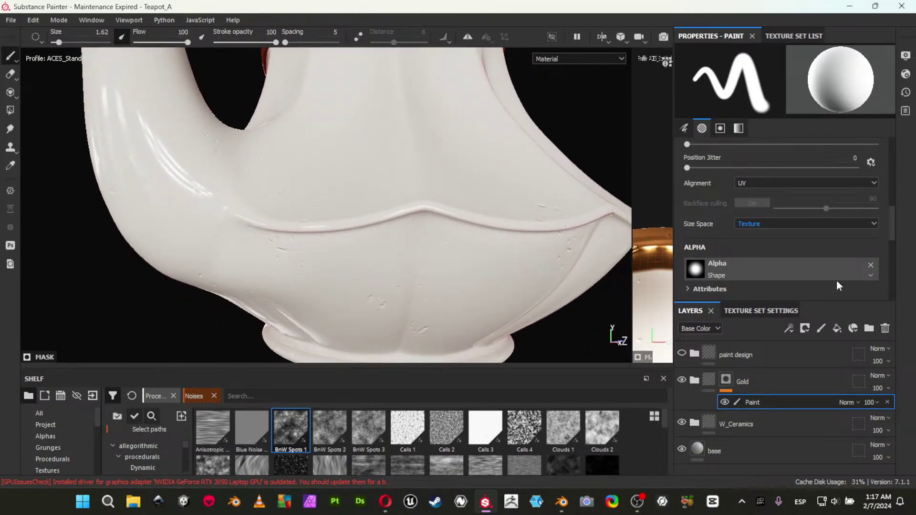
Switch the 3D view to orthographic and frame the whole teapot from the spout side.
{"action": "left_click", "coordinate": [766, 183]}
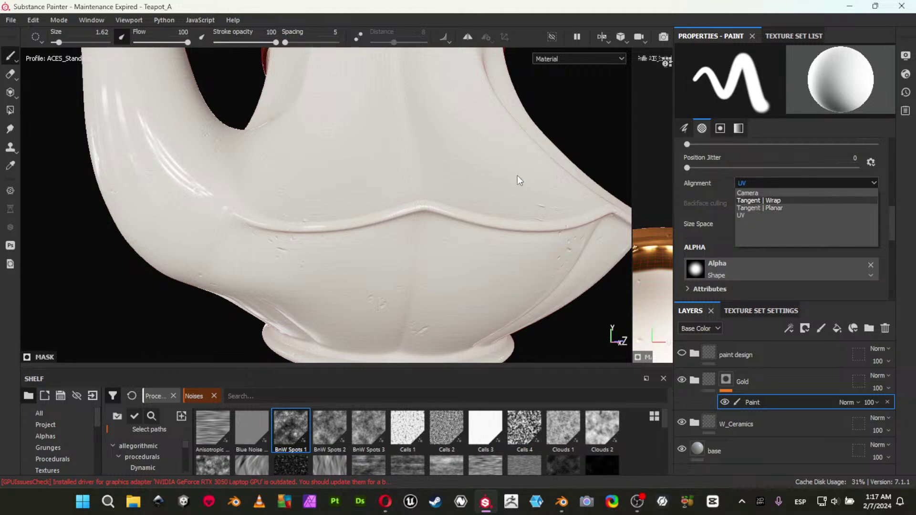
{"action": "right_click_drag", "start_coordinate": [527, 160], "coordinate": [424, 179], "text": "alt"}
{"action": "left_click_drag", "start_coordinate": [424, 180], "coordinate": [520, 90], "text": "alt"}
{"action": "left_click", "coordinate": [616, 39]}
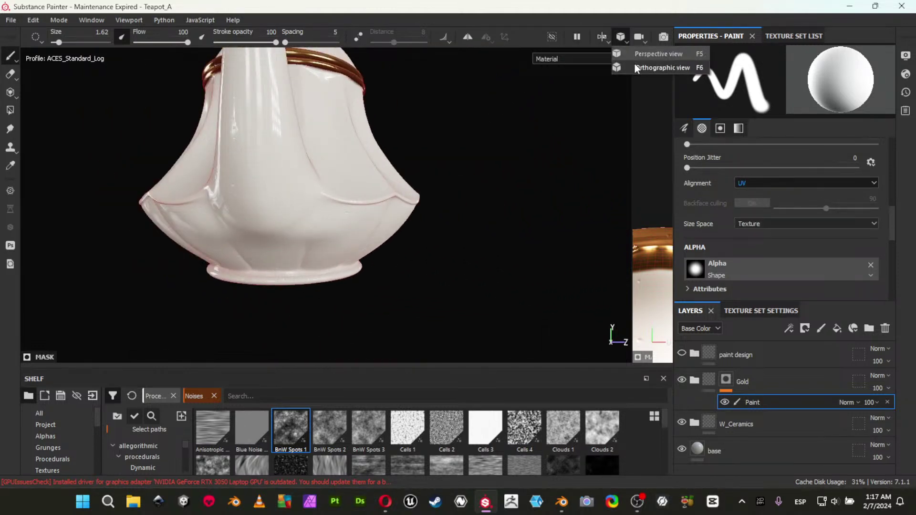
{"action": "left_click", "coordinate": [635, 63]}
{"action": "key", "text": "f"}
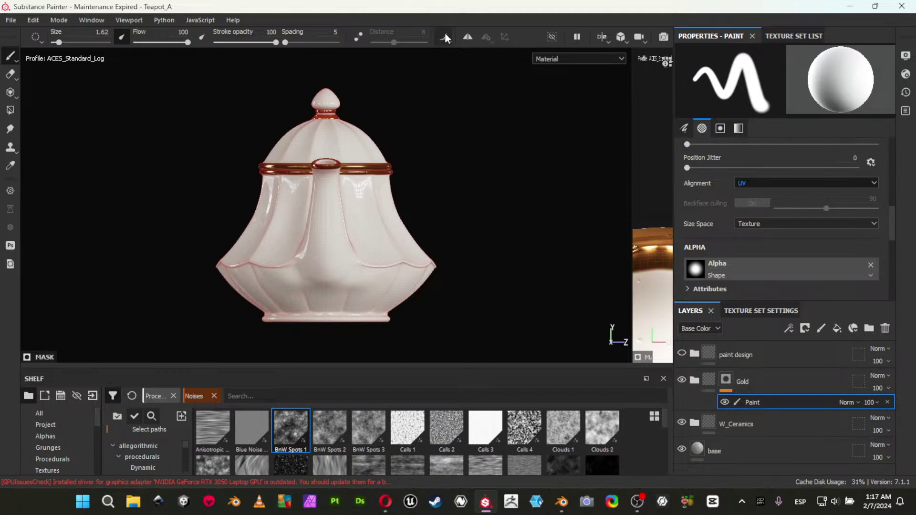
Enable mirror symmetry for painting and set it to Mirror Z.
{"action": "left_click", "coordinate": [490, 38]}
{"action": "left_click", "coordinate": [600, 78]}
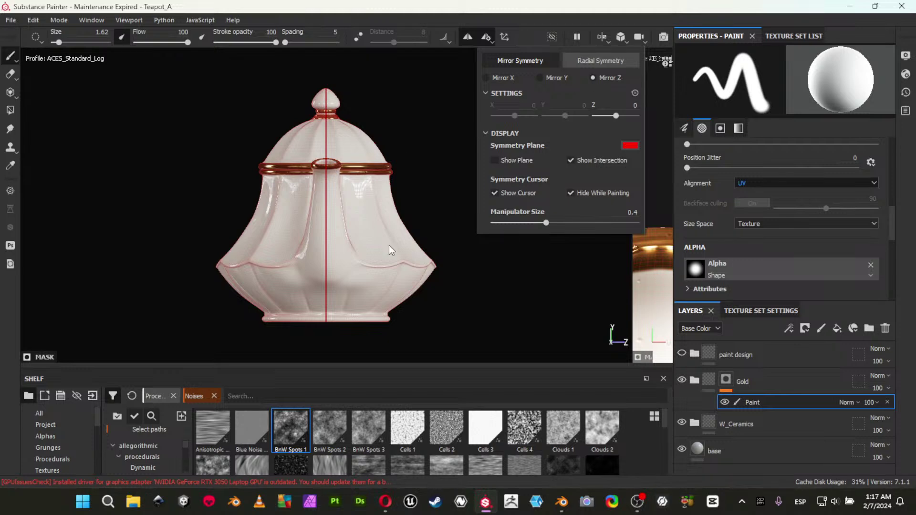
{"action": "left_click", "coordinate": [517, 293]}
{"action": "middle_click_drag", "start_coordinate": [412, 253], "coordinate": [394, 235]}
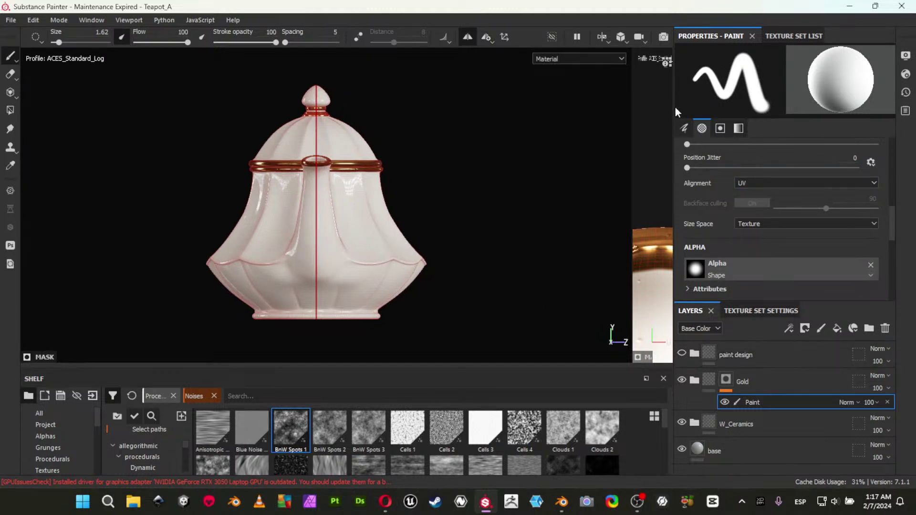
Paint gold on the Gold mask along the scalloped ridge's first scallop, from the base of the spout to its first peak.
{"action": "right_click_drag", "start_coordinate": [381, 253], "coordinate": [349, 230], "text": "alt"}
{"action": "left_click_drag", "start_coordinate": [349, 231], "coordinate": [278, 226], "text": "alt"}
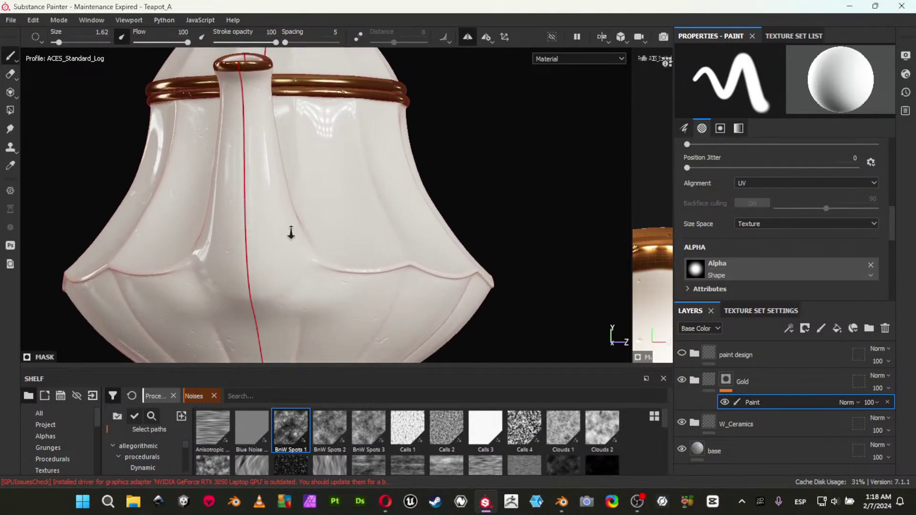
{"action": "right_click_drag", "start_coordinate": [278, 226], "coordinate": [339, 274], "text": "alt"}
{"action": "left_click_drag", "start_coordinate": [339, 274], "coordinate": [289, 292], "text": "alt"}
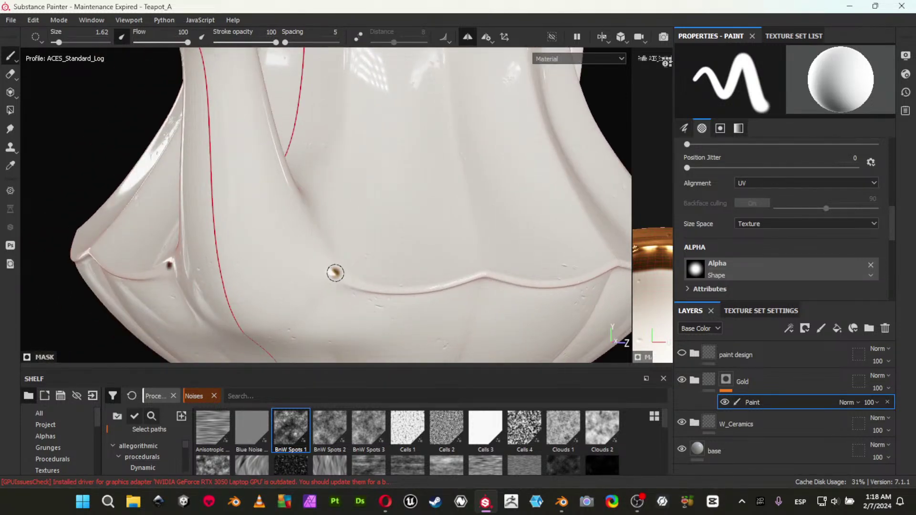
{"action": "key", "text": "shift"}
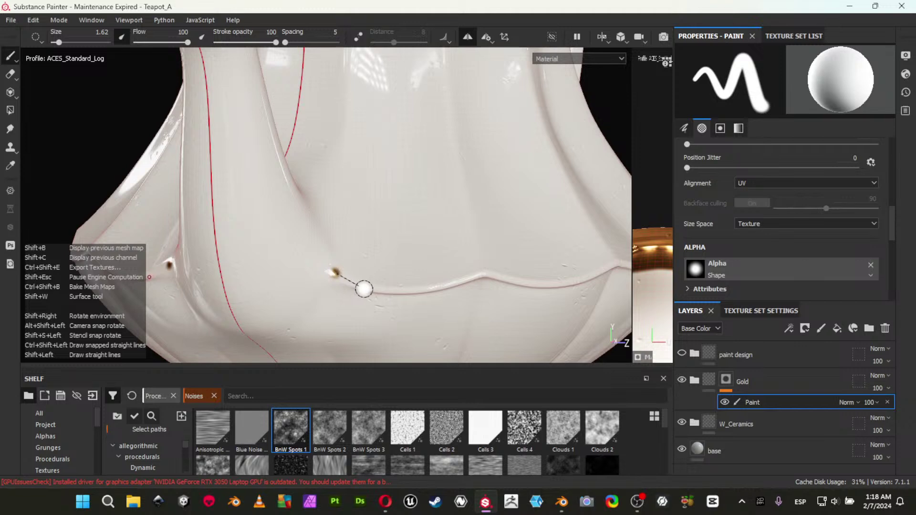
{"action": "left_click_drag", "start_coordinate": [367, 288], "coordinate": [401, 291], "text": "shift"}
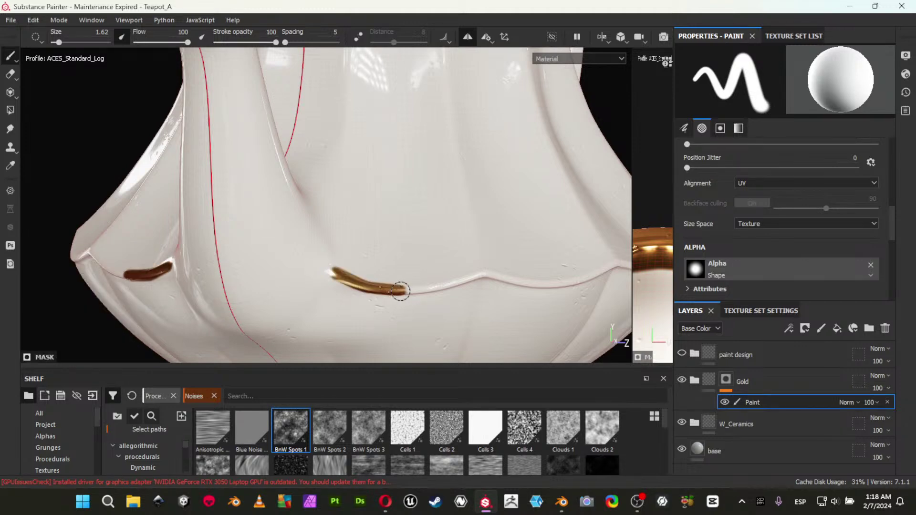
{"action": "left_click", "coordinate": [431, 288], "text": "shift"}
{"action": "left_click", "coordinate": [466, 280], "text": "shift"}
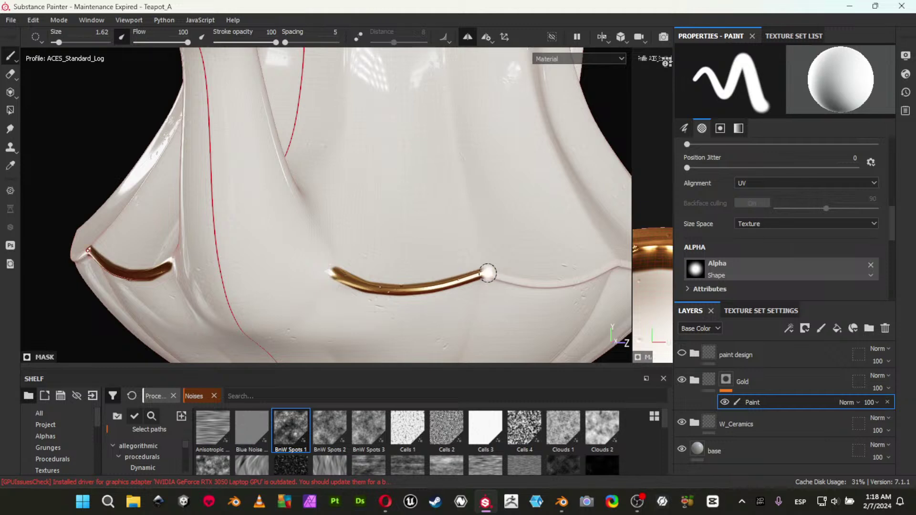
Extend the gold line along the ridge's second scallop and into the start of the third on the body's side.
{"action": "left_click_drag", "start_coordinate": [483, 273], "coordinate": [452, 276], "text": "alt"}
{"action": "middle_click_drag", "start_coordinate": [489, 279], "coordinate": [284, 261], "text": "alt"}
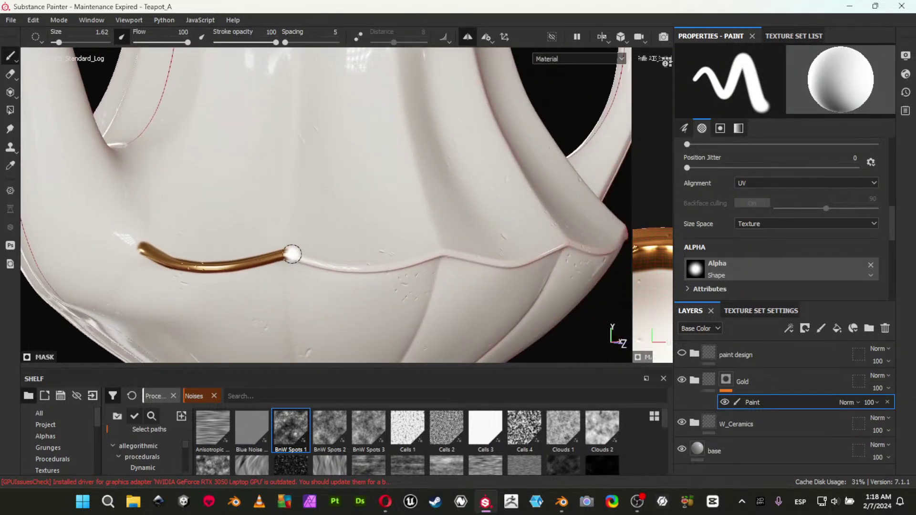
{"action": "left_click", "coordinate": [337, 268], "text": "shift"}
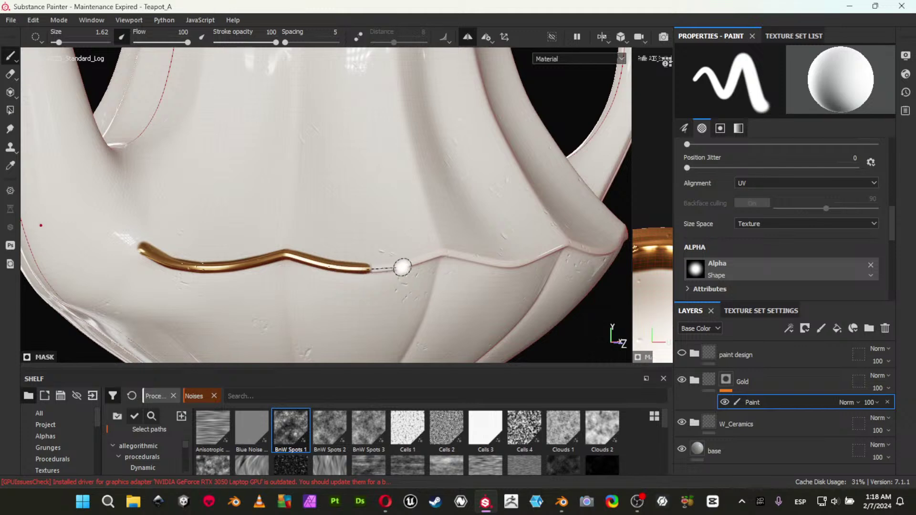
{"action": "left_click_drag", "start_coordinate": [463, 271], "coordinate": [432, 280], "text": "alt"}
{"action": "middle_click_drag", "start_coordinate": [460, 274], "coordinate": [309, 279], "text": "alt"}
{"action": "right_click_drag", "start_coordinate": [242, 248], "coordinate": [343, 283], "text": "alt"}
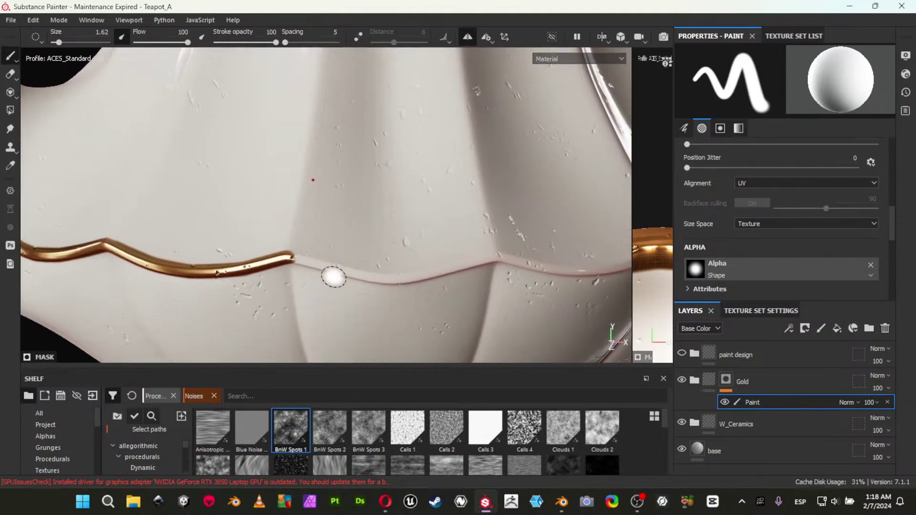
{"action": "left_click", "coordinate": [292, 257]}
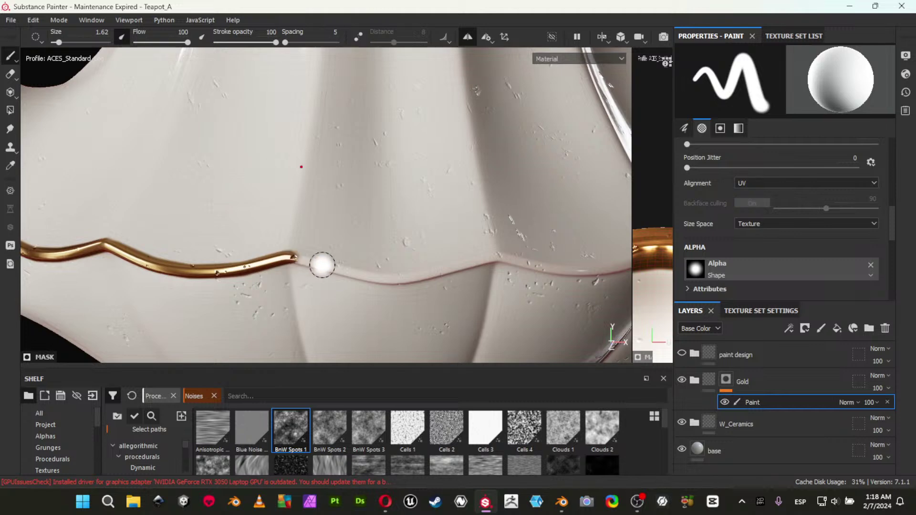
{"action": "left_click", "coordinate": [351, 272], "text": "shift"}
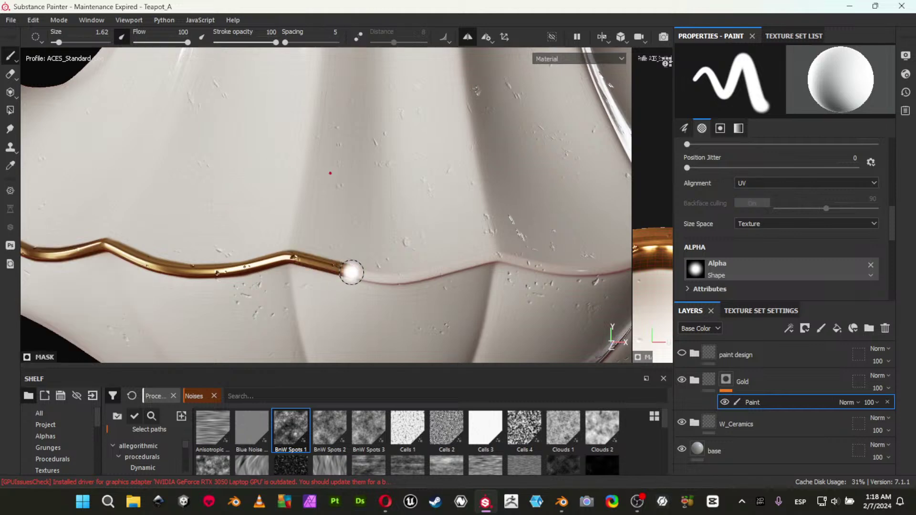
Set the brush alignment to Camera, its size space to Object and its size to 3.14.
{"action": "left_click", "coordinate": [743, 180]}
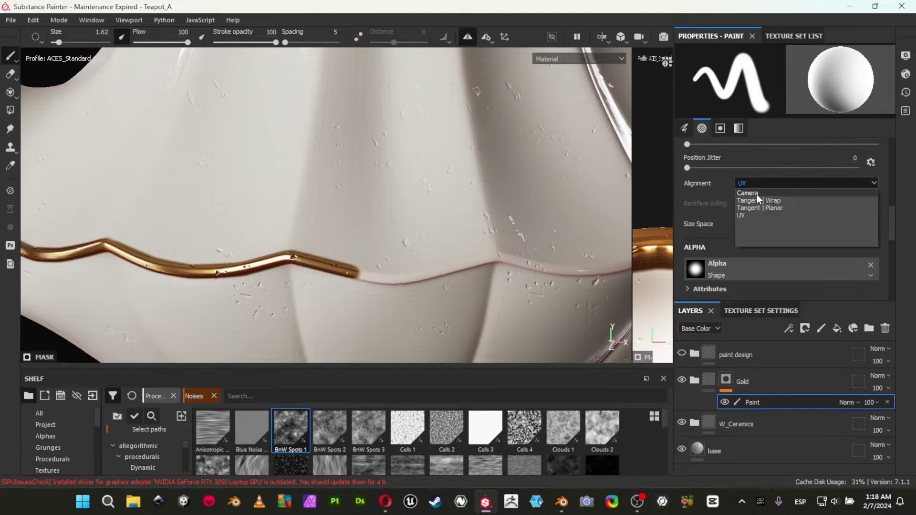
{"action": "left_click", "coordinate": [757, 193]}
{"action": "left_click", "coordinate": [753, 223]}
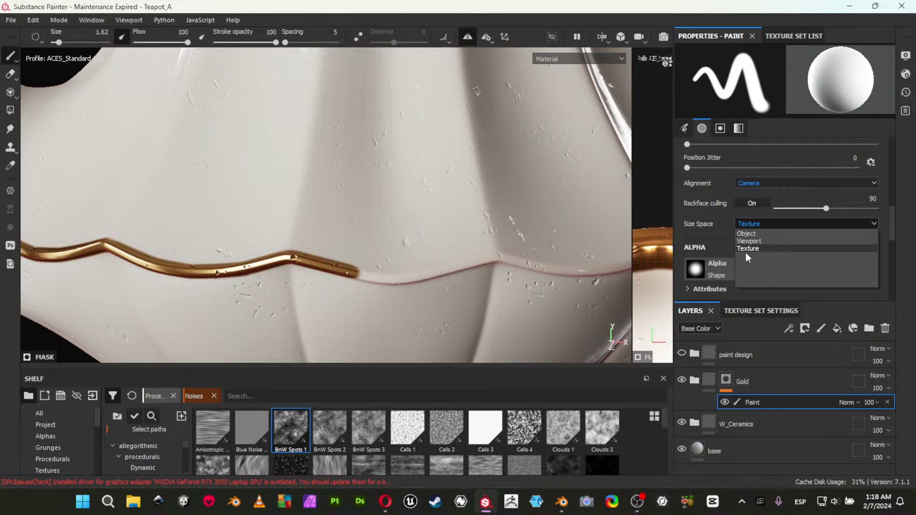
{"action": "left_click", "coordinate": [751, 233]}
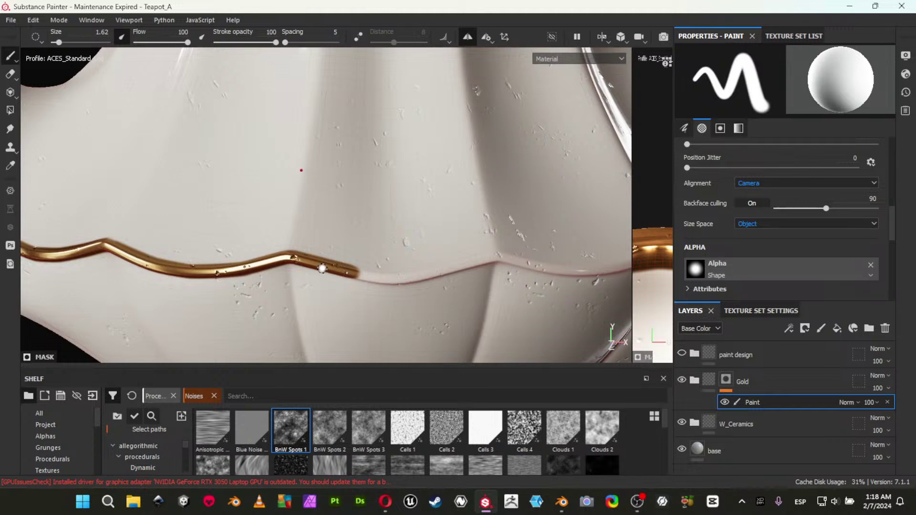
{"action": "key", "text": "ctrl"}
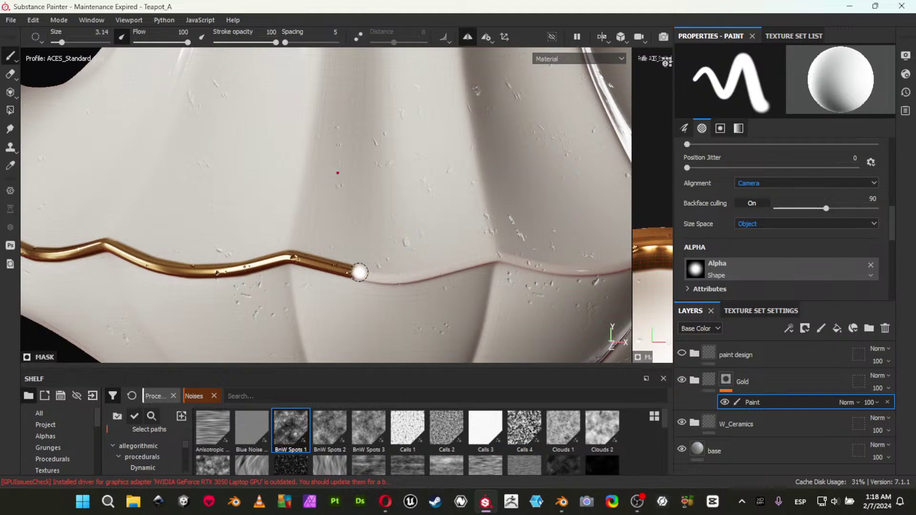
Continue the gold line along the ridge's third and fourth scallops toward the handle side.
{"action": "left_click", "coordinate": [376, 278], "text": "shift"}
{"action": "left_click_drag", "start_coordinate": [408, 279], "coordinate": [495, 258]}
{"action": "left_click", "coordinate": [540, 268], "text": "shift"}
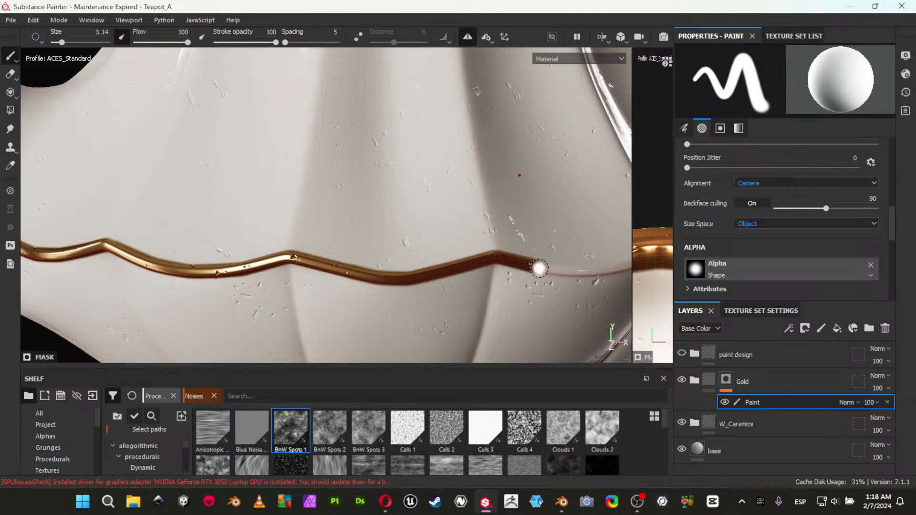
{"action": "left_click_drag", "start_coordinate": [616, 301], "coordinate": [552, 291], "text": "alt"}
{"action": "middle_click_drag", "start_coordinate": [545, 290], "coordinate": [249, 293], "text": "alt"}
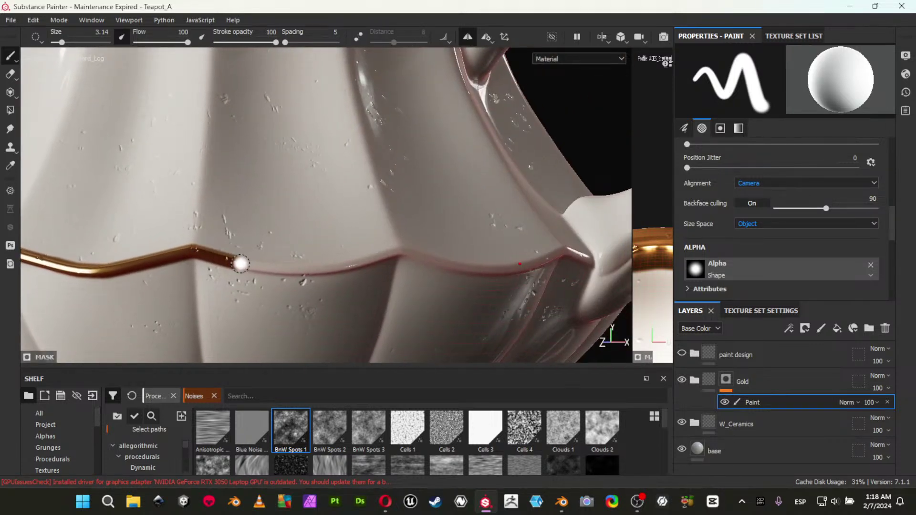
{"action": "left_click", "coordinate": [289, 272], "text": "shift"}
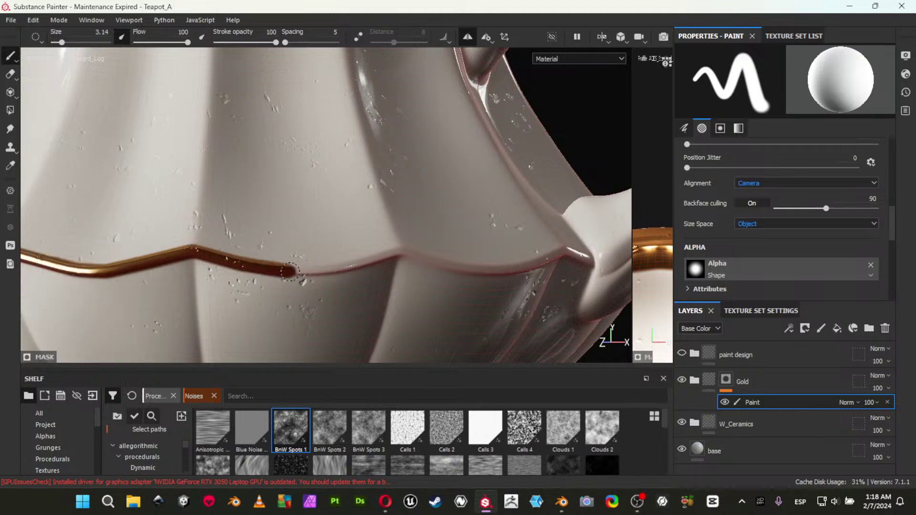
{"action": "left_click_drag", "start_coordinate": [332, 270], "coordinate": [378, 255]}
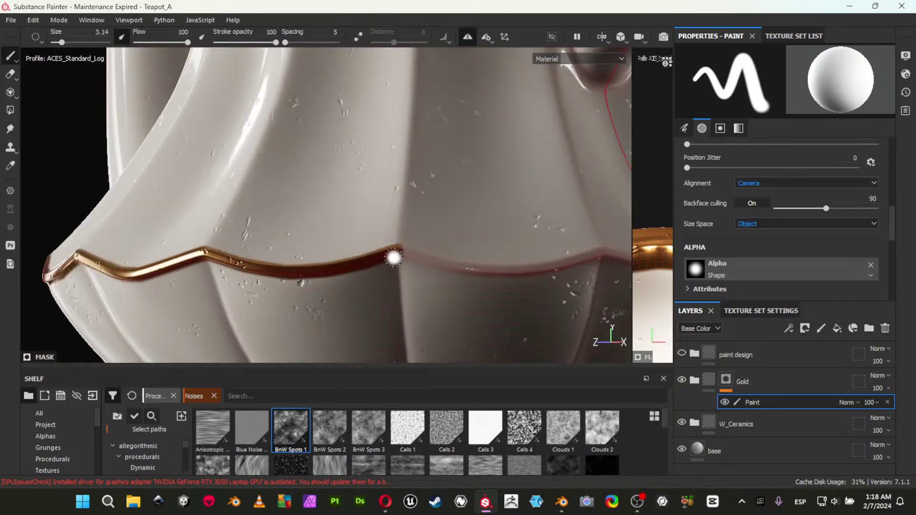
Paint the fifth scallop and the short remaining ridge segment in gold up to the handle's lower joint.
{"action": "middle_click_drag", "start_coordinate": [378, 256], "coordinate": [278, 266], "text": "alt"}
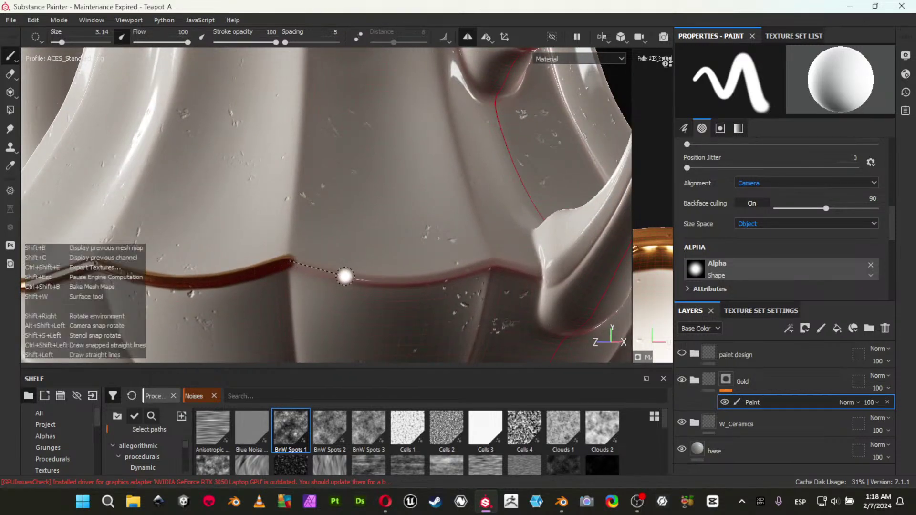
{"action": "left_click", "coordinate": [346, 277], "text": "shift"}
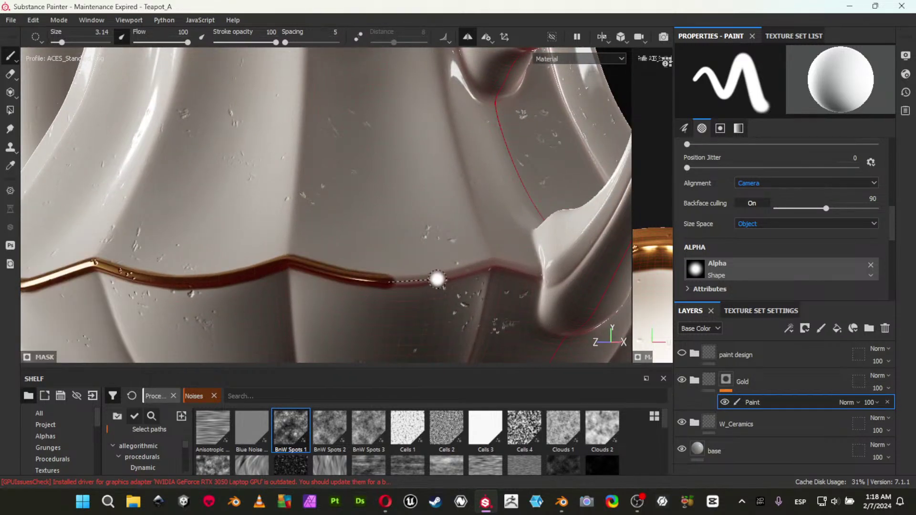
{"action": "left_click", "coordinate": [437, 279], "text": "shift"}
{"action": "left_click", "coordinate": [486, 265], "text": "shift"}
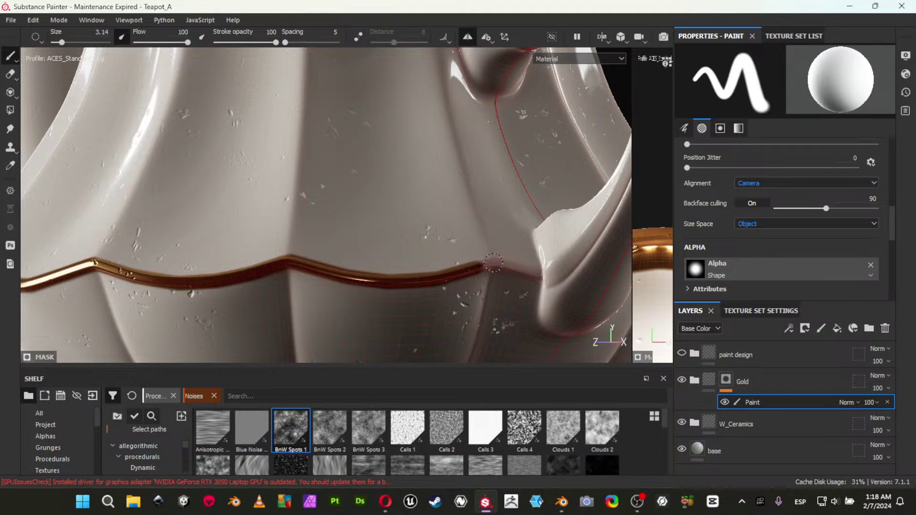
{"action": "mouse_move", "coordinate": [537, 276]}
{"action": "left_mouse_down", "text": "alt"}
{"action": "mouse_move", "coordinate": [454, 266]}
{"action": "mouse_move", "coordinate": [458, 293]}
{"action": "mouse_move", "coordinate": [377, 278]}
{"action": "left_mouse_up", "text": "alt"}
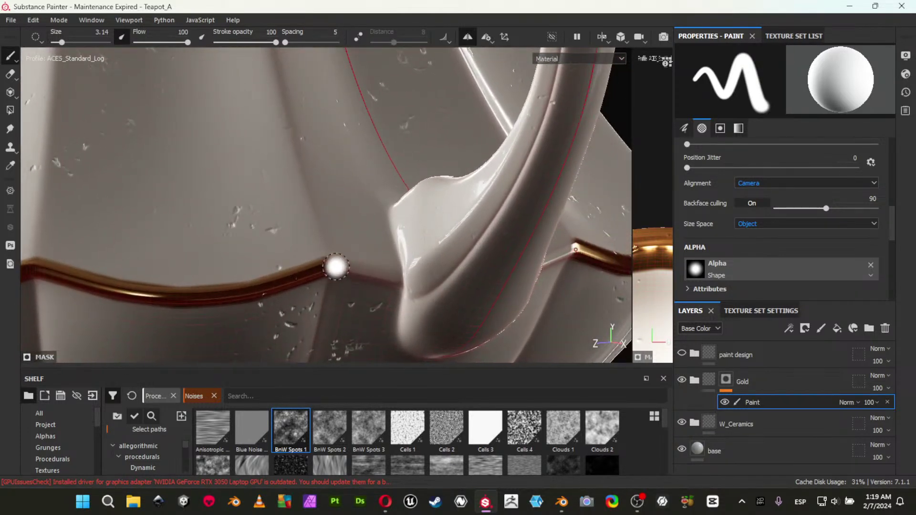
{"action": "left_click", "coordinate": [334, 267]}
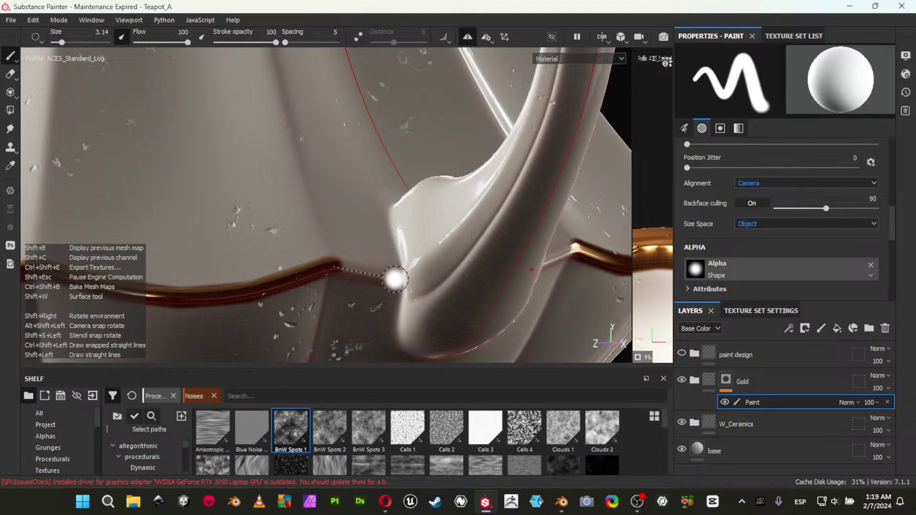
{"action": "left_click", "coordinate": [395, 279], "text": "shift"}
Paint a gold line of joined straight strokes from the ridge's spout end up along the side of the spout.
{"action": "right_click_drag", "start_coordinate": [439, 316], "coordinate": [287, 236], "text": "alt"}
{"action": "mouse_move", "coordinate": [392, 270]}
{"action": "left_mouse_down", "text": "ctrl+alt"}
{"action": "mouse_move", "coordinate": [354, 239]}
{"action": "mouse_move", "coordinate": [154, 182]}
{"action": "mouse_move", "coordinate": [384, 194]}
{"action": "mouse_move", "coordinate": [362, 234]}
{"action": "left_mouse_up", "text": "ctrl+alt"}
{"action": "right_click_drag", "start_coordinate": [362, 234], "coordinate": [67, 129], "text": "alt"}
{"action": "left_click_drag", "start_coordinate": [322, 165], "coordinate": [438, 189], "text": "ctrl+alt"}
{"action": "right_click_drag", "start_coordinate": [438, 189], "coordinate": [149, 125], "text": "alt"}
{"action": "left_click_drag", "start_coordinate": [189, 220], "coordinate": [346, 250], "text": "alt"}
{"action": "middle_click_drag", "start_coordinate": [346, 250], "coordinate": [391, 230], "text": "alt"}
{"action": "left_click_drag", "start_coordinate": [406, 228], "coordinate": [152, 229], "text": "alt"}
{"action": "right_click_drag", "start_coordinate": [382, 286], "coordinate": [532, 349], "text": "alt"}
{"action": "mouse_move", "coordinate": [305, 234]}
{"action": "left_mouse_down", "text": "alt"}
{"action": "mouse_move", "coordinate": [267, 240]}
{"action": "mouse_move", "coordinate": [358, 248]}
{"action": "mouse_move", "coordinate": [424, 272]}
{"action": "left_mouse_up", "text": "alt"}
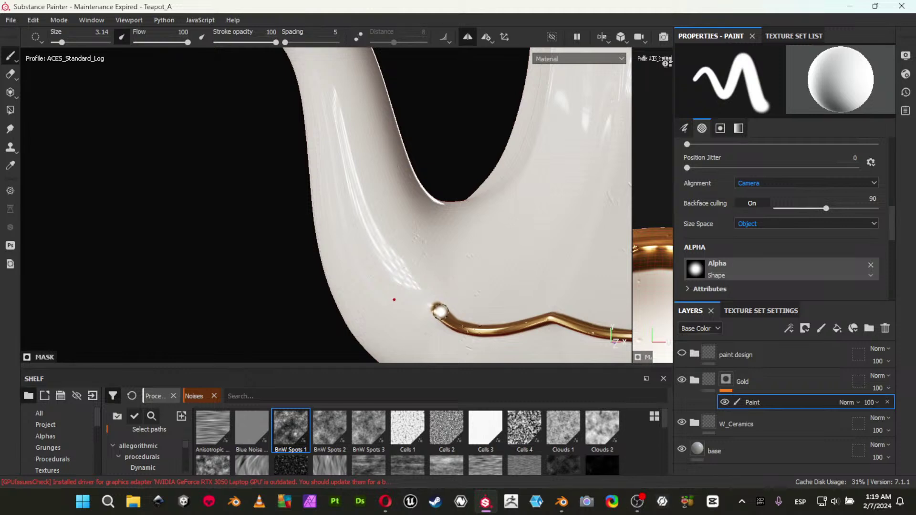
{"action": "left_click", "coordinate": [404, 273], "text": "shift"}
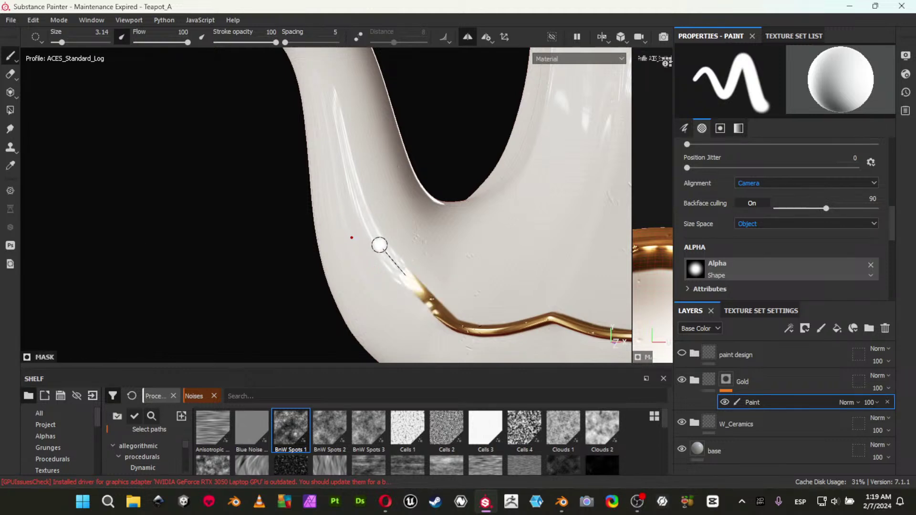
{"action": "left_click", "coordinate": [382, 244], "text": "shift"}
{"action": "left_click", "coordinate": [365, 212], "text": "shift"}
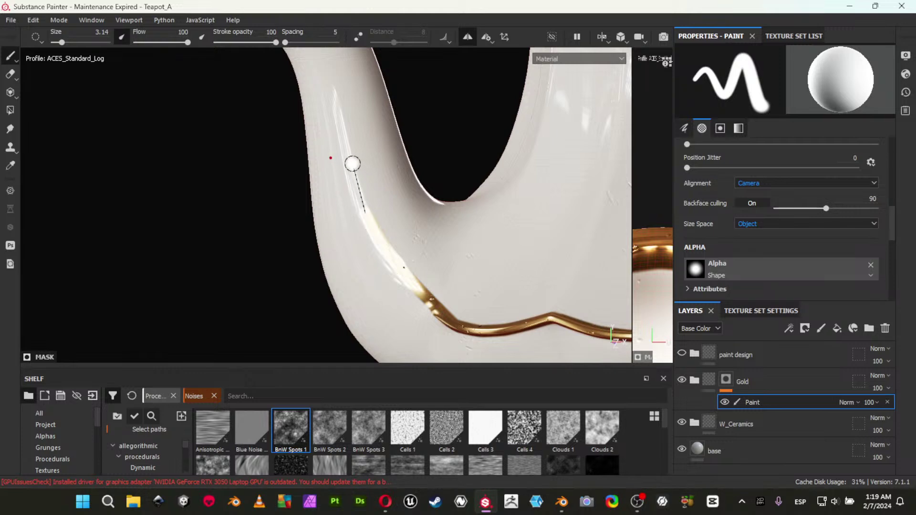
{"action": "left_click", "coordinate": [350, 174], "text": "shift"}
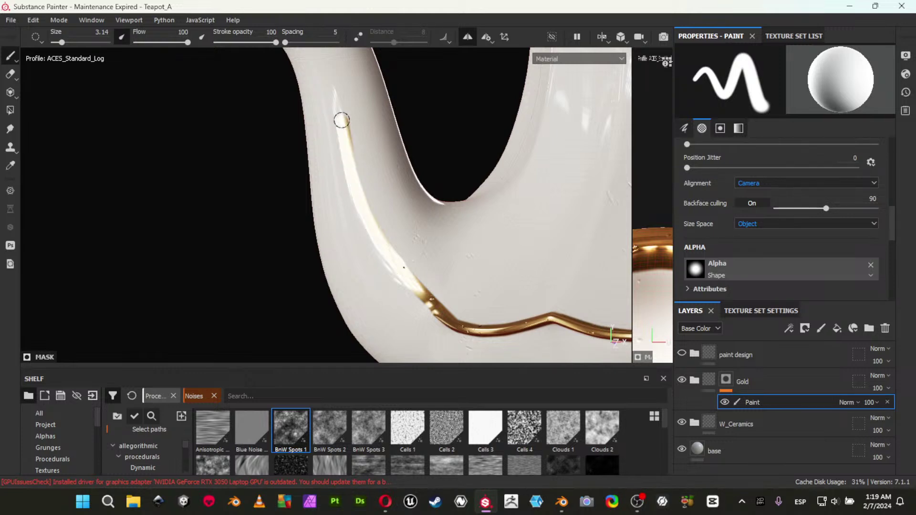
{"action": "left_click", "coordinate": [331, 71], "text": "shift"}
Extend the gold line up the upper part of the spout to join the gold lip.
{"action": "middle_click_drag", "start_coordinate": [331, 71], "coordinate": [350, 163], "text": "alt"}
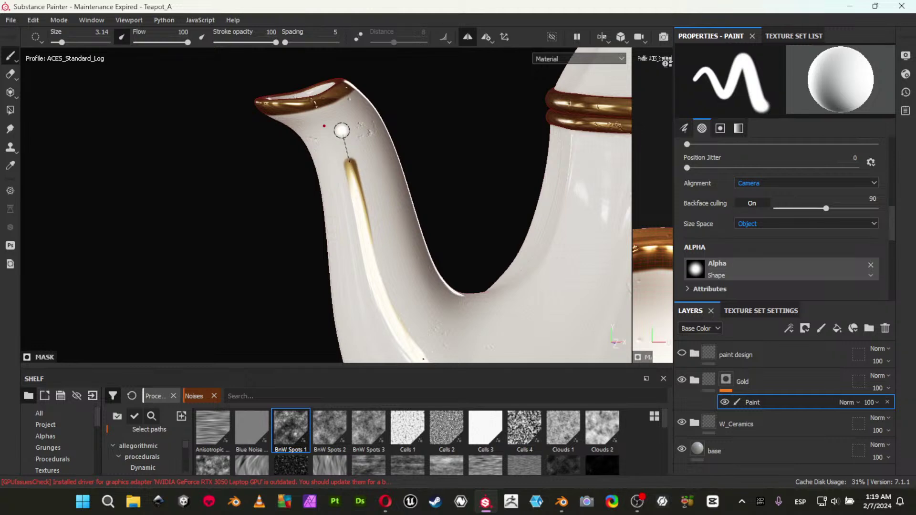
{"action": "left_click", "coordinate": [337, 133], "text": "shift"}
{"action": "left_click", "coordinate": [325, 108], "text": "shift"}
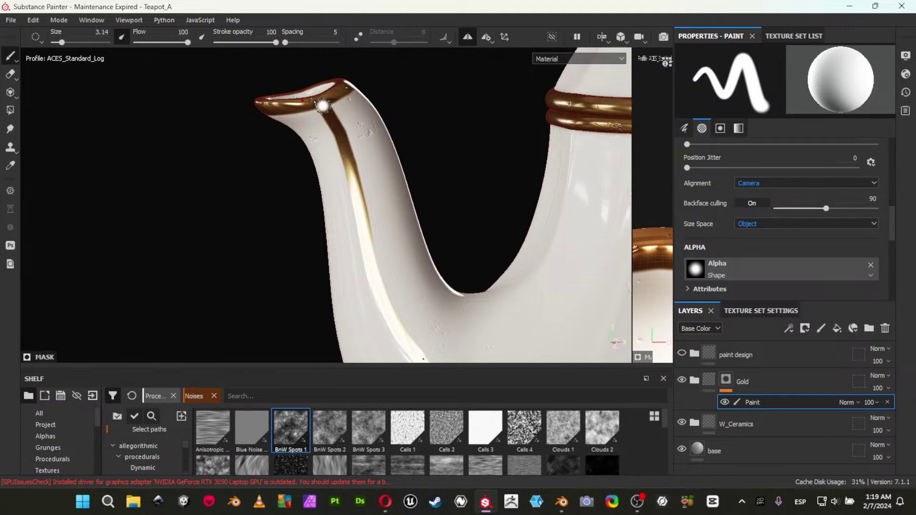
Try filling the teapot's foot ring with gold using Polygon Fill in UV chunk mode, and undo the fill.
{"action": "scroll", "coordinate": [115, 137], "scroll_direction": "down", "scroll_amount": 5}
{"action": "left_click_drag", "start_coordinate": [241, 213], "coordinate": [390, 218], "text": "alt"}
{"action": "middle_click_drag", "start_coordinate": [390, 218], "coordinate": [387, 168], "text": "alt"}
{"action": "left_click", "coordinate": [10, 110]}
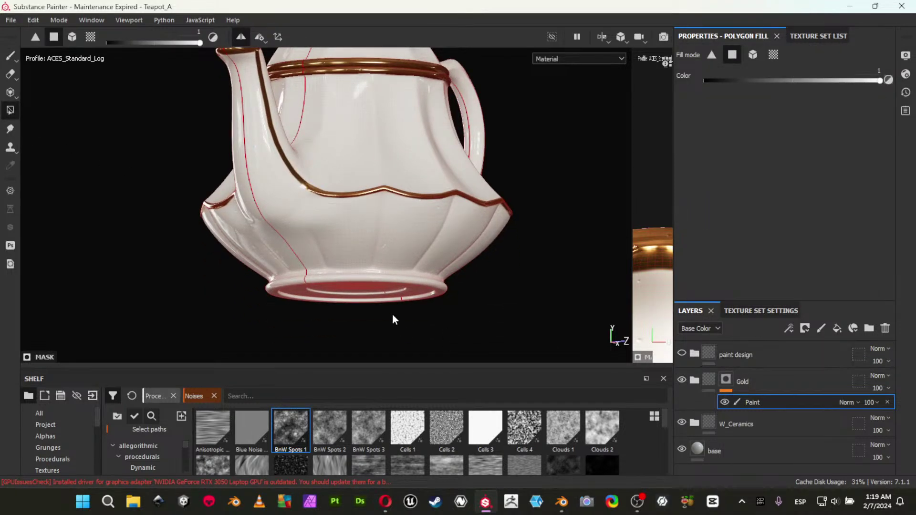
{"action": "scroll", "coordinate": [400, 326], "scroll_direction": "up", "scroll_amount": 5}
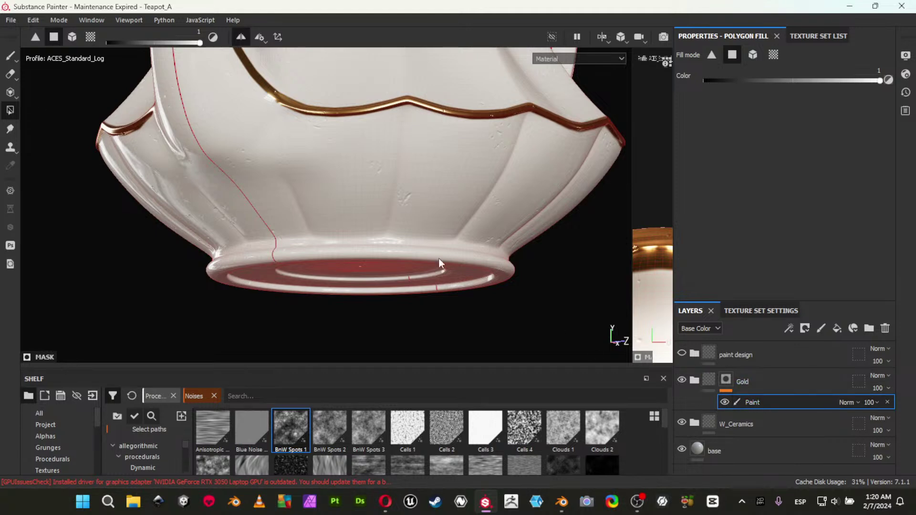
{"action": "left_click", "coordinate": [91, 39]}
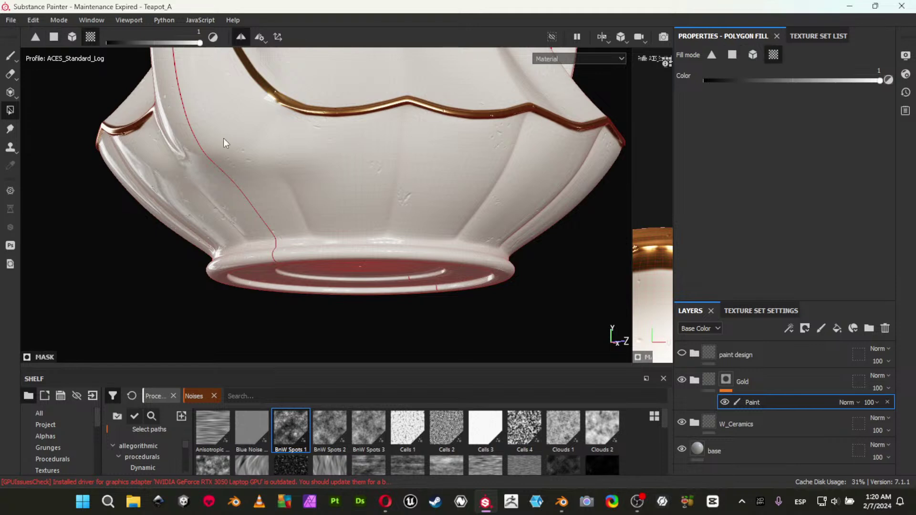
{"action": "left_click", "coordinate": [328, 253]}
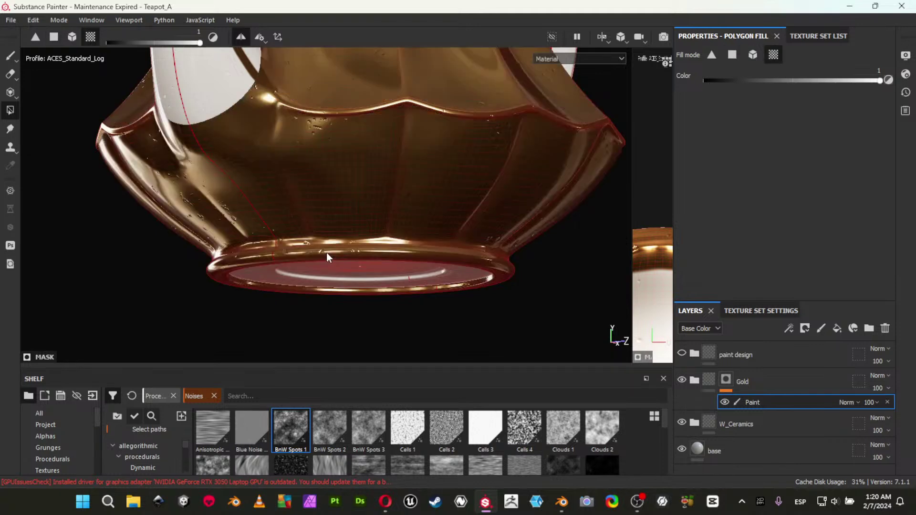
{"action": "key", "text": "ctrl+z"}
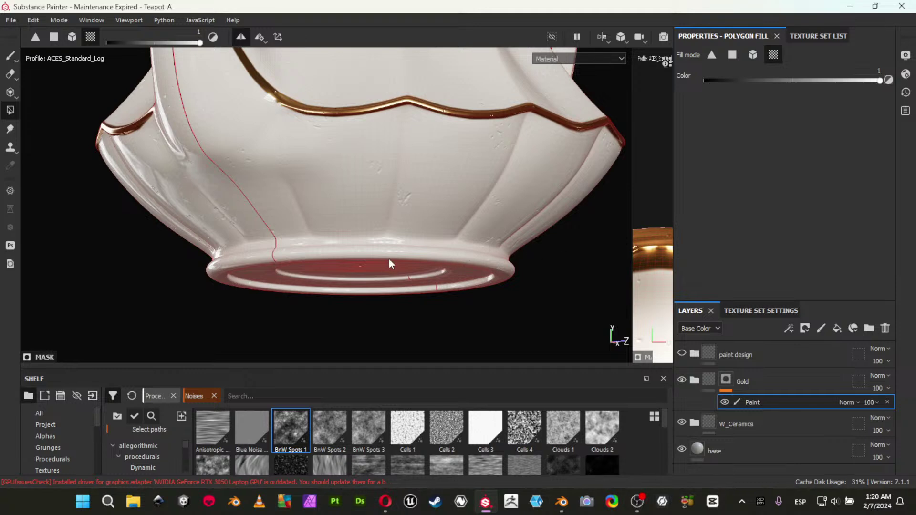
{"action": "mouse_move", "coordinate": [285, 216]}
{"action": "left_mouse_down", "text": "alt"}
{"action": "mouse_move", "coordinate": [338, 249]}
{"action": "mouse_move", "coordinate": [356, 242]}
{"action": "left_mouse_up", "text": "alt"}
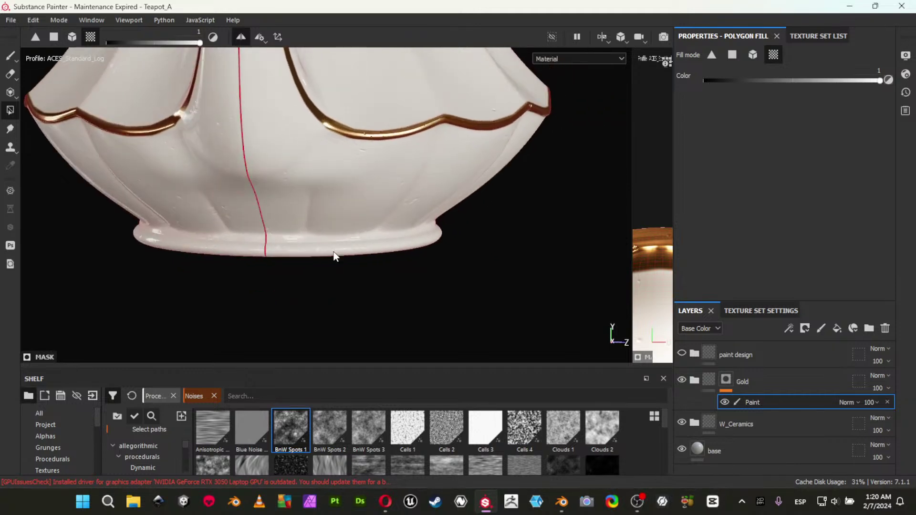
Fill the teapot's foot ring with gold in the Gold layer's mask using Polygon Fill.
{"action": "left_click", "coordinate": [334, 253]}
{"action": "left_click_drag", "start_coordinate": [306, 285], "coordinate": [264, 275], "text": "alt"}
{"action": "right_click_drag", "start_coordinate": [262, 271], "coordinate": [260, 89], "text": "alt"}
Examine the gold trim on the lid, spout, handle and body from all around the teapot.
{"action": "middle_click_drag", "start_coordinate": [259, 89], "coordinate": [319, 299], "text": "alt"}
{"action": "left_click_drag", "start_coordinate": [257, 167], "coordinate": [271, 215], "text": "alt"}
{"action": "middle_click_drag", "start_coordinate": [260, 200], "coordinate": [330, 209], "text": "alt"}
{"action": "left_click_drag", "start_coordinate": [205, 210], "coordinate": [262, 220], "text": "alt"}
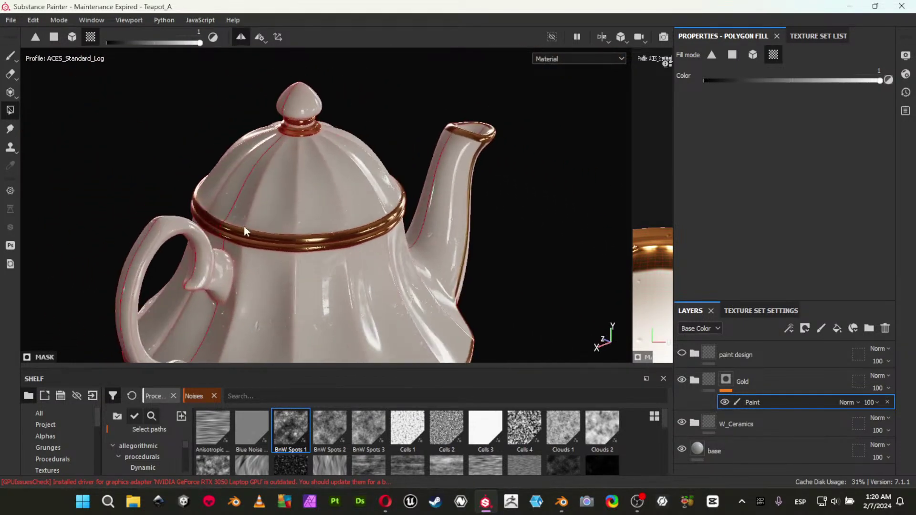
{"action": "middle_click_drag", "start_coordinate": [281, 234], "coordinate": [367, 155], "text": "alt"}
{"action": "right_click_drag", "start_coordinate": [444, 167], "coordinate": [470, 283], "text": "alt"}
{"action": "left_click_drag", "start_coordinate": [310, 237], "coordinate": [256, 222], "text": "alt"}
{"action": "left_click_drag", "start_coordinate": [337, 217], "coordinate": [532, 161], "text": "alt"}
{"action": "right_click_drag", "start_coordinate": [507, 194], "coordinate": [116, 119], "text": "alt"}
{"action": "middle_click_drag", "start_coordinate": [295, 211], "coordinate": [286, 180], "text": "alt"}
{"action": "left_click_drag", "start_coordinate": [262, 226], "coordinate": [215, 206], "text": "alt"}
{"action": "middle_click_drag", "start_coordinate": [210, 170], "coordinate": [321, 240], "text": "alt"}
{"action": "left_click_drag", "start_coordinate": [332, 159], "coordinate": [288, 178], "text": "alt"}
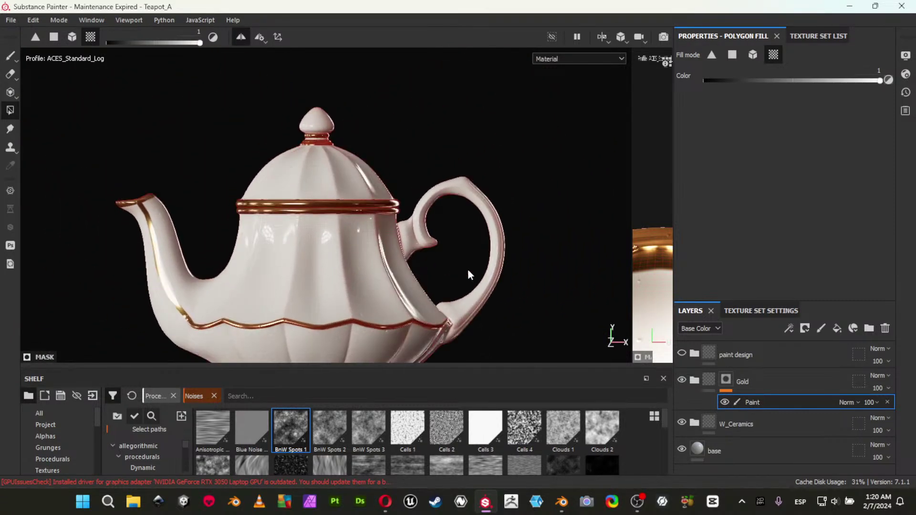
Give the 2D UV view more room beside the 3D view and reframe the teapot.
{"action": "left_click_drag", "start_coordinate": [632, 225], "coordinate": [393, 210]}
{"action": "scroll", "coordinate": [358, 217], "scroll_direction": "down", "scroll_amount": 5}
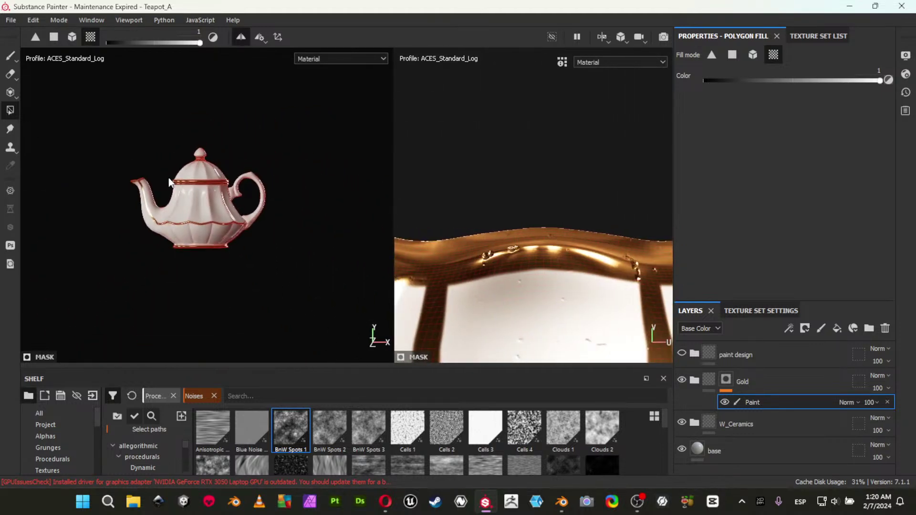
{"action": "scroll", "coordinate": [341, 243], "scroll_direction": "up", "scroll_amount": 5}
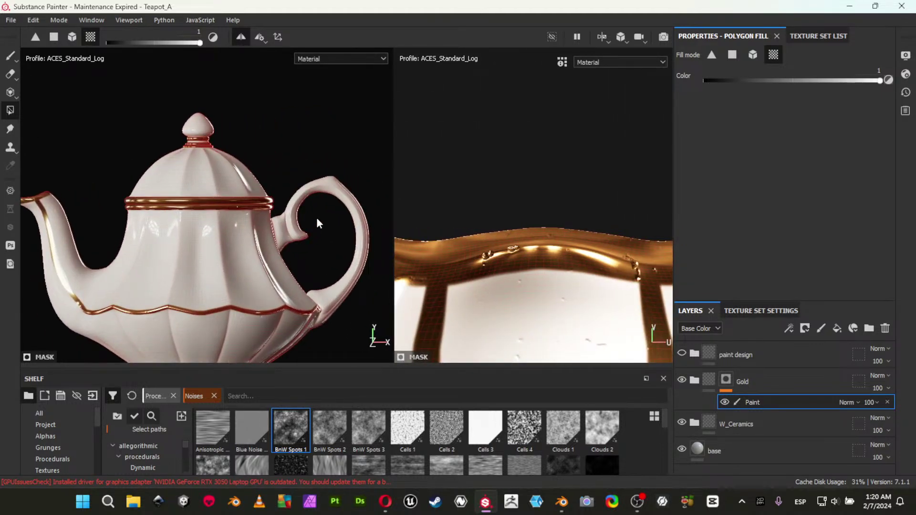
{"action": "middle_click_drag", "start_coordinate": [489, 273], "coordinate": [607, 236], "text": "alt"}
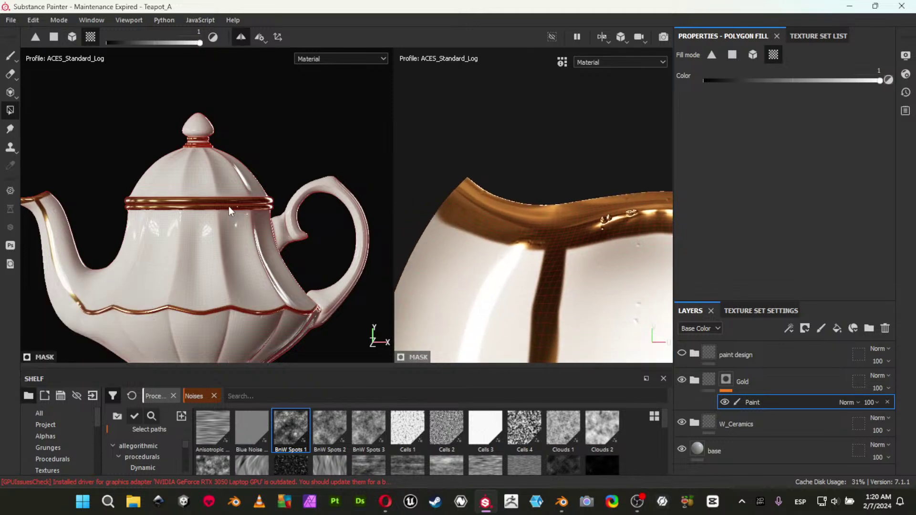
{"action": "middle_click_drag", "start_coordinate": [227, 204], "coordinate": [257, 190], "text": "alt"}
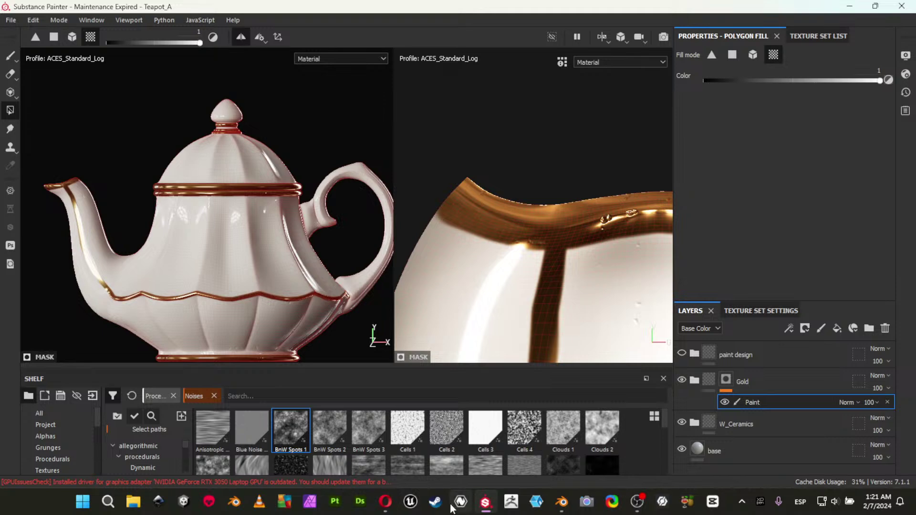
Switch to Inkscape, start a new document and import the teapot_a reference image from the tutorials folder.
{"action": "left_click", "coordinate": [158, 500]}
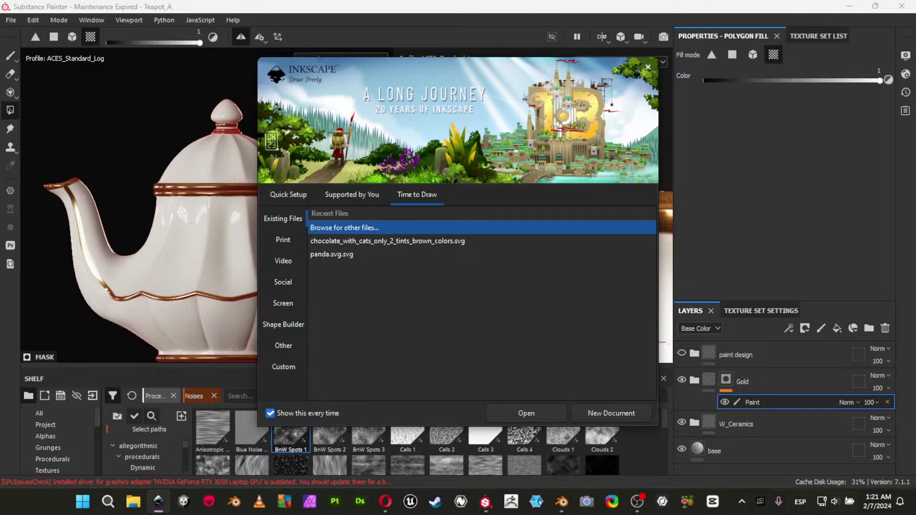
{"action": "left_click", "coordinate": [604, 414]}
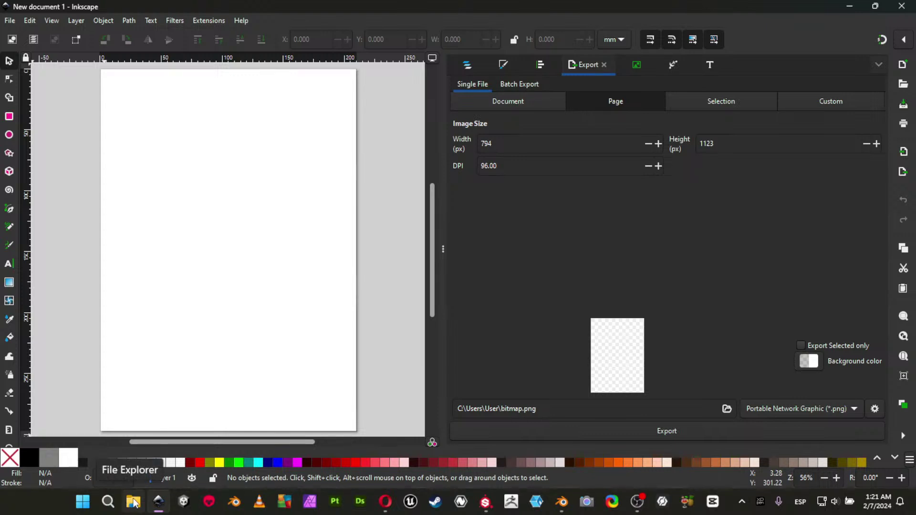
{"action": "left_click", "coordinate": [133, 501]}
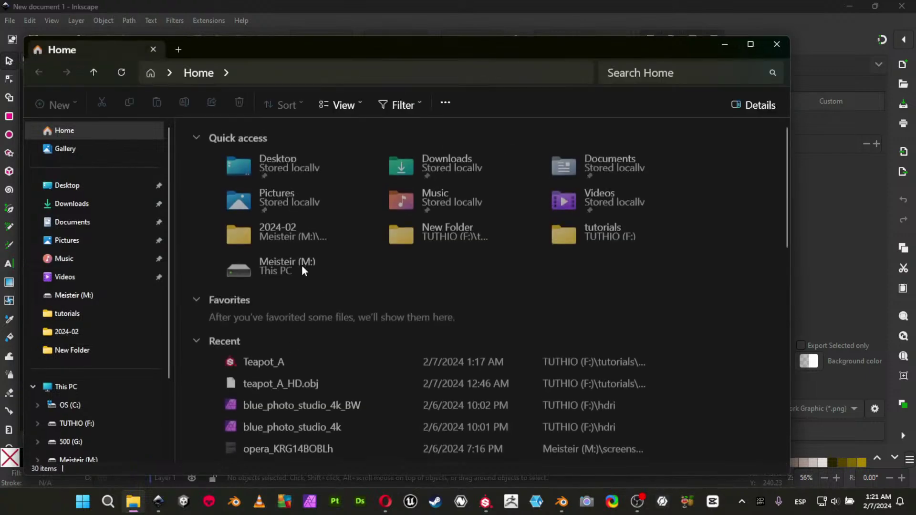
{"action": "double_click", "coordinate": [585, 238]}
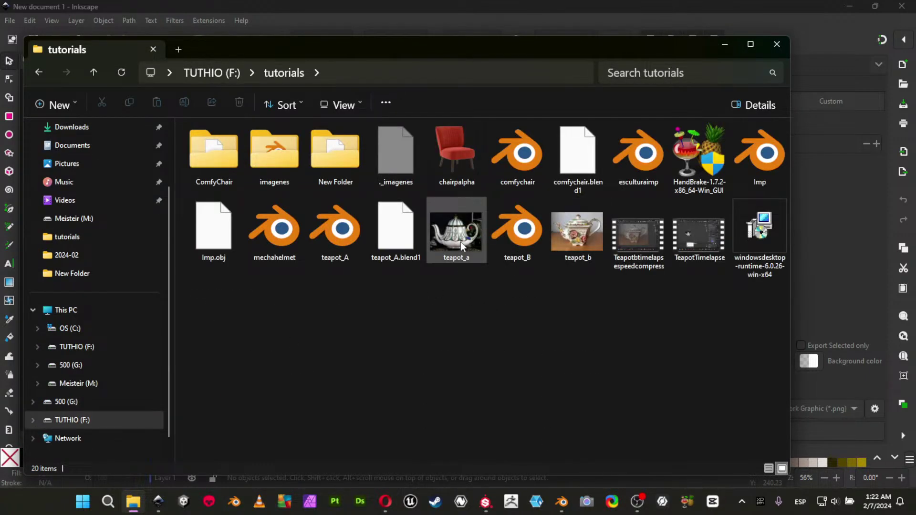
{"action": "left_click_drag", "start_coordinate": [483, 57], "coordinate": [784, 45]}
{"action": "left_click_drag", "start_coordinate": [758, 219], "coordinate": [262, 253]}
{"action": "left_click", "coordinate": [220, 202]}
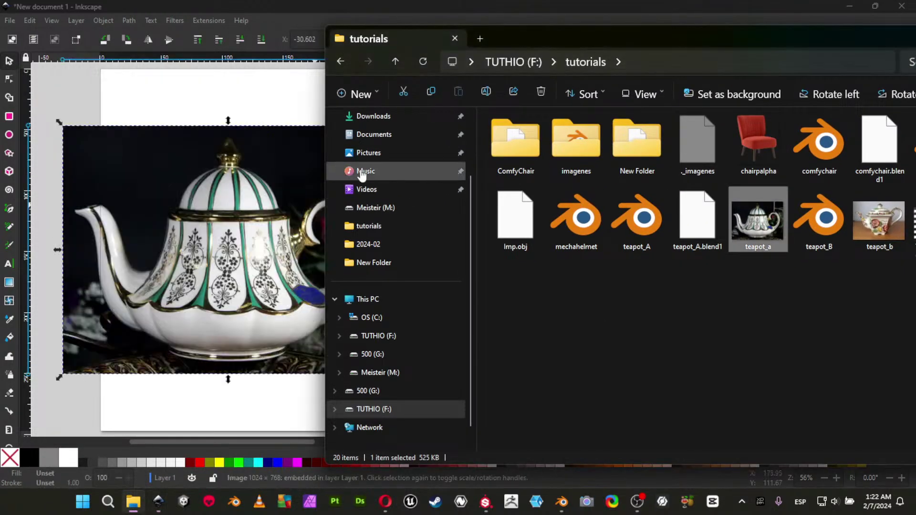
Widen the canvas area and scale the teapot image down proportionally to about 156 mm wide.
{"action": "left_click_drag", "start_coordinate": [894, 51], "coordinate": [569, 69]}
{"action": "left_click", "coordinate": [661, 68]}
{"action": "left_click_drag", "start_coordinate": [443, 226], "coordinate": [745, 242]}
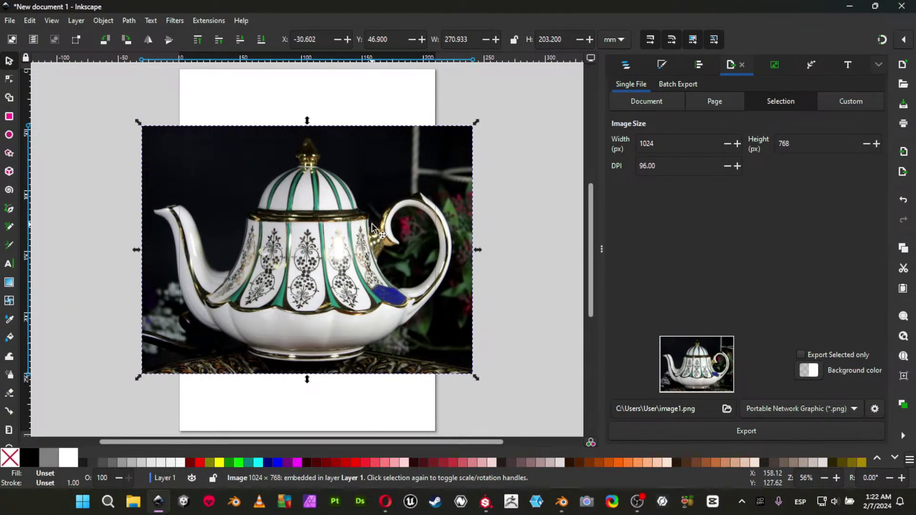
{"action": "left_click_drag", "start_coordinate": [477, 124], "coordinate": [407, 165], "text": "ctrl+shift"}
Examine the dark floral ornament on the central body panel of the reference teapot.
{"action": "scroll", "coordinate": [332, 251], "scroll_direction": "up", "scroll_amount": 4, "text": "ctrl"}
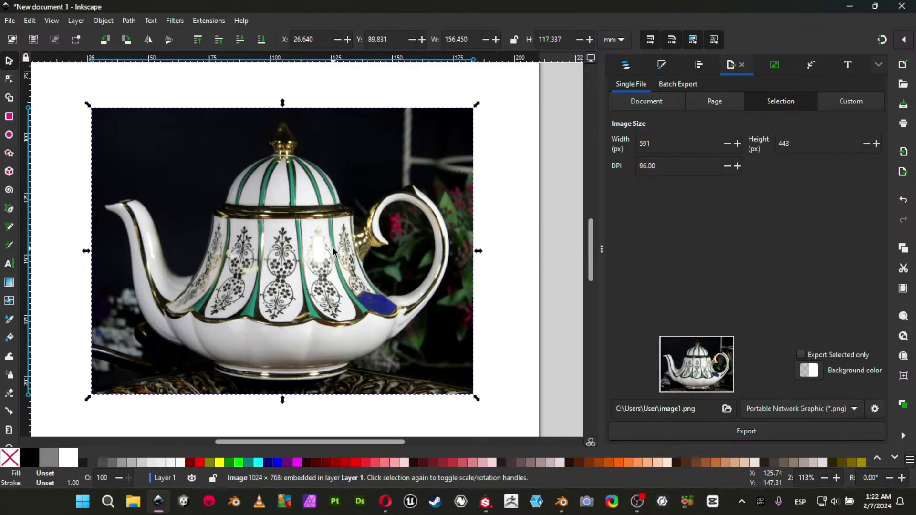
{"action": "scroll", "coordinate": [327, 229], "scroll_direction": "up", "scroll_amount": 2, "text": "ctrl"}
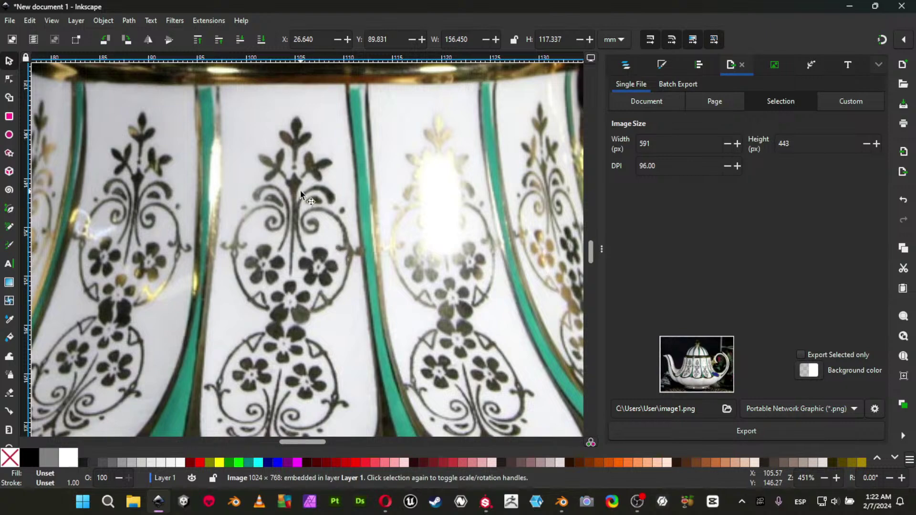
{"action": "middle_click_drag", "start_coordinate": [300, 192], "coordinate": [340, 242]}
{"action": "scroll", "coordinate": [337, 214], "scroll_direction": "up", "scroll_amount": 2, "text": "ctrl"}
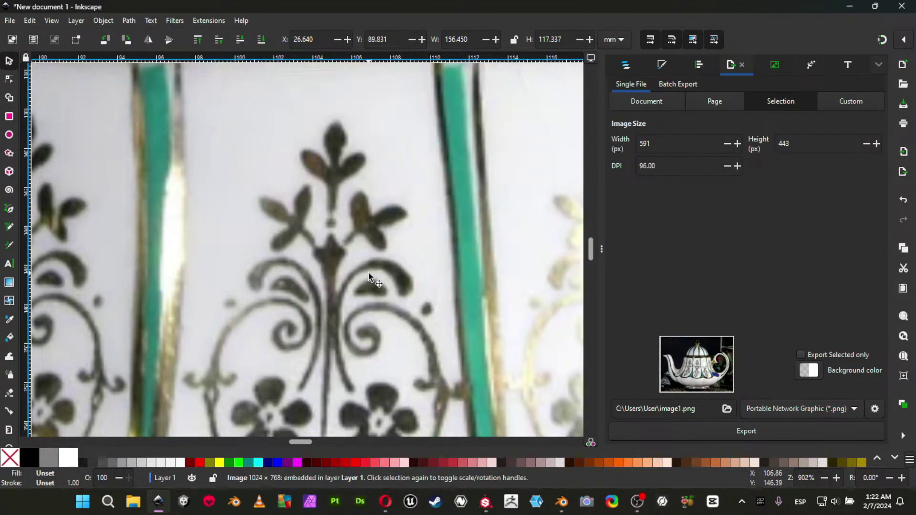
{"action": "middle_click_drag", "start_coordinate": [369, 273], "coordinate": [368, 176]}
{"action": "scroll", "coordinate": [396, 347], "scroll_direction": "down", "scroll_amount": 2, "text": "ctrl"}
{"action": "middle_click_drag", "start_coordinate": [366, 378], "coordinate": [333, 252]}
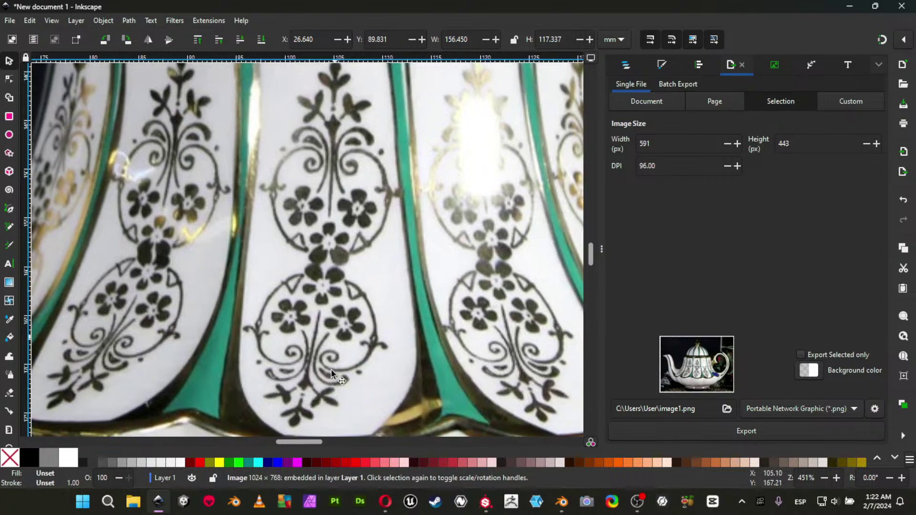
{"action": "middle_click_drag", "start_coordinate": [346, 173], "coordinate": [327, 268]}
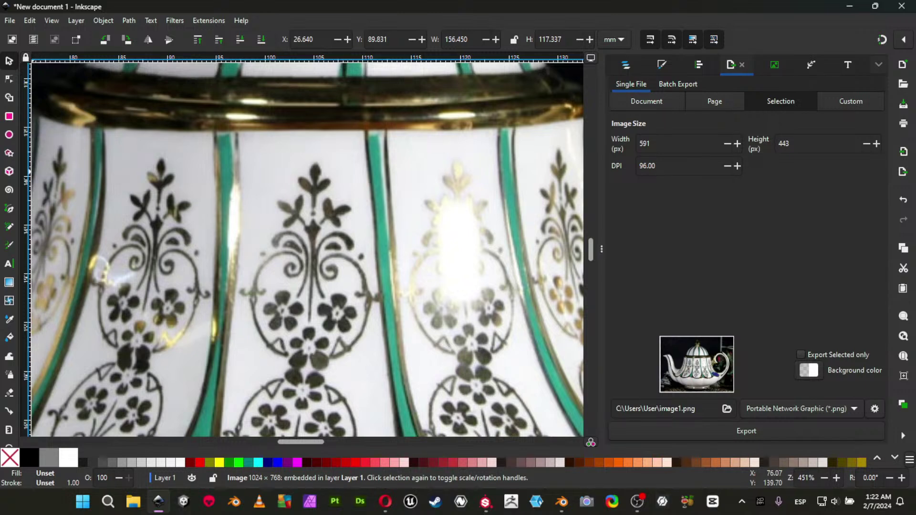
Draw an ellipse with radii of about 0.53 by 1.18 mm over the ornament's topmost leaf and convert it to a path.
{"action": "left_click", "coordinate": [9, 135]}
{"action": "scroll", "coordinate": [311, 167], "scroll_direction": "up", "scroll_amount": 3, "text": "ctrl"}
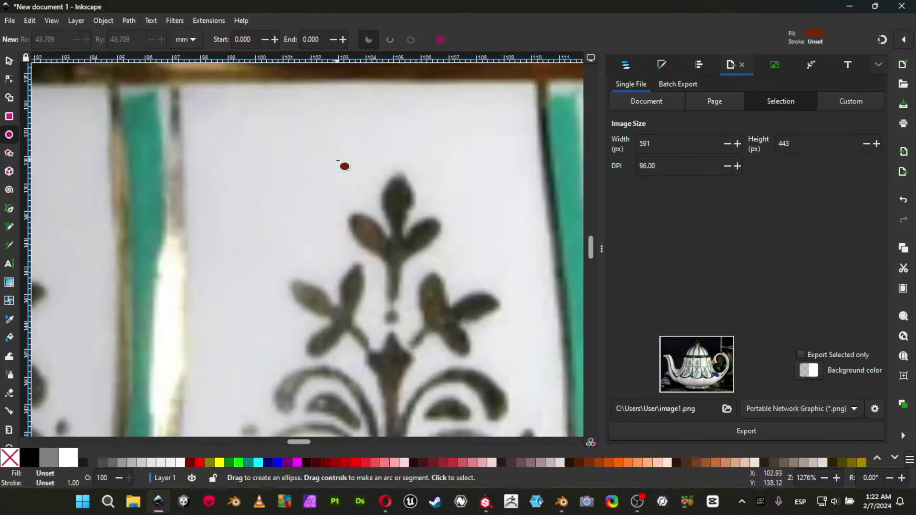
{"action": "mouse_move", "coordinate": [383, 170]}
{"action": "left_mouse_down"}
{"action": "mouse_move", "coordinate": [399, 225]}
{"action": "mouse_move", "coordinate": [412, 237]}
{"action": "left_mouse_up"}
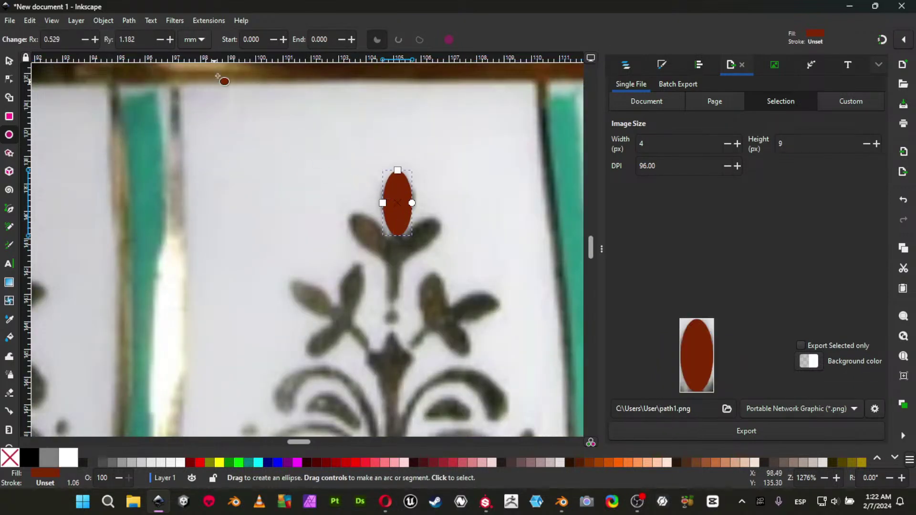
{"action": "left_click", "coordinate": [130, 21]}
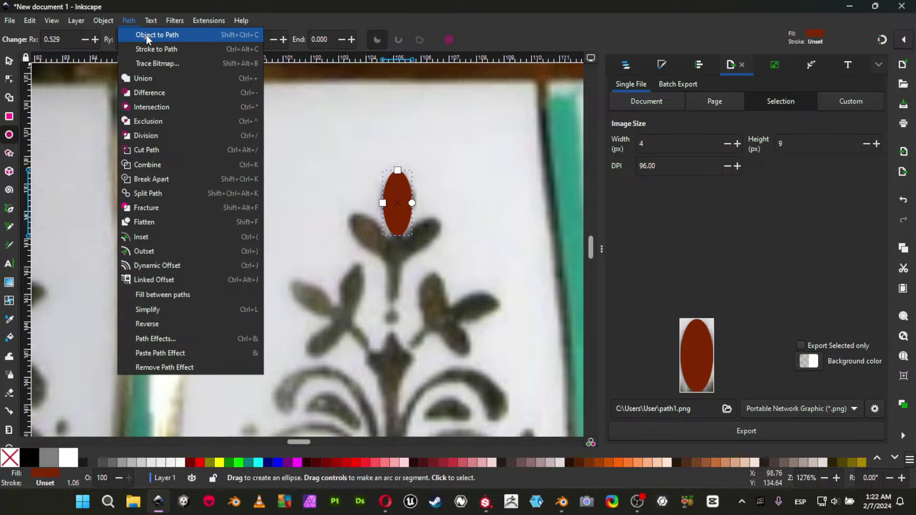
{"action": "left_click", "coordinate": [146, 35]}
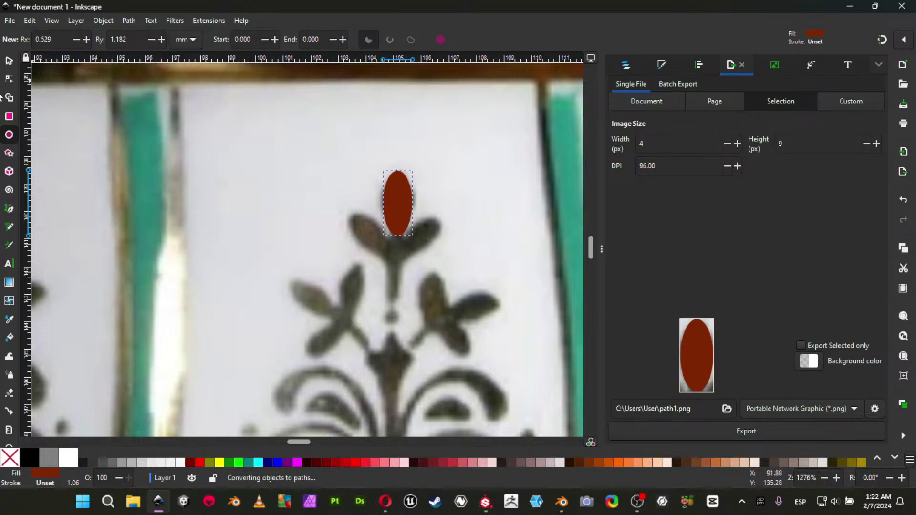
Reshape the ellipse path with its node handles so the leaf tapers toward its lower end.
{"action": "left_click", "coordinate": [10, 79]}
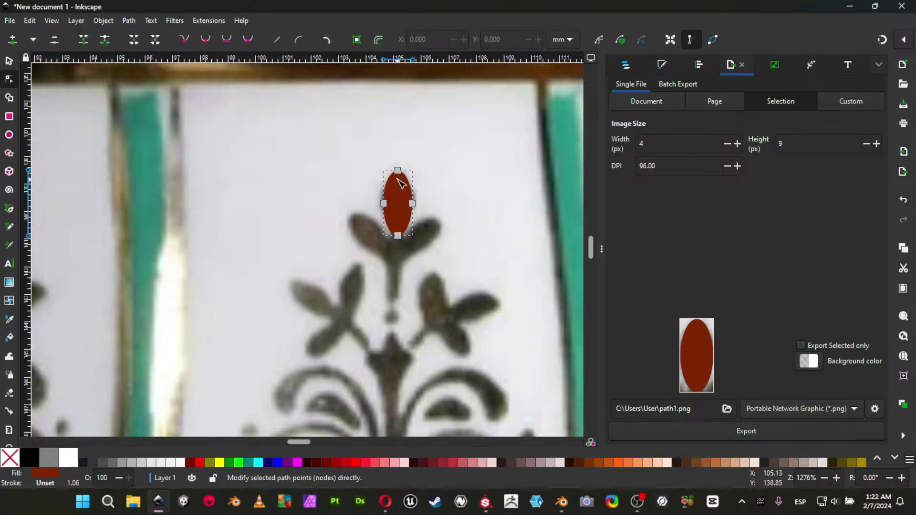
{"action": "scroll", "coordinate": [454, 195], "scroll_direction": "up", "scroll_amount": 1, "text": "ctrl"}
{"action": "scroll", "coordinate": [453, 193], "scroll_direction": "up", "scroll_amount": 1, "text": "ctrl"}
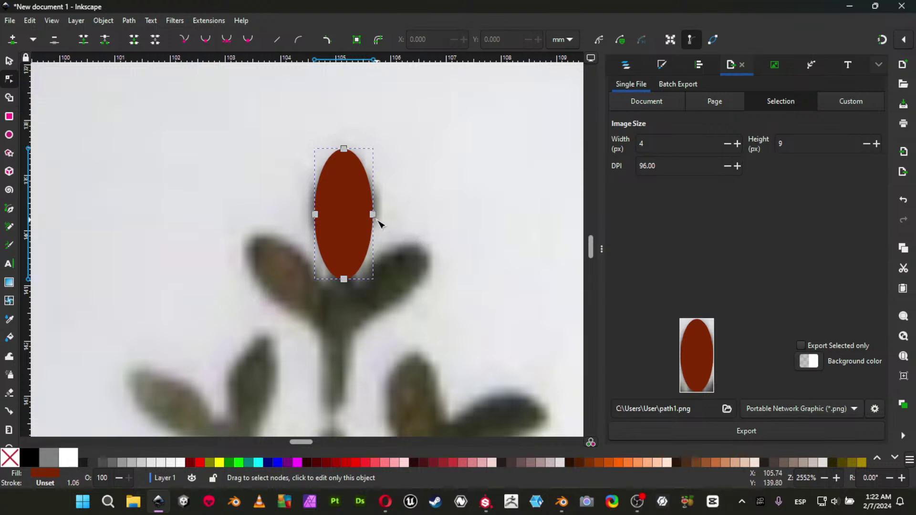
{"action": "left_click", "coordinate": [344, 279]}
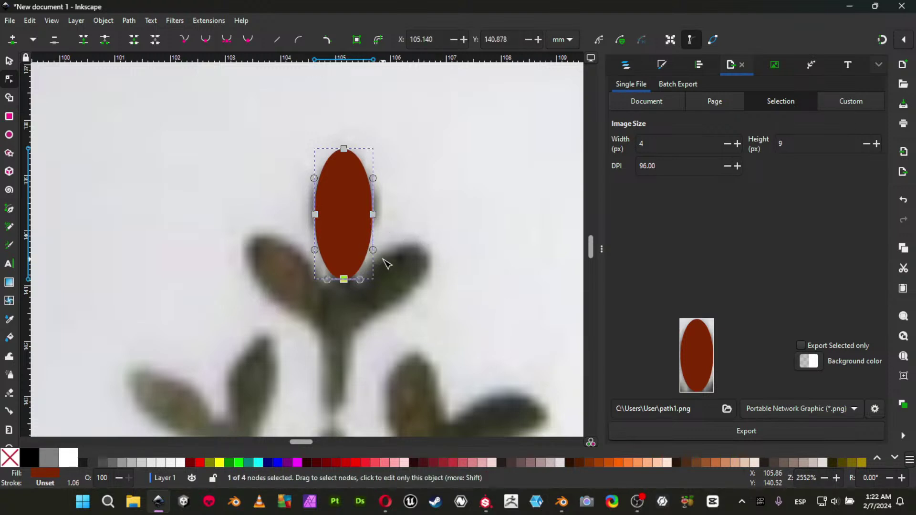
{"action": "left_click_drag", "start_coordinate": [374, 250], "coordinate": [327, 250]}
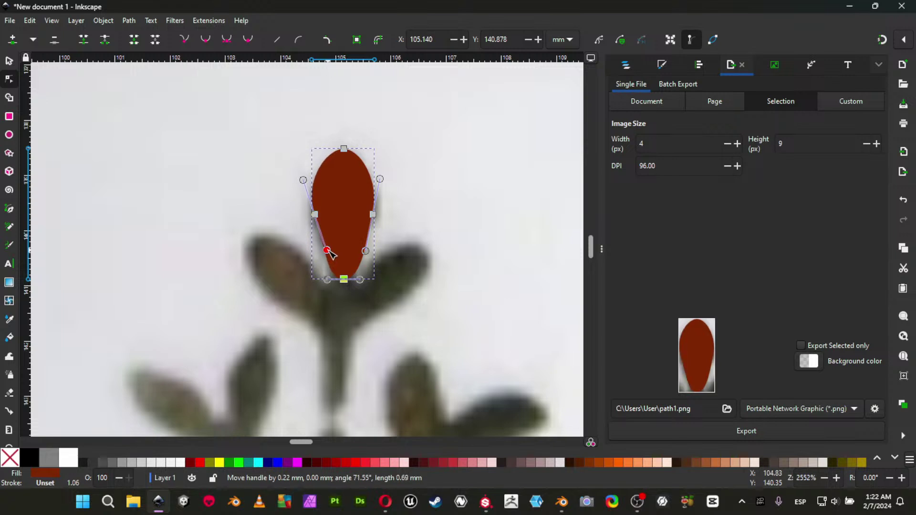
Duplicate the leaf shape, rotating and positioning the copy over the right-hand leaf of the top sprig.
{"action": "left_click", "coordinate": [9, 60]}
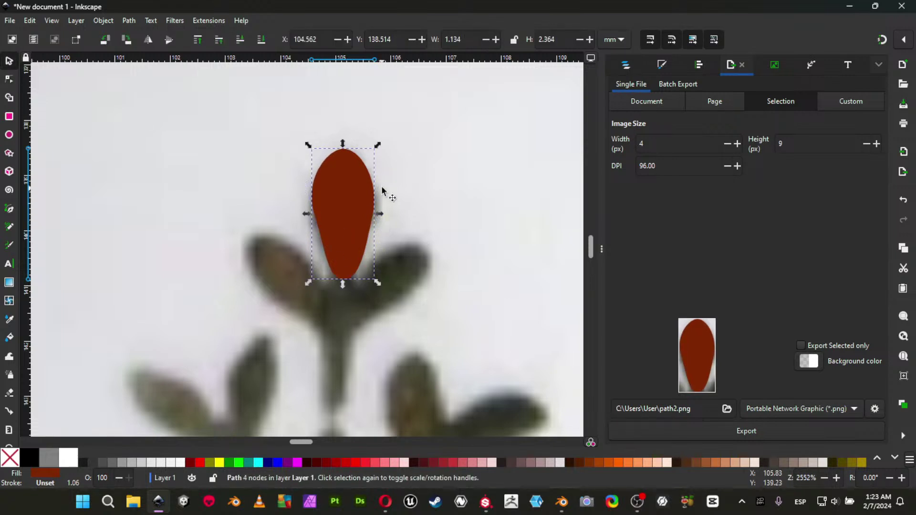
{"action": "left_click", "coordinate": [331, 175]}
{"action": "left_click_drag", "start_coordinate": [378, 146], "coordinate": [405, 262]}
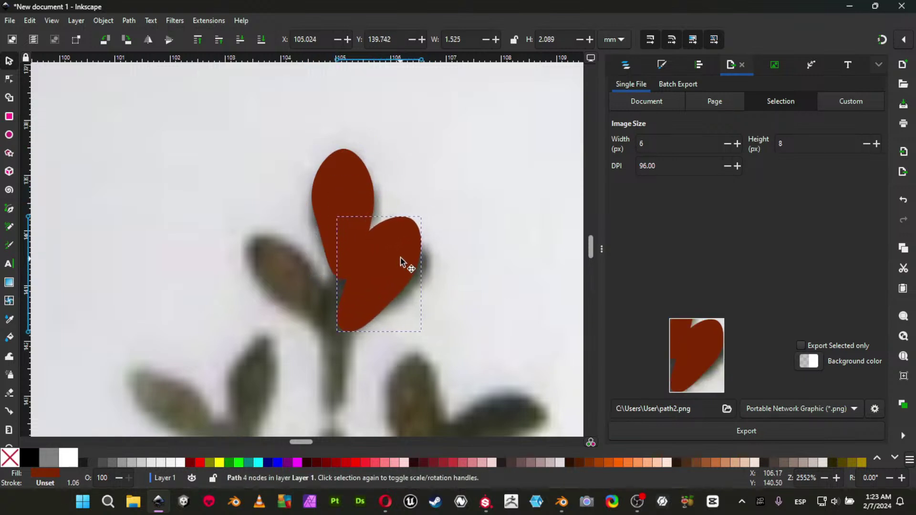
{"action": "left_click_drag", "start_coordinate": [426, 213], "coordinate": [433, 227]}
{"action": "mouse_move", "coordinate": [392, 266]}
{"action": "left_mouse_down"}
{"action": "mouse_move", "coordinate": [403, 272]}
{"action": "mouse_move", "coordinate": [396, 277]}
{"action": "left_mouse_up"}
{"action": "left_click_drag", "start_coordinate": [438, 230], "coordinate": [442, 239]}
{"action": "left_click_drag", "start_coordinate": [327, 332], "coordinate": [337, 332]}
{"action": "left_click_drag", "start_coordinate": [367, 307], "coordinate": [371, 304]}
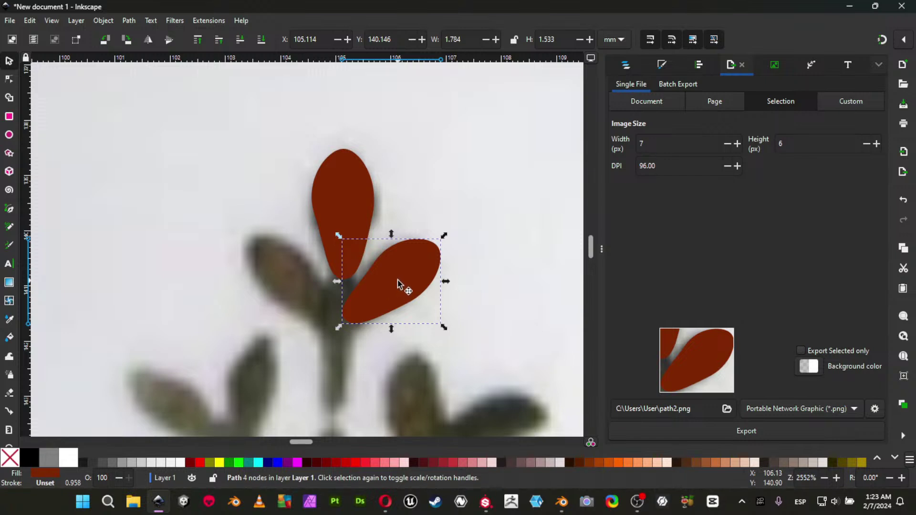
Duplicate the right-hand leaf, flip the copy horizontally and place it over the sprig's left-hand leaf.
{"action": "key", "text": "ctrl+d"}
{"action": "left_click", "coordinate": [149, 40]}
{"action": "left_click_drag", "start_coordinate": [415, 317], "coordinate": [324, 291]}
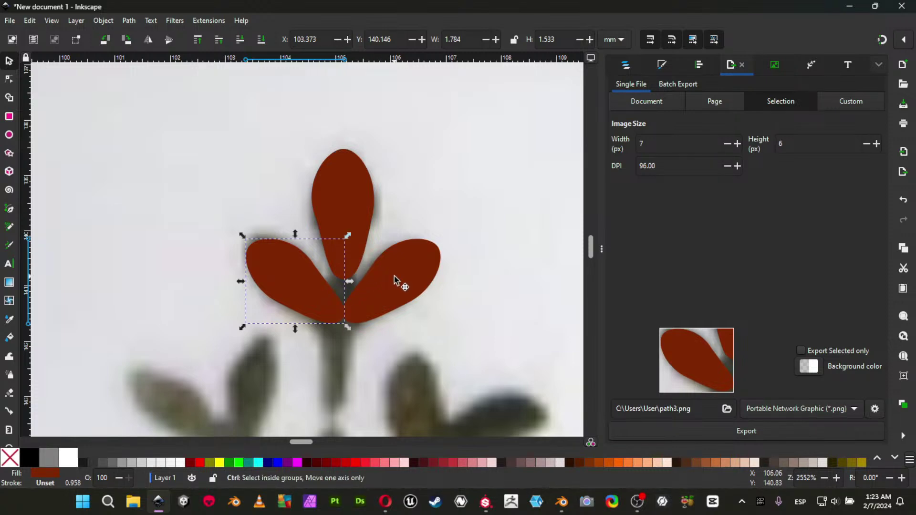
{"action": "left_click_drag", "start_coordinate": [317, 298], "coordinate": [319, 293]}
Union the two side leaves into one path and centre the top leaf horizontally with them.
{"action": "left_click", "coordinate": [410, 284], "text": "shift"}
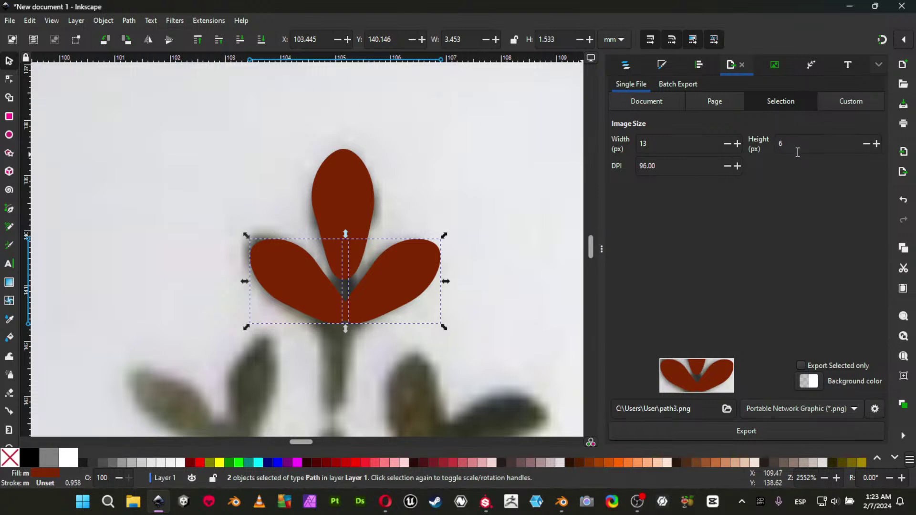
{"action": "key", "text": "ctrl"}
{"action": "key", "text": "ctrl+plus"}
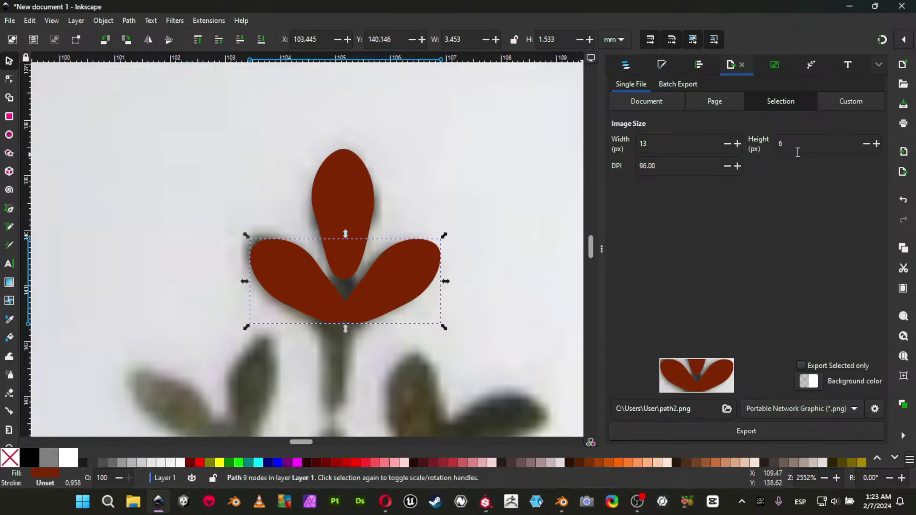
{"action": "left_click", "coordinate": [353, 214], "text": "shift"}
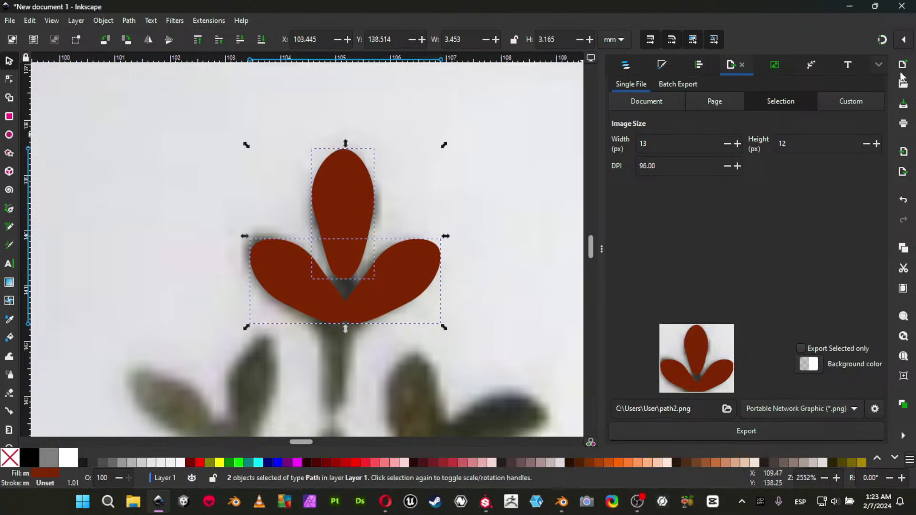
{"action": "left_click", "coordinate": [699, 64]}
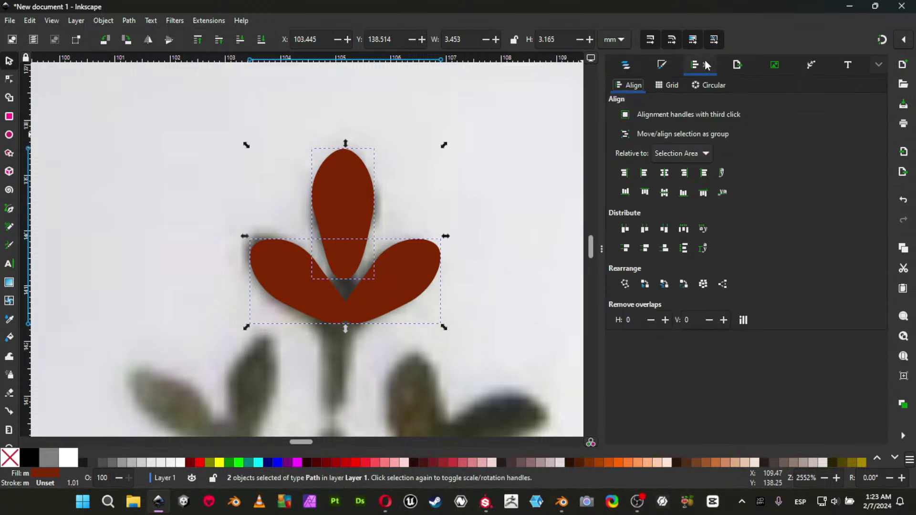
{"action": "left_click", "coordinate": [669, 176]}
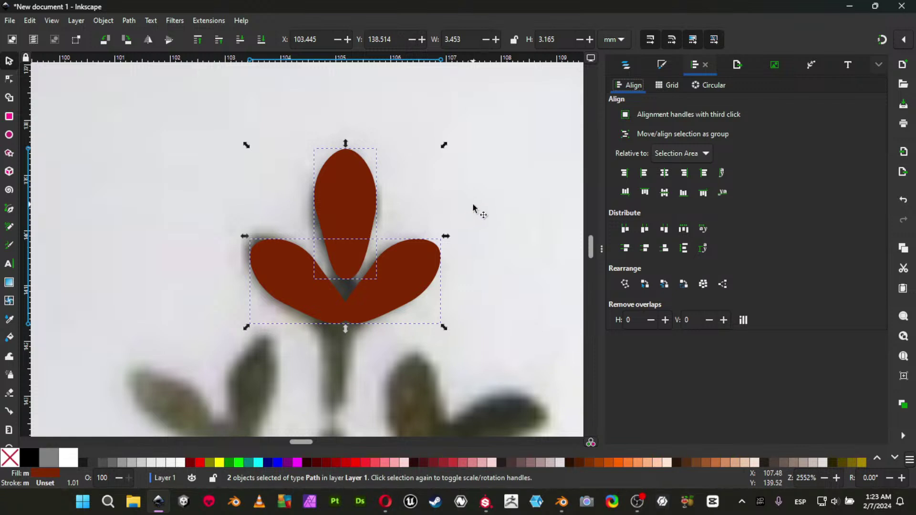
Move the top leaf slightly down onto the side leaves and union them into a single three-leaf path.
{"action": "left_click", "coordinate": [424, 189]}
{"action": "left_click", "coordinate": [354, 198]}
{"action": "left_click_drag", "start_coordinate": [354, 198], "coordinate": [348, 226]}
{"action": "left_click_drag", "start_coordinate": [347, 171], "coordinate": [348, 157]}
{"action": "left_click", "coordinate": [416, 263], "text": "shift"}
{"action": "key", "text": "ctrl+plus"}
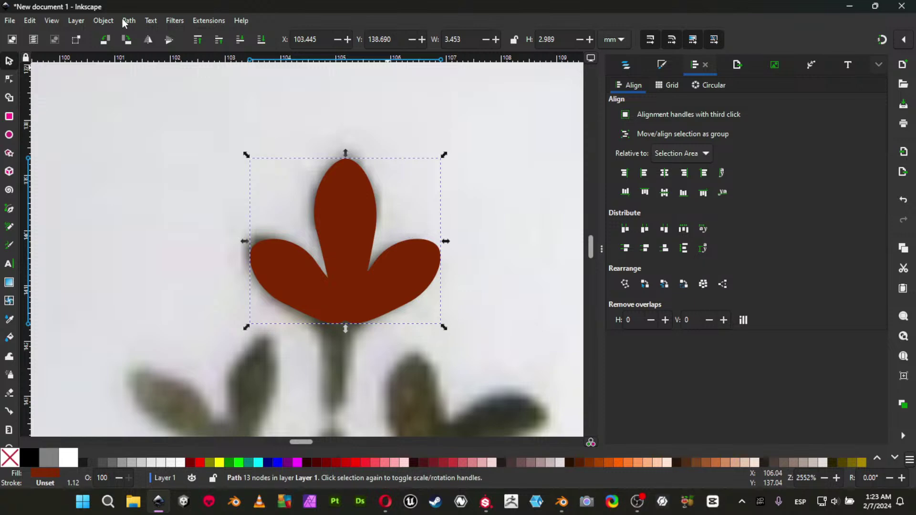
{"action": "left_click", "coordinate": [103, 21]}
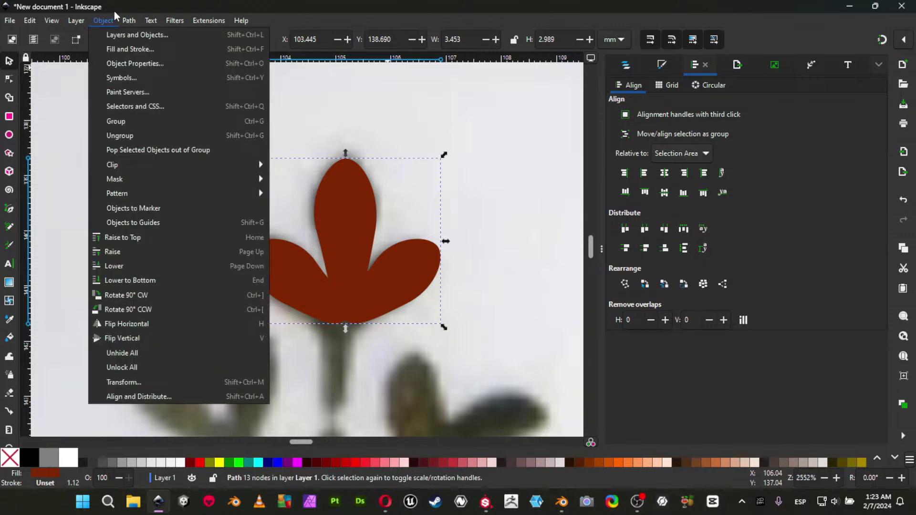
{"action": "mouse_move", "coordinate": [130, 19]}
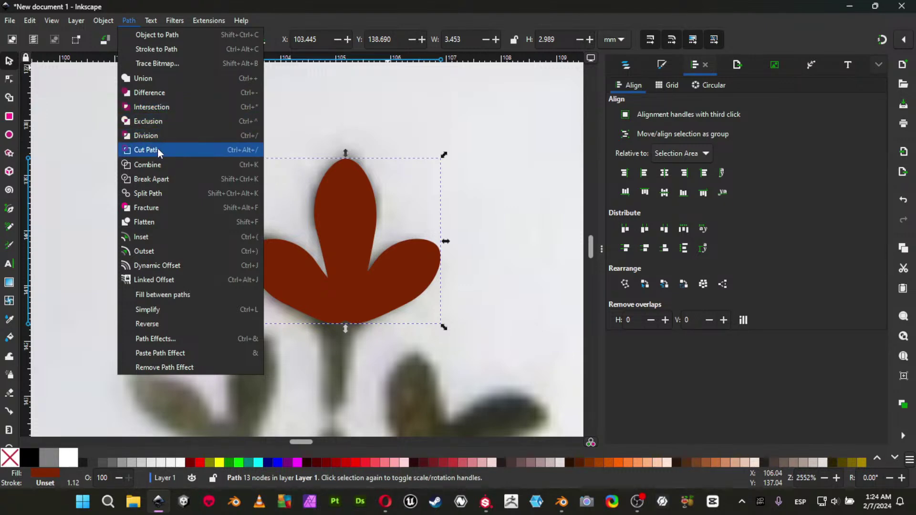
{"action": "left_click", "coordinate": [753, 414]}
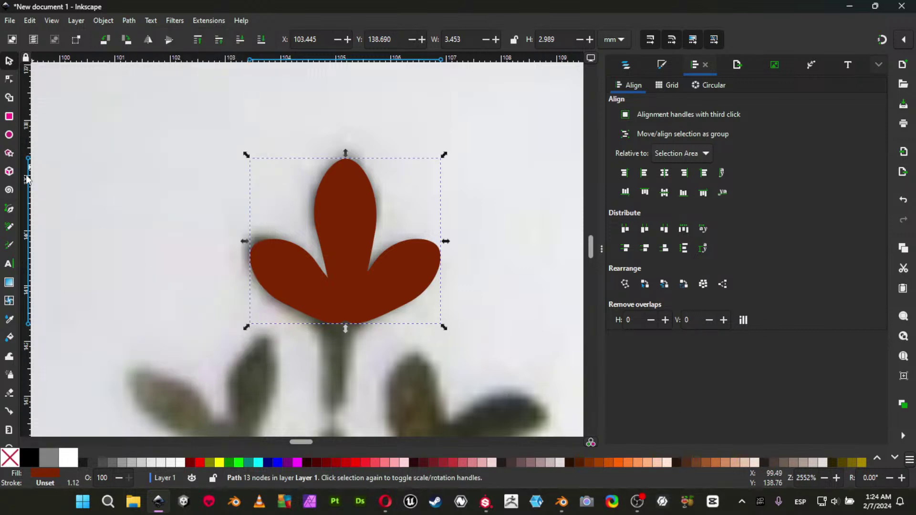
Try to delete the node at the bottom centre of the three-petal shape.
{"action": "left_click", "coordinate": [9, 79]}
{"action": "left_click", "coordinate": [345, 319]}
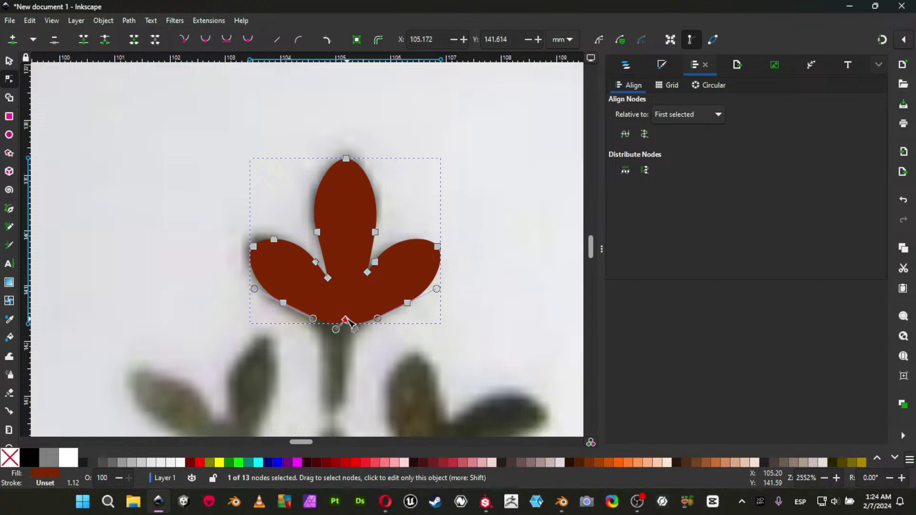
{"action": "key", "text": "Delete"}
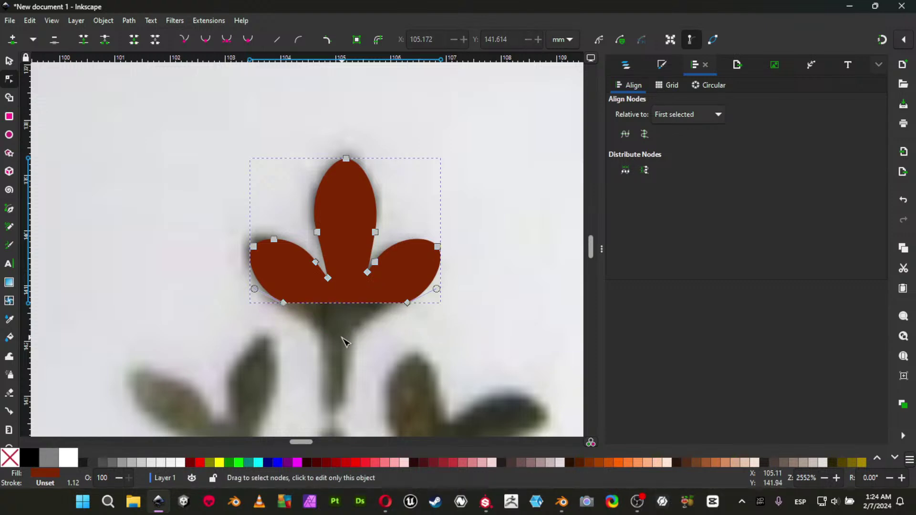
{"action": "key", "text": "ctrl+z"}
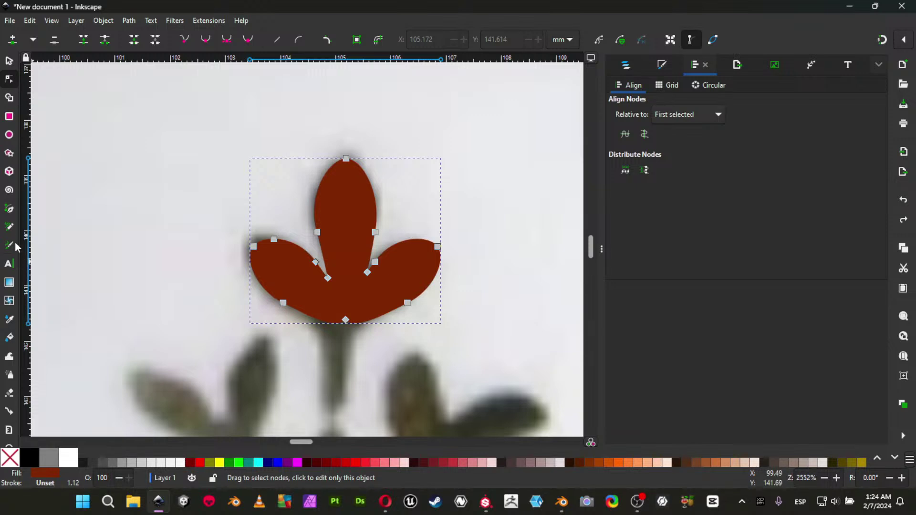
Draw a stem rectangle about 0.46 × 1.78 mm below the three-petal shape and fully round its corners.
{"action": "left_click", "coordinate": [9, 209]}
{"action": "scroll", "coordinate": [358, 262], "scroll_direction": "down", "scroll_amount": 5}
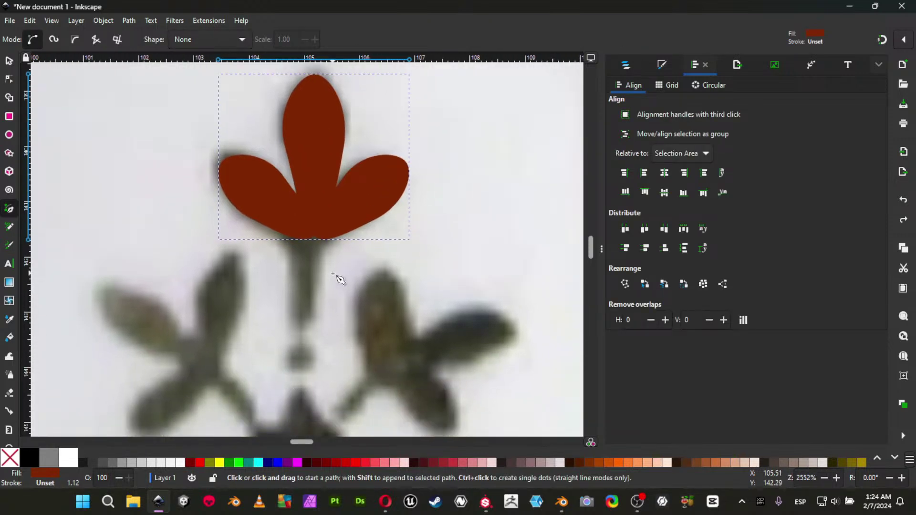
{"action": "scroll", "coordinate": [339, 280], "scroll_direction": "up", "scroll_amount": 1, "text": "ctrl"}
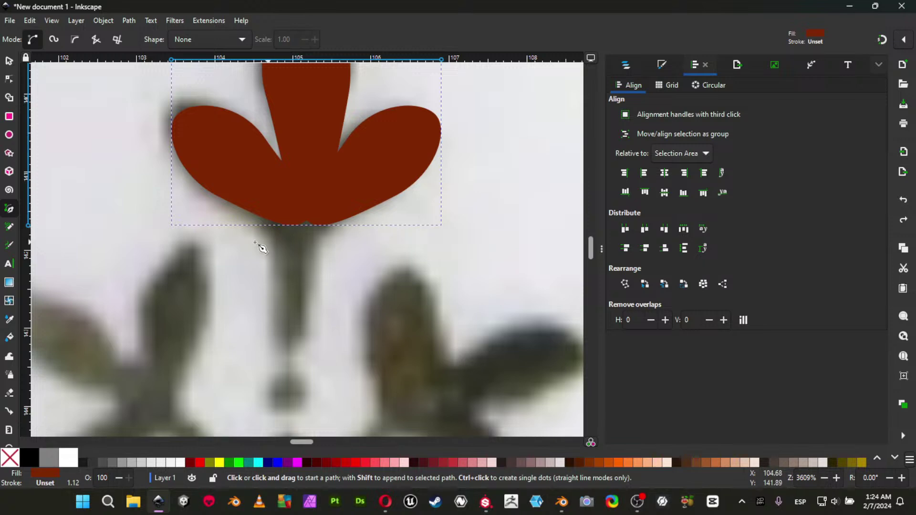
{"action": "left_click", "coordinate": [10, 119]}
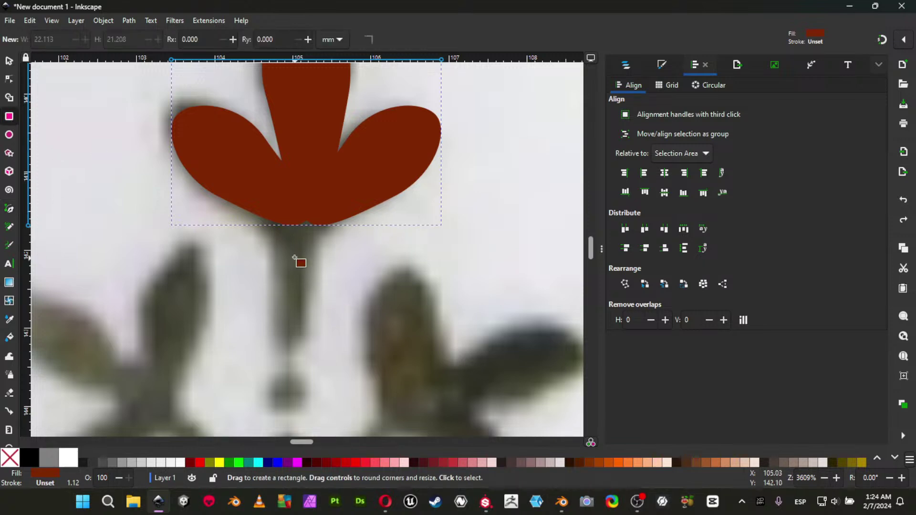
{"action": "left_click_drag", "start_coordinate": [284, 225], "coordinate": [320, 354]}
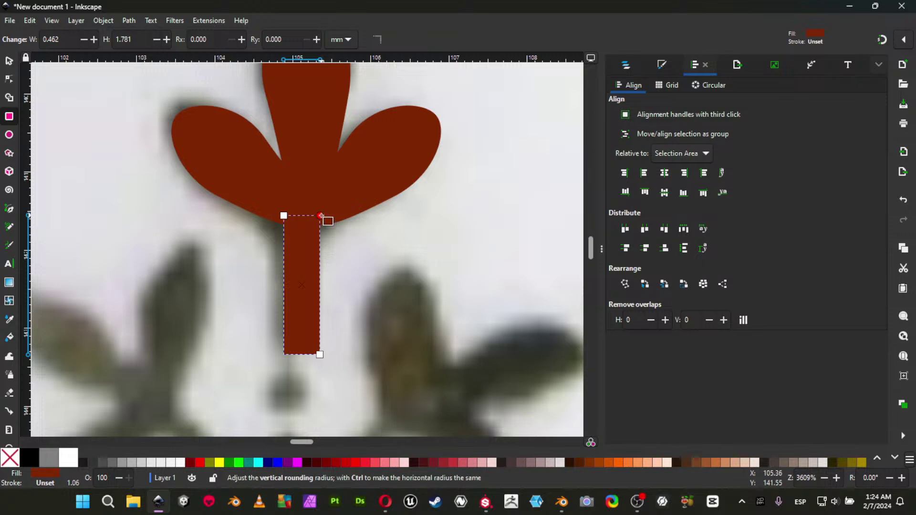
{"action": "left_click_drag", "start_coordinate": [320, 216], "coordinate": [327, 239]}
Try to centre the stem horizontally on the three-petal shape and merge both with a Union.
{"action": "key", "text": "s"}
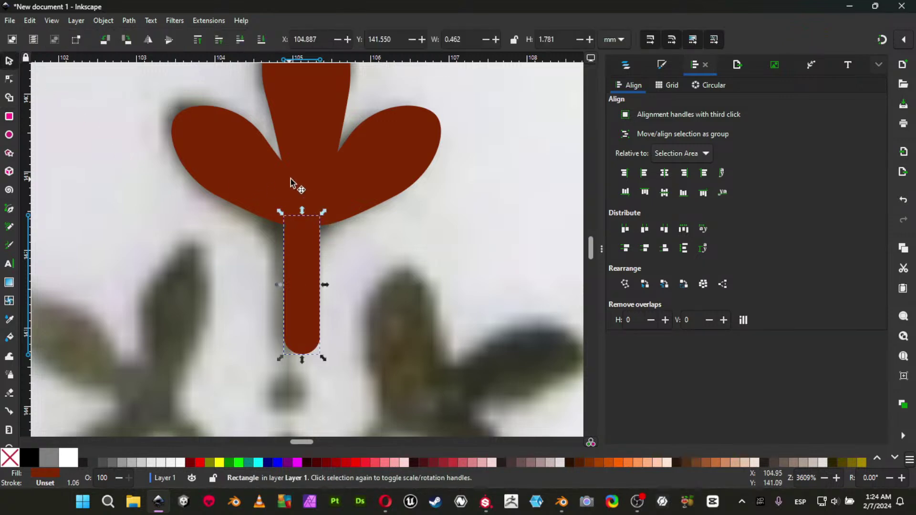
{"action": "left_click", "coordinate": [360, 196], "text": "shift"}
{"action": "left_click", "coordinate": [665, 173]}
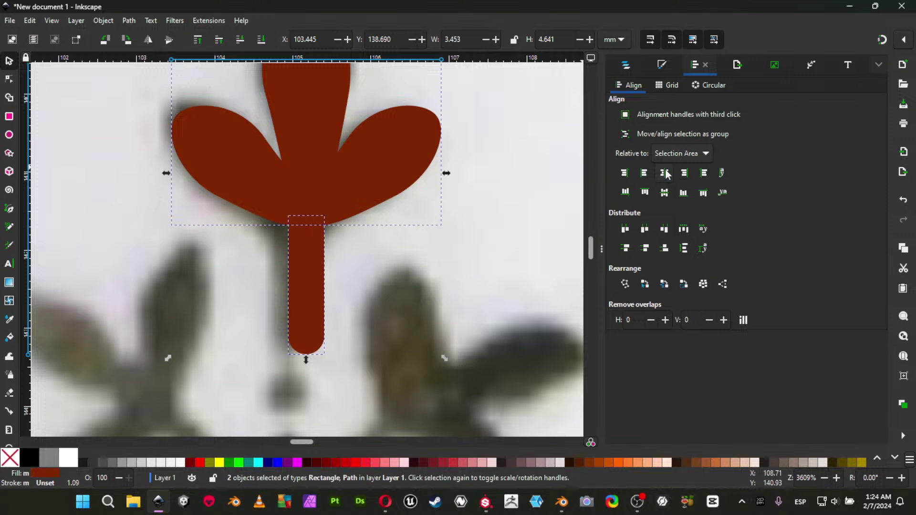
{"action": "key", "text": "ctrl+plus"}
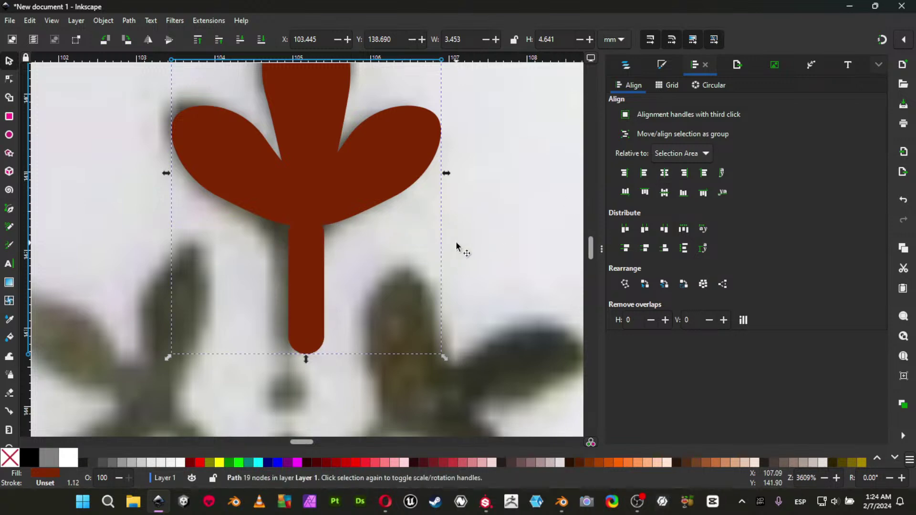
{"action": "key", "text": "ctrl+z"}
{"action": "key", "text": "ctrl+z"}
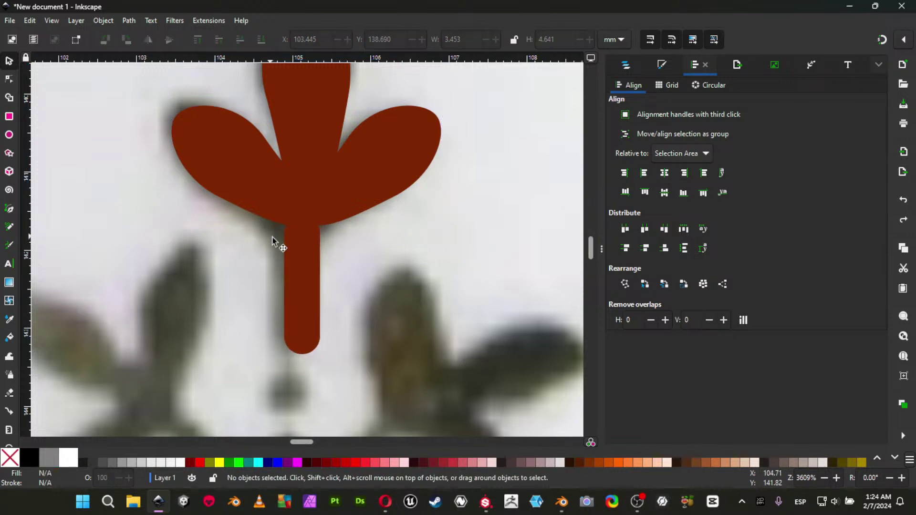
Centre the stem horizontally on the three-petal shape relative to the selection area.
{"action": "left_click", "coordinate": [315, 278]}
{"action": "left_click", "coordinate": [305, 277]}
{"action": "left_click", "coordinate": [338, 188], "text": "shift"}
{"action": "left_click", "coordinate": [665, 174]}
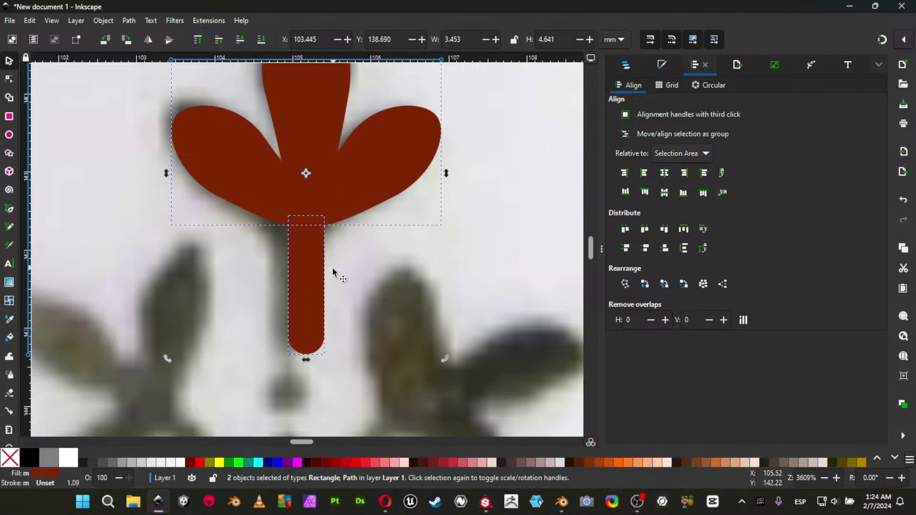
Extend the stem's upper end into the three-petal shape and merge both into one path with a Union.
{"action": "left_click", "coordinate": [368, 298]}
{"action": "left_click", "coordinate": [311, 294]}
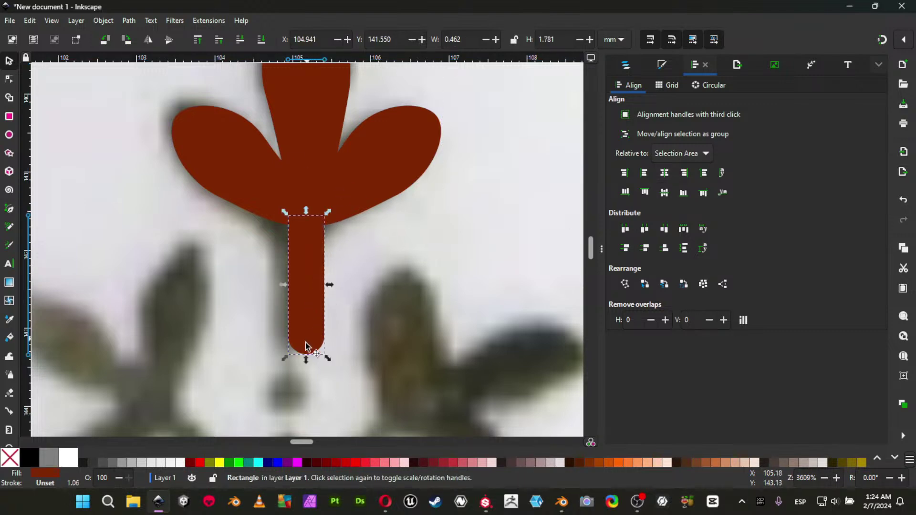
{"action": "left_click", "coordinate": [311, 205]}
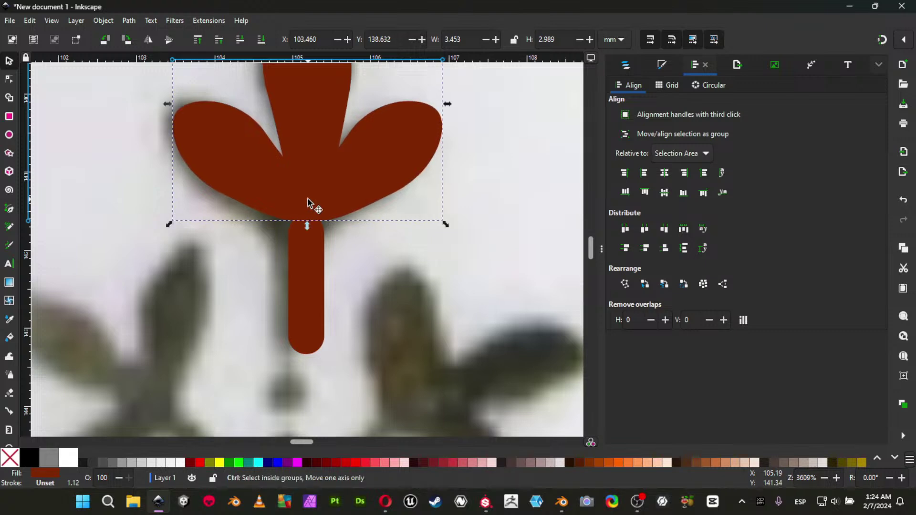
{"action": "left_click", "coordinate": [304, 268]}
{"action": "left_click_drag", "start_coordinate": [306, 210], "coordinate": [306, 195]}
{"action": "left_click", "coordinate": [352, 191], "text": "shift"}
{"action": "key", "text": "ctrl+plus"}
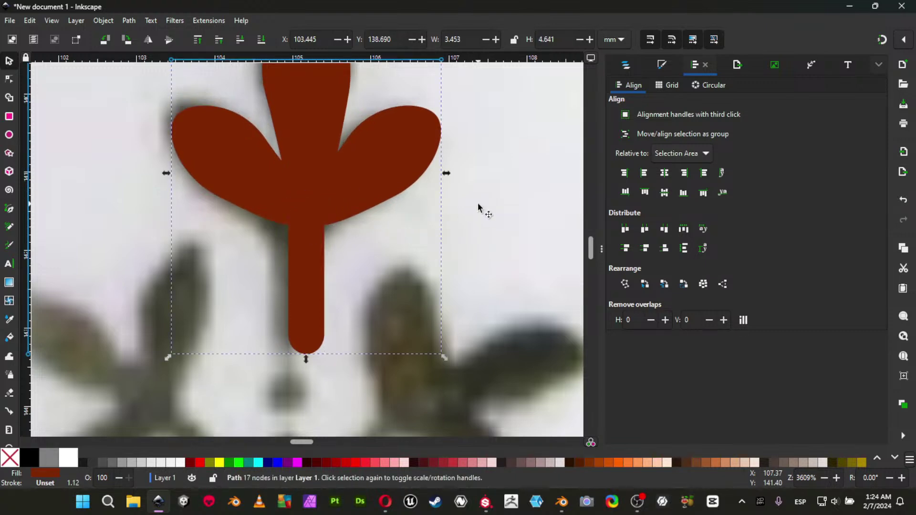
Add a node midway along each side of the stem and make both nodes symmetric.
{"action": "left_click", "coordinate": [319, 274]}
{"action": "left_click", "coordinate": [9, 79]}
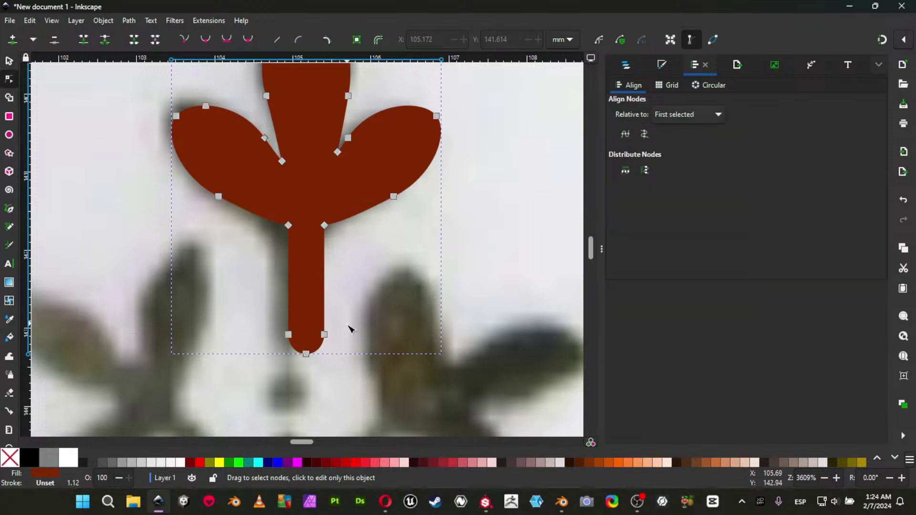
{"action": "left_click", "coordinate": [324, 335]}
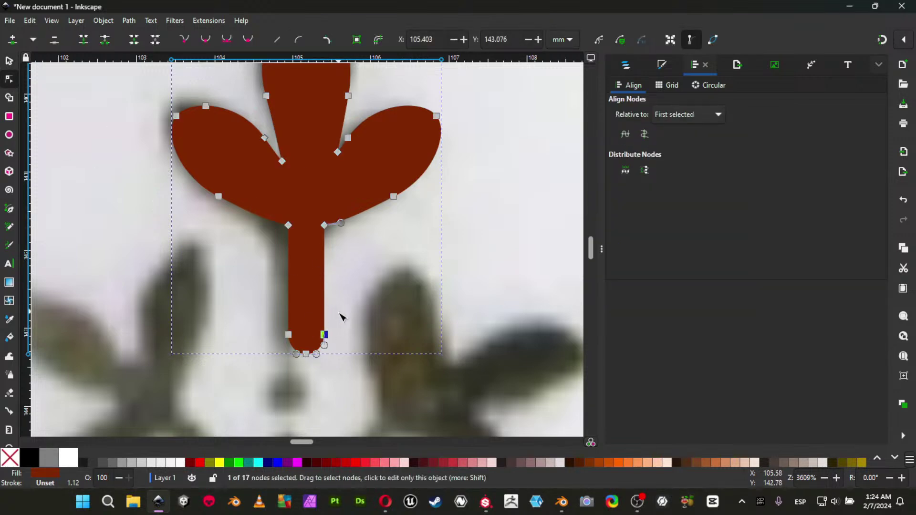
{"action": "left_click", "coordinate": [324, 226]}
{"action": "double_click", "coordinate": [324, 277]}
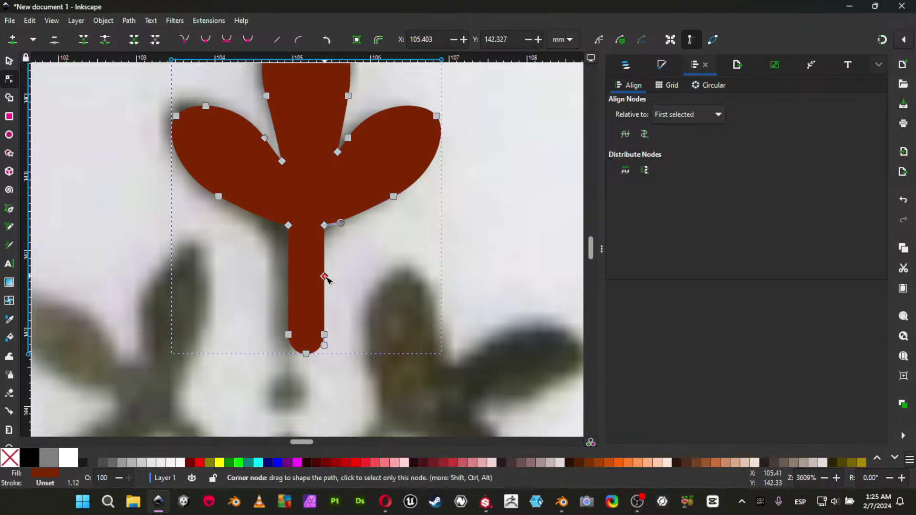
{"action": "left_click", "coordinate": [291, 279]}
{"action": "double_click", "coordinate": [290, 278]}
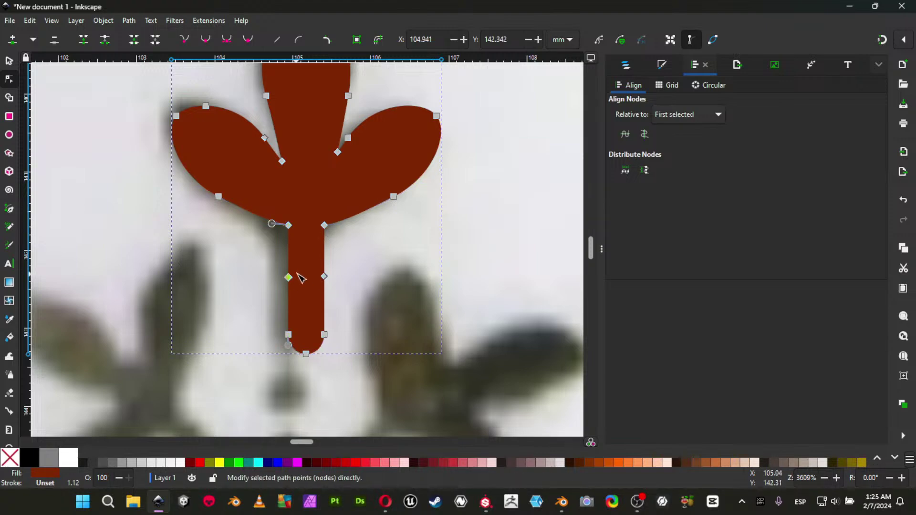
{"action": "left_click", "coordinate": [325, 277], "text": "shift"}
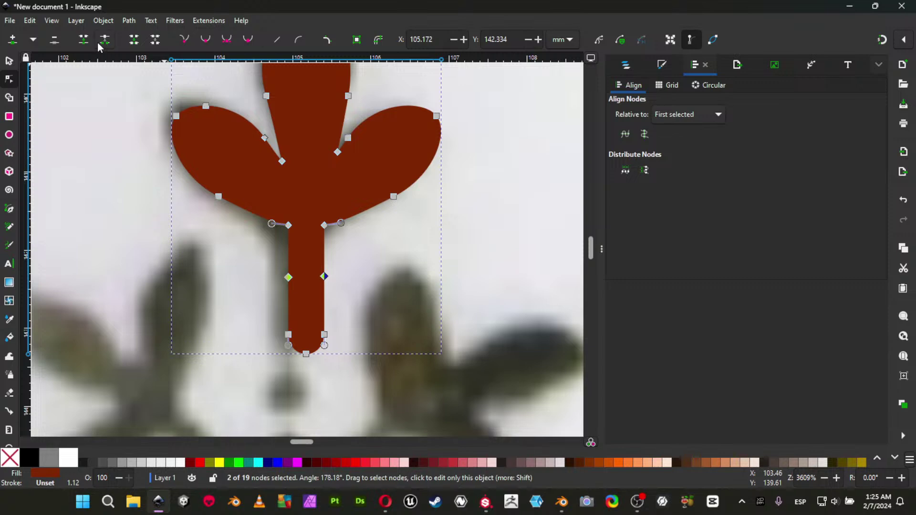
{"action": "left_click", "coordinate": [231, 41]}
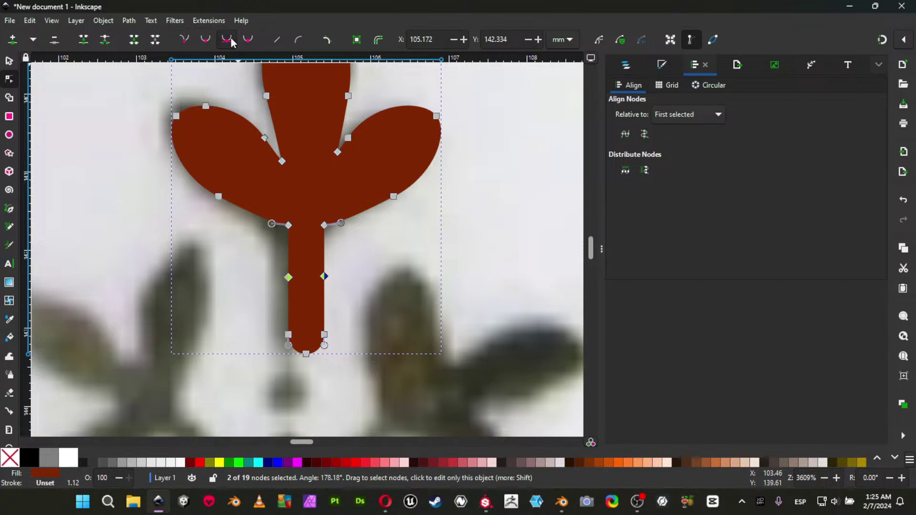
Move the two mid-stem nodes slightly inward to narrow the stem's waist.
{"action": "left_click", "coordinate": [331, 279]}
{"action": "left_click", "coordinate": [323, 277]}
{"action": "left_click_drag", "start_coordinate": [325, 277], "coordinate": [321, 277]}
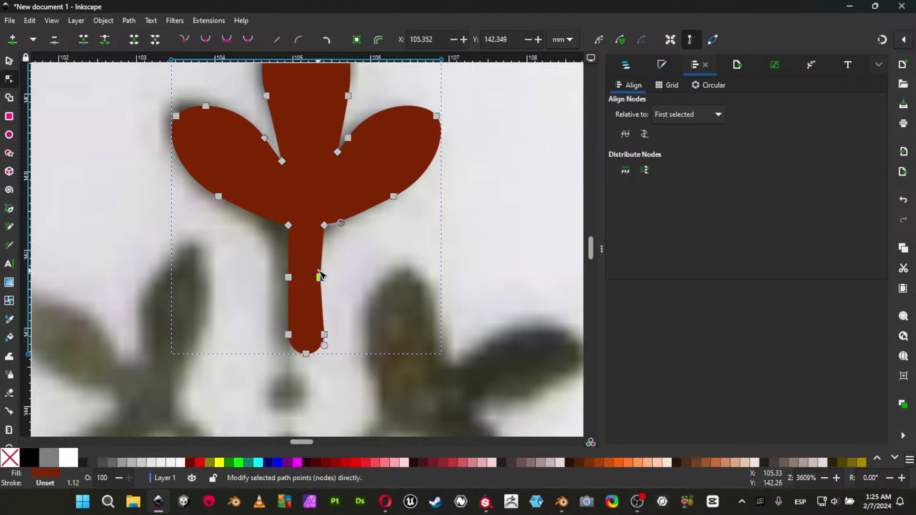
{"action": "scroll", "coordinate": [366, 299], "scroll_direction": "up", "scroll_amount": 2, "text": "ctrl"}
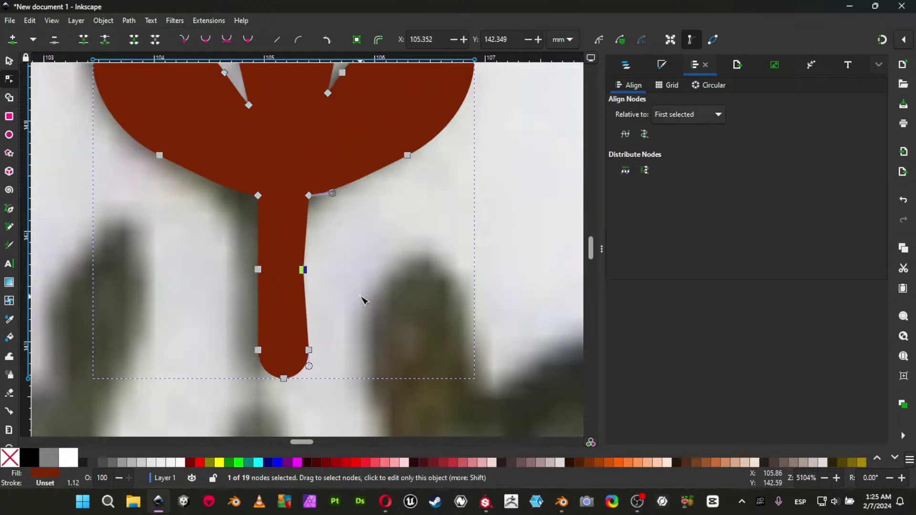
{"action": "left_click", "coordinate": [217, 259]}
{"action": "left_click_drag", "start_coordinate": [217, 259], "coordinate": [227, 259]}
Make the mid-stem nodes symmetric and lengthen their handles to curve both sides of the stem smoothly.
{"action": "left_click", "coordinate": [229, 41]}
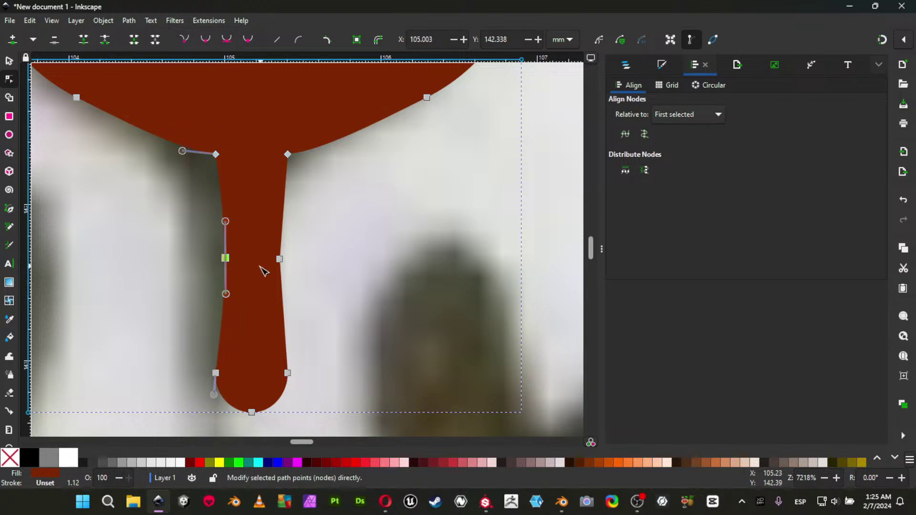
{"action": "left_click_drag", "start_coordinate": [225, 221], "coordinate": [227, 193]}
{"action": "left_click", "coordinate": [280, 259]}
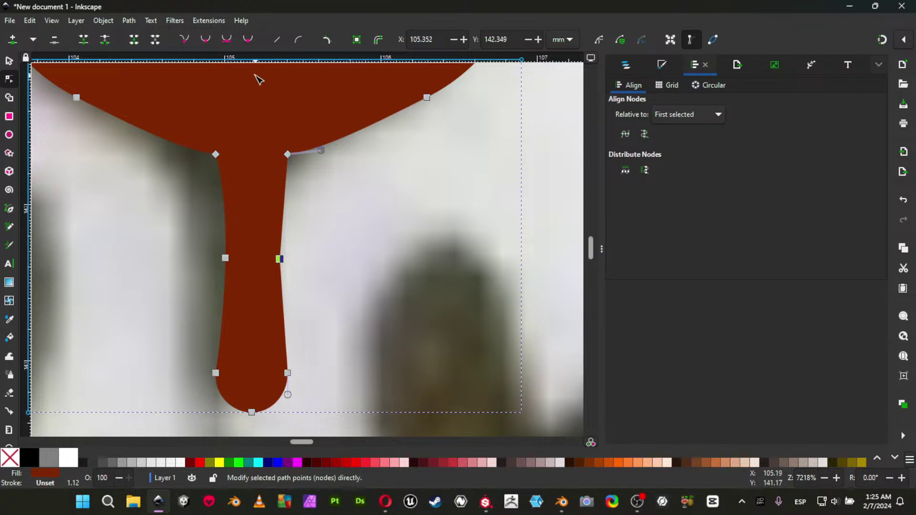
{"action": "left_click", "coordinate": [228, 41]}
{"action": "left_click_drag", "start_coordinate": [282, 220], "coordinate": [282, 190]}
Shift the merged leaf with stem slightly to line up with the top leaf of the reference picture.
{"action": "scroll", "coordinate": [303, 253], "scroll_direction": "up", "scroll_amount": 9, "text": "ctrl"}
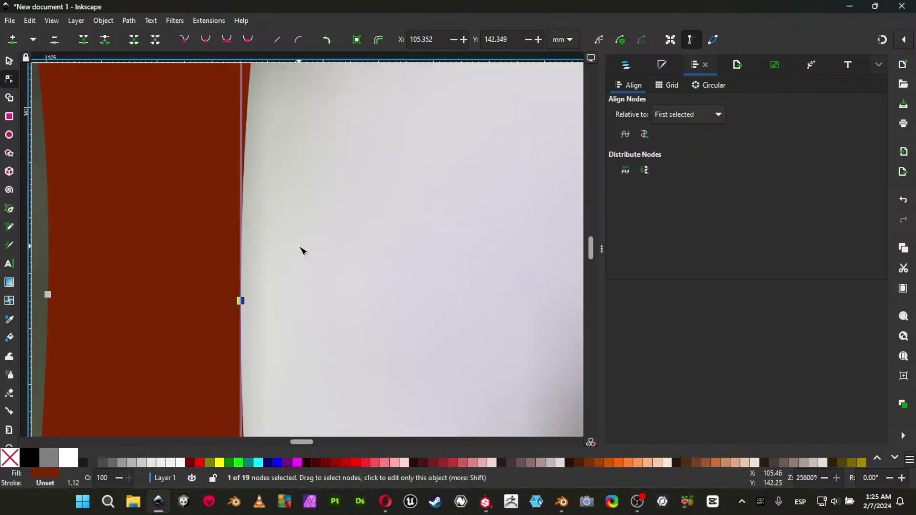
{"action": "scroll", "coordinate": [279, 312], "scroll_direction": "down", "scroll_amount": 13, "text": "ctrl"}
{"action": "middle_click_drag", "start_coordinate": [319, 365], "coordinate": [351, 275]}
{"action": "left_click", "coordinate": [11, 63]}
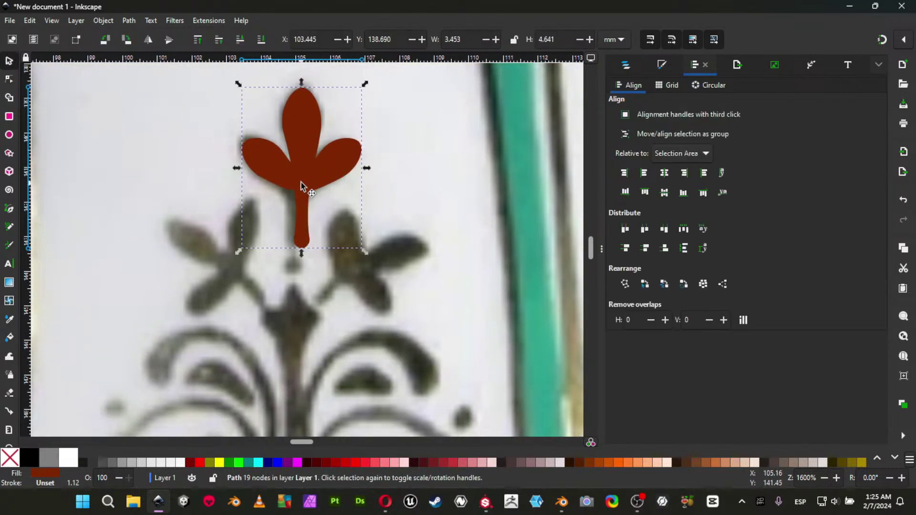
{"action": "double_click", "coordinate": [315, 181]}
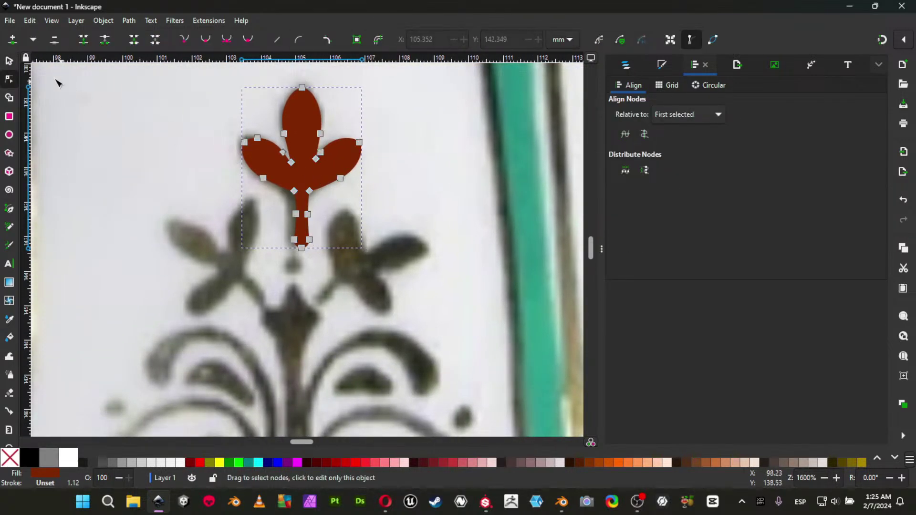
{"action": "left_click", "coordinate": [8, 61]}
{"action": "left_click_drag", "start_coordinate": [318, 173], "coordinate": [313, 179]}
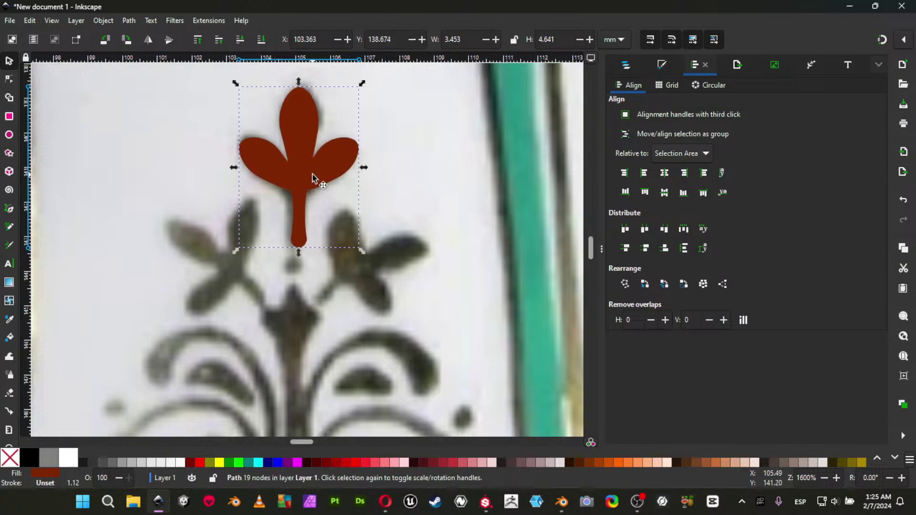
Duplicate the leaf, rotate the copy clockwise and place it over the reference's right side leaf.
{"action": "left_click", "coordinate": [363, 82]}
{"action": "left_click", "coordinate": [315, 171]}
{"action": "left_click_drag", "start_coordinate": [368, 90], "coordinate": [380, 138]}
{"action": "left_click_drag", "start_coordinate": [334, 170], "coordinate": [391, 239]}
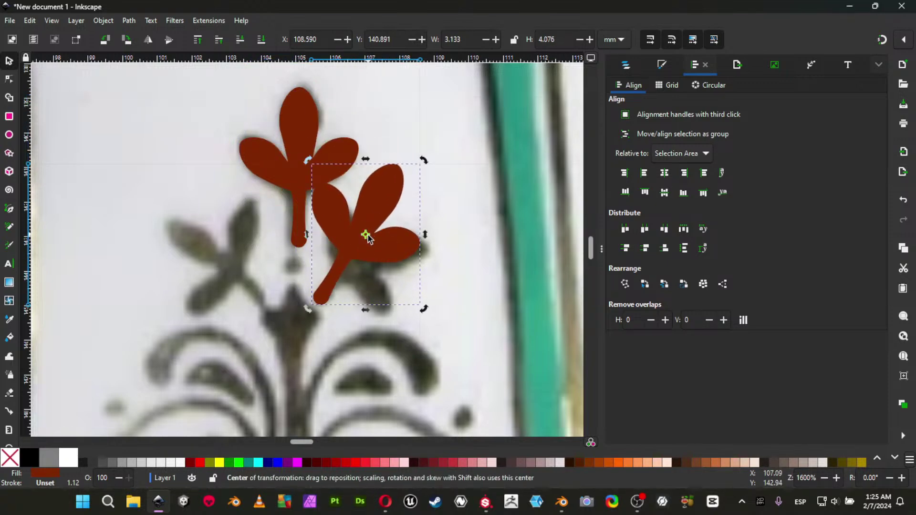
Rotate the copied leaf further clockwise about its stem base and scale it proportionally to about 3.06 × 2.59 mm.
{"action": "left_click_drag", "start_coordinate": [365, 234], "coordinate": [325, 289]}
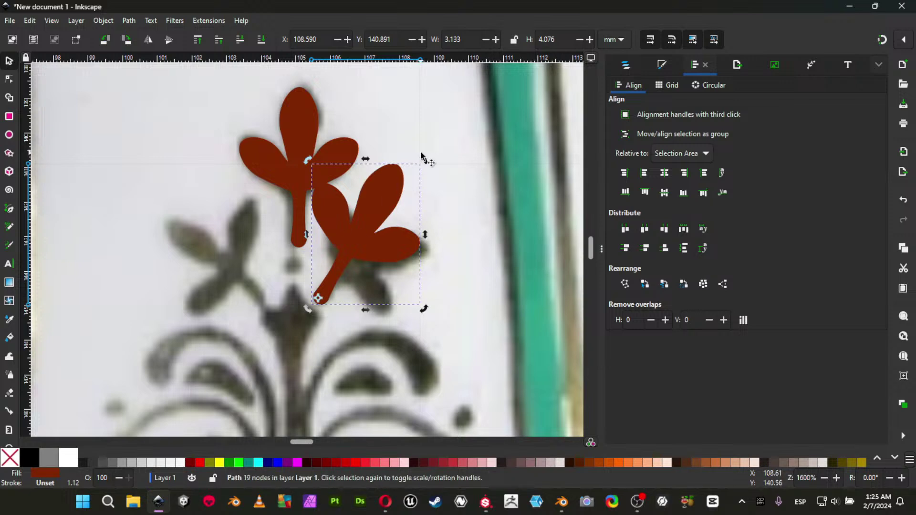
{"action": "left_click_drag", "start_coordinate": [423, 162], "coordinate": [435, 240]}
{"action": "left_click", "coordinate": [404, 225]}
{"action": "left_click_drag", "start_coordinate": [447, 190], "coordinate": [413, 217]}
{"action": "key", "text": "ctrl+z"}
{"action": "left_click_drag", "start_coordinate": [448, 193], "coordinate": [421, 213], "text": "ctrl"}
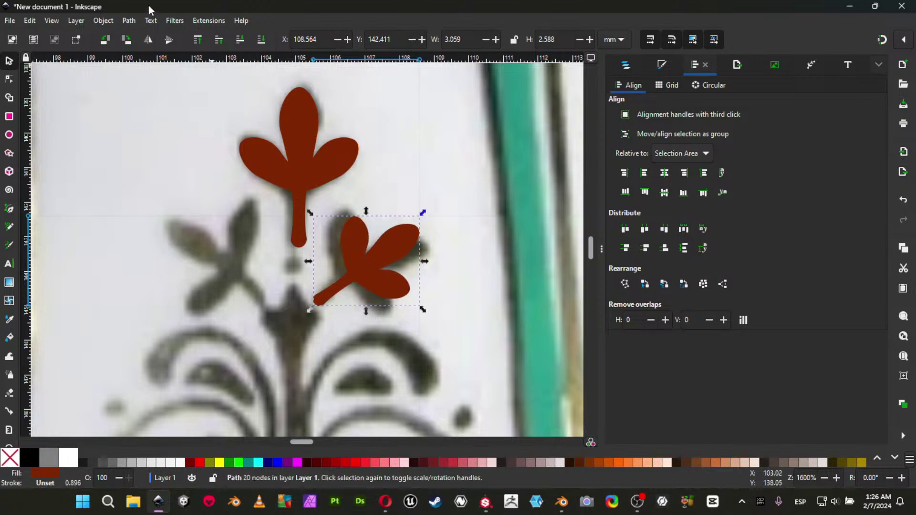
Create a horizontally mirrored copy of the right side leaf and place it over the reference's left side leaf.
{"action": "left_click", "coordinate": [145, 42]}
{"action": "left_click_drag", "start_coordinate": [285, 275], "coordinate": [241, 266]}
Group the two side leaves and centre the group and the top leaf horizontally on each other.
{"action": "left_click", "coordinate": [352, 266], "text": "shift"}
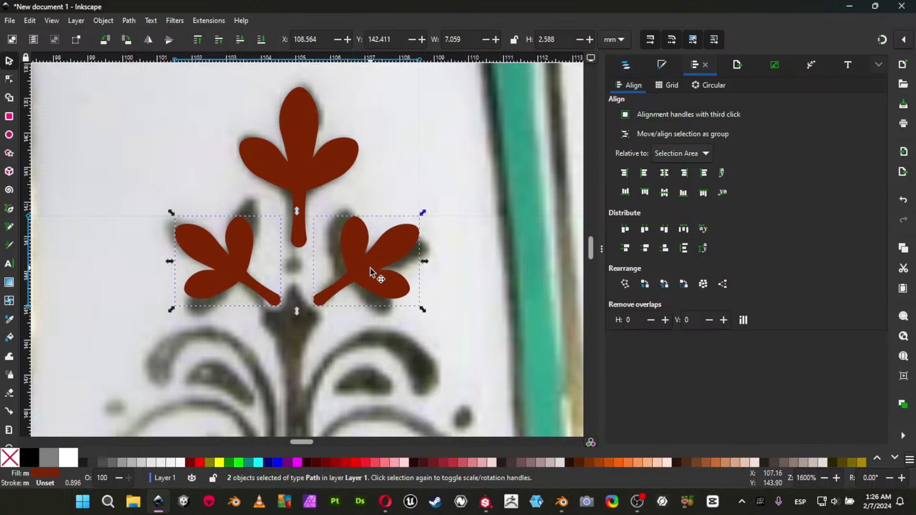
{"action": "key", "text": "ctrl+g"}
{"action": "left_click", "coordinate": [297, 98], "text": "shift"}
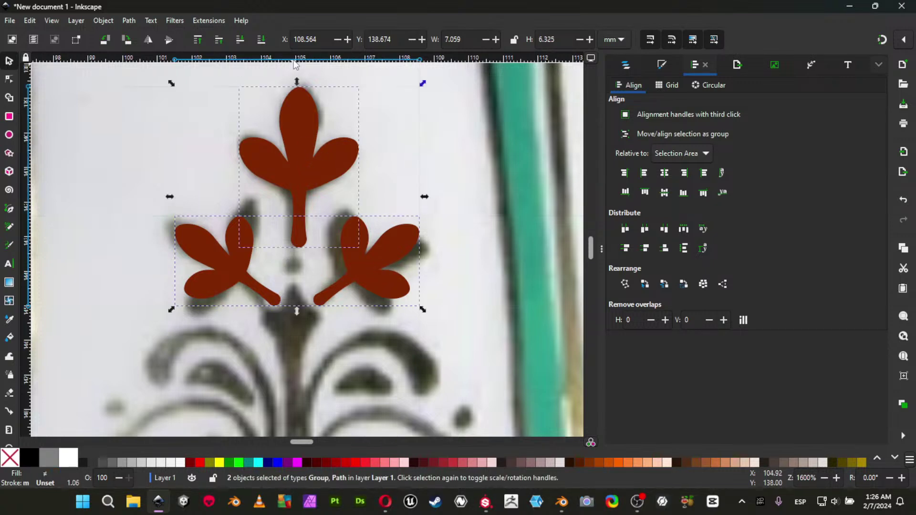
{"action": "left_click", "coordinate": [665, 173]}
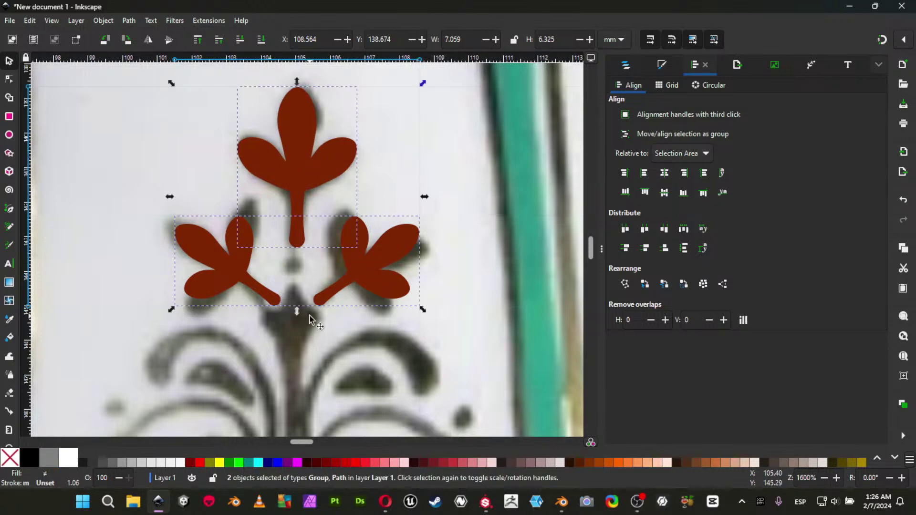
Draw the right half of the central stem's outline with the Pen tool, from its pointed top past the flared shoulder to its lower end.
{"action": "scroll", "coordinate": [309, 319], "scroll_direction": "down", "scroll_amount": 6}
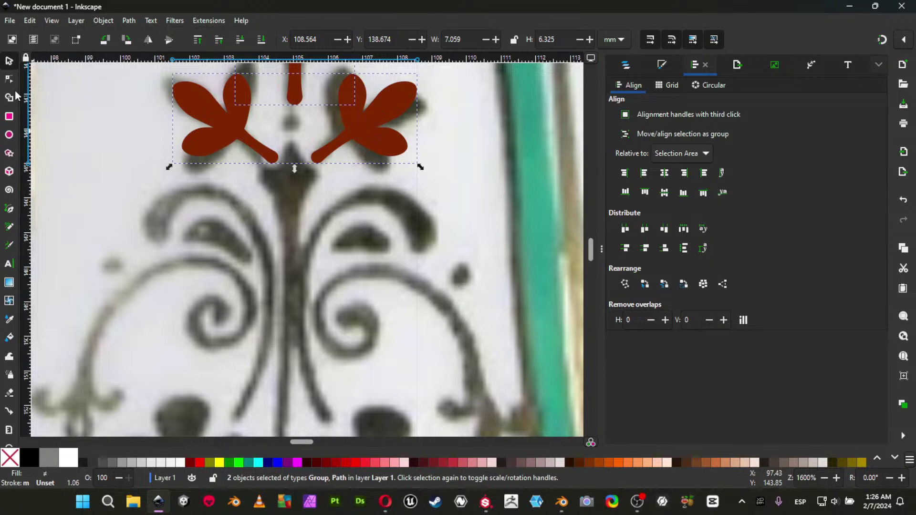
{"action": "left_click", "coordinate": [10, 209]}
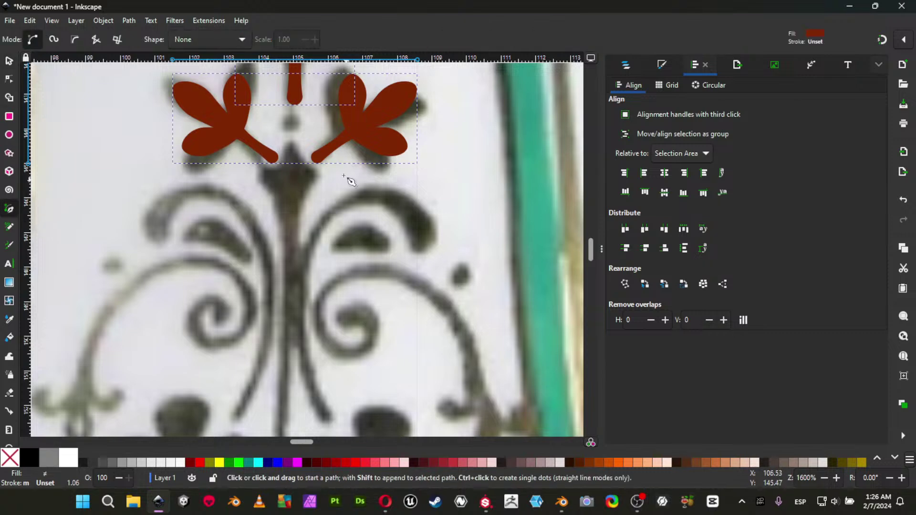
{"action": "left_click", "coordinate": [290, 142]}
{"action": "left_click_drag", "start_coordinate": [309, 173], "coordinate": [336, 191]}
{"action": "key", "text": "Return"}
{"action": "left_click", "coordinate": [315, 177]}
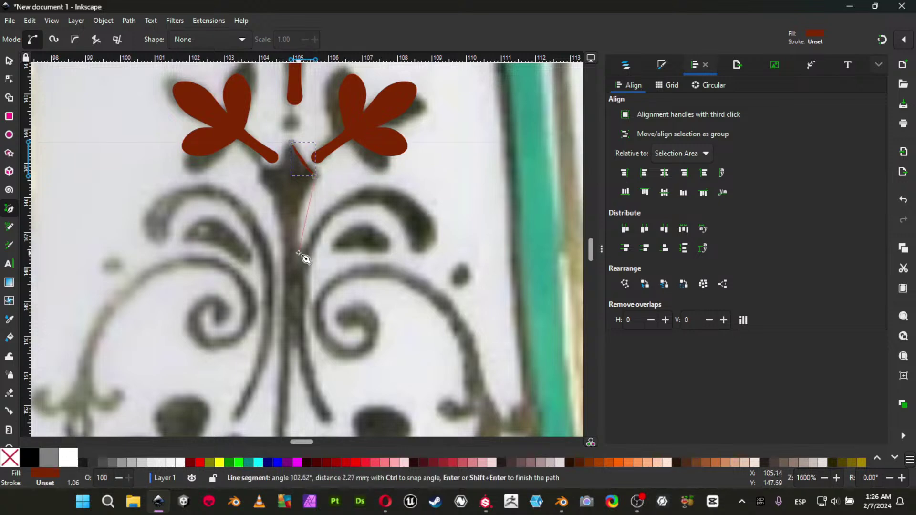
{"action": "scroll", "coordinate": [327, 377], "scroll_direction": "down", "scroll_amount": 3}
{"action": "scroll", "coordinate": [325, 251], "scroll_direction": "down", "scroll_amount": 4}
{"action": "left_click", "coordinate": [287, 327]}
{"action": "key", "text": "Return"}
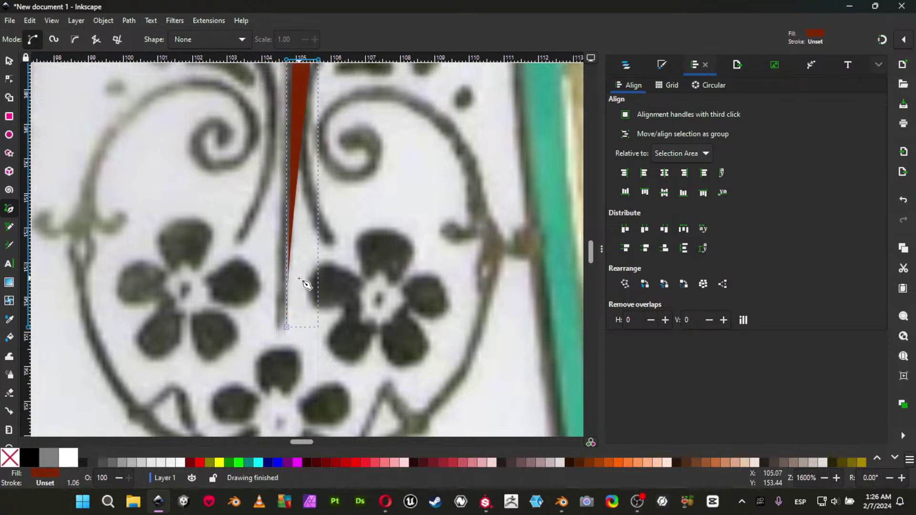
Pull a curve handle from the half outline's lowest node up towards the top to bend the long edge.
{"action": "left_click", "coordinate": [12, 78]}
{"action": "left_click", "coordinate": [287, 328]}
{"action": "left_click_drag", "start_coordinate": [287, 327], "coordinate": [294, 94], "text": "shift"}
{"action": "middle_click_drag", "start_coordinate": [299, 116], "coordinate": [268, 264]}
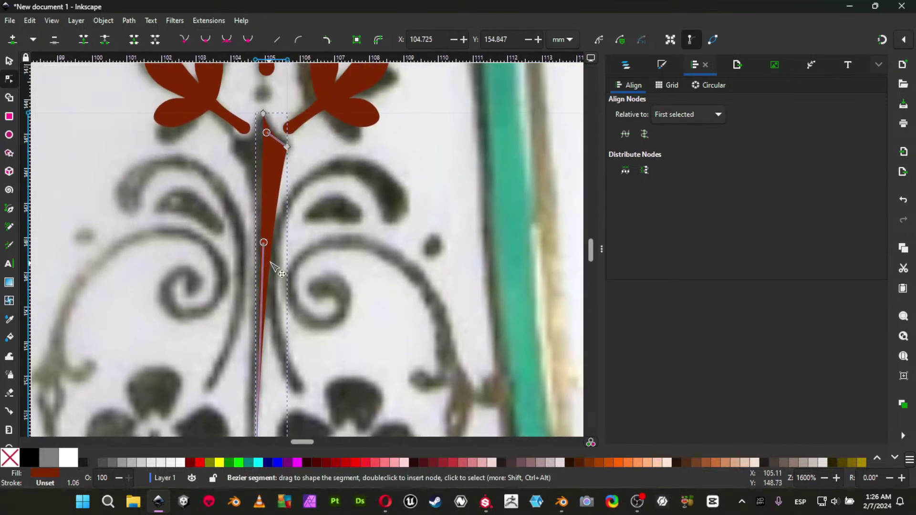
Remove the half outline's fill and give it a flat black stroke.
{"action": "left_click", "coordinate": [662, 65]}
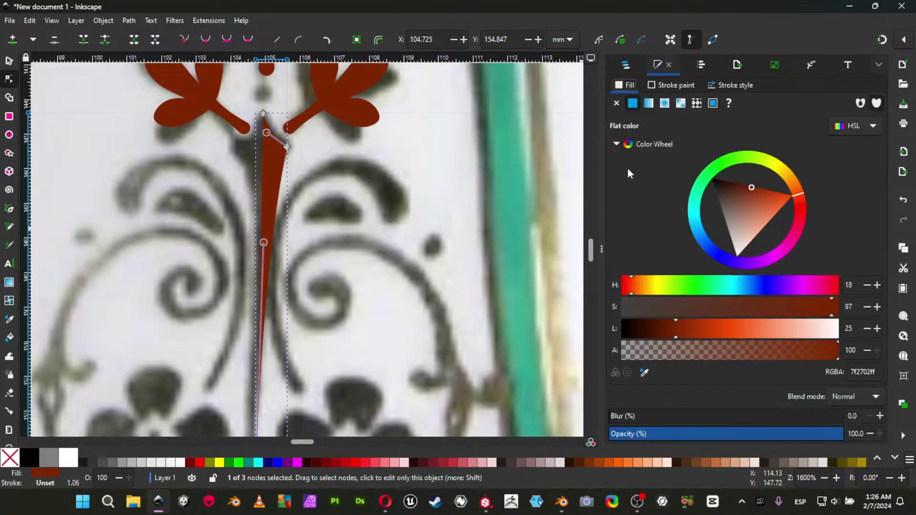
{"action": "left_click", "coordinate": [616, 104]}
{"action": "left_click", "coordinate": [673, 85]}
{"action": "left_click", "coordinate": [633, 103]}
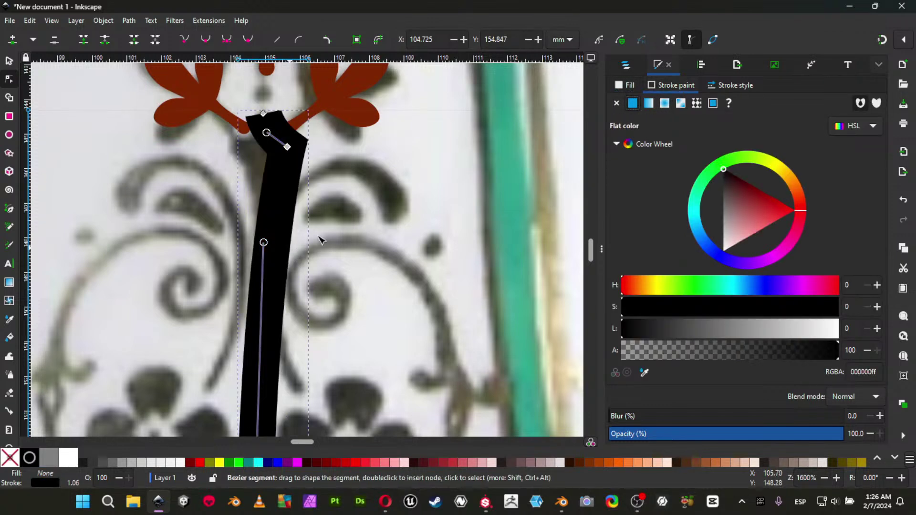
Switch the stroke width unit to pixels and set the half outline's stroke width to 0.4 px.
{"action": "left_click", "coordinate": [730, 85]}
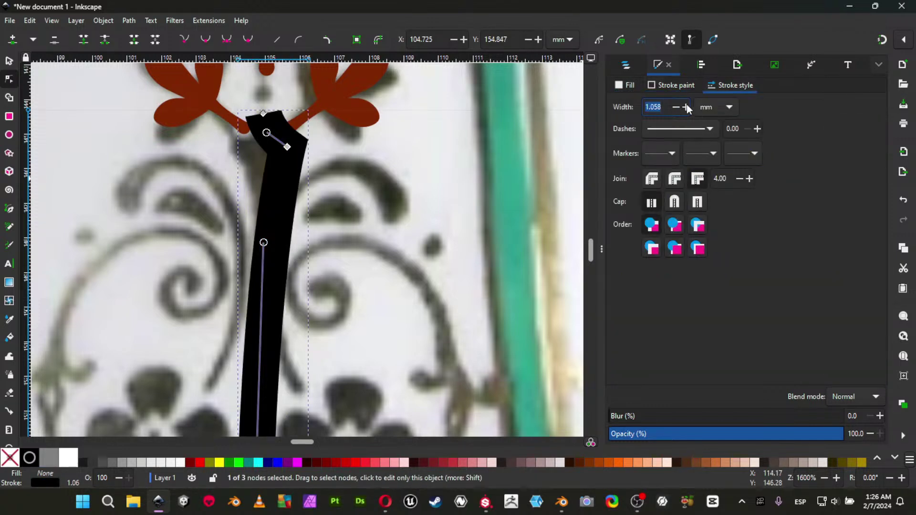
{"action": "left_click", "coordinate": [711, 108]}
{"action": "left_click", "coordinate": [725, 126]}
{"action": "type", "text": "1"}
{"action": "key", "text": "Return"}
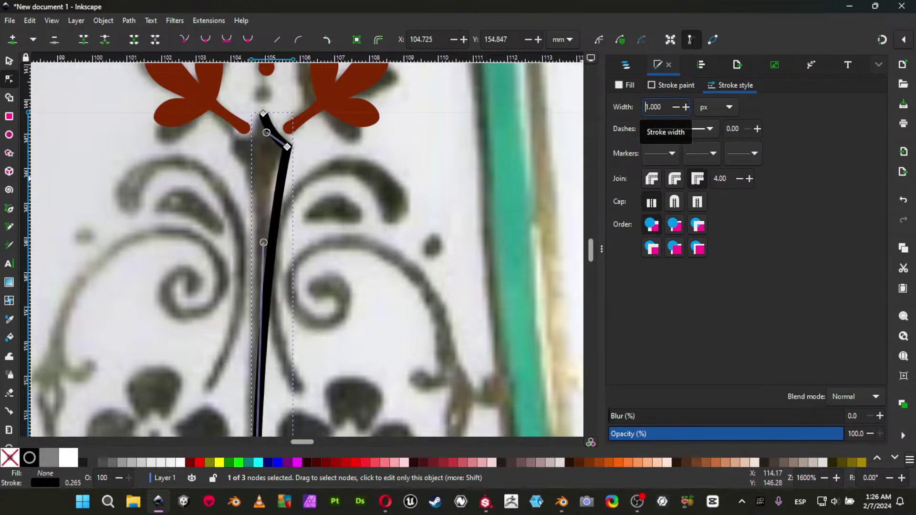
{"action": "key", "text": "Down"}
{"action": "key", "text": "Down"}
{"action": "key", "text": "Down"}
{"action": "key", "text": "Down"}
{"action": "key", "text": "Down"}
{"action": "key", "text": "Down"}
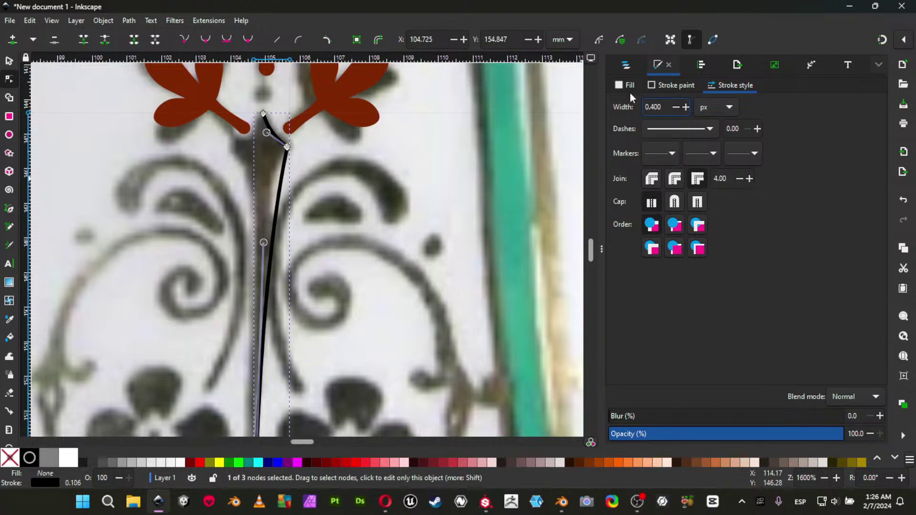
Move the long edge's upper curve handle higher and slightly left so the edge bends inwards along the reference stem.
{"action": "left_click_drag", "start_coordinate": [264, 244], "coordinate": [254, 173]}
{"action": "left_click", "coordinate": [286, 147]}
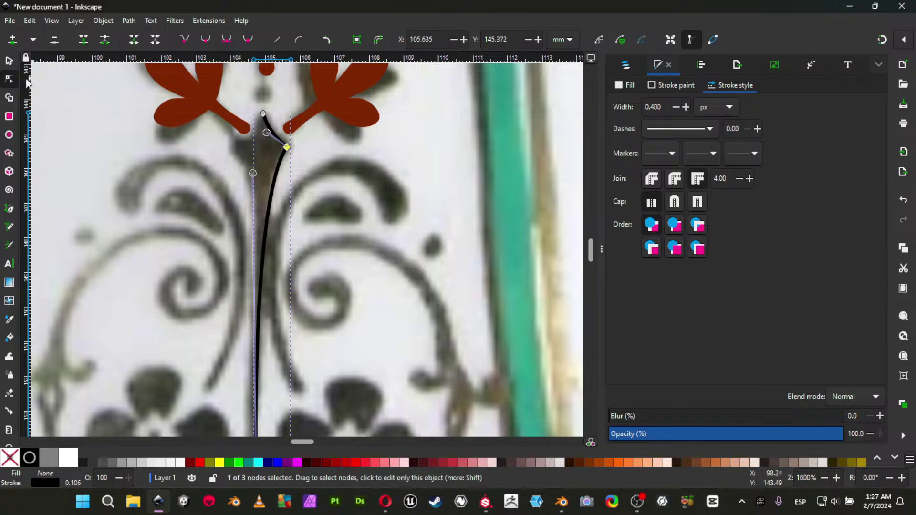
Create a horizontally mirrored copy of the half outline and shift it left until the two top tips meet.
{"action": "left_click", "coordinate": [9, 62]}
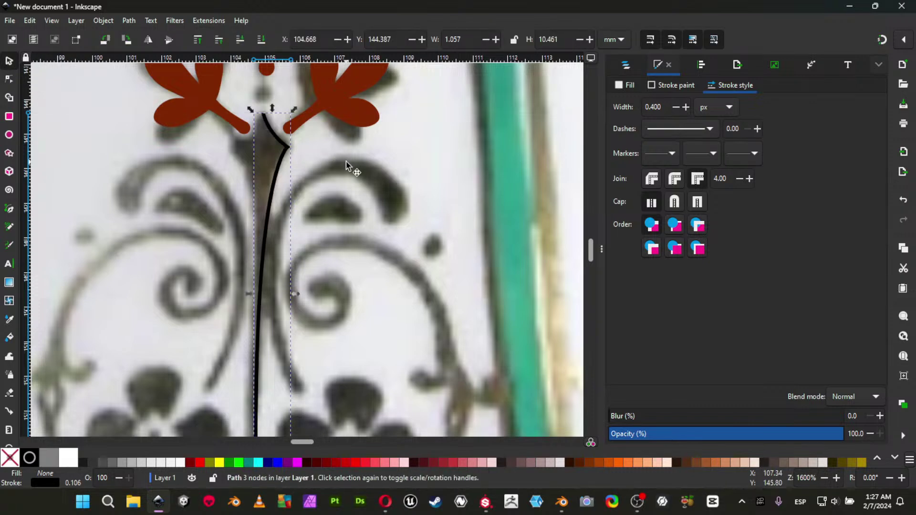
{"action": "left_click", "coordinate": [150, 40]}
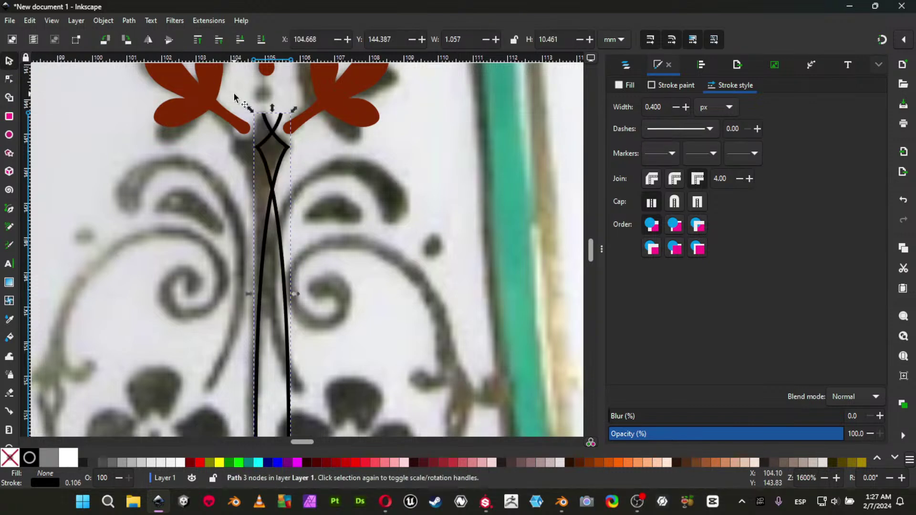
{"action": "key", "text": "shift+Left"}
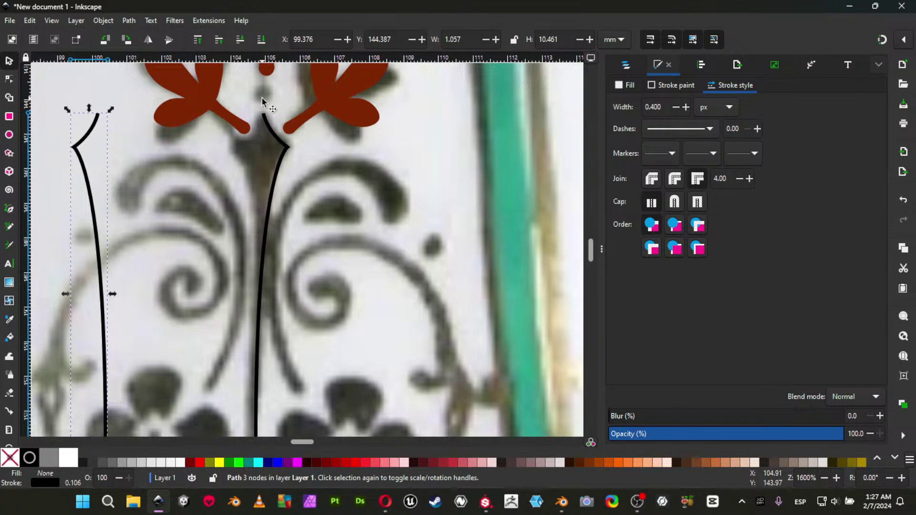
{"action": "key", "text": "shift+Right"}
{"action": "key", "text": "Left"}
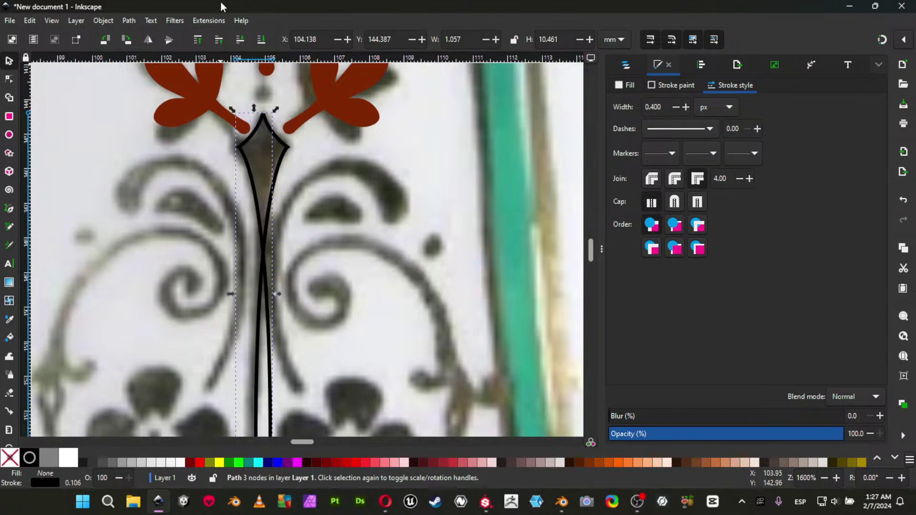
Try moving the mirrored copy's lowest node left past the original's lower end, and undo the move.
{"action": "scroll", "coordinate": [311, 328], "scroll_direction": "down", "scroll_amount": 5}
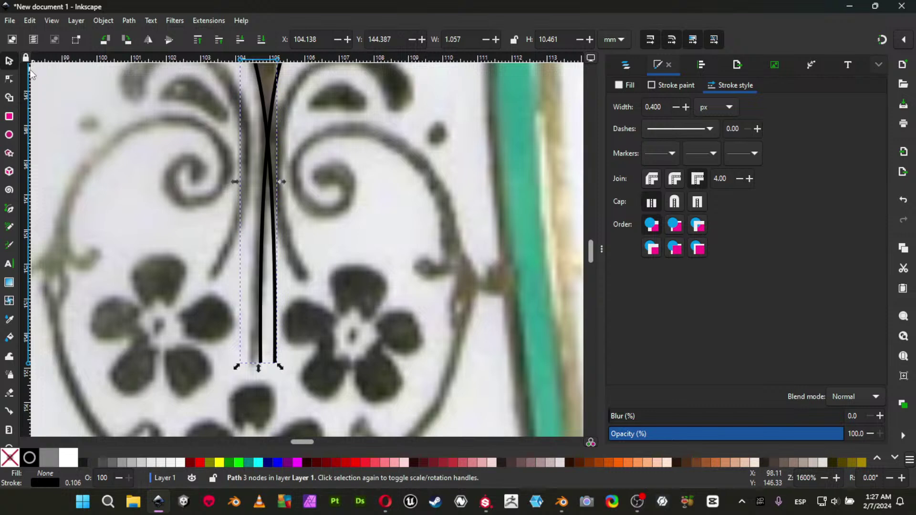
{"action": "left_click", "coordinate": [10, 81]}
{"action": "left_click", "coordinate": [275, 364]}
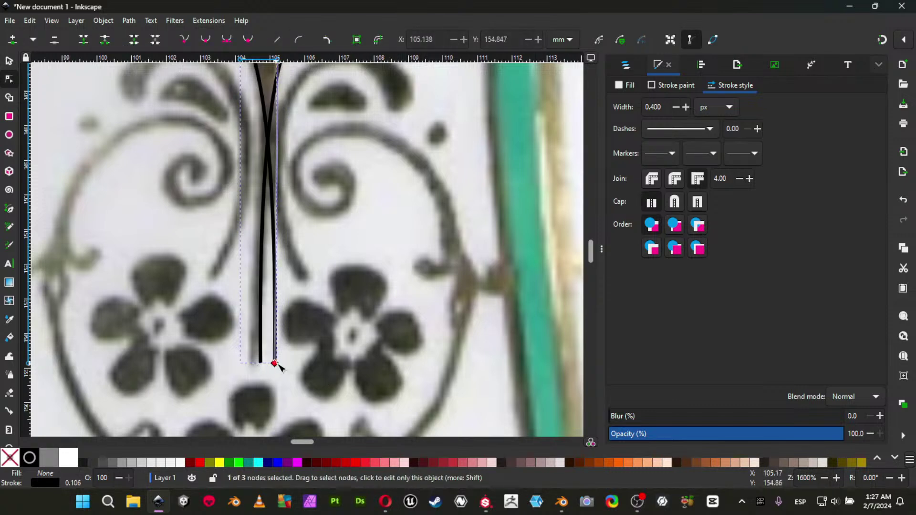
{"action": "key", "text": "Left"}
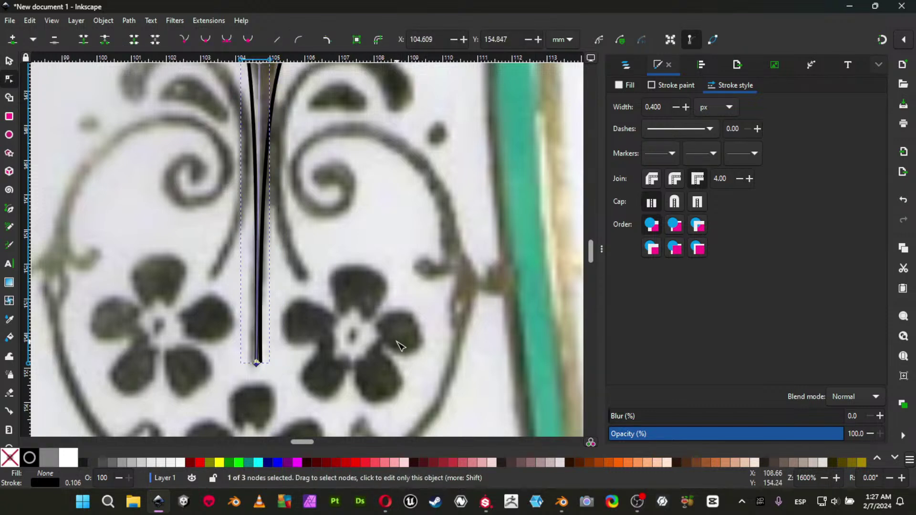
{"action": "middle_click_drag", "start_coordinate": [311, 260], "coordinate": [322, 319]}
{"action": "key", "text": "ctrl+z"}
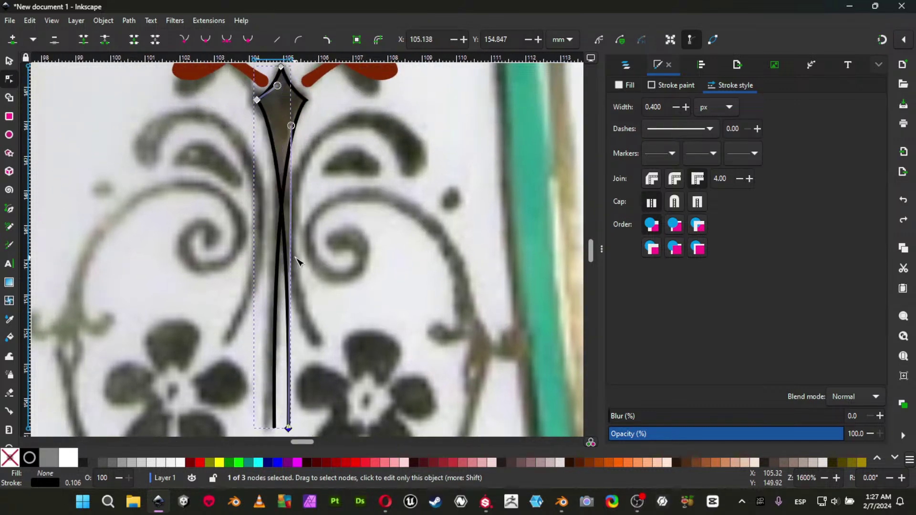
Delete the mirrored copy of the half outline.
{"action": "key", "text": "Escape"}
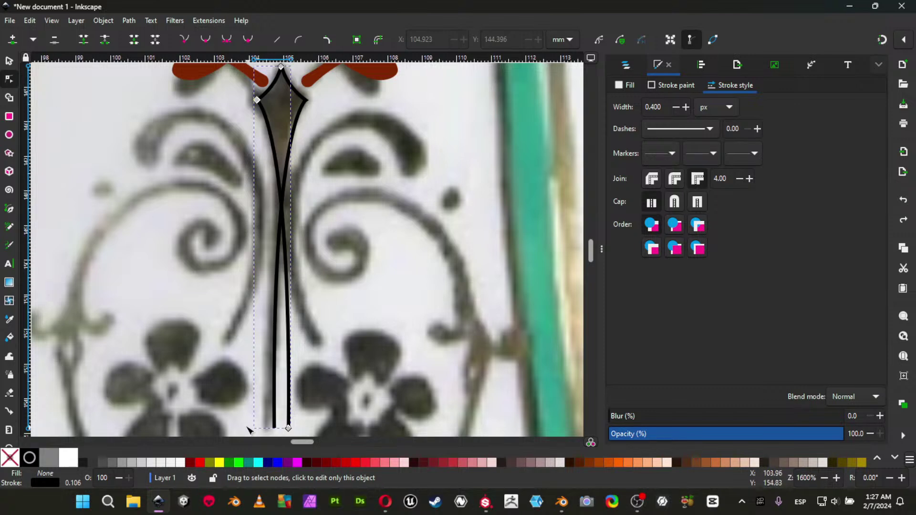
{"action": "left_click", "coordinate": [15, 62]}
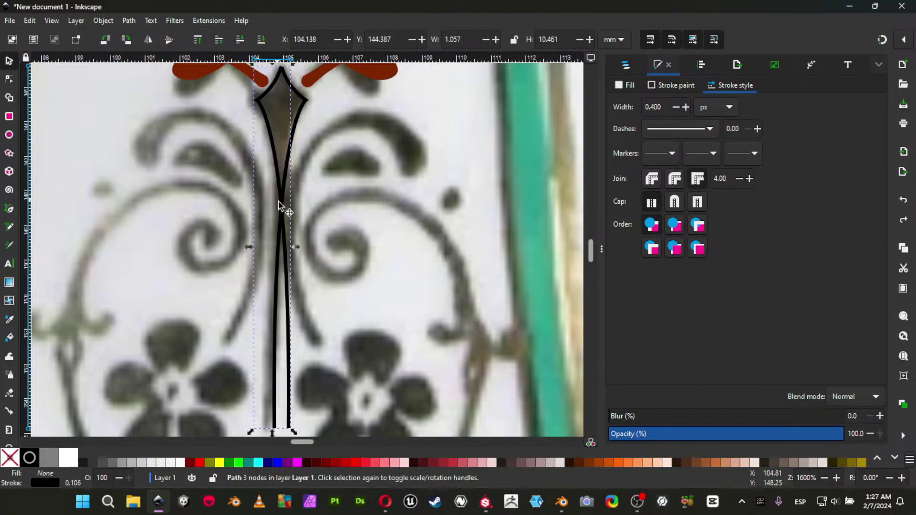
{"action": "key", "text": "Escape"}
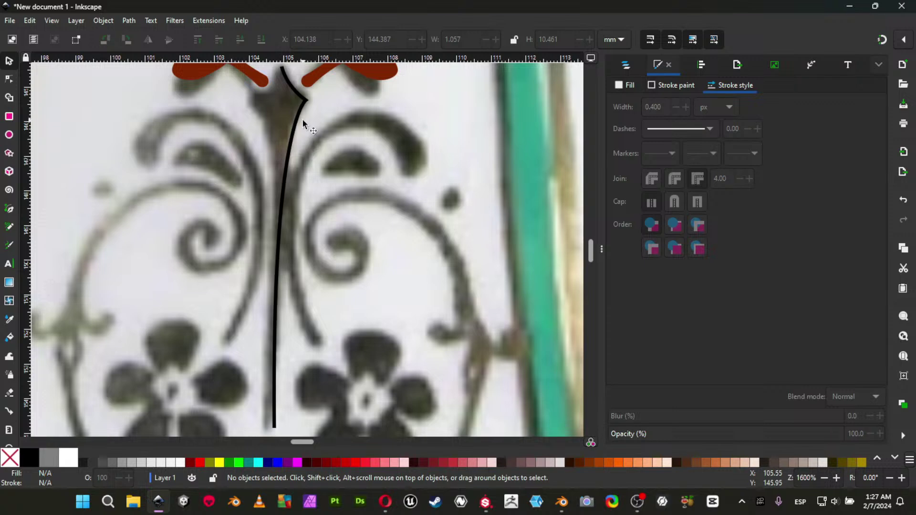
Continue the original outline with the Pen tool from its top tip down the stem's left side and close it at the lowest node.
{"action": "left_click", "coordinate": [303, 121]}
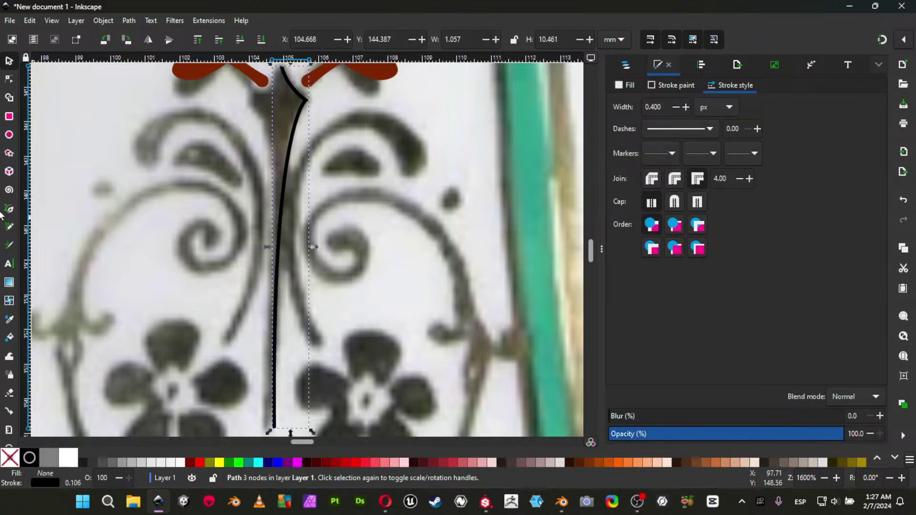
{"action": "left_click", "coordinate": [10, 210]}
{"action": "middle_click_drag", "start_coordinate": [271, 134], "coordinate": [289, 174]}
{"action": "left_click", "coordinate": [299, 107]}
{"action": "left_click_drag", "start_coordinate": [273, 138], "coordinate": [254, 138]}
{"action": "key", "text": "Return"}
{"action": "left_click", "coordinate": [273, 139]}
{"action": "scroll", "coordinate": [310, 299], "scroll_direction": "down", "scroll_amount": 5}
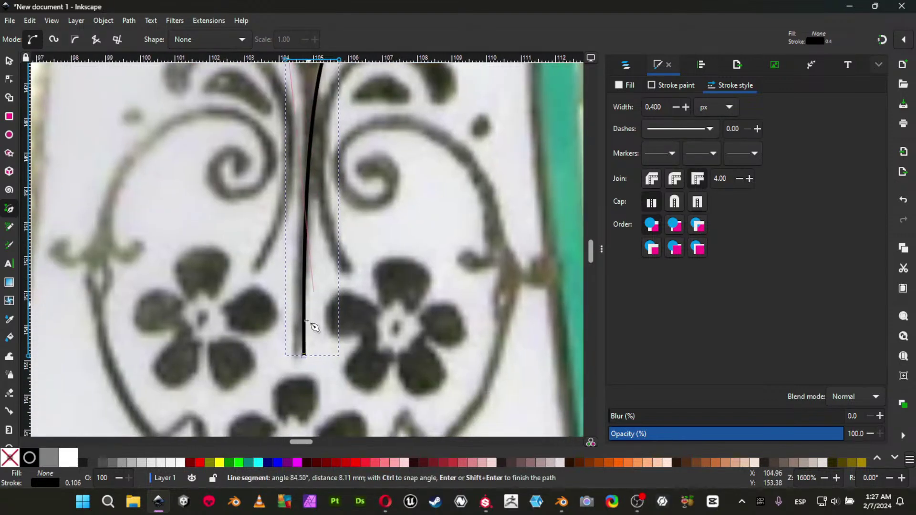
{"action": "left_click_drag", "start_coordinate": [304, 356], "coordinate": [300, 425]}
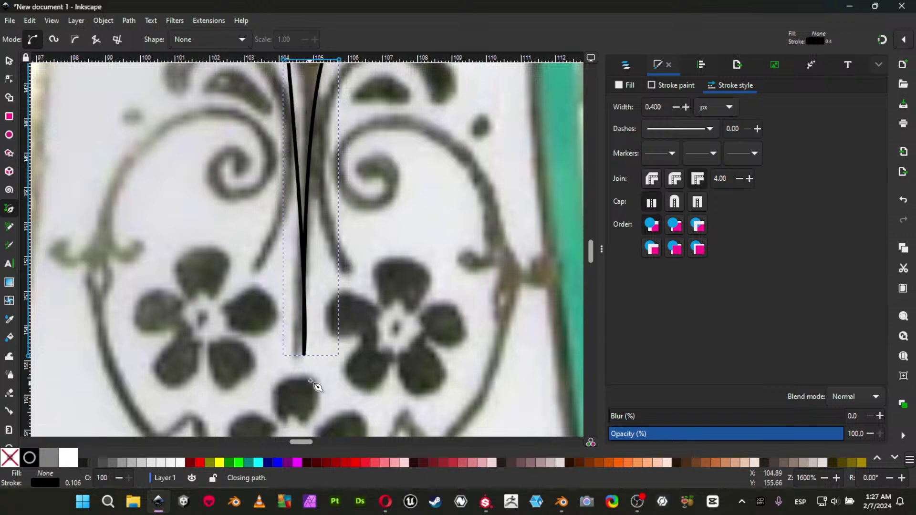
Pull a curve handle from the lowest node towards the top so the stem's left long edge mirrors the right one.
{"action": "left_click", "coordinate": [10, 81]}
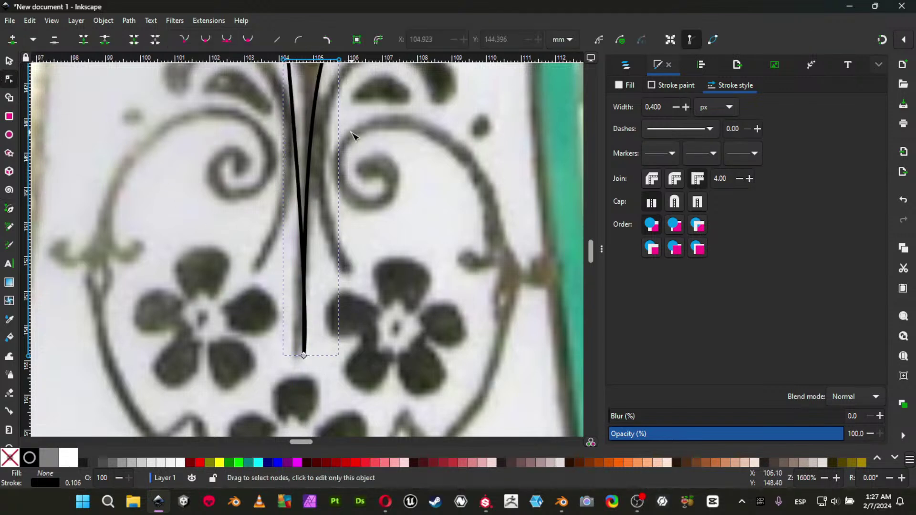
{"action": "middle_click_drag", "start_coordinate": [352, 135], "coordinate": [349, 258]}
{"action": "middle_click_drag", "start_coordinate": [325, 404], "coordinate": [343, 295]}
{"action": "left_click", "coordinate": [323, 371]}
{"action": "middle_click_drag", "start_coordinate": [350, 205], "coordinate": [345, 268]}
{"action": "left_click_drag", "start_coordinate": [324, 365], "coordinate": [334, 132]}
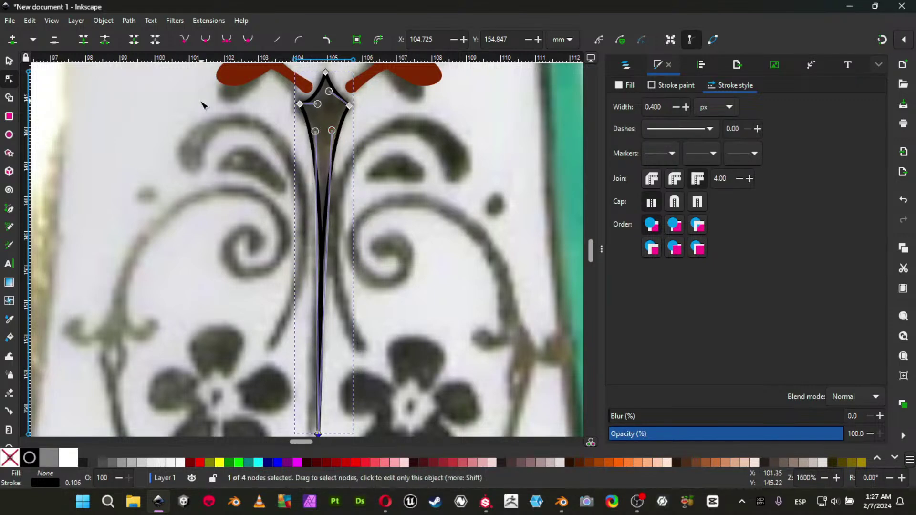
Give the closed stem shape the flat dark red fill 7f2702ff and remove its stroke.
{"action": "left_click", "coordinate": [10, 65]}
{"action": "middle_click", "coordinate": [411, 223], "text": "shift"}
{"action": "middle_click", "coordinate": [412, 223], "text": "shift"}
{"action": "middle_click_drag", "start_coordinate": [412, 224], "coordinate": [388, 229]}
{"action": "left_click", "coordinate": [627, 86]}
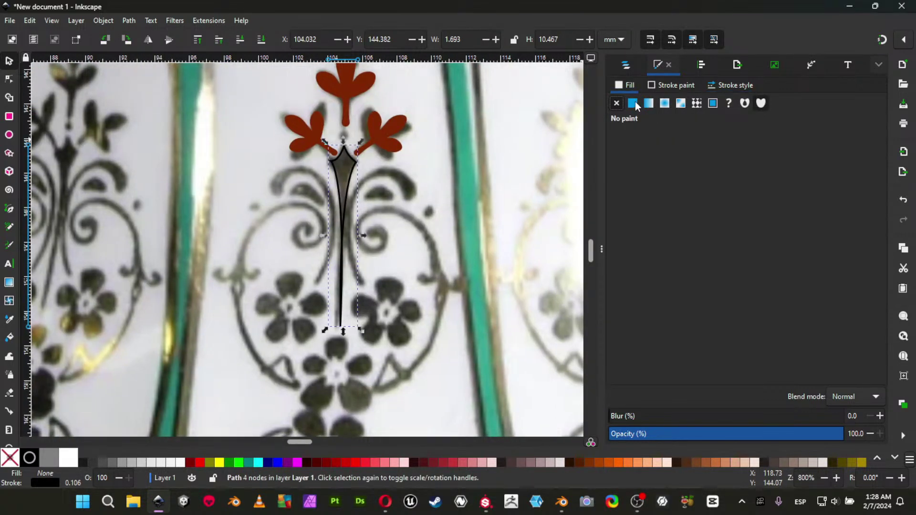
{"action": "left_click", "coordinate": [633, 103]}
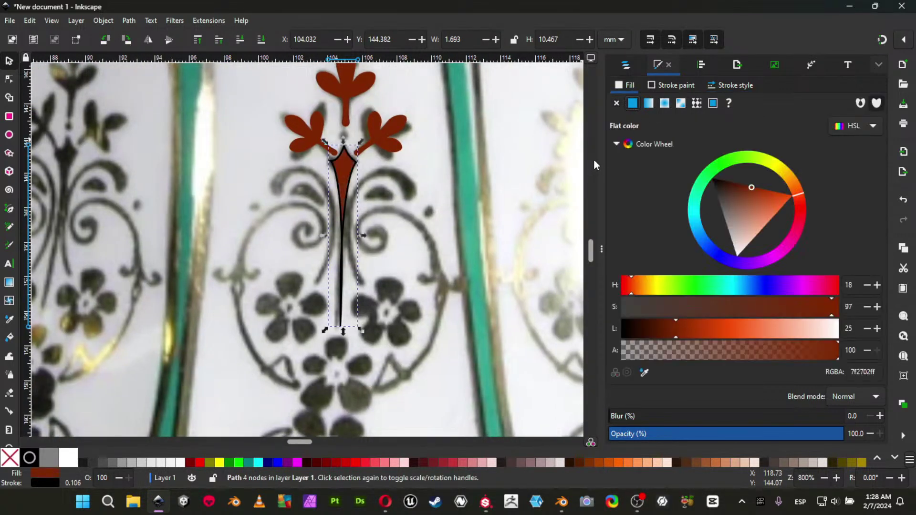
{"action": "left_click", "coordinate": [658, 86]}
{"action": "left_click", "coordinate": [617, 103]}
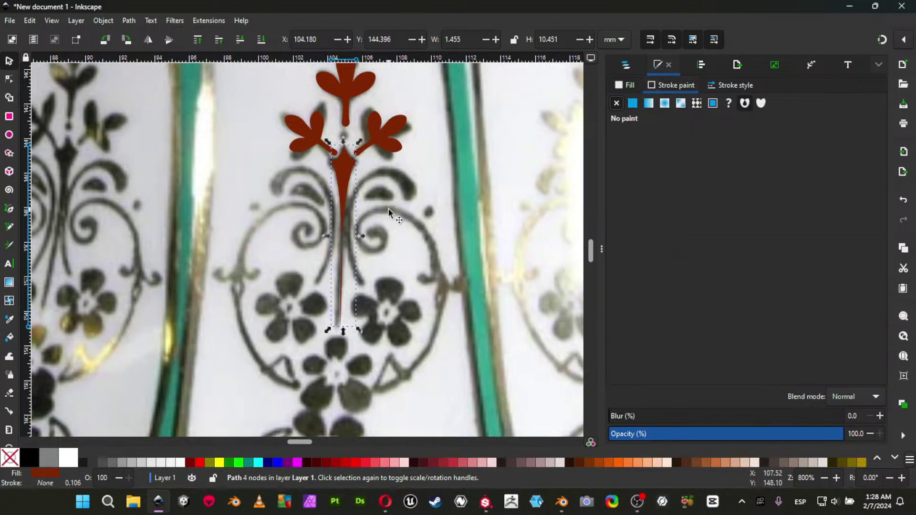
Try tracing the long curved scroll right of the stem as a freehand shape with the Pencil tool, and undo it.
{"action": "scroll", "coordinate": [382, 211], "scroll_direction": "up", "scroll_amount": 1, "text": "ctrl"}
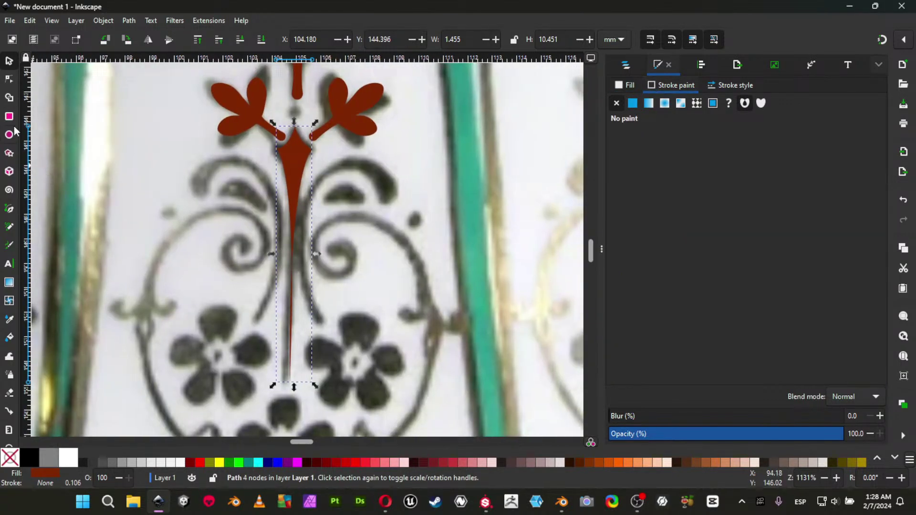
{"action": "left_click", "coordinate": [13, 225]}
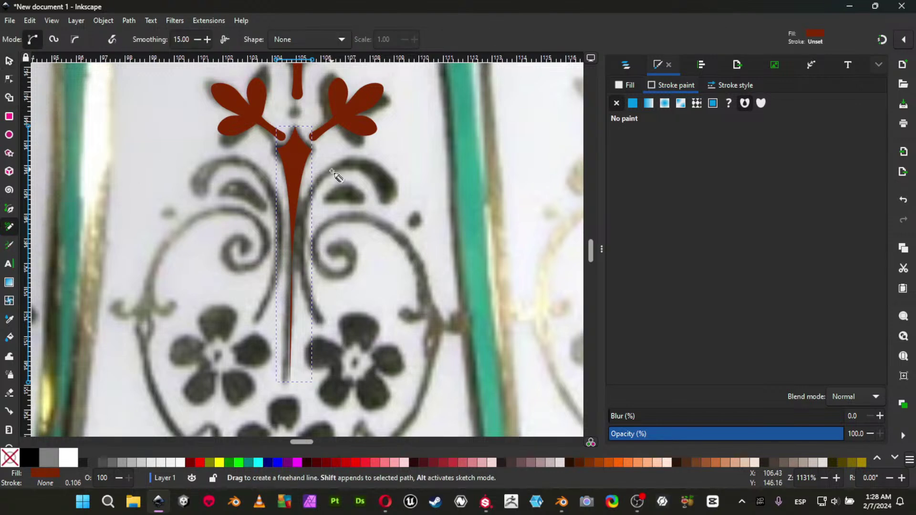
{"action": "mouse_move", "coordinate": [377, 189]}
{"action": "left_mouse_down"}
{"action": "mouse_move", "coordinate": [382, 206]}
{"action": "mouse_move", "coordinate": [396, 202]}
{"action": "mouse_move", "coordinate": [373, 159]}
{"action": "mouse_move", "coordinate": [336, 158]}
{"action": "mouse_move", "coordinate": [308, 193]}
{"action": "mouse_move", "coordinate": [300, 290]}
{"action": "mouse_move", "coordinate": [326, 317]}
{"action": "mouse_move", "coordinate": [302, 239]}
{"action": "mouse_move", "coordinate": [313, 200]}
{"action": "mouse_move", "coordinate": [334, 176]}
{"action": "left_mouse_up"}
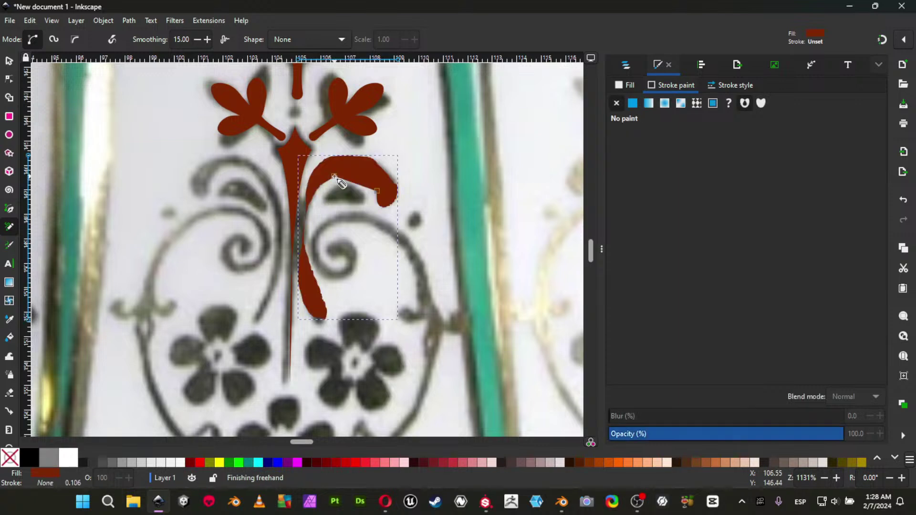
{"action": "key", "text": "ctrl+z"}
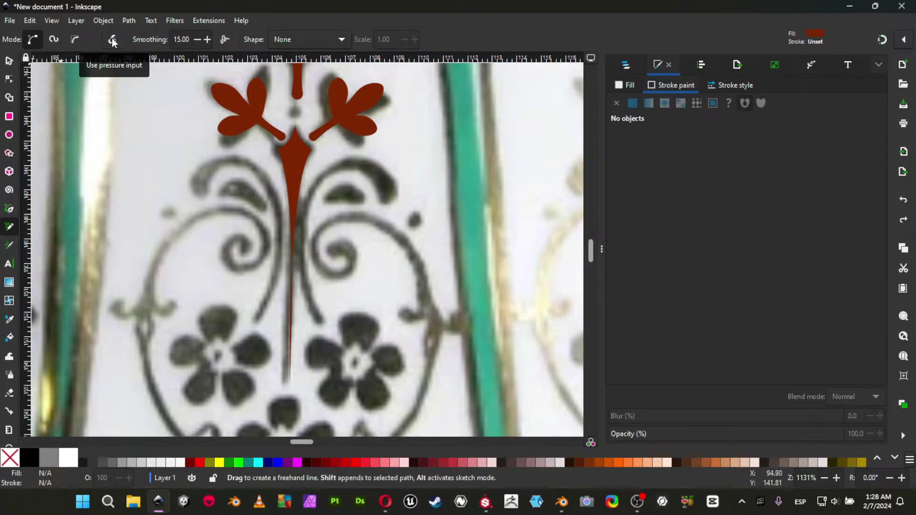
Turn on interactive simplification for the Pencil tool, test it with a freehand shape over the right side, and undo that shape.
{"action": "left_click", "coordinate": [223, 40]}
{"action": "mouse_move", "coordinate": [386, 211]}
{"action": "left_mouse_down"}
{"action": "mouse_move", "coordinate": [349, 346]}
{"action": "mouse_move", "coordinate": [346, 338]}
{"action": "left_mouse_up"}
{"action": "key", "text": "ctrl+z"}
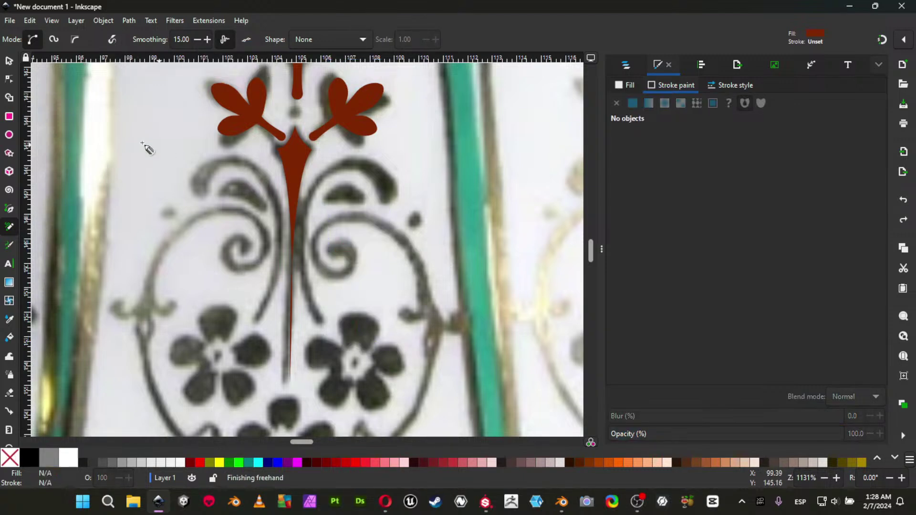
Try tracing the curved scroll right of the stem with the Calligraphy tool, and undo the stroke.
{"action": "left_click", "coordinate": [10, 246]}
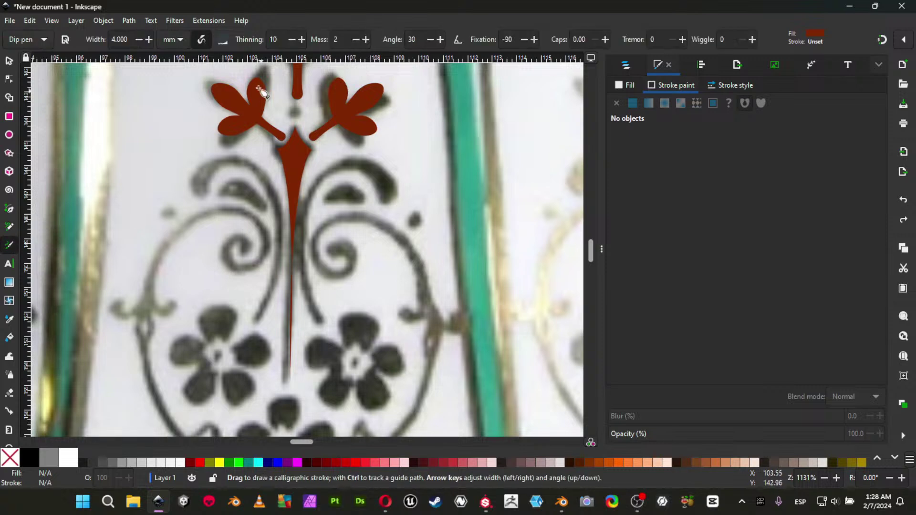
{"action": "mouse_move", "coordinate": [348, 162]}
{"action": "left_mouse_down"}
{"action": "mouse_move", "coordinate": [311, 238]}
{"action": "mouse_move", "coordinate": [393, 310]}
{"action": "left_mouse_up"}
{"action": "key", "text": "ctrl+z"}
Draw a Pen curve along the inner edge of the scroll right of the stem, from its lower tip to its upper bend.
{"action": "left_click", "coordinate": [10, 210]}
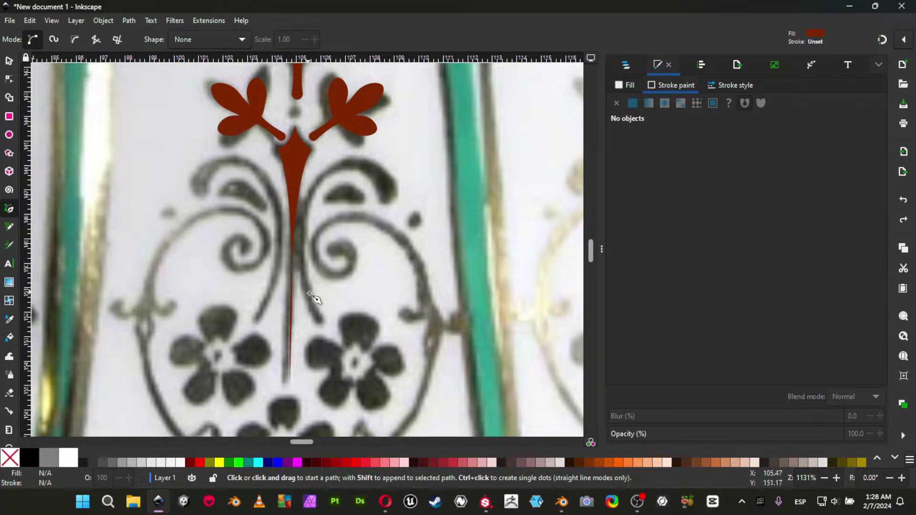
{"action": "left_click", "coordinate": [324, 323]}
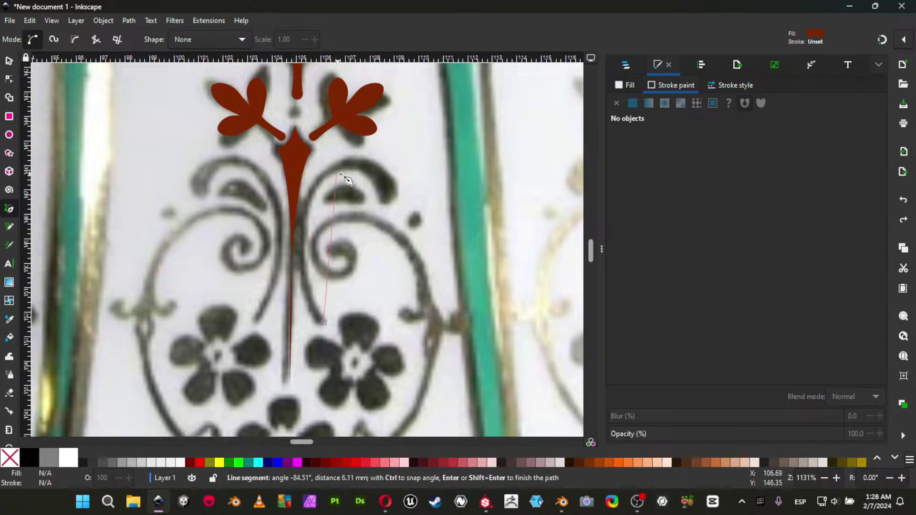
{"action": "left_click_drag", "start_coordinate": [352, 170], "coordinate": [440, 158]}
{"action": "key", "text": "Return"}
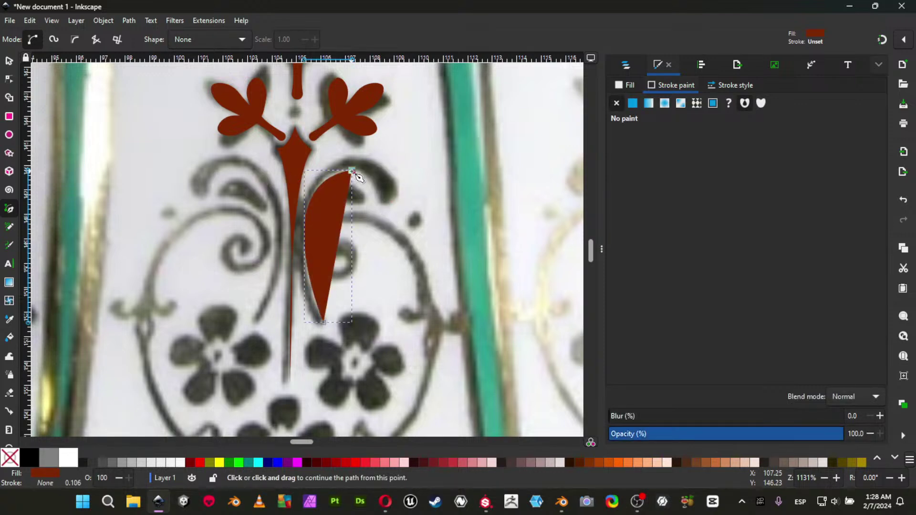
Give the new scroll curve a flat black stroke and remove its fill.
{"action": "left_click", "coordinate": [633, 103]}
{"action": "left_click", "coordinate": [625, 85]}
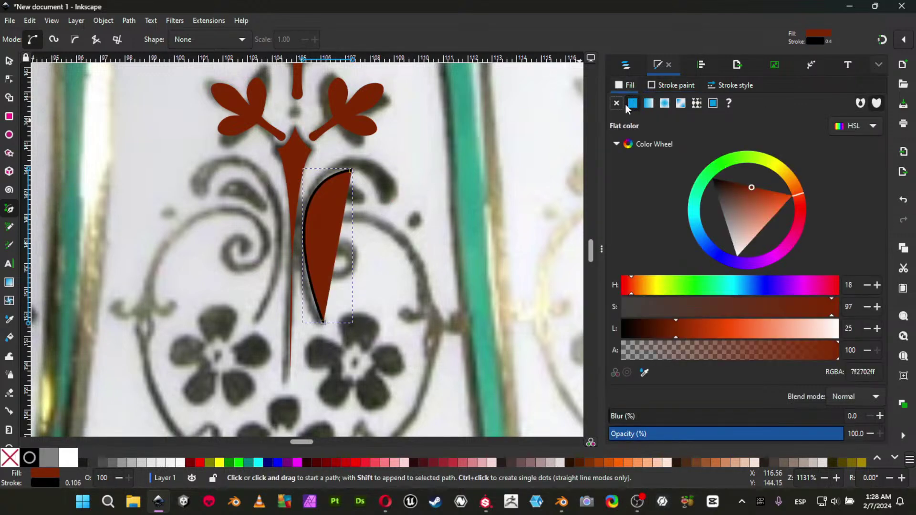
{"action": "left_click", "coordinate": [616, 103]}
Continue the path around the scroll's rounded upper tip and back along its outer edge, closing it at the lower tip.
{"action": "left_click", "coordinate": [353, 171]}
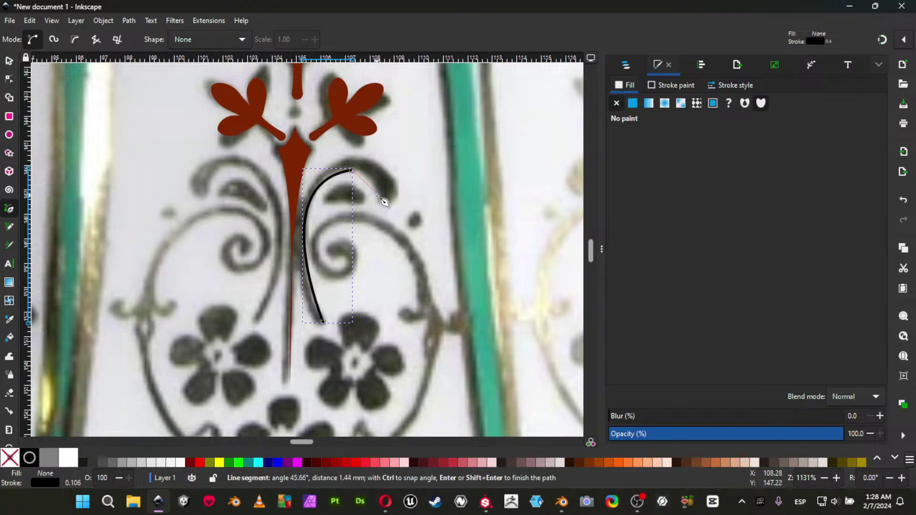
{"action": "left_click_drag", "start_coordinate": [376, 192], "coordinate": [382, 217]}
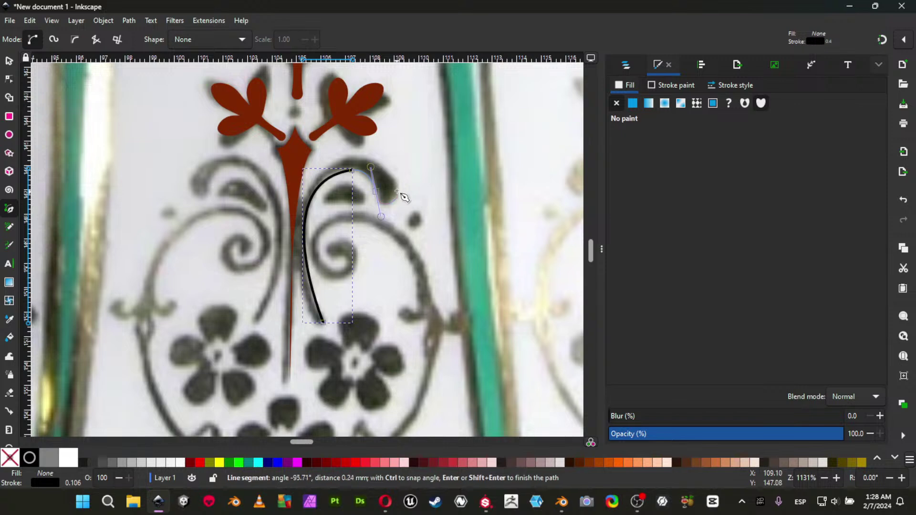
{"action": "left_click_drag", "start_coordinate": [384, 169], "coordinate": [367, 161]}
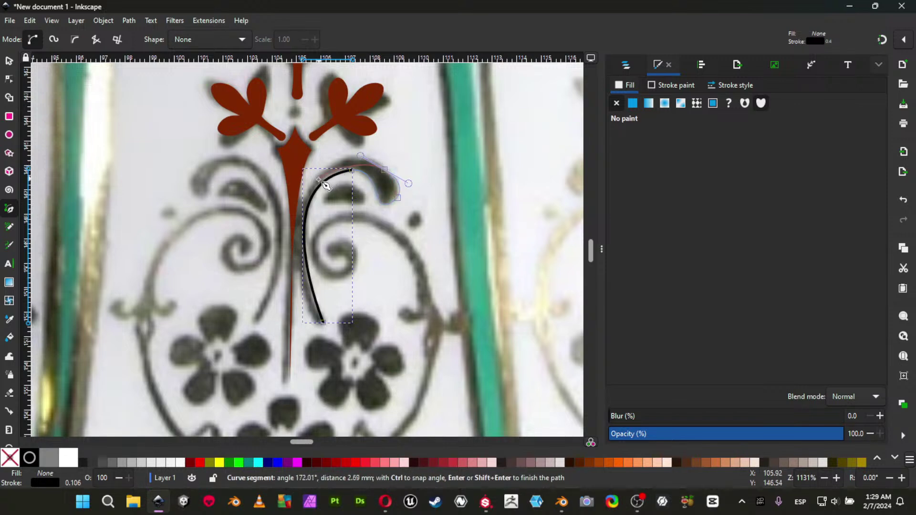
{"action": "left_click_drag", "start_coordinate": [310, 194], "coordinate": [287, 235]}
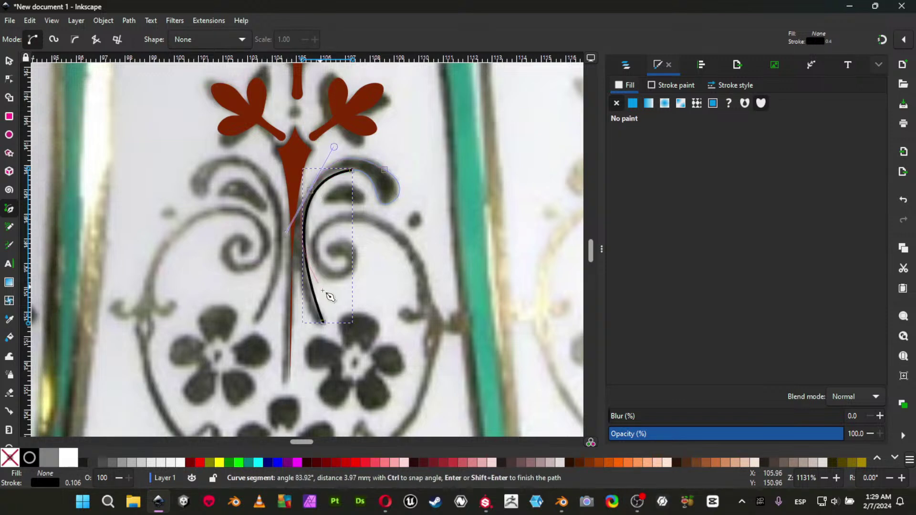
{"action": "left_click_drag", "start_coordinate": [323, 323], "coordinate": [348, 336]}
{"action": "left_click_drag", "start_coordinate": [356, 335], "coordinate": [347, 333]}
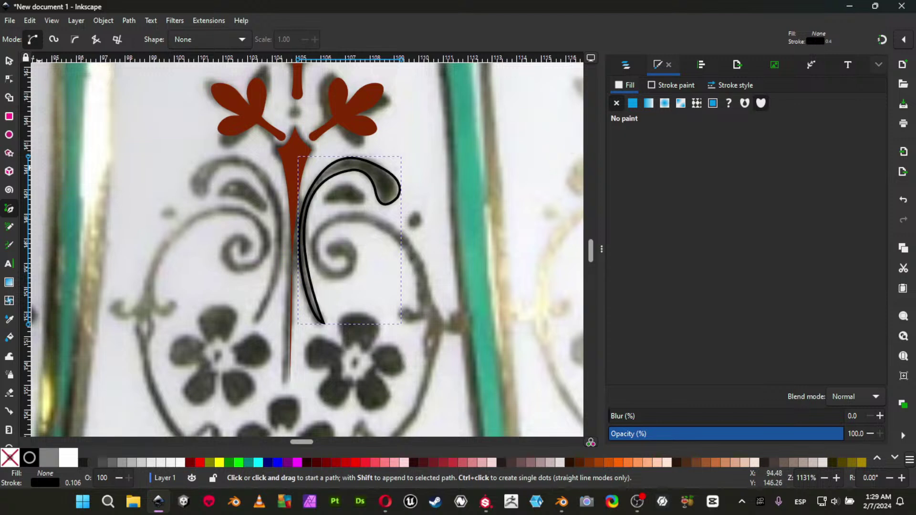
Adjust the curve handle at the scroll outline's lowest node so the outer edge bends more fully into the tip.
{"action": "left_click", "coordinate": [9, 79]}
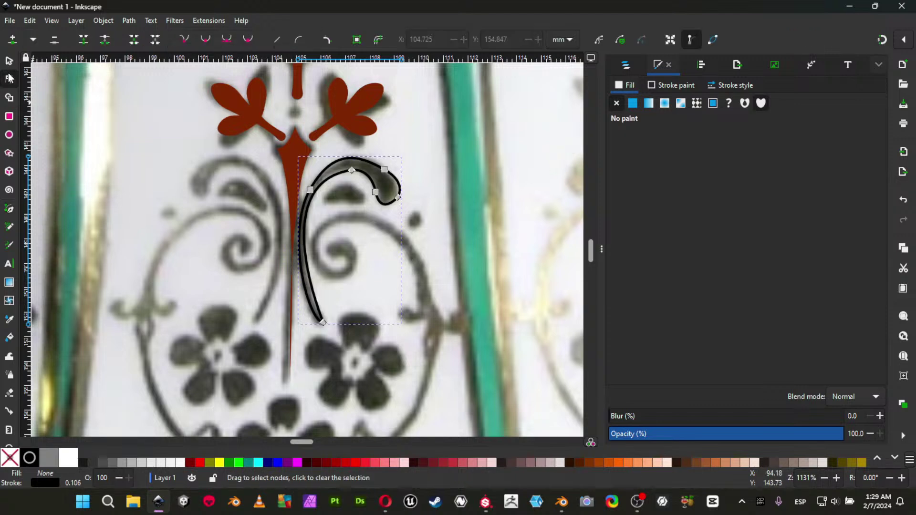
{"action": "scroll", "coordinate": [312, 324], "scroll_direction": "up", "scroll_amount": 2, "text": "ctrl"}
{"action": "scroll", "coordinate": [352, 316], "scroll_direction": "up", "scroll_amount": 1, "text": "ctrl"}
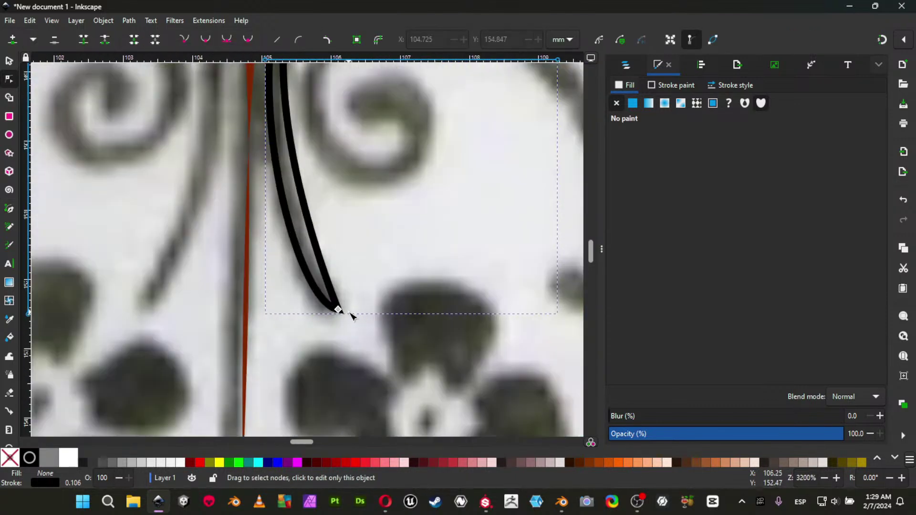
{"action": "left_click", "coordinate": [339, 309]}
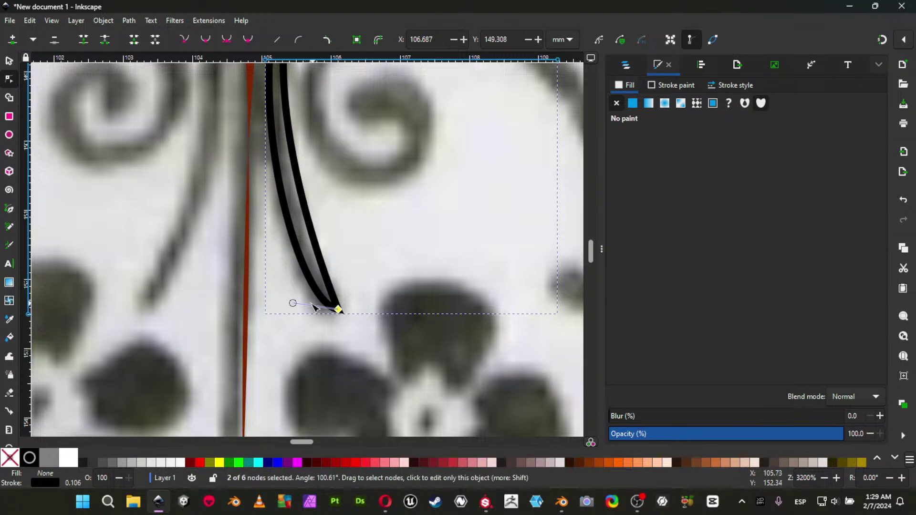
{"action": "left_click_drag", "start_coordinate": [294, 305], "coordinate": [300, 328]}
Set the scroll outline's stroke to round caps and round joins.
{"action": "middle_click_drag", "start_coordinate": [352, 126], "coordinate": [355, 352]}
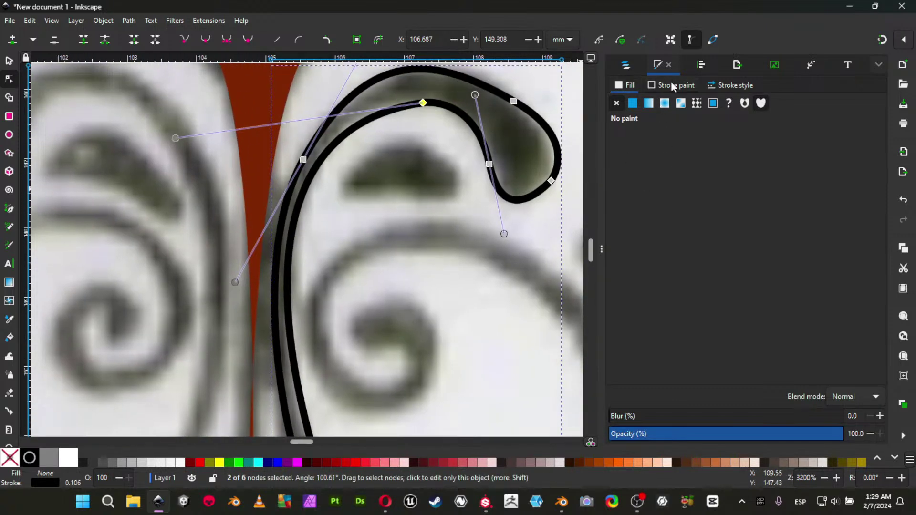
{"action": "left_click", "coordinate": [687, 89]}
{"action": "left_click", "coordinate": [725, 87]}
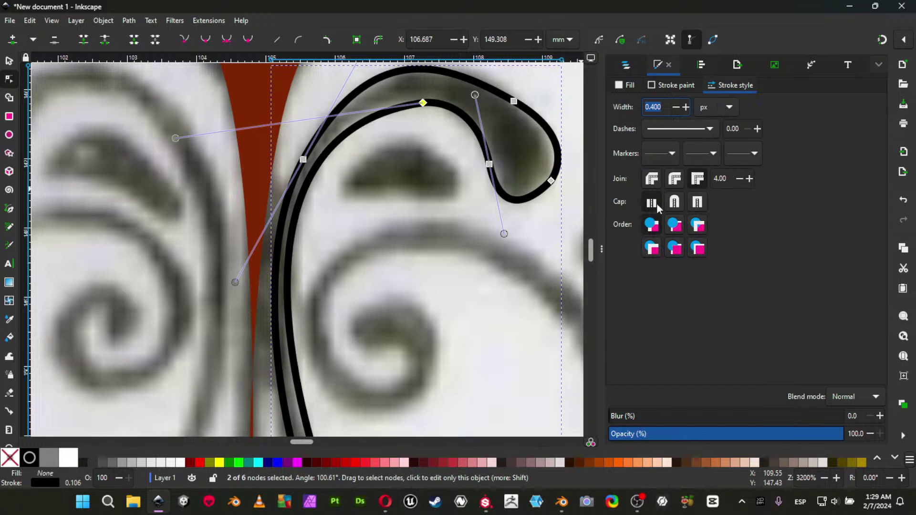
{"action": "left_click", "coordinate": [677, 203]}
{"action": "middle_click_drag", "start_coordinate": [401, 348], "coordinate": [406, 206]}
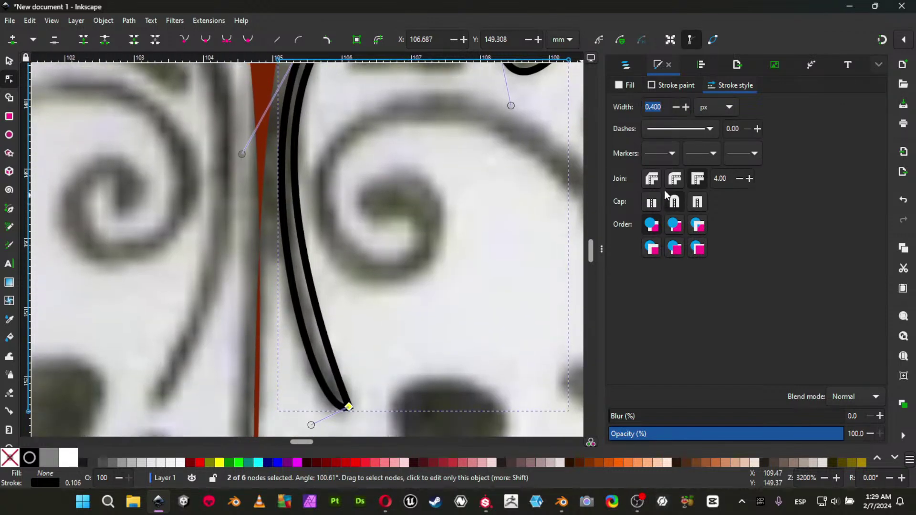
{"action": "left_click", "coordinate": [675, 181]}
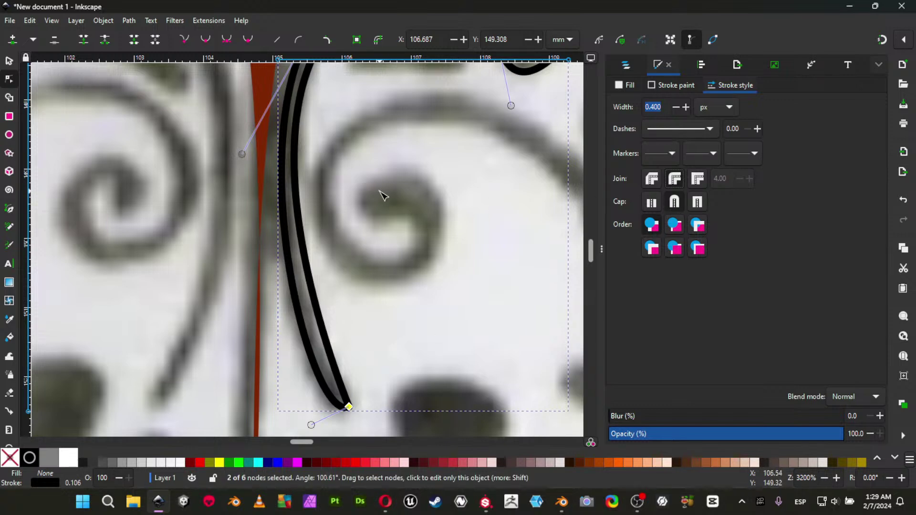
Refine the handles and upper node of the scroll's inner edge so the curve follows the reference more closely.
{"action": "middle_click_drag", "start_coordinate": [383, 195], "coordinate": [368, 343]}
{"action": "middle_click_drag", "start_coordinate": [415, 188], "coordinate": [352, 221]}
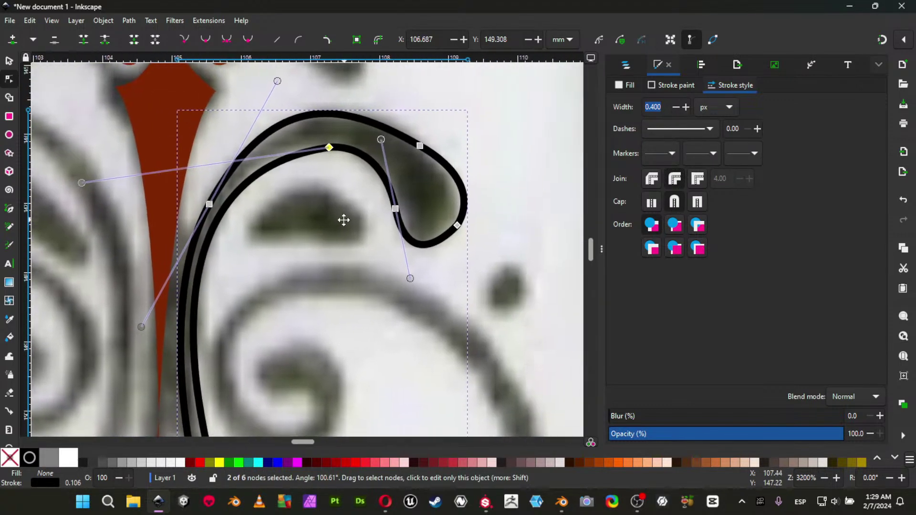
{"action": "left_click_drag", "start_coordinate": [409, 279], "coordinate": [416, 263]}
{"action": "mouse_move", "coordinate": [334, 150]}
{"action": "left_mouse_down"}
{"action": "mouse_move", "coordinate": [325, 149]}
{"action": "mouse_move", "coordinate": [332, 147]}
{"action": "left_mouse_up"}
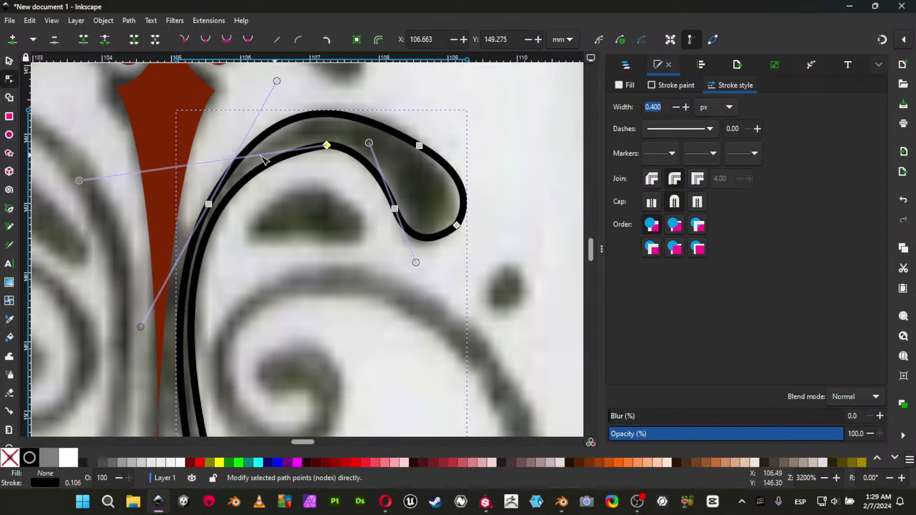
{"action": "left_click_drag", "start_coordinate": [80, 180], "coordinate": [97, 159]}
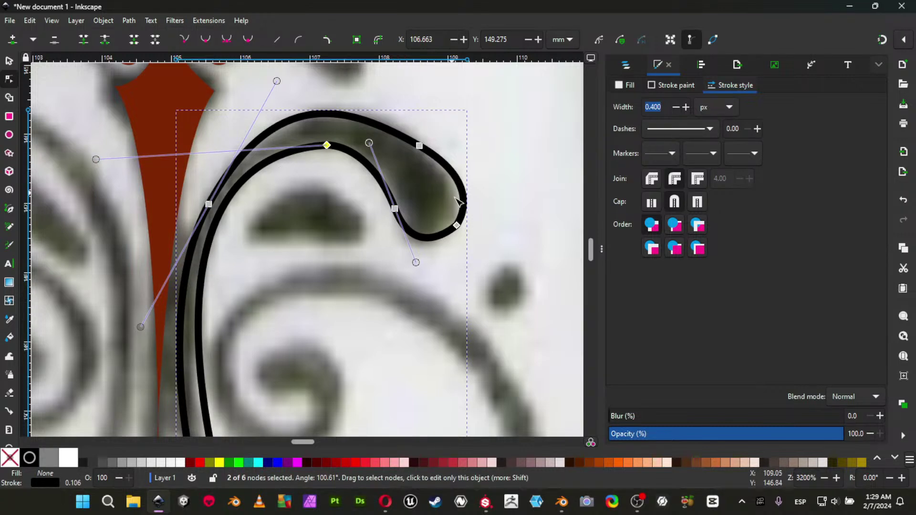
Make the node at the scroll's bulbous end symmetric and adjust its handle to round the end.
{"action": "left_click", "coordinate": [457, 226]}
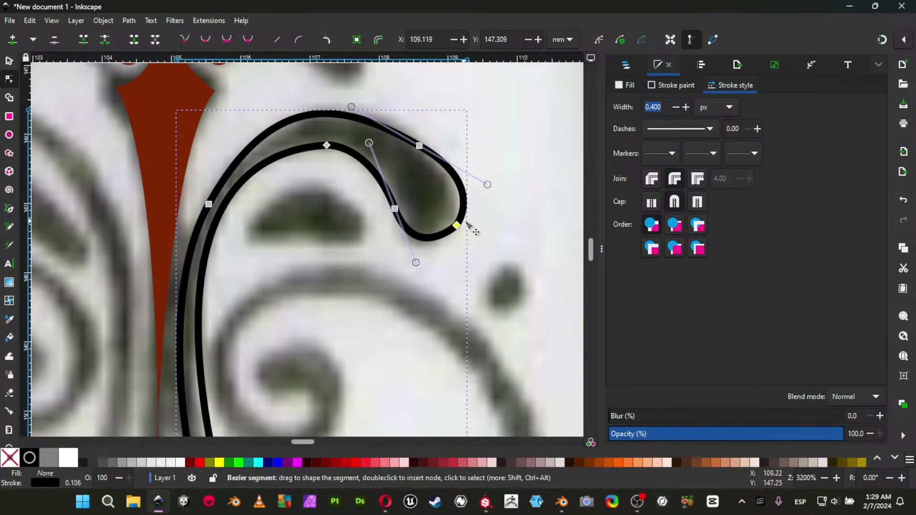
{"action": "left_click", "coordinate": [227, 39]}
{"action": "left_click_drag", "start_coordinate": [444, 248], "coordinate": [453, 238]}
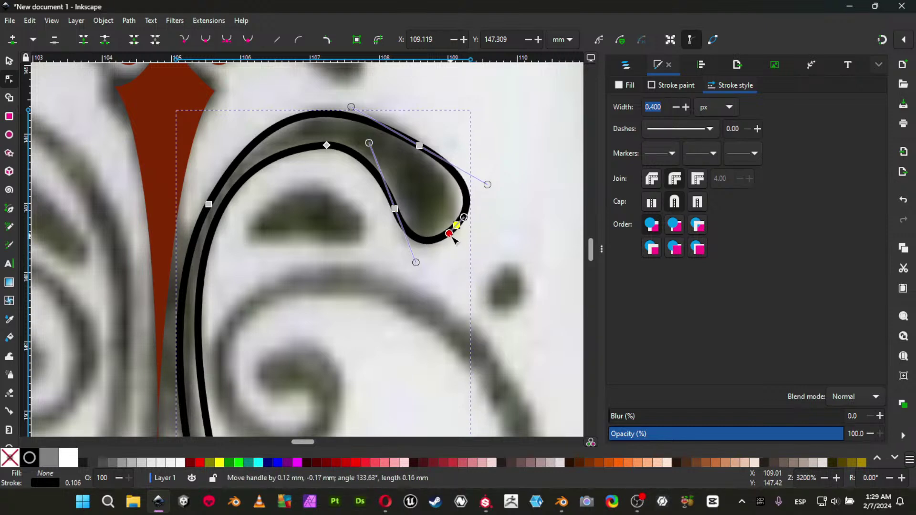
Trace the small half-round leaf under the scroll's upper bend as a closed three-corner Pen outline.
{"action": "scroll", "coordinate": [284, 280], "scroll_direction": "up", "scroll_amount": 6, "text": "ctrl"}
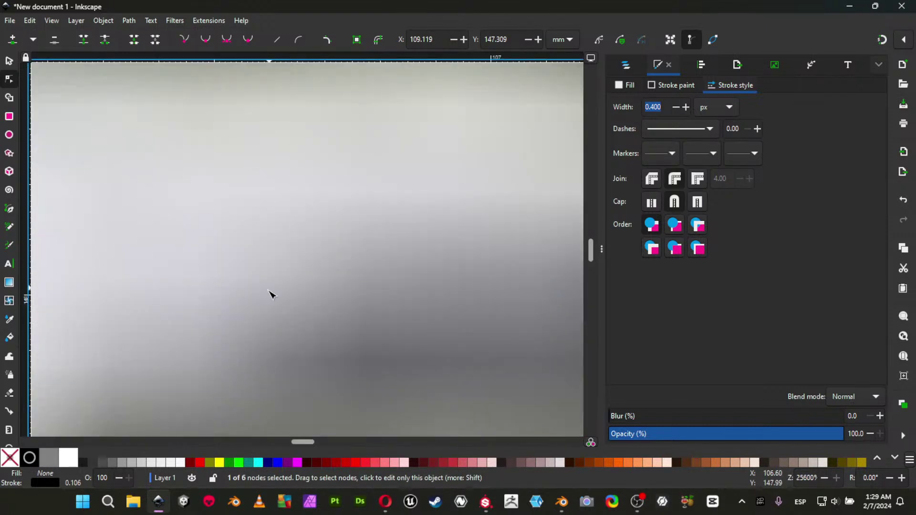
{"action": "scroll", "coordinate": [328, 219], "scroll_direction": "down", "scroll_amount": 7, "text": "ctrl"}
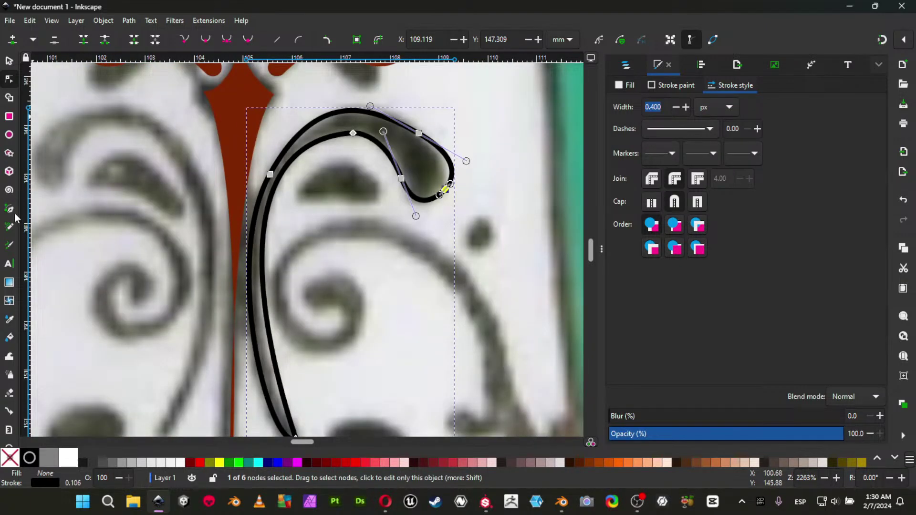
{"action": "left_click", "coordinate": [9, 209]}
{"action": "scroll", "coordinate": [364, 219], "scroll_direction": "down", "scroll_amount": 1, "text": "ctrl"}
{"action": "scroll", "coordinate": [359, 210], "scroll_direction": "up", "scroll_amount": 2, "text": "ctrl"}
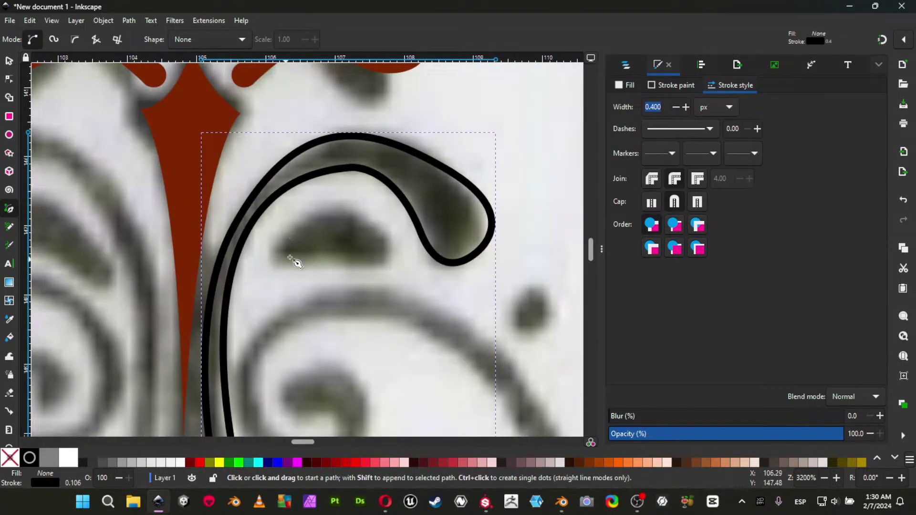
{"action": "left_click", "coordinate": [333, 206]}
{"action": "left_click_drag", "start_coordinate": [388, 261], "coordinate": [379, 302]}
{"action": "left_click", "coordinate": [270, 262]}
{"action": "left_click_drag", "start_coordinate": [333, 206], "coordinate": [385, 228]}
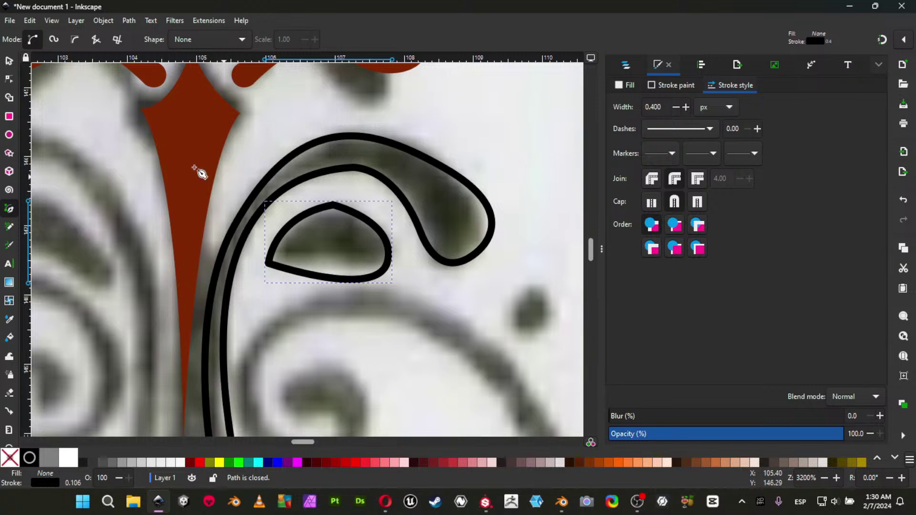
Make the node at the small leaf's peak symmetric, pull in its handle, and delete the duplicate node there.
{"action": "left_click", "coordinate": [9, 79]}
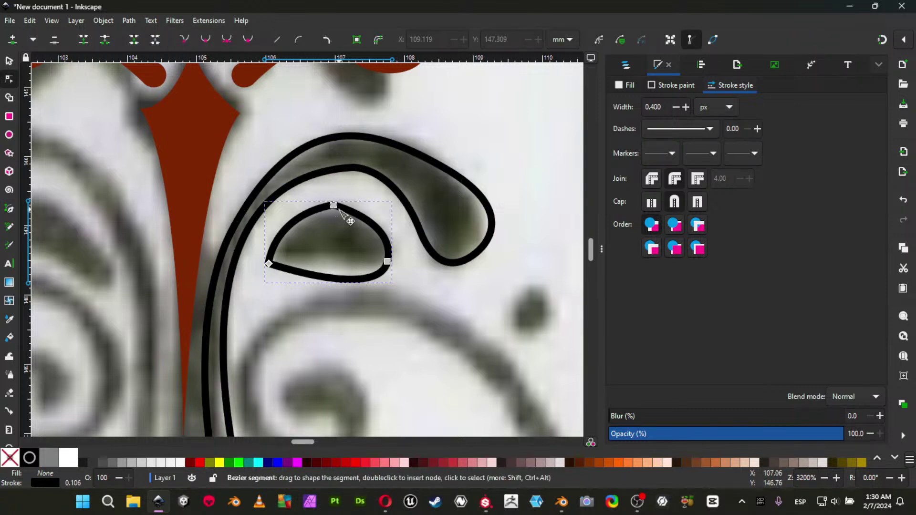
{"action": "left_click", "coordinate": [336, 209]}
{"action": "left_click", "coordinate": [227, 41]}
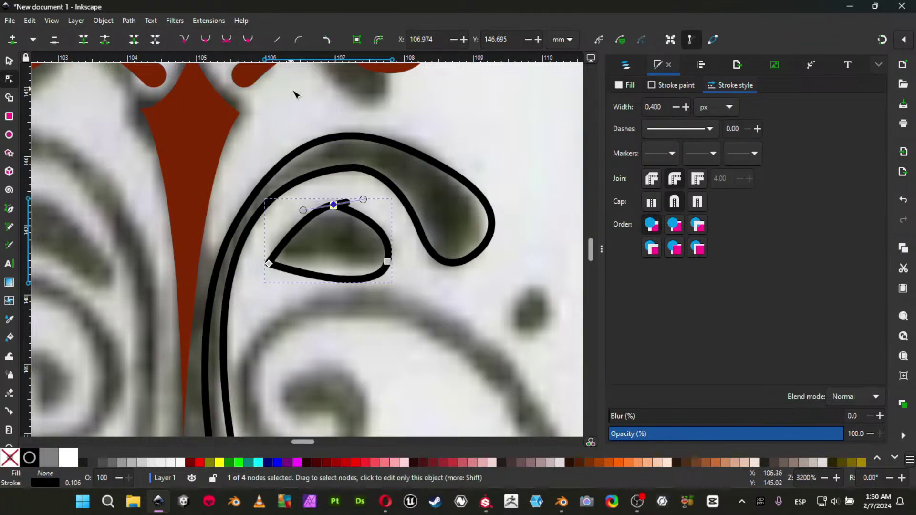
{"action": "left_click_drag", "start_coordinate": [364, 199], "coordinate": [327, 208]}
{"action": "key", "text": "Delete"}
Move the small leaf's left corner node slightly inward and adjust its handles to match the reference.
{"action": "left_click_drag", "start_coordinate": [263, 192], "coordinate": [273, 213]}
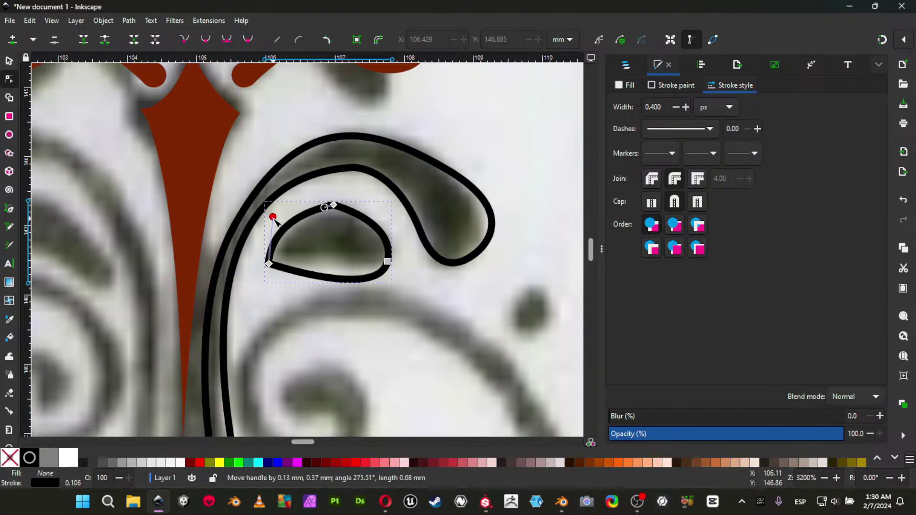
{"action": "left_click_drag", "start_coordinate": [269, 264], "coordinate": [279, 259]}
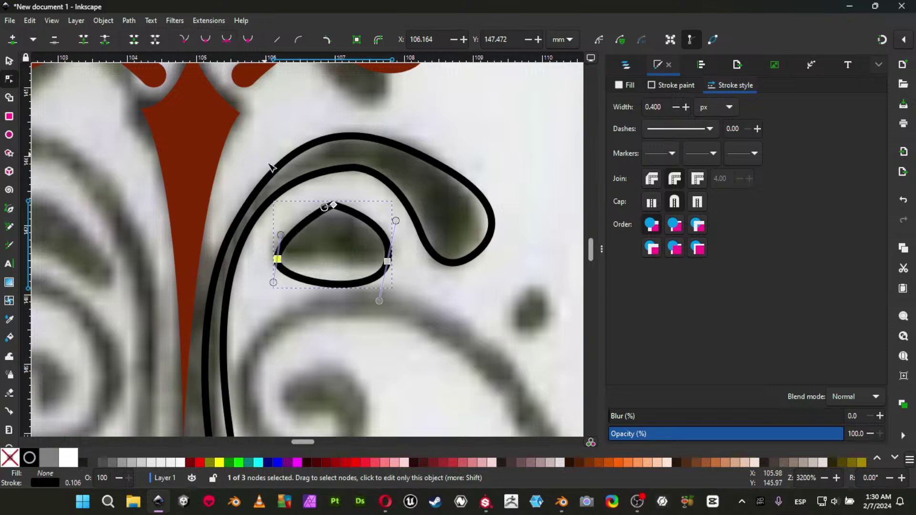
{"action": "left_click_drag", "start_coordinate": [280, 240], "coordinate": [279, 242]}
Lengthen the handles at the small leaf's peak to round it, and raise the bottom edge closer to the reference.
{"action": "left_click", "coordinate": [334, 205]}
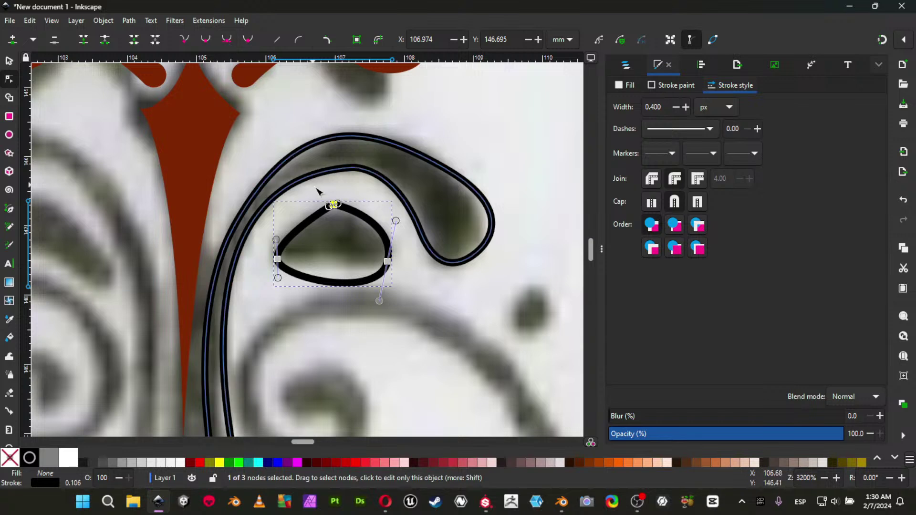
{"action": "left_click_drag", "start_coordinate": [337, 204], "coordinate": [361, 205]}
{"action": "left_click_drag", "start_coordinate": [337, 284], "coordinate": [340, 272]}
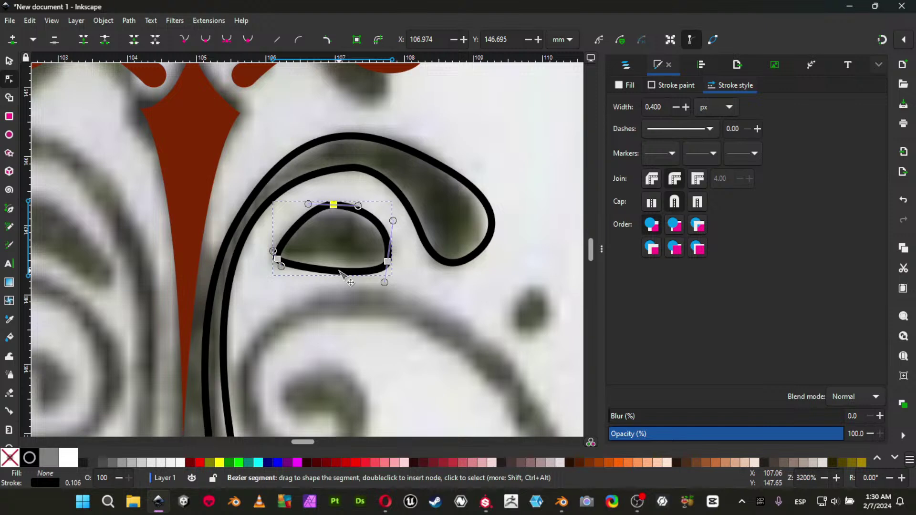
Draw an ellipse over the small dot right of the scroll, with radii of about 0.24 by 0.34 mm.
{"action": "middle_click_drag", "start_coordinate": [340, 320], "coordinate": [219, 197]}
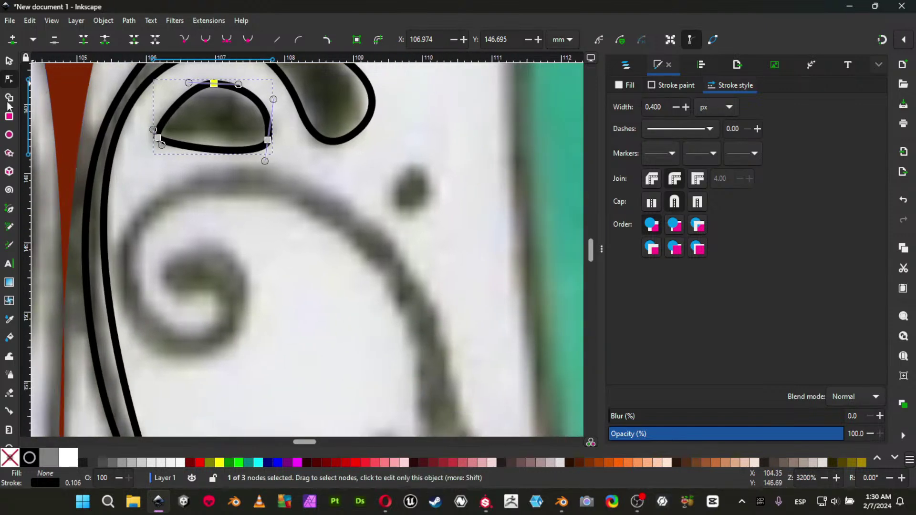
{"action": "left_click", "coordinate": [9, 135]}
{"action": "mouse_move", "coordinate": [395, 165]}
{"action": "left_mouse_down"}
{"action": "mouse_move", "coordinate": [420, 213]}
{"action": "mouse_move", "coordinate": [432, 215]}
{"action": "left_mouse_up"}
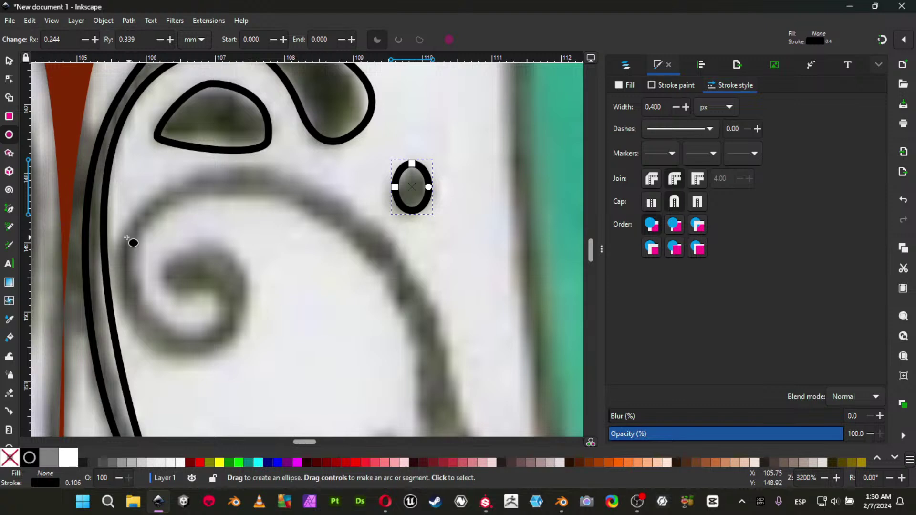
Draw a curved path around the rounded outer edge of the upper petal on the flower right of the stem.
{"action": "left_click", "coordinate": [12, 212]}
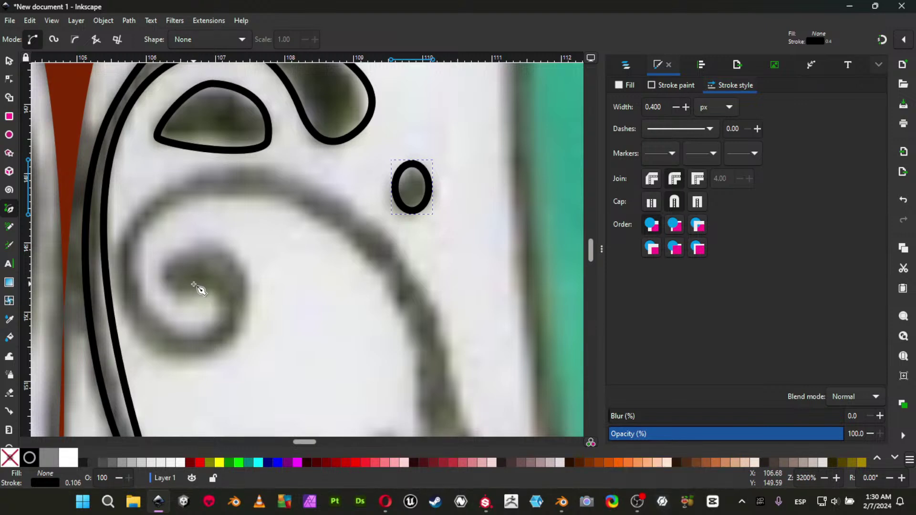
{"action": "scroll", "coordinate": [349, 377], "scroll_direction": "down", "scroll_amount": 3, "text": "ctrl"}
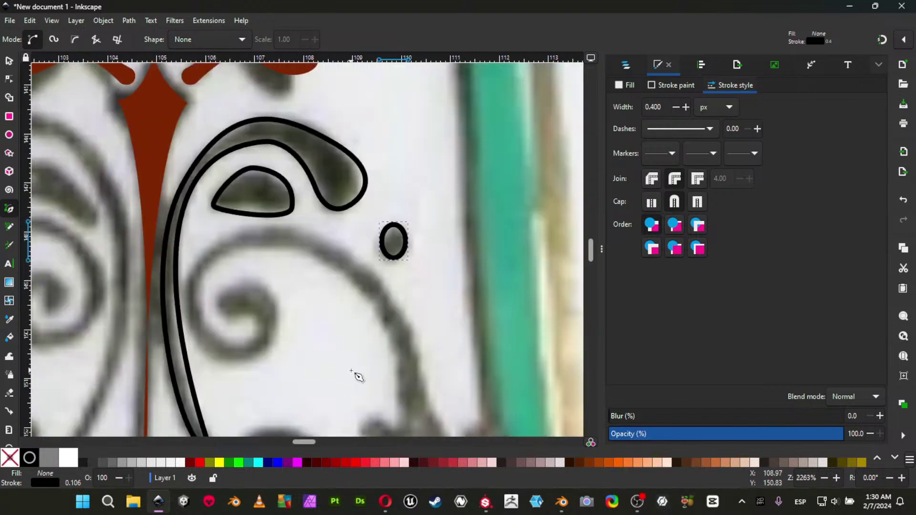
{"action": "middle_click_drag", "start_coordinate": [351, 366], "coordinate": [344, 236]}
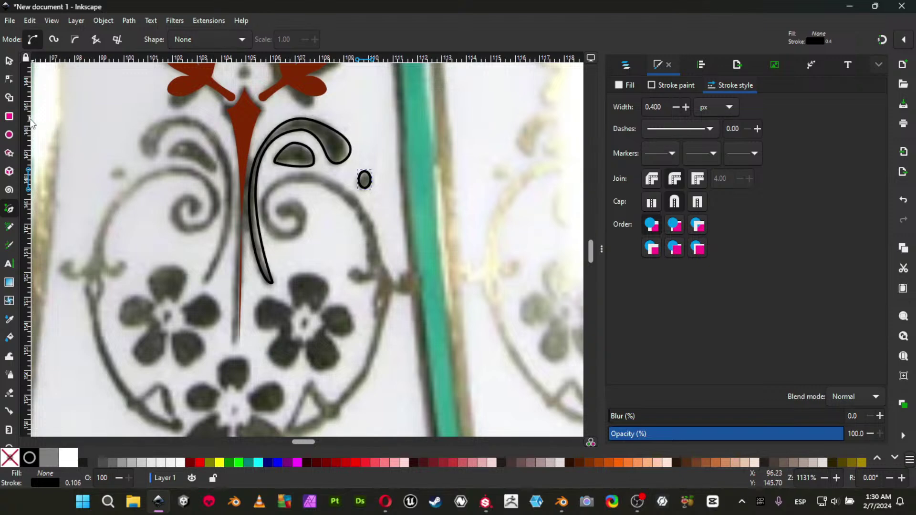
{"action": "scroll", "coordinate": [311, 337], "scroll_direction": "up", "scroll_amount": 3, "text": "ctrl"}
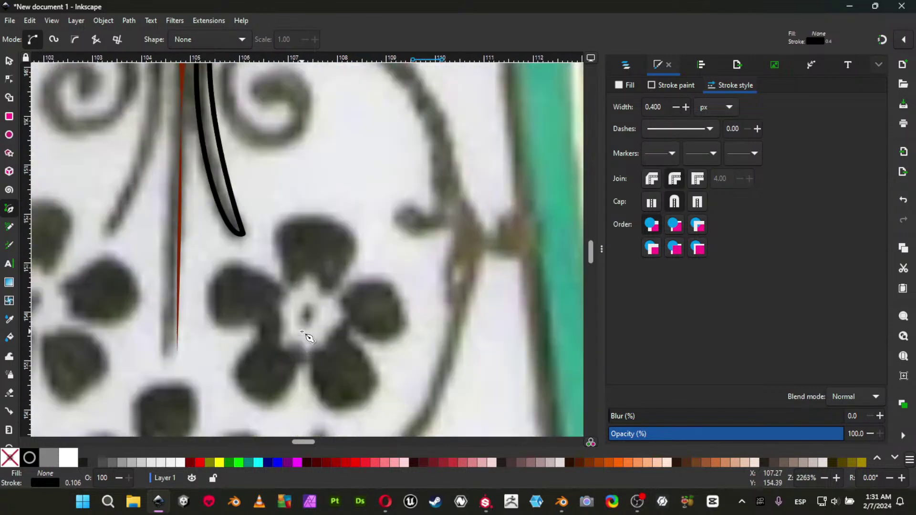
{"action": "left_click", "coordinate": [346, 278]}
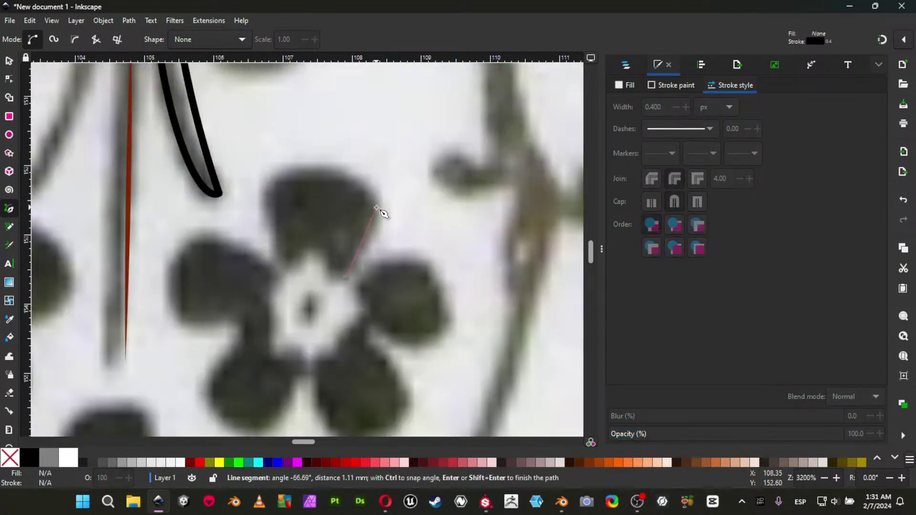
{"action": "mouse_move", "coordinate": [377, 198]}
{"action": "left_mouse_down"}
{"action": "mouse_move", "coordinate": [369, 159]}
{"action": "mouse_move", "coordinate": [359, 160]}
{"action": "left_mouse_up"}
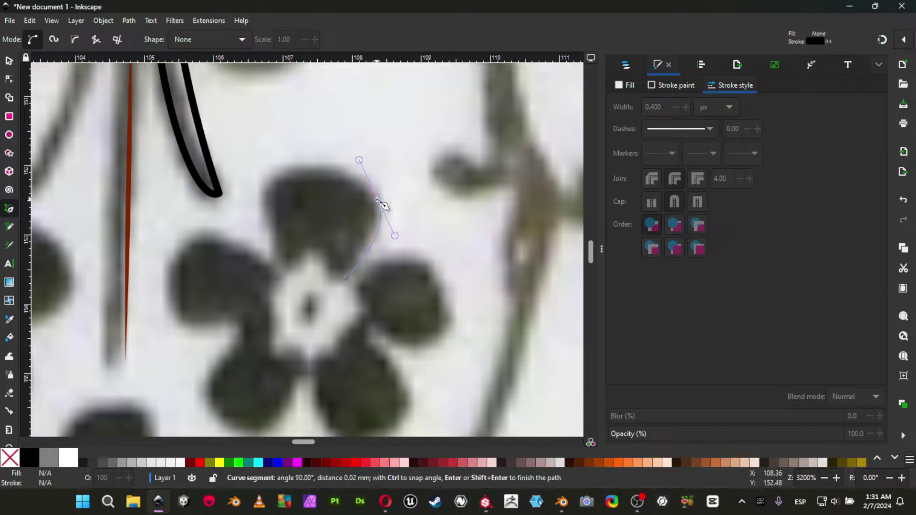
{"action": "double_click", "coordinate": [376, 198]}
{"action": "left_click", "coordinate": [376, 198]}
{"action": "left_click_drag", "start_coordinate": [323, 165], "coordinate": [278, 162]}
{"action": "left_click_drag", "start_coordinate": [267, 201], "coordinate": [270, 215]}
{"action": "left_click_drag", "start_coordinate": [283, 271], "coordinate": [294, 303]}
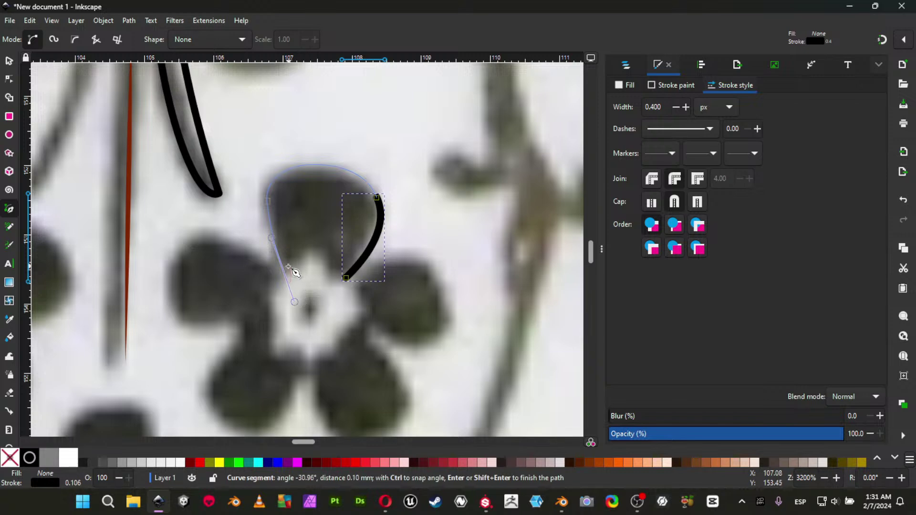
{"action": "key", "text": "Return"}
Close the upper petal's outline with a notched inner edge facing the flower centre, about 1.75 by 1.78 mm overall.
{"action": "left_click", "coordinate": [284, 270]}
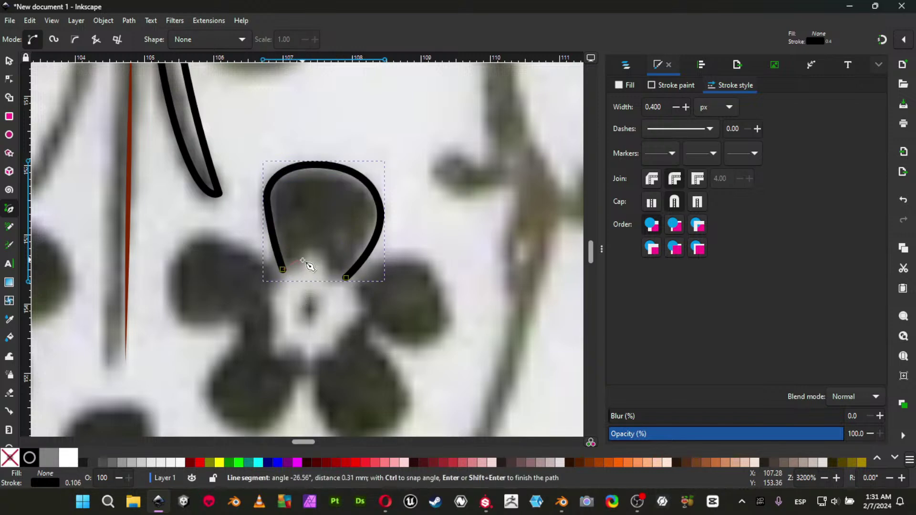
{"action": "left_click_drag", "start_coordinate": [304, 261], "coordinate": [304, 247]}
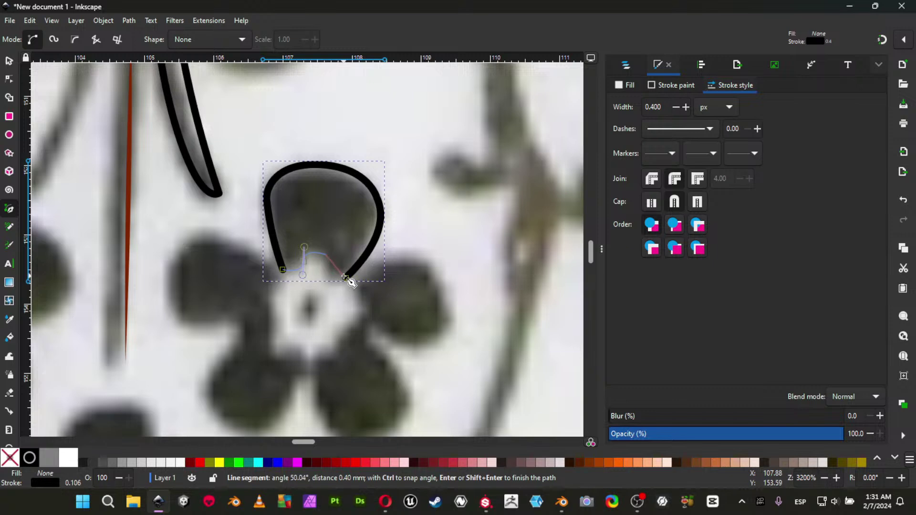
{"action": "mouse_move", "coordinate": [346, 278]}
{"action": "left_mouse_down"}
{"action": "mouse_move", "coordinate": [373, 267]}
{"action": "mouse_move", "coordinate": [345, 270]}
{"action": "left_mouse_up"}
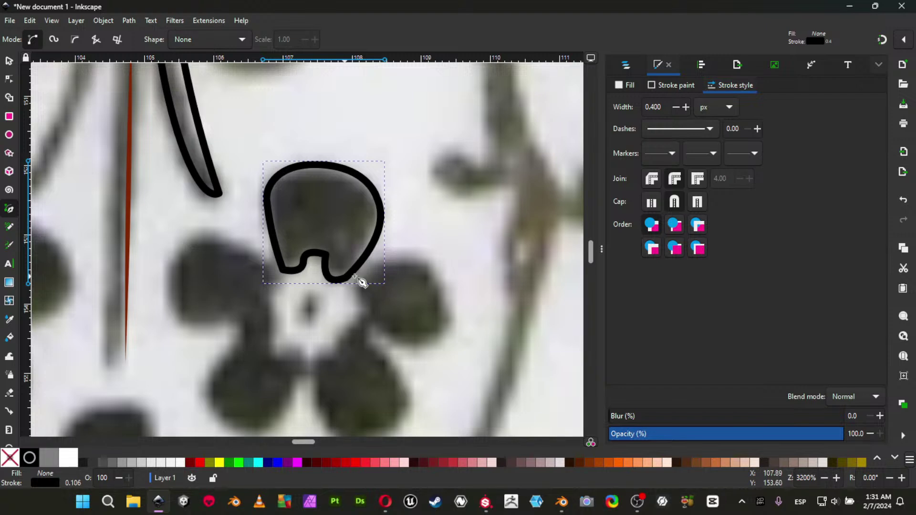
Make the node at the upper petal's lower-left corner symmetric and move it slightly up to round the corner.
{"action": "left_click", "coordinate": [10, 79]}
{"action": "left_click", "coordinate": [283, 270]}
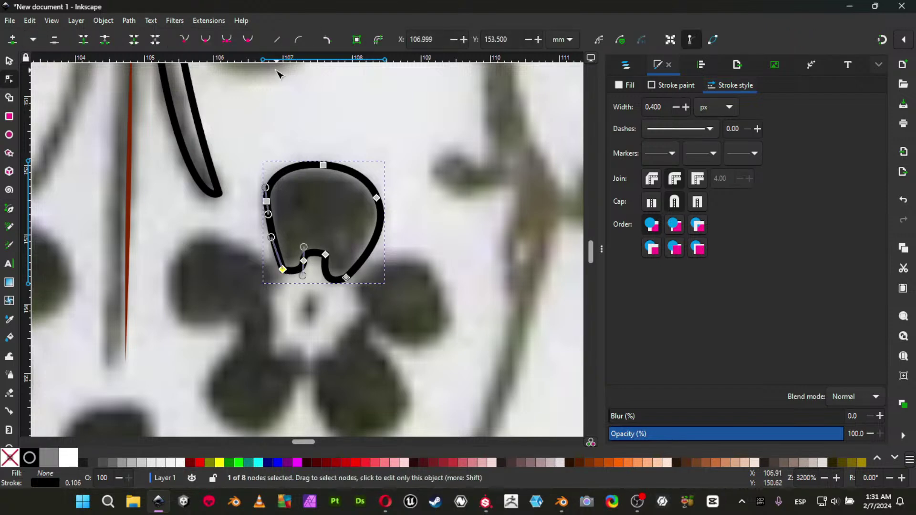
{"action": "left_click", "coordinate": [226, 39]}
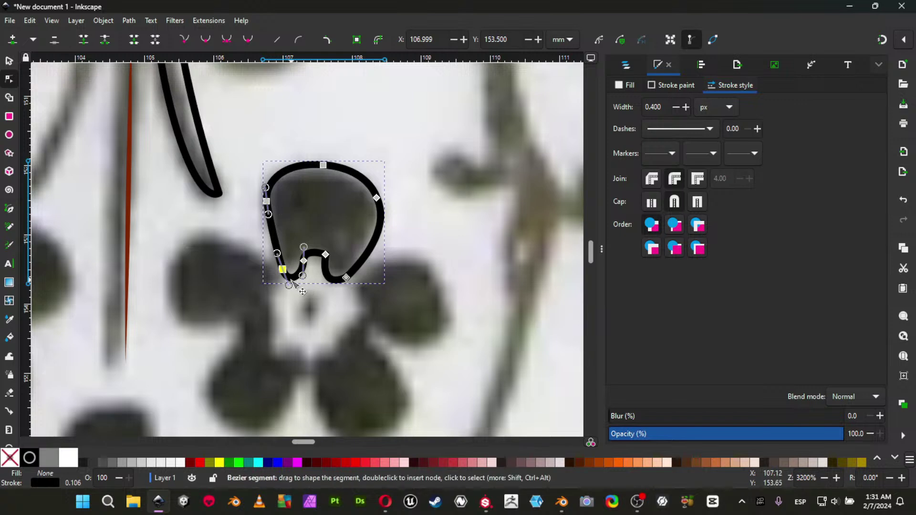
{"action": "left_click_drag", "start_coordinate": [288, 276], "coordinate": [285, 264]}
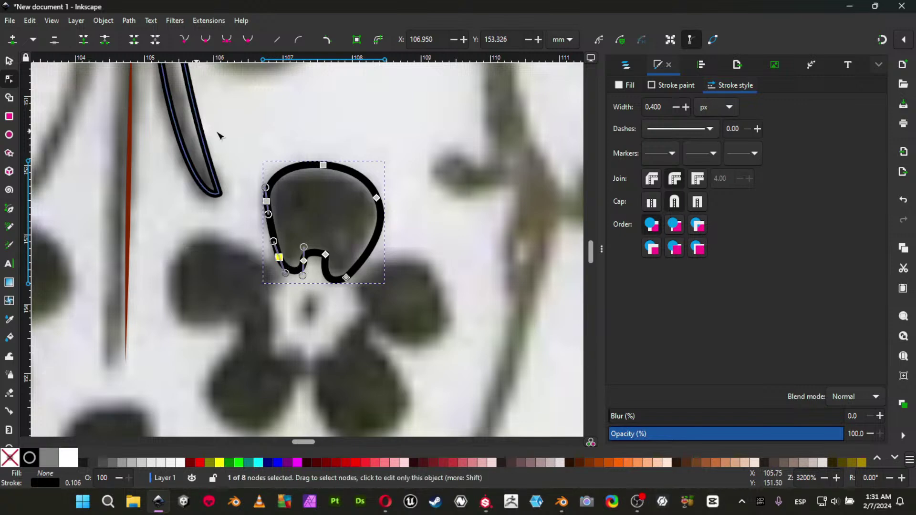
Duplicate the upper petal outline, rotate the copy counterclockwise and place it over the flower's left petal.
{"action": "left_click", "coordinate": [15, 66]}
{"action": "key", "text": "ctrl+c"}
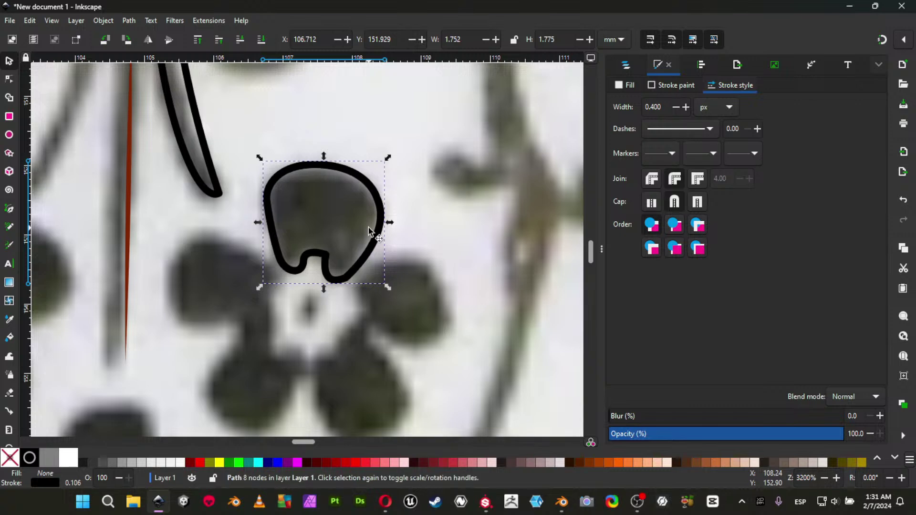
{"action": "left_click", "coordinate": [361, 192]}
{"action": "left_click_drag", "start_coordinate": [388, 157], "coordinate": [275, 149]}
{"action": "left_click_drag", "start_coordinate": [352, 231], "coordinate": [248, 299]}
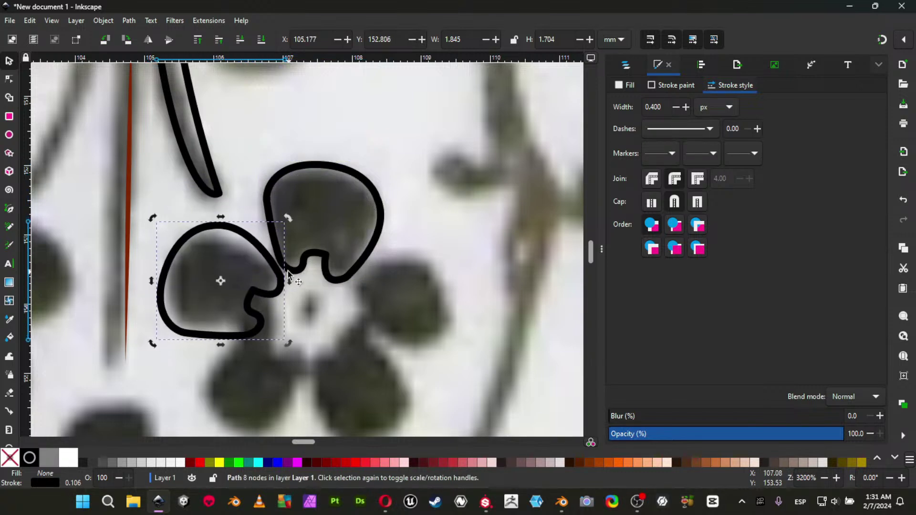
Rotate the left petal slightly further counterclockwise and scale it to about 1.67 by 1.45 mm to fit the reference.
{"action": "left_click", "coordinate": [282, 283]}
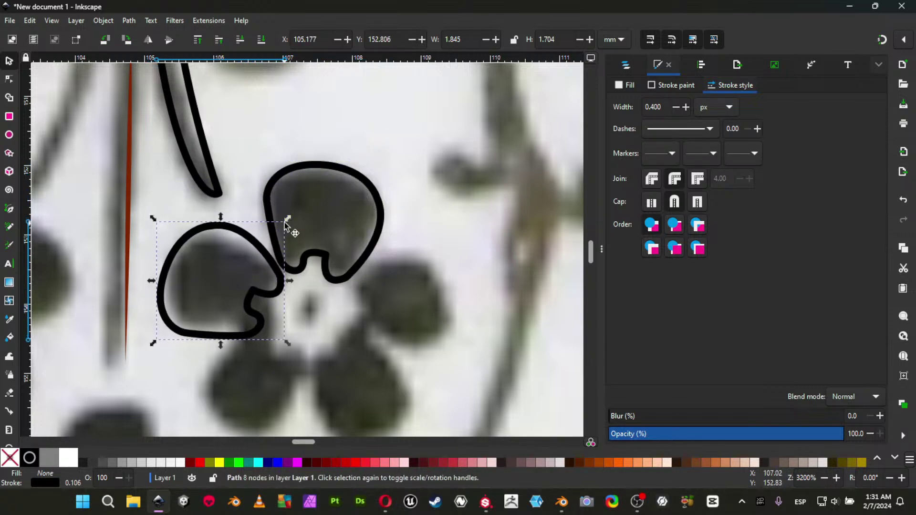
{"action": "left_click", "coordinate": [271, 260]}
{"action": "left_click_drag", "start_coordinate": [288, 218], "coordinate": [282, 203]}
{"action": "left_click", "coordinate": [181, 335]}
{"action": "left_click_drag", "start_coordinate": [156, 350], "coordinate": [165, 336]}
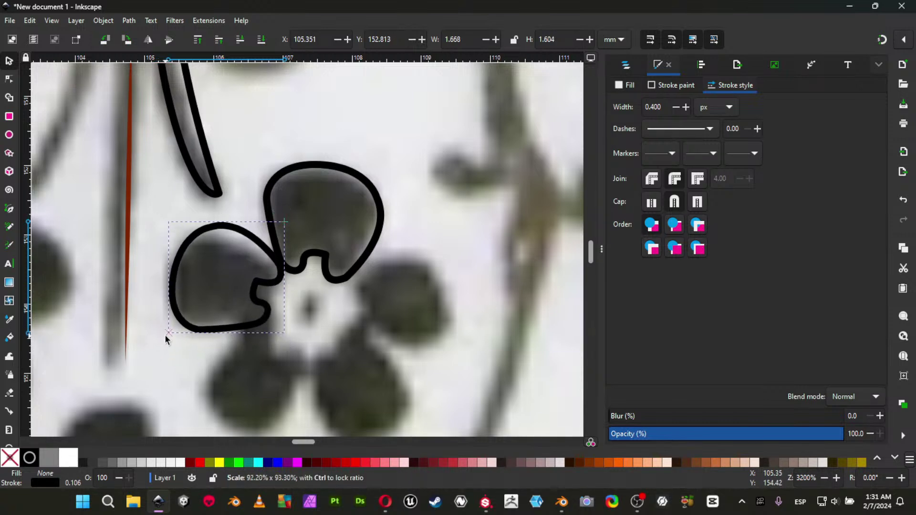
{"action": "left_click_drag", "start_coordinate": [227, 222], "coordinate": [210, 227]}
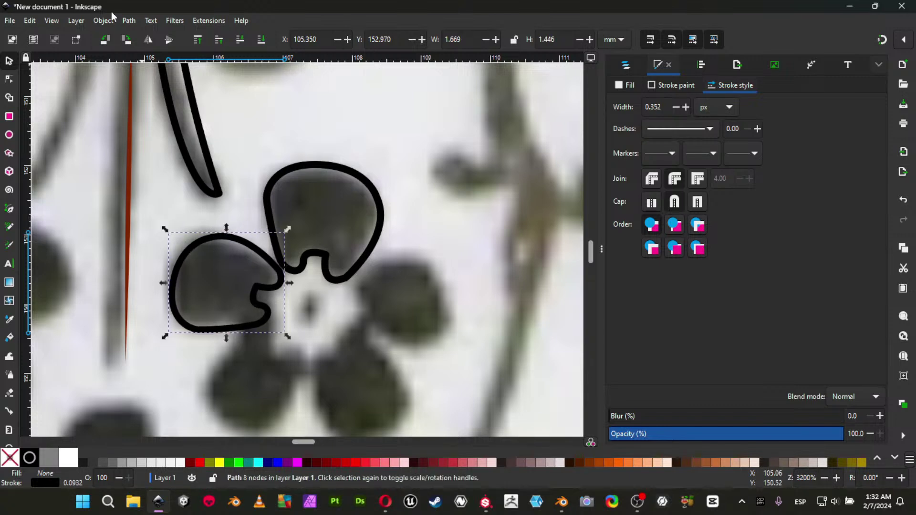
Place a horizontally mirrored copy of the left petal over the right petal and shrink it to about 1.51 by 1.31 mm.
{"action": "left_click", "coordinate": [144, 43]}
{"action": "left_click_drag", "start_coordinate": [258, 245], "coordinate": [435, 257]}
{"action": "scroll", "coordinate": [374, 255], "scroll_direction": "down", "scroll_amount": 4, "text": "ctrl"}
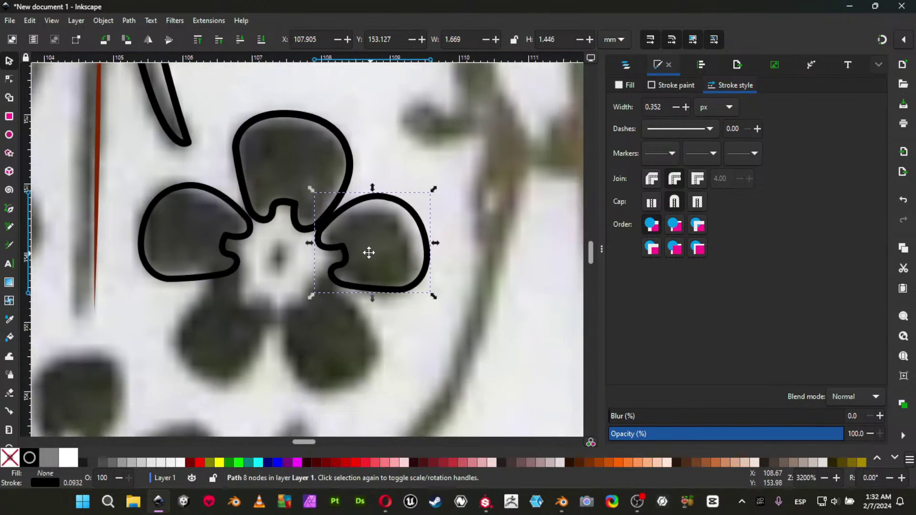
{"action": "scroll", "coordinate": [365, 246], "scroll_direction": "up", "scroll_amount": 15, "text": "ctrl"}
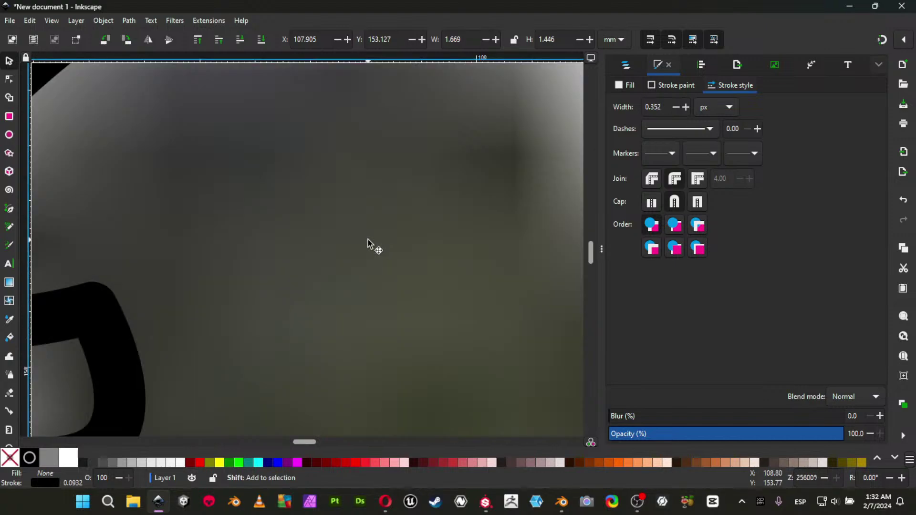
{"action": "scroll", "coordinate": [366, 249], "scroll_direction": "down", "scroll_amount": 14, "text": "ctrl"}
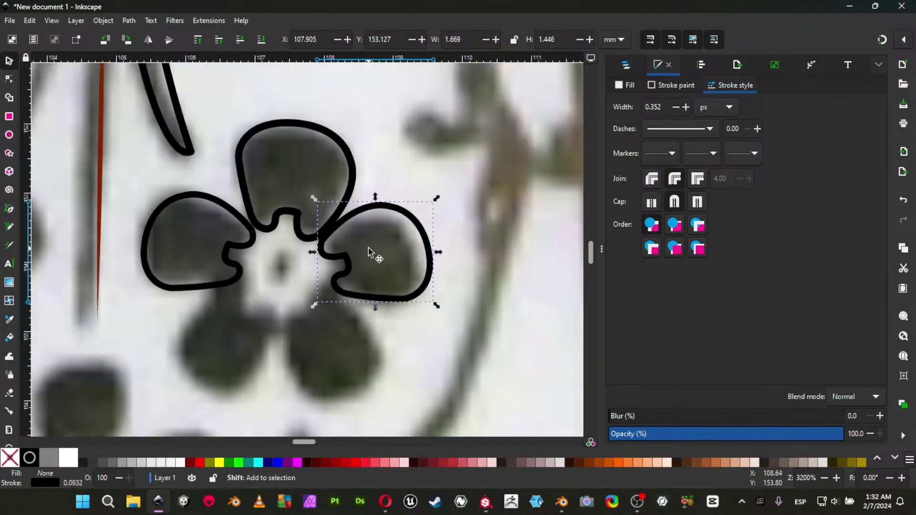
{"action": "scroll", "coordinate": [369, 251], "scroll_direction": "down", "scroll_amount": 6, "text": "ctrl"}
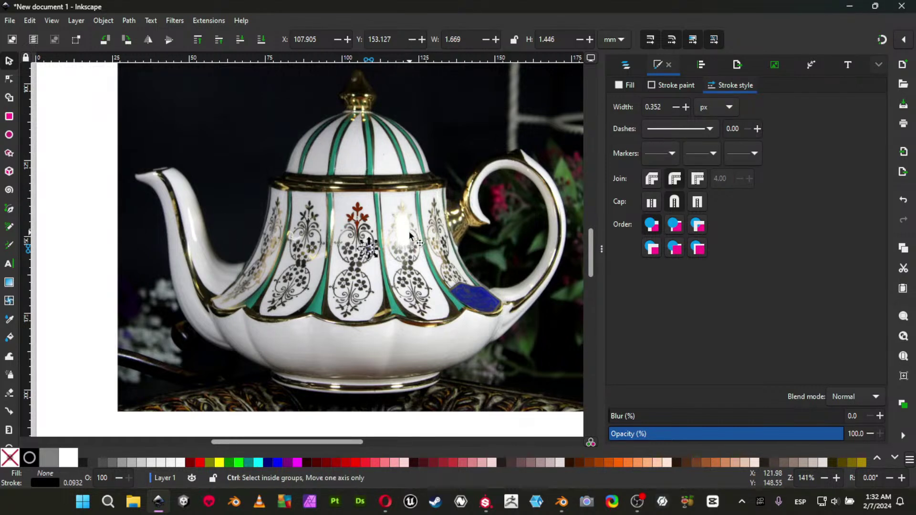
{"action": "scroll", "coordinate": [411, 233], "scroll_direction": "down", "scroll_amount": 2, "text": "ctrl"}
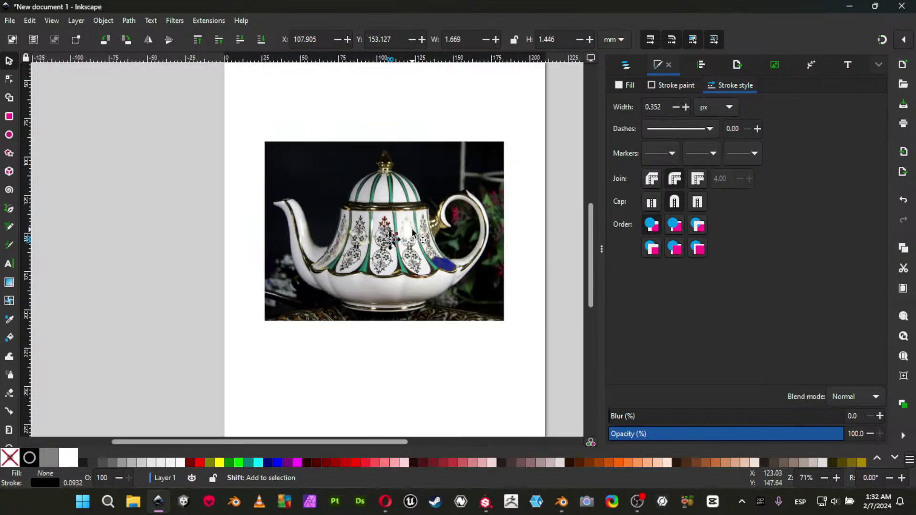
{"action": "scroll", "coordinate": [405, 241], "scroll_direction": "up", "scroll_amount": 3, "text": "ctrl"}
{"action": "scroll", "coordinate": [405, 246], "scroll_direction": "up", "scroll_amount": 5, "text": "ctrl"}
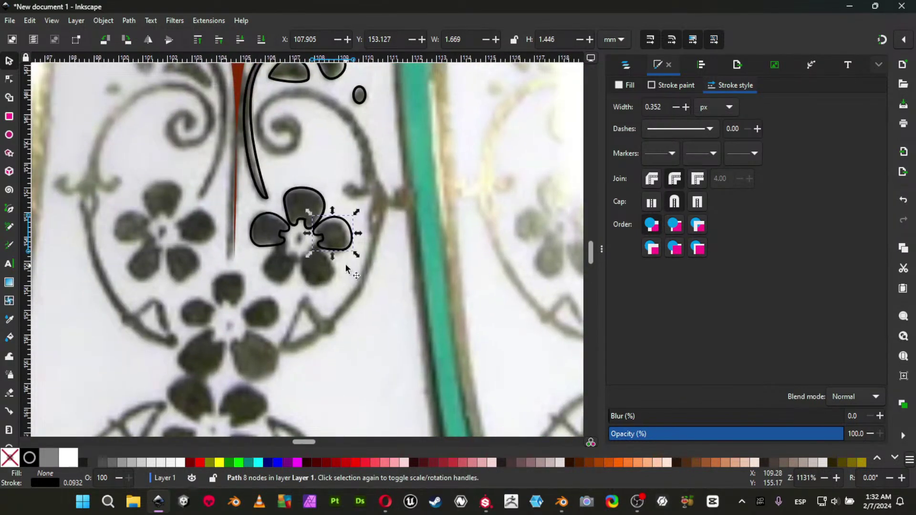
{"action": "scroll", "coordinate": [348, 277], "scroll_direction": "up", "scroll_amount": 4, "text": "ctrl"}
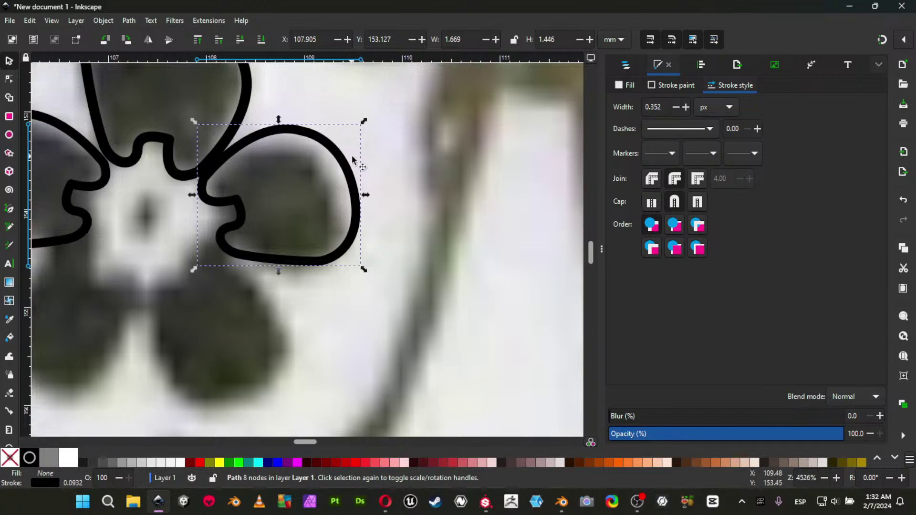
{"action": "left_click_drag", "start_coordinate": [364, 122], "coordinate": [362, 134]}
{"action": "left_click_drag", "start_coordinate": [353, 136], "coordinate": [353, 136]}
{"action": "middle_click_drag", "start_coordinate": [295, 282], "coordinate": [410, 268]}
Duplicate the right petal, rotate the copy clockwise and place it over the flower's lower-right petal.
{"action": "key", "text": "ctrl+d"}
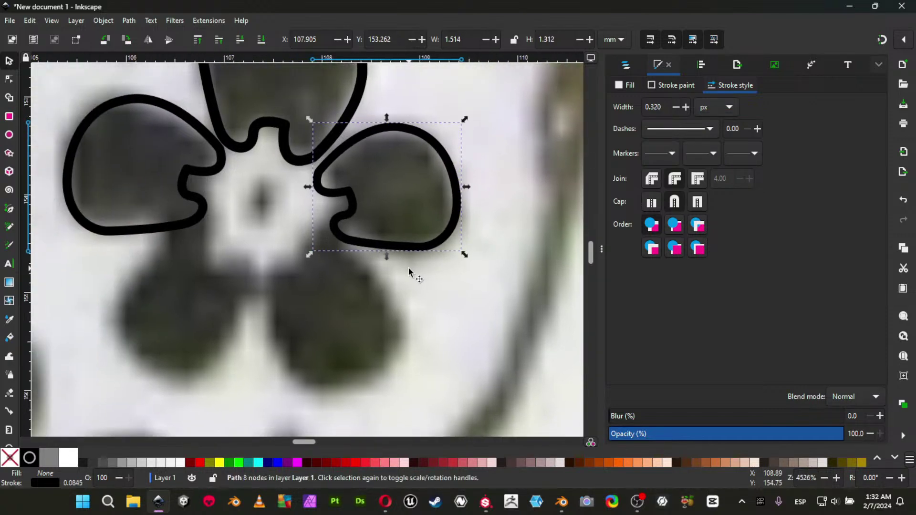
{"action": "left_click", "coordinate": [435, 145]}
{"action": "left_click_drag", "start_coordinate": [465, 119], "coordinate": [450, 233]}
{"action": "left_click_drag", "start_coordinate": [400, 259], "coordinate": [340, 389]}
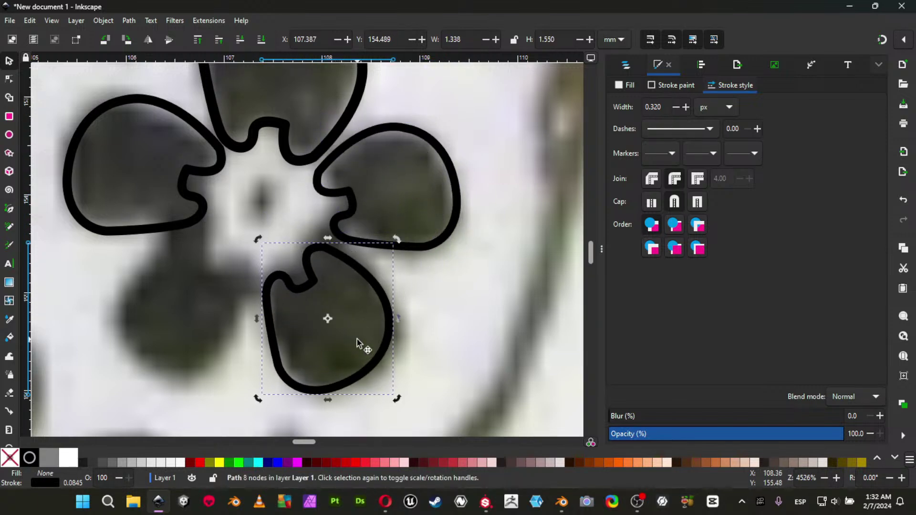
Duplicate the lower-right petal, mirror the copy horizontally and place it over the flower's lower-left petal.
{"action": "key", "text": "ctrl+d"}
{"action": "left_click", "coordinate": [147, 41]}
{"action": "left_click_drag", "start_coordinate": [306, 262], "coordinate": [160, 246]}
Draw an ellipse over the dot at the flower's centre, with radii of about 0.14 by 0.16 mm.
{"action": "left_click", "coordinate": [9, 135]}
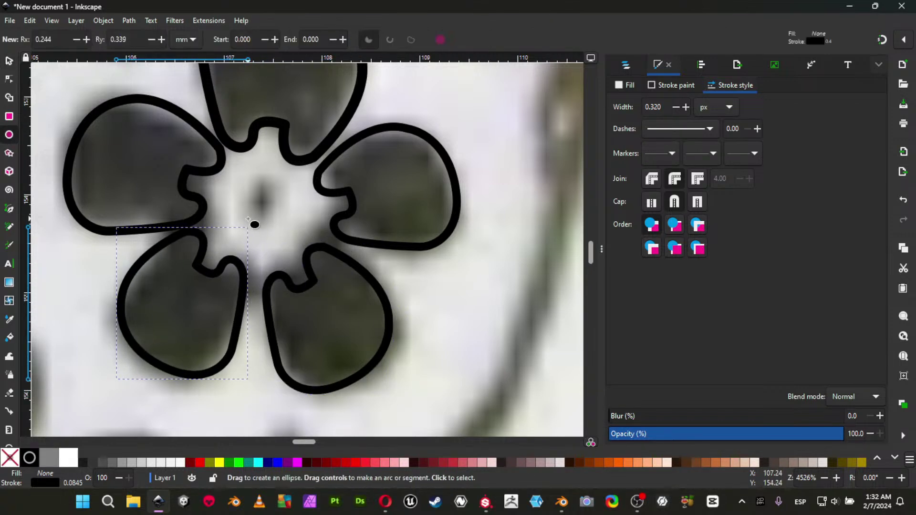
{"action": "left_click_drag", "start_coordinate": [246, 181], "coordinate": [274, 214]}
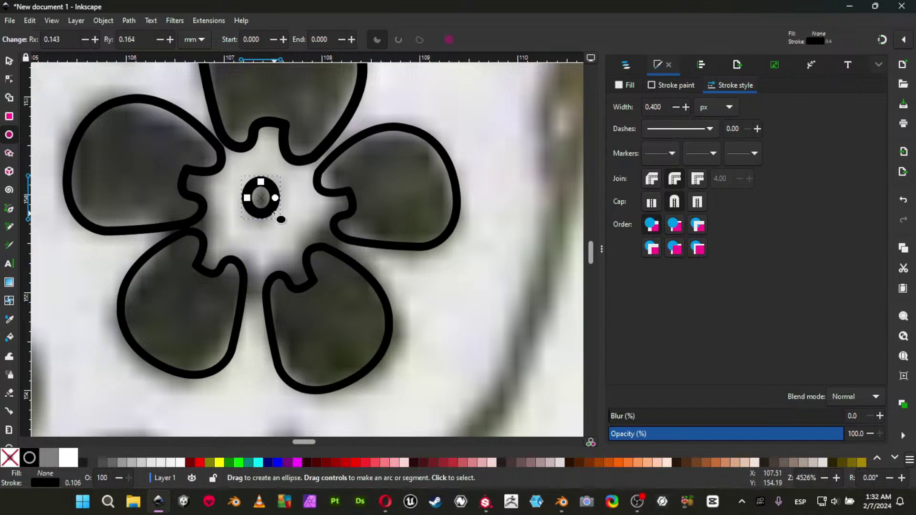
{"action": "scroll", "coordinate": [328, 266], "scroll_direction": "down", "scroll_amount": 5, "text": "ctrl"}
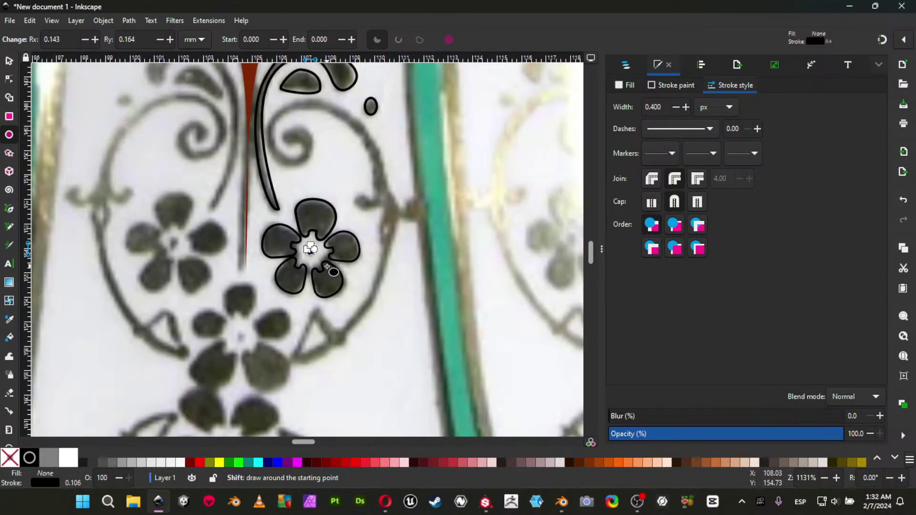
{"action": "scroll", "coordinate": [344, 221], "scroll_direction": "up", "scroll_amount": 1, "text": "ctrl"}
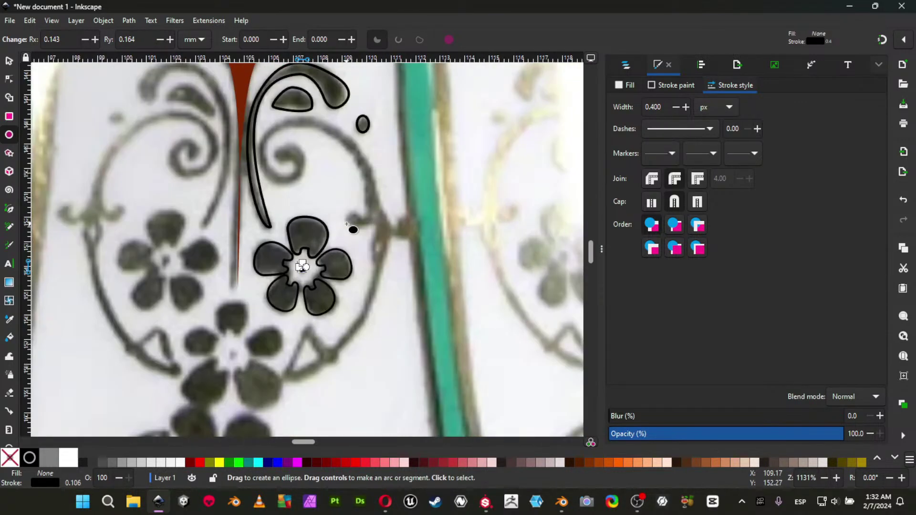
Select the flower's five petals together with the centre ellipse and group them.
{"action": "key", "text": "s"}
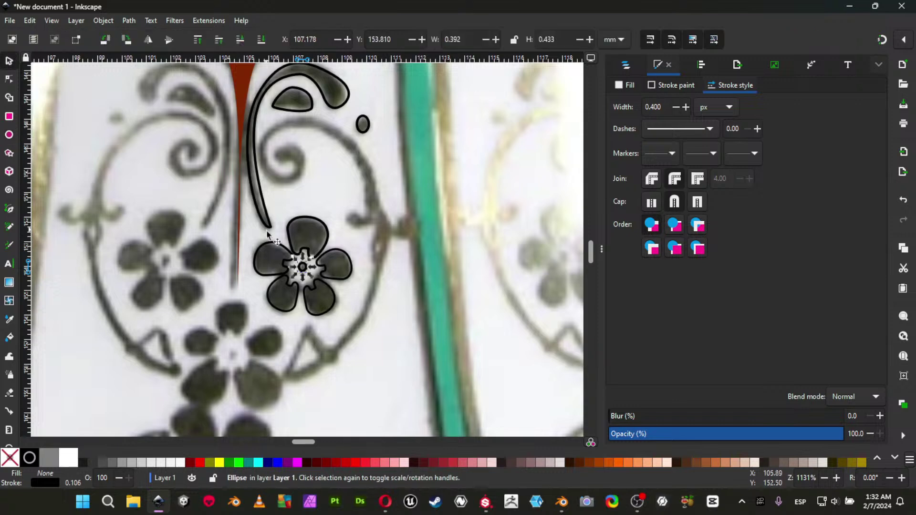
{"action": "scroll", "coordinate": [280, 255], "scroll_direction": "up", "scroll_amount": 2, "text": "ctrl"}
{"action": "left_click", "coordinate": [300, 253], "text": "shift"}
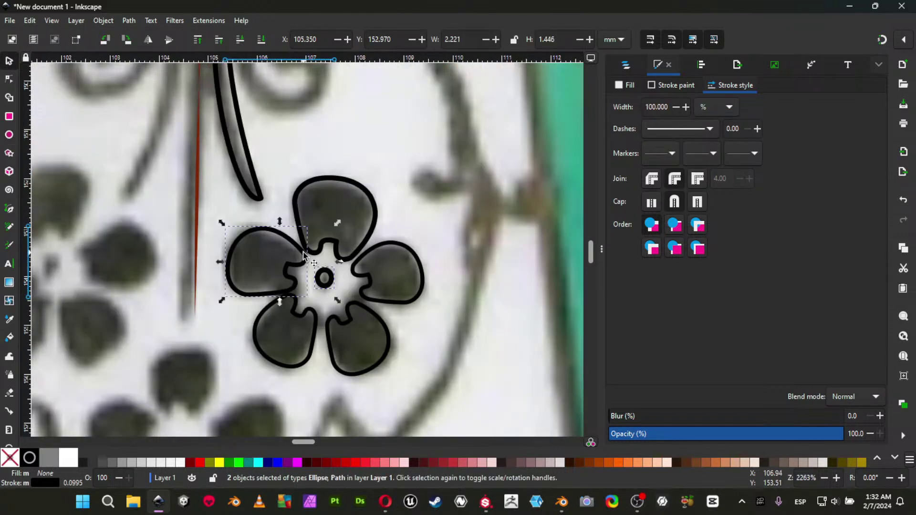
{"action": "left_click", "coordinate": [340, 258], "text": "shift"}
{"action": "left_click", "coordinate": [356, 270], "text": "shift"}
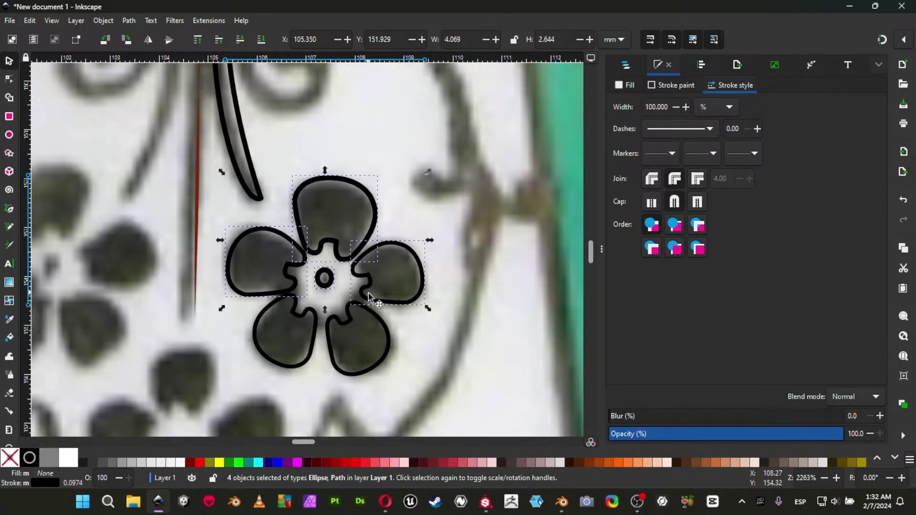
{"action": "left_click", "coordinate": [367, 311], "text": "shift"}
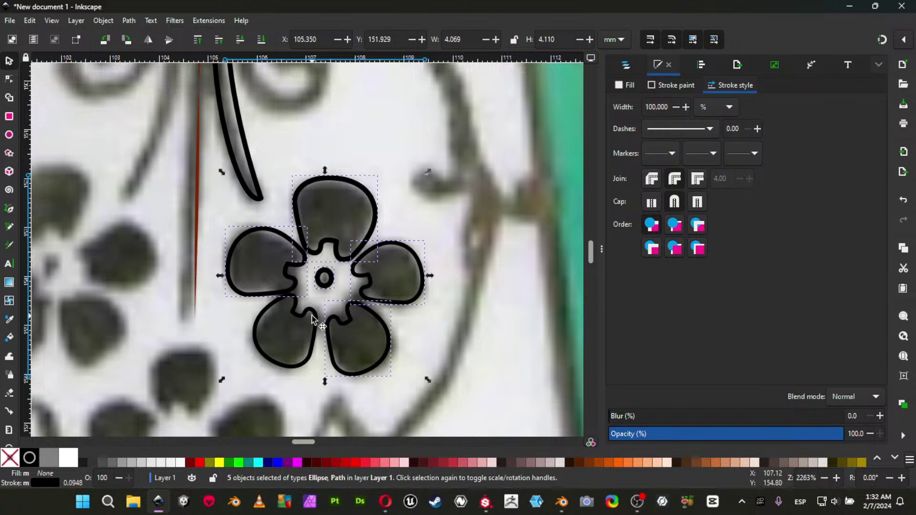
{"action": "key", "text": "ctrl"}
{"action": "key", "text": "ctrl+g"}
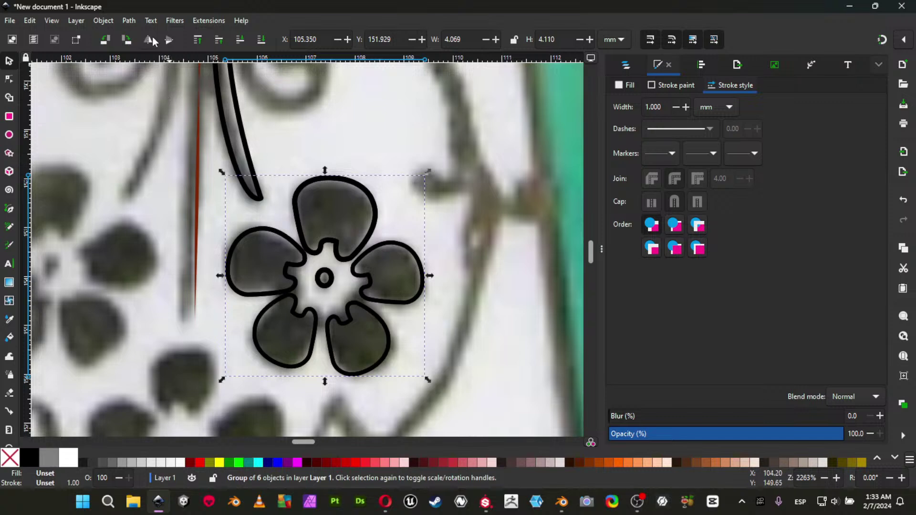
Duplicate the flower group, rotate the copy about 180 degrees and place it over the lower central flower.
{"action": "left_click", "coordinate": [377, 221]}
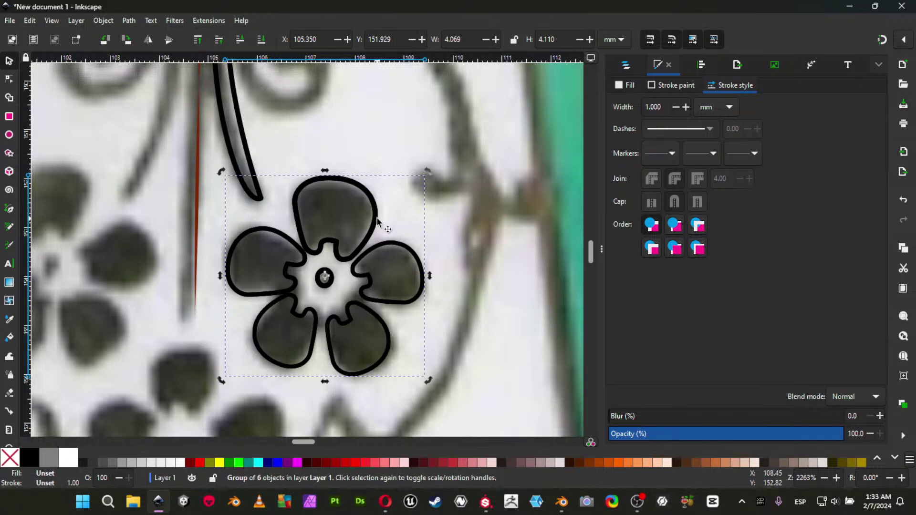
{"action": "left_click_drag", "start_coordinate": [429, 173], "coordinate": [255, 347]}
{"action": "middle_click_drag", "start_coordinate": [325, 377], "coordinate": [434, 204]}
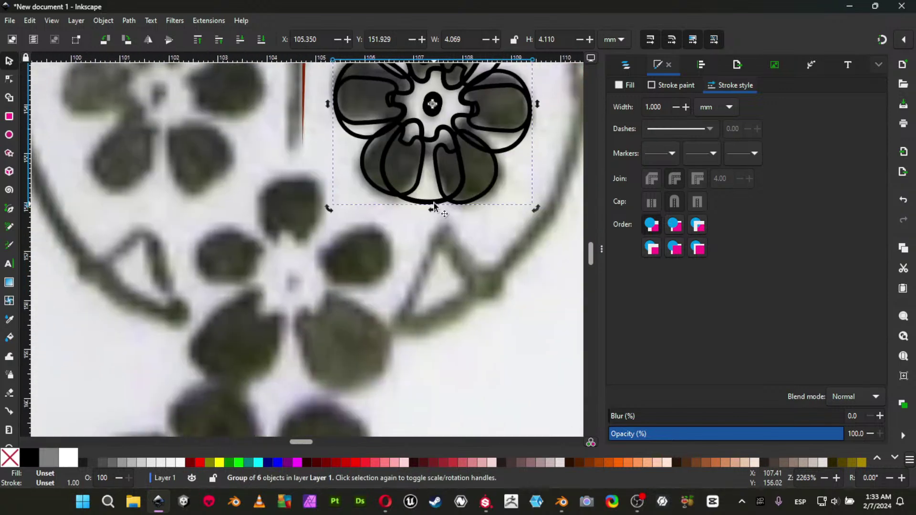
{"action": "left_click_drag", "start_coordinate": [456, 191], "coordinate": [322, 366]}
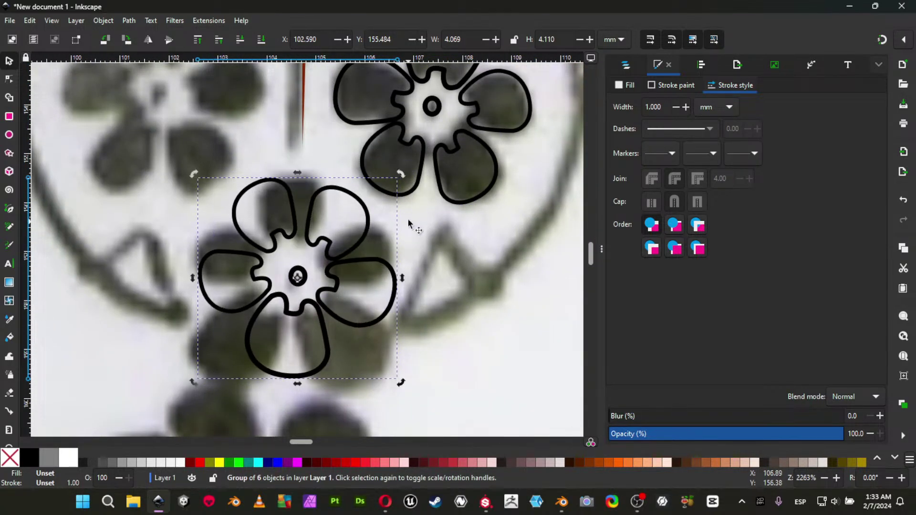
Rotate the flower copy further clockwise, shift it onto the traced flower's centre and resize it to about 4.17 by 3.90 mm.
{"action": "left_click_drag", "start_coordinate": [400, 176], "coordinate": [413, 261]}
{"action": "left_click_drag", "start_coordinate": [300, 284], "coordinate": [291, 298]}
{"action": "left_click_drag", "start_coordinate": [197, 287], "coordinate": [178, 298]}
{"action": "left_click_drag", "start_coordinate": [288, 313], "coordinate": [293, 316]}
{"action": "left_click", "coordinate": [361, 341]}
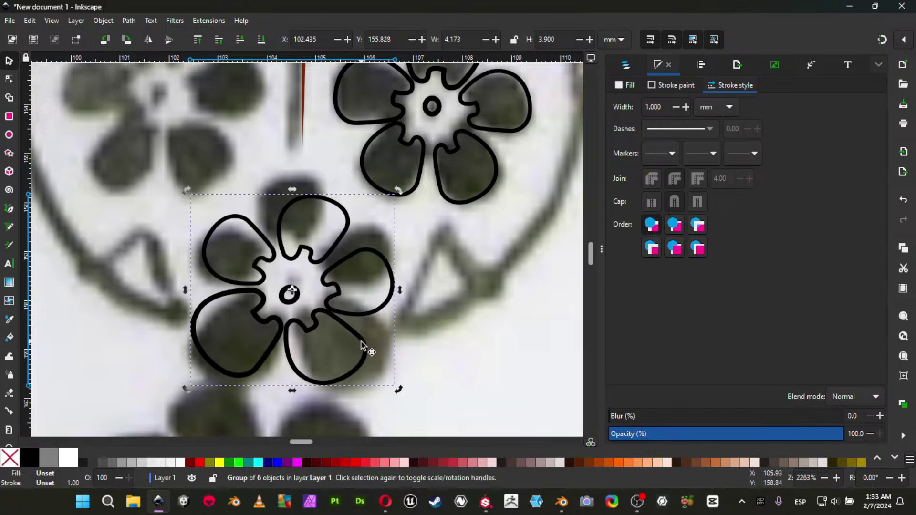
{"action": "left_click", "coordinate": [369, 340]}
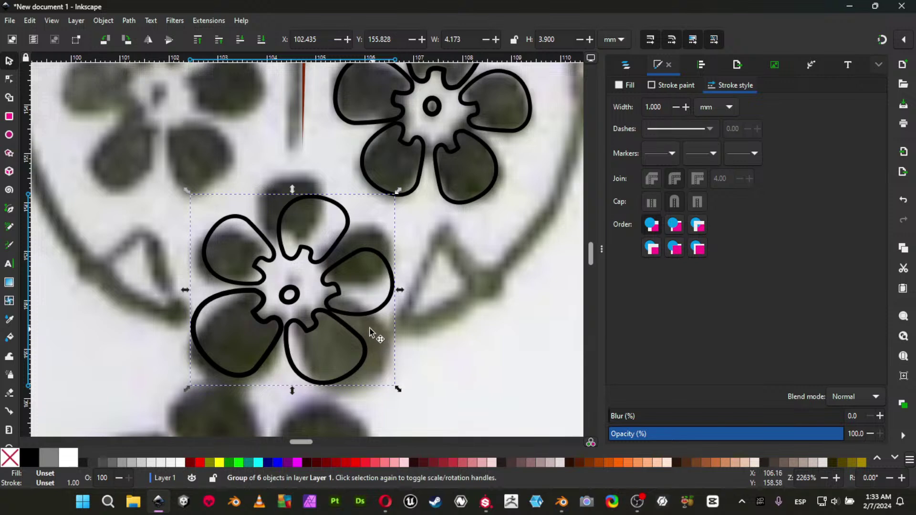
Rotate the flower copy slightly counter-clockwise to line up its petals and widen it to about 4.10 mm.
{"action": "left_click", "coordinate": [360, 335]}
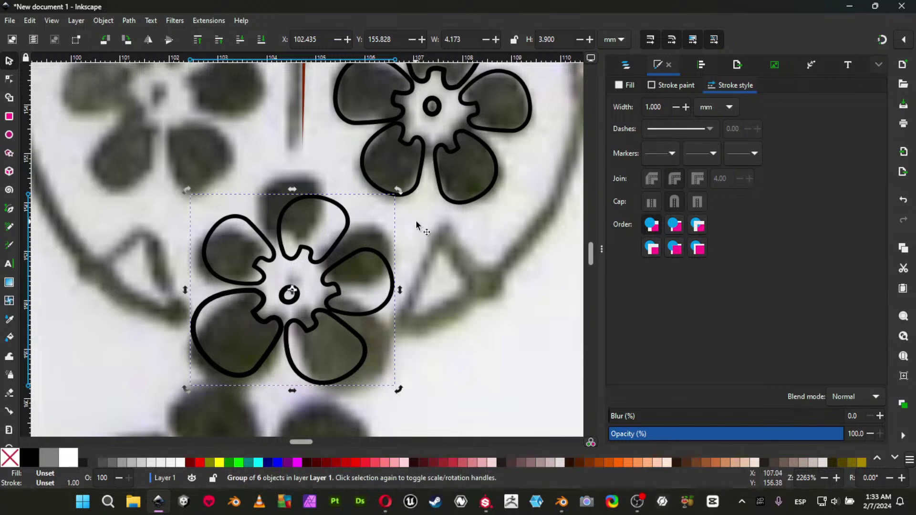
{"action": "left_click_drag", "start_coordinate": [399, 190], "coordinate": [400, 153]}
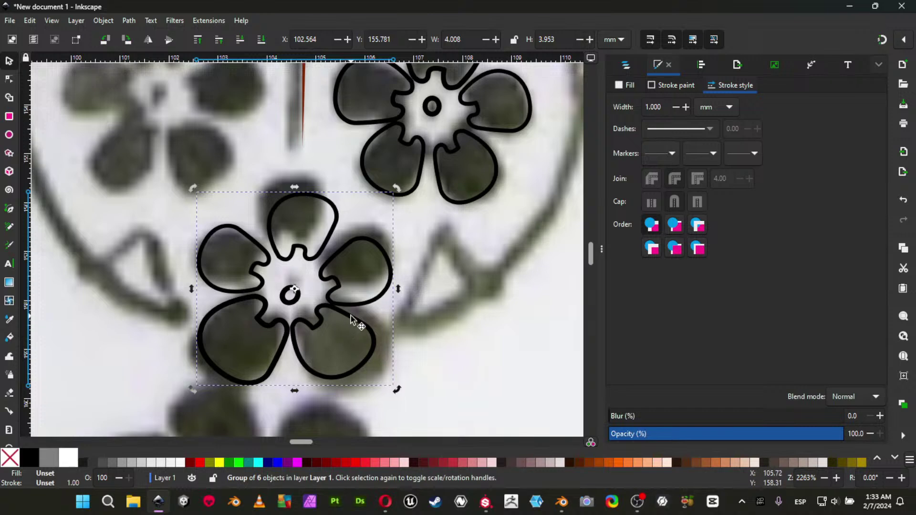
{"action": "left_click", "coordinate": [382, 293]}
{"action": "left_click_drag", "start_coordinate": [399, 290], "coordinate": [404, 288]}
Start a Bezier path at the inner tip of the scroll right of the stem and trace the top of its curl.
{"action": "middle_click_drag", "start_coordinate": [446, 165], "coordinate": [400, 270]}
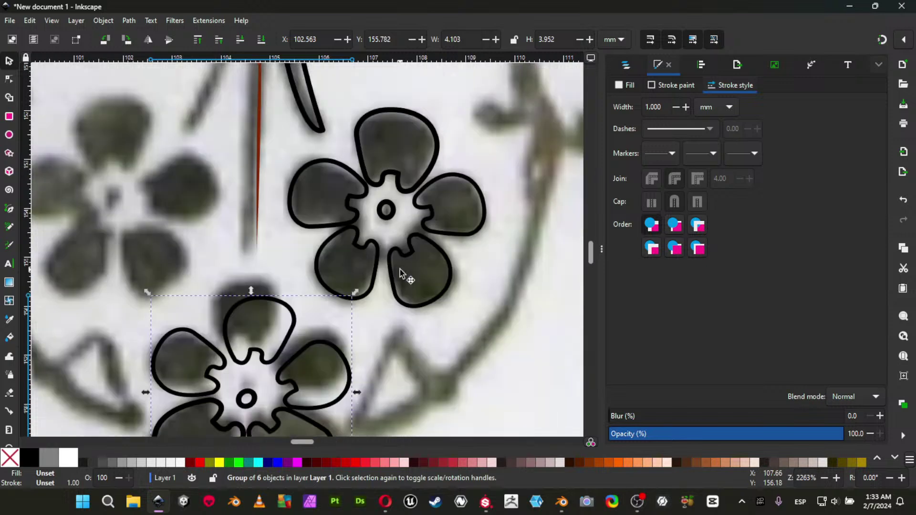
{"action": "scroll", "coordinate": [400, 279], "scroll_direction": "down", "scroll_amount": 2, "text": "ctrl"}
{"action": "middle_click_drag", "start_coordinate": [405, 236], "coordinate": [356, 292]}
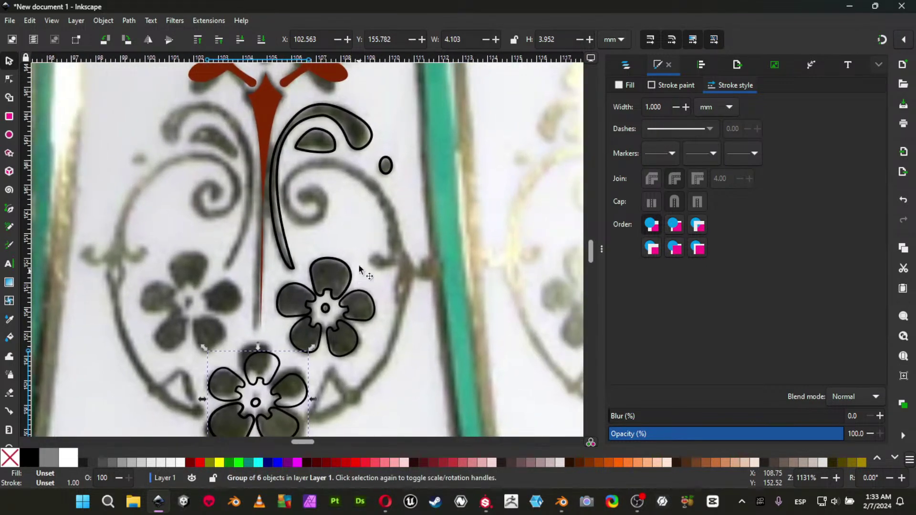
{"action": "scroll", "coordinate": [351, 236], "scroll_direction": "up", "scroll_amount": 2, "text": "ctrl"}
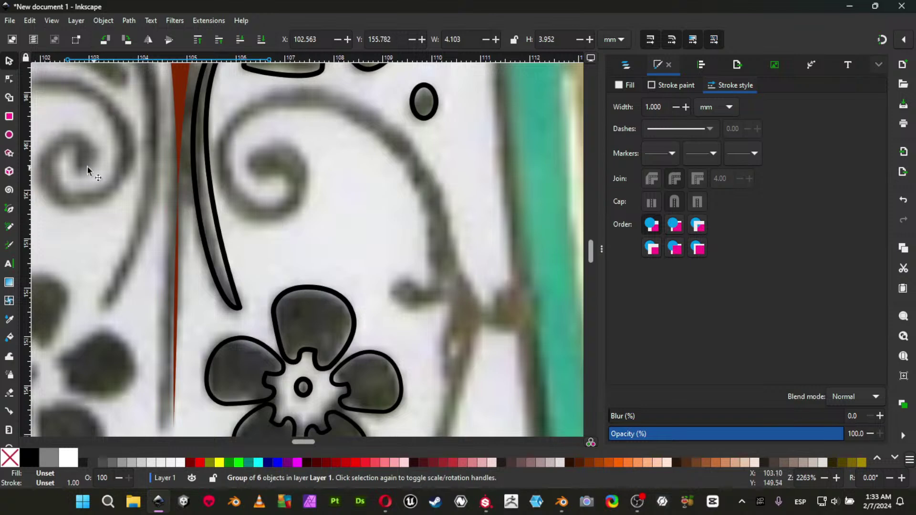
{"action": "left_click", "coordinate": [10, 210]}
{"action": "middle_click_drag", "start_coordinate": [323, 195], "coordinate": [321, 260]}
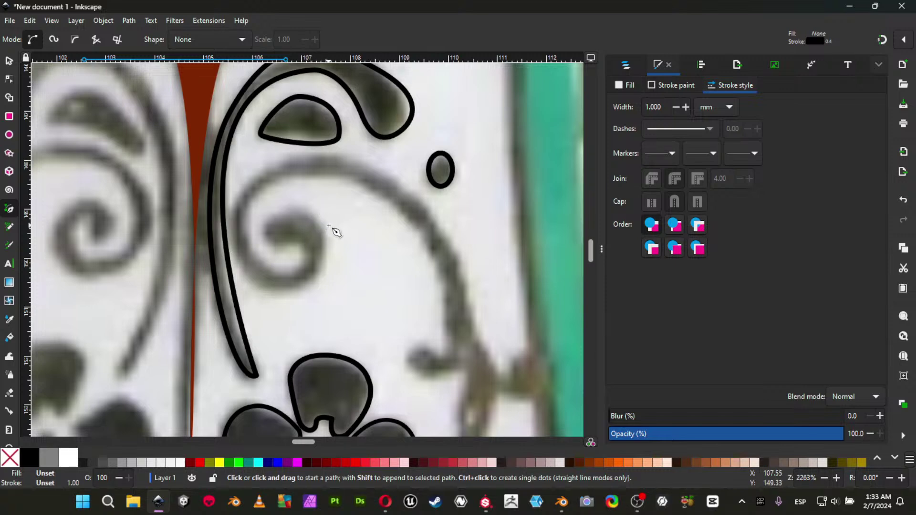
{"action": "middle_click_drag", "start_coordinate": [365, 339], "coordinate": [335, 256]}
{"action": "middle_click_drag", "start_coordinate": [290, 210], "coordinate": [312, 263]}
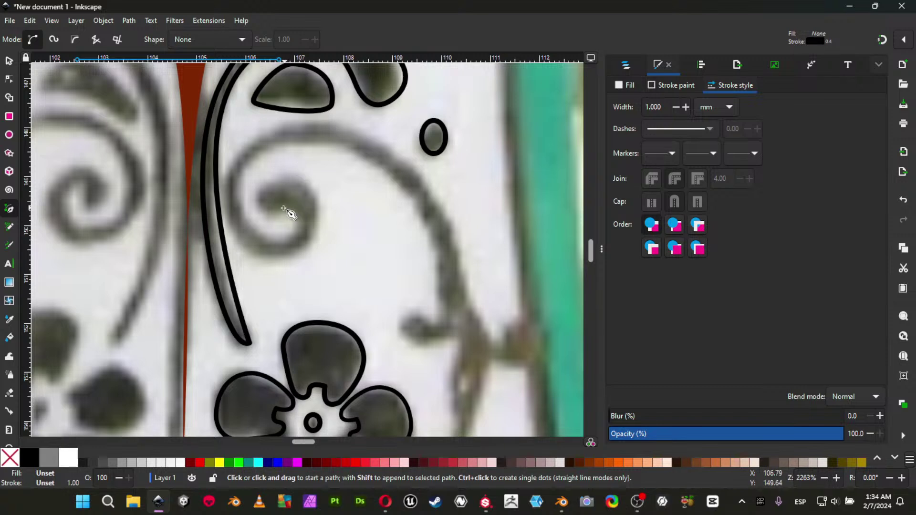
{"action": "left_click", "coordinate": [256, 197]}
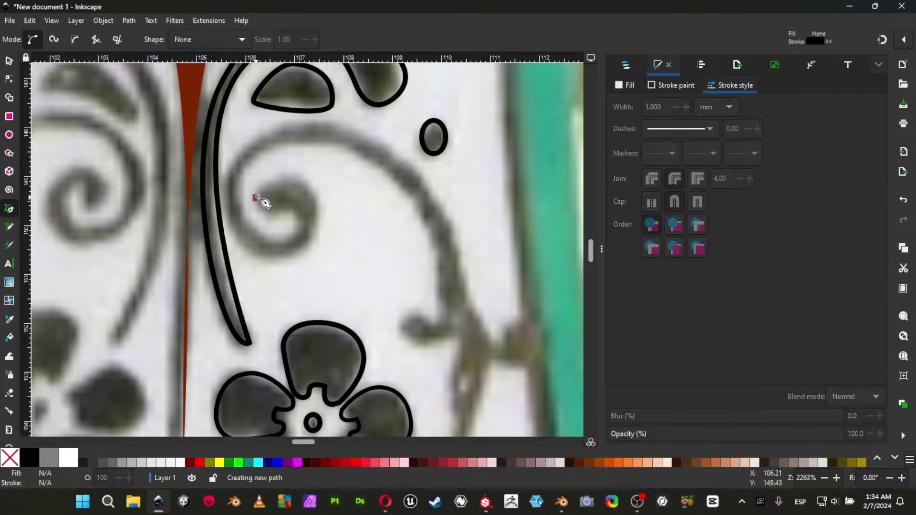
{"action": "left_click_drag", "start_coordinate": [297, 177], "coordinate": [338, 182]}
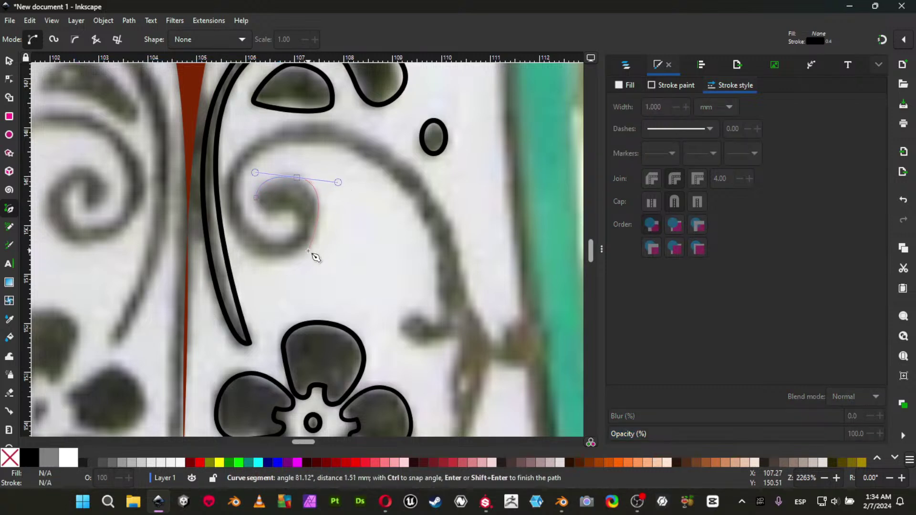
{"action": "key", "text": "Return"}
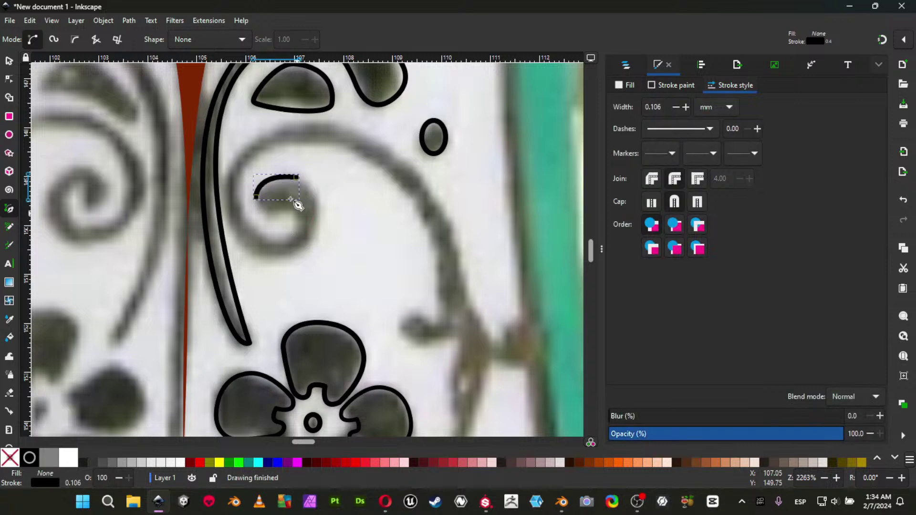
Continue the path around the outer edge of the curl, passing its underside and reaching the scroll's left side.
{"action": "left_click", "coordinate": [297, 177]}
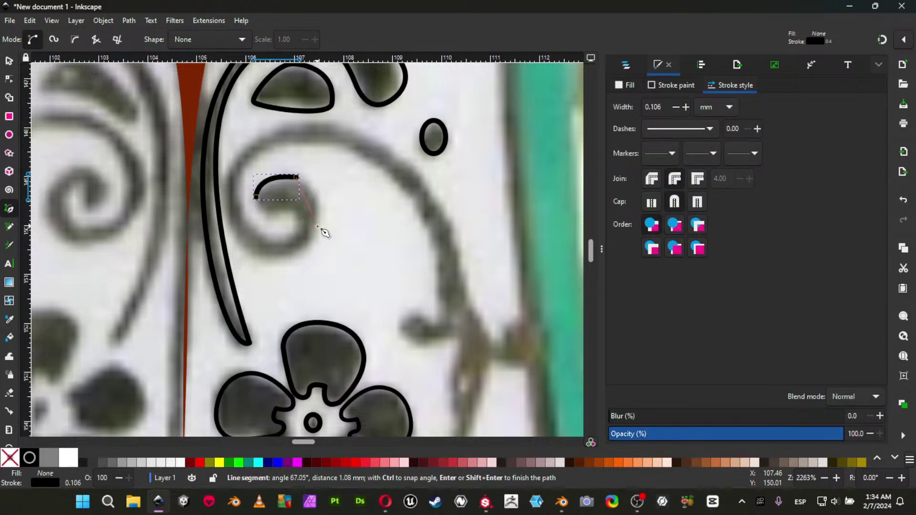
{"action": "left_click_drag", "start_coordinate": [321, 223], "coordinate": [322, 258]}
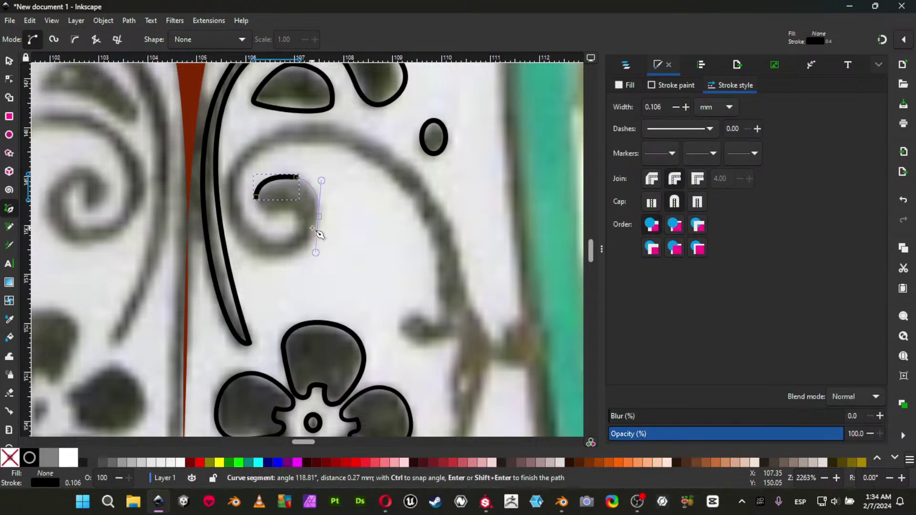
{"action": "left_click", "coordinate": [292, 258]}
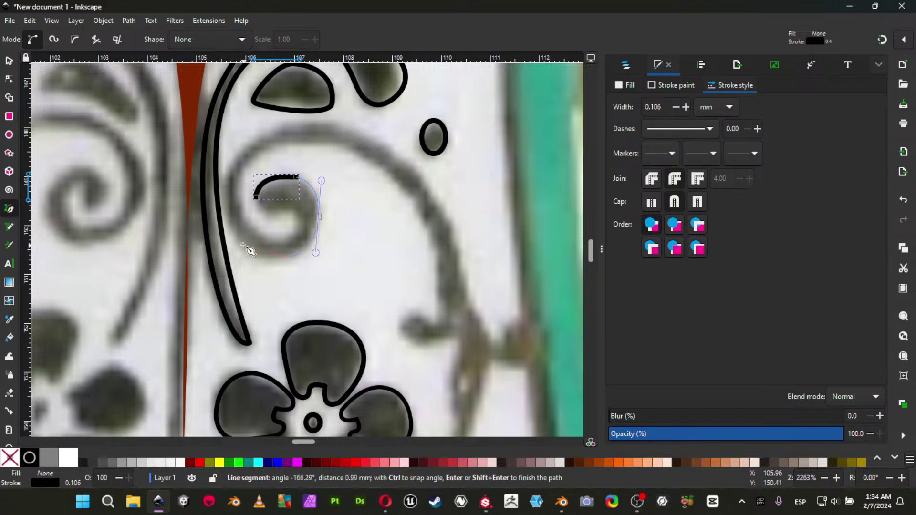
{"action": "left_click_drag", "start_coordinate": [226, 205], "coordinate": [213, 134]}
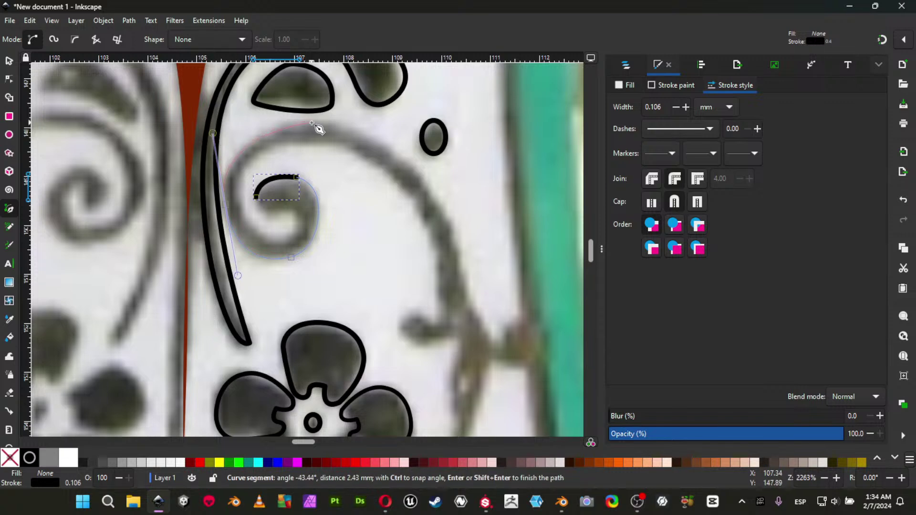
Extend the outline over the top of the scroll and down its outer edge to just above the side bud.
{"action": "left_click_drag", "start_coordinate": [314, 123], "coordinate": [335, 121]}
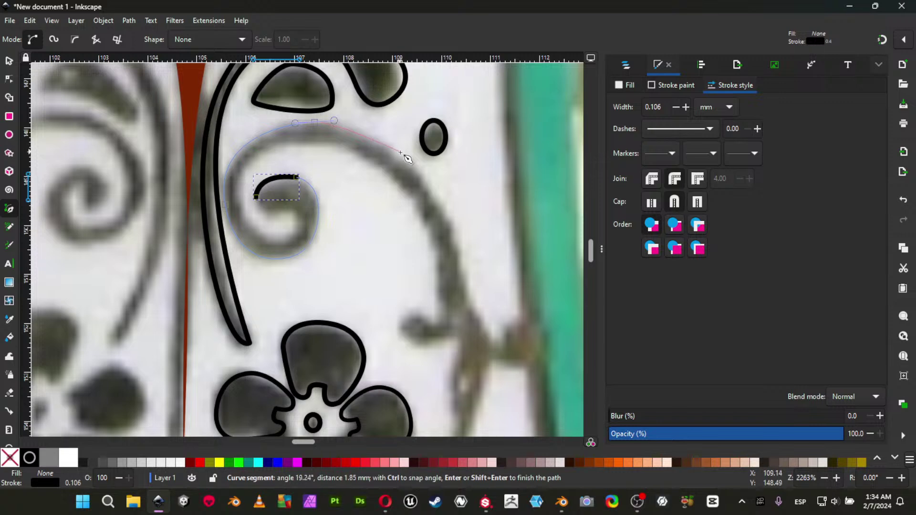
{"action": "left_click_drag", "start_coordinate": [468, 296], "coordinate": [480, 438]}
{"action": "middle_click_drag", "start_coordinate": [467, 309], "coordinate": [404, 238]}
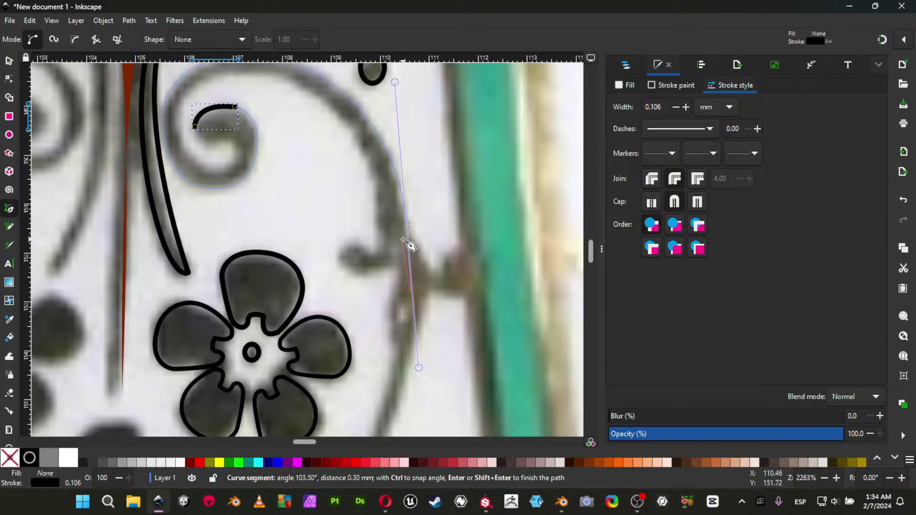
{"action": "key", "text": "Return"}
Continue the outline into the notch and around the rounded side bud beside the green band.
{"action": "left_click", "coordinate": [407, 226]}
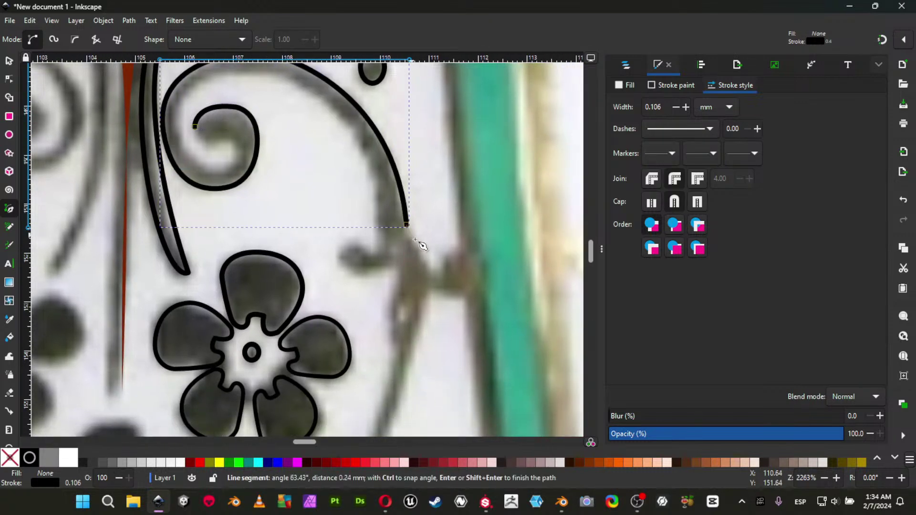
{"action": "left_click_drag", "start_coordinate": [429, 275], "coordinate": [426, 290]}
{"action": "key", "text": "Return"}
{"action": "left_click", "coordinate": [429, 274]}
{"action": "left_click_drag", "start_coordinate": [444, 267], "coordinate": [425, 312]}
Trace the outer edge of the long arc from the side bud down to the round knot near its lower end.
{"action": "middle_click_drag", "start_coordinate": [406, 394], "coordinate": [446, 222]}
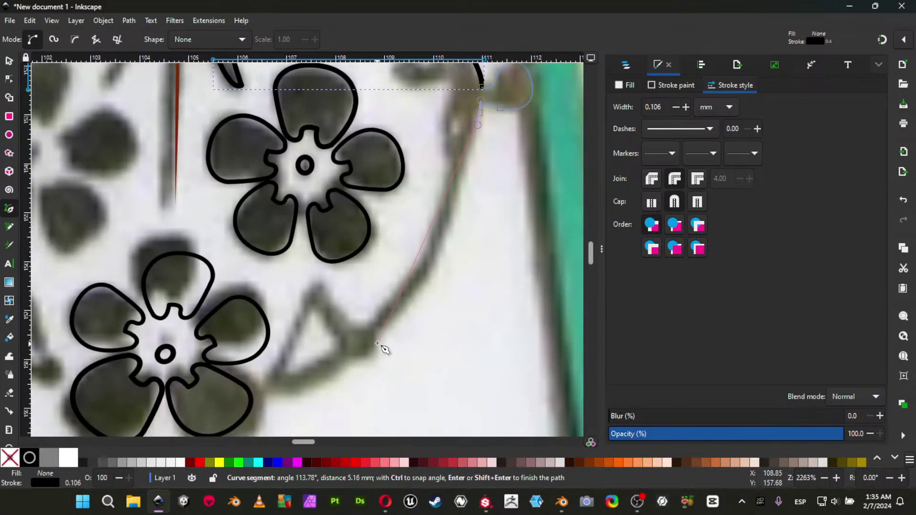
{"action": "mouse_move", "coordinate": [376, 335]}
{"action": "left_mouse_down"}
{"action": "mouse_move", "coordinate": [279, 420]}
{"action": "mouse_move", "coordinate": [298, 394]}
{"action": "left_mouse_up"}
{"action": "key", "text": "Return"}
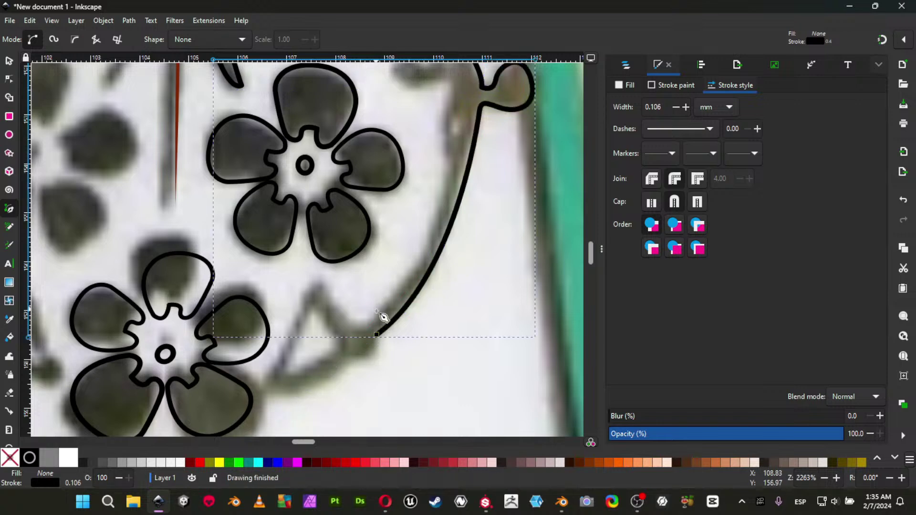
Continue the outline around the underside of the knot and along the arc's lower edge to its pointed tip.
{"action": "left_click", "coordinate": [377, 335]}
{"action": "mouse_move", "coordinate": [343, 359]}
{"action": "left_mouse_down"}
{"action": "mouse_move", "coordinate": [314, 353]}
{"action": "mouse_move", "coordinate": [348, 360]}
{"action": "mouse_move", "coordinate": [276, 389]}
{"action": "mouse_move", "coordinate": [213, 388]}
{"action": "left_mouse_up"}
{"action": "key", "text": "Return"}
{"action": "key", "text": "Return"}
Draw a straight edge from the arc's tip up to the triangle's peak and round off the peak.
{"action": "left_click", "coordinate": [265, 392]}
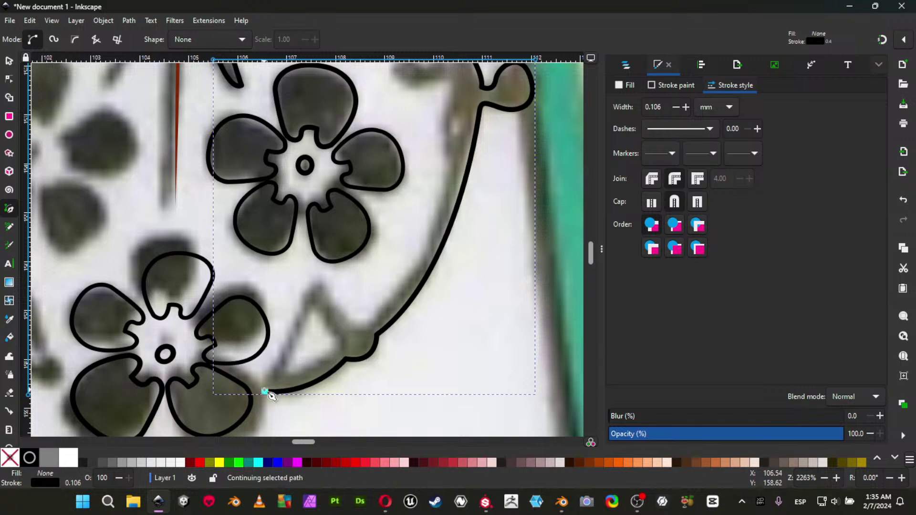
{"action": "left_click", "coordinate": [311, 283]}
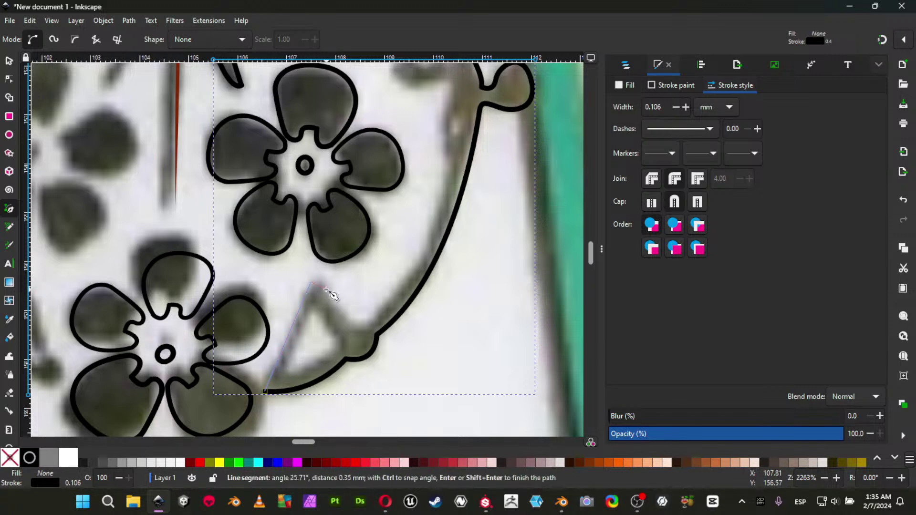
{"action": "left_click_drag", "start_coordinate": [326, 289], "coordinate": [338, 307]}
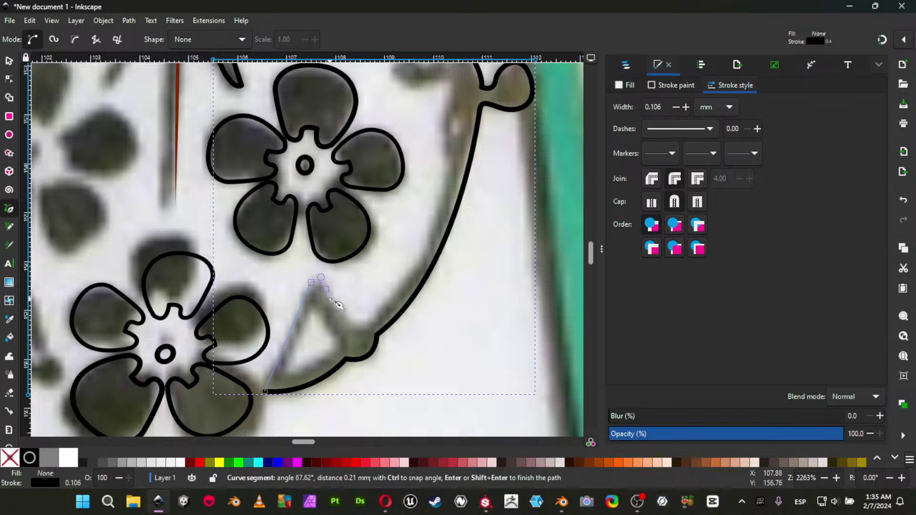
{"action": "key", "text": "Return"}
Continue the outline down the triangle's right side and over the top of the knot to the arc's inner edge.
{"action": "left_click", "coordinate": [326, 289]}
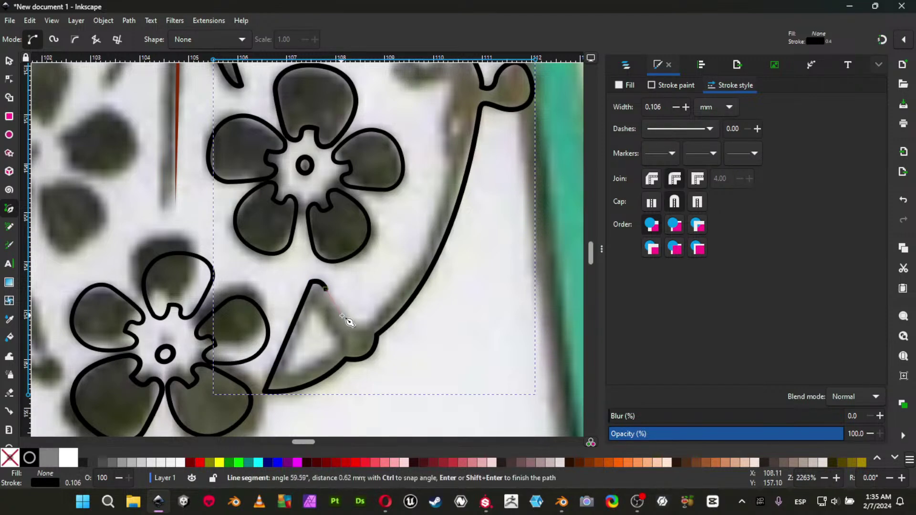
{"action": "left_click", "coordinate": [349, 324]}
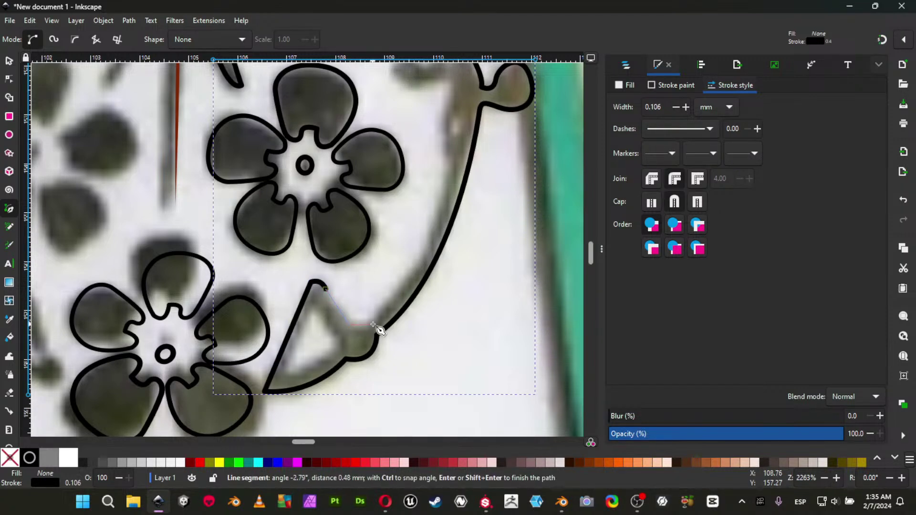
{"action": "left_click_drag", "start_coordinate": [372, 325], "coordinate": [382, 329]}
{"action": "key", "text": "Return"}
Trace the arc's inner edge from the round knot up to the base of the bulge below the side buds.
{"action": "left_click", "coordinate": [372, 324]}
{"action": "middle_click_drag", "start_coordinate": [429, 205], "coordinate": [416, 238]}
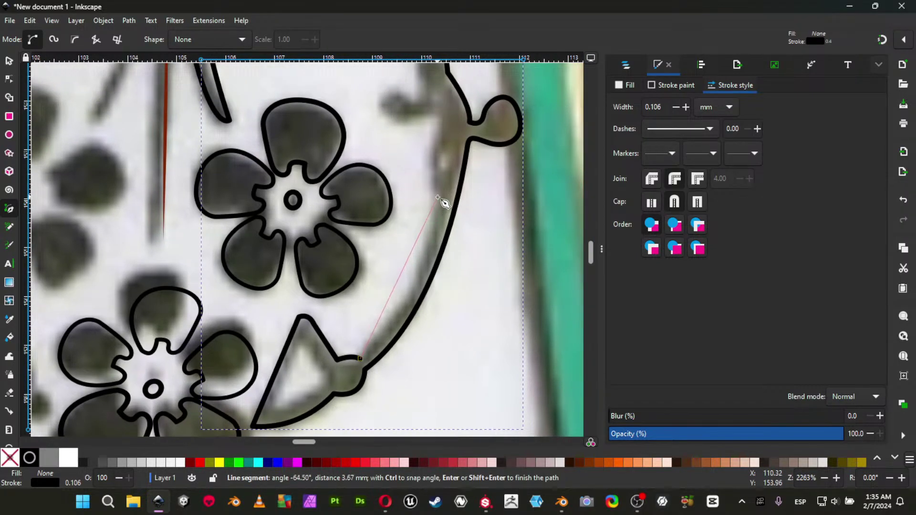
{"action": "mouse_move", "coordinate": [444, 196]}
{"action": "left_mouse_down"}
{"action": "mouse_move", "coordinate": [462, 87]}
{"action": "mouse_move", "coordinate": [455, 78]}
{"action": "left_mouse_up"}
{"action": "key", "text": "Return"}
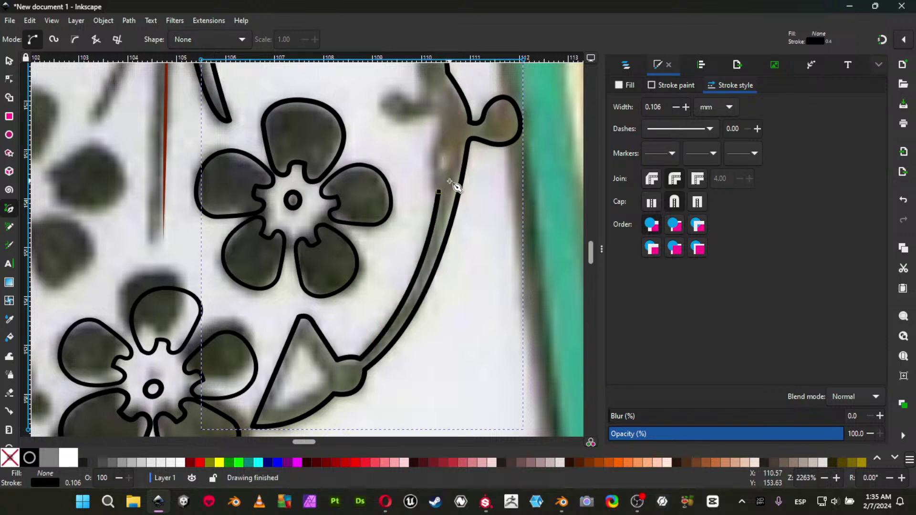
Continue the outline around the inner side of the bulge and curve it into the underside of the inner bud.
{"action": "left_click", "coordinate": [439, 192]}
{"action": "left_click_drag", "start_coordinate": [440, 135], "coordinate": [459, 113]}
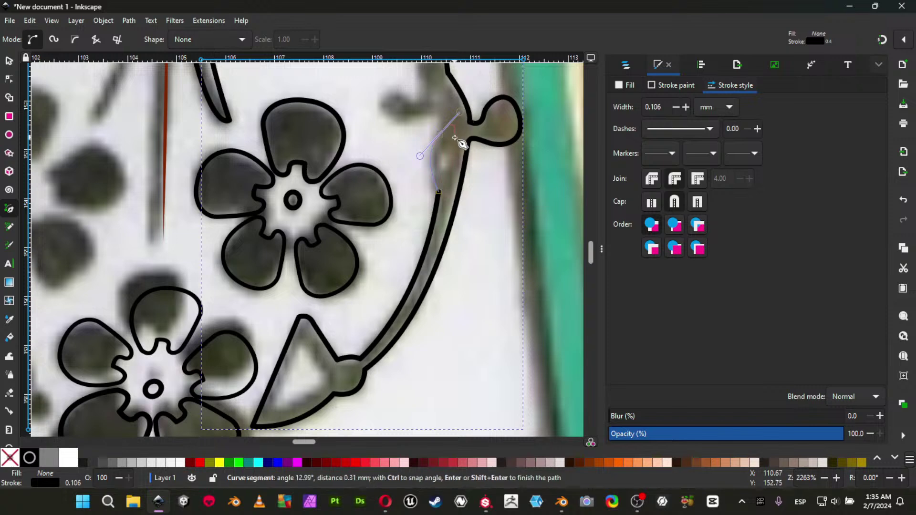
{"action": "key", "text": "Return"}
{"action": "left_click", "coordinate": [440, 135]}
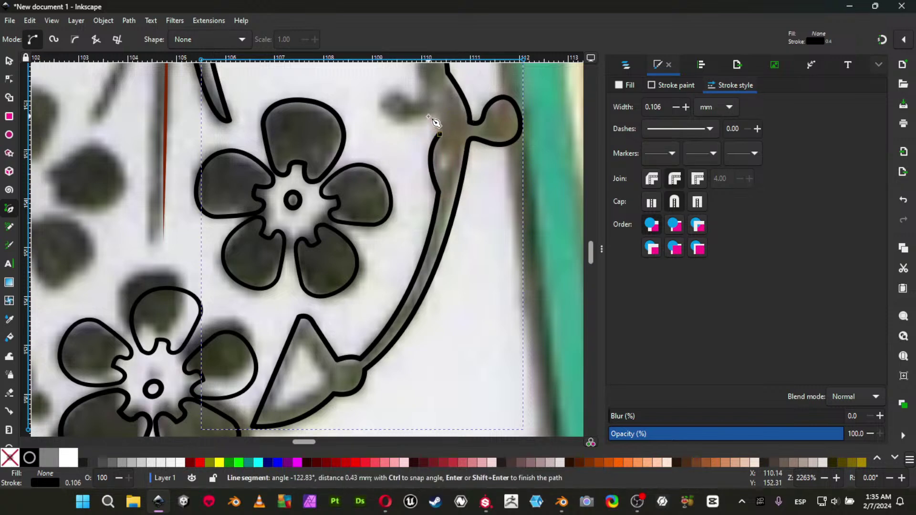
{"action": "left_click_drag", "start_coordinate": [427, 115], "coordinate": [411, 123]}
{"action": "key", "text": "Return"}
Trace around the rounded inner bud and bring the outline back up to the arc's inner edge.
{"action": "scroll", "coordinate": [428, 162], "scroll_direction": "up", "scroll_amount": 6}
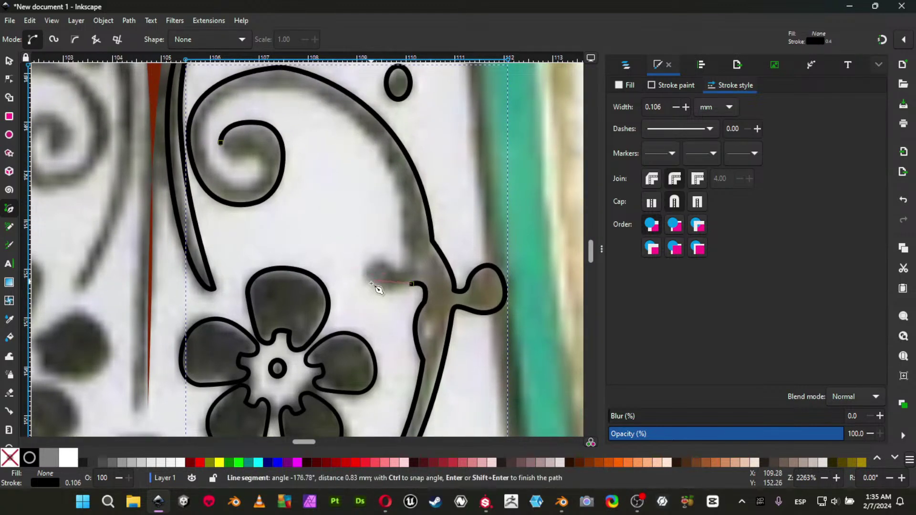
{"action": "left_click_drag", "start_coordinate": [363, 276], "coordinate": [355, 242]}
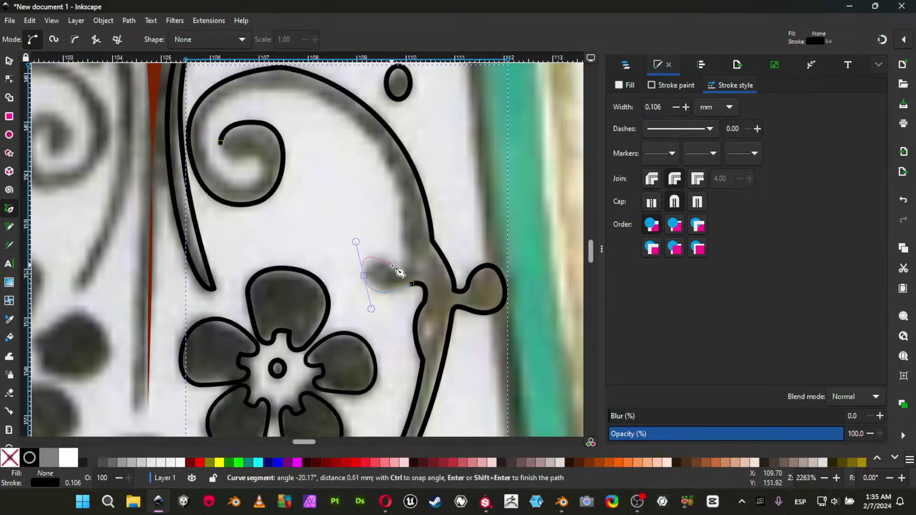
{"action": "left_click_drag", "start_coordinate": [397, 266], "coordinate": [398, 278]}
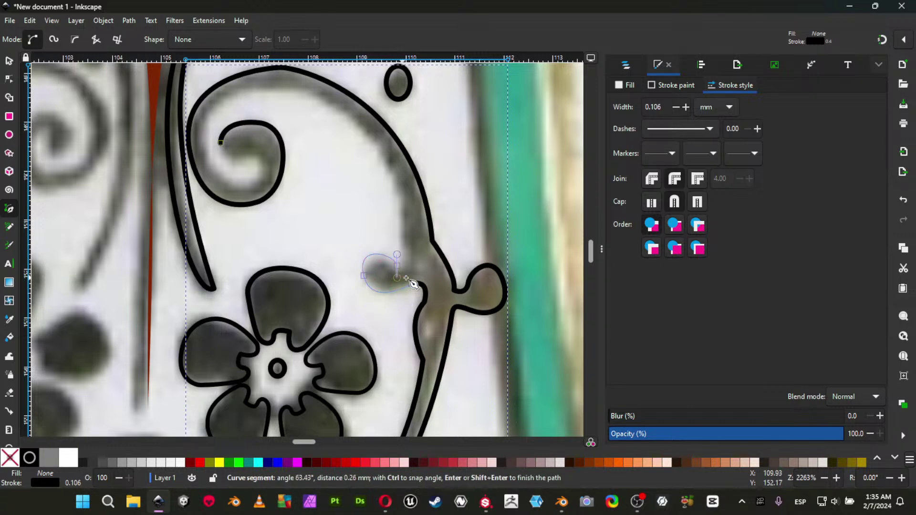
{"action": "left_click_drag", "start_coordinate": [406, 246], "coordinate": [406, 225]}
{"action": "key", "text": "Return"}
Trace the arc's inner edge over its crown and down into the start of the spiral.
{"action": "left_click", "coordinate": [407, 247]}
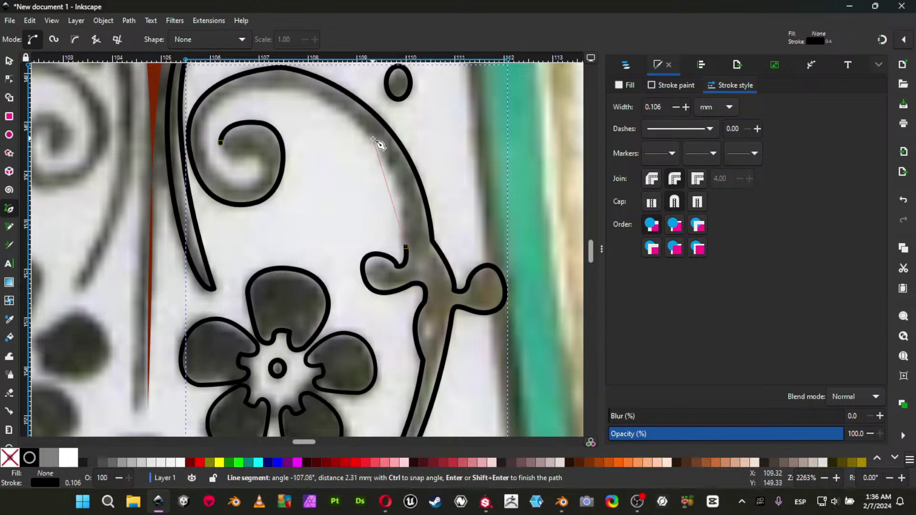
{"action": "left_click_drag", "start_coordinate": [285, 89], "coordinate": [185, 66]}
{"action": "key", "text": "Return"}
{"action": "left_click", "coordinate": [285, 88]}
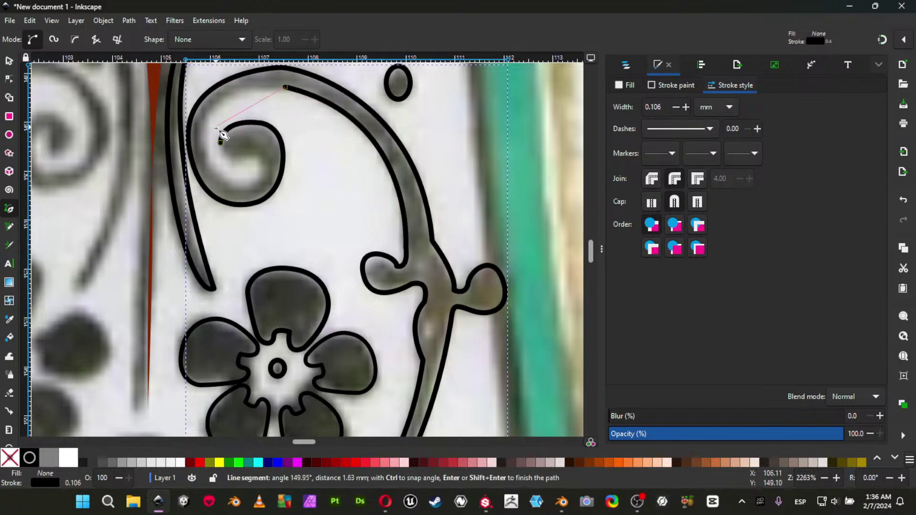
{"action": "left_click_drag", "start_coordinate": [203, 145], "coordinate": [204, 218]}
{"action": "key", "text": "Return"}
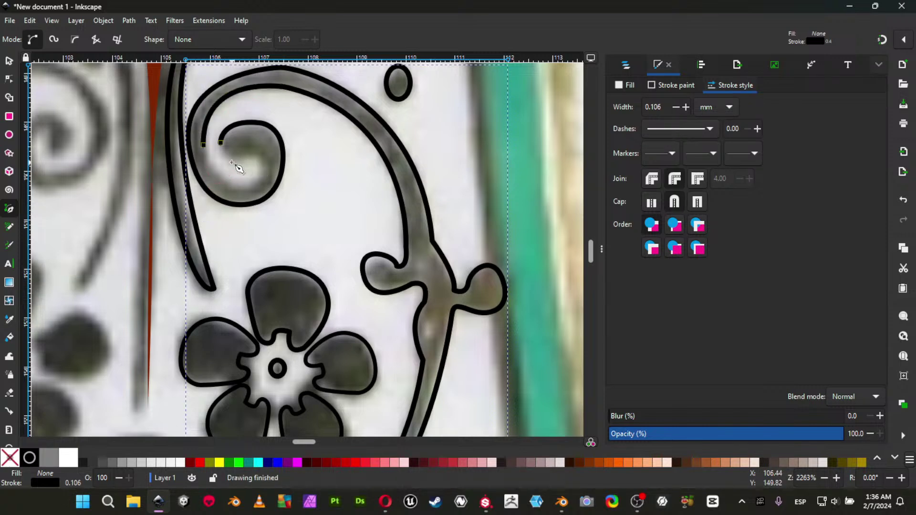
Trace the inside of the spiral around its curled end and close the path at its starting node.
{"action": "left_click", "coordinate": [204, 147]}
{"action": "left_click_drag", "start_coordinate": [244, 185], "coordinate": [281, 191]}
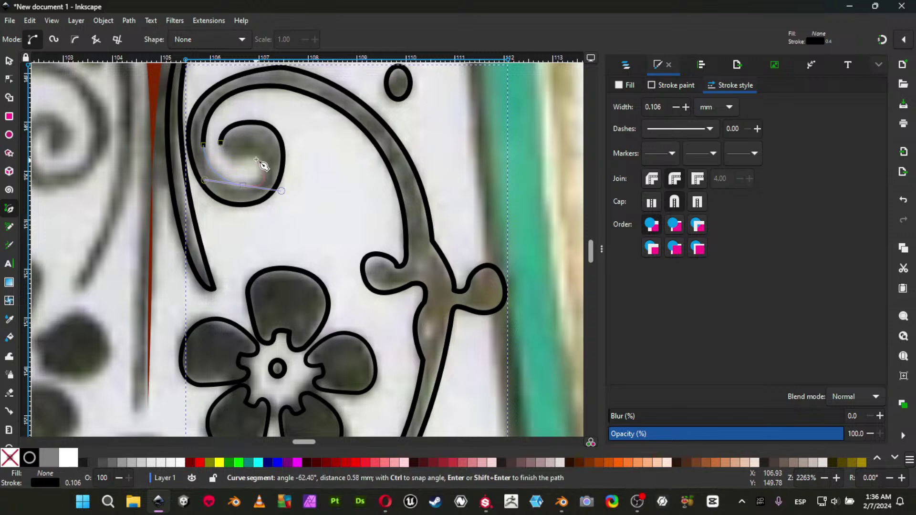
{"action": "left_click_drag", "start_coordinate": [240, 158], "coordinate": [214, 170]}
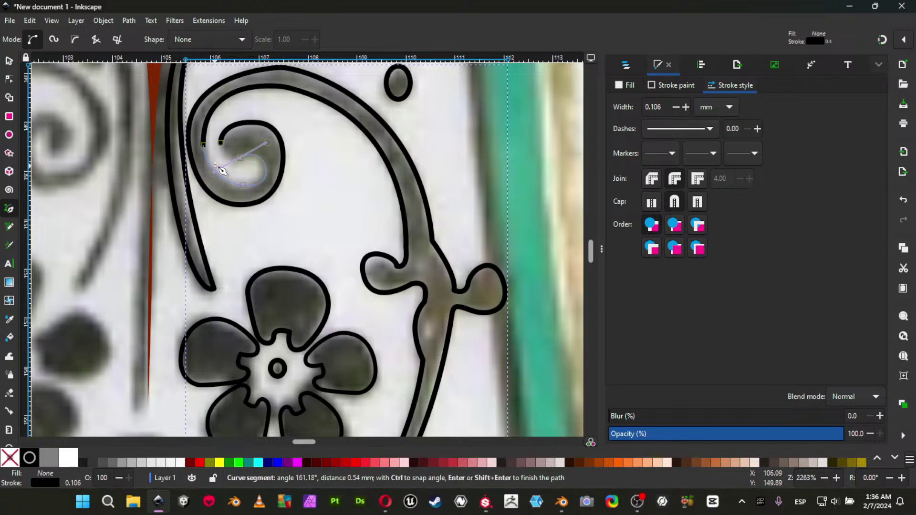
{"action": "left_click", "coordinate": [221, 143]}
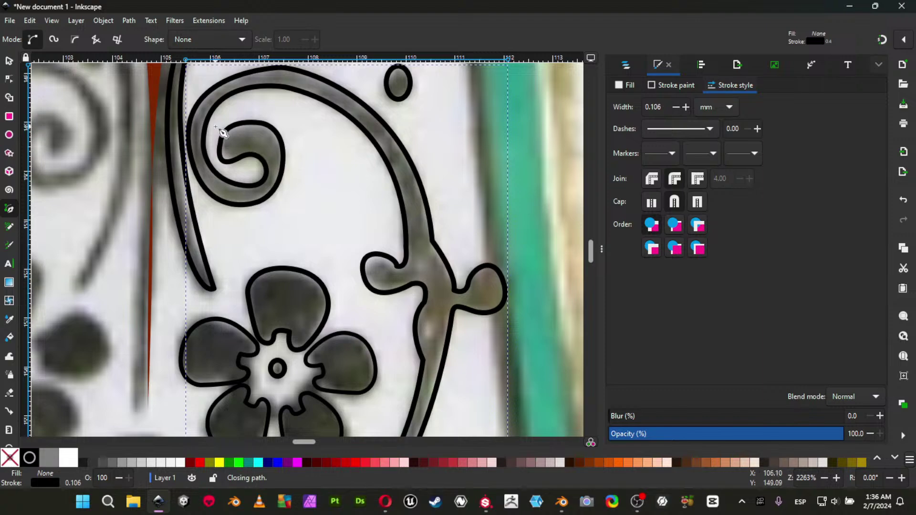
Draw a narrow upright ellipse with radii of about 0.099 by 0.240 mm over the small opening in the arc's bulge.
{"action": "scroll", "coordinate": [348, 317], "scroll_direction": "down", "scroll_amount": 5, "text": "ctrl"}
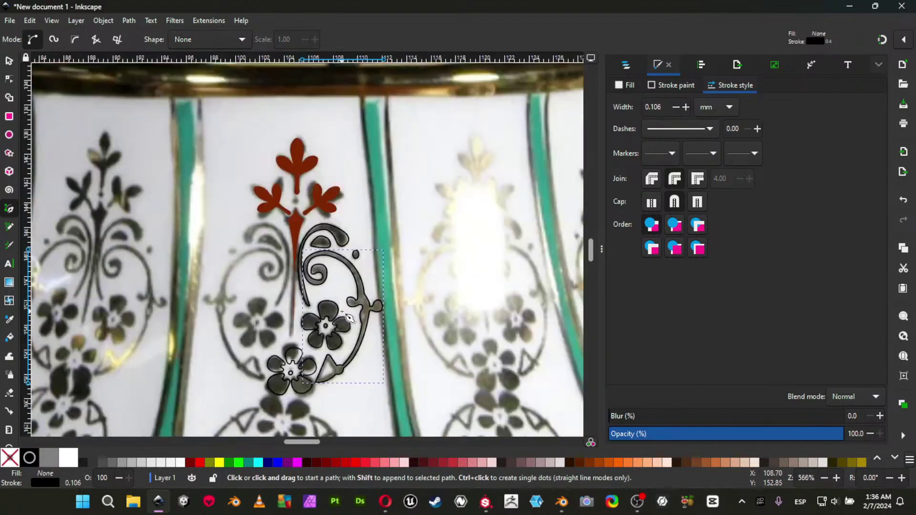
{"action": "mouse_move", "coordinate": [343, 291]}
{"action": "middle_mouse_down"}
{"action": "mouse_move", "coordinate": [315, 191]}
{"action": "mouse_move", "coordinate": [296, 230]}
{"action": "mouse_move", "coordinate": [315, 171]}
{"action": "mouse_move", "coordinate": [306, 131]}
{"action": "mouse_move", "coordinate": [288, 197]}
{"action": "middle_mouse_up"}
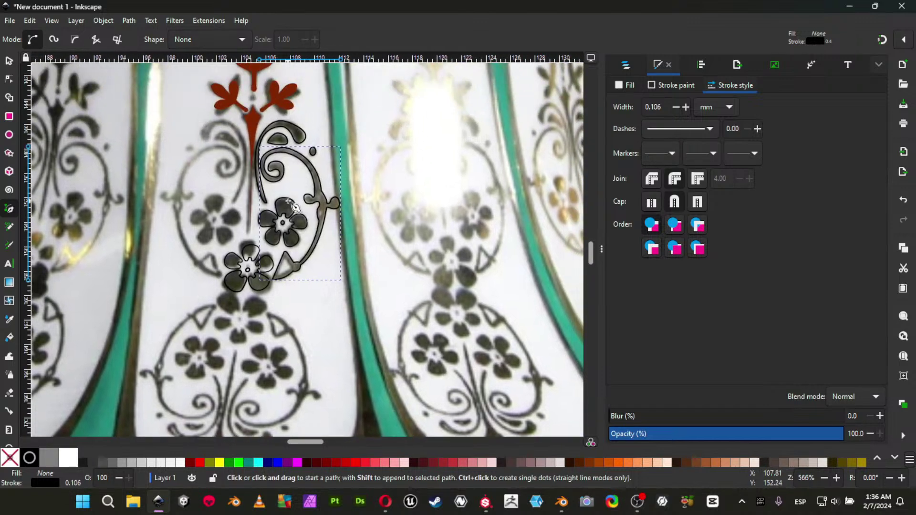
{"action": "scroll", "coordinate": [278, 242], "scroll_direction": "up", "scroll_amount": 1, "text": "ctrl"}
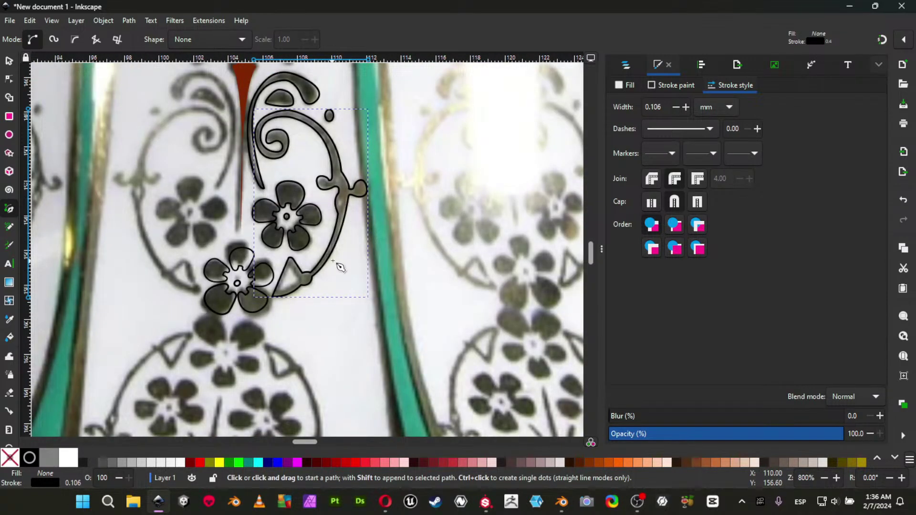
{"action": "left_click", "coordinate": [10, 136]}
{"action": "scroll", "coordinate": [388, 241], "scroll_direction": "up", "scroll_amount": 3, "text": "ctrl"}
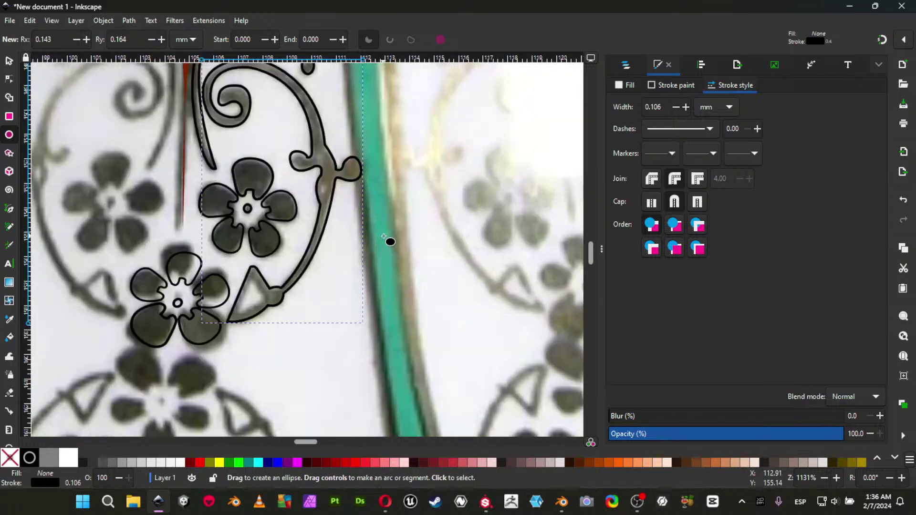
{"action": "left_click_drag", "start_coordinate": [255, 127], "coordinate": [267, 154]}
Trace the triangular opening inside the arc's lower end as a closed path with a curved lower edge.
{"action": "middle_click_drag", "start_coordinate": [237, 296], "coordinate": [344, 169]}
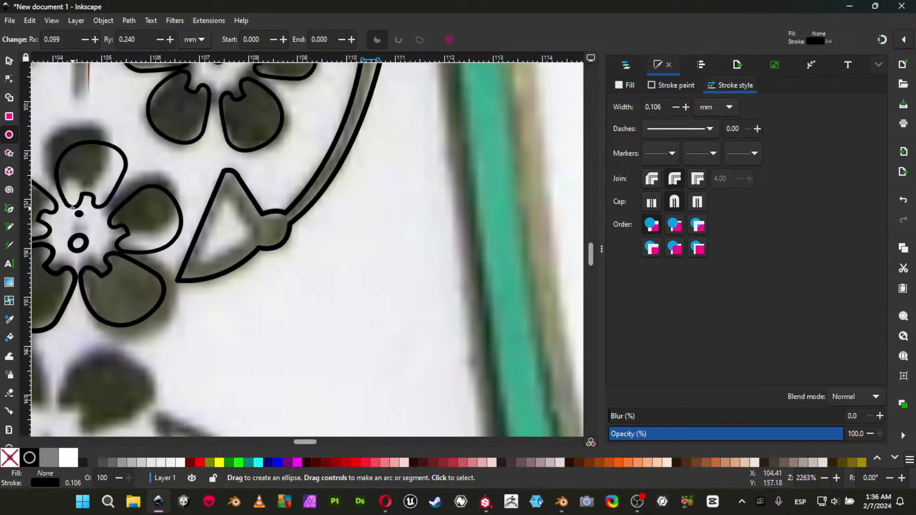
{"action": "left_click", "coordinate": [10, 209]}
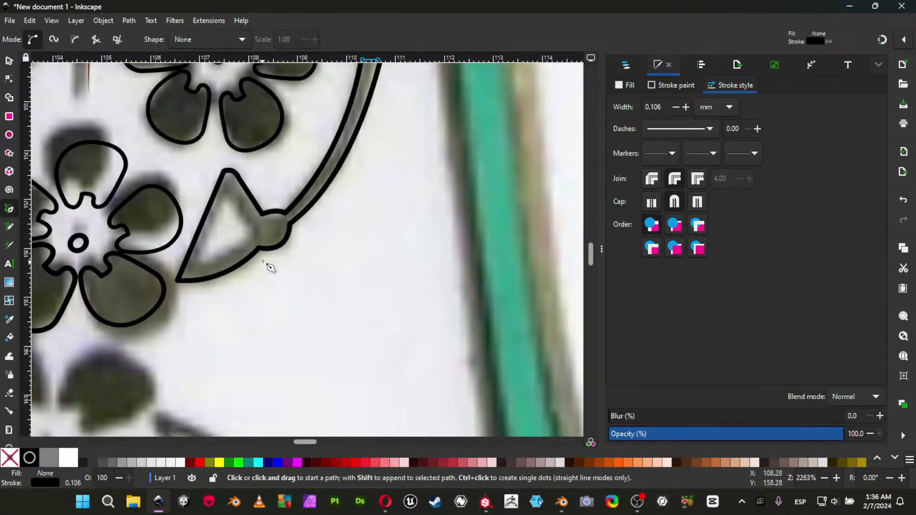
{"action": "left_click", "coordinate": [227, 199]}
{"action": "left_click", "coordinate": [247, 234]}
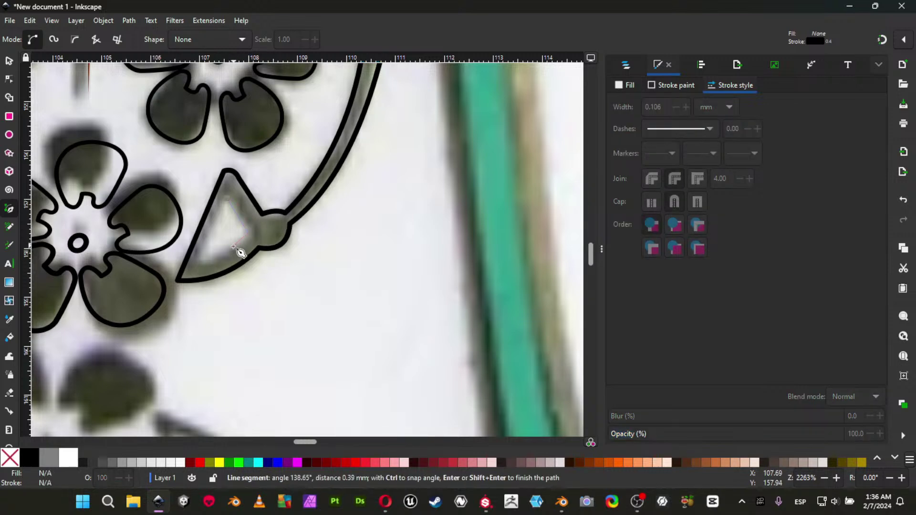
{"action": "left_click_drag", "start_coordinate": [199, 262], "coordinate": [166, 268]}
{"action": "key", "text": "Return"}
{"action": "left_click", "coordinate": [198, 262]}
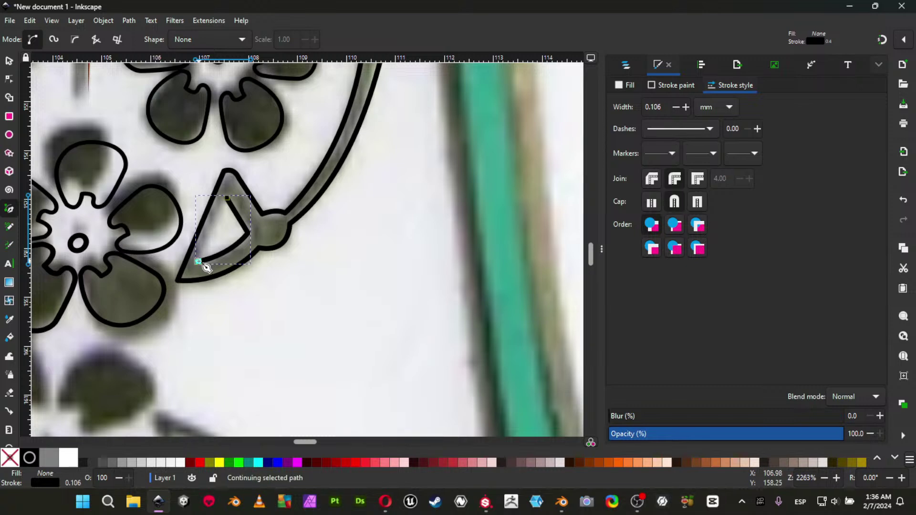
{"action": "left_click", "coordinate": [228, 200]}
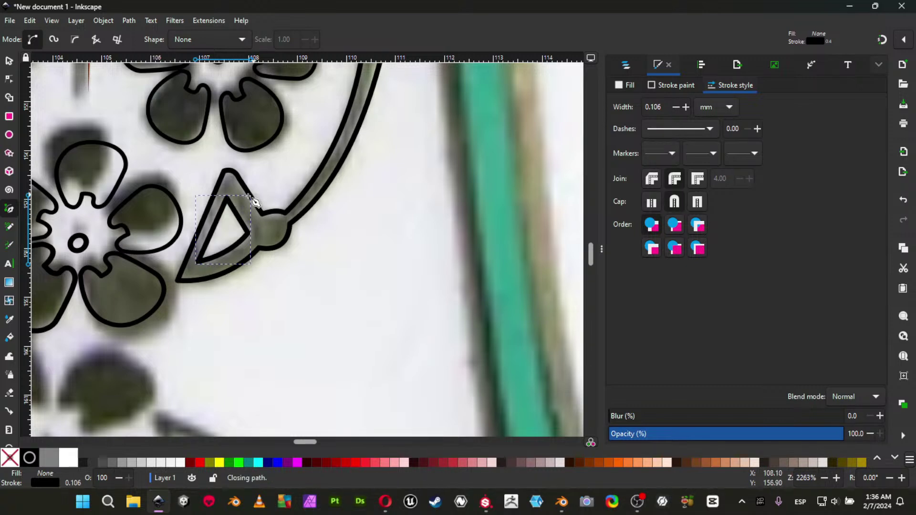
Select the red side-leaf group, the top sprig and the stem together and give them a flat black fill.
{"action": "scroll", "coordinate": [272, 292], "scroll_direction": "down", "scroll_amount": 3, "text": "ctrl"}
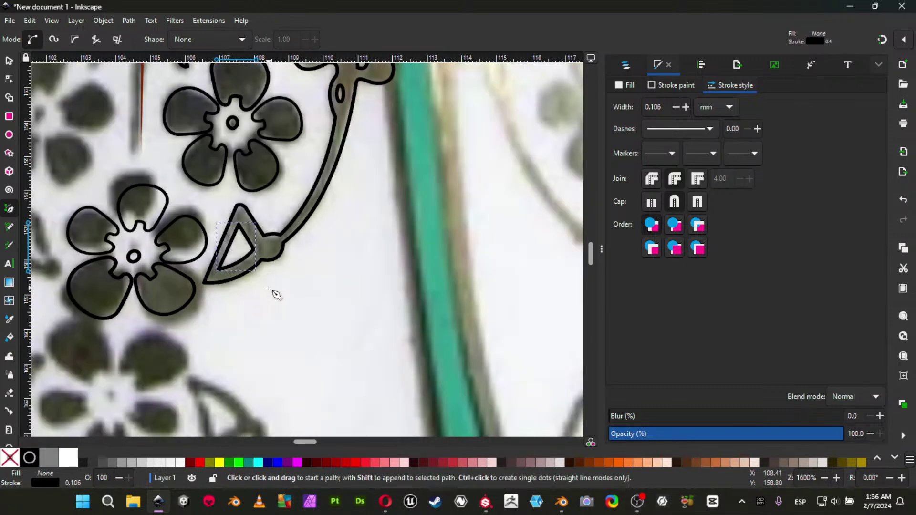
{"action": "scroll", "coordinate": [286, 267], "scroll_direction": "up", "scroll_amount": 3}
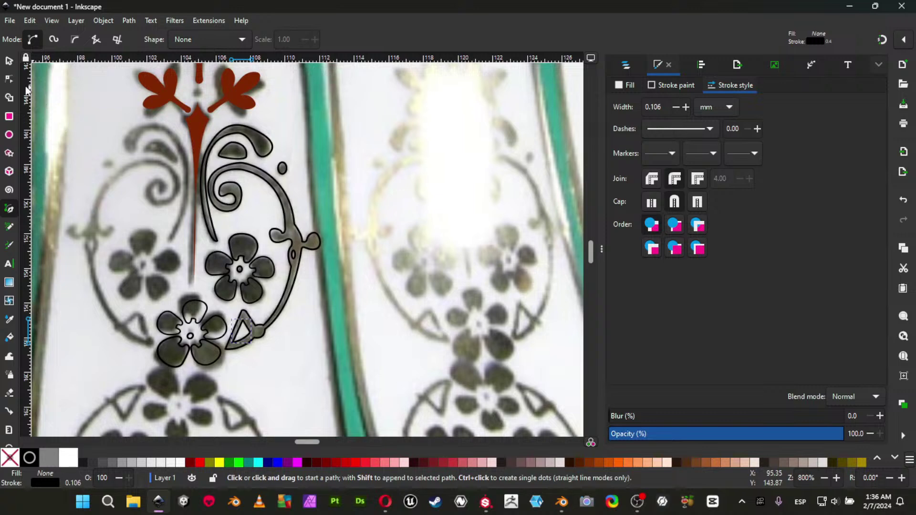
{"action": "left_click", "coordinate": [10, 61]}
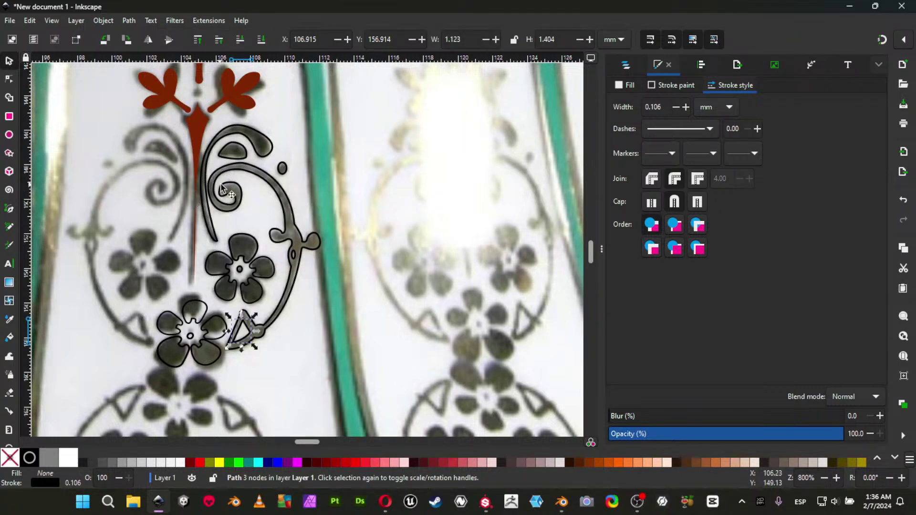
{"action": "left_click", "coordinate": [236, 94]}
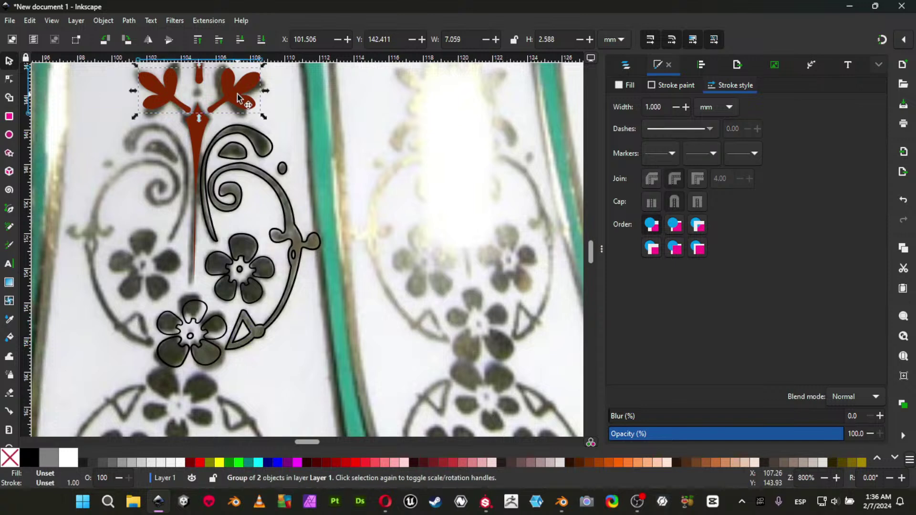
{"action": "left_click", "coordinate": [199, 77], "text": "shift"}
{"action": "left_click", "coordinate": [203, 124], "text": "shift"}
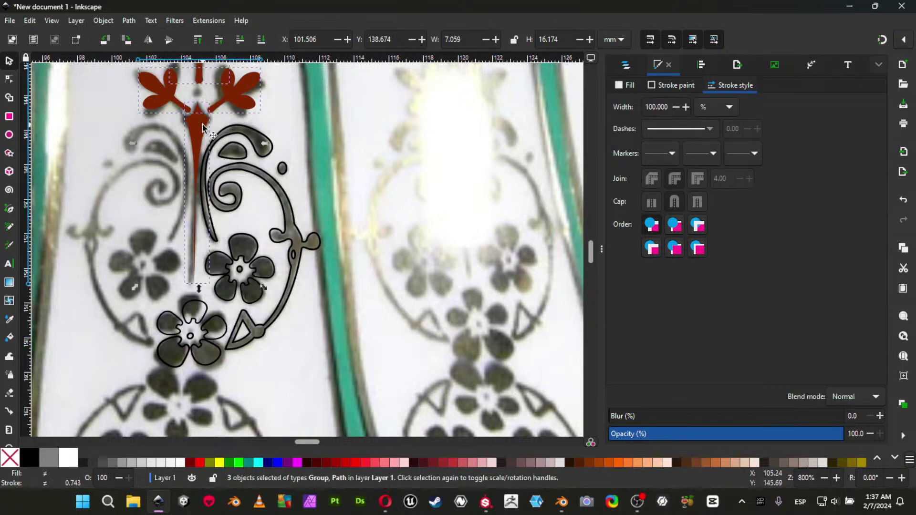
{"action": "left_click", "coordinate": [629, 85]}
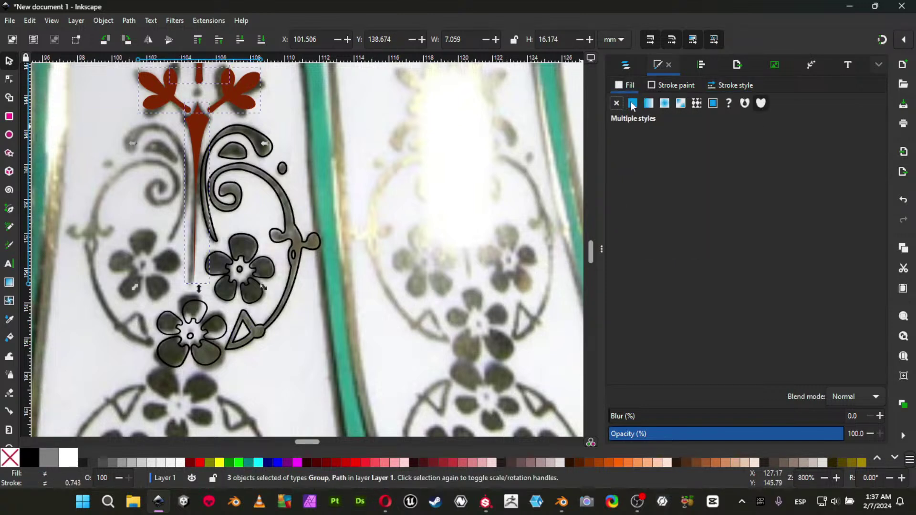
{"action": "left_click", "coordinate": [632, 103]}
{"action": "left_click_drag", "start_coordinate": [669, 323], "coordinate": [520, 304]}
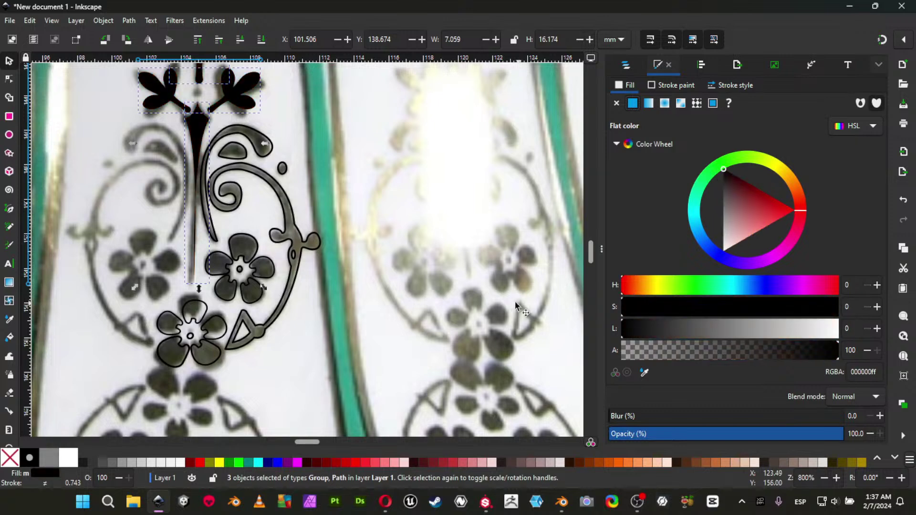
Select the upper scroll, the small shape beneath it, the long arc and the small dot, and fill them with flat black.
{"action": "middle_click_drag", "start_coordinate": [281, 169], "coordinate": [315, 215]}
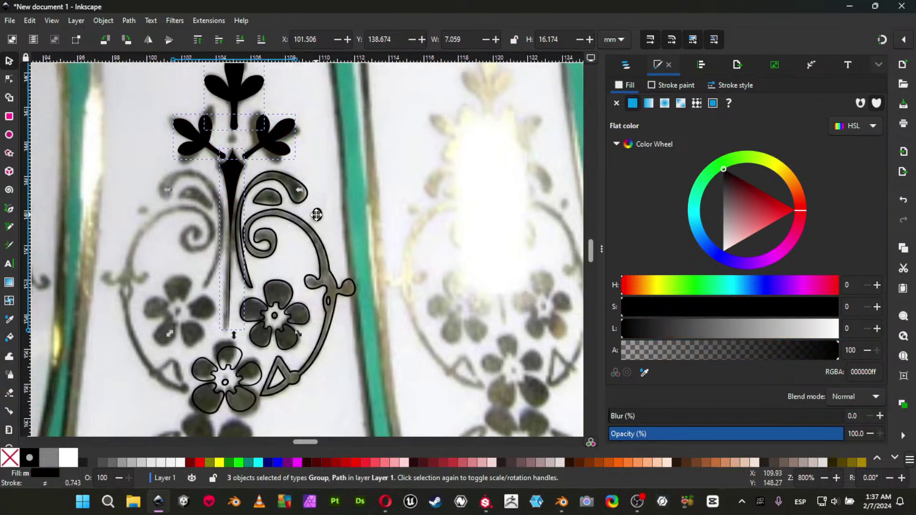
{"action": "left_click", "coordinate": [306, 188]}
{"action": "left_click", "coordinate": [278, 208], "text": "shift"}
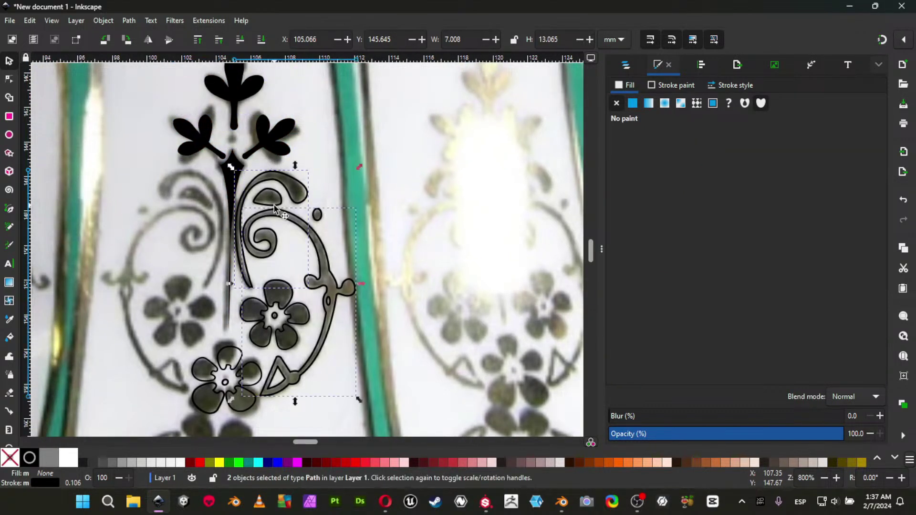
{"action": "left_click", "coordinate": [317, 216], "text": "shift"}
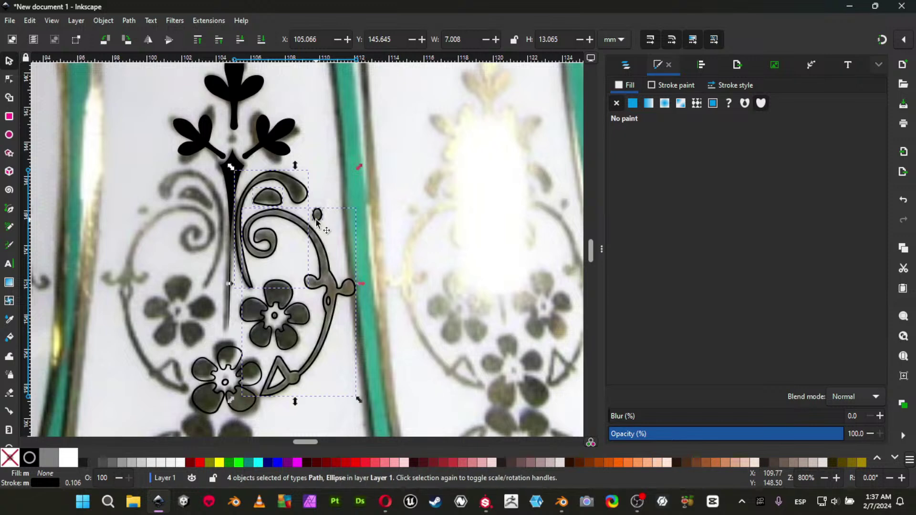
{"action": "left_click", "coordinate": [633, 103]}
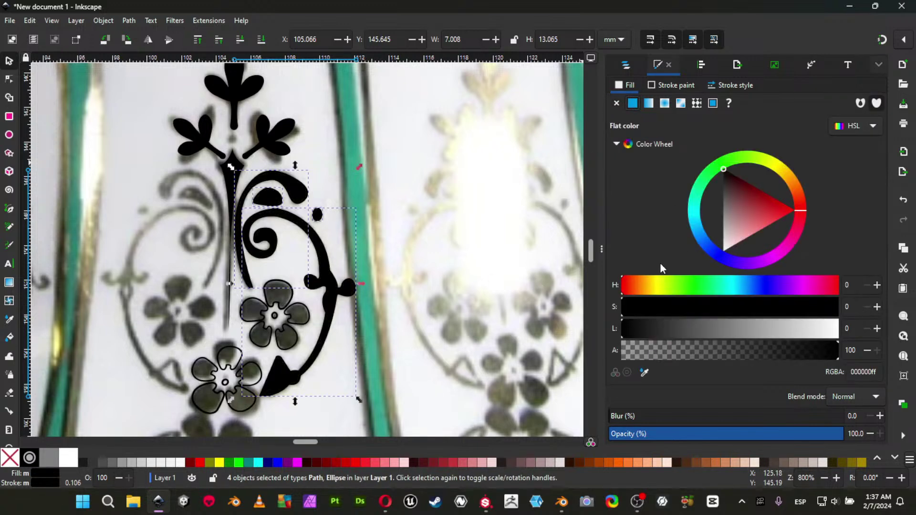
Give the small ellipse in the arc's bulge a flat white fill with lightness 100.
{"action": "left_click", "coordinate": [329, 301]}
{"action": "left_click", "coordinate": [633, 103]}
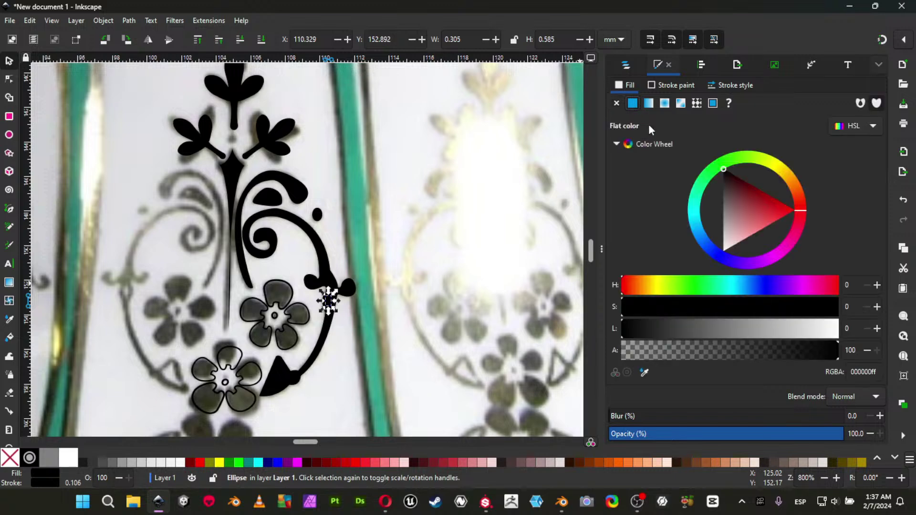
{"action": "left_click", "coordinate": [711, 331]}
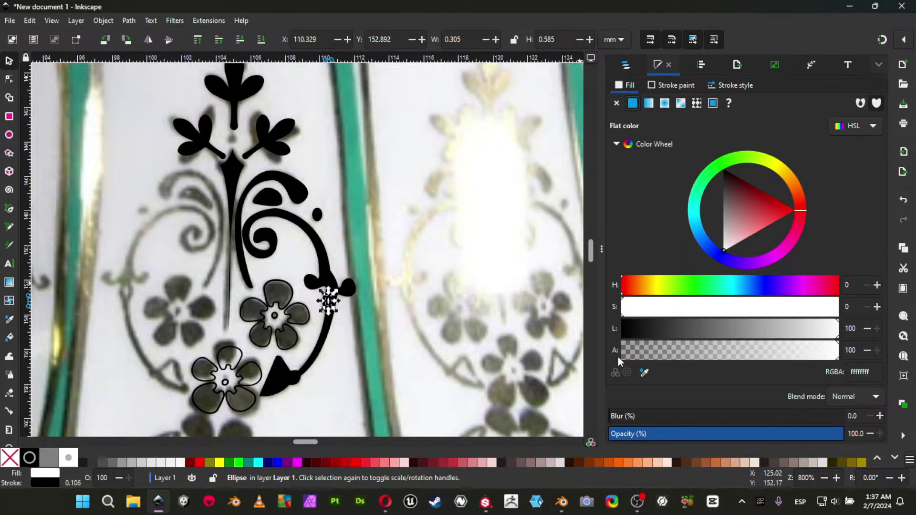
Give the upper flower group and the lower flower group a flat black fill with lightness 0.
{"action": "left_click", "coordinate": [316, 351]}
{"action": "scroll", "coordinate": [316, 286], "scroll_direction": "down", "scroll_amount": 5}
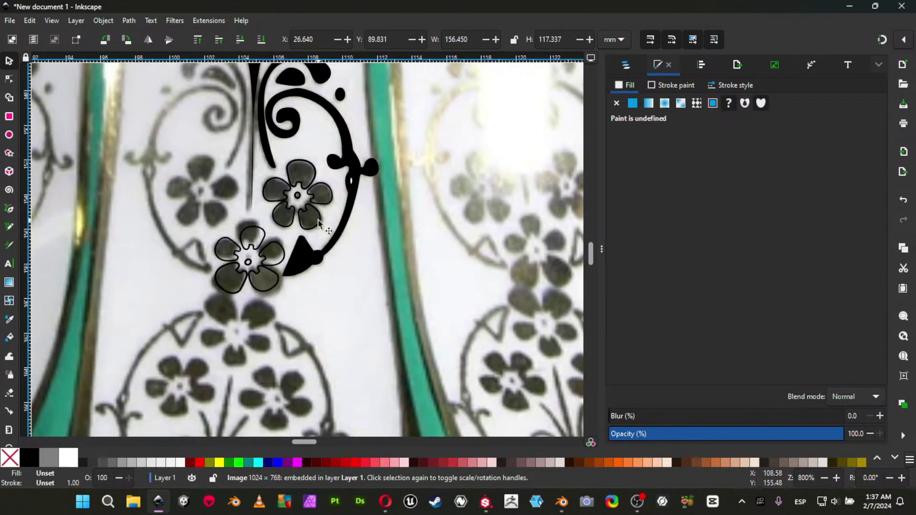
{"action": "scroll", "coordinate": [316, 218], "scroll_direction": "up", "scroll_amount": 2, "text": "ctrl"}
{"action": "left_click", "coordinate": [292, 173]}
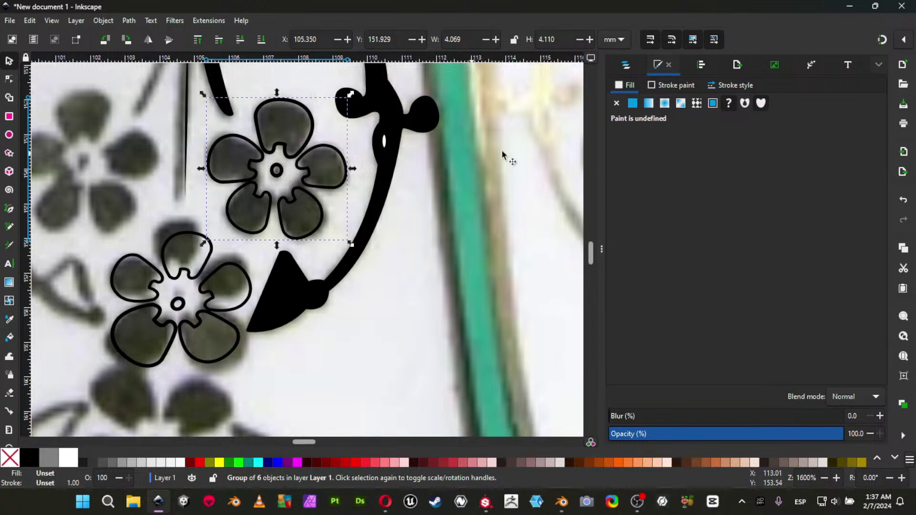
{"action": "left_click", "coordinate": [632, 103]}
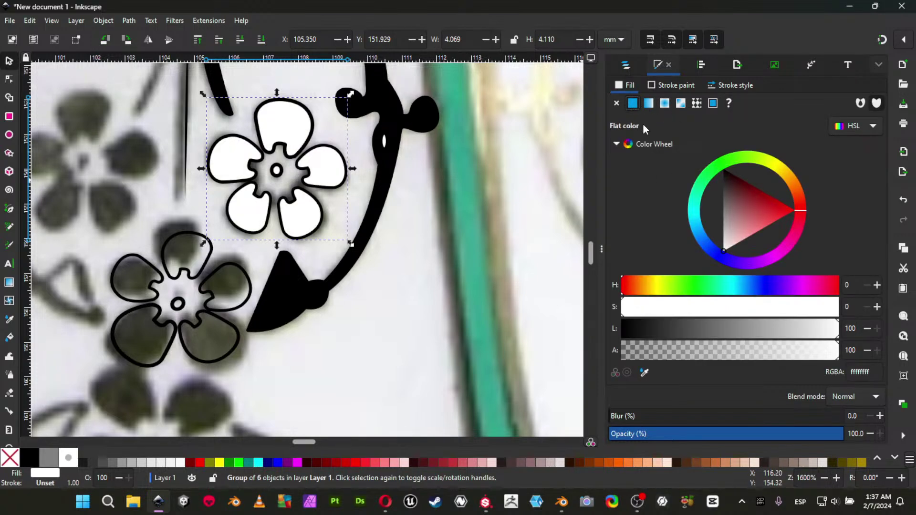
{"action": "left_click_drag", "start_coordinate": [637, 334], "coordinate": [572, 324]}
{"action": "middle_click_drag", "start_coordinate": [331, 320], "coordinate": [387, 250]}
{"action": "left_click", "coordinate": [260, 270]}
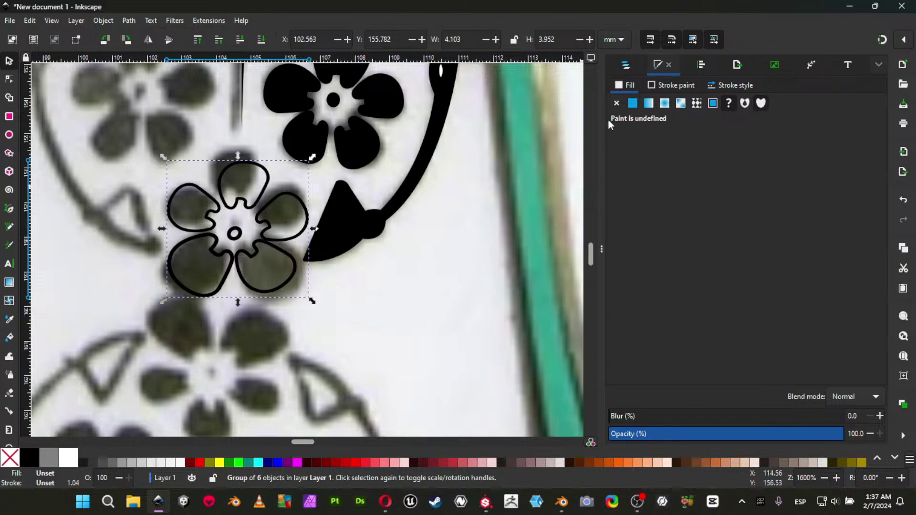
{"action": "left_click", "coordinate": [634, 103]}
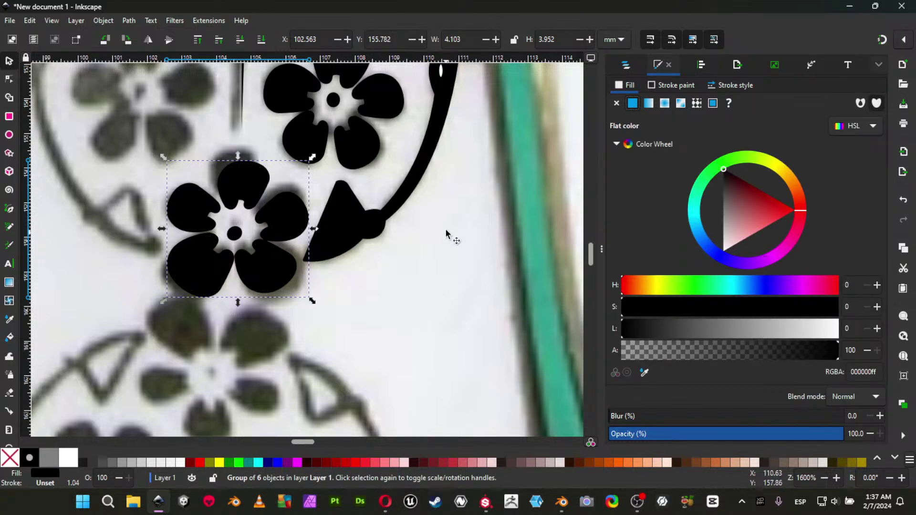
Give the triangular opening at the arc's lower end a flat white fill with lightness 100.
{"action": "scroll", "coordinate": [447, 222], "scroll_direction": "down", "scroll_amount": 1, "text": "ctrl"}
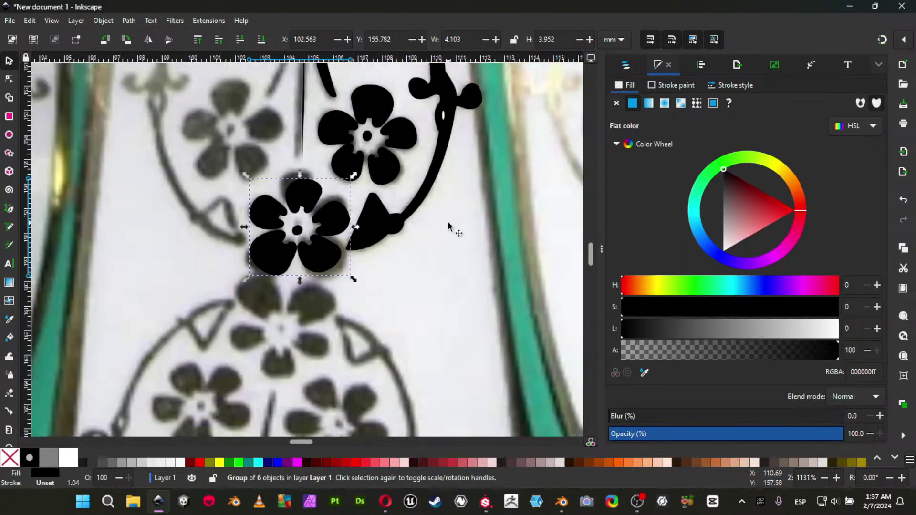
{"action": "left_click", "coordinate": [380, 223]}
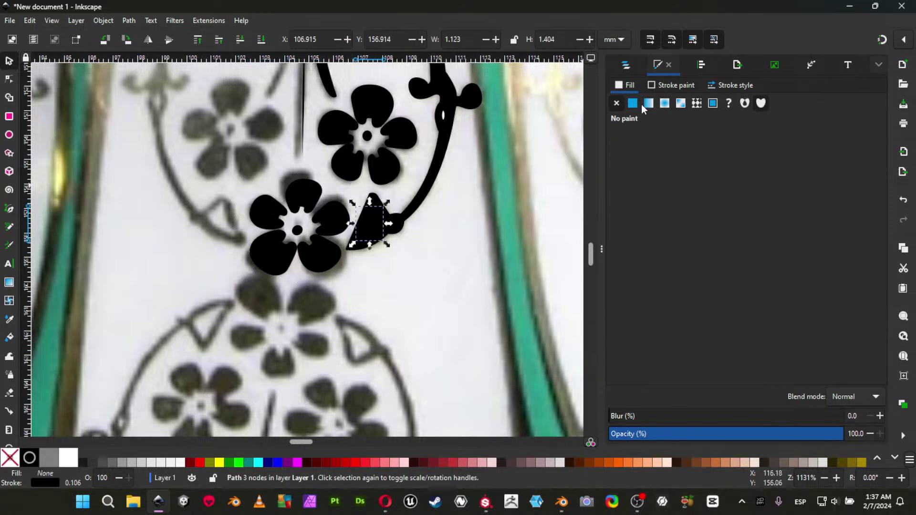
{"action": "left_click", "coordinate": [633, 104]}
{"action": "left_click_drag", "start_coordinate": [711, 330], "coordinate": [843, 333]}
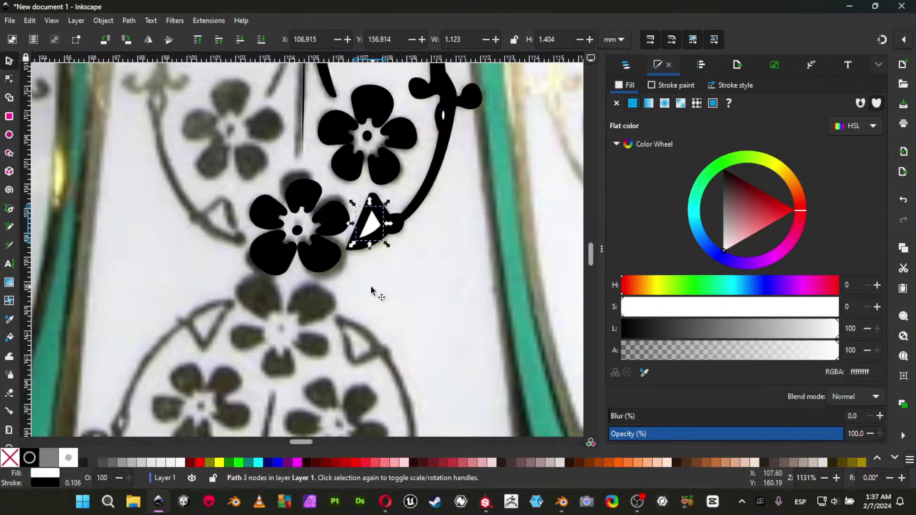
Duplicate the upper flower, flip the copy horizontally and move it straight across onto the photo's left flower.
{"action": "scroll", "coordinate": [484, 188], "scroll_direction": "down", "scroll_amount": 2, "text": "ctrl"}
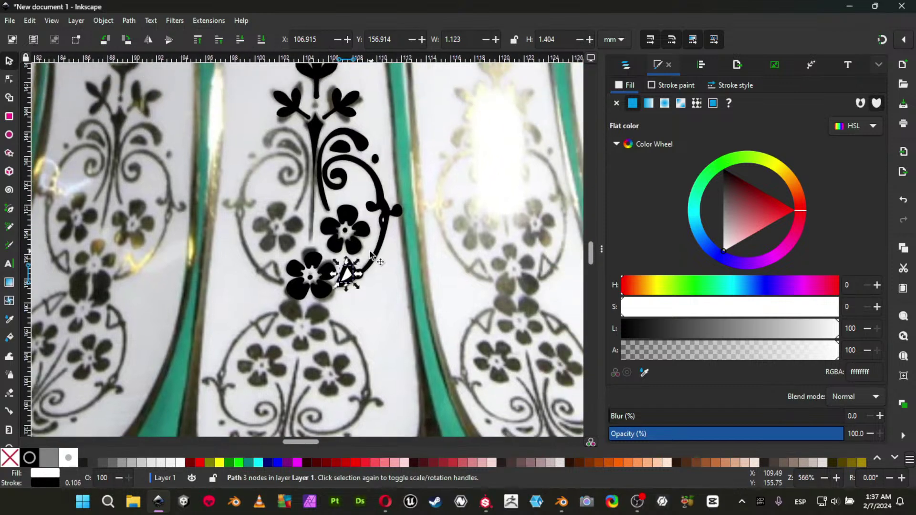
{"action": "right_click", "coordinate": [363, 228]}
{"action": "left_click", "coordinate": [350, 220]}
{"action": "key", "text": "ctrl+d"}
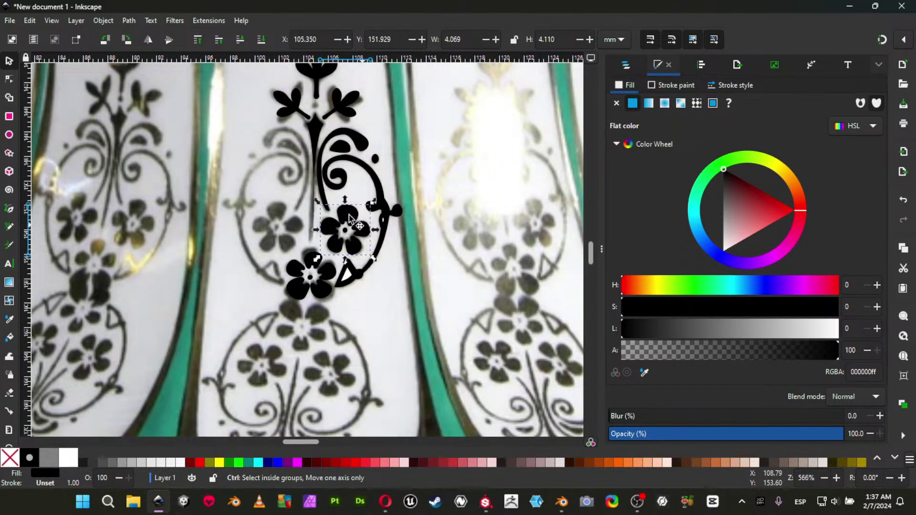
{"action": "left_click", "coordinate": [145, 41]}
{"action": "left_click_drag", "start_coordinate": [353, 226], "coordinate": [279, 227], "text": "ctrl"}
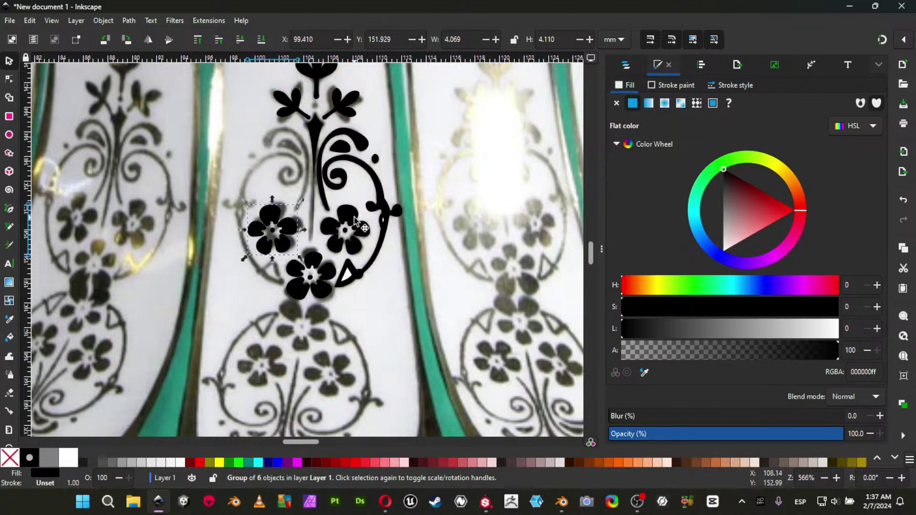
Group the long arc with its ellipse and triangle openings, and place a horizontally flipped copy on the motif's left half.
{"action": "left_click", "coordinate": [383, 219]}
{"action": "left_click", "coordinate": [358, 272], "text": "shift"}
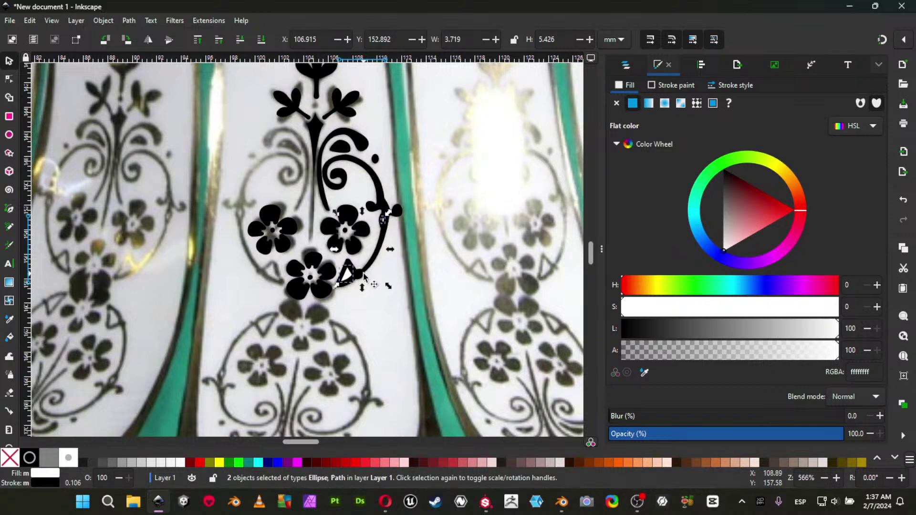
{"action": "left_click", "coordinate": [363, 277], "text": "shift"}
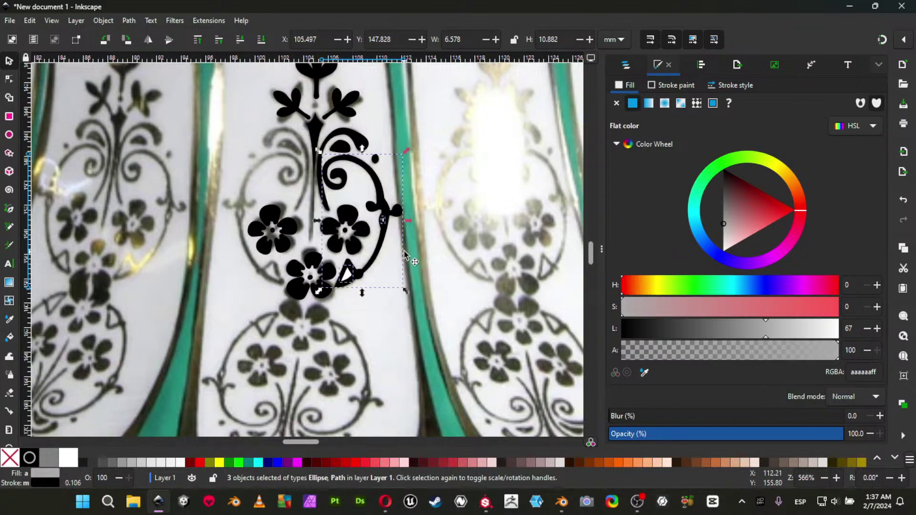
{"action": "key", "text": "ctrl+g"}
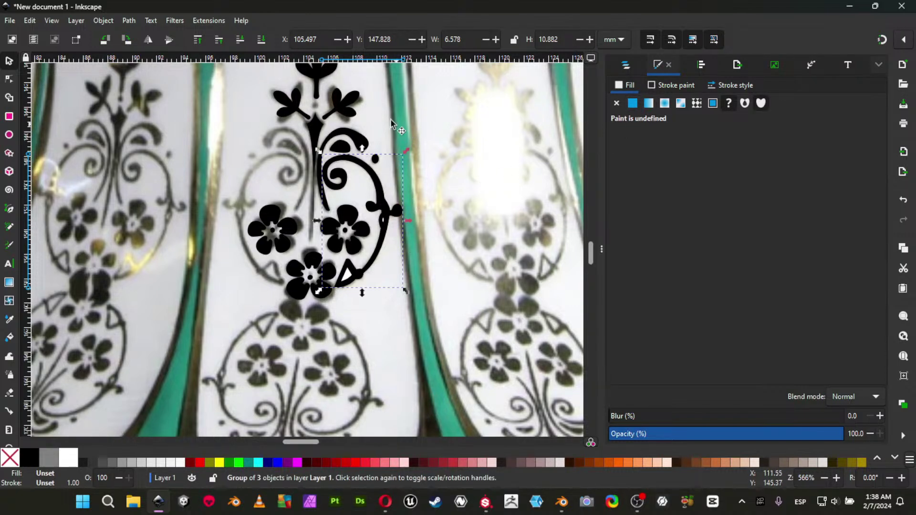
{"action": "left_click", "coordinate": [148, 38]}
{"action": "left_click_drag", "start_coordinate": [399, 177], "coordinate": [293, 179]}
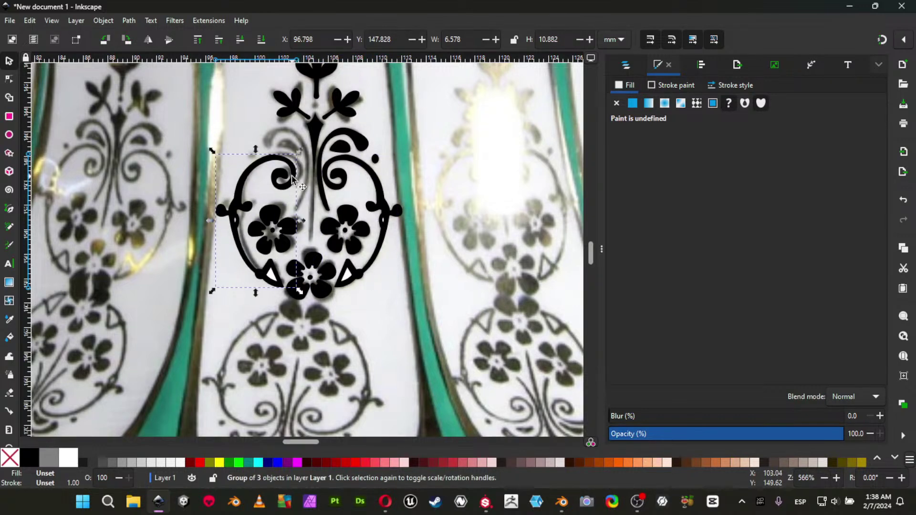
Place horizontally flipped copies of the upper scroll, the small shape beneath it and the dot on the motif's left half.
{"action": "left_click", "coordinate": [350, 151]}
{"action": "left_click", "coordinate": [375, 157], "text": "shift"}
{"action": "left_click", "coordinate": [363, 145], "text": "shift"}
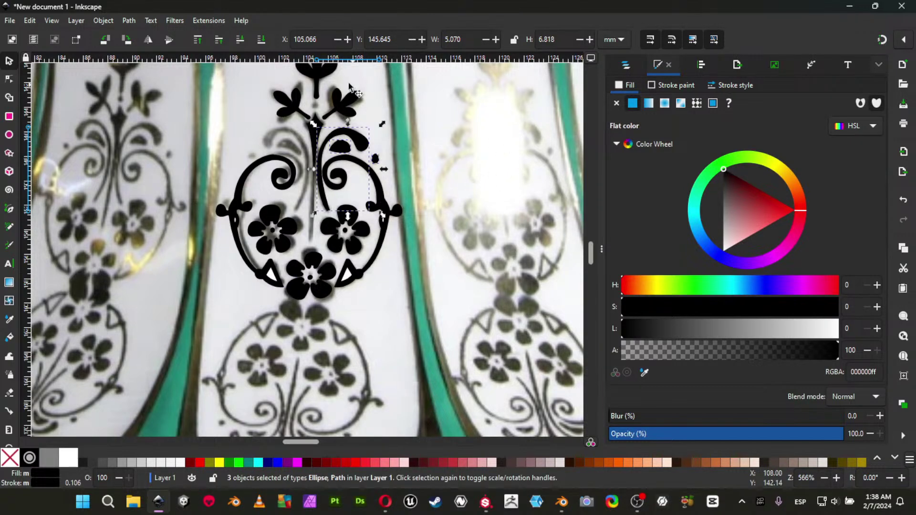
{"action": "left_click", "coordinate": [146, 42]}
{"action": "left_click_drag", "start_coordinate": [355, 147], "coordinate": [284, 148]}
Delete the embedded teapot reference photo.
{"action": "scroll", "coordinate": [422, 227], "scroll_direction": "down", "scroll_amount": 3, "text": "ctrl"}
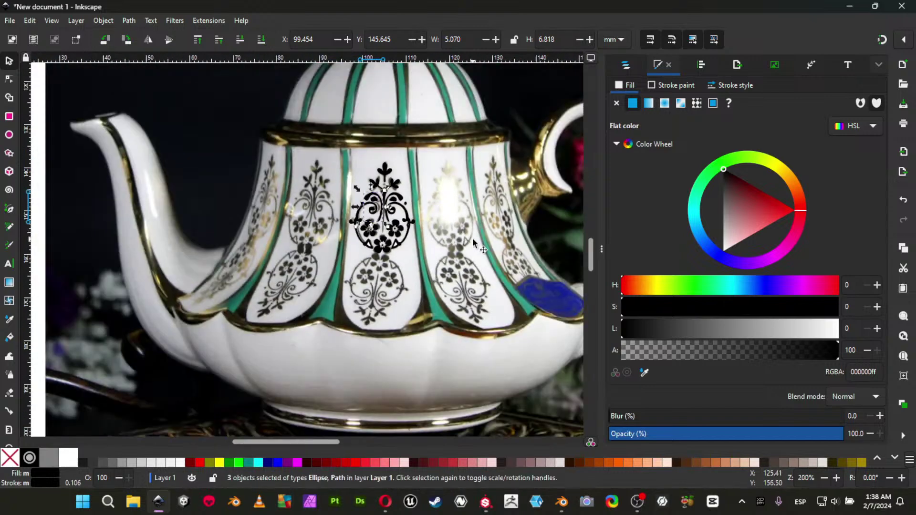
{"action": "left_click", "coordinate": [472, 239]}
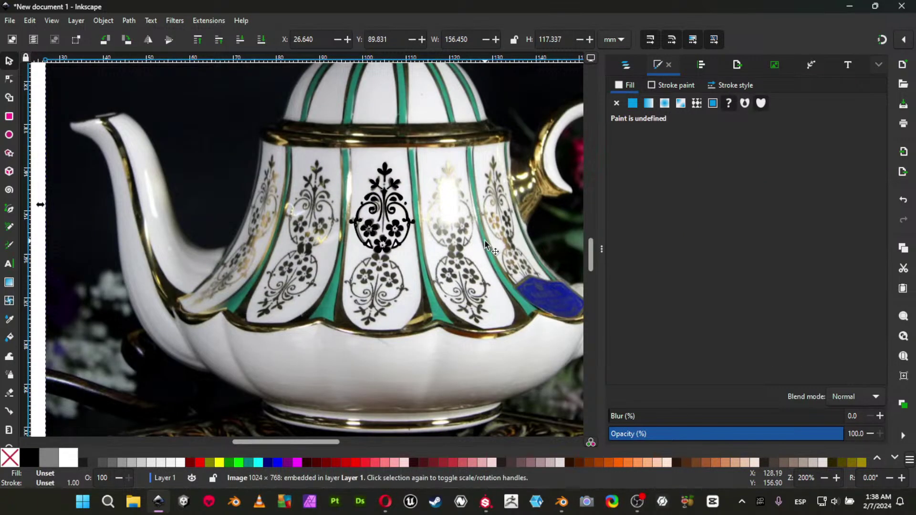
{"action": "key", "text": "Delete"}
Group the whole motif and ungroup it again down to its individual shapes.
{"action": "scroll", "coordinate": [430, 240], "scroll_direction": "up", "scroll_amount": 3, "text": "ctrl"}
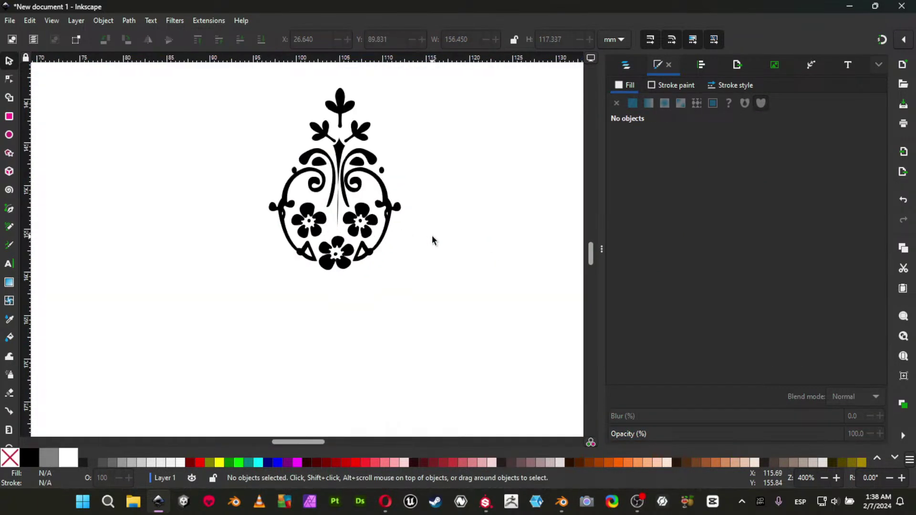
{"action": "left_click_drag", "start_coordinate": [157, 98], "coordinate": [428, 398]}
{"action": "key", "text": "ctrl+g"}
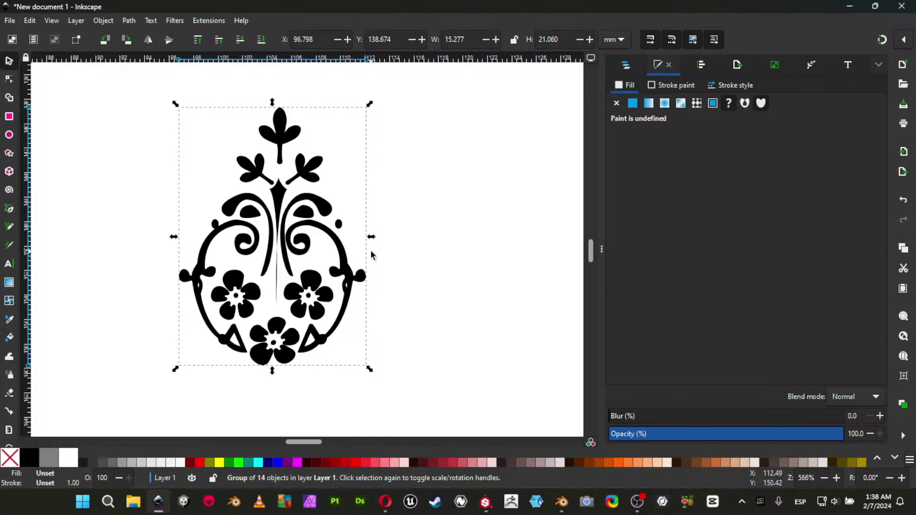
{"action": "key", "text": "ctrl+shift+g"}
{"action": "key", "text": "ctrl+shift+g"}
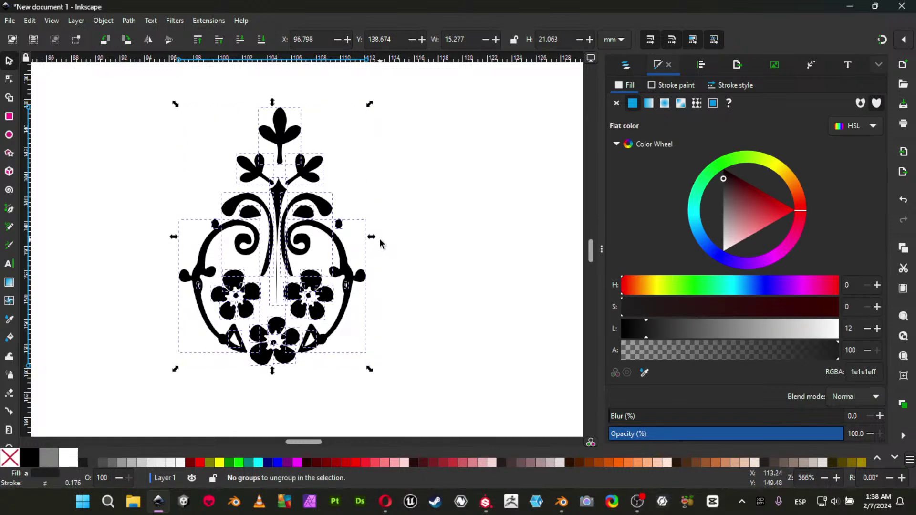
{"action": "left_click", "coordinate": [416, 257]}
Try to combine the right arc with its ellipse and triangle openings into one path, and undo it.
{"action": "middle_click_drag", "start_coordinate": [384, 314], "coordinate": [404, 280]}
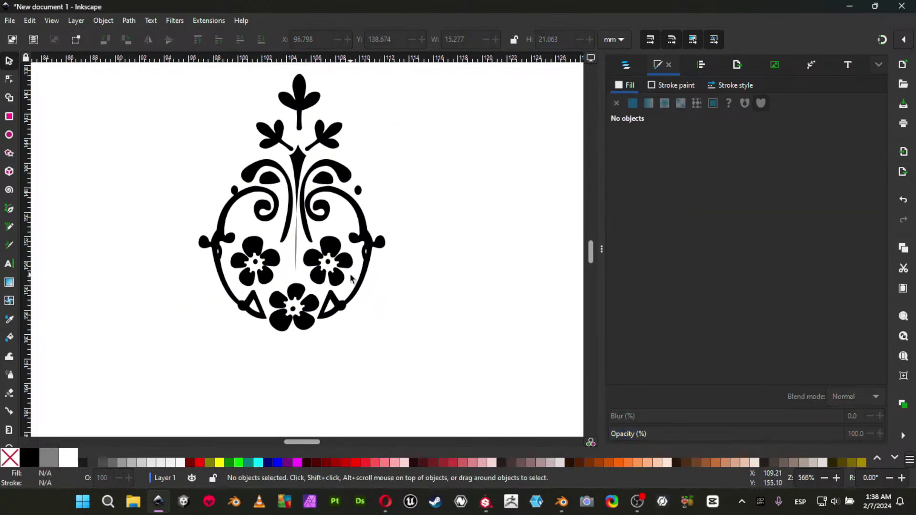
{"action": "scroll", "coordinate": [344, 285], "scroll_direction": "up", "scroll_amount": 2, "text": "ctrl"}
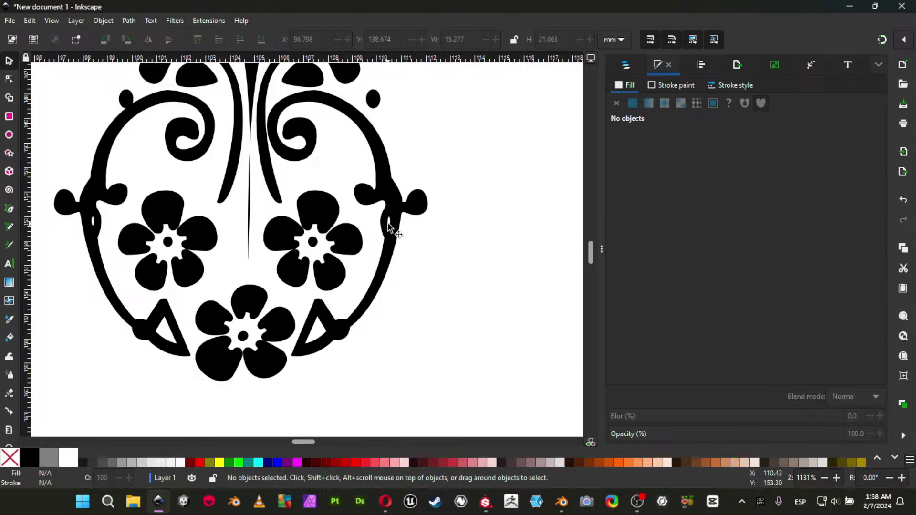
{"action": "left_click", "coordinate": [388, 224]}
{"action": "left_click", "coordinate": [323, 329], "text": "shift"}
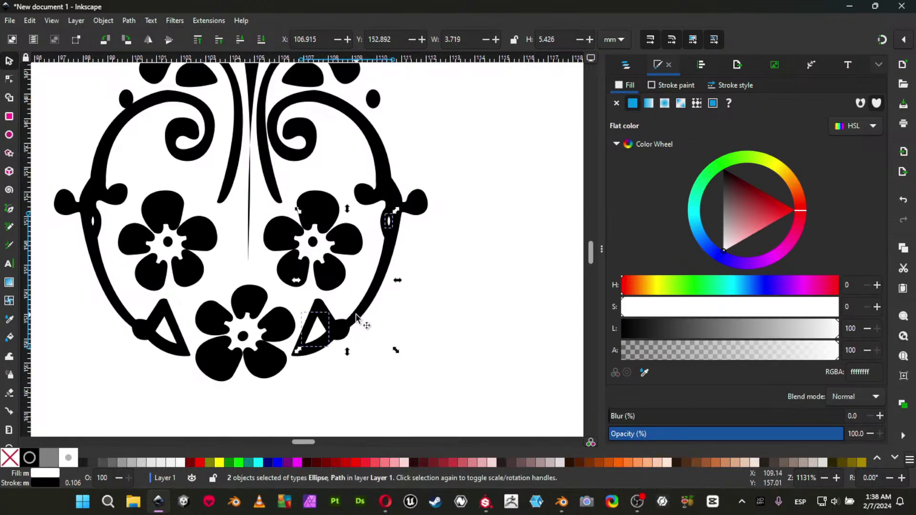
{"action": "left_click", "coordinate": [375, 280], "text": "shift"}
{"action": "key", "text": "ctrl+k"}
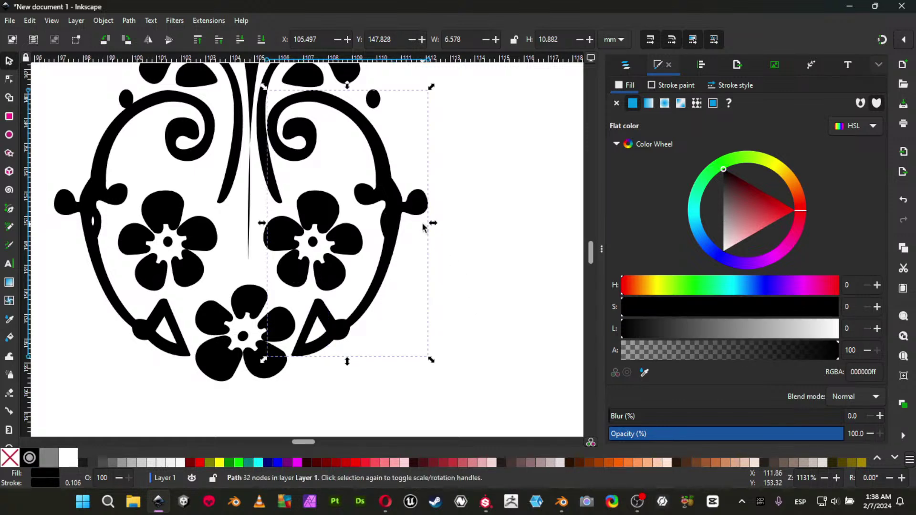
{"action": "left_click", "coordinate": [387, 229]}
{"action": "key", "text": "ctrl+z"}
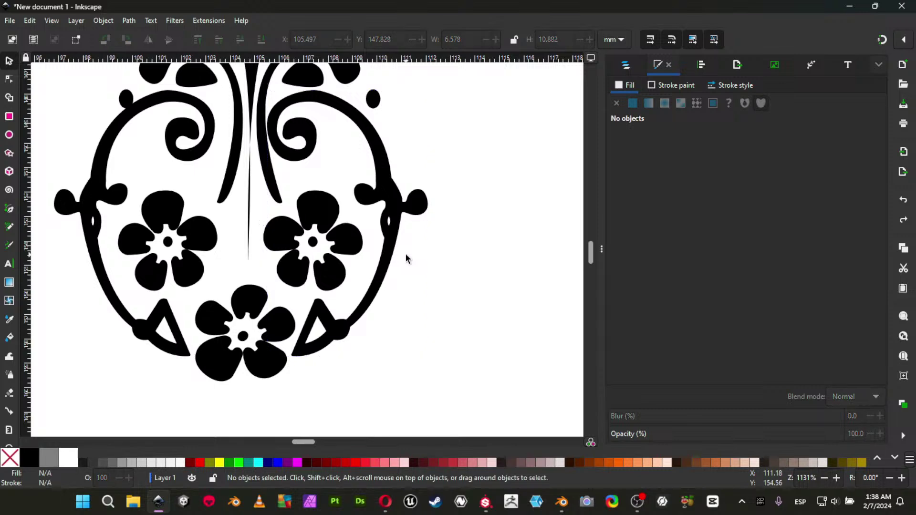
Ungroup the right arc and subtract the small ellipse from it with Difference.
{"action": "left_click", "coordinate": [388, 221]}
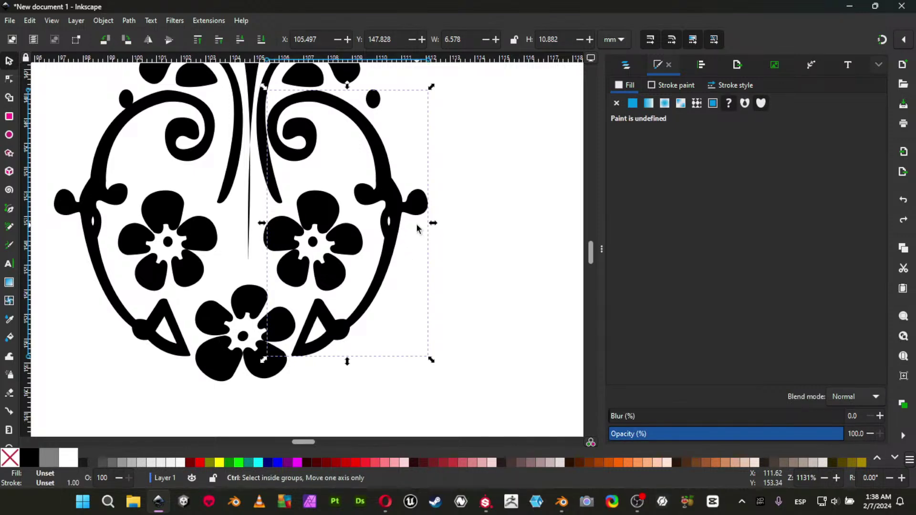
{"action": "left_click", "coordinate": [445, 233]}
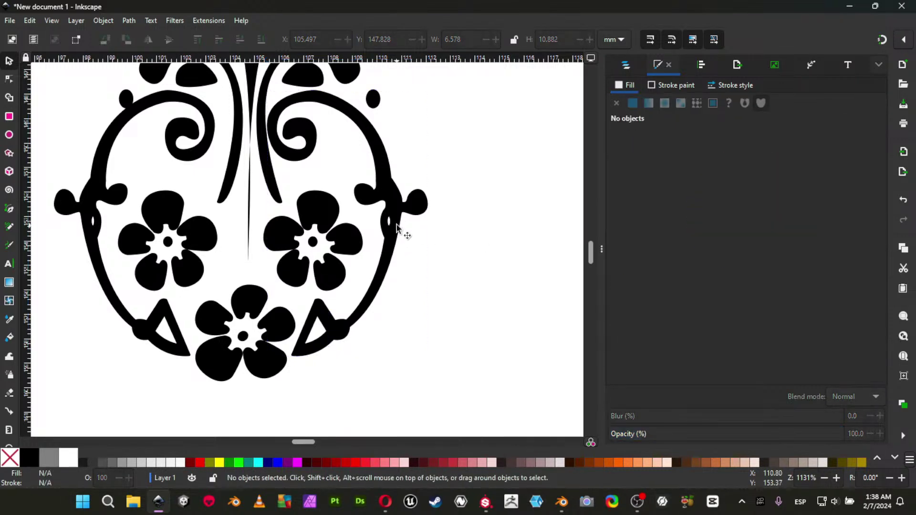
{"action": "left_click", "coordinate": [388, 221]}
{"action": "left_click", "coordinate": [415, 204]}
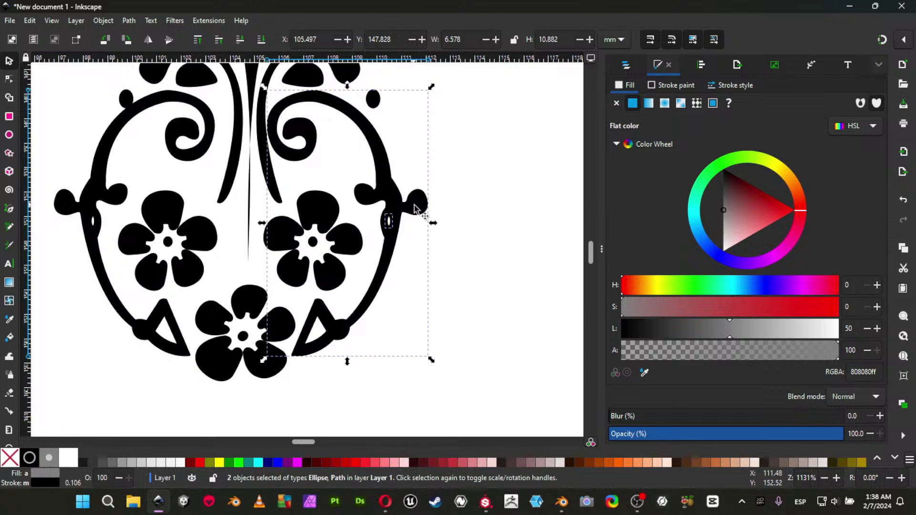
{"action": "key", "text": "ctrl+minus"}
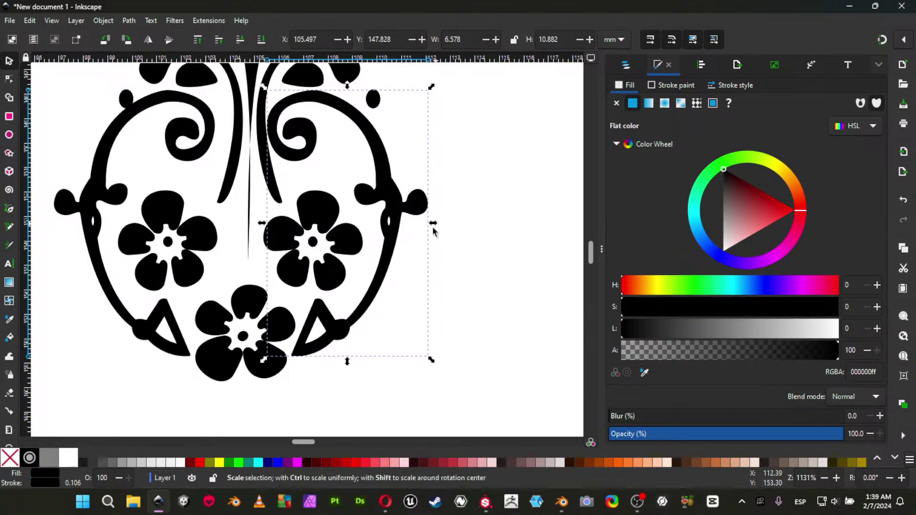
Subtract the triangular opening from the right arc with Difference.
{"action": "left_click", "coordinate": [319, 334]}
{"action": "left_click", "coordinate": [347, 331], "text": "shift"}
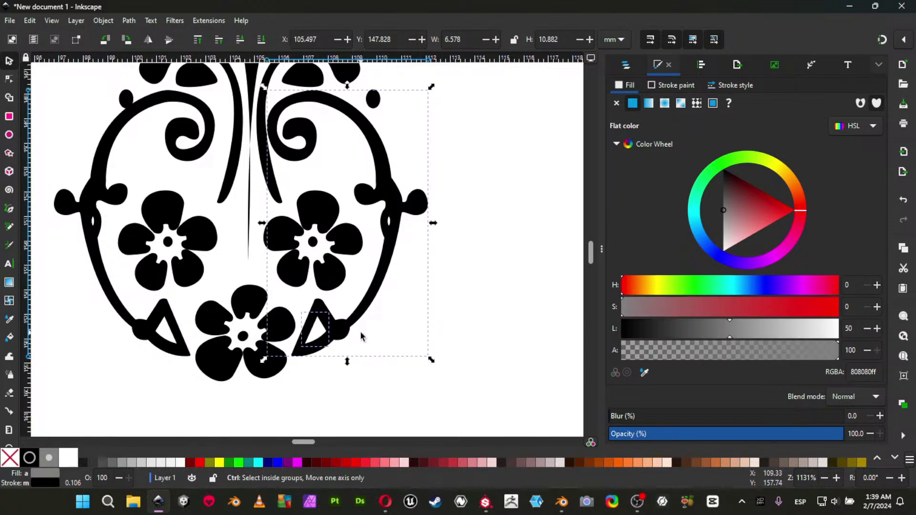
{"action": "key", "text": "ctrl+minus"}
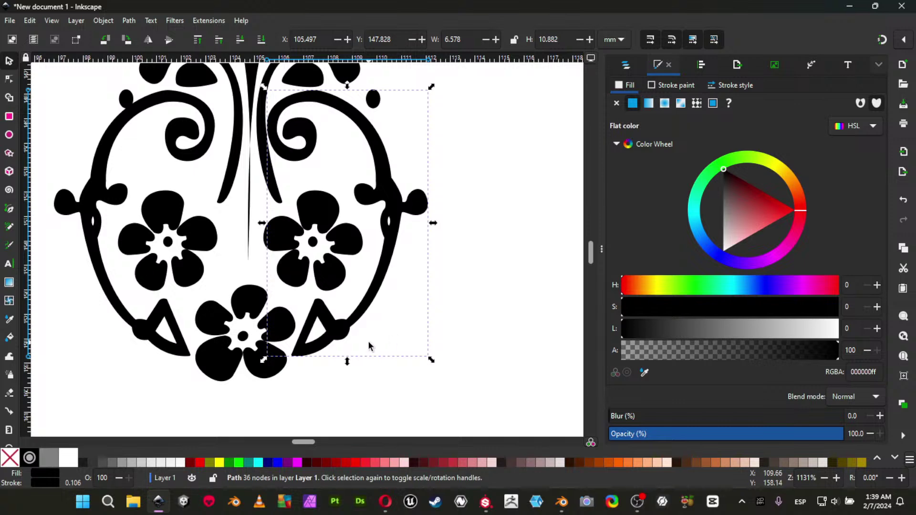
Delete the mirrored arc group and the mirrored flower from the motif's left half.
{"action": "mouse_move", "coordinate": [344, 337]}
{"action": "left_mouse_down"}
{"action": "mouse_move", "coordinate": [307, 326]}
{"action": "mouse_move", "coordinate": [349, 340]}
{"action": "mouse_move", "coordinate": [340, 335]}
{"action": "left_mouse_up"}
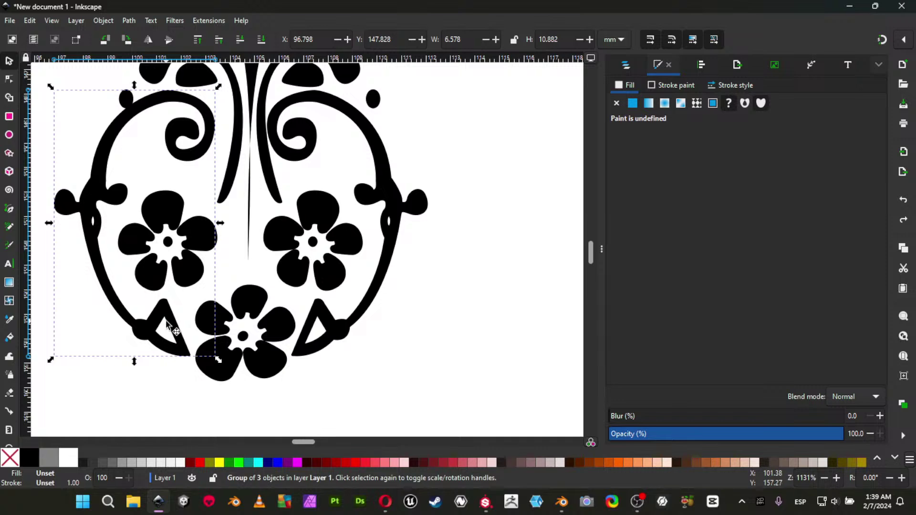
{"action": "key", "text": "Delete"}
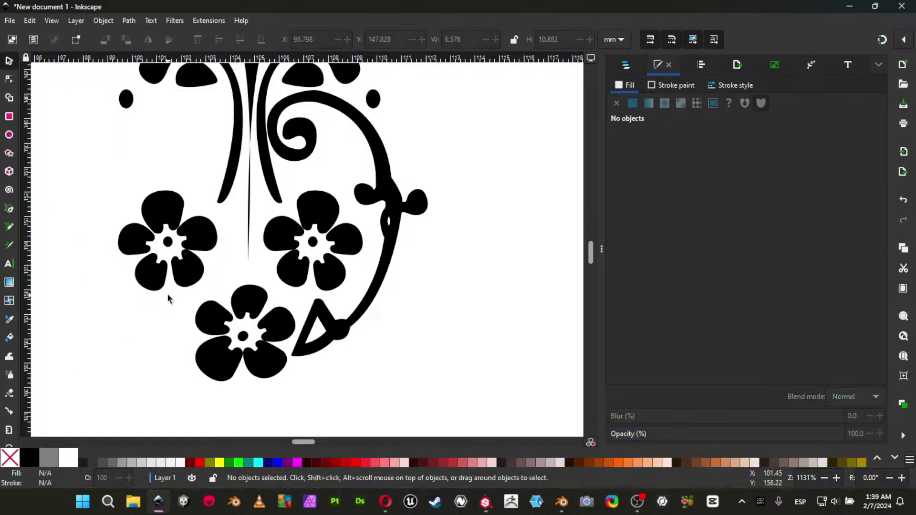
{"action": "left_click", "coordinate": [189, 225]}
{"action": "key", "text": "Delete"}
{"action": "middle_click_drag", "start_coordinate": [199, 120], "coordinate": [205, 205]}
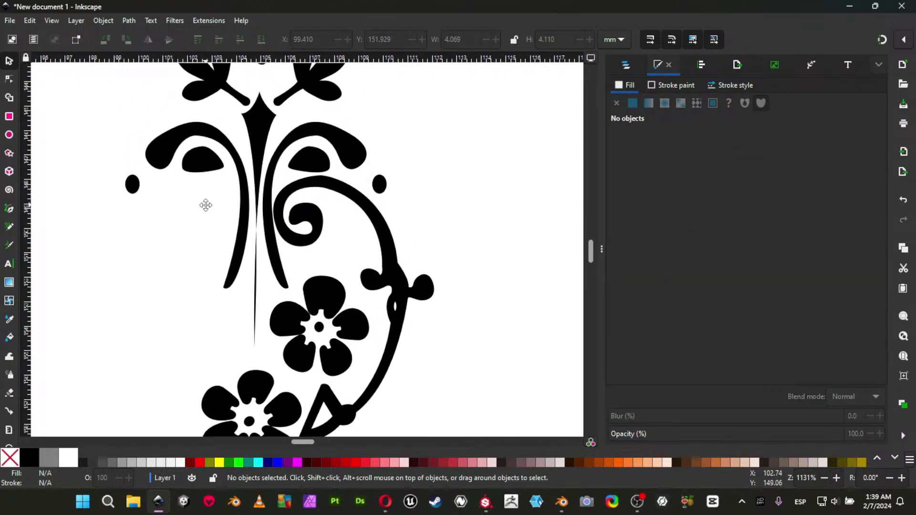
Delete the upper curl, the half-dome and the small dot from the motif's left half.
{"action": "left_click", "coordinate": [199, 159]}
{"action": "left_click", "coordinate": [189, 129], "text": "shift"}
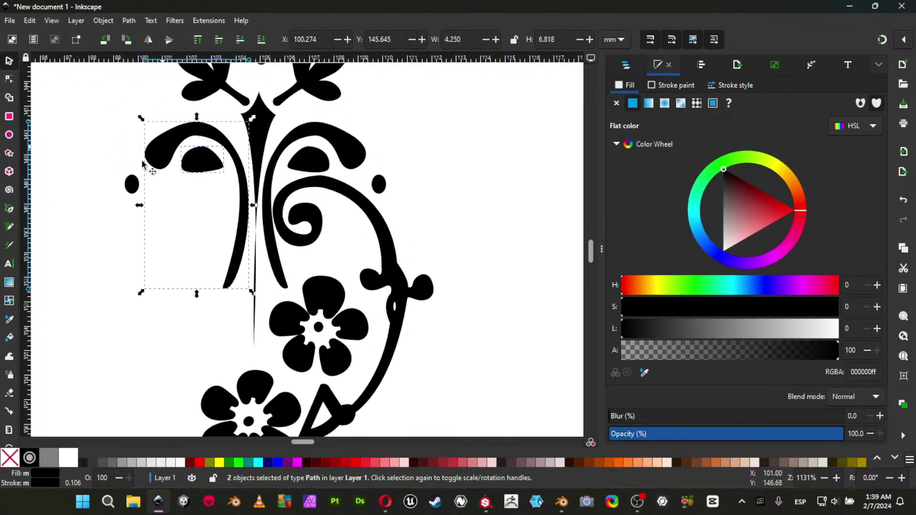
{"action": "left_click", "coordinate": [130, 185], "text": "shift"}
{"action": "key", "text": "Delete"}
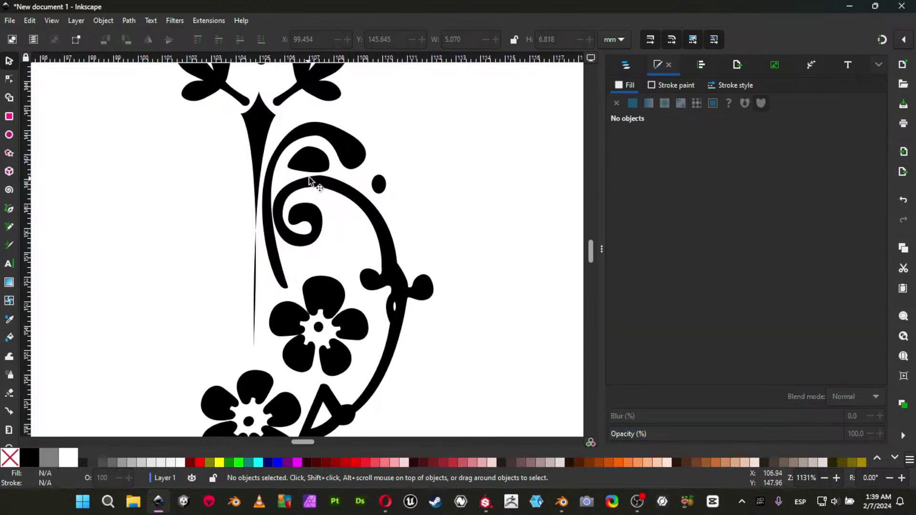
Group the motif's right-side parts: the half-dome, upper curl, small dot, scrolled arc and flower.
{"action": "left_click", "coordinate": [320, 159]}
{"action": "left_click", "coordinate": [359, 156], "text": "shift"}
{"action": "left_click", "coordinate": [381, 187], "text": "shift"}
{"action": "left_click", "coordinate": [319, 227], "text": "shift"}
{"action": "middle_click_drag", "start_coordinate": [469, 401], "coordinate": [485, 327]}
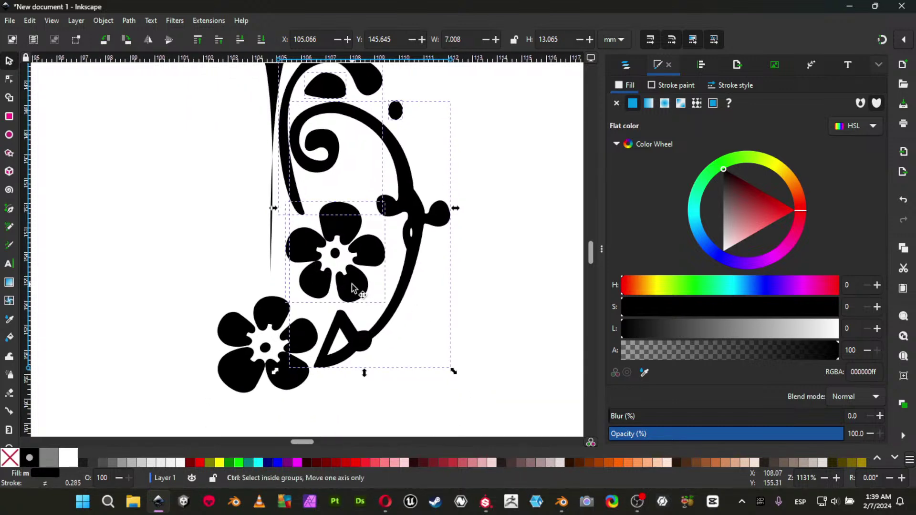
{"action": "key", "text": "ctrl+g"}
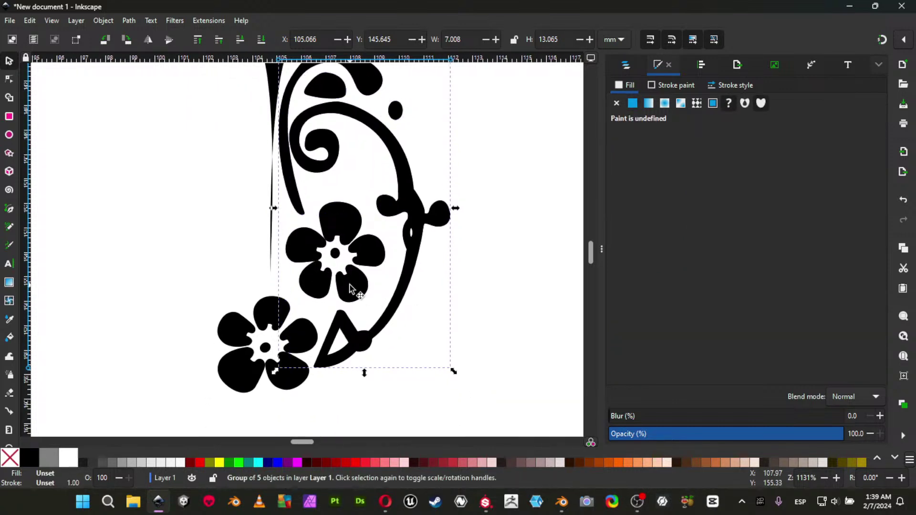
Duplicate the right-side group, flip the copy horizontally and place it as the motif's left half, level with the original.
{"action": "key", "text": "ctrl+d"}
{"action": "left_click", "coordinate": [148, 39]}
{"action": "left_click_drag", "start_coordinate": [406, 248], "coordinate": [201, 252]}
{"action": "scroll", "coordinate": [280, 196], "scroll_direction": "up", "scroll_amount": 6}
{"action": "scroll", "coordinate": [279, 195], "scroll_direction": "right", "scroll_amount": 2}
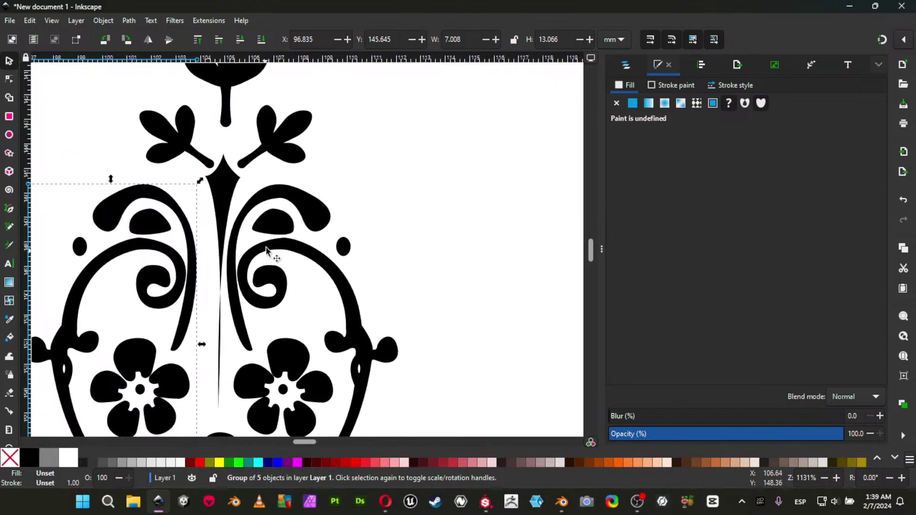
{"action": "middle_click_drag", "start_coordinate": [265, 200], "coordinate": [280, 125]}
{"action": "scroll", "coordinate": [268, 181], "scroll_direction": "up", "scroll_amount": 1, "text": "ctrl"}
{"action": "middle_click_drag", "start_coordinate": [272, 184], "coordinate": [292, 221]}
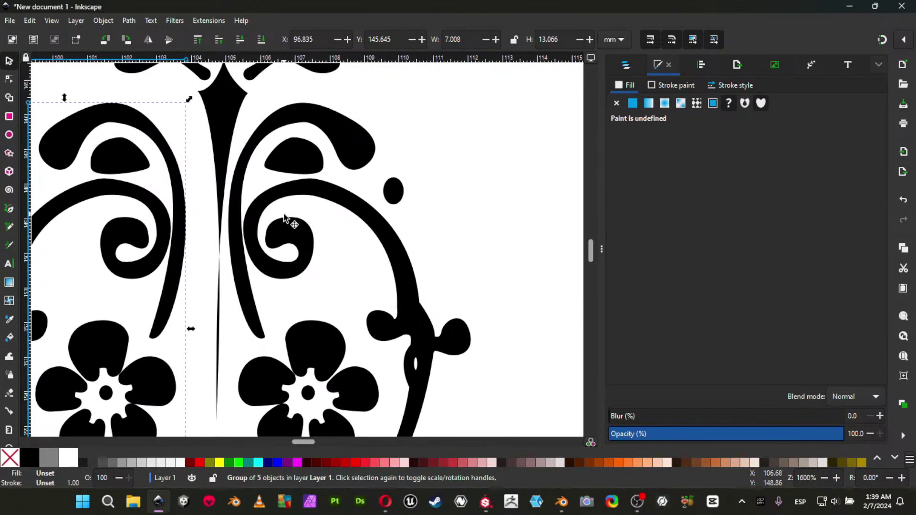
{"action": "scroll", "coordinate": [285, 218], "scroll_direction": "down", "scroll_amount": 2, "text": "ctrl"}
Shift the central spike, the pair of leaf sprigs and the top bud slightly left to centre them between the mirrored halves.
{"action": "left_click", "coordinate": [248, 165]}
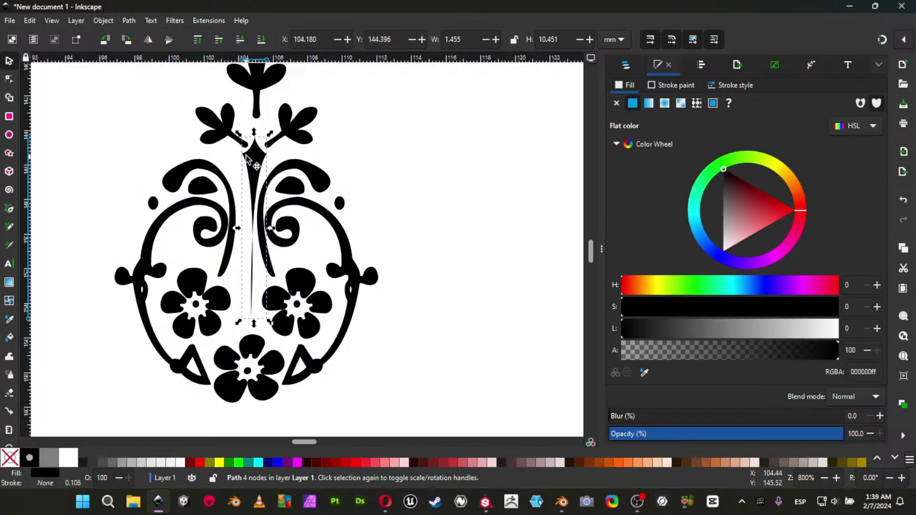
{"action": "left_click", "coordinate": [214, 127], "text": "shift"}
{"action": "left_click", "coordinate": [259, 77], "text": "shift"}
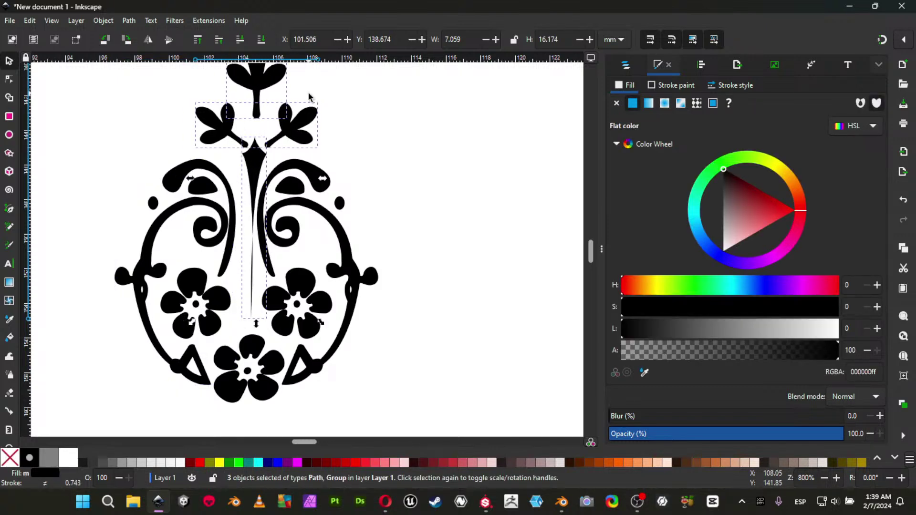
{"action": "left_click_drag", "start_coordinate": [292, 129], "coordinate": [287, 131]}
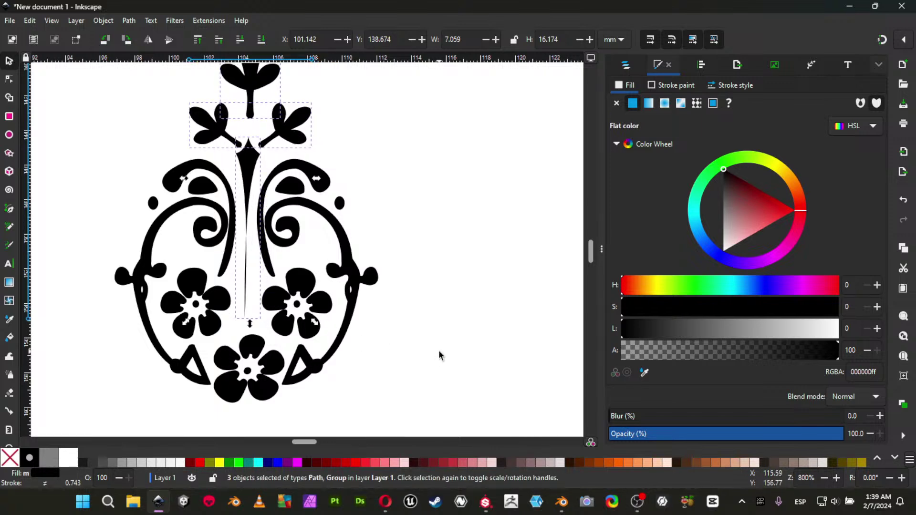
{"action": "scroll", "coordinate": [439, 355], "scroll_direction": "up", "scroll_amount": 1, "text": "ctrl"}
{"action": "scroll", "coordinate": [310, 316], "scroll_direction": "down", "scroll_amount": 3, "text": "ctrl"}
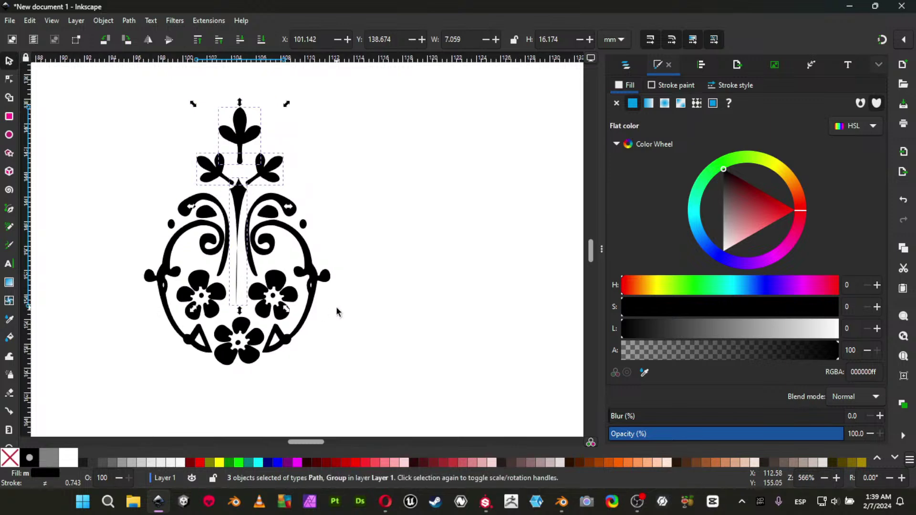
{"action": "left_click", "coordinate": [320, 307]}
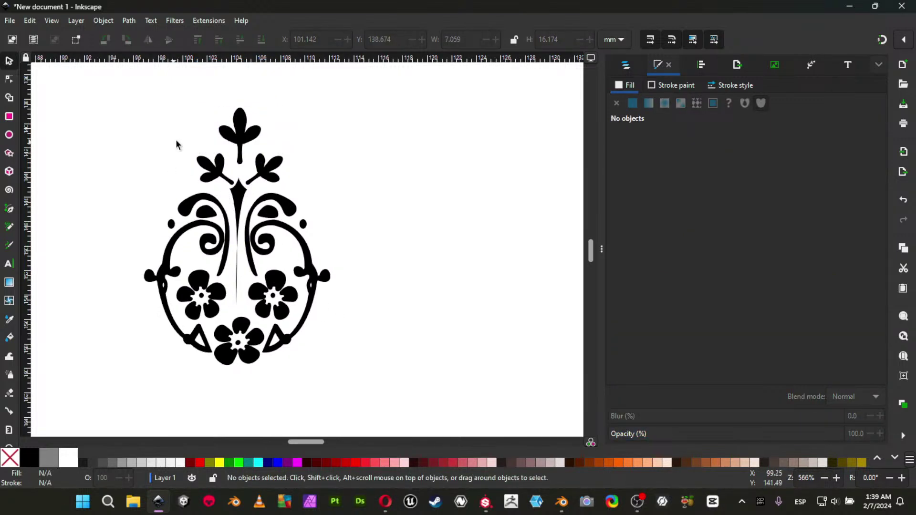
Give the whole ornament a flat white fill and remove its stroke.
{"action": "left_click_drag", "start_coordinate": [116, 100], "coordinate": [409, 391]}
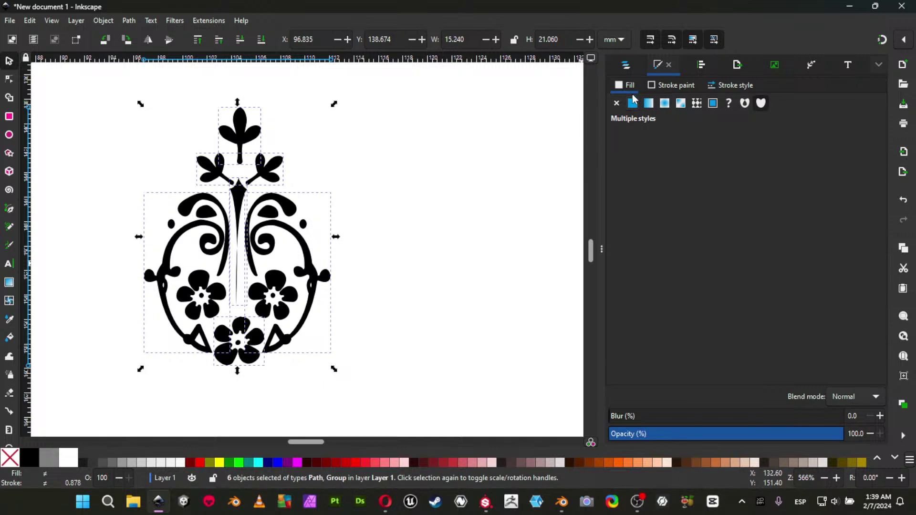
{"action": "left_click", "coordinate": [638, 106]}
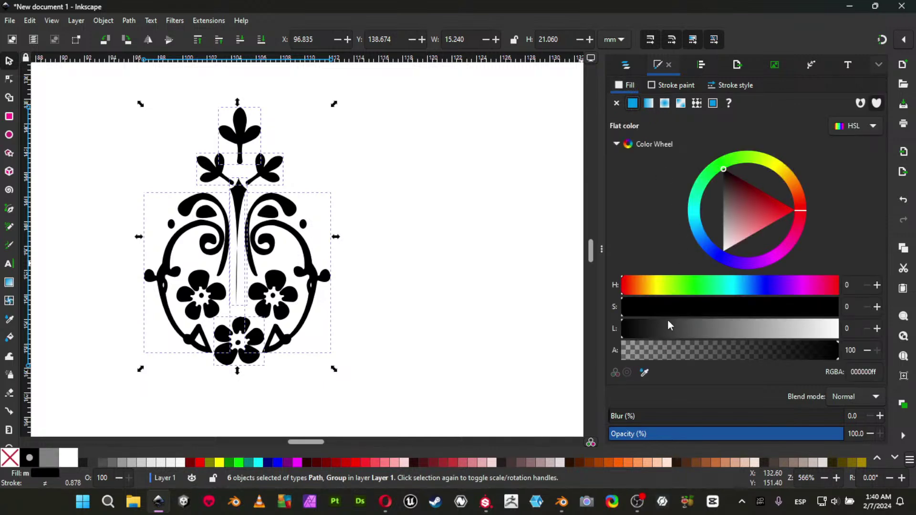
{"action": "left_click_drag", "start_coordinate": [669, 326], "coordinate": [914, 331]}
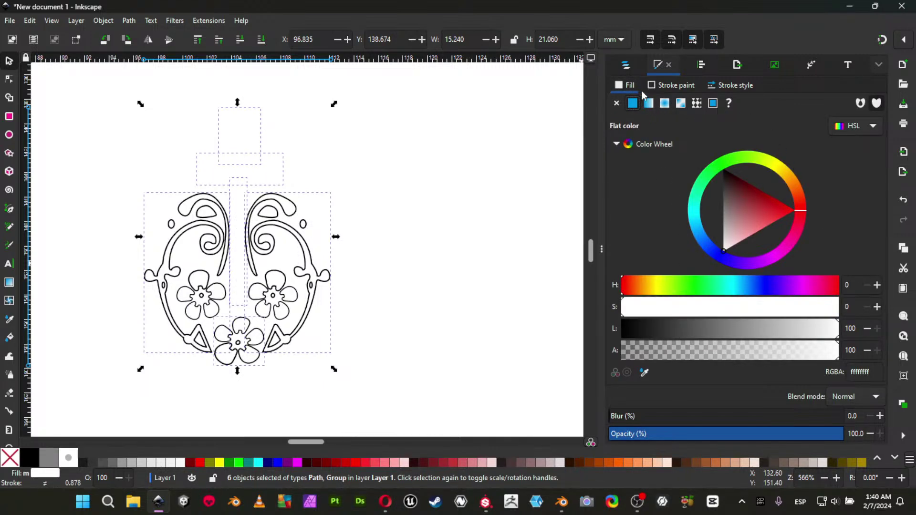
{"action": "left_click", "coordinate": [662, 86]}
{"action": "left_click", "coordinate": [617, 103]}
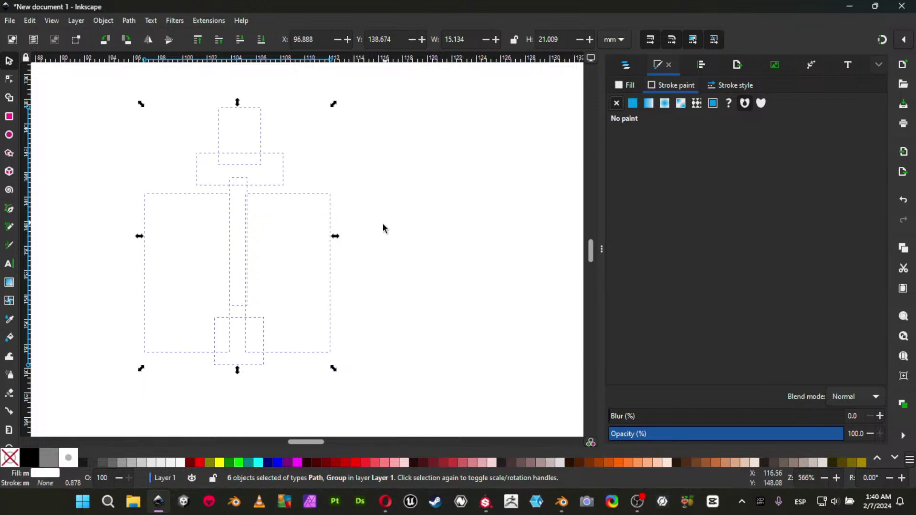
Draw a rectangle about 32 by 26 mm over the ornament and fill it with black.
{"action": "left_click", "coordinate": [8, 116]}
{"action": "mouse_move", "coordinate": [71, 63]}
{"action": "left_mouse_down"}
{"action": "mouse_move", "coordinate": [375, 258]}
{"action": "mouse_move", "coordinate": [445, 333]}
{"action": "mouse_move", "coordinate": [463, 378]}
{"action": "left_mouse_up"}
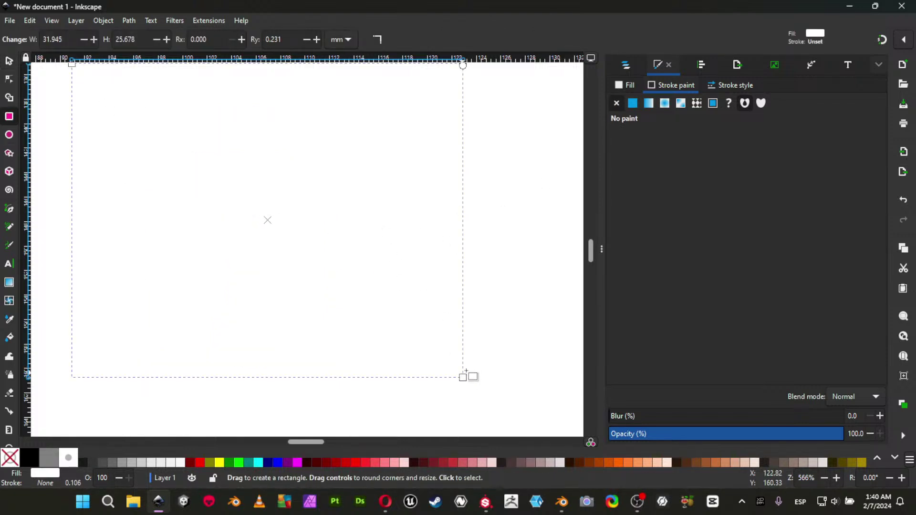
{"action": "left_click", "coordinate": [629, 86]}
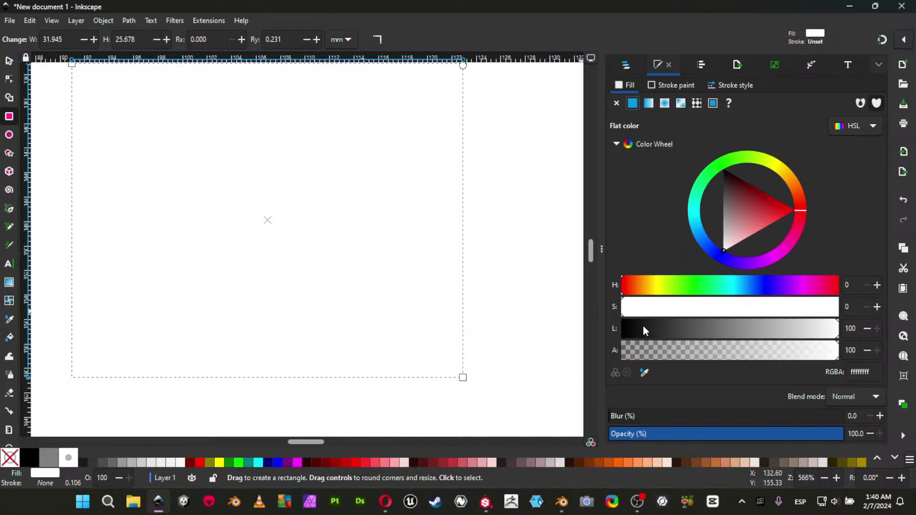
{"action": "left_click_drag", "start_coordinate": [643, 326], "coordinate": [592, 320]}
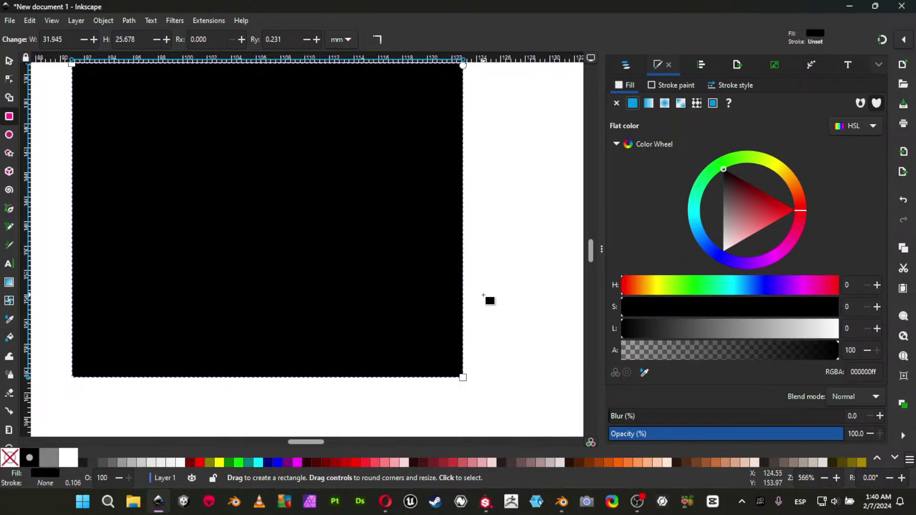
Lower the black rectangle in the stacking order until it lies behind all the white ornament parts.
{"action": "key", "text": "Page_Down"}
{"action": "key", "text": "Page_Down"}
{"action": "key", "text": "Page_Down"}
{"action": "key", "text": "Page_Down"}
{"action": "key", "text": "Page_Down"}
{"action": "key", "text": "Page_Down"}
{"action": "key", "text": "Page_Down"}
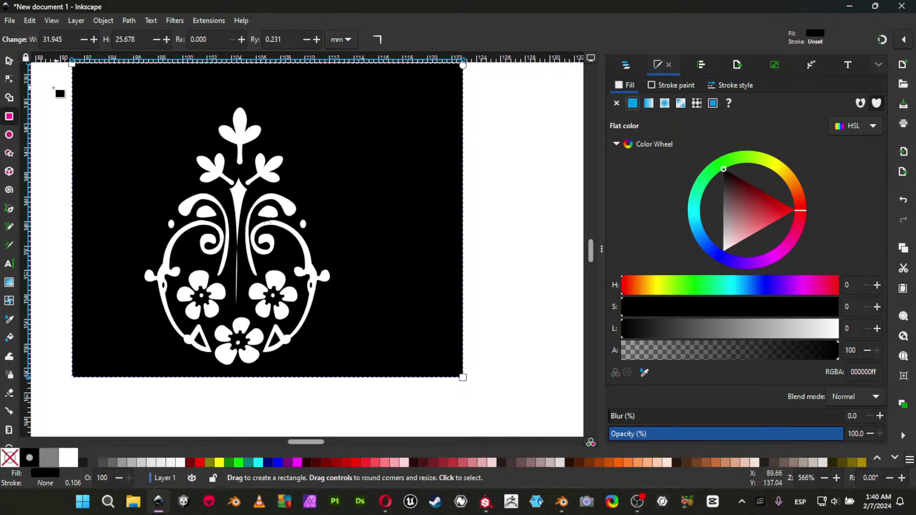
Resize the black rectangle to a 30 by 30 mm square.
{"action": "left_click", "coordinate": [8, 62]}
{"action": "scroll", "coordinate": [495, 318], "scroll_direction": "down", "scroll_amount": 2, "text": "ctrl"}
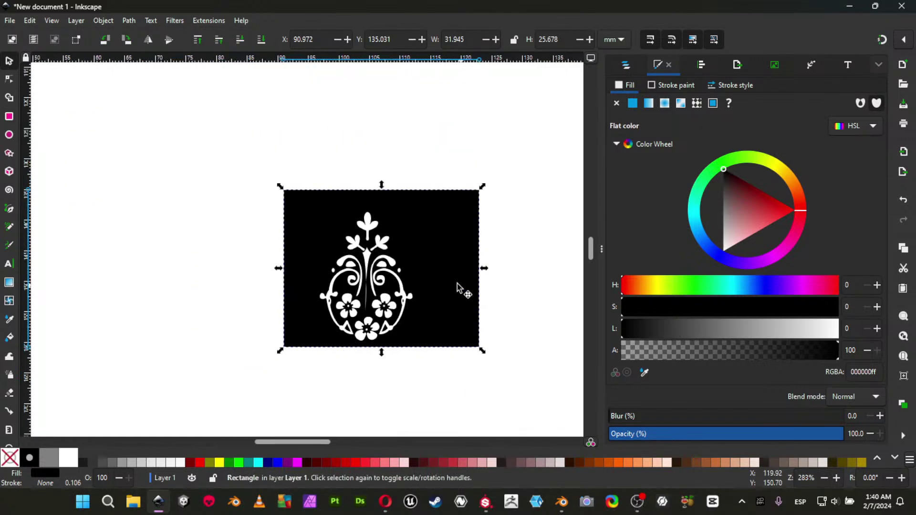
{"action": "middle_click_drag", "start_coordinate": [470, 289], "coordinate": [427, 315]}
{"action": "key", "text": "Escape"}
{"action": "left_click", "coordinate": [407, 271]}
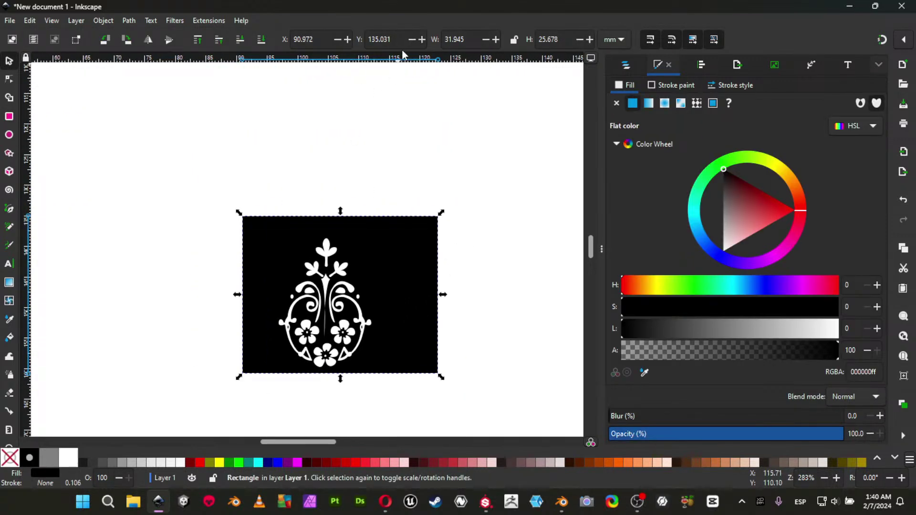
{"action": "left_click_drag", "start_coordinate": [457, 42], "coordinate": [384, 28]}
{"action": "type", "text": "30"}
{"action": "key", "text": "Tab"}
{"action": "type", "text": "30"}
{"action": "key", "text": "Return"}
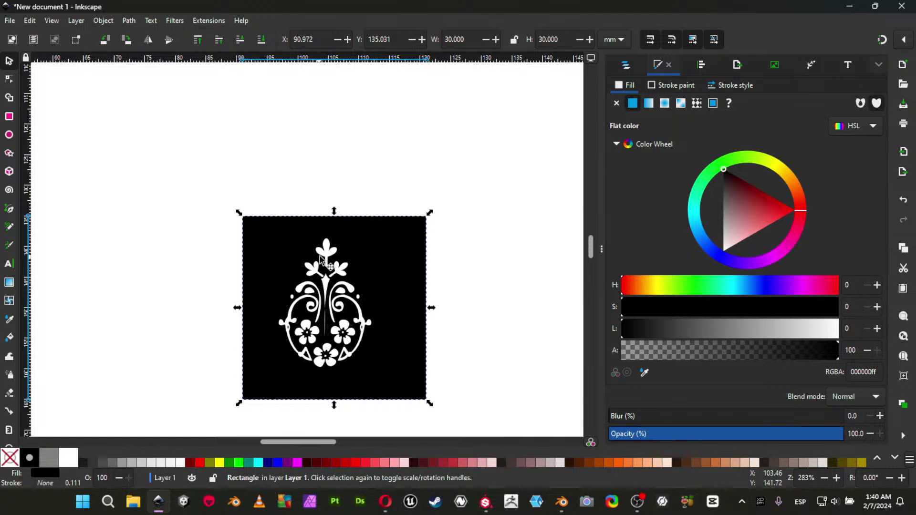
Group all the white ornament parts and centre the group horizontally and vertically on the black square.
{"action": "left_click_drag", "start_coordinate": [216, 222], "coordinate": [428, 385]}
{"action": "key", "text": "ctrl+g"}
{"action": "left_click", "coordinate": [415, 278], "text": "shift"}
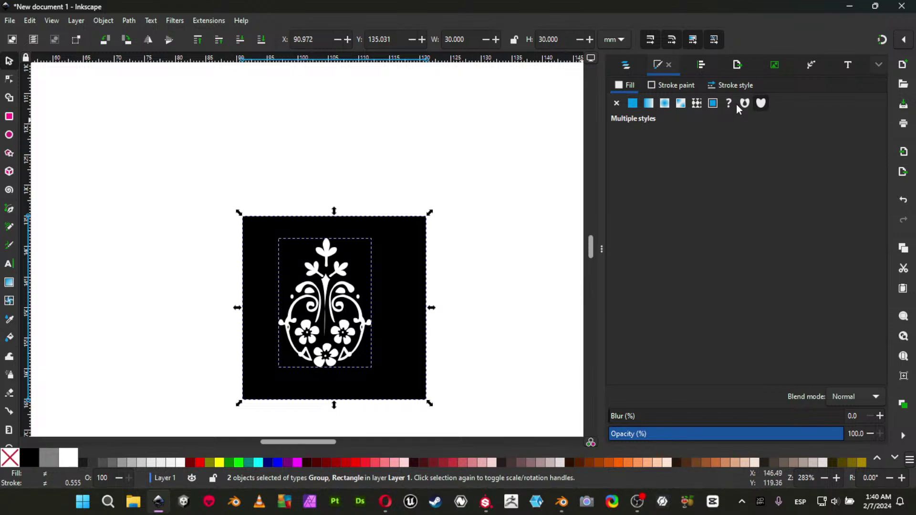
{"action": "left_click", "coordinate": [712, 66]}
{"action": "left_click", "coordinate": [666, 173]}
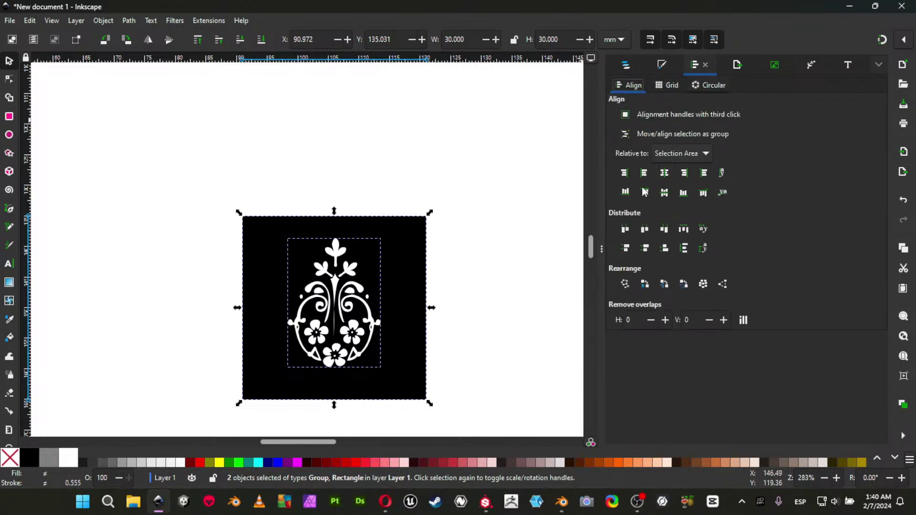
{"action": "left_click", "coordinate": [663, 195]}
{"action": "left_click", "coordinate": [472, 248]}
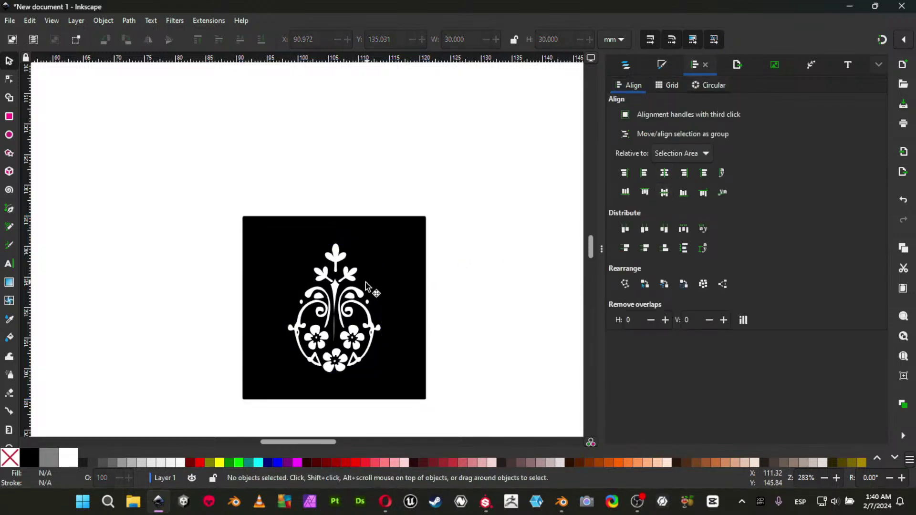
Enlarge the ornament group proportionally about its centre to about 19.9 by 27.6 mm, and select it together with the square.
{"action": "left_click", "coordinate": [357, 285]}
{"action": "left_click_drag", "start_coordinate": [384, 240], "coordinate": [403, 223], "text": "ctrl+shift"}
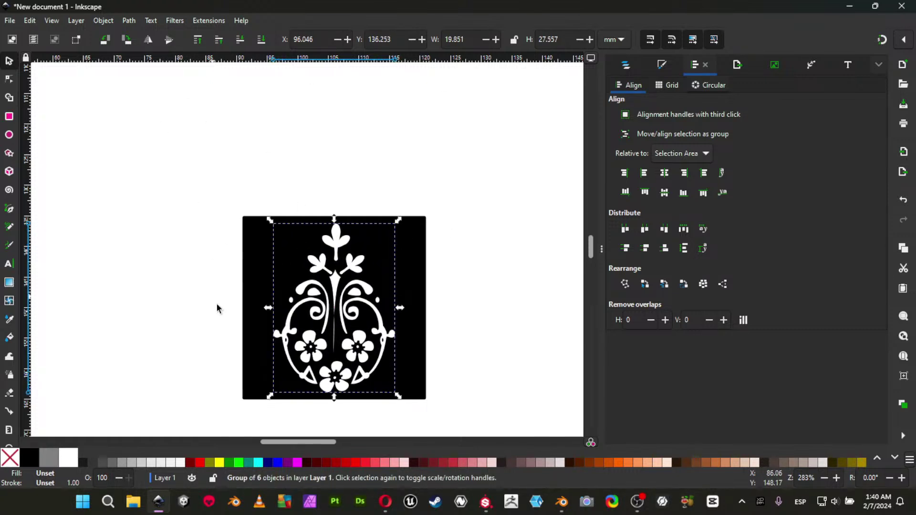
{"action": "left_click_drag", "start_coordinate": [194, 184], "coordinate": [487, 412]}
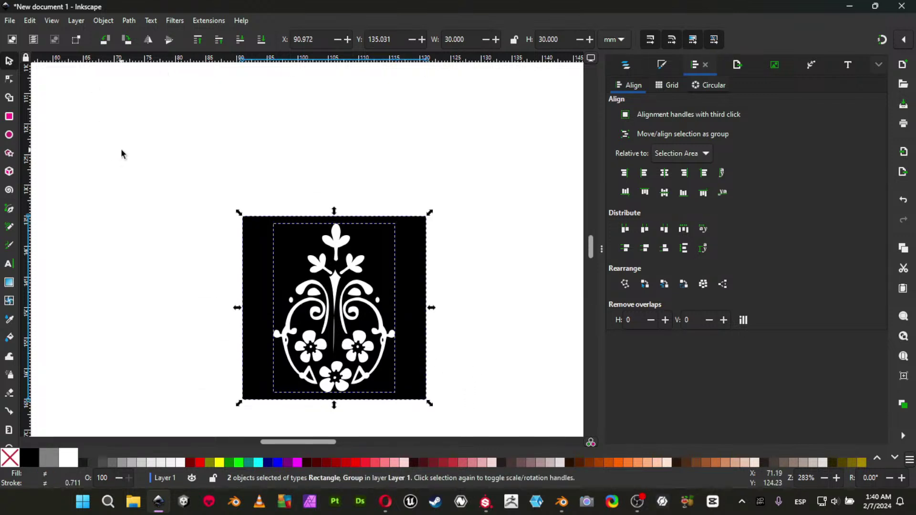
Save the document as an Inkscape SVG named stamps in the New Folder inside tutorials on drive F:.
{"action": "key", "text": "ctrl+s"}
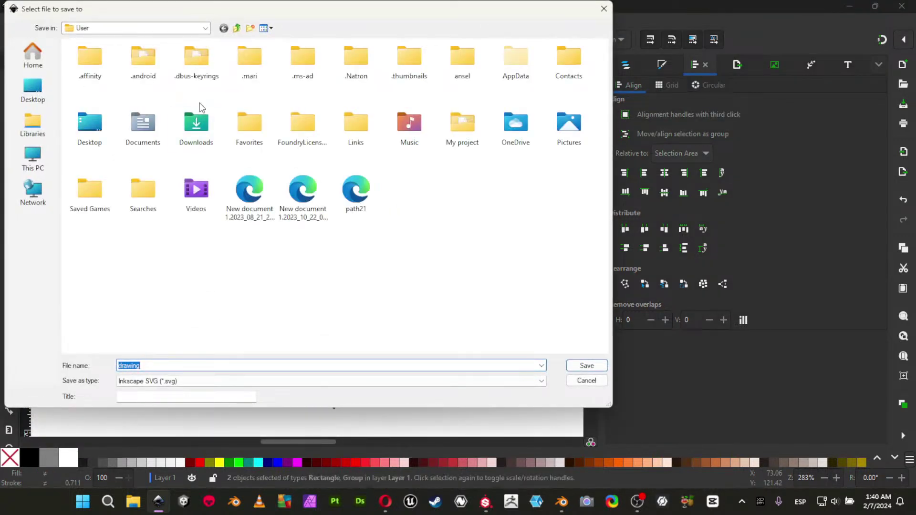
{"action": "left_click", "coordinate": [208, 28]}
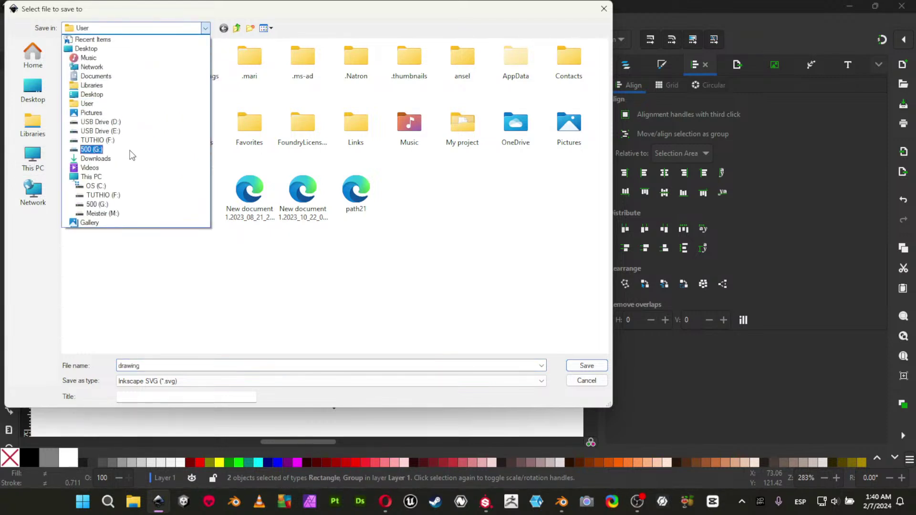
{"action": "left_click", "coordinate": [34, 158]}
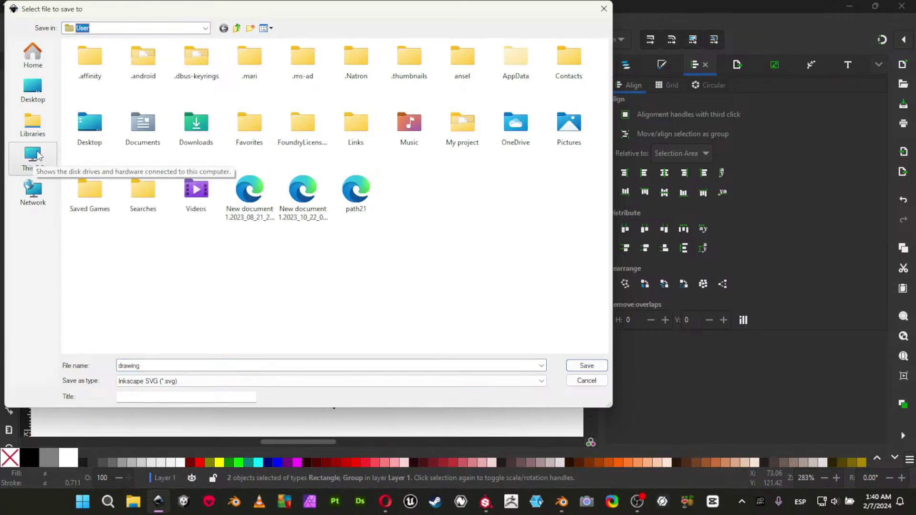
{"action": "left_click", "coordinate": [32, 159]}
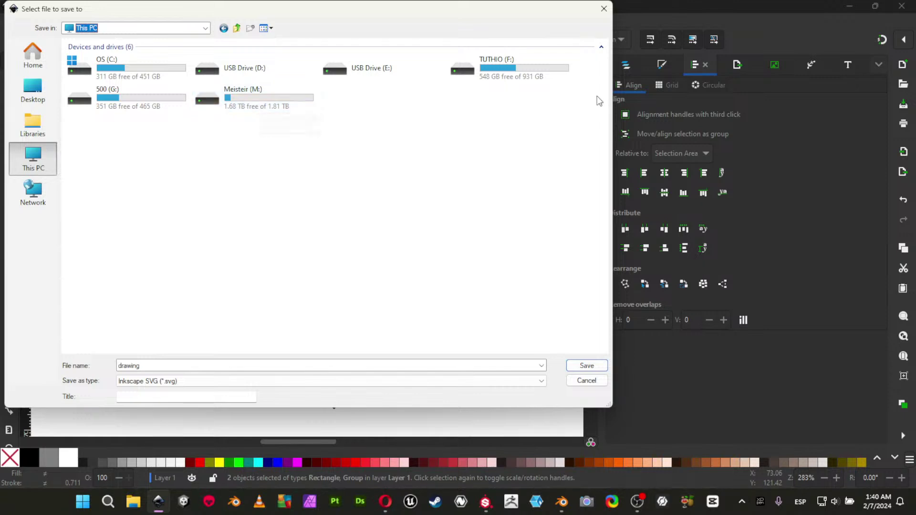
{"action": "double_click", "coordinate": [542, 68]}
{"action": "scroll", "coordinate": [261, 256], "scroll_direction": "down", "scroll_amount": 15}
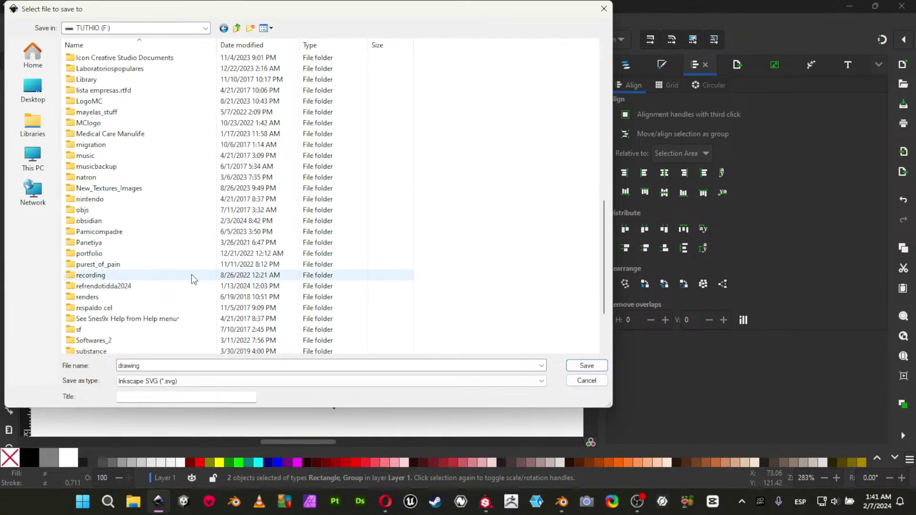
{"action": "double_click", "coordinate": [119, 297]}
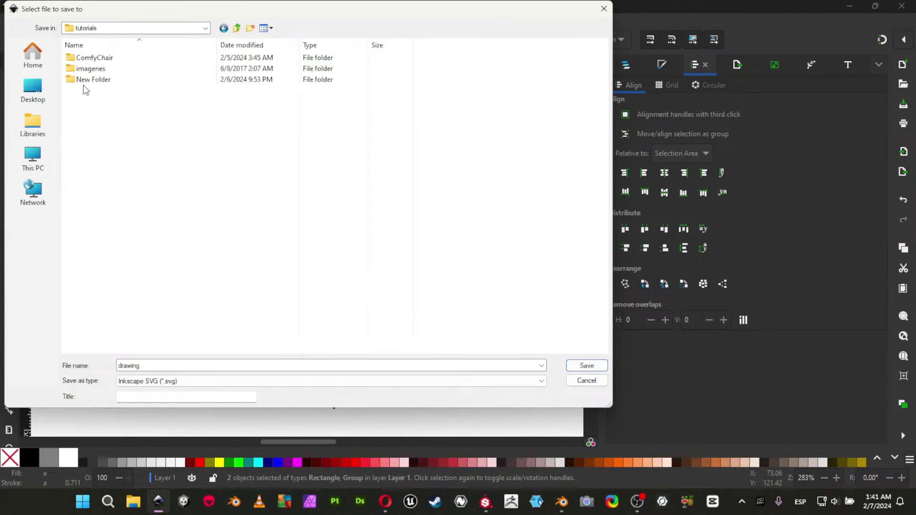
{"action": "double_click", "coordinate": [89, 80]}
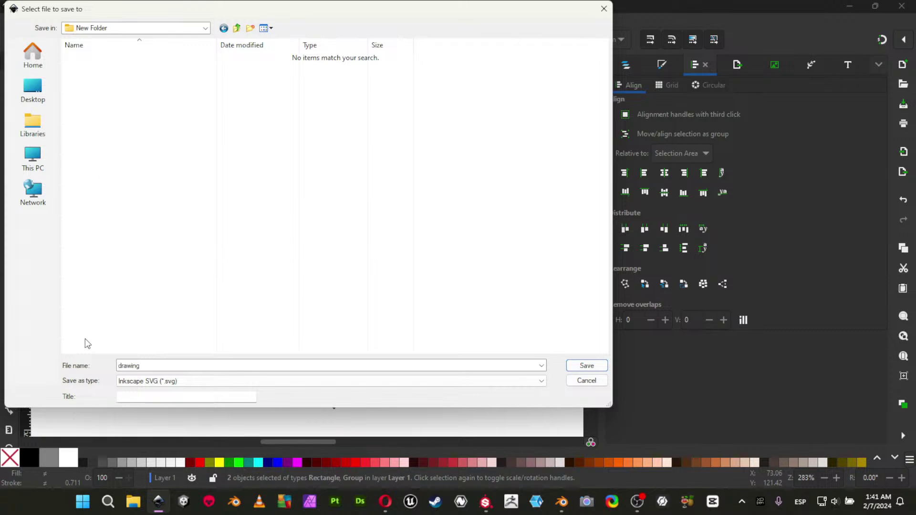
{"action": "left_click", "coordinate": [166, 367]}
{"action": "type", "text": "s"}
{"action": "key", "text": "Return"}
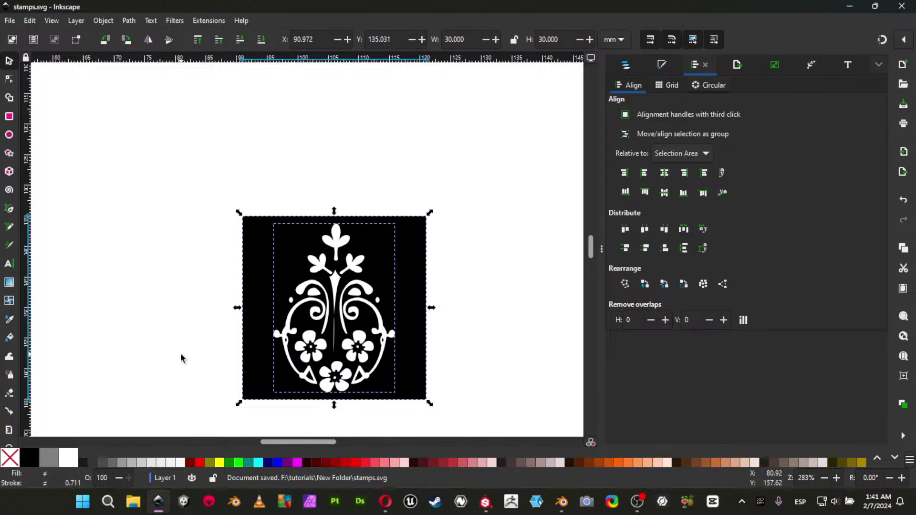
Group the ornament with the black square into one object and open the export settings for the selection.
{"action": "left_click", "coordinate": [9, 23]}
{"action": "left_click", "coordinate": [312, 192]}
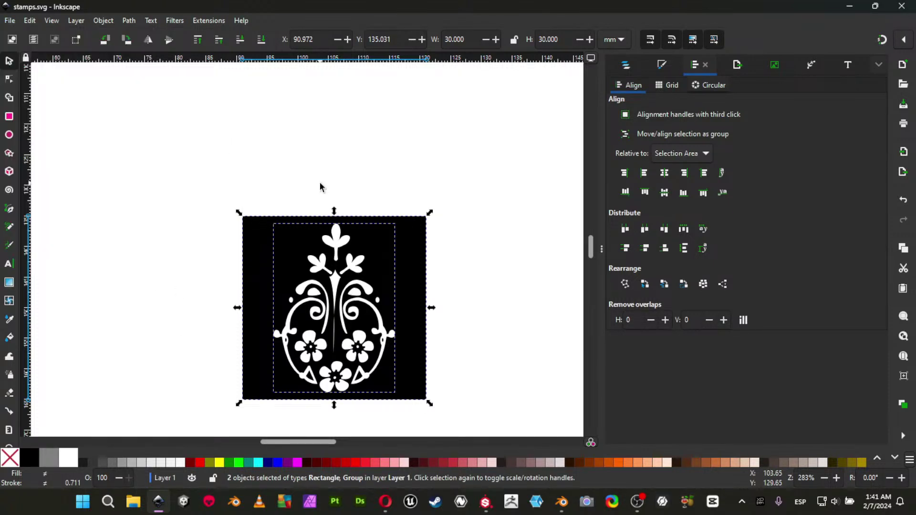
{"action": "key", "text": "ctrl+g"}
{"action": "left_click", "coordinate": [10, 21]}
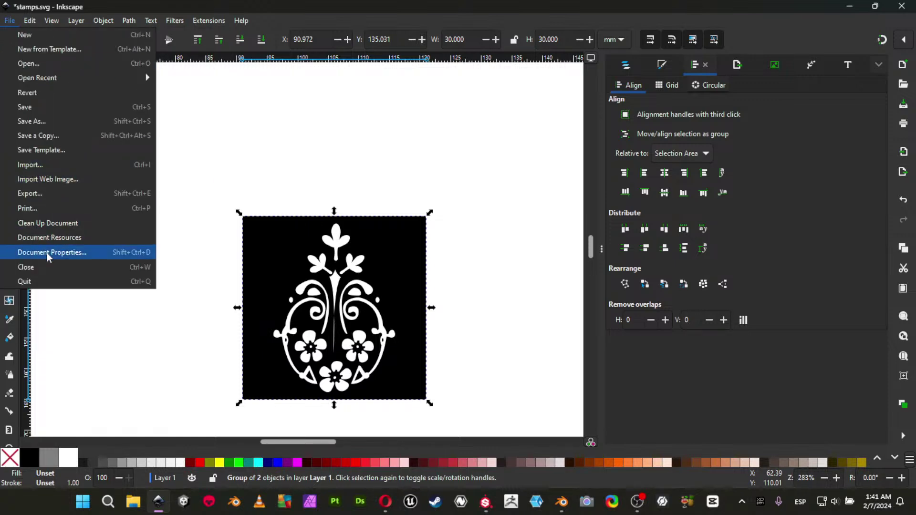
{"action": "left_click", "coordinate": [51, 193]}
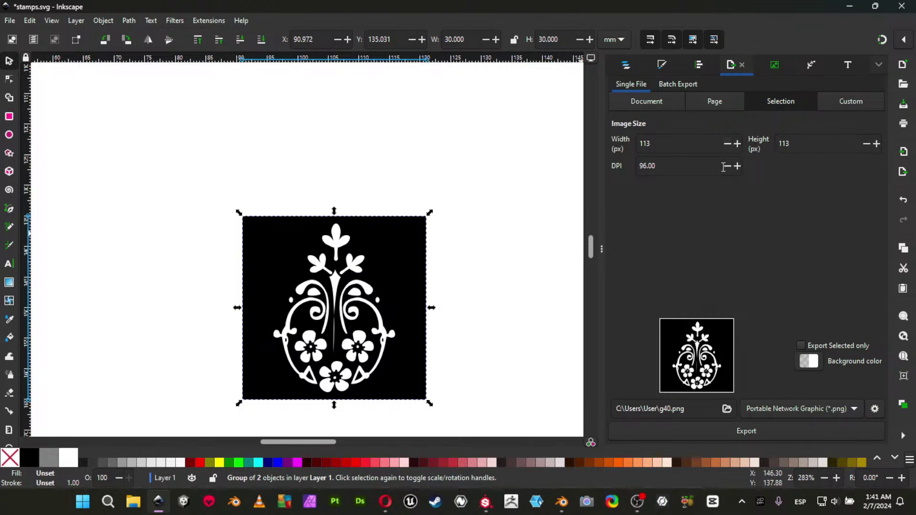
Set the export resolution to 1500 DPI.
{"action": "left_click_drag", "start_coordinate": [677, 162], "coordinate": [565, 123]}
{"action": "type", "text": "3"}
{"action": "key", "text": "Return"}
{"action": "left_click_drag", "start_coordinate": [679, 166], "coordinate": [611, 130]}
{"action": "type", "text": "1500"}
{"action": "key", "text": "Return"}
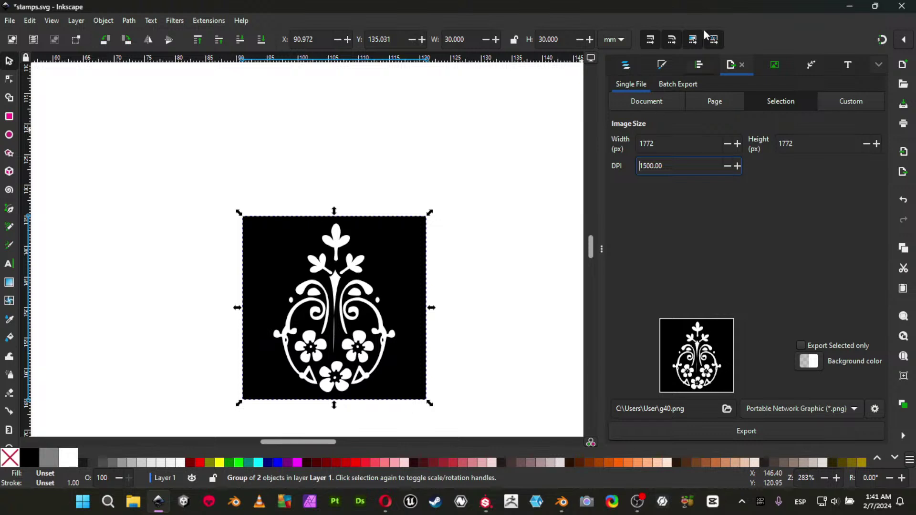
Set the export image width to 4096 px.
{"action": "left_click_drag", "start_coordinate": [665, 143], "coordinate": [382, 55]}
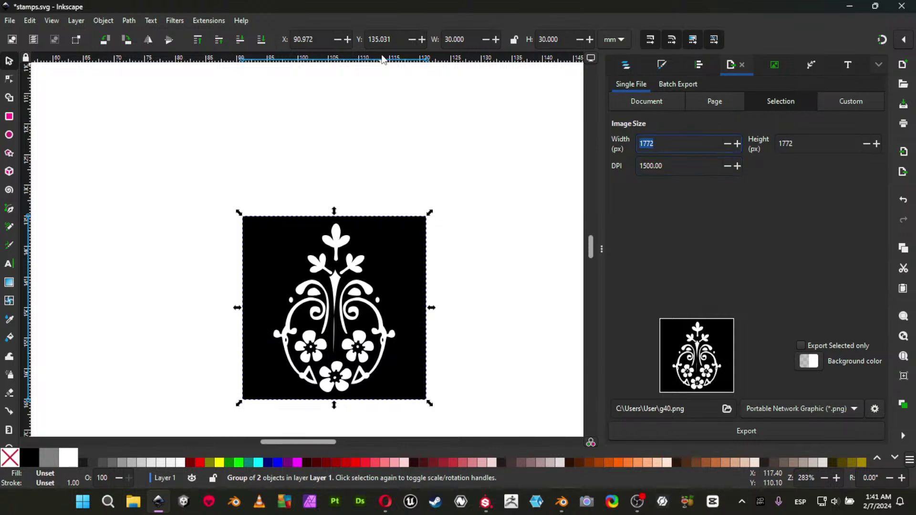
{"action": "type", "text": "4096"}
{"action": "key", "text": "Return"}
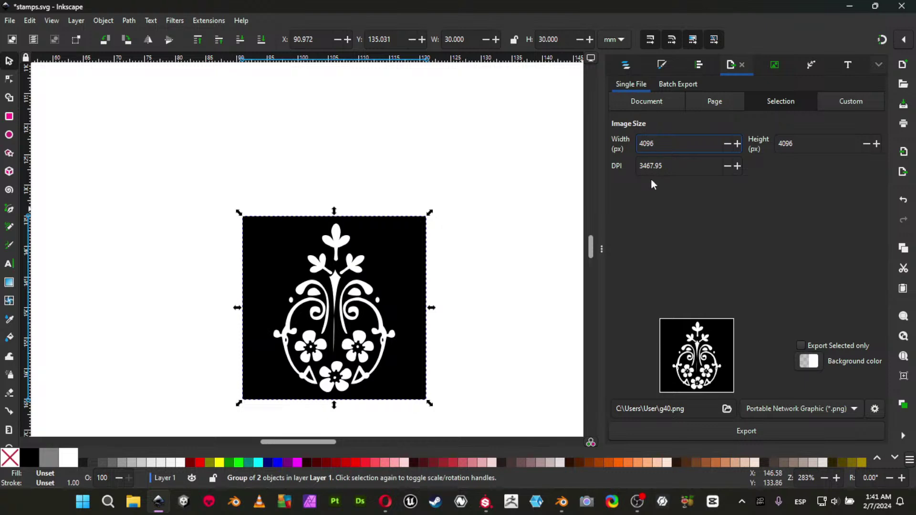
Choose the New Folder inside tutorials on drive F: as the export destination.
{"action": "left_click", "coordinate": [727, 410]}
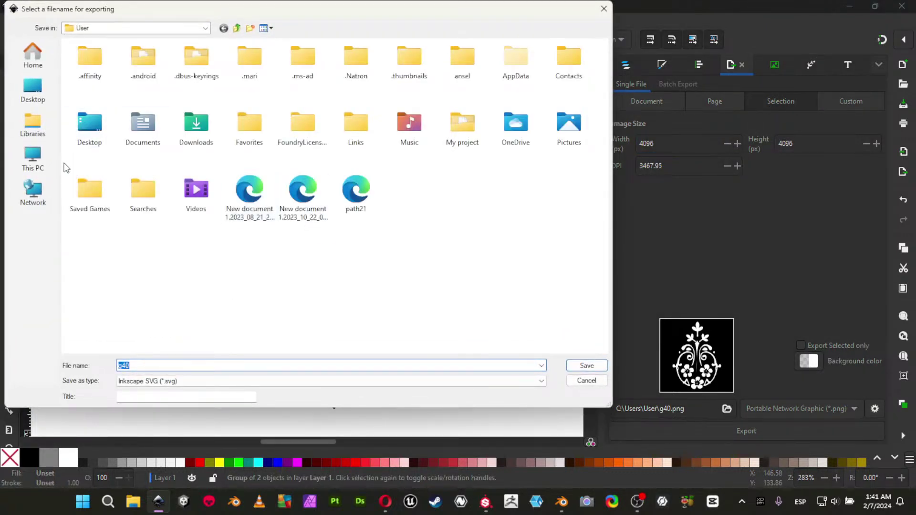
{"action": "left_click", "coordinate": [206, 28]}
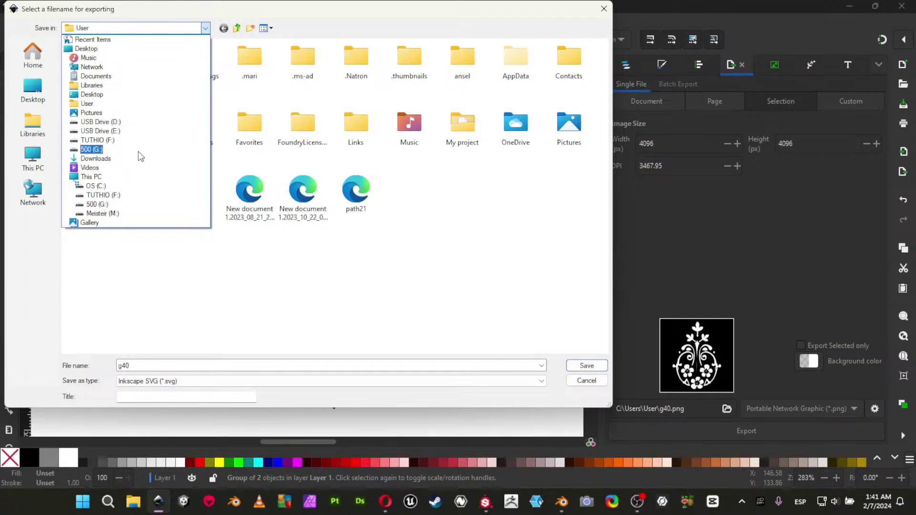
{"action": "left_click", "coordinate": [204, 300]}
{"action": "left_click", "coordinate": [38, 156]}
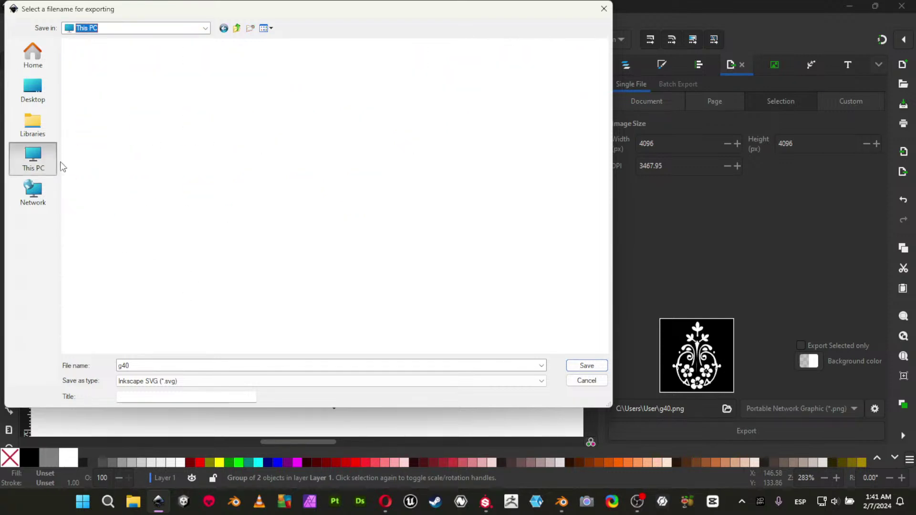
{"action": "double_click", "coordinate": [507, 79]}
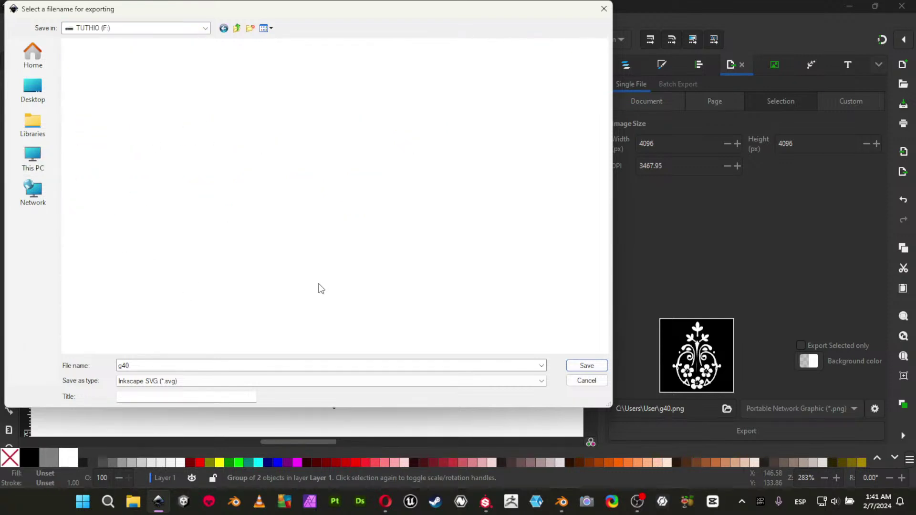
{"action": "scroll", "coordinate": [307, 290], "scroll_direction": "down", "scroll_amount": 7}
{"action": "double_click", "coordinate": [130, 302]}
{"action": "double_click", "coordinate": [94, 80]}
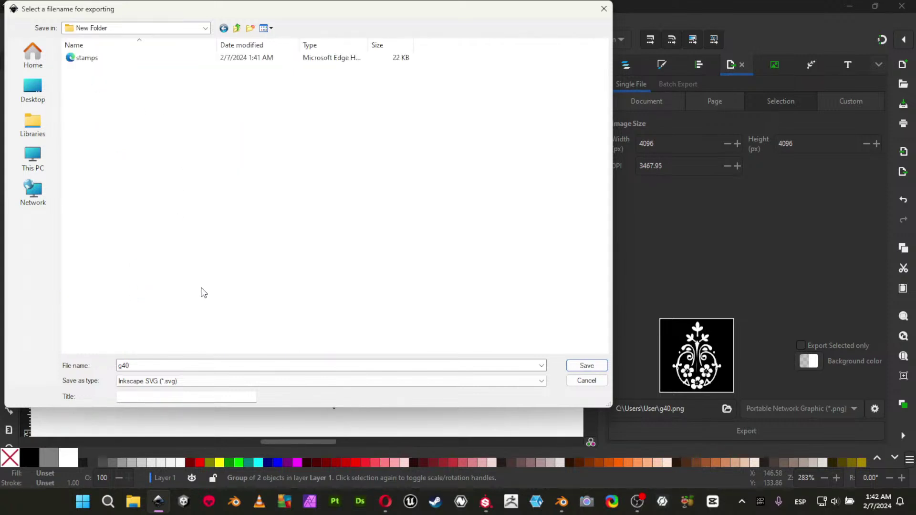
Name the export file StampB, set its type to Portable Network Graphic and export the selection.
{"action": "type", "text": "S"}
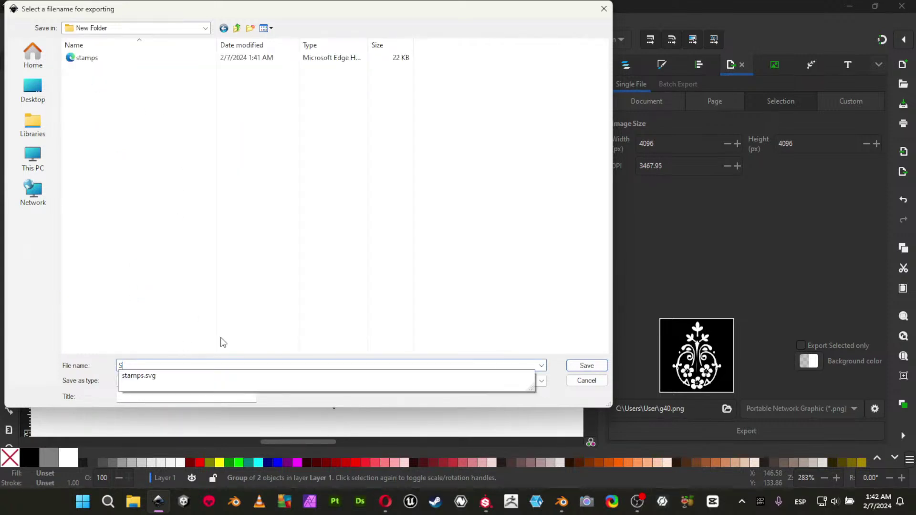
{"action": "type", "text": "tampB"}
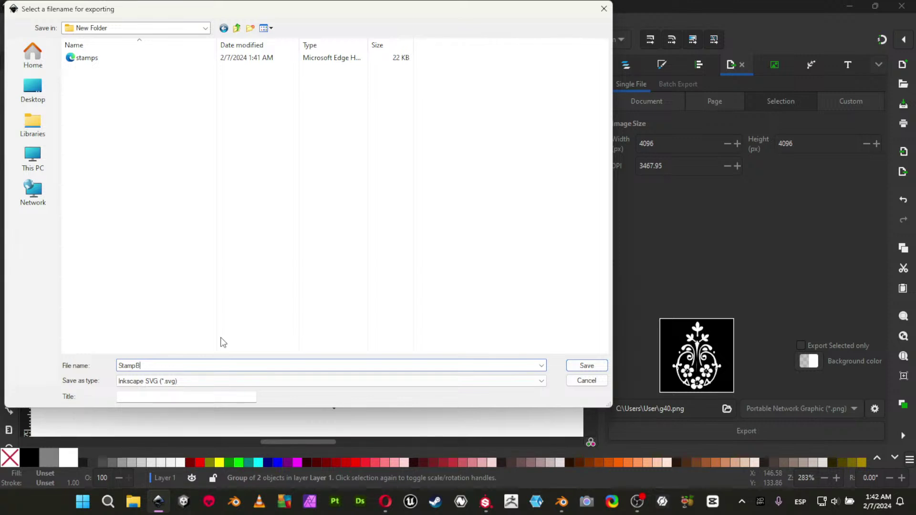
{"action": "left_click", "coordinate": [252, 381]}
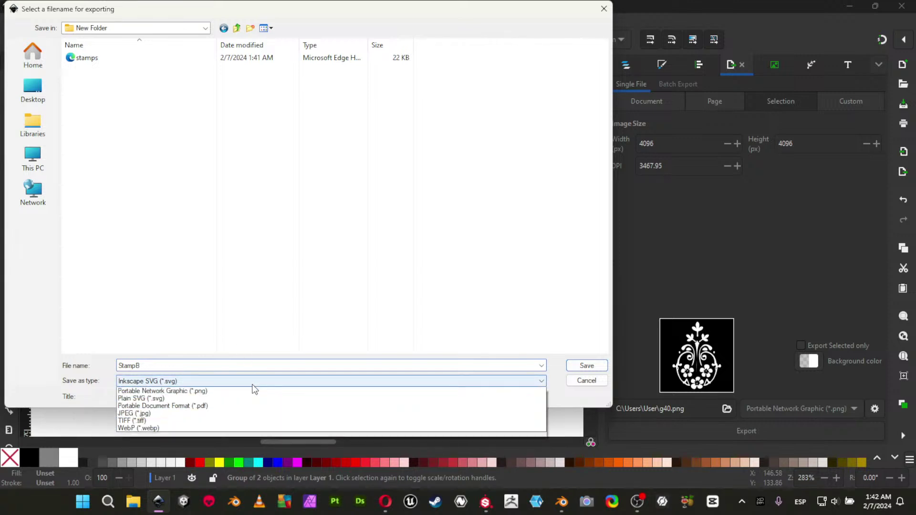
{"action": "left_click", "coordinate": [199, 399]}
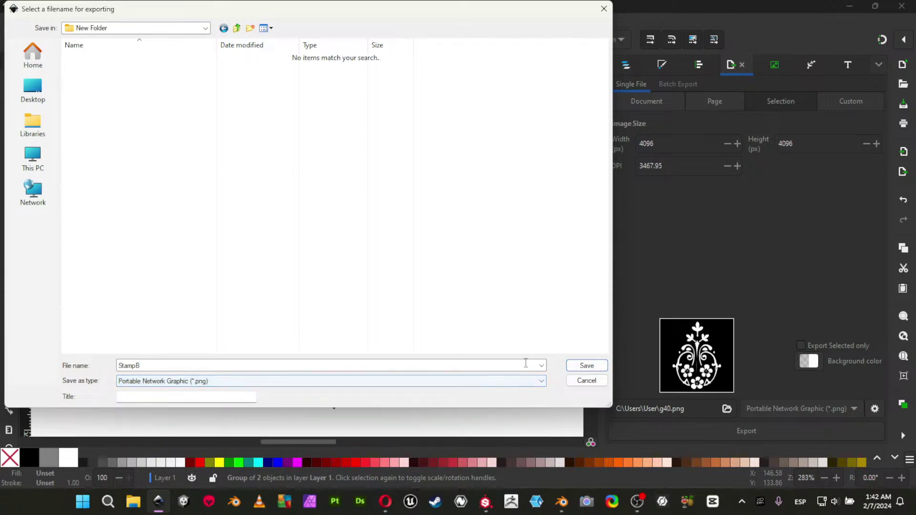
{"action": "left_click", "coordinate": [585, 370]}
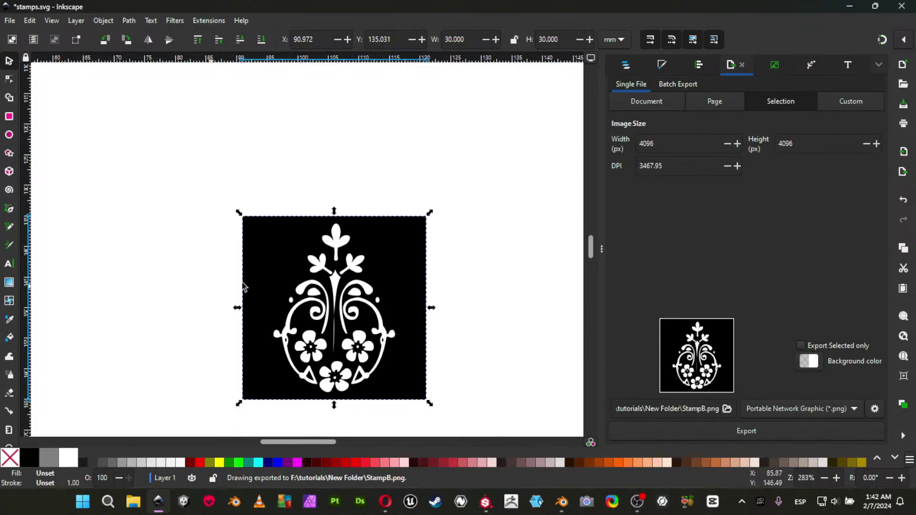
Switch to Substance Painter and bring the StampB image from the tutorials New Folder in File Explorer into the shelf.
{"action": "left_click", "coordinate": [850, 6]}
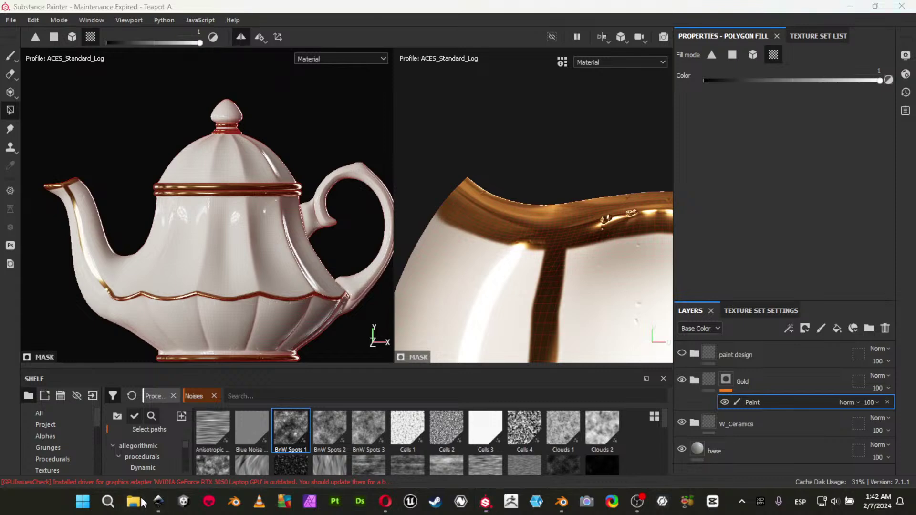
{"action": "key", "text": "super+e"}
{"action": "left_click", "coordinate": [87, 320]}
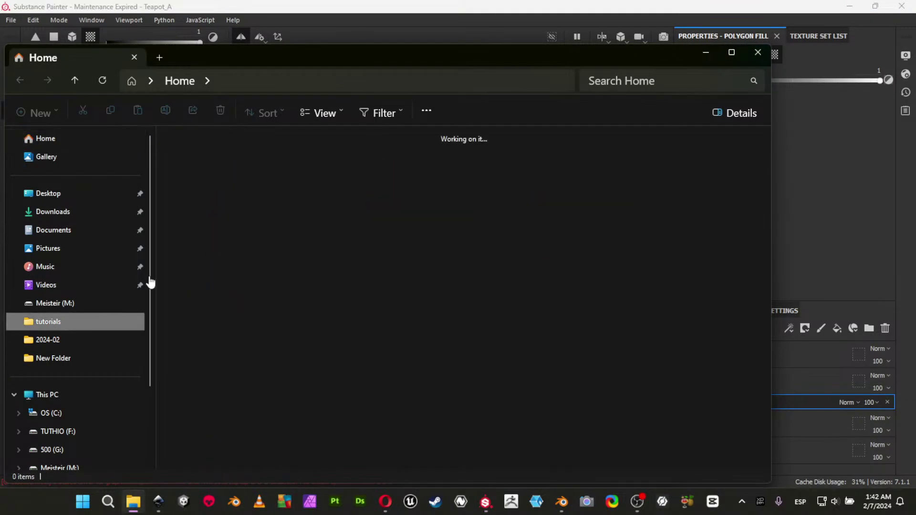
{"action": "left_click", "coordinate": [305, 151]}
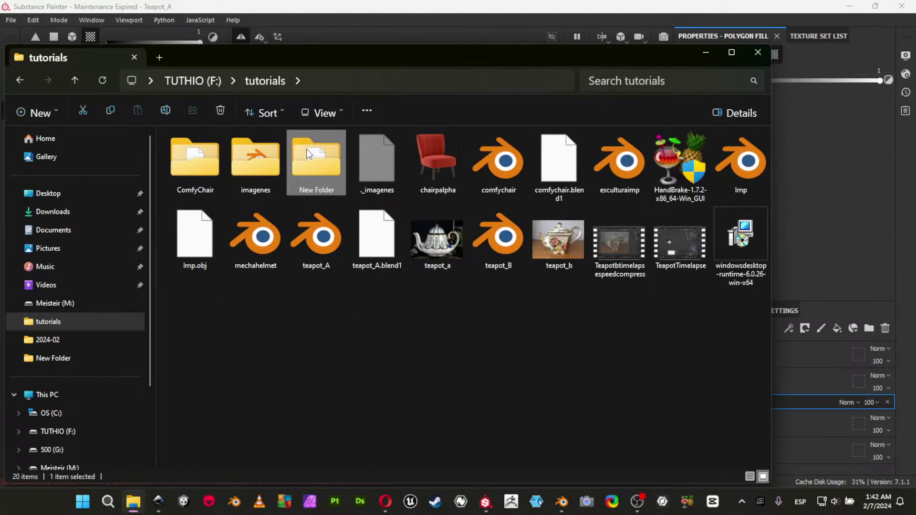
{"action": "double_click", "coordinate": [318, 170]}
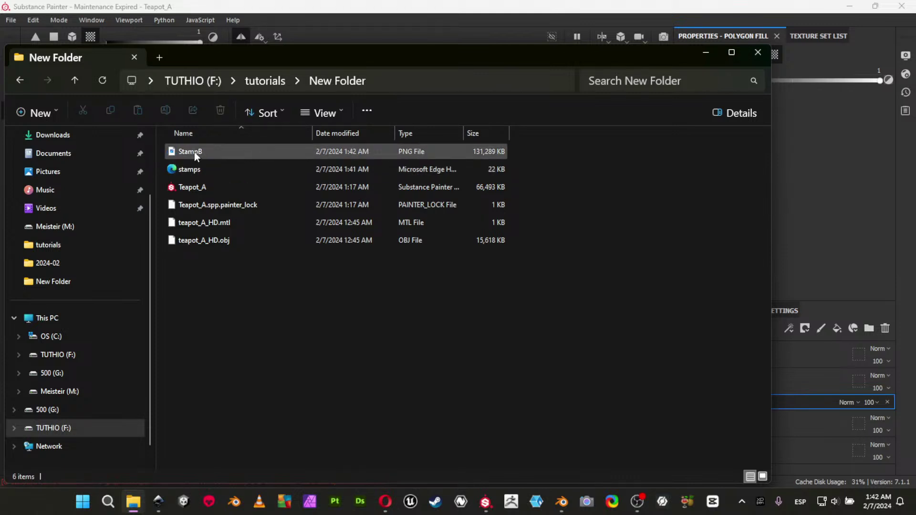
{"action": "left_click_drag", "start_coordinate": [270, 52], "coordinate": [526, 54]}
{"action": "mouse_move", "coordinate": [437, 154]}
{"action": "left_mouse_down"}
{"action": "mouse_move", "coordinate": [274, 328]}
{"action": "mouse_move", "coordinate": [224, 453]}
{"action": "mouse_move", "coordinate": [207, 425]}
{"action": "left_mouse_up"}
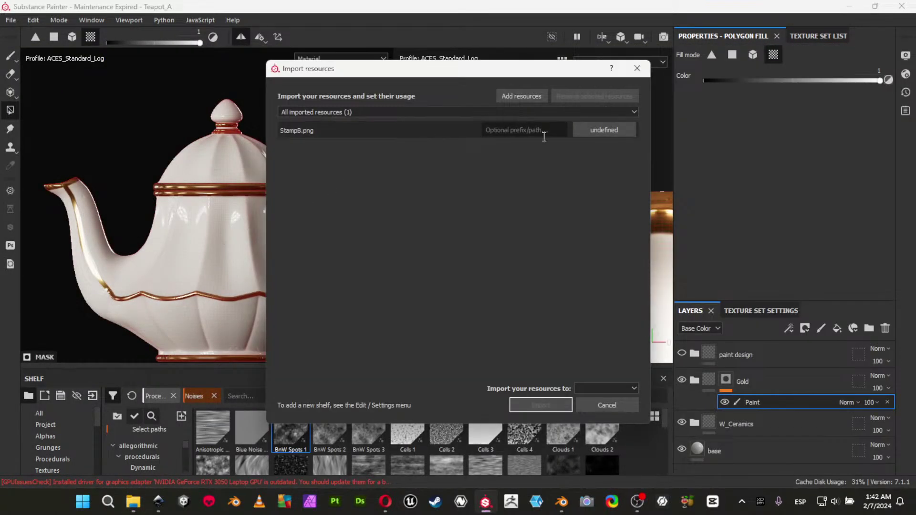
Import StampB.png as an alpha into project Teapot_A and show the shelf's project resources.
{"action": "left_click", "coordinate": [602, 133]}
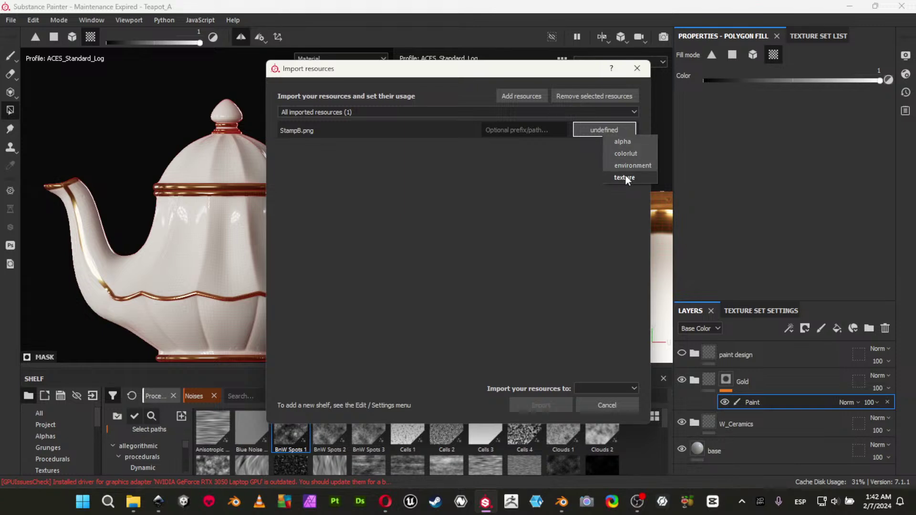
{"action": "left_click", "coordinate": [629, 143]}
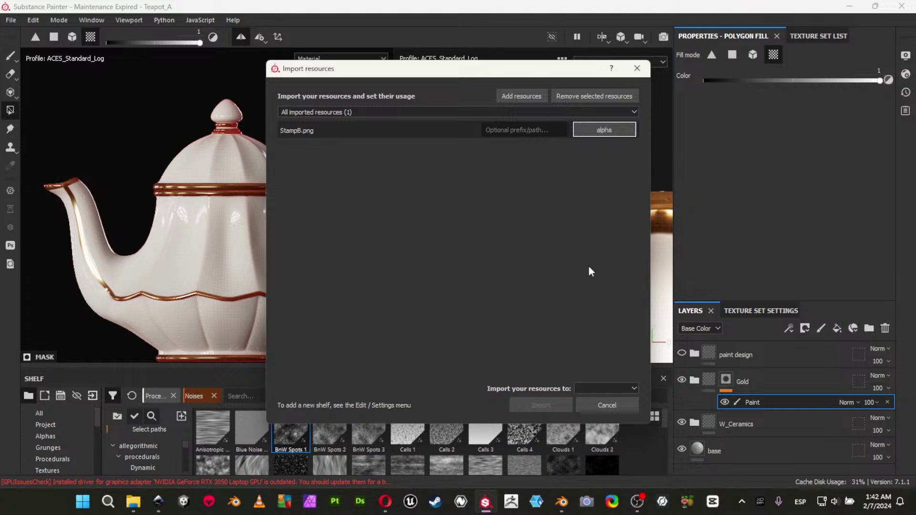
{"action": "left_click", "coordinate": [592, 386]}
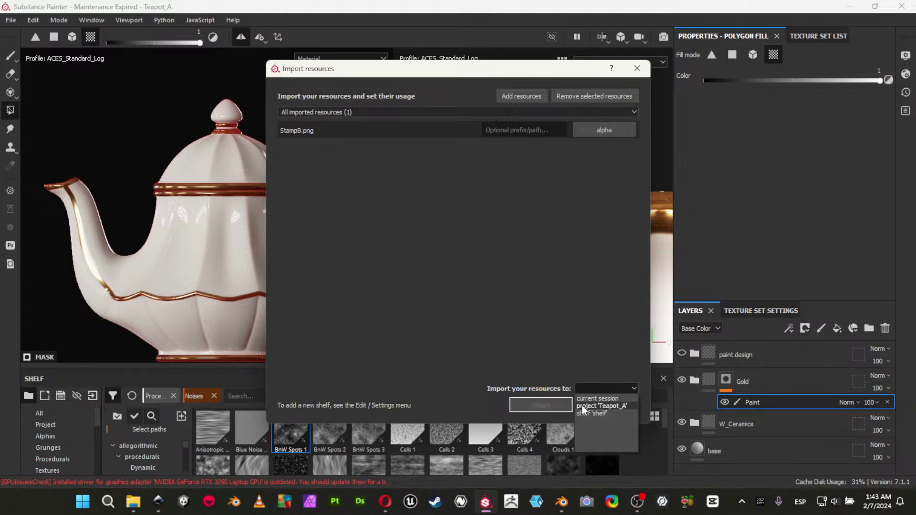
{"action": "left_click", "coordinate": [594, 407]}
{"action": "left_click", "coordinate": [529, 404]}
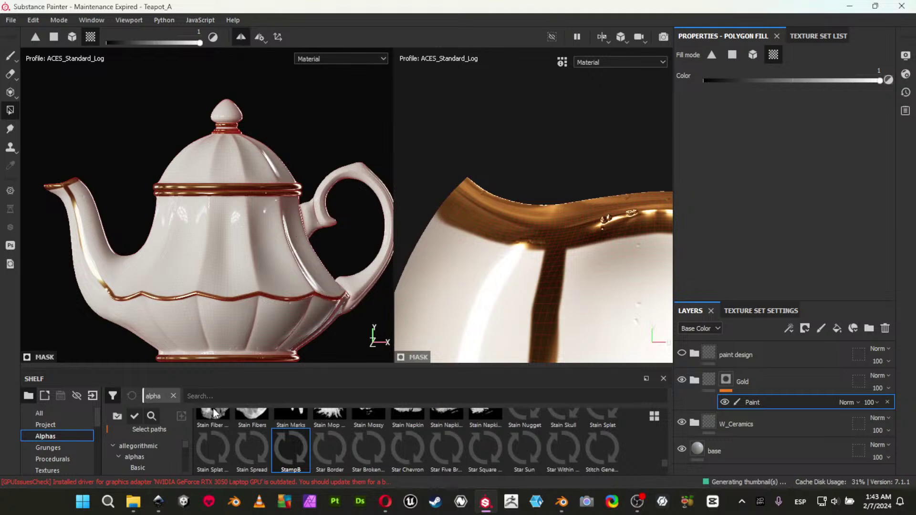
{"action": "left_click", "coordinate": [67, 425]}
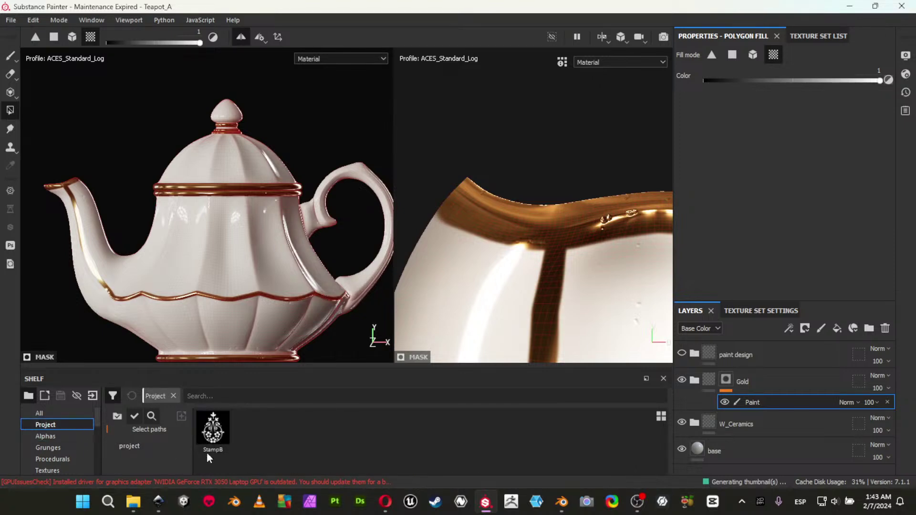
Make the paint design folder visible and expanded, and set its c fill layer's base color to a turquoise blue.
{"action": "left_click", "coordinate": [697, 352]}
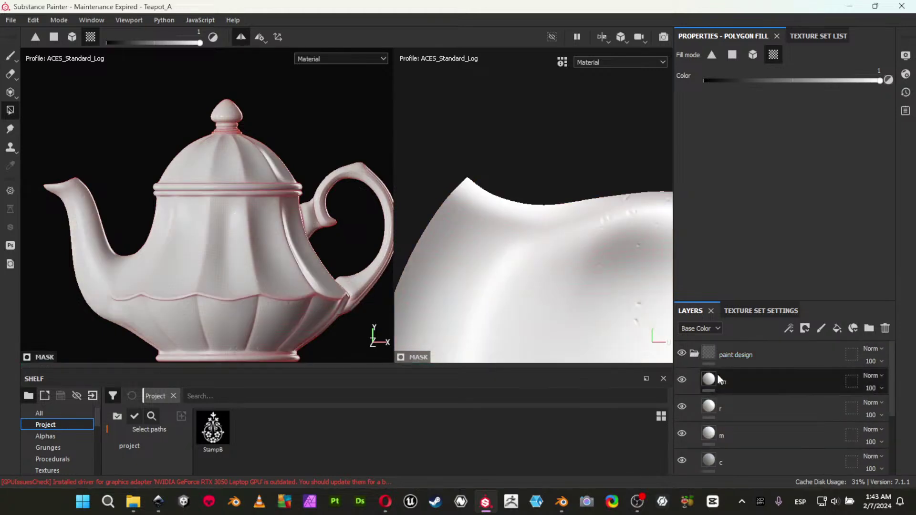
{"action": "scroll", "coordinate": [732, 385], "scroll_direction": "down", "scroll_amount": 1}
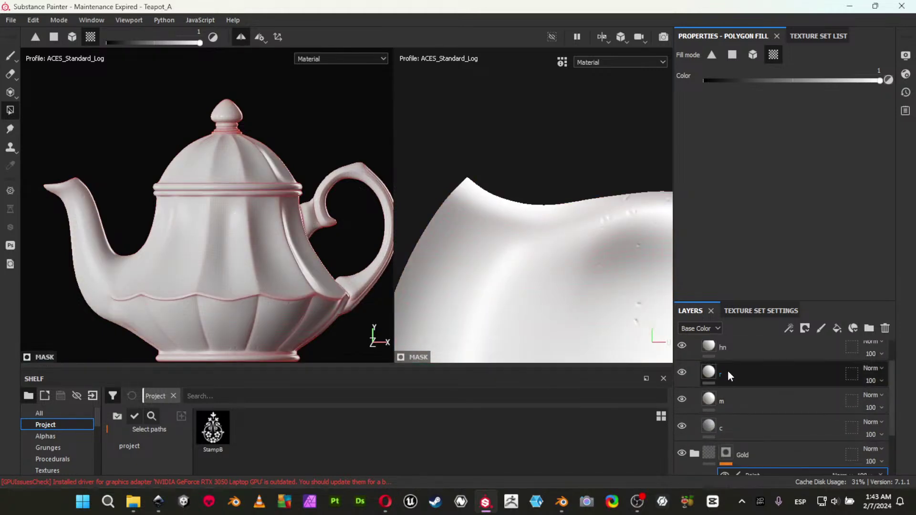
{"action": "left_click", "coordinate": [706, 428]}
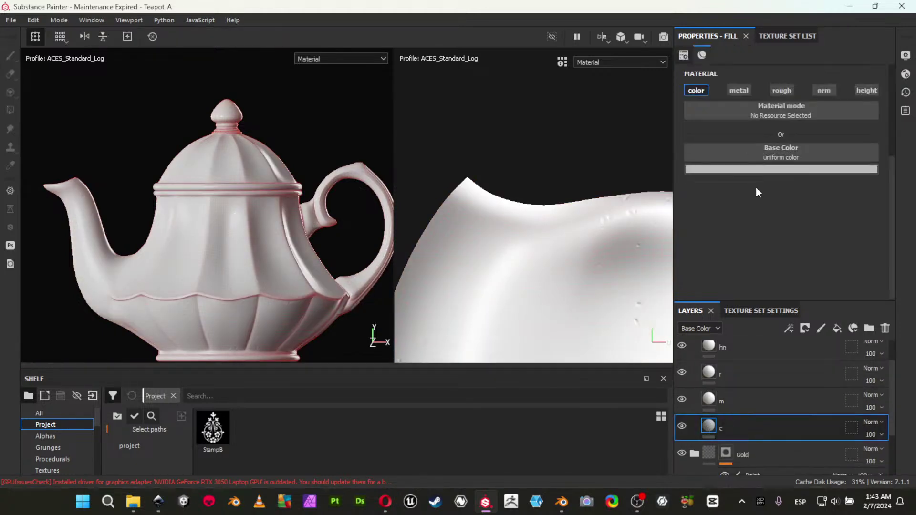
{"action": "left_click", "coordinate": [735, 170]}
{"action": "left_click_drag", "start_coordinate": [865, 284], "coordinate": [871, 240]}
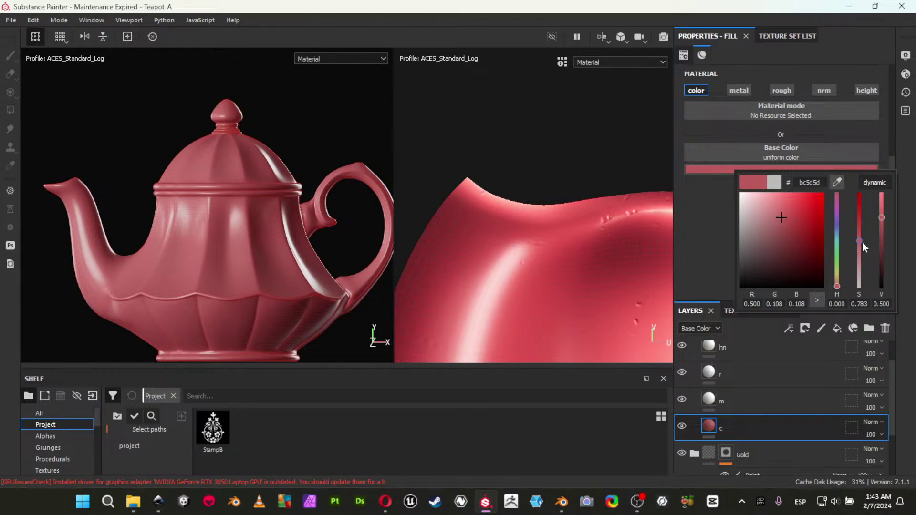
{"action": "left_click_drag", "start_coordinate": [861, 241], "coordinate": [857, 230]}
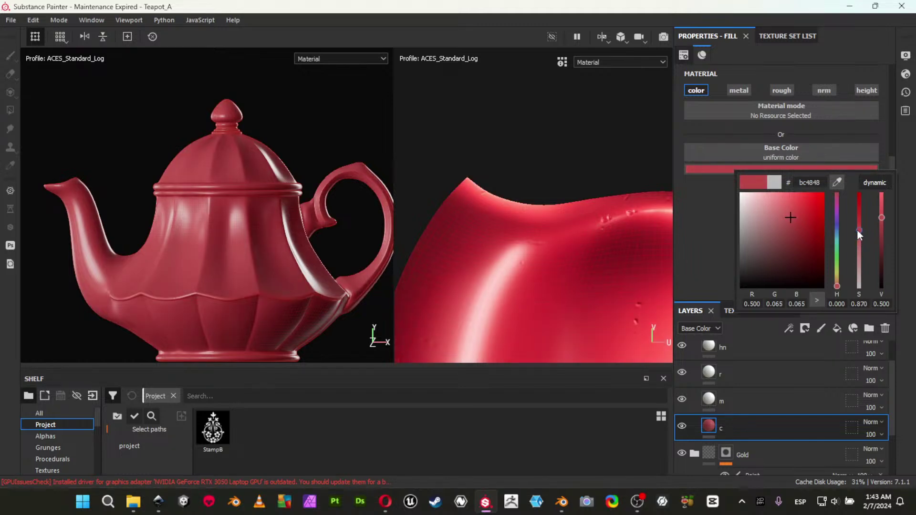
{"action": "left_click_drag", "start_coordinate": [838, 287], "coordinate": [838, 237]}
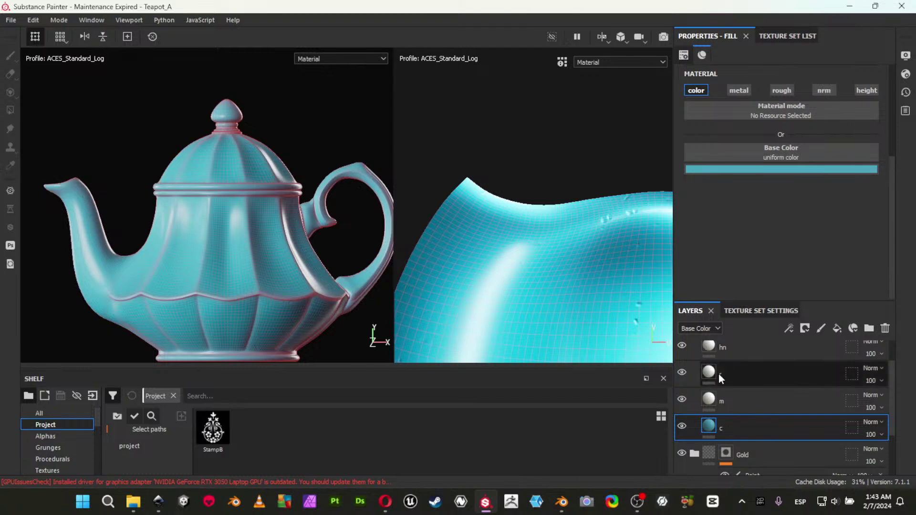
Open the layer actions for the c fill layer in the paint design folder.
{"action": "right_click", "coordinate": [711, 425]}
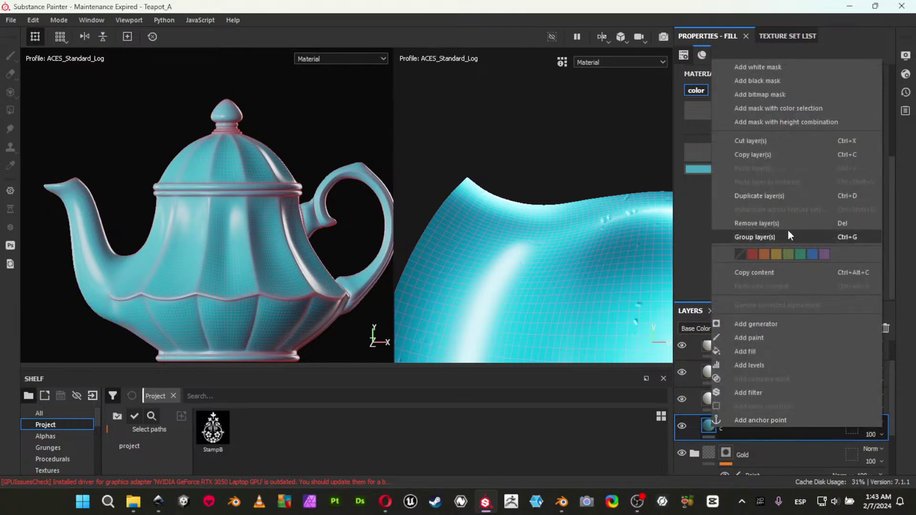
Add a black mask to the fill layer c and add a paint effect to that mask.
{"action": "left_click", "coordinate": [777, 81]}
{"action": "right_click", "coordinate": [727, 431]}
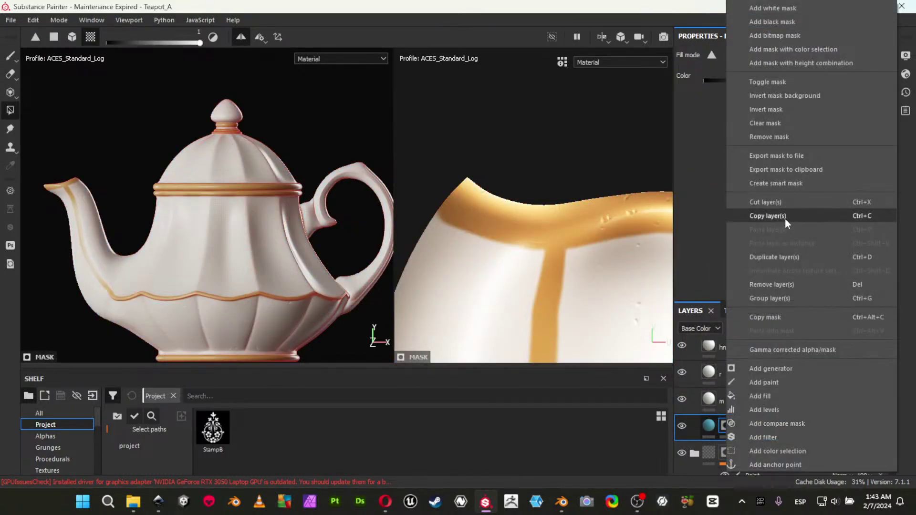
{"action": "left_click", "coordinate": [774, 383]}
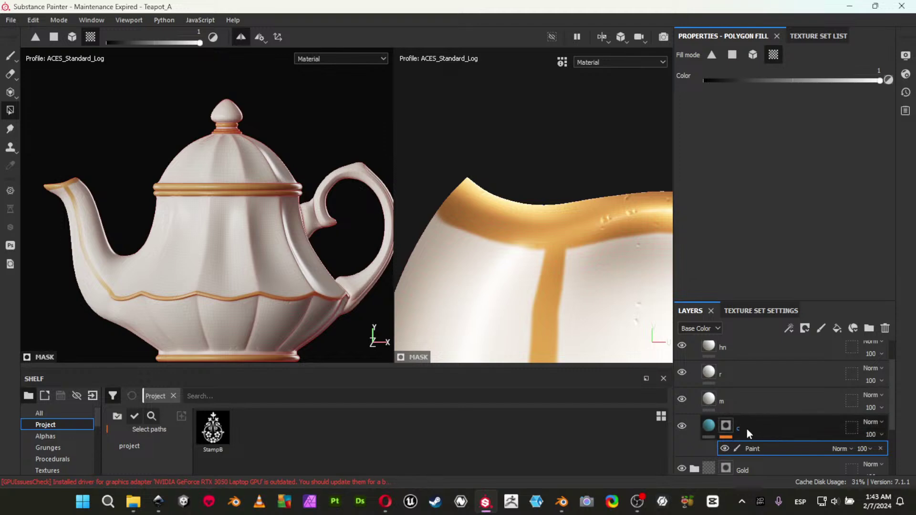
Load StampB as the paint brush's alpha and enlarge the brush to about 76.73 over the teapot body.
{"action": "left_click", "coordinate": [10, 56]}
{"action": "left_click", "coordinate": [222, 431]}
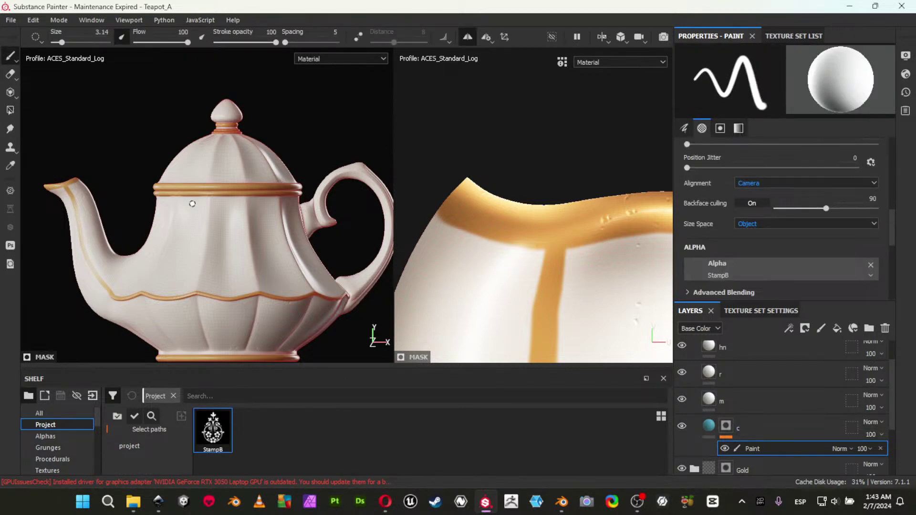
{"action": "right_click_drag", "start_coordinate": [234, 239], "coordinate": [234, 239], "text": "ctrl"}
{"action": "left_click_drag", "start_coordinate": [230, 242], "coordinate": [241, 266], "text": "alt"}
{"action": "scroll", "coordinate": [201, 255], "scroll_direction": "up", "scroll_amount": 3}
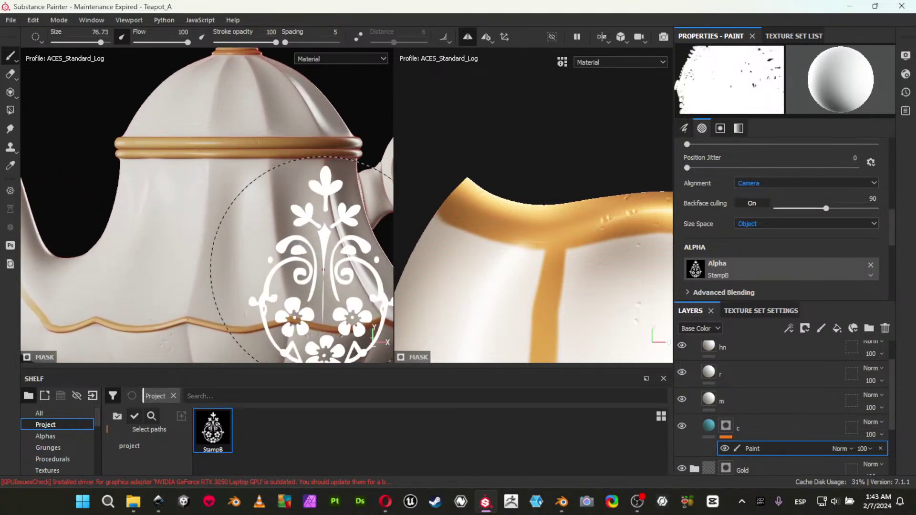
Try the Projection tool with StampB as its grayscale image over the teapot.
{"action": "left_click", "coordinate": [8, 95]}
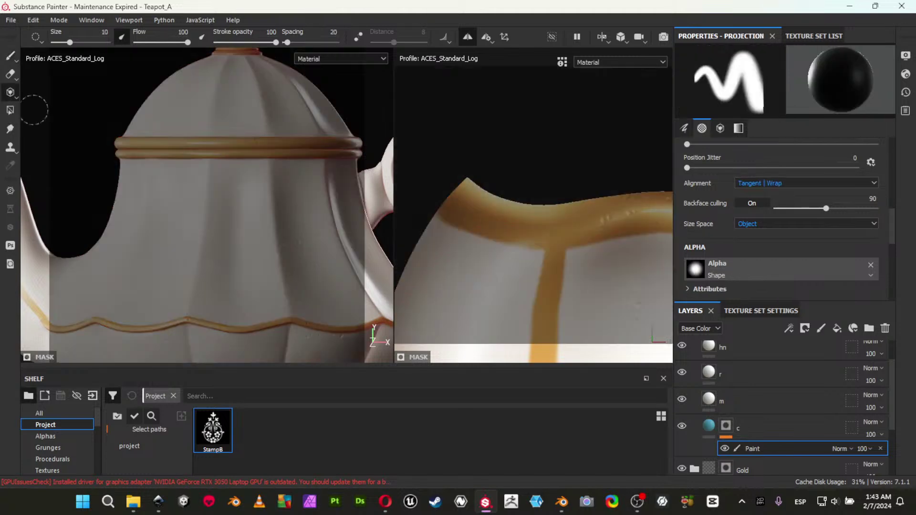
{"action": "scroll", "coordinate": [759, 244], "scroll_direction": "down", "scroll_amount": 3}
{"action": "scroll", "coordinate": [766, 262], "scroll_direction": "down", "scroll_amount": 3}
{"action": "mouse_move", "coordinate": [215, 435]}
{"action": "left_mouse_down"}
{"action": "mouse_move", "coordinate": [754, 188]}
{"action": "mouse_move", "coordinate": [759, 166]}
{"action": "left_mouse_up"}
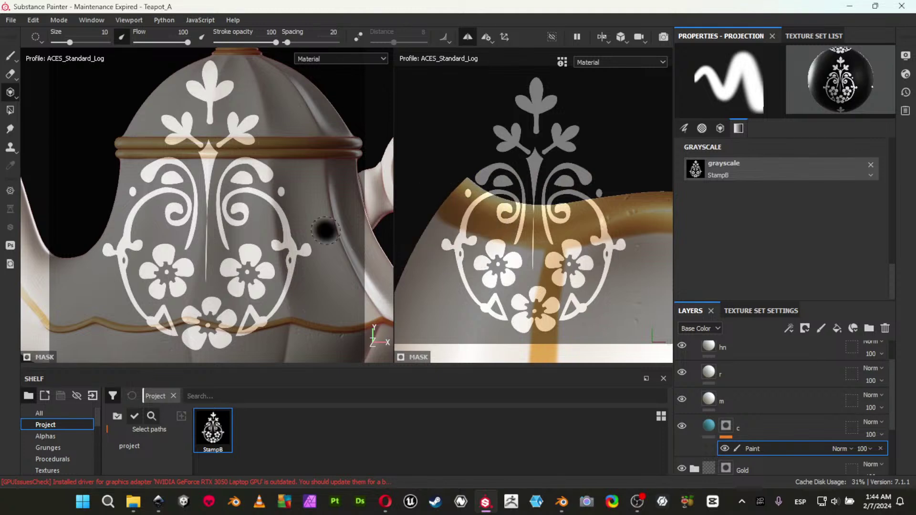
{"action": "right_click_drag", "start_coordinate": [357, 234], "coordinate": [289, 213], "text": "alt"}
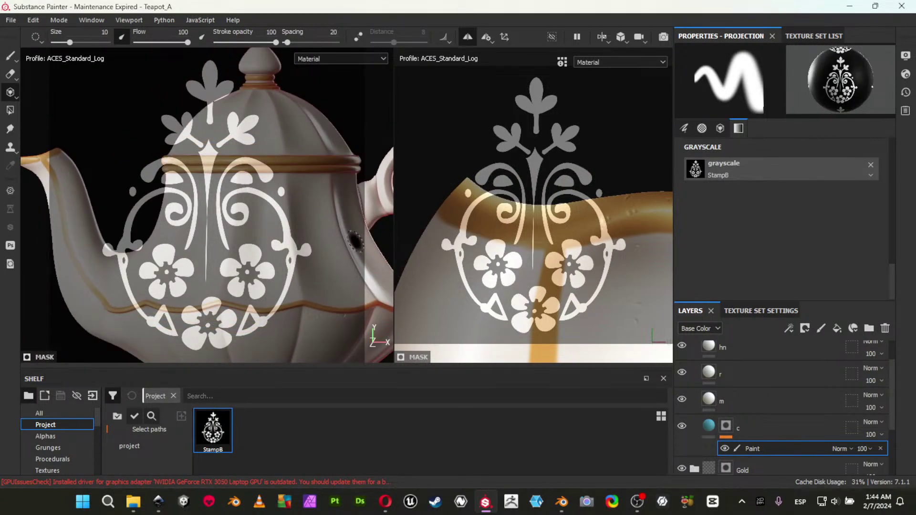
Shrink the projected stamp so that it fits the teapot body between the gold bands.
{"action": "key", "text": "s"}
{"action": "right_click_drag", "start_coordinate": [373, 222], "coordinate": [301, 190]}
{"action": "left_click_drag", "start_coordinate": [325, 205], "coordinate": [268, 164], "text": "alt"}
{"action": "right_click_drag", "start_coordinate": [324, 204], "coordinate": [398, 219], "text": "alt"}
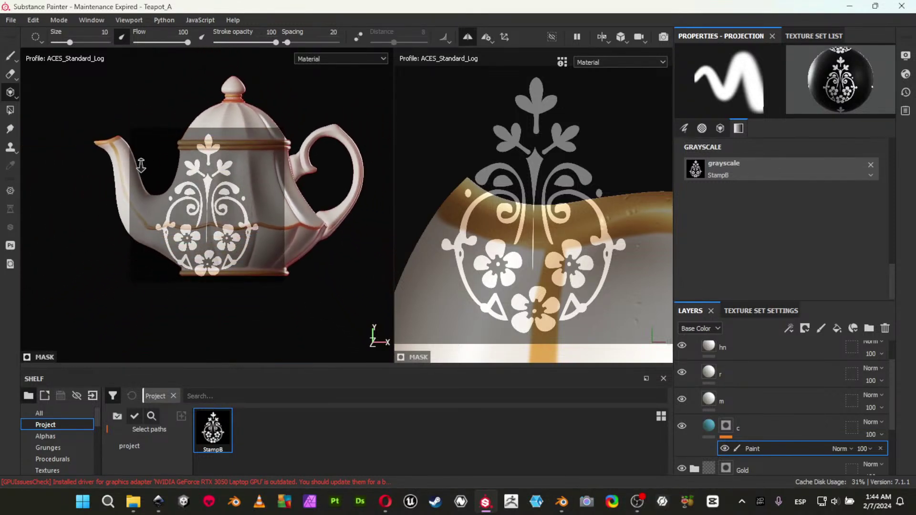
{"action": "middle_click_drag", "start_coordinate": [363, 202], "coordinate": [377, 183], "text": "alt"}
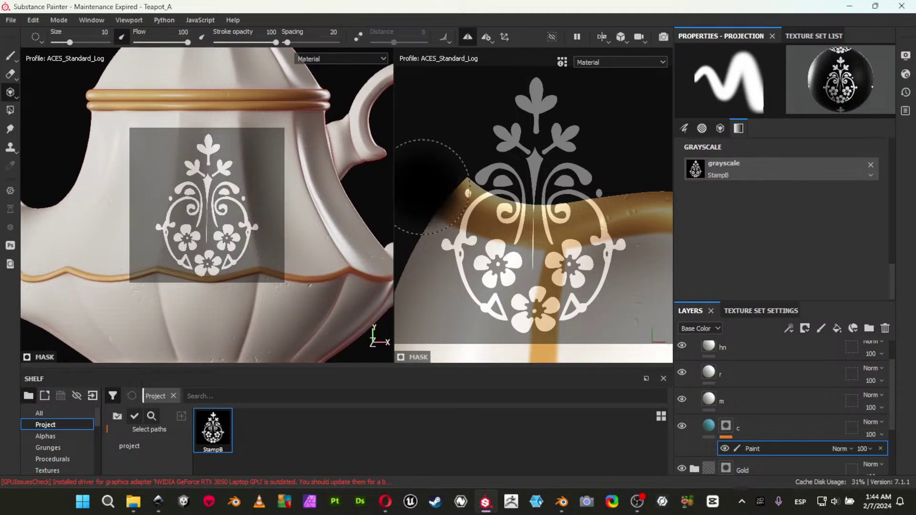
Widen the UV view and frame the teapot body's UV shells in it.
{"action": "right_click_drag", "start_coordinate": [594, 285], "coordinate": [447, 215], "text": "alt"}
{"action": "middle_click_drag", "start_coordinate": [561, 271], "coordinate": [491, 204], "text": "alt"}
{"action": "right_click_drag", "start_coordinate": [606, 248], "coordinate": [482, 196], "text": "alt"}
{"action": "right_click_drag", "start_coordinate": [541, 174], "coordinate": [419, 138], "text": "alt"}
{"action": "middle_click_drag", "start_coordinate": [535, 181], "coordinate": [621, 205], "text": "alt"}
{"action": "right_click_drag", "start_coordinate": [590, 225], "coordinate": [426, 194], "text": "alt"}
{"action": "left_click_drag", "start_coordinate": [395, 203], "coordinate": [134, 178]}
{"action": "scroll", "coordinate": [359, 209], "scroll_direction": "up", "scroll_amount": 4}
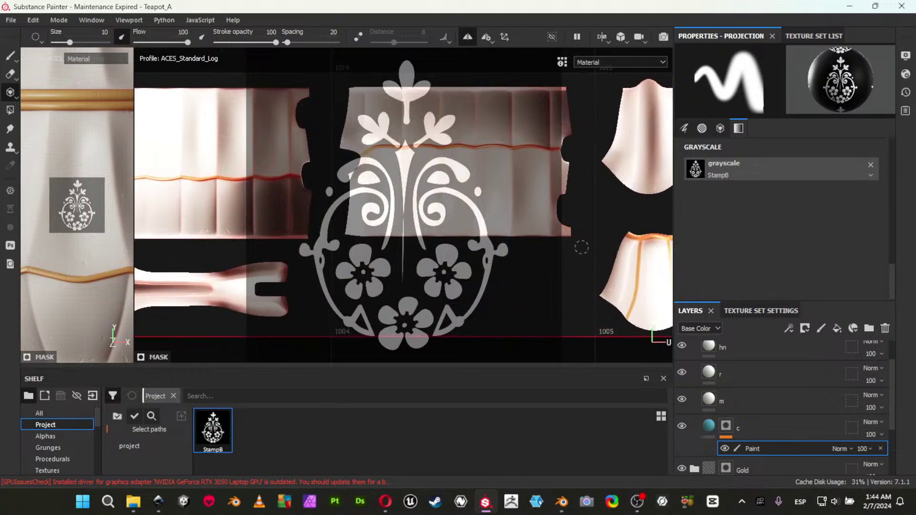
Scale the projected stamp down over the body shell on UV tile 1013.
{"action": "middle_click_drag", "start_coordinate": [461, 181], "coordinate": [628, 215], "text": "alt"}
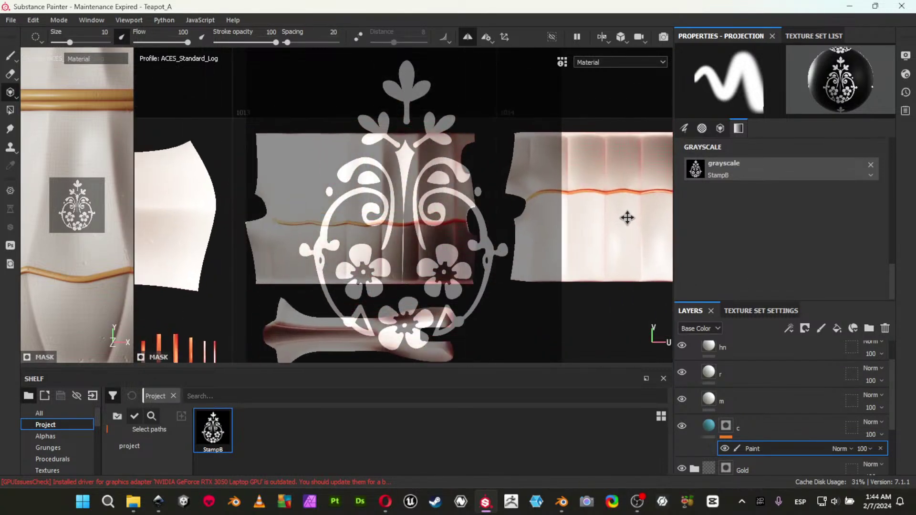
{"action": "key", "text": "s"}
{"action": "right_click_drag", "start_coordinate": [563, 250], "coordinate": [467, 175]}
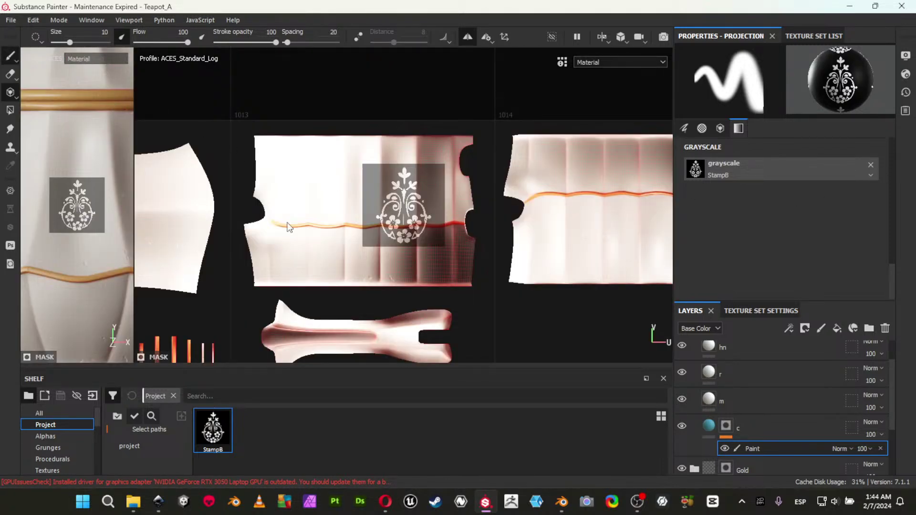
With the Paint brush active, set its alignment to UV, its size space to Texture and its size to about 18.83.
{"action": "right_click_drag", "start_coordinate": [367, 204], "coordinate": [351, 199], "text": "shift"}
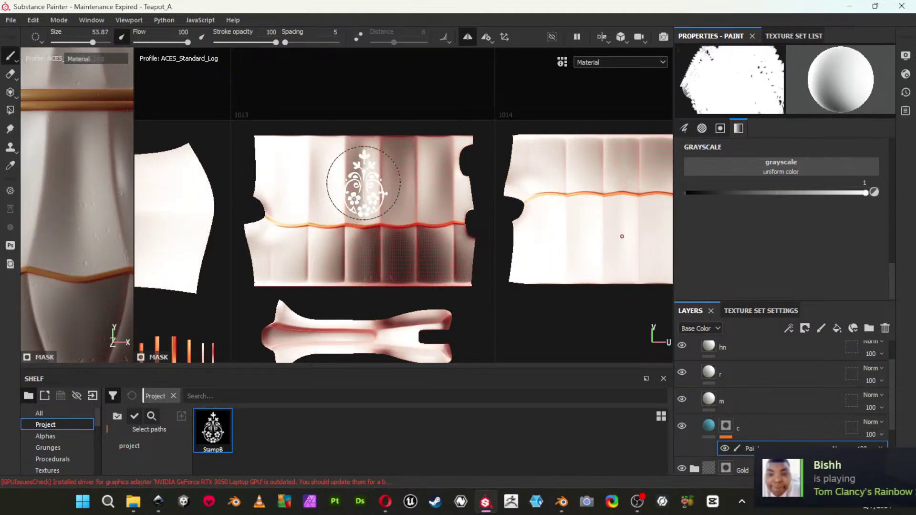
{"action": "scroll", "coordinate": [377, 191], "scroll_direction": "up", "scroll_amount": 4}
{"action": "scroll", "coordinate": [778, 193], "scroll_direction": "down", "scroll_amount": 6}
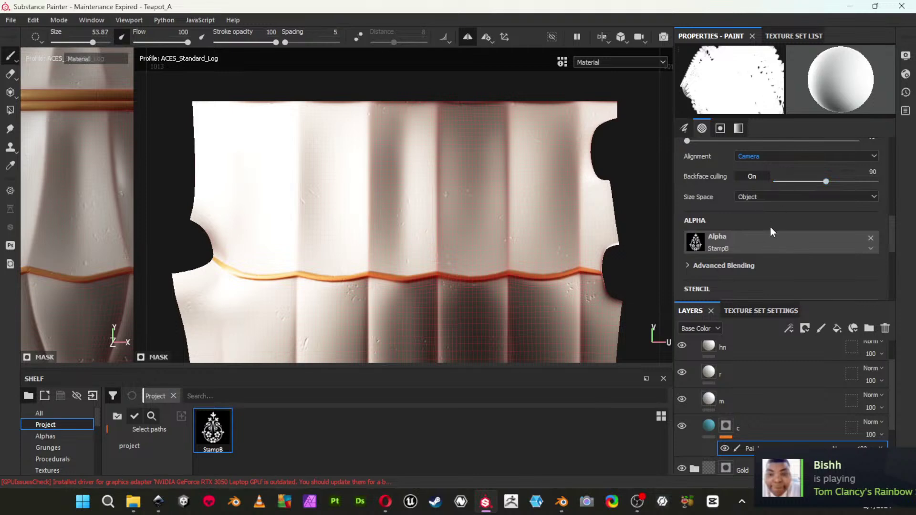
{"action": "scroll", "coordinate": [797, 250], "scroll_direction": "up", "scroll_amount": 1}
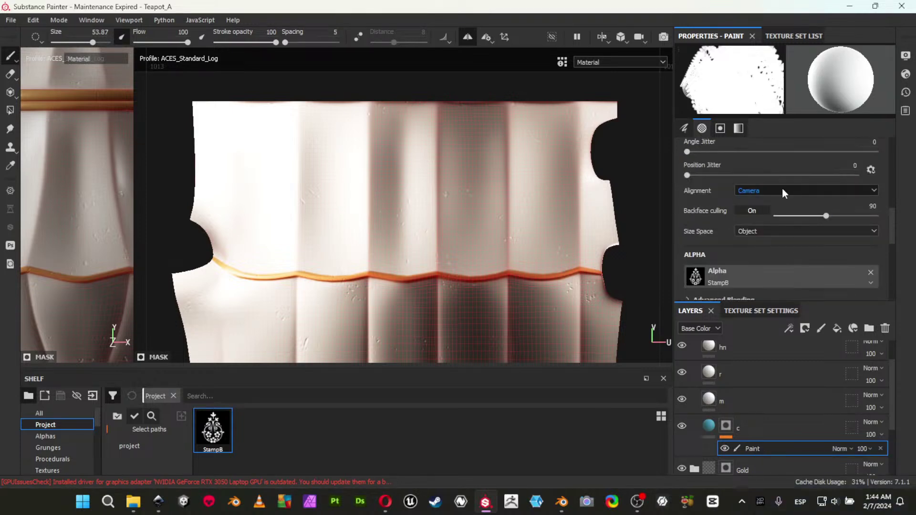
{"action": "left_click", "coordinate": [783, 191]}
{"action": "left_click", "coordinate": [773, 222]}
{"action": "left_click", "coordinate": [777, 230]}
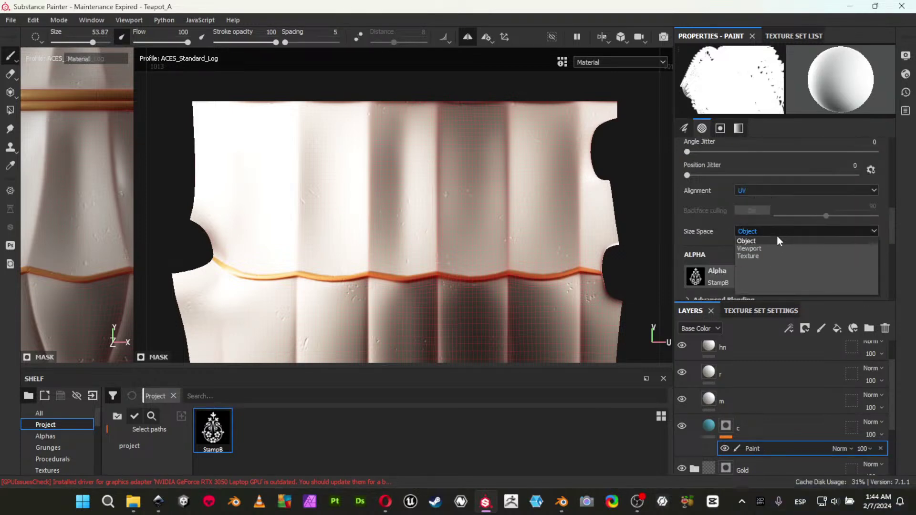
{"action": "left_click", "coordinate": [765, 249]}
{"action": "left_click", "coordinate": [786, 231]}
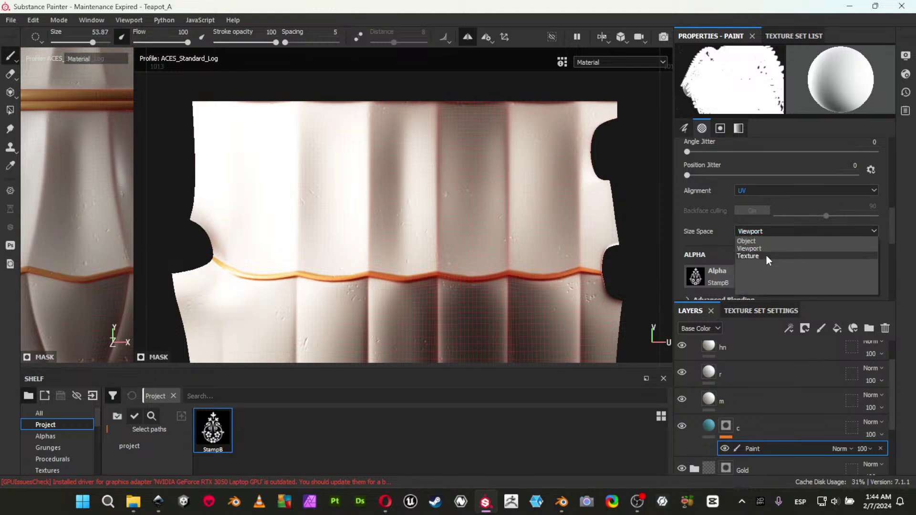
{"action": "left_click", "coordinate": [766, 255]}
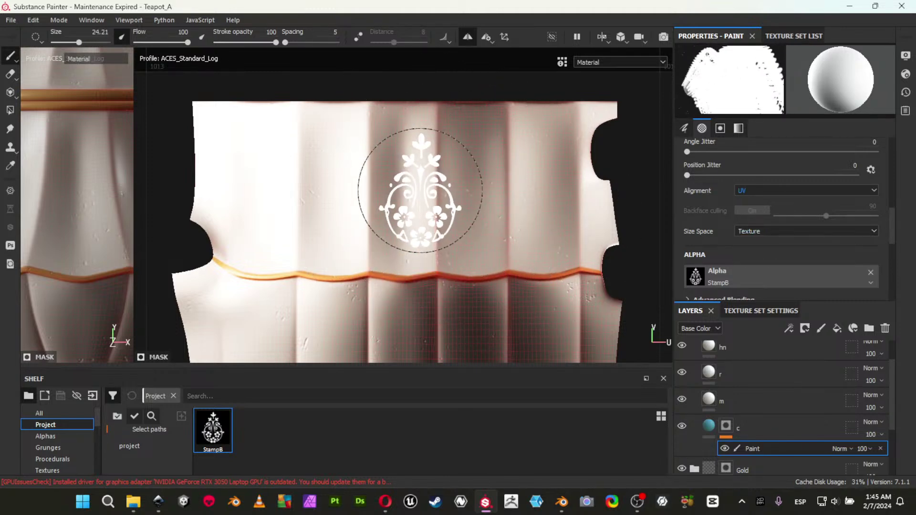
{"action": "mouse_move", "coordinate": [407, 193]}
{"action": "right_mouse_down", "text": "ctrl"}
{"action": "mouse_move", "coordinate": [393, 193]}
{"action": "mouse_move", "coordinate": [404, 193]}
{"action": "right_mouse_up", "text": "ctrl"}
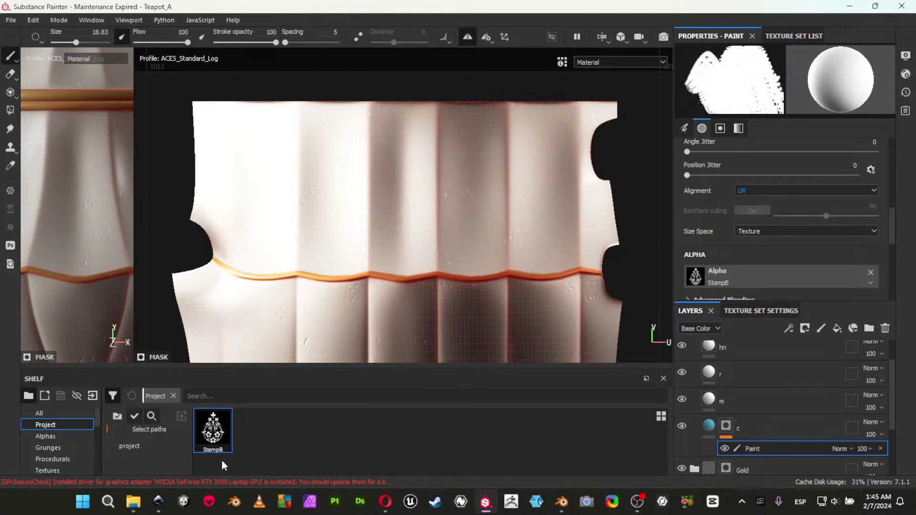
Switch to Inkscape, ungroup the stamp and narrow the white ornament horizontally about its centre.
{"action": "left_click", "coordinate": [156, 500]}
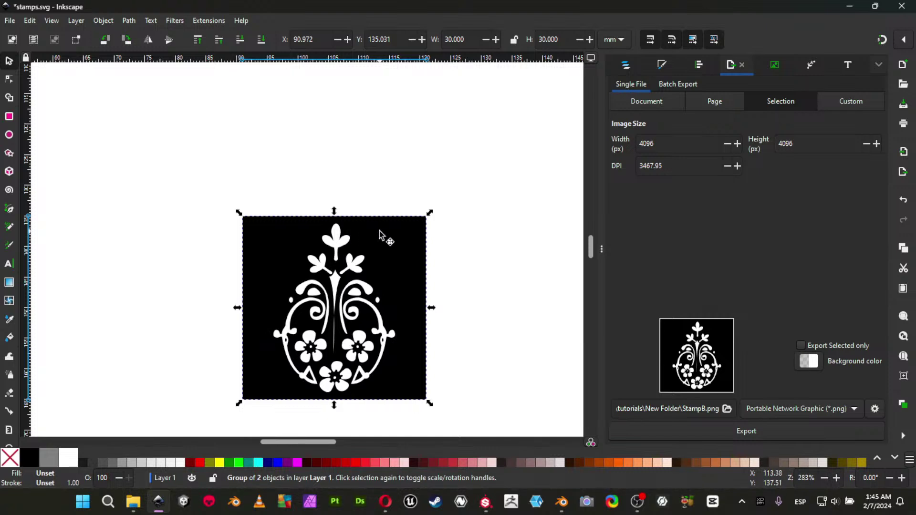
{"action": "key", "text": "ctrl+shift+g"}
{"action": "left_click", "coordinate": [460, 250]}
{"action": "left_click", "coordinate": [344, 237]}
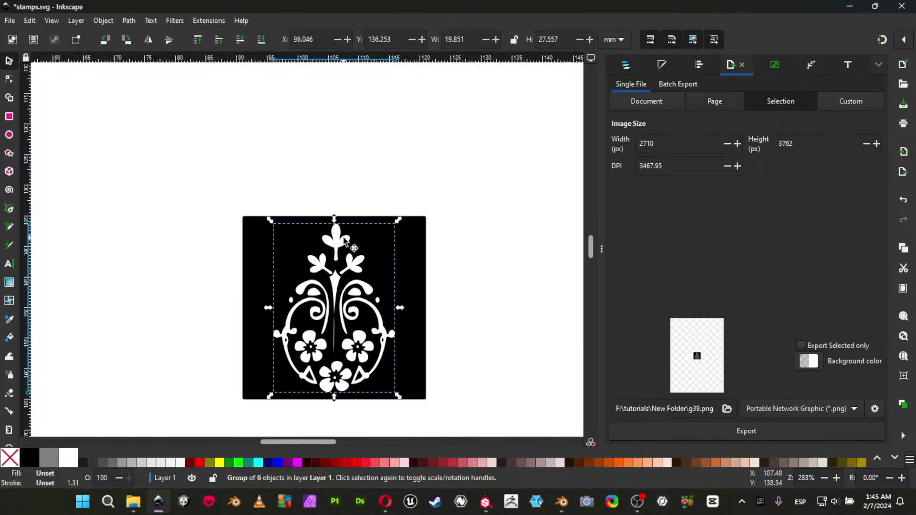
{"action": "left_click_drag", "start_coordinate": [400, 308], "coordinate": [373, 321]}
Select the ornament together with its black square and choose New Folder inside tutorials as the export location.
{"action": "mouse_move", "coordinate": [206, 198]}
{"action": "left_mouse_down"}
{"action": "mouse_move", "coordinate": [450, 381]}
{"action": "mouse_move", "coordinate": [492, 435]}
{"action": "left_mouse_up"}
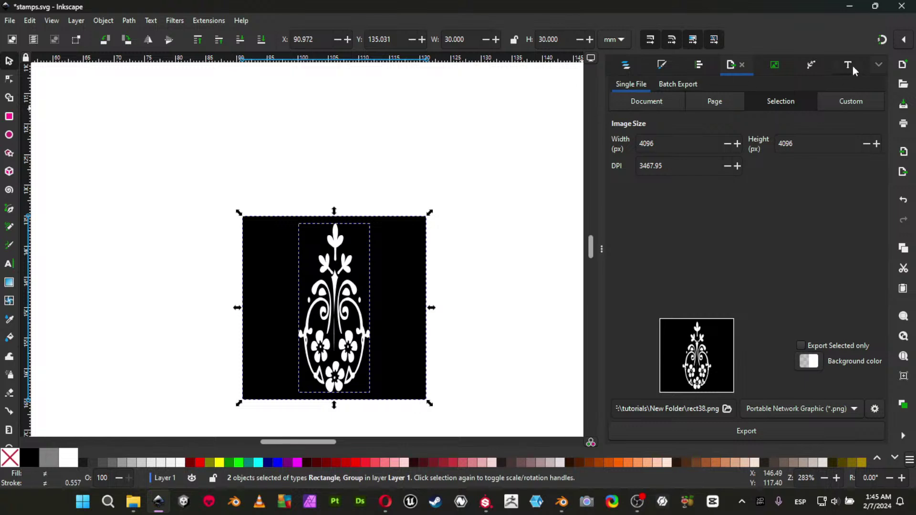
{"action": "left_click", "coordinate": [878, 65]}
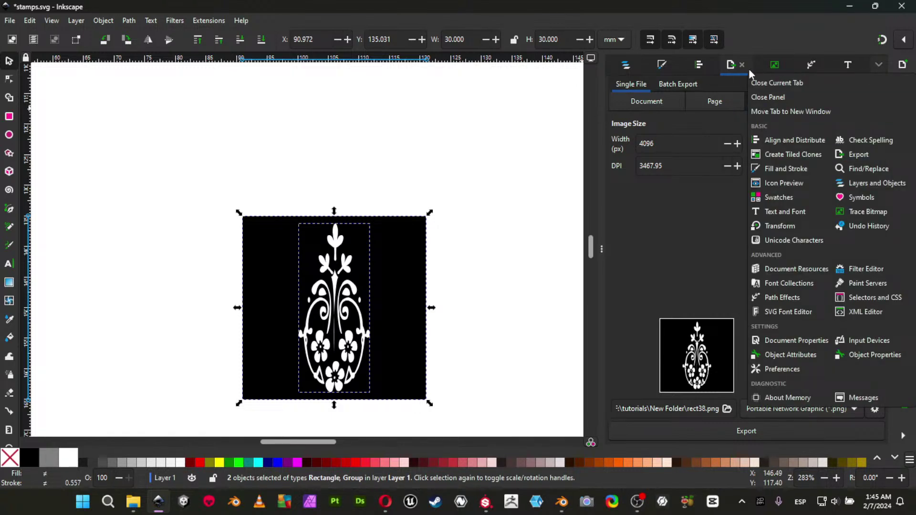
{"action": "left_click", "coordinate": [734, 66]}
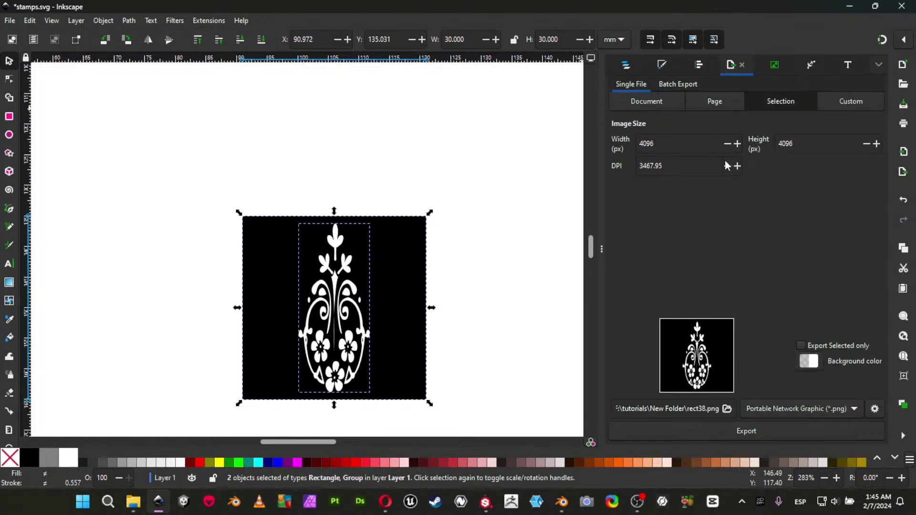
{"action": "left_click", "coordinate": [727, 408]}
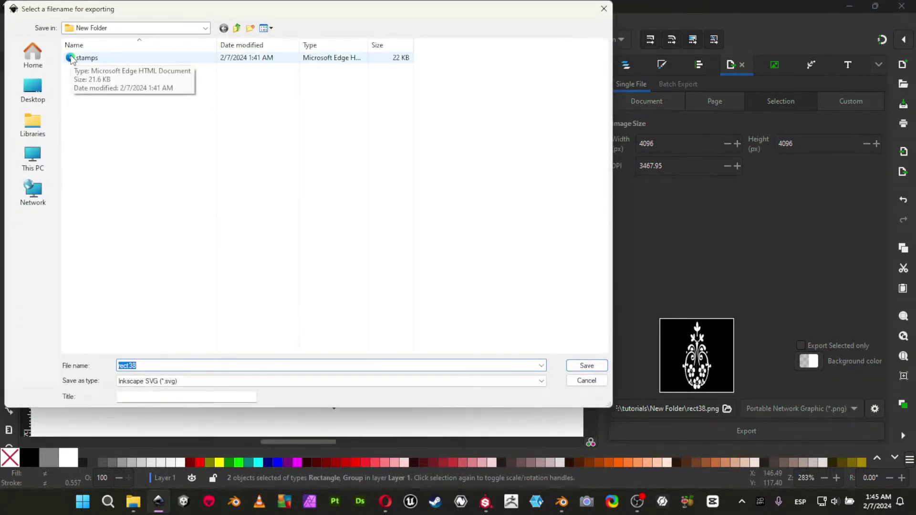
{"action": "left_click", "coordinate": [86, 60]}
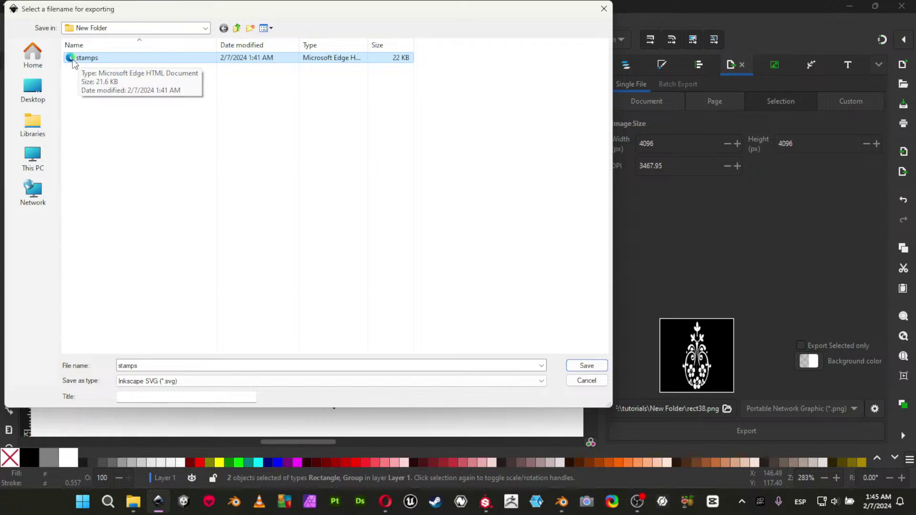
{"action": "left_click", "coordinate": [109, 31]}
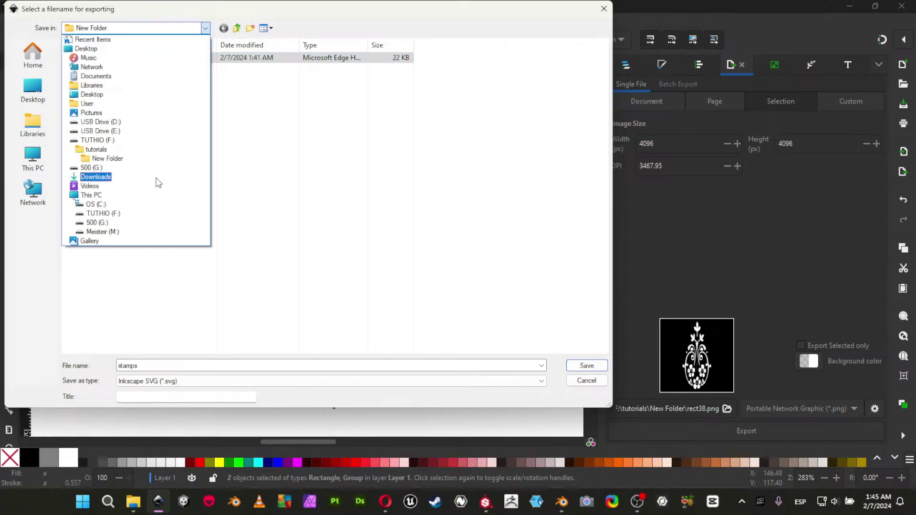
{"action": "left_click", "coordinate": [123, 152]}
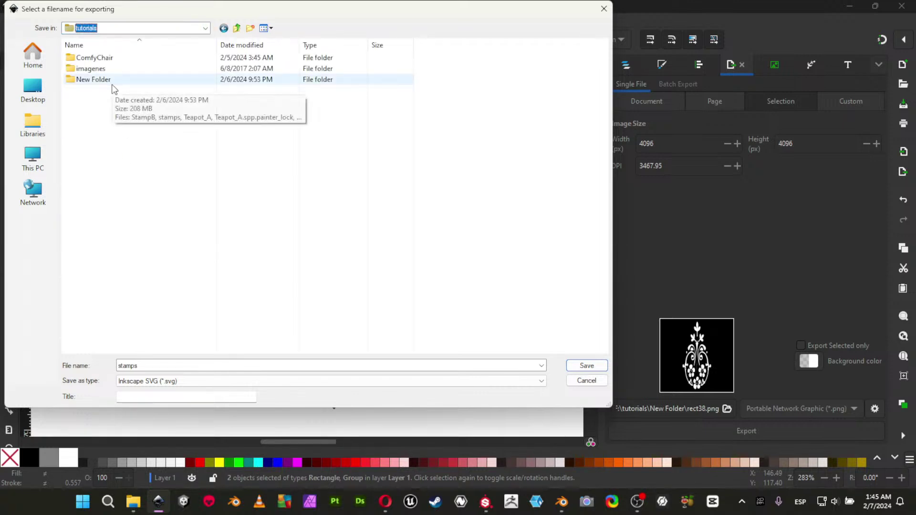
{"action": "double_click", "coordinate": [113, 90]}
Export the selection as a Portable Network Graphic, replacing the existing StampB file.
{"action": "left_click", "coordinate": [206, 380]}
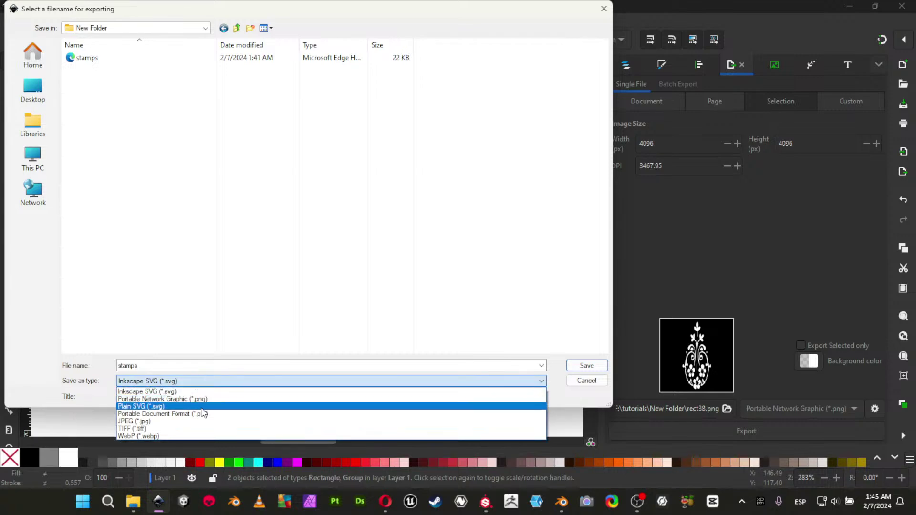
{"action": "left_click", "coordinate": [202, 398]}
{"action": "left_click", "coordinate": [102, 59]}
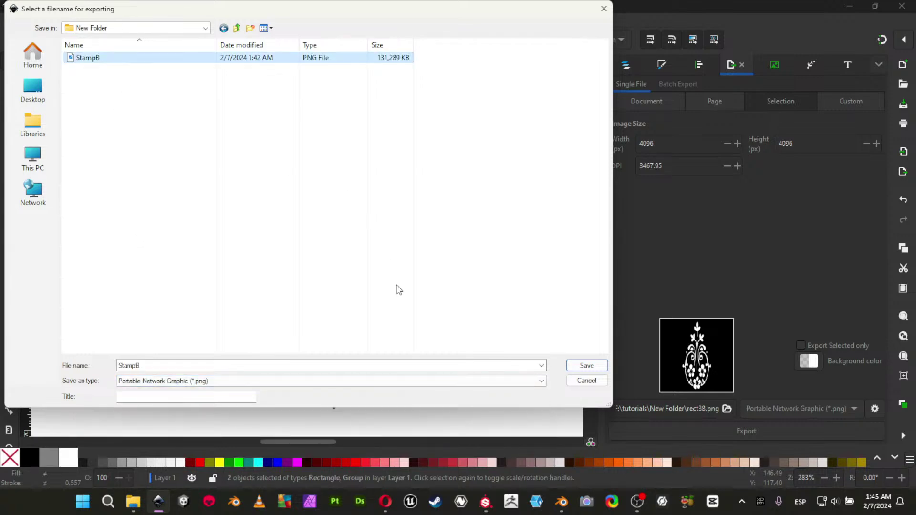
{"action": "left_click", "coordinate": [567, 366]}
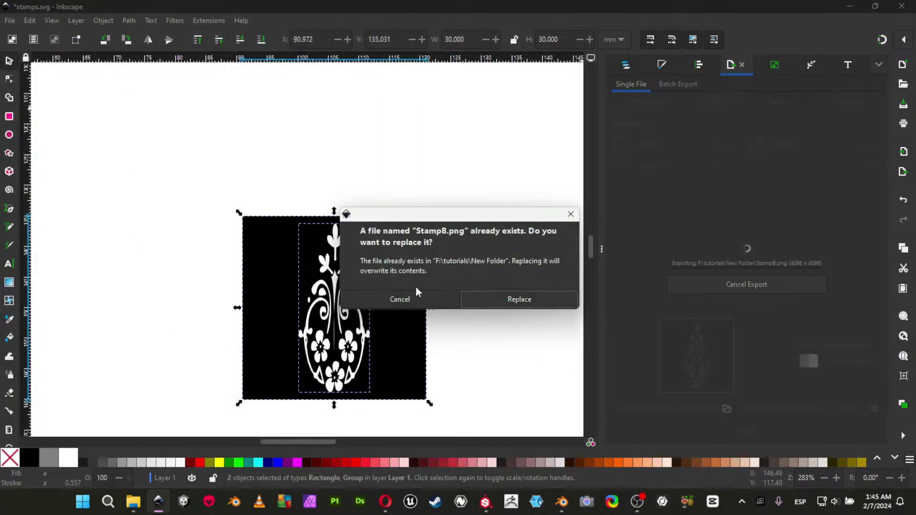
{"action": "left_click", "coordinate": [520, 300]}
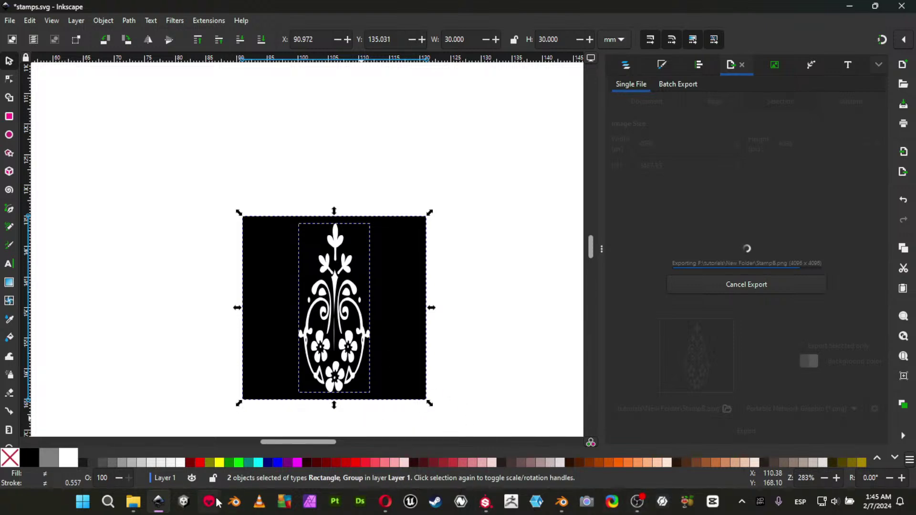
Switch to Substance Painter, reload the StampB resource and enlarge the brush to about 28.08 over the body shell.
{"action": "left_click", "coordinate": [485, 501]}
{"action": "right_click", "coordinate": [215, 423]}
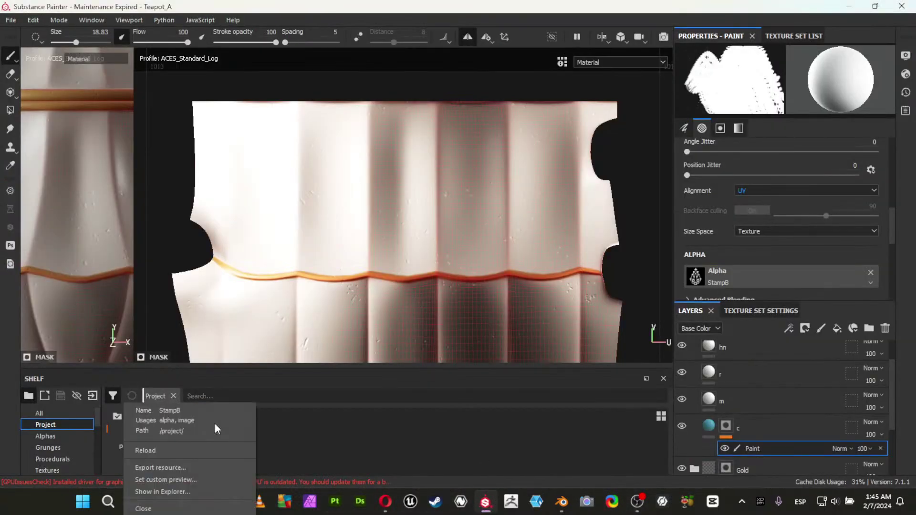
{"action": "left_click", "coordinate": [203, 453]}
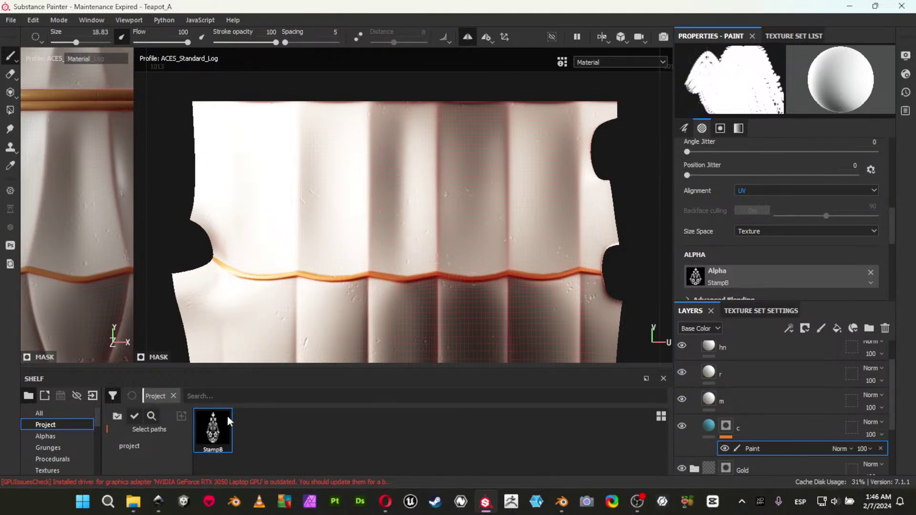
{"action": "mouse_move", "coordinate": [396, 196]}
{"action": "right_mouse_down", "text": "ctrl"}
{"action": "mouse_move", "coordinate": [437, 195]}
{"action": "mouse_move", "coordinate": [404, 192]}
{"action": "right_mouse_up", "text": "ctrl"}
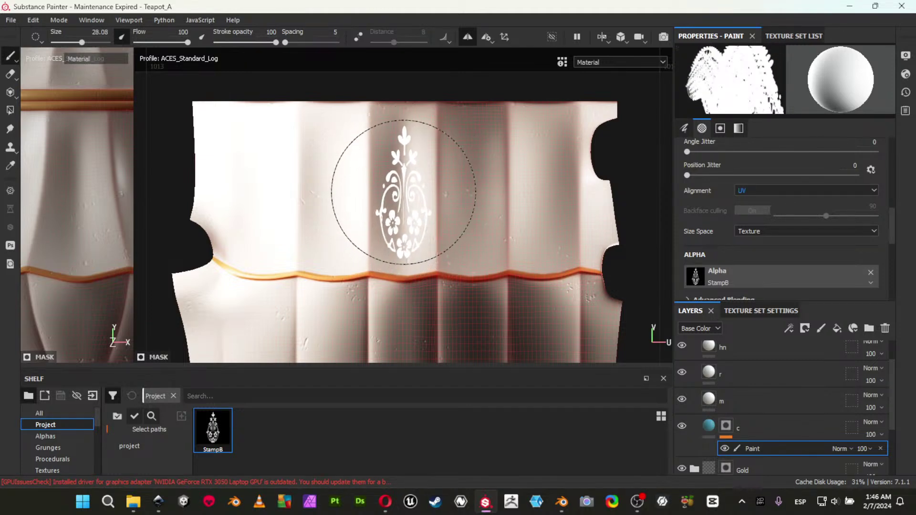
Try the ornament stamp on the third upper panel at brush size 28.08, undo it, and restamp it at 20.07.
{"action": "left_click", "coordinate": [404, 192]}
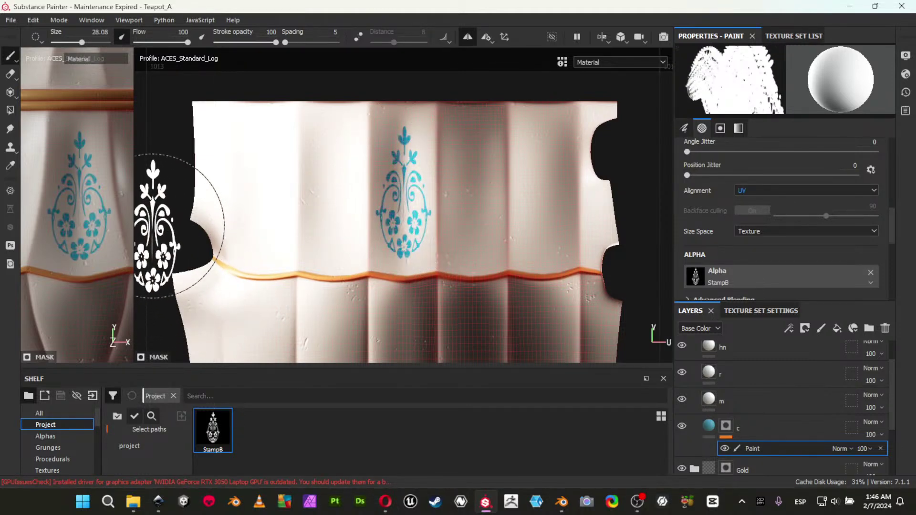
{"action": "key", "text": "ctrl+z"}
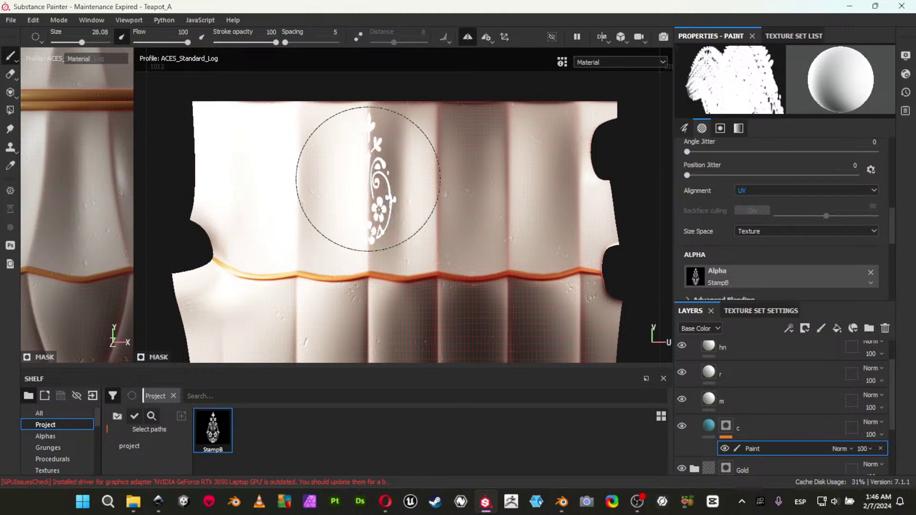
{"action": "right_click_drag", "start_coordinate": [406, 164], "coordinate": [393, 163], "text": "ctrl"}
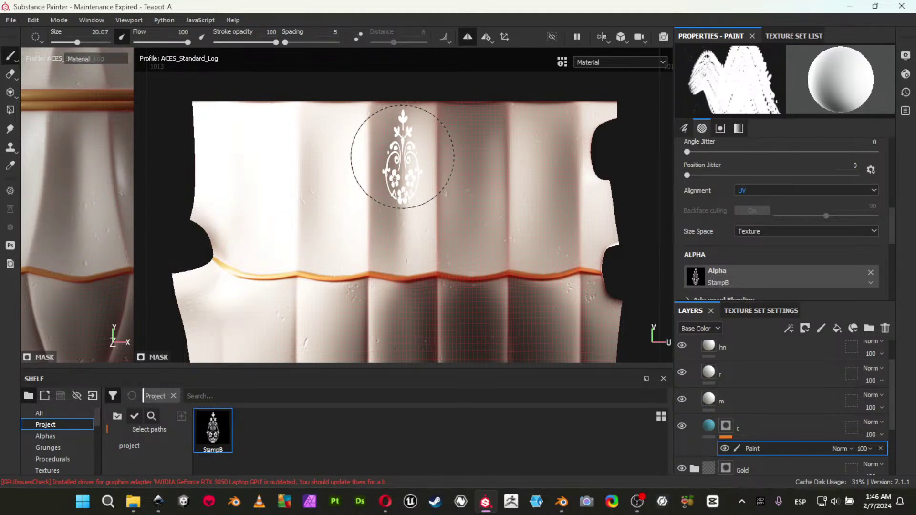
{"action": "left_click", "coordinate": [401, 157]}
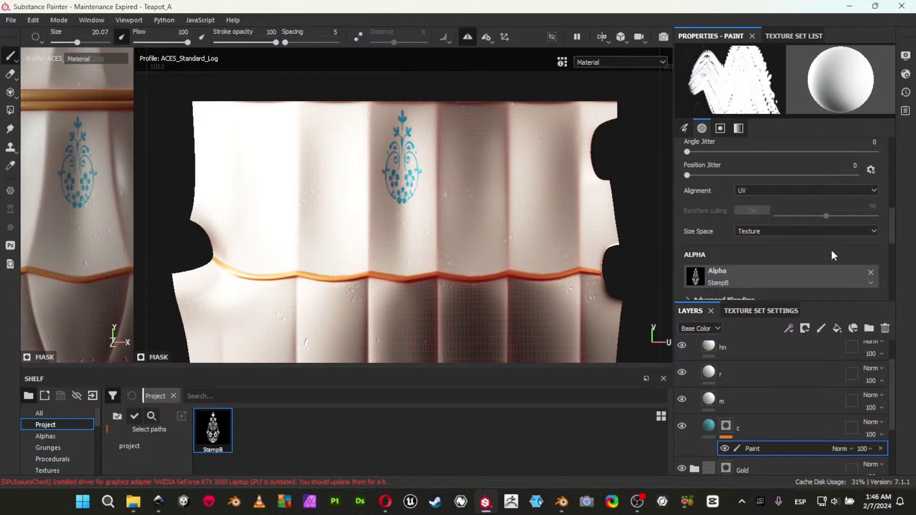
Try fitting a smaller ornament rotated 180 degrees into the panel's lower part, and undo the ornament already stamped above it.
{"action": "scroll", "coordinate": [832, 239], "scroll_direction": "up", "scroll_amount": 3}
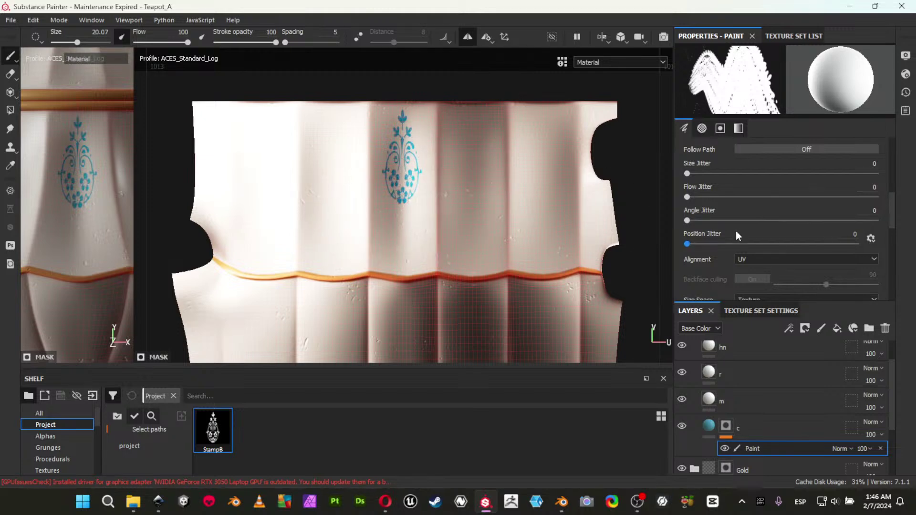
{"action": "scroll", "coordinate": [739, 230], "scroll_direction": "down", "scroll_amount": 2}
{"action": "scroll", "coordinate": [766, 239], "scroll_direction": "up", "scroll_amount": 4}
{"action": "left_click_drag", "start_coordinate": [755, 180], "coordinate": [734, 193]}
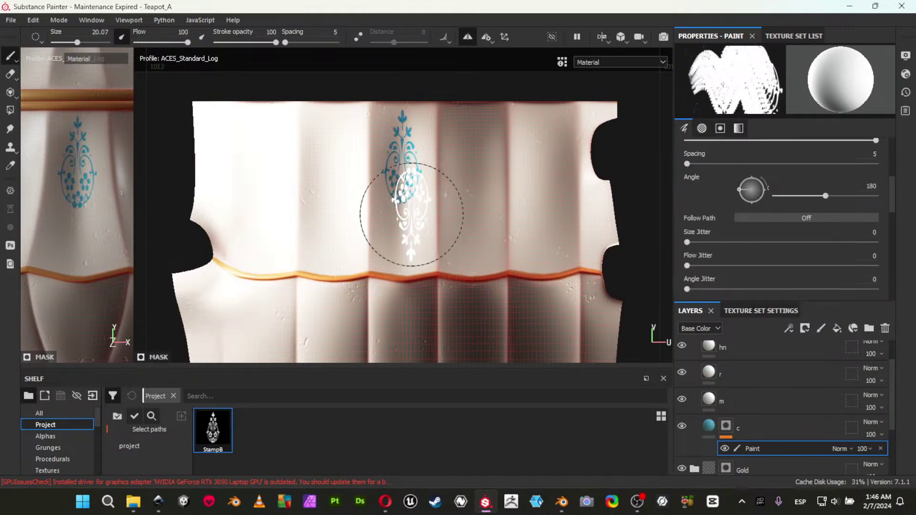
{"action": "mouse_move", "coordinate": [393, 244]}
{"action": "right_mouse_down", "text": "ctrl"}
{"action": "mouse_move", "coordinate": [379, 245]}
{"action": "mouse_move", "coordinate": [391, 245]}
{"action": "right_mouse_up", "text": "ctrl"}
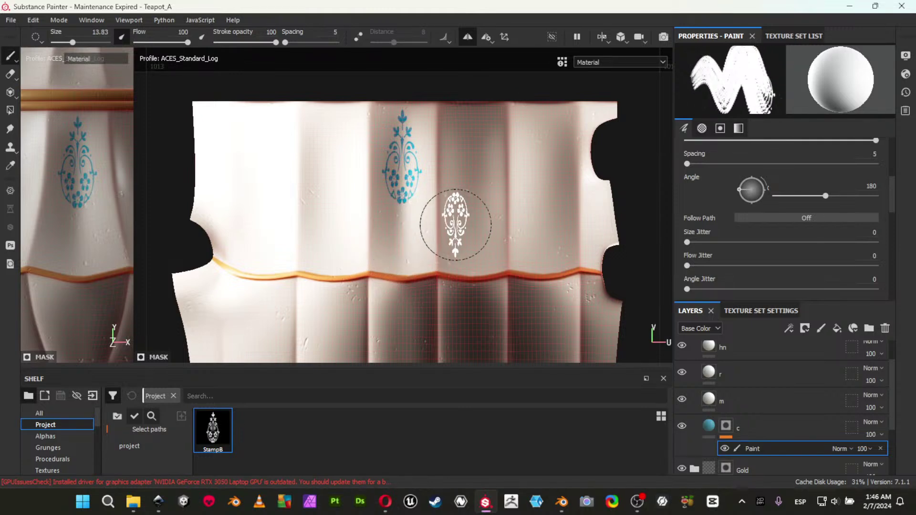
{"action": "key", "text": "ctrl+z"}
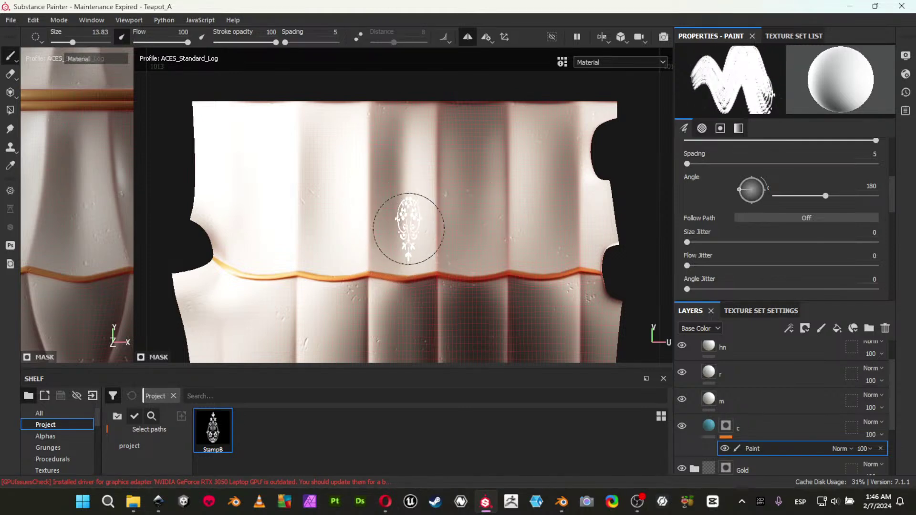
{"action": "right_click_drag", "start_coordinate": [409, 229], "coordinate": [410, 229], "text": "ctrl"}
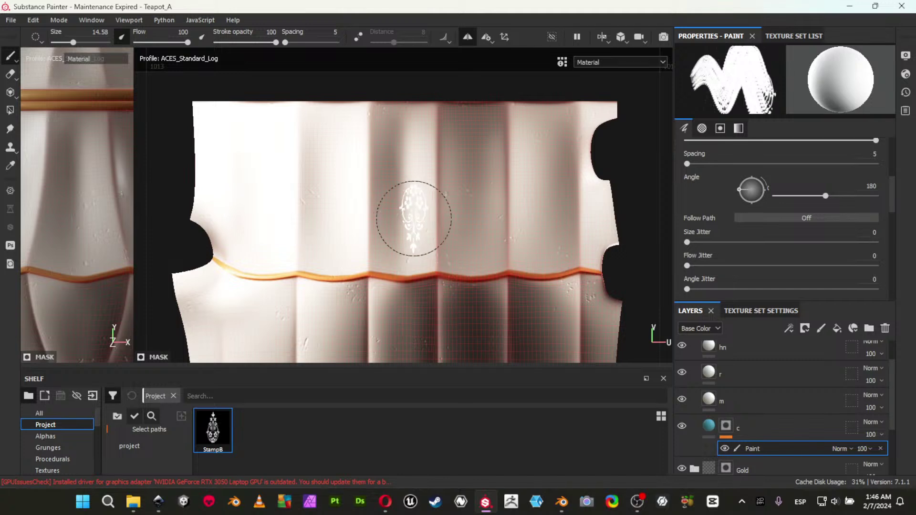
Set the brush angle to 0 and its size to 18.98, and stamp the ornament at the top of the third upper panel.
{"action": "left_click", "coordinate": [765, 191]}
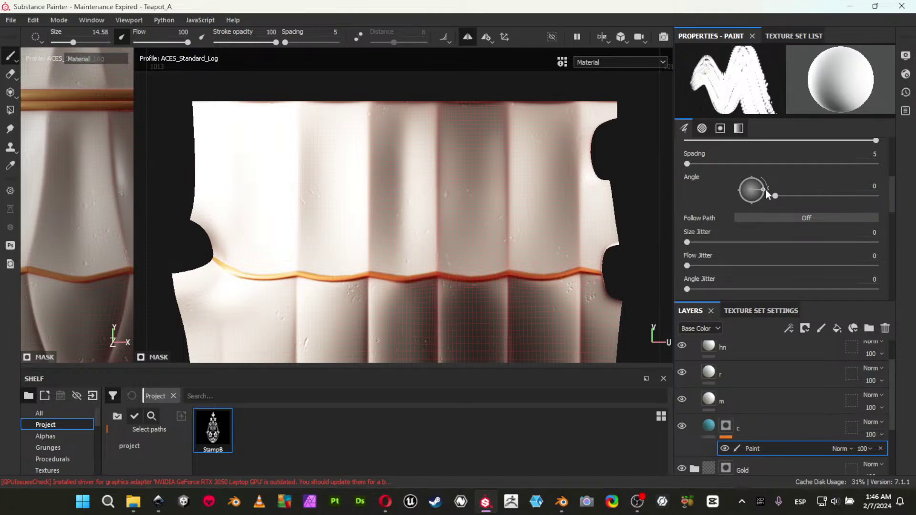
{"action": "right_click_drag", "start_coordinate": [403, 147], "coordinate": [418, 148], "text": "ctrl"}
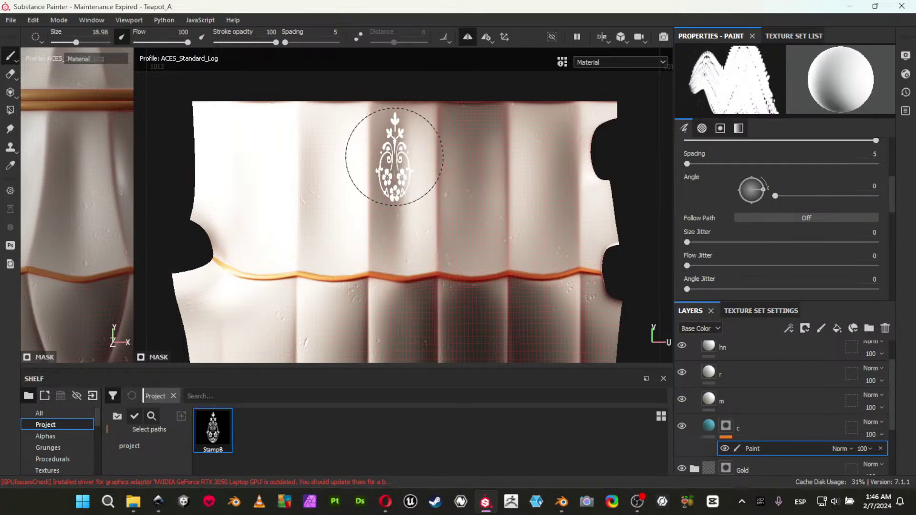
{"action": "left_click", "coordinate": [400, 153]}
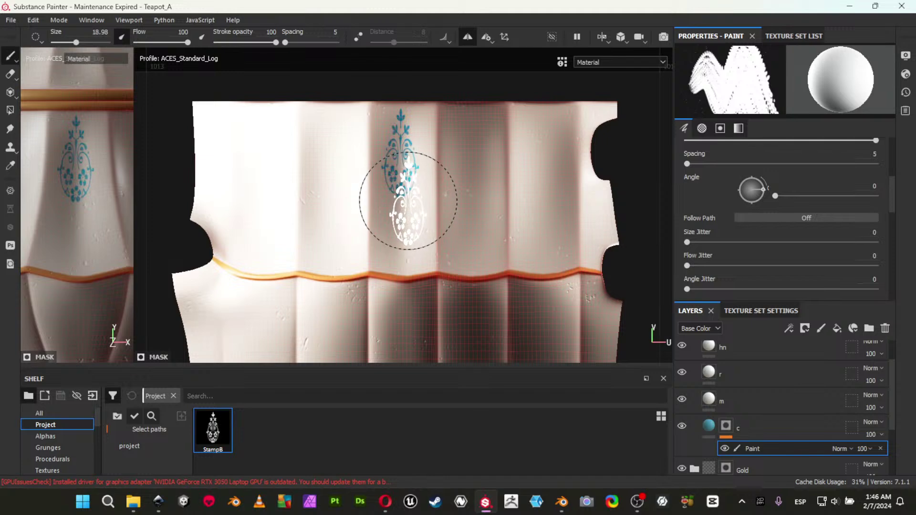
Set the brush angle to 180 and the base_ceramic_m texture set size to 1024.
{"action": "left_click", "coordinate": [739, 188]}
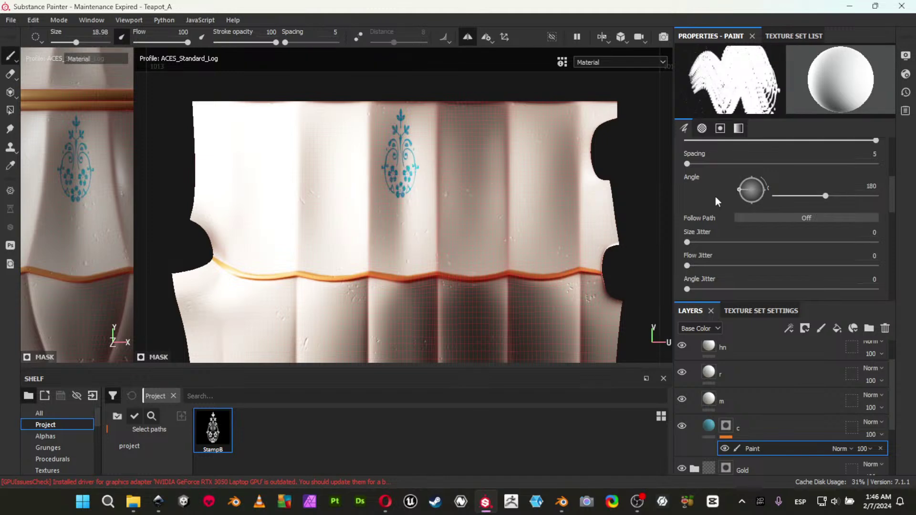
{"action": "left_click", "coordinate": [744, 310]}
{"action": "left_click", "coordinate": [757, 420]}
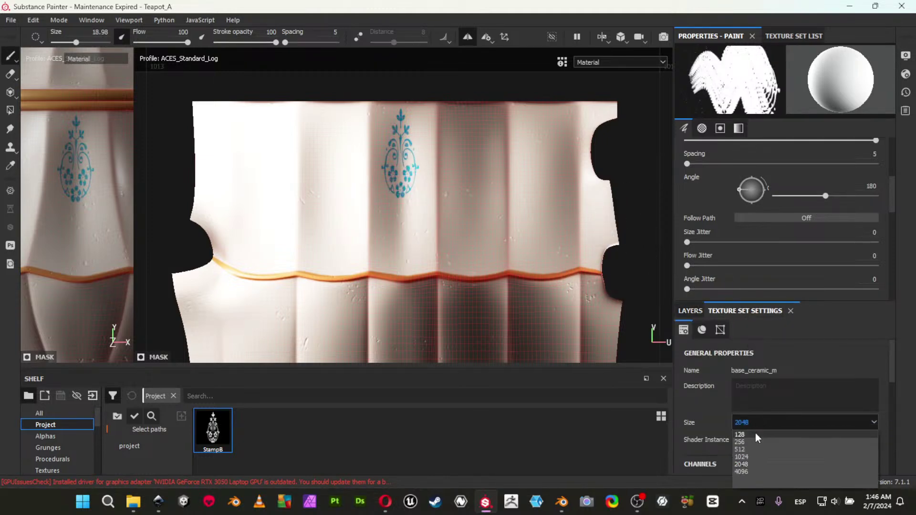
{"action": "left_click", "coordinate": [752, 453]}
Stamp the upside-down ornament directly beneath the first one at brush size 15.17, undoing a smaller attempt, and save the project.
{"action": "right_click_drag", "start_coordinate": [401, 213], "coordinate": [635, 292], "text": "alt"}
{"action": "right_click_drag", "start_coordinate": [402, 241], "coordinate": [380, 242], "text": "ctrl"}
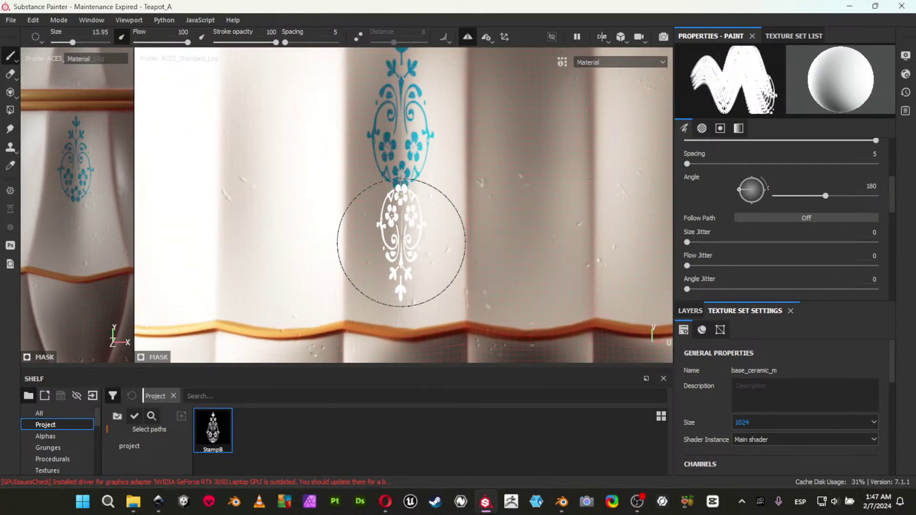
{"action": "left_click", "coordinate": [401, 252]}
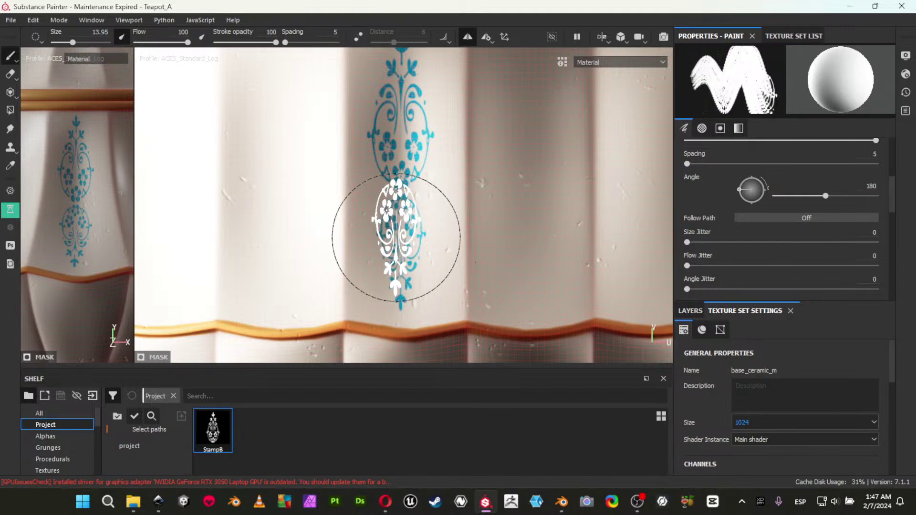
{"action": "key", "text": "ctrl+z"}
{"action": "right_click_drag", "start_coordinate": [405, 253], "coordinate": [407, 253], "text": "ctrl"}
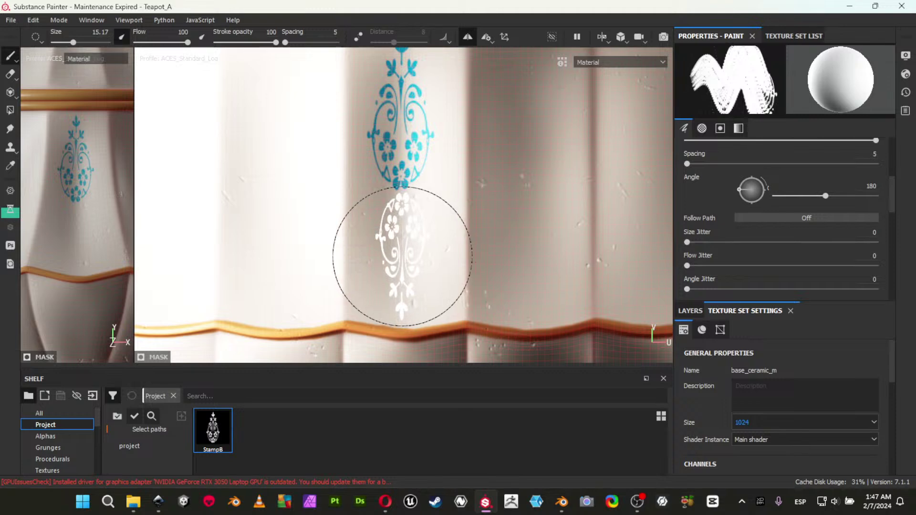
{"action": "left_click", "coordinate": [402, 256]}
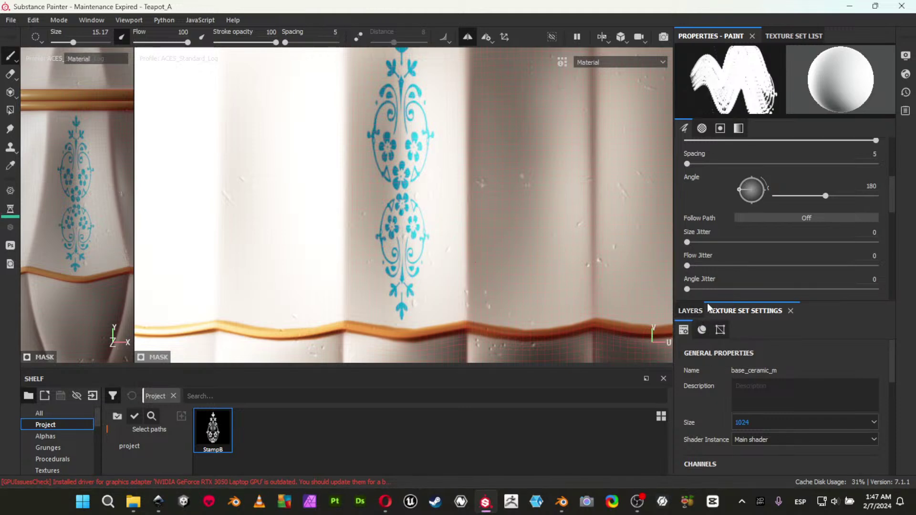
{"action": "right_click_drag", "start_coordinate": [485, 202], "coordinate": [121, 78], "text": "alt"}
{"action": "key", "text": "ctrl+s"}
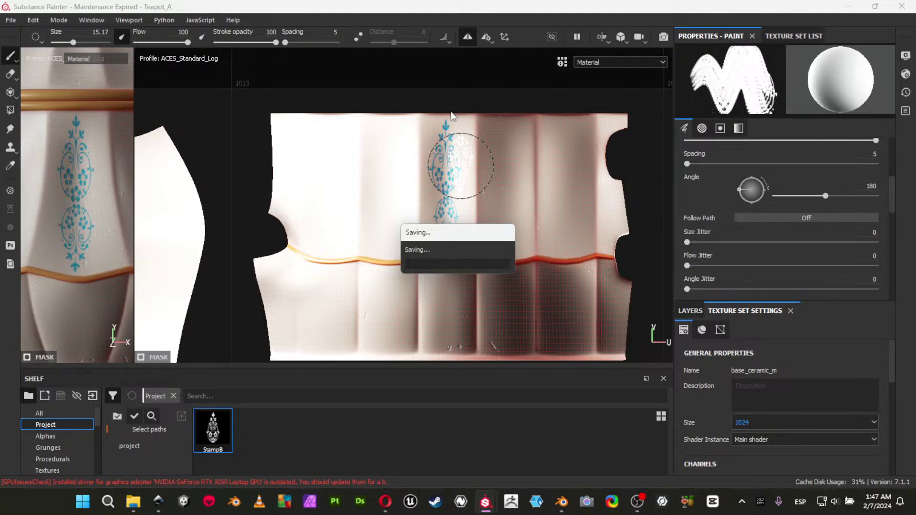
Set the metallic value of the m fill layer to 0.6897.
{"action": "left_click_drag", "start_coordinate": [481, 228], "coordinate": [556, 285], "text": "alt"}
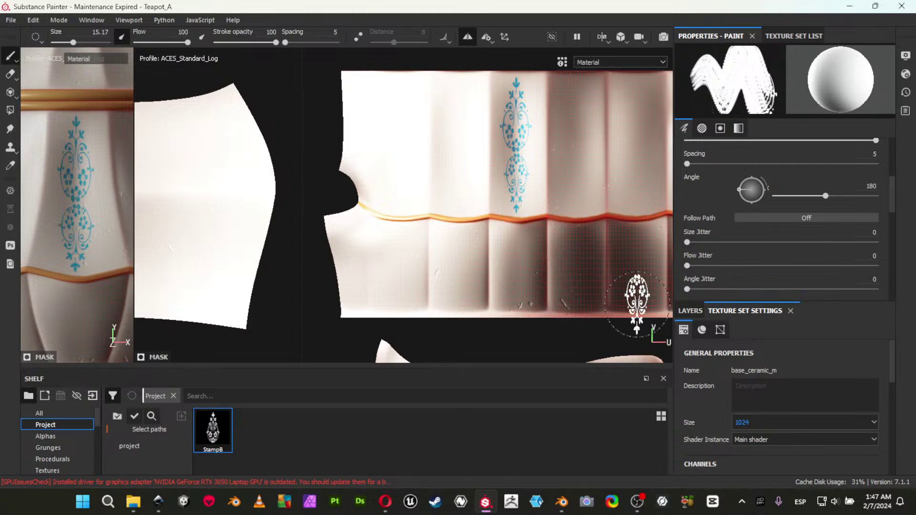
{"action": "left_click", "coordinate": [697, 314]}
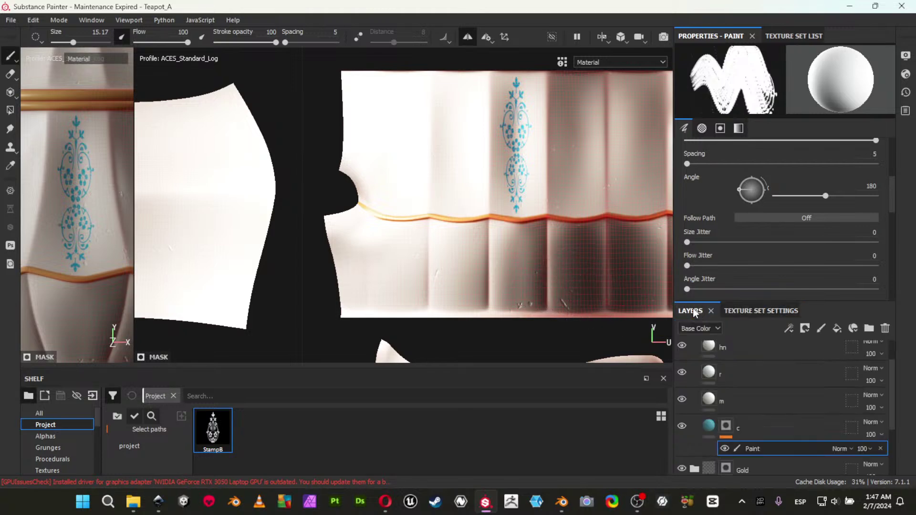
{"action": "left_click", "coordinate": [709, 399]}
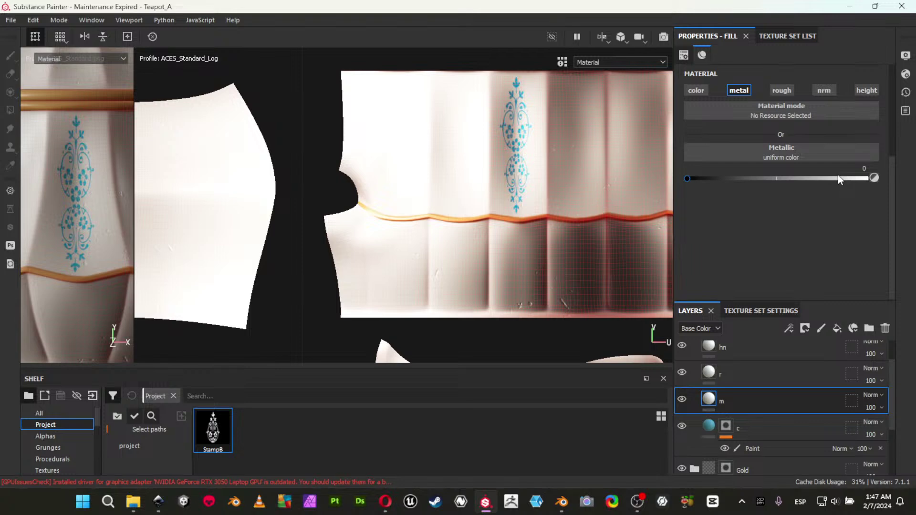
{"action": "left_click", "coordinate": [838, 177]}
{"action": "left_click_drag", "start_coordinate": [838, 174], "coordinate": [892, 182]}
{"action": "left_click", "coordinate": [824, 177]}
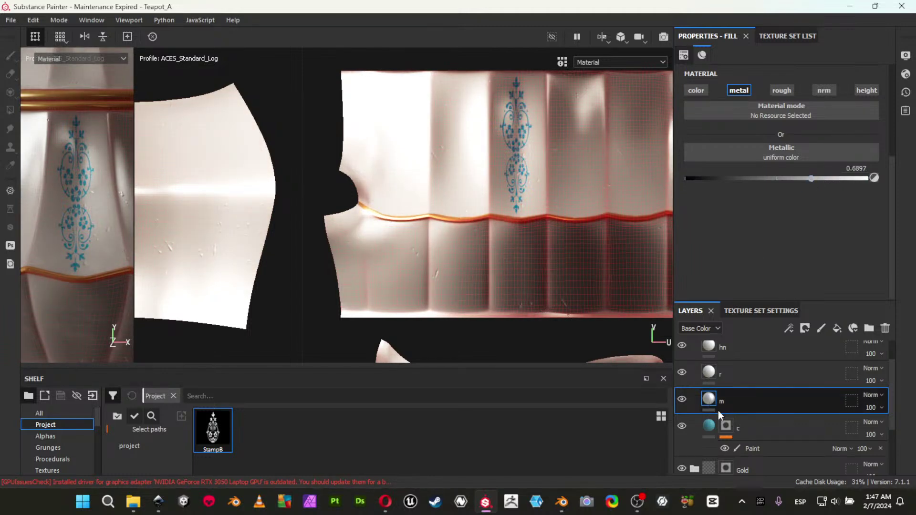
Add an anchor point to the c layer's mask and a black mask to the m layer.
{"action": "right_click", "coordinate": [727, 429]}
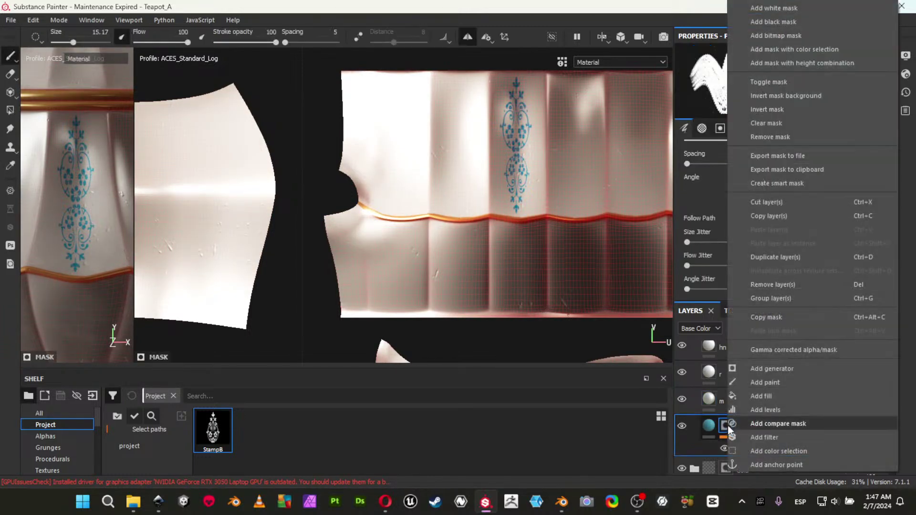
{"action": "left_click", "coordinate": [777, 464]}
{"action": "right_click", "coordinate": [711, 401]}
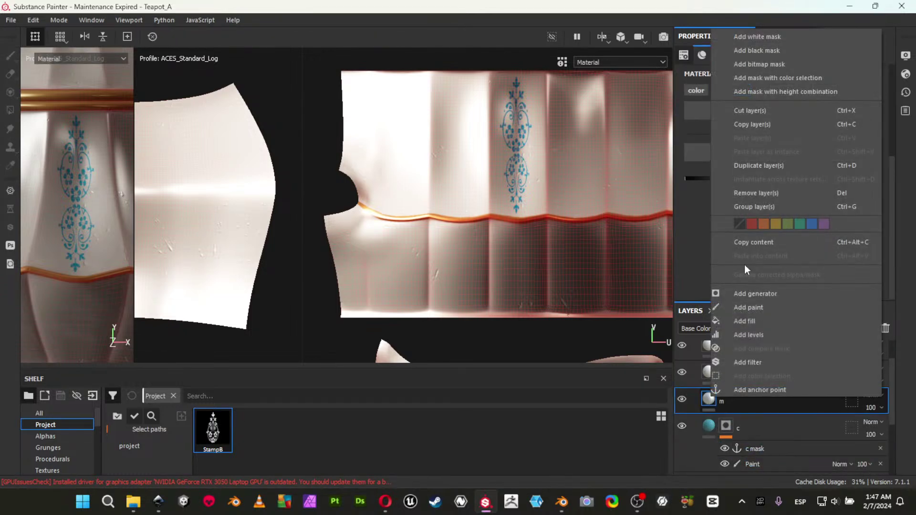
{"action": "left_click", "coordinate": [742, 51]}
Add a fill to the m layer's mask and use the c mask anchor point as its grayscale source.
{"action": "right_click", "coordinate": [724, 404]}
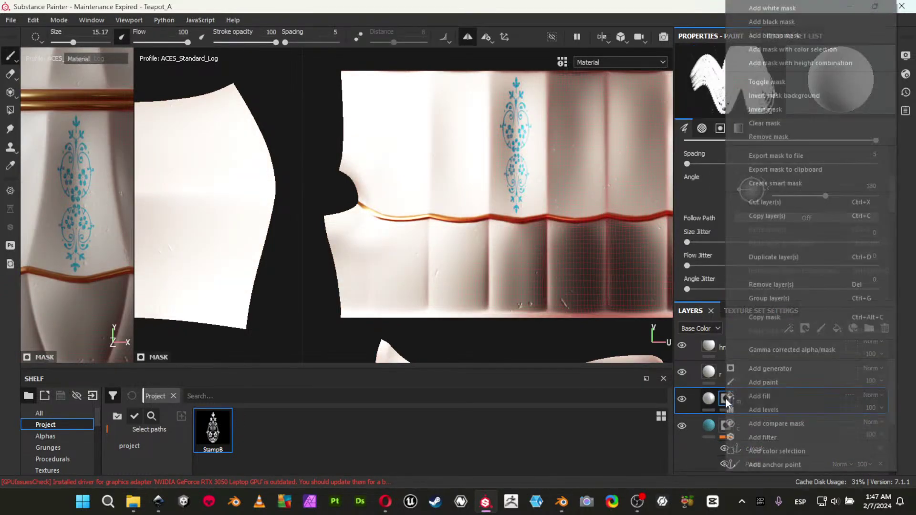
{"action": "left_click", "coordinate": [766, 395]}
{"action": "left_click", "coordinate": [774, 88]}
{"action": "left_click", "coordinate": [834, 99]}
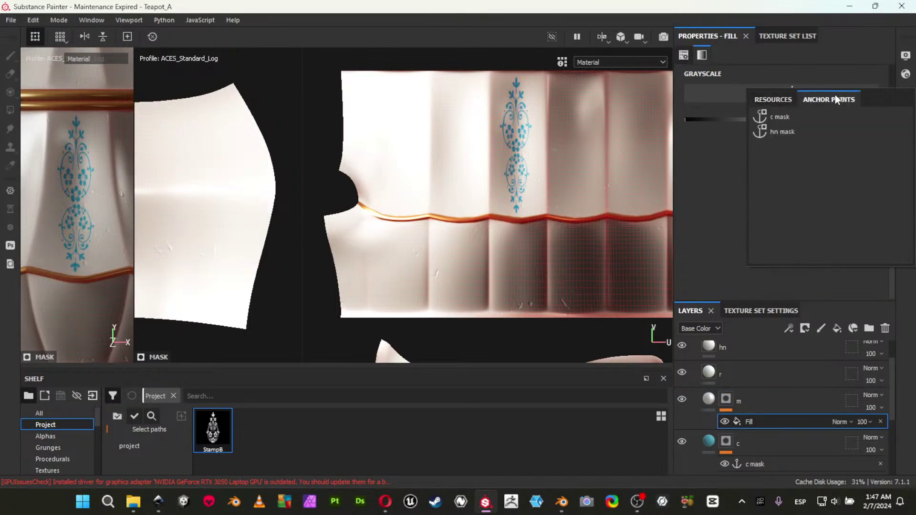
{"action": "left_click", "coordinate": [801, 116]}
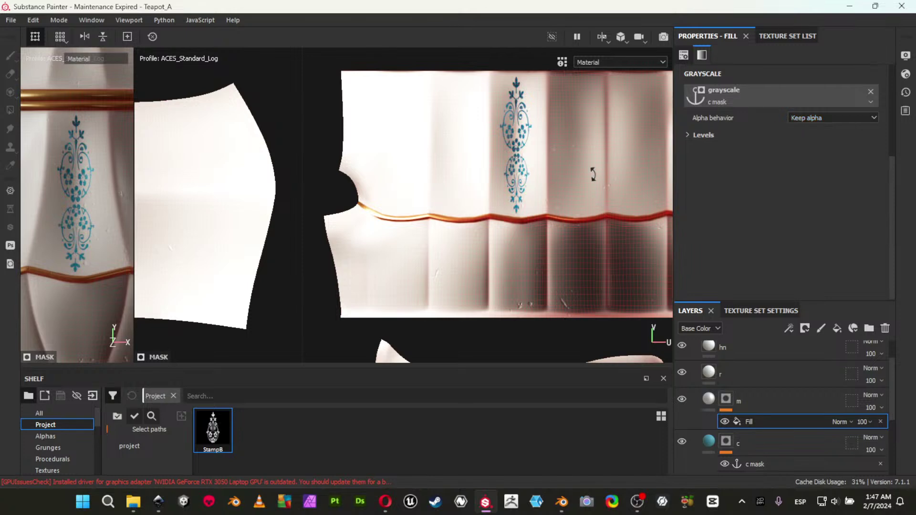
Examine the ornament's metallic finish up close in the UV view and on the teapot in an enlarged 3D view.
{"action": "right_click_drag", "start_coordinate": [563, 183], "coordinate": [806, 281], "text": "alt"}
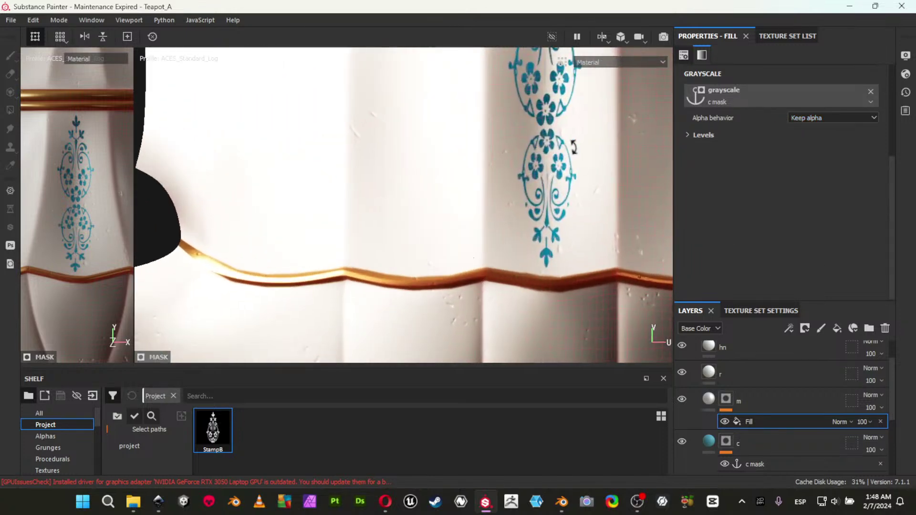
{"action": "middle_click_drag", "start_coordinate": [572, 147], "coordinate": [480, 219], "text": "alt"}
{"action": "right_click_drag", "start_coordinate": [481, 219], "coordinate": [681, 295], "text": "alt"}
{"action": "key", "text": "Tab"}
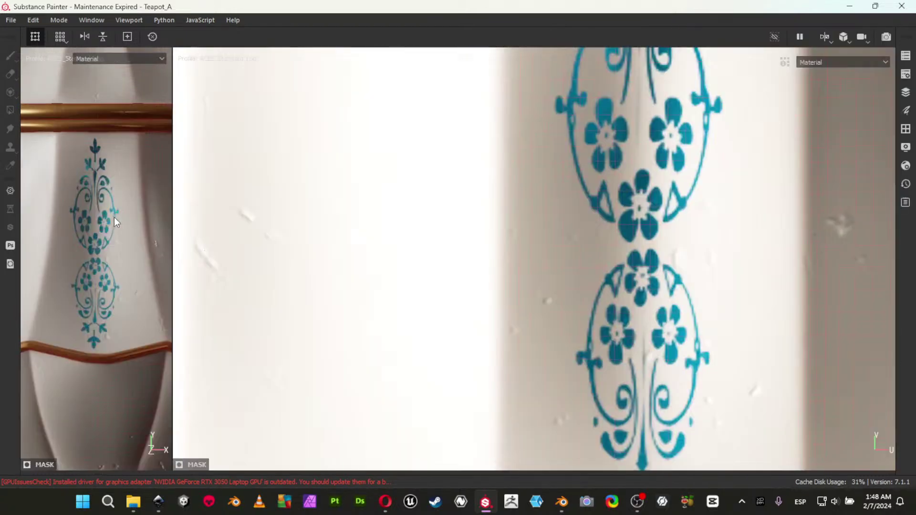
{"action": "left_click_drag", "start_coordinate": [172, 225], "coordinate": [509, 241]}
{"action": "right_click_drag", "start_coordinate": [335, 235], "coordinate": [441, 324], "text": "alt"}
{"action": "left_click_drag", "start_coordinate": [334, 292], "coordinate": [328, 333], "text": "alt"}
{"action": "right_click_drag", "start_coordinate": [327, 333], "coordinate": [93, 250], "text": "shift"}
{"action": "left_click_drag", "start_coordinate": [203, 273], "coordinate": [252, 284], "text": "alt"}
{"action": "left_click_drag", "start_coordinate": [416, 261], "coordinate": [311, 262], "text": "alt"}
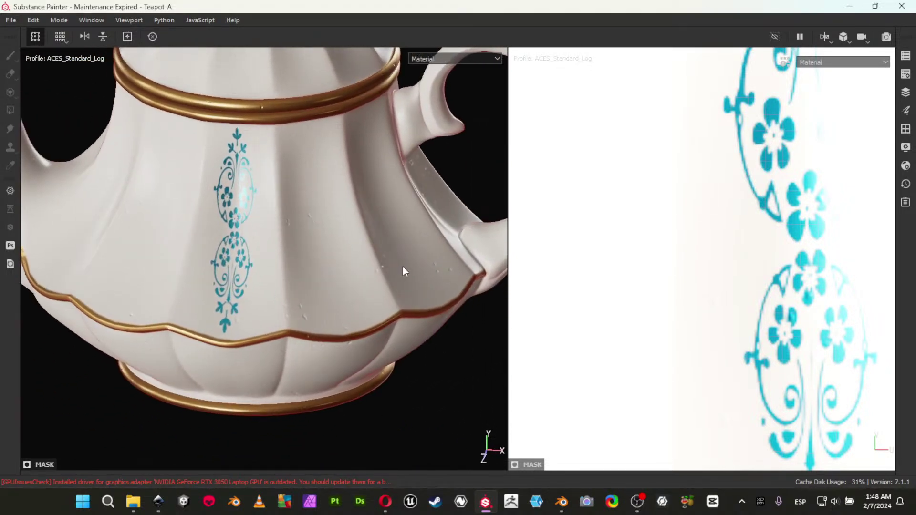
{"action": "key", "text": "Tab"}
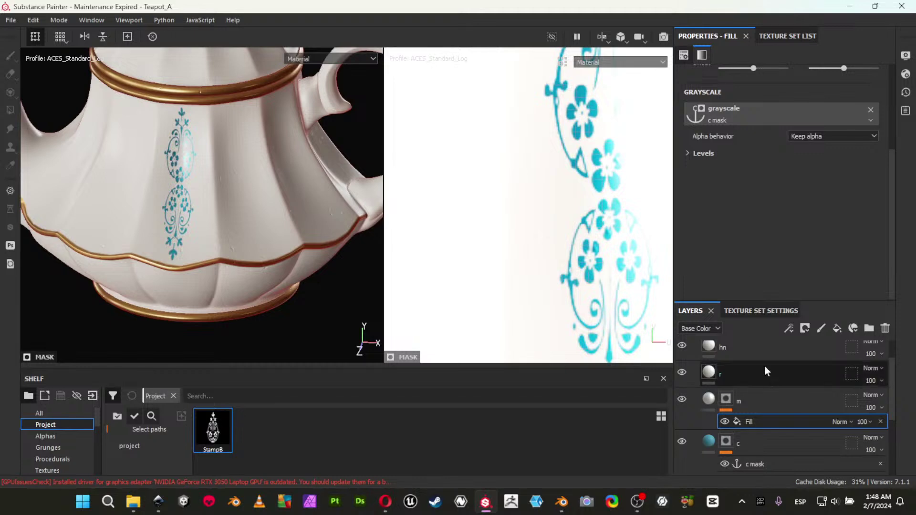
Add a black mask to the hn layer in the paint design folder.
{"action": "scroll", "coordinate": [766, 391], "scroll_direction": "up", "scroll_amount": 2}
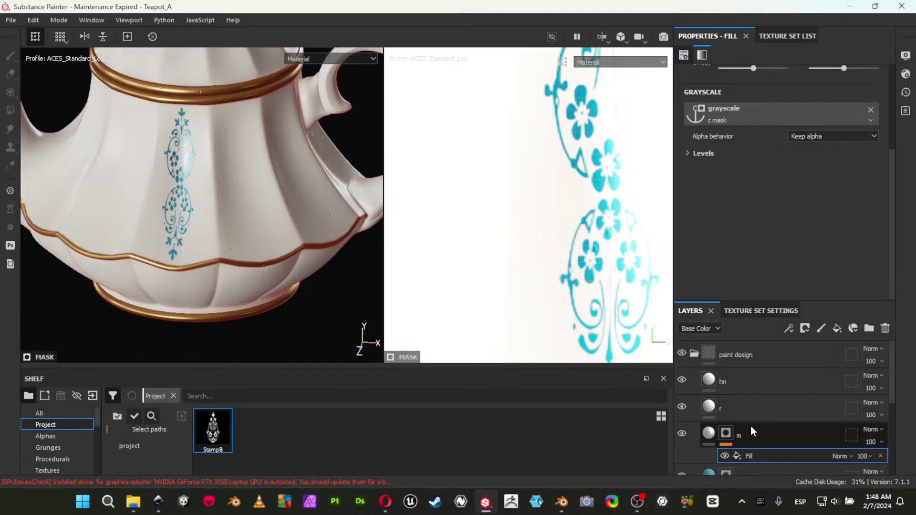
{"action": "scroll", "coordinate": [751, 429], "scroll_direction": "down", "scroll_amount": 1}
{"action": "scroll", "coordinate": [743, 423], "scroll_direction": "up", "scroll_amount": 1}
{"action": "right_click", "coordinate": [709, 376]}
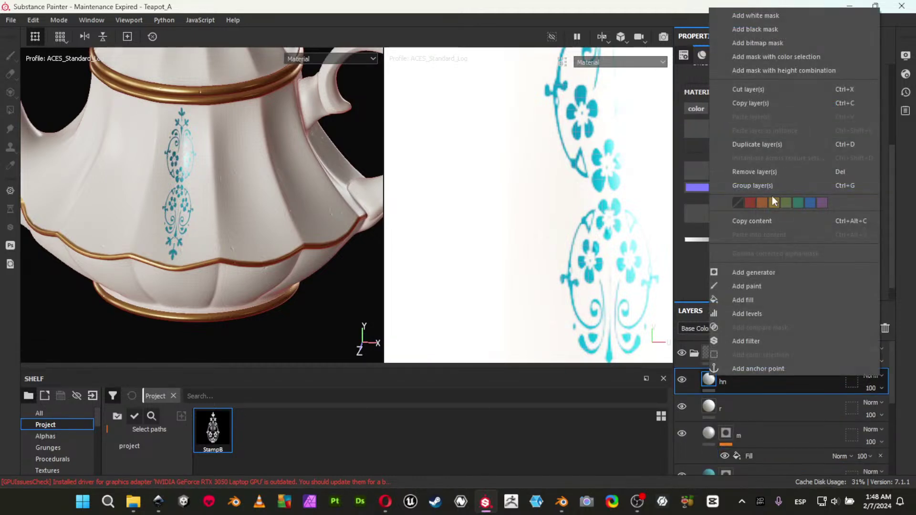
{"action": "left_click", "coordinate": [773, 34]}
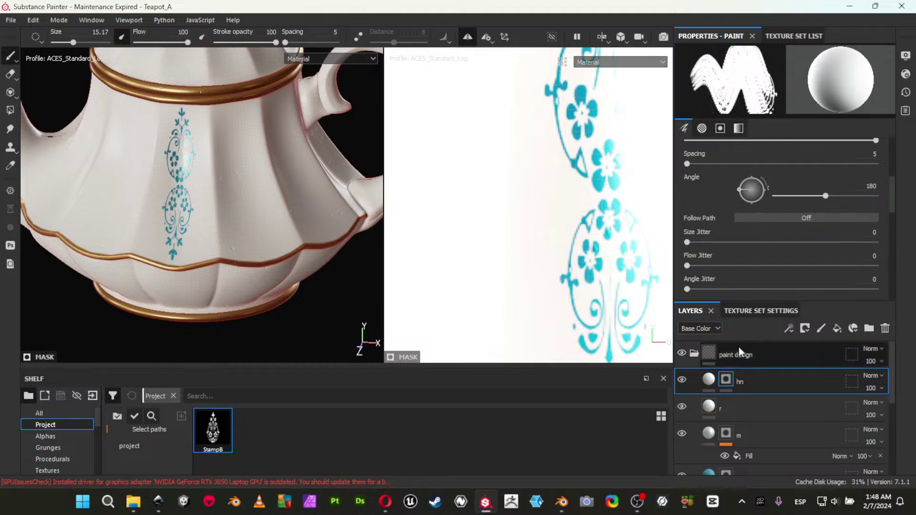
Add a fill to the hn layer's mask and use the c mask anchor point as its grayscale source.
{"action": "right_click", "coordinate": [726, 379]}
{"action": "left_click", "coordinate": [764, 396]}
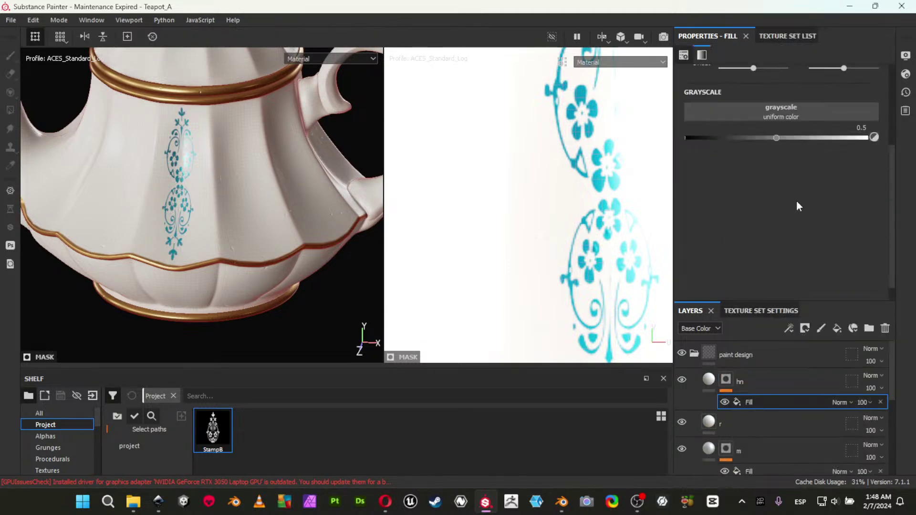
{"action": "left_click", "coordinate": [802, 112]}
{"action": "left_click", "coordinate": [822, 121]}
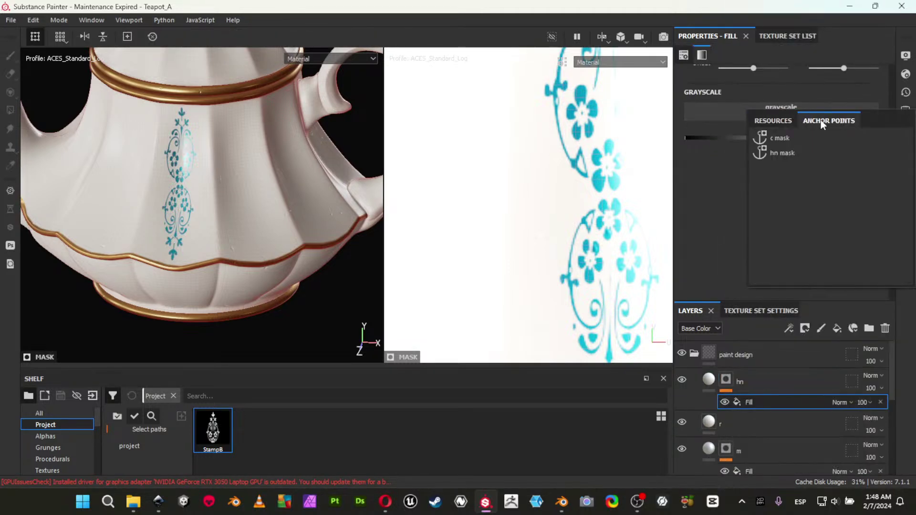
{"action": "left_click", "coordinate": [800, 140]}
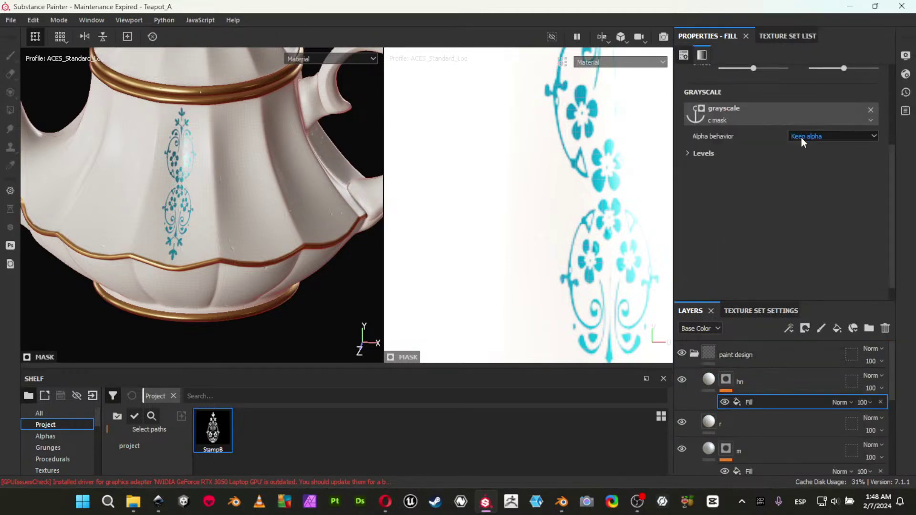
Set the hn fill layer's height to 0.0596 to raise the ornament from the ceramic surface.
{"action": "left_click", "coordinate": [714, 377]}
{"action": "left_click_drag", "start_coordinate": [777, 239], "coordinate": [780, 240]}
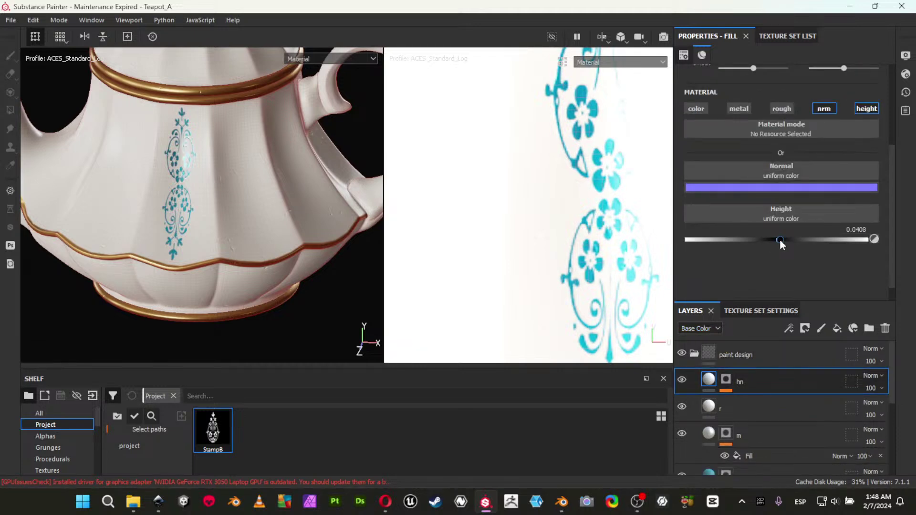
{"action": "key", "text": "Tab"}
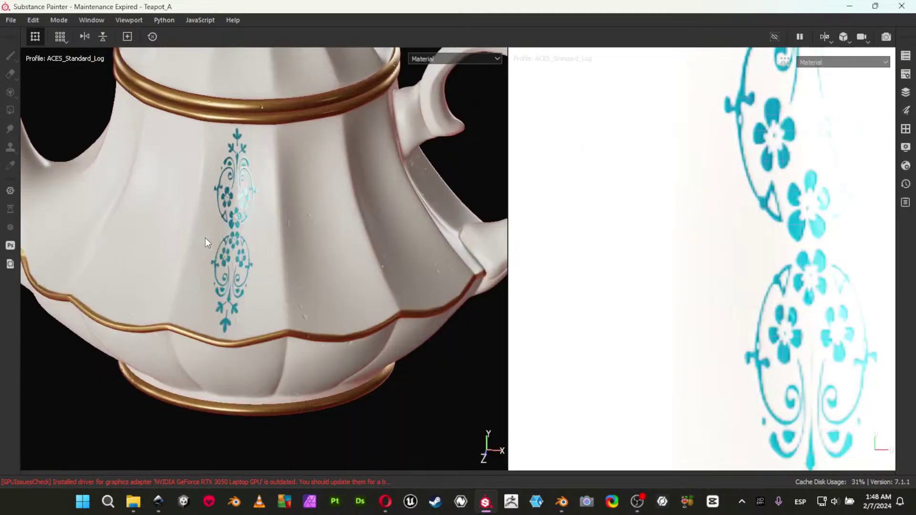
{"action": "scroll", "coordinate": [282, 231], "scroll_direction": "up", "scroll_amount": 5}
{"action": "left_click_drag", "start_coordinate": [284, 268], "coordinate": [262, 247], "text": "alt"}
{"action": "key", "text": "Tab"}
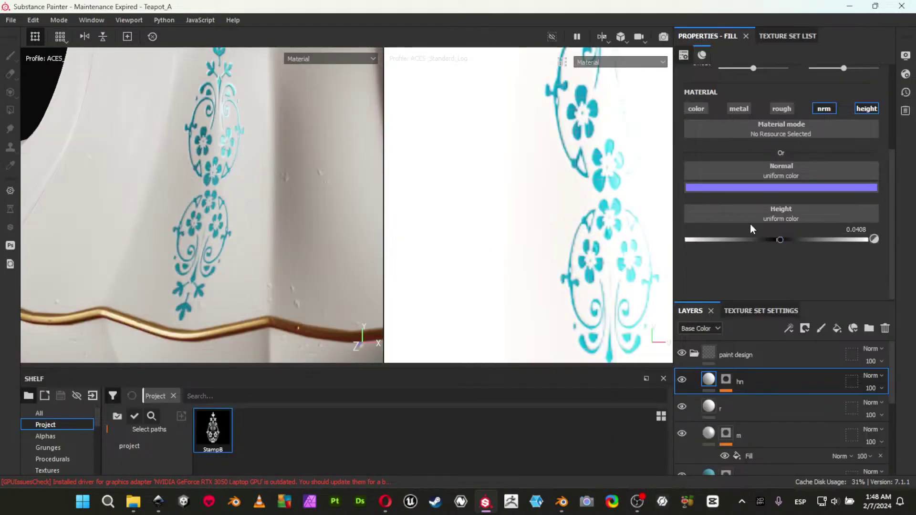
{"action": "left_click_drag", "start_coordinate": [783, 236], "coordinate": [779, 238]}
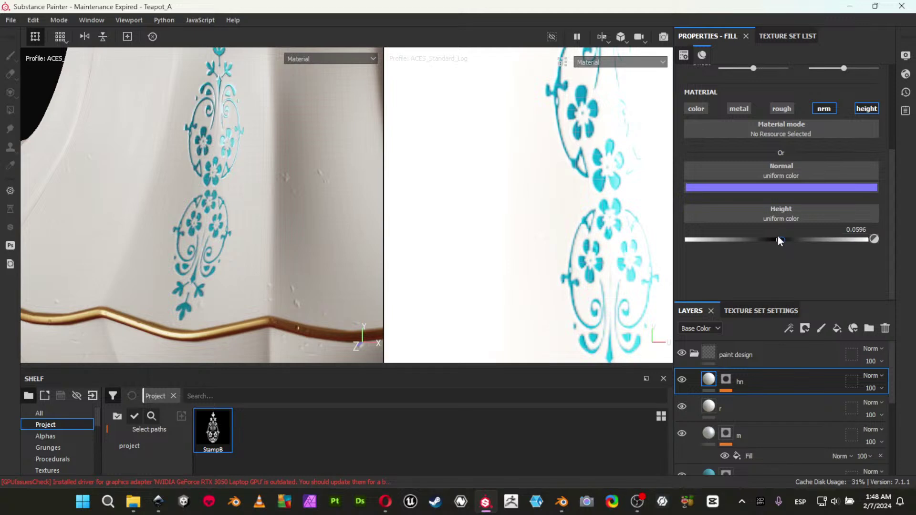
Set the base_ceramic_m texture set size to 2048 and inspect the ornament's sharpness on the teapot.
{"action": "left_click", "coordinate": [744, 311]}
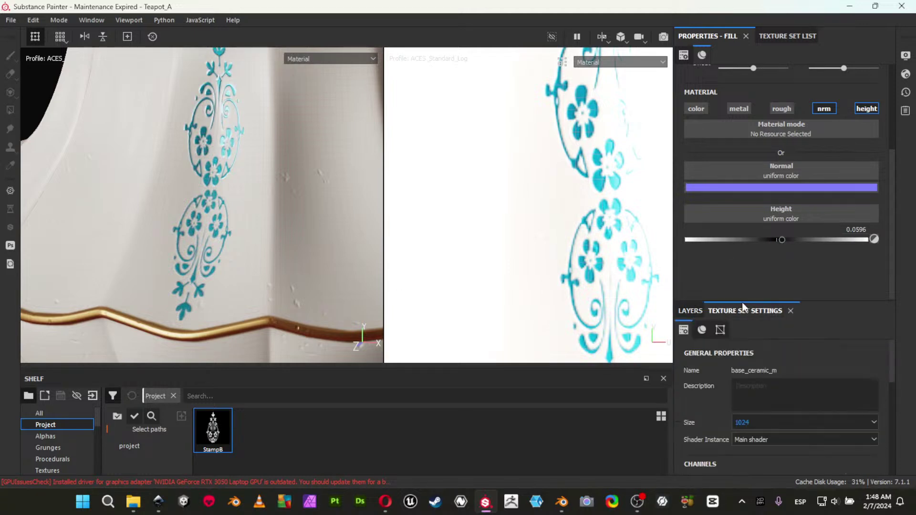
{"action": "left_click", "coordinate": [736, 422]}
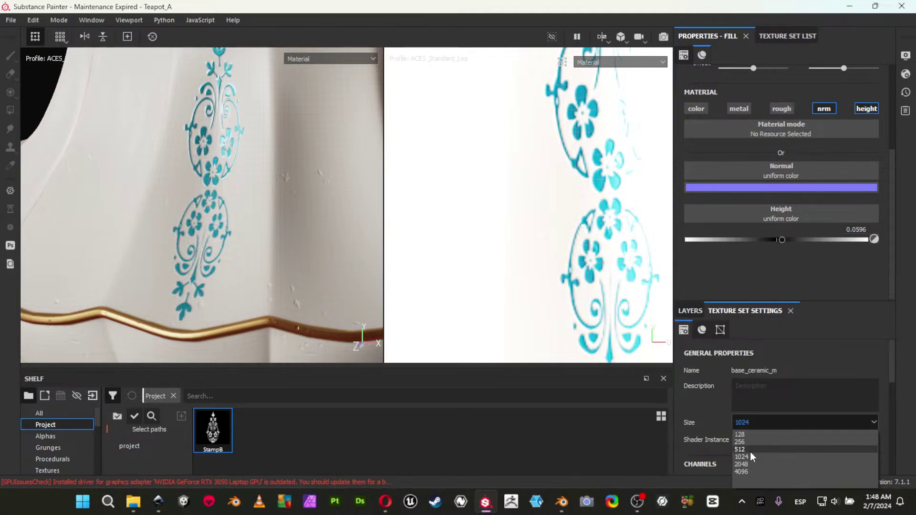
{"action": "left_click", "coordinate": [744, 464]}
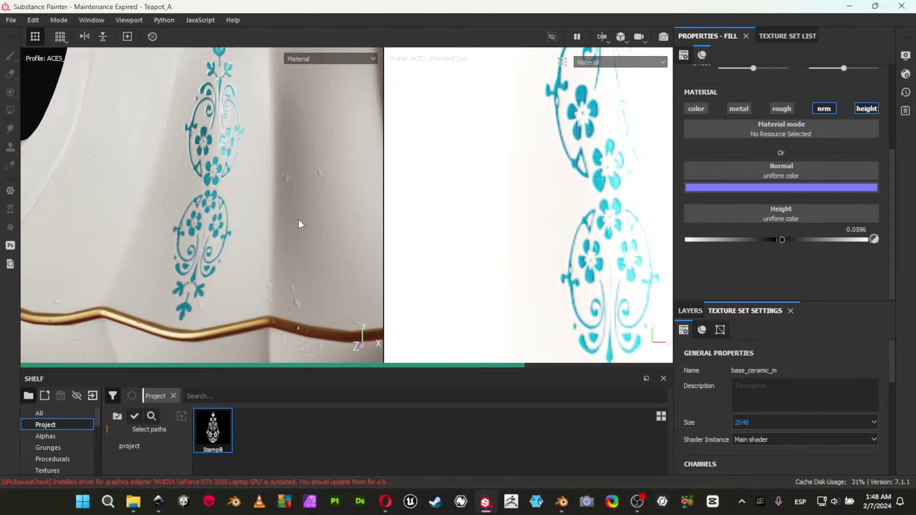
{"action": "right_click_drag", "start_coordinate": [297, 208], "coordinate": [92, 166], "text": "alt"}
{"action": "mouse_move", "coordinate": [174, 178]}
{"action": "left_mouse_down", "text": "alt"}
{"action": "mouse_move", "coordinate": [304, 180]}
{"action": "mouse_move", "coordinate": [163, 176]}
{"action": "left_mouse_up", "text": "alt"}
{"action": "key", "text": "Tab"}
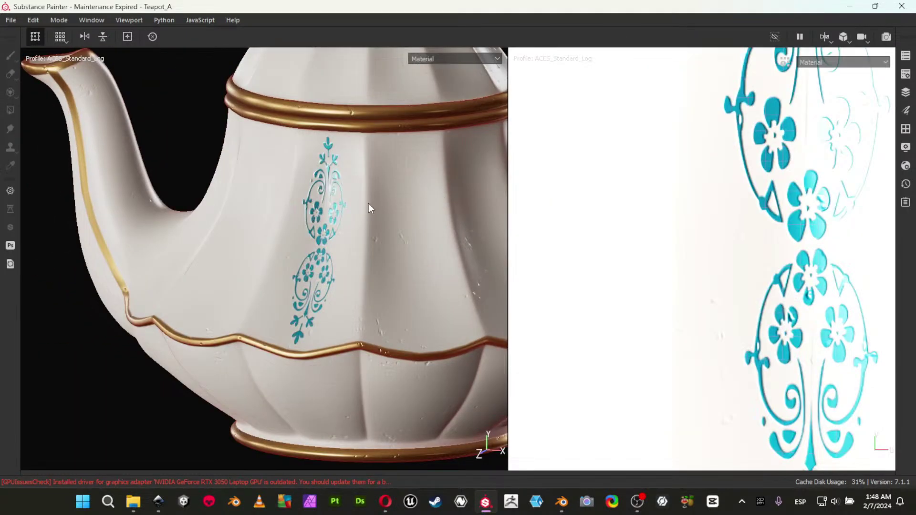
{"action": "key", "text": "Tab"}
Change the c layer's base color from teal to blue 488fbc.
{"action": "left_click", "coordinate": [692, 312]}
{"action": "scroll", "coordinate": [730, 405], "scroll_direction": "down", "scroll_amount": 1}
{"action": "scroll", "coordinate": [723, 405], "scroll_direction": "down", "scroll_amount": 3}
{"action": "scroll", "coordinate": [718, 391], "scroll_direction": "up", "scroll_amount": 1}
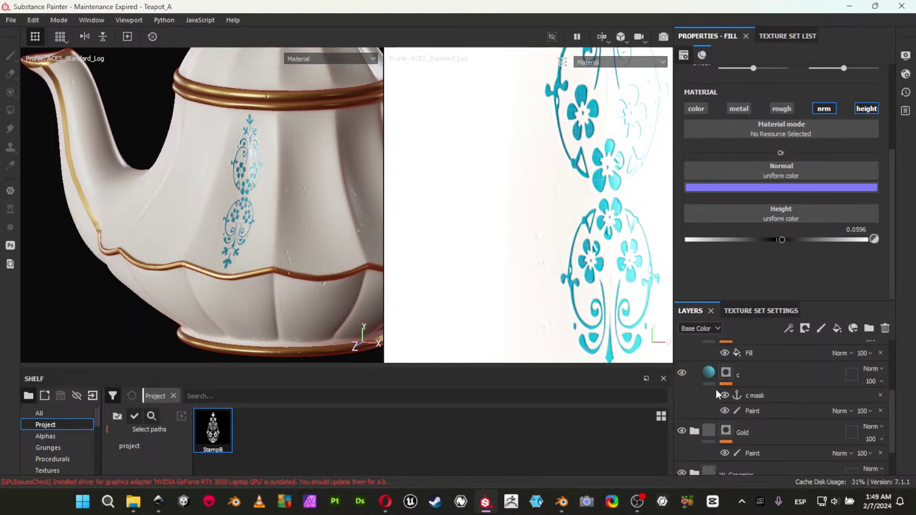
{"action": "left_click", "coordinate": [714, 372]}
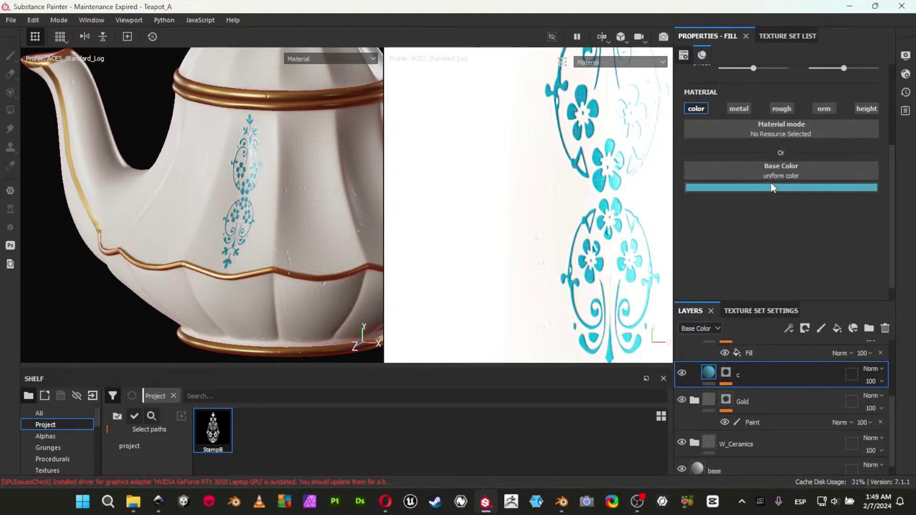
{"action": "left_click", "coordinate": [768, 187]}
{"action": "left_click_drag", "start_coordinate": [861, 257], "coordinate": [856, 249]}
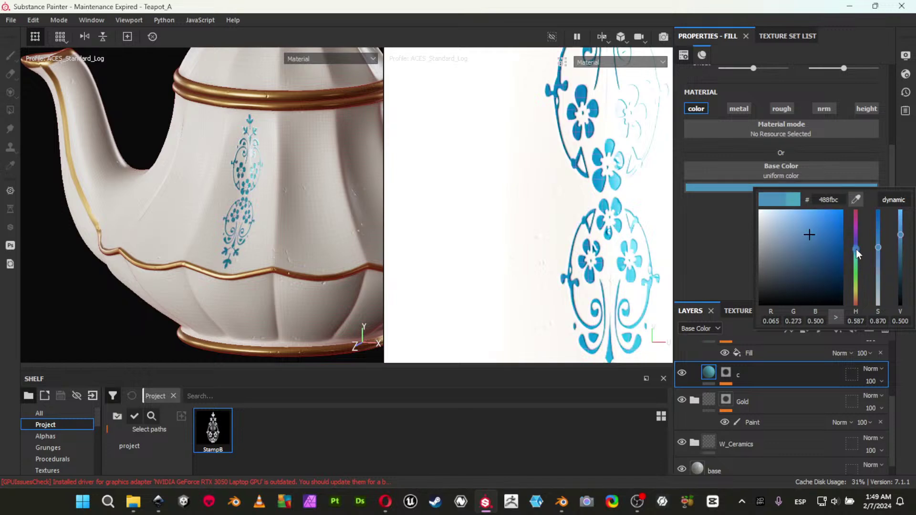
{"action": "left_click_drag", "start_coordinate": [336, 245], "coordinate": [361, 235], "text": "alt"}
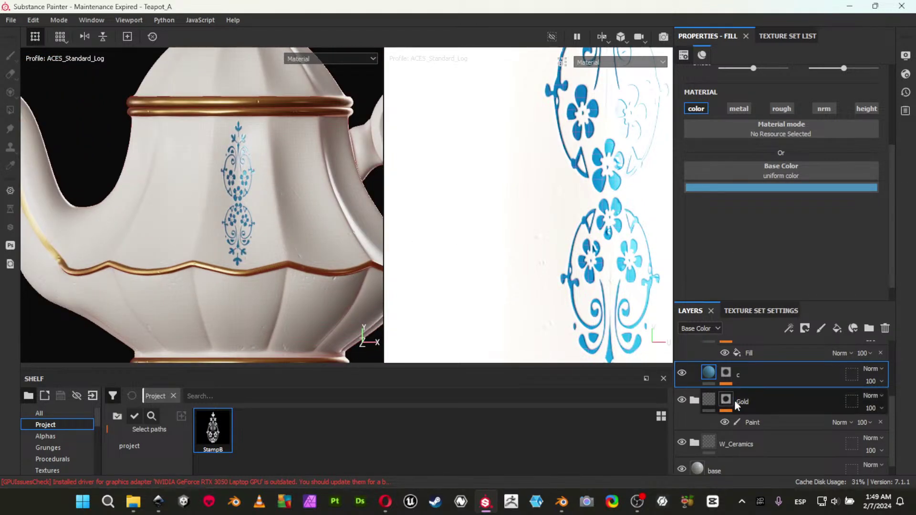
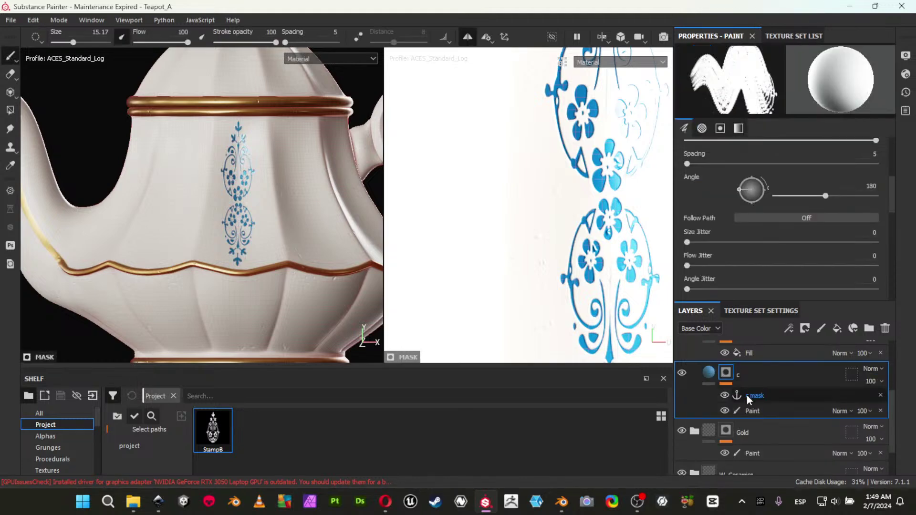
Add a second paint effect above the existing one in the c layer's mask, below the anchor point.
{"action": "left_click", "coordinate": [747, 411]}
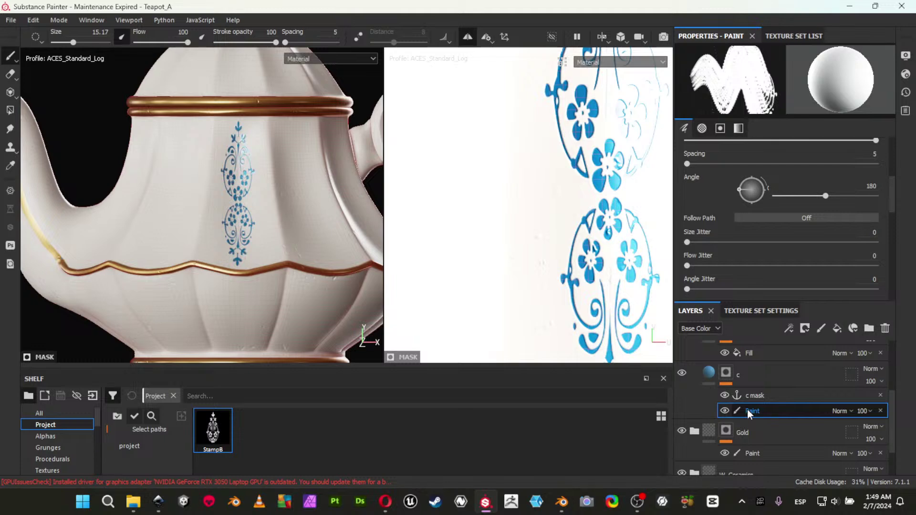
{"action": "right_click", "coordinate": [747, 409]}
{"action": "left_click", "coordinate": [781, 320]}
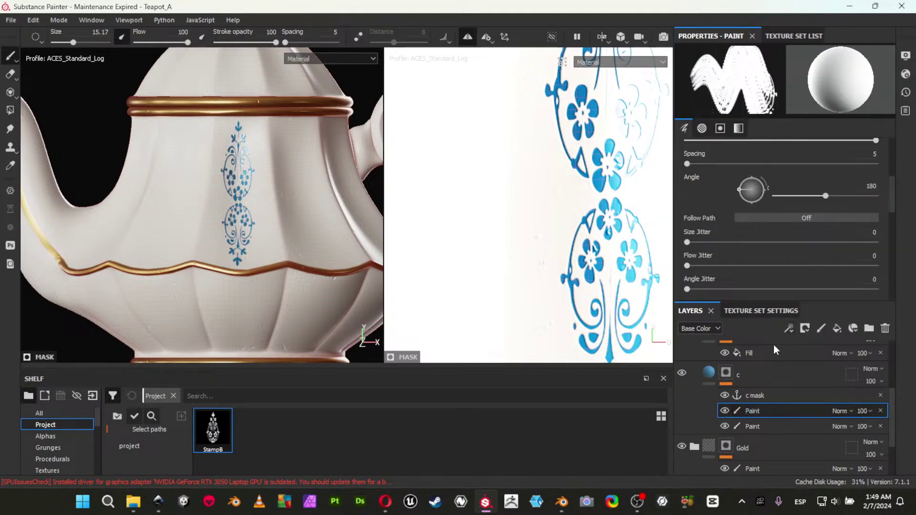
Stamp the inverted StampB ornament on the lower part of the body panels beside the front ornament, toward the spout and the handle.
{"action": "mouse_move", "coordinate": [169, 214]}
{"action": "left_mouse_down", "text": "alt"}
{"action": "mouse_move", "coordinate": [225, 225]}
{"action": "mouse_move", "coordinate": [179, 221]}
{"action": "mouse_move", "coordinate": [171, 236]}
{"action": "left_mouse_up", "text": "alt"}
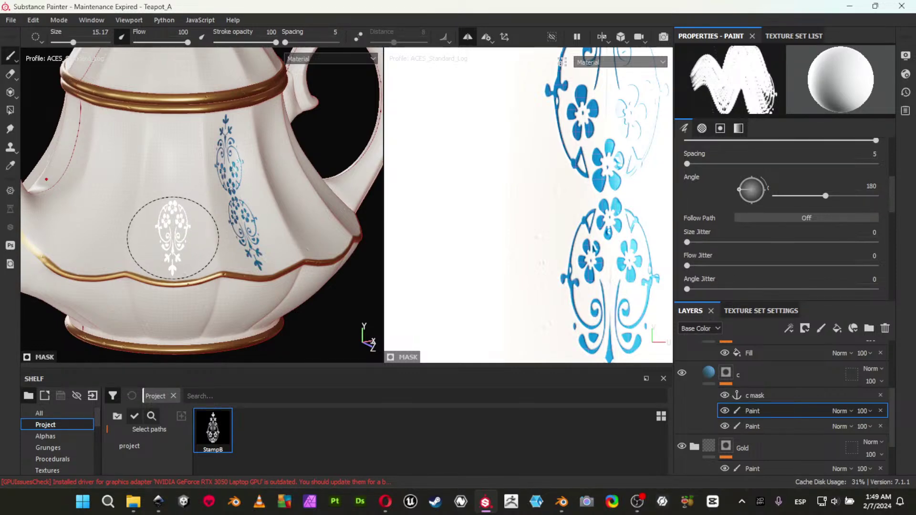
{"action": "left_click", "coordinate": [173, 237]}
{"action": "mouse_move", "coordinate": [191, 234]}
{"action": "left_mouse_down", "text": "alt"}
{"action": "mouse_move", "coordinate": [311, 234]}
{"action": "mouse_move", "coordinate": [245, 260]}
{"action": "mouse_move", "coordinate": [201, 235]}
{"action": "left_mouse_up", "text": "alt"}
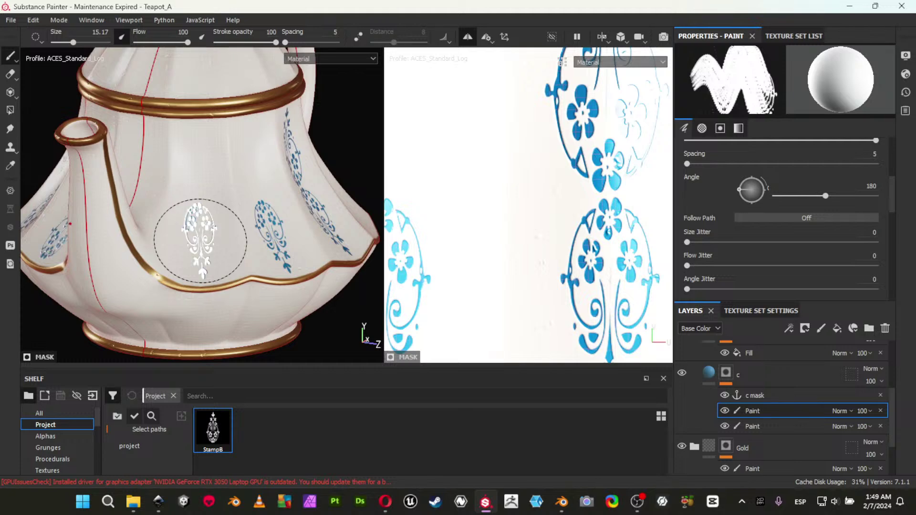
{"action": "left_click_drag", "start_coordinate": [286, 289], "coordinate": [10, 247], "text": "alt"}
{"action": "left_click_drag", "start_coordinate": [219, 232], "coordinate": [214, 237], "text": "alt"}
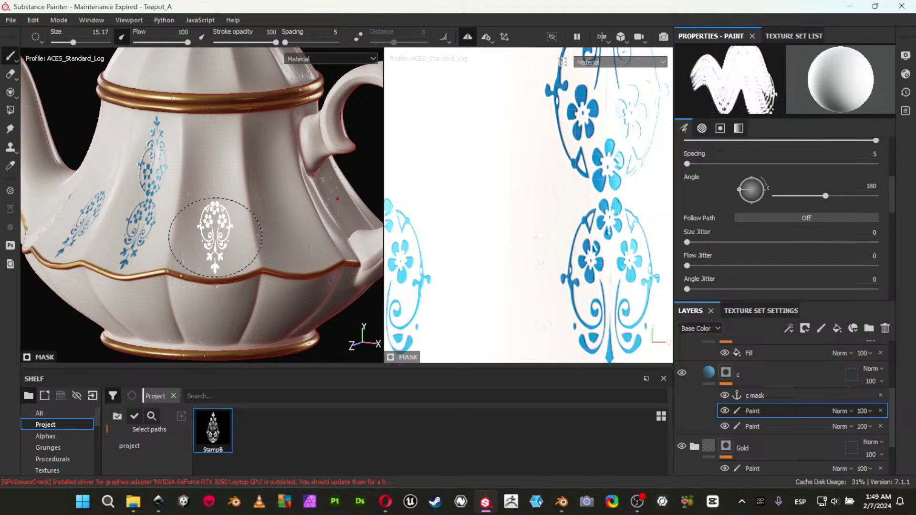
{"action": "left_click", "coordinate": [215, 238]}
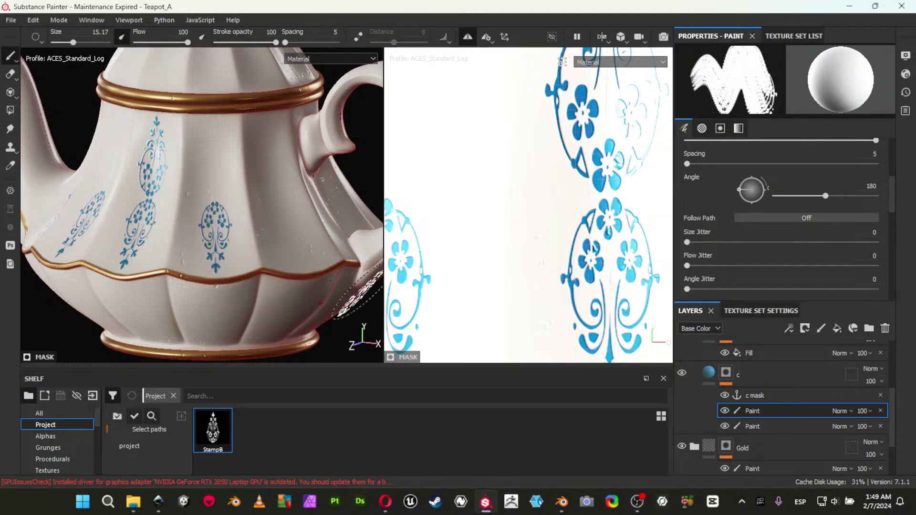
{"action": "left_click_drag", "start_coordinate": [354, 292], "coordinate": [269, 272], "text": "alt"}
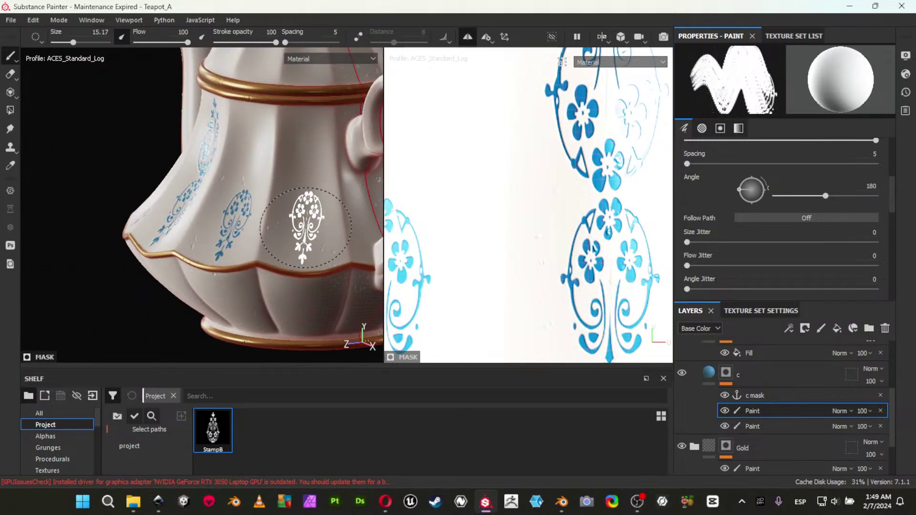
{"action": "left_click", "coordinate": [306, 227]}
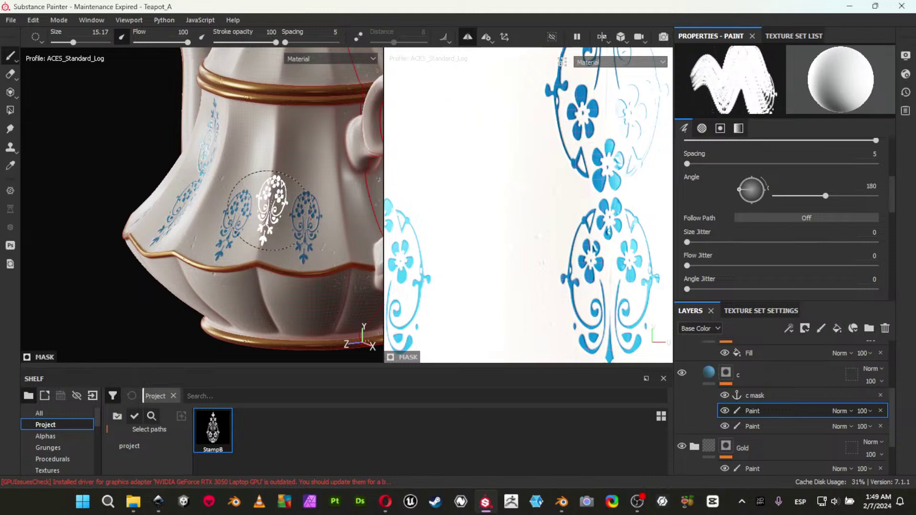
Set the brush alignment to Camera, the size space to Object and the angle to 0.
{"action": "middle_click_drag", "start_coordinate": [273, 201], "coordinate": [255, 224], "text": "alt"}
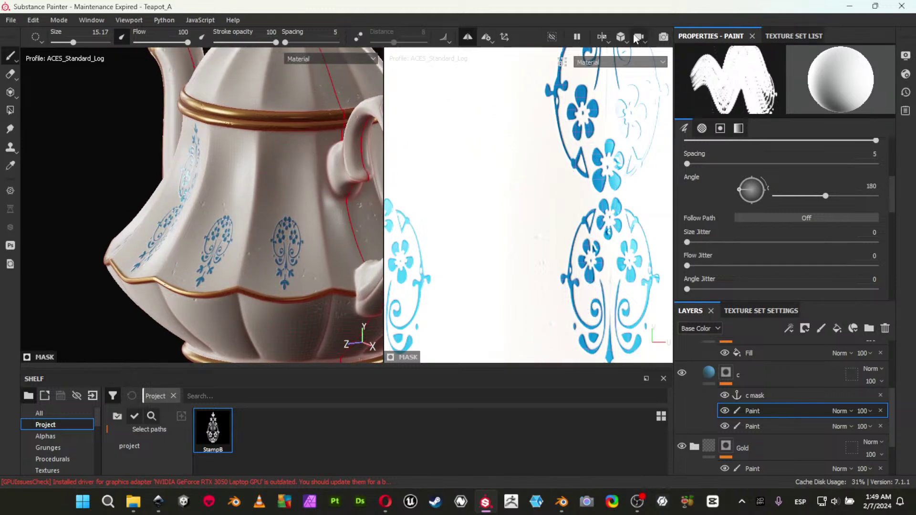
{"action": "scroll", "coordinate": [793, 257], "scroll_direction": "down", "scroll_amount": 6}
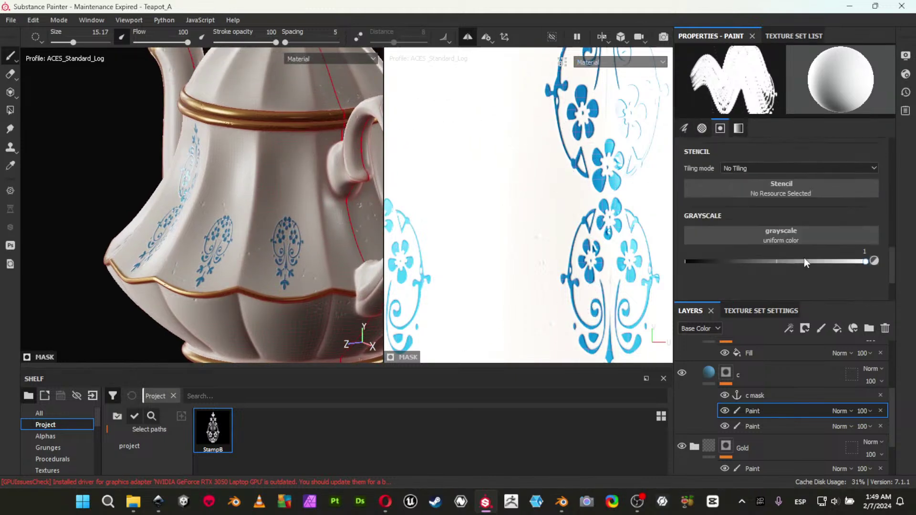
{"action": "scroll", "coordinate": [805, 248], "scroll_direction": "up", "scroll_amount": 2}
{"action": "scroll", "coordinate": [797, 220], "scroll_direction": "up", "scroll_amount": 2}
{"action": "left_click", "coordinate": [775, 190]}
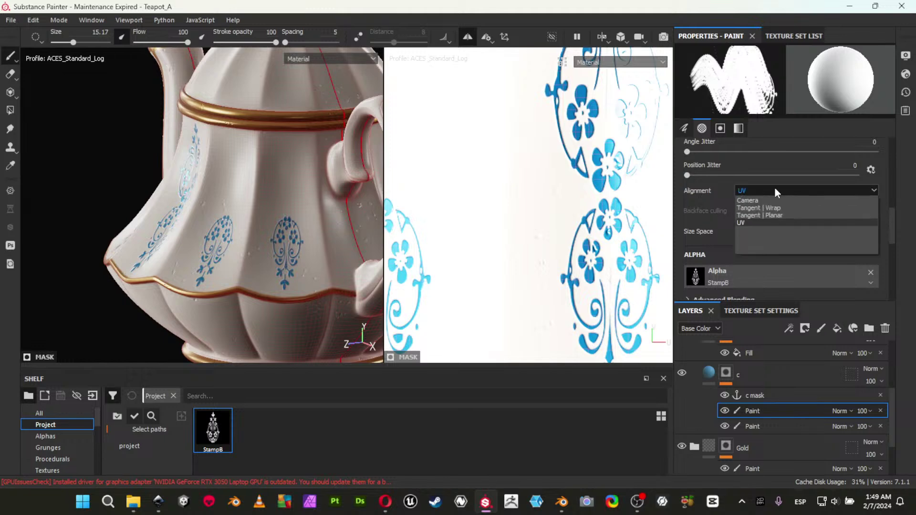
{"action": "left_click", "coordinate": [767, 203]}
{"action": "left_click", "coordinate": [760, 231]}
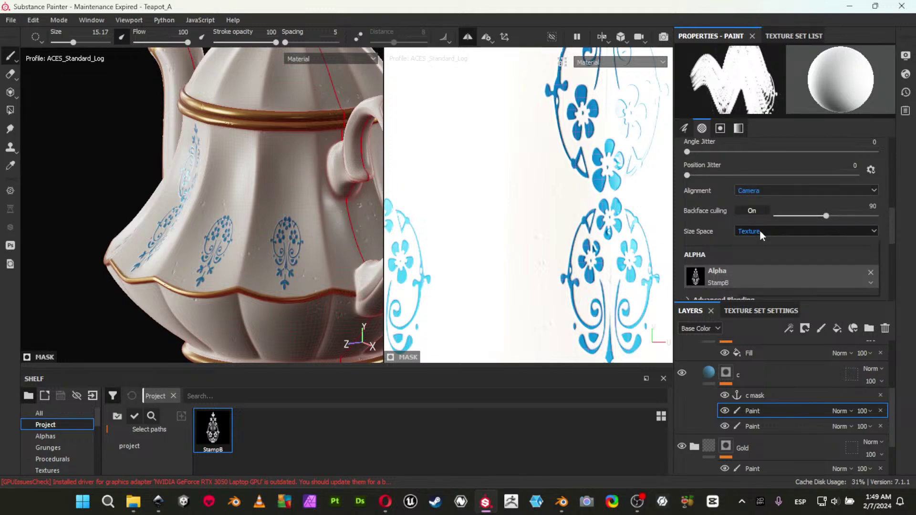
{"action": "left_click", "coordinate": [760, 240]}
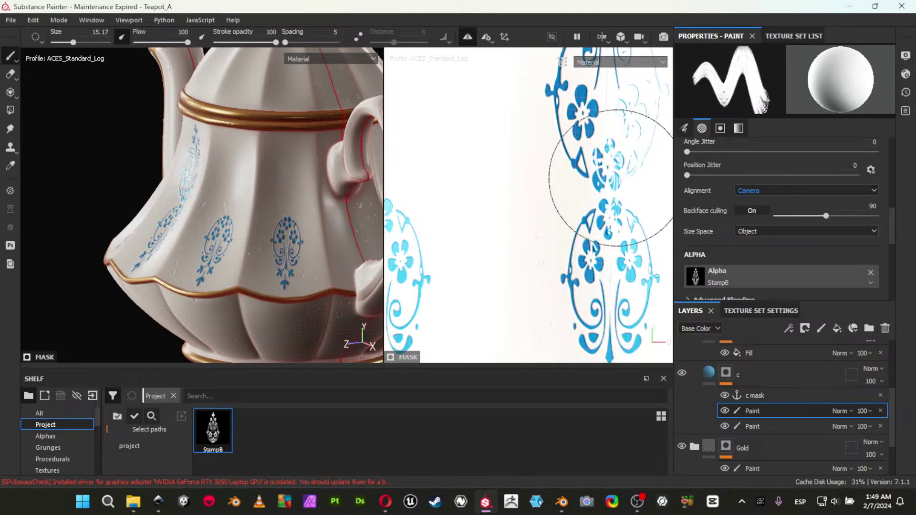
{"action": "scroll", "coordinate": [754, 199], "scroll_direction": "up", "scroll_amount": 3}
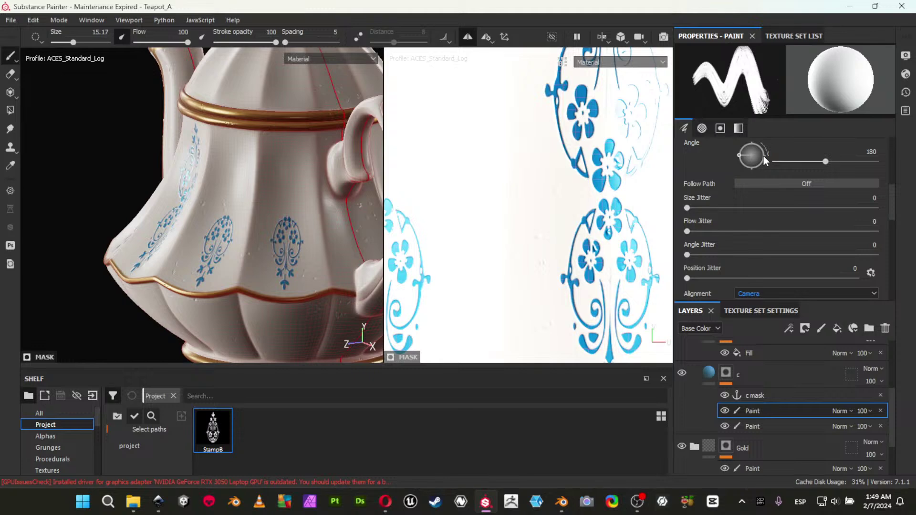
{"action": "left_click", "coordinate": [769, 156]}
Set the brush size to 32.66, matching the stamp to the front panel's existing upper ornament.
{"action": "right_click_drag", "start_coordinate": [288, 203], "coordinate": [310, 202], "text": "ctrl"}
{"action": "left_click_drag", "start_coordinate": [167, 192], "coordinate": [282, 186], "text": "alt"}
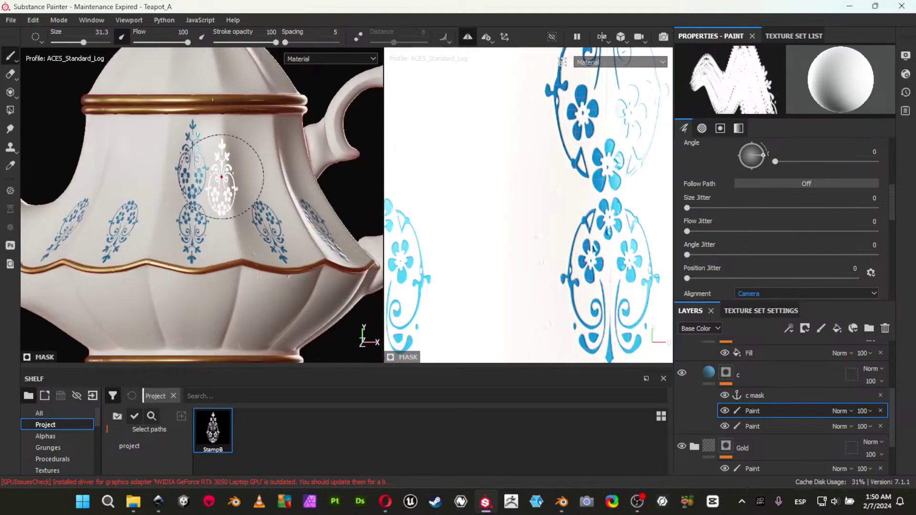
{"action": "right_click_drag", "start_coordinate": [255, 189], "coordinate": [468, 290], "text": "alt"}
{"action": "right_click_drag", "start_coordinate": [226, 152], "coordinate": [230, 152], "text": "ctrl"}
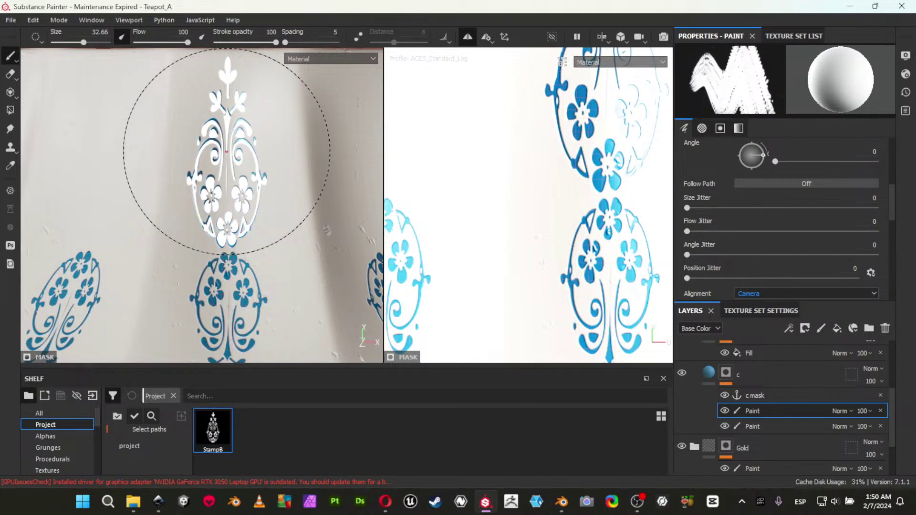
Stamp the upright StampB ornament above the lower inverted ornaments on the body panels toward the handle.
{"action": "mouse_move", "coordinate": [196, 129]}
{"action": "left_mouse_down", "text": "alt"}
{"action": "mouse_move", "coordinate": [143, 280]}
{"action": "mouse_move", "coordinate": [117, 205]}
{"action": "mouse_move", "coordinate": [278, 247]}
{"action": "mouse_move", "coordinate": [217, 209]}
{"action": "mouse_move", "coordinate": [215, 241]}
{"action": "left_mouse_up", "text": "alt"}
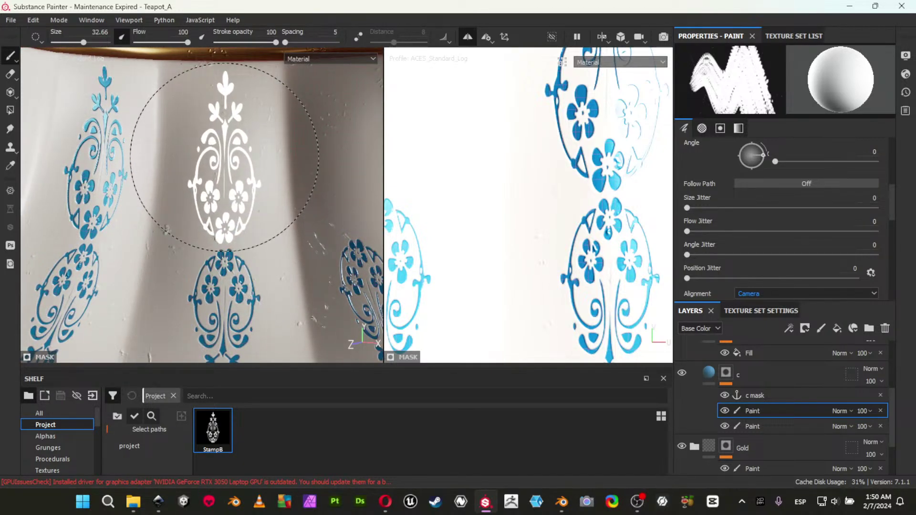
{"action": "left_click_drag", "start_coordinate": [257, 183], "coordinate": [173, 208], "text": "alt"}
{"action": "left_click_drag", "start_coordinate": [206, 179], "coordinate": [206, 175], "text": "alt"}
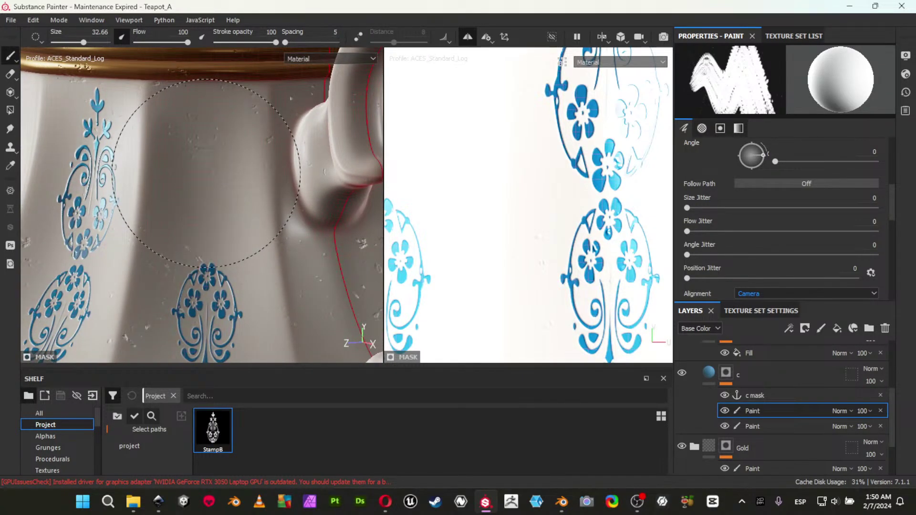
Stamp the upright StampB ornament above the lower ornaments on the body panels toward the spout.
{"action": "right_click_drag", "start_coordinate": [206, 174], "coordinate": [5, 153], "text": "alt"}
{"action": "left_click_drag", "start_coordinate": [129, 203], "coordinate": [285, 212], "text": "alt"}
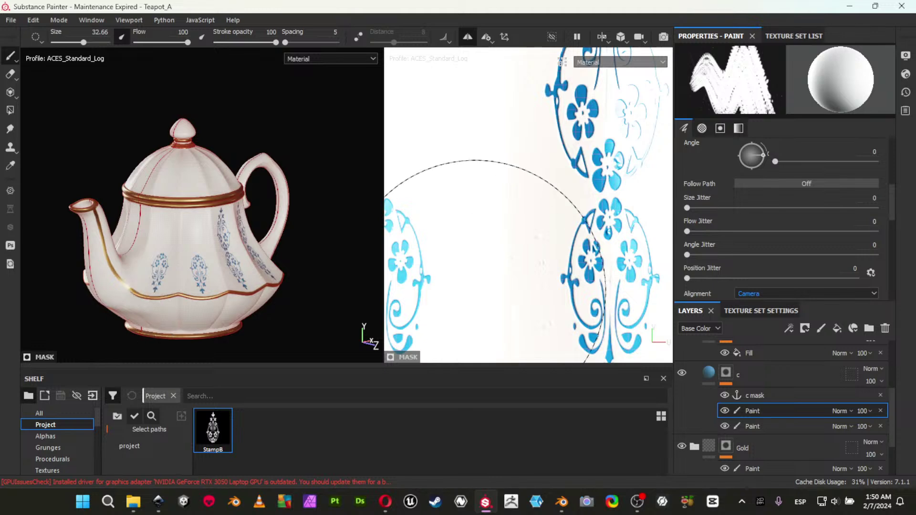
{"action": "right_click_drag", "start_coordinate": [165, 275], "coordinate": [656, 391], "text": "alt"}
{"action": "middle_click_drag", "start_coordinate": [319, 214], "coordinate": [176, 259], "text": "alt"}
{"action": "left_click_drag", "start_coordinate": [176, 260], "coordinate": [147, 240], "text": "alt"}
{"action": "middle_click_drag", "start_coordinate": [149, 239], "coordinate": [192, 174], "text": "alt"}
{"action": "right_click_drag", "start_coordinate": [191, 175], "coordinate": [166, 184], "text": "alt"}
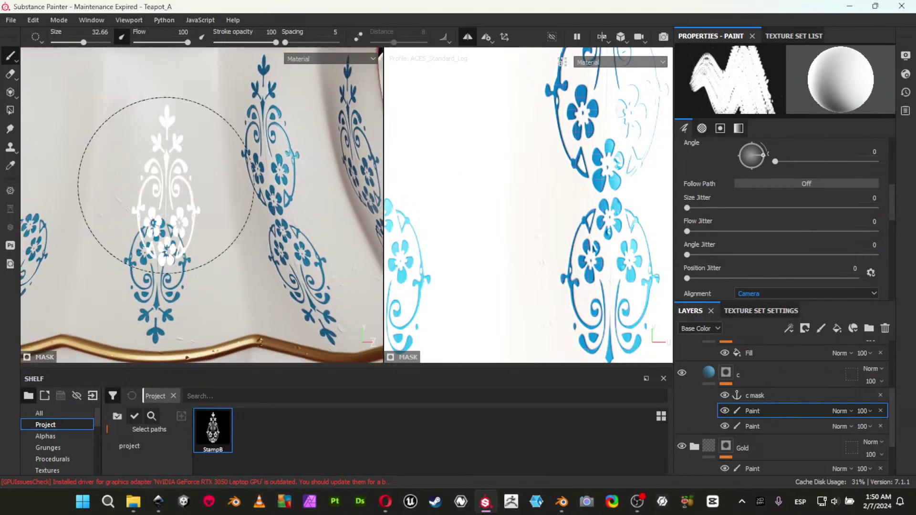
{"action": "middle_click_drag", "start_coordinate": [191, 170], "coordinate": [200, 182], "text": "alt"}
{"action": "left_click_drag", "start_coordinate": [201, 182], "coordinate": [197, 181], "text": "alt"}
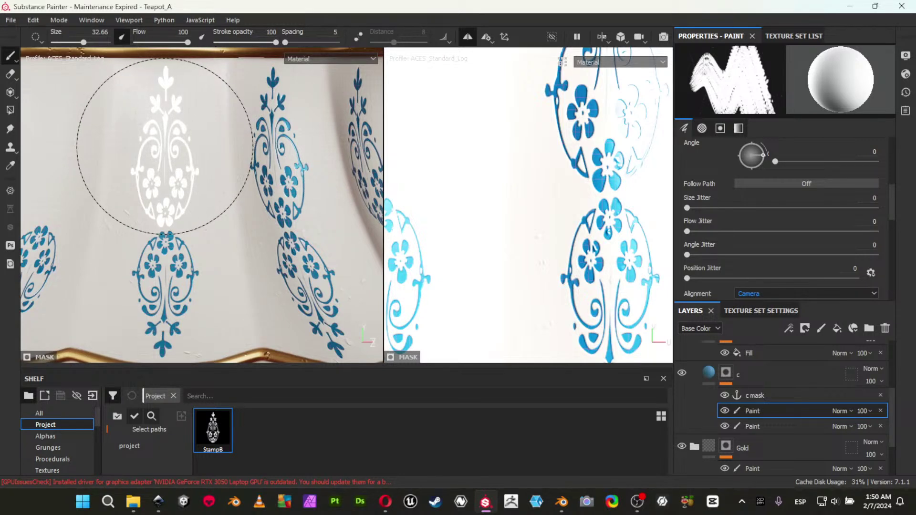
{"action": "left_click", "coordinate": [165, 147]}
{"action": "mouse_move", "coordinate": [88, 154]}
{"action": "left_mouse_down", "text": "alt"}
{"action": "mouse_move", "coordinate": [193, 164]}
{"action": "mouse_move", "coordinate": [176, 158]}
{"action": "left_mouse_up", "text": "alt"}
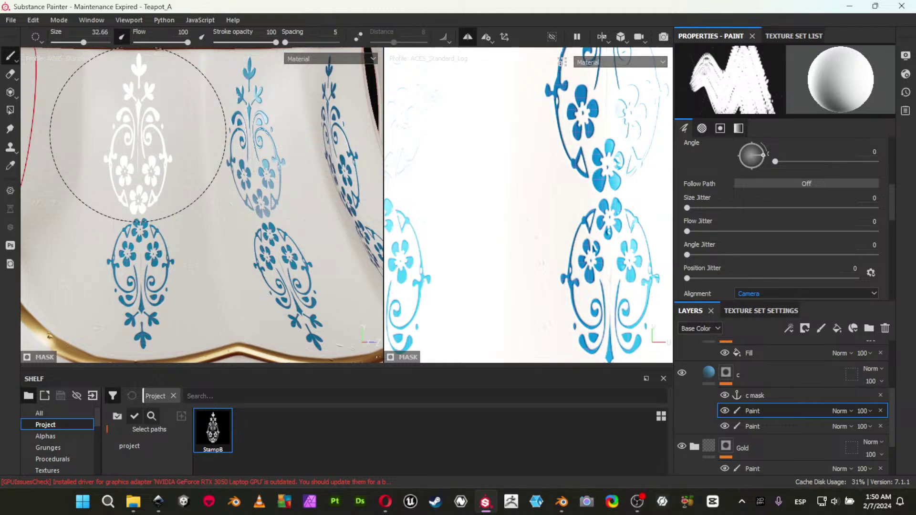
{"action": "left_click", "coordinate": [138, 135]}
Examine the spacing and alignment of the stamped ornaments around the body from the handle to the spout.
{"action": "right_click_drag", "start_coordinate": [209, 179], "coordinate": [185, 186], "text": "alt"}
{"action": "mouse_move", "coordinate": [138, 184]}
{"action": "left_mouse_down", "text": "alt"}
{"action": "mouse_move", "coordinate": [168, 184]}
{"action": "mouse_move", "coordinate": [219, 218]}
{"action": "left_mouse_up", "text": "alt"}
{"action": "middle_click_drag", "start_coordinate": [229, 203], "coordinate": [219, 219], "text": "alt"}
{"action": "left_click_drag", "start_coordinate": [205, 227], "coordinate": [215, 233], "text": "alt"}
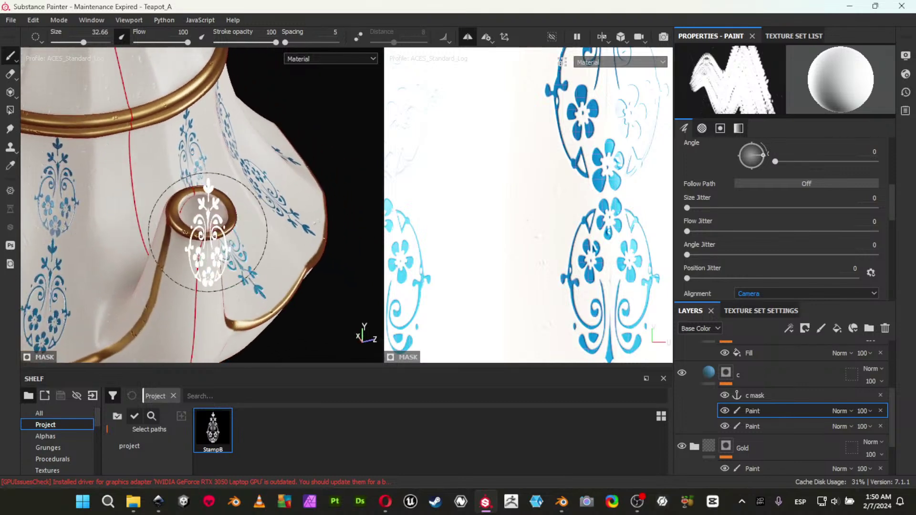
{"action": "middle_click_drag", "start_coordinate": [209, 230], "coordinate": [270, 238], "text": "alt"}
{"action": "right_click_drag", "start_coordinate": [229, 248], "coordinate": [167, 252], "text": "alt"}
{"action": "middle_click_drag", "start_coordinate": [180, 245], "coordinate": [186, 235], "text": "alt"}
{"action": "left_click_drag", "start_coordinate": [164, 242], "coordinate": [201, 215], "text": "alt"}
{"action": "middle_click_drag", "start_coordinate": [201, 215], "coordinate": [228, 193], "text": "alt"}
{"action": "mouse_move", "coordinate": [156, 220]}
{"action": "left_mouse_down", "text": "alt"}
{"action": "mouse_move", "coordinate": [186, 213]}
{"action": "mouse_move", "coordinate": [154, 203]}
{"action": "mouse_move", "coordinate": [148, 184]}
{"action": "mouse_move", "coordinate": [185, 164]}
{"action": "mouse_move", "coordinate": [228, 208]}
{"action": "left_mouse_up", "text": "alt"}
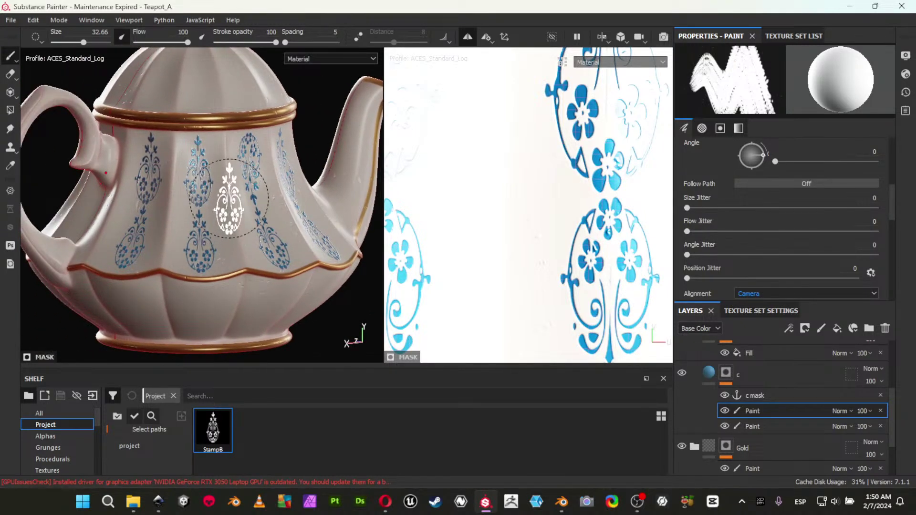
{"action": "left_click_drag", "start_coordinate": [245, 173], "coordinate": [228, 204], "text": "alt"}
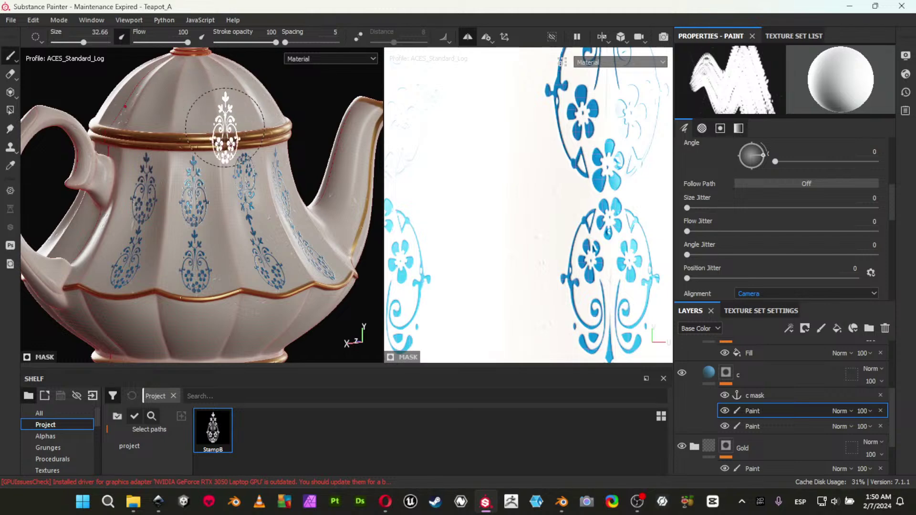
{"action": "mouse_move", "coordinate": [246, 228]}
{"action": "left_mouse_down", "text": "alt"}
{"action": "mouse_move", "coordinate": [215, 262]}
{"action": "mouse_move", "coordinate": [154, 260]}
{"action": "left_mouse_up", "text": "alt"}
{"action": "middle_click_drag", "start_coordinate": [189, 259], "coordinate": [140, 248], "text": "alt"}
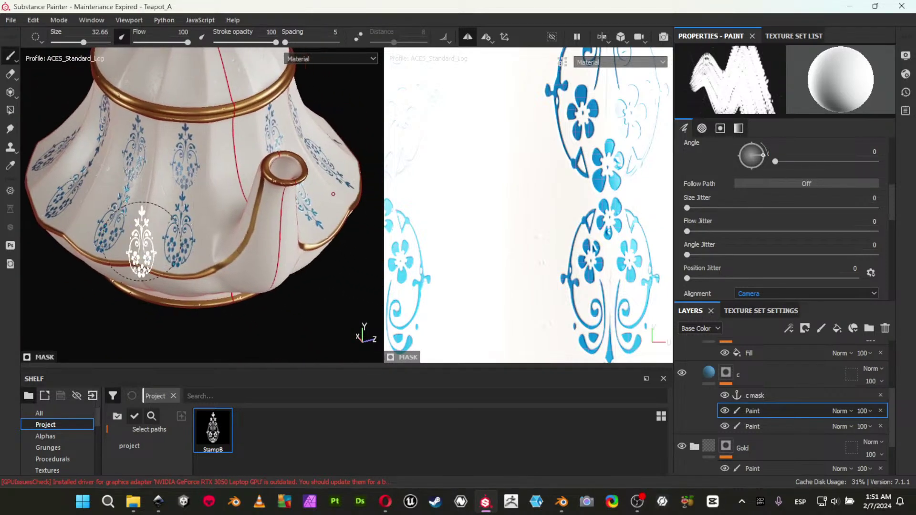
{"action": "mouse_move", "coordinate": [228, 241]}
{"action": "left_mouse_down", "text": "alt"}
{"action": "mouse_move", "coordinate": [143, 249]}
{"action": "mouse_move", "coordinate": [231, 233]}
{"action": "left_mouse_up", "text": "alt"}
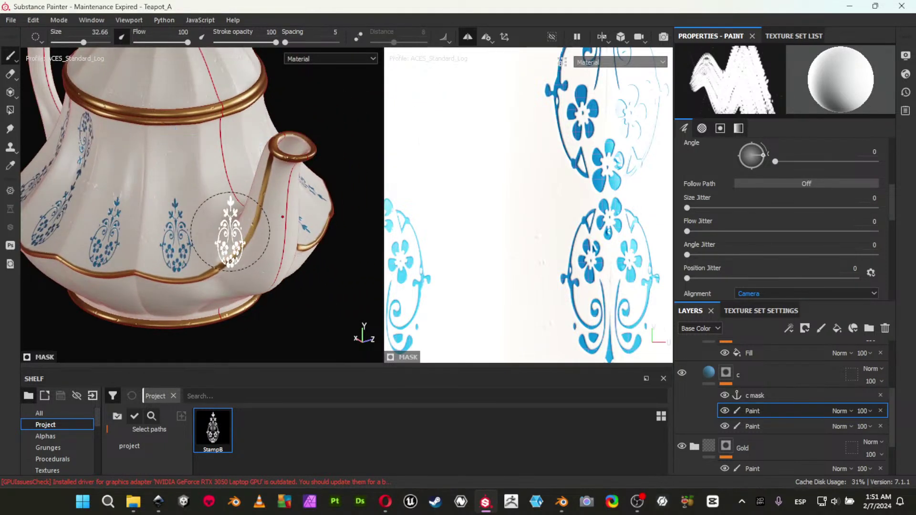
Undo the ornament stamps beside the front panel and the second paint effect in the c layer's mask.
{"action": "key", "text": "ctrl"}
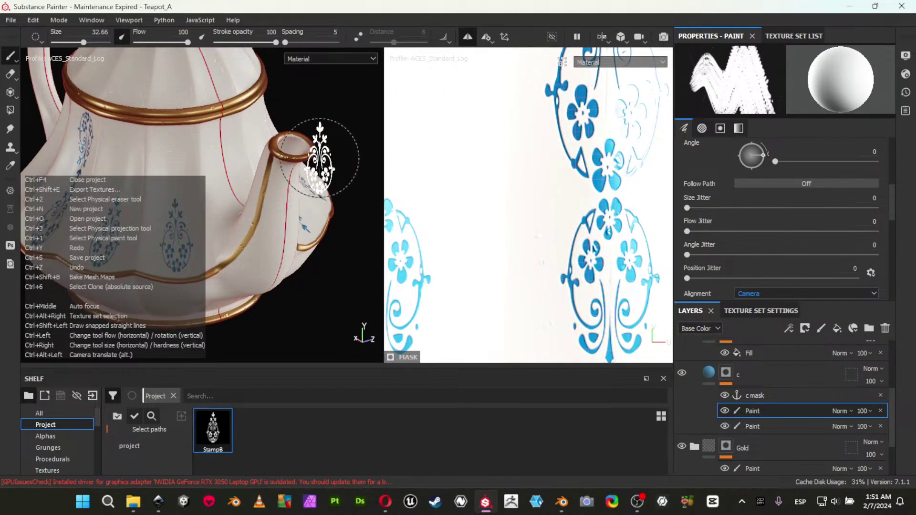
{"action": "key", "text": "ctrl+z"}
{"action": "key", "text": "ctrl+z"}
{"action": "key", "text": "ctrl+z"}
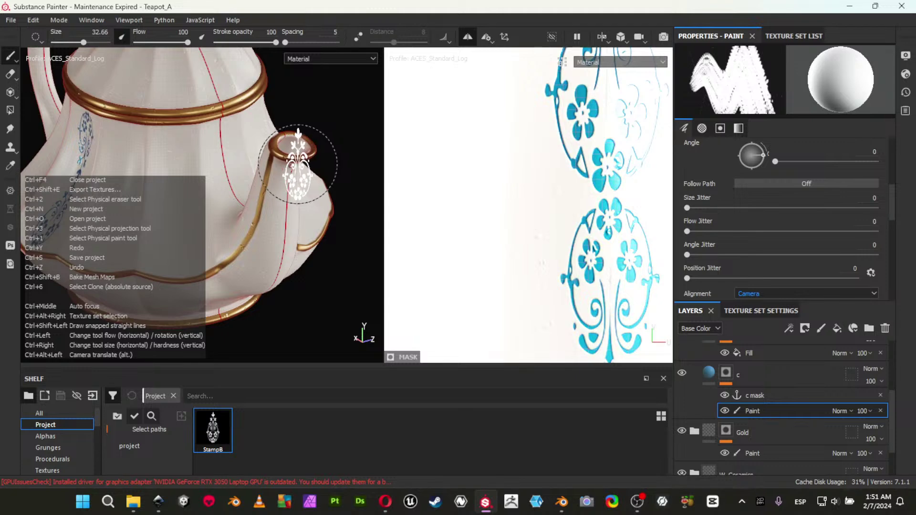
Shift the hue of the c layer's base color to a deeper blue.
{"action": "left_click_drag", "start_coordinate": [112, 201], "coordinate": [167, 170], "text": "alt"}
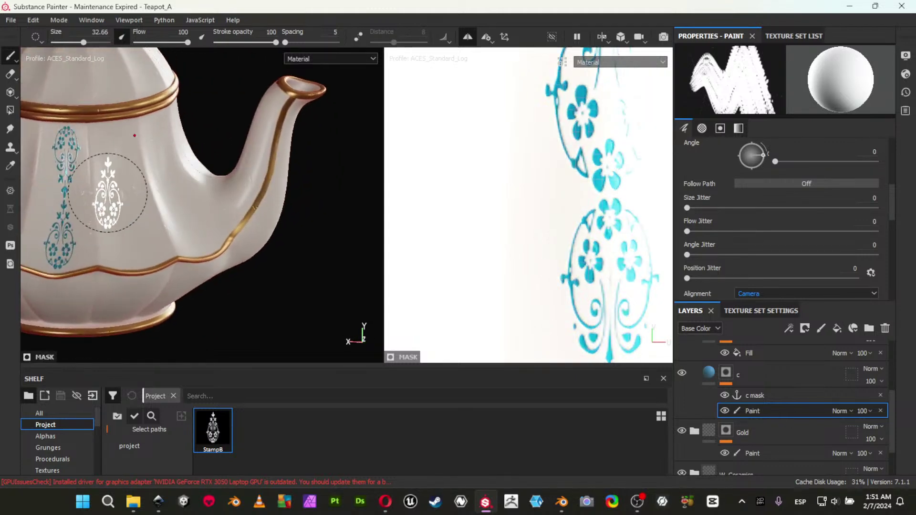
{"action": "middle_click_drag", "start_coordinate": [113, 190], "coordinate": [194, 172], "text": "alt"}
{"action": "left_click", "coordinate": [709, 373]}
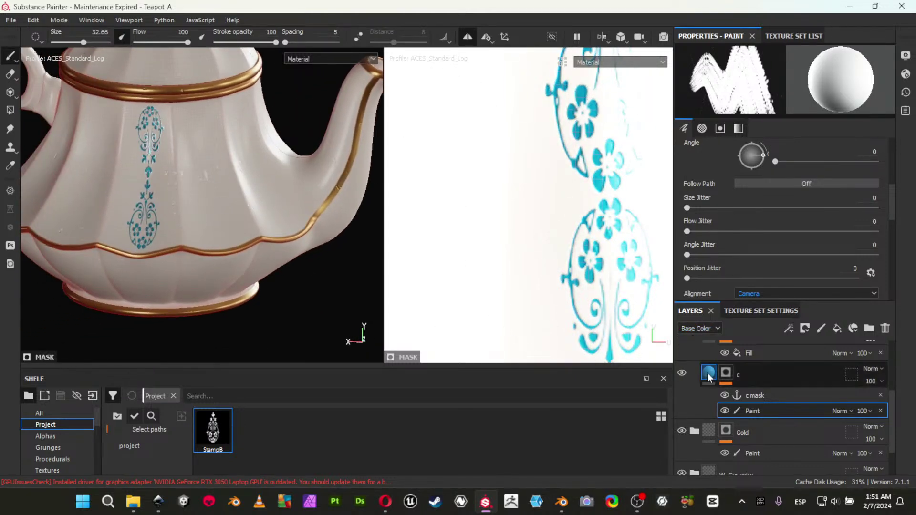
{"action": "left_click", "coordinate": [736, 189]}
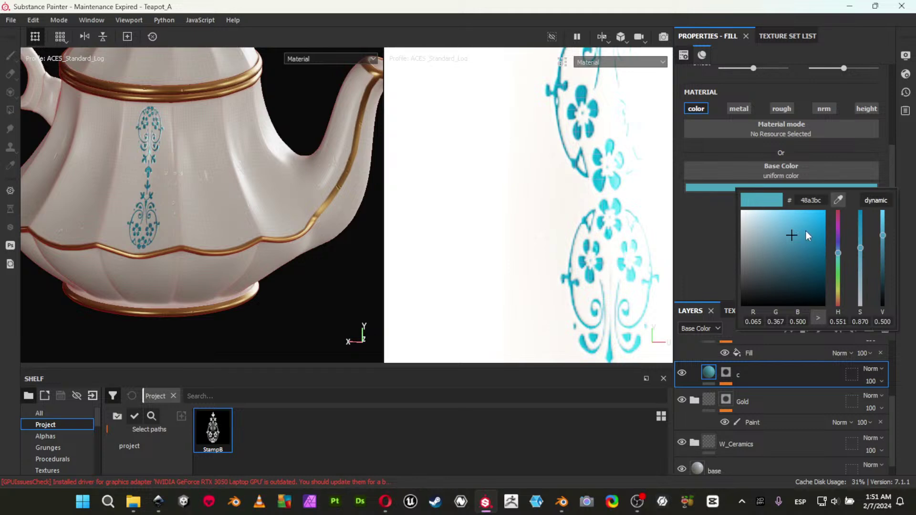
{"action": "left_click_drag", "start_coordinate": [840, 251], "coordinate": [839, 249]}
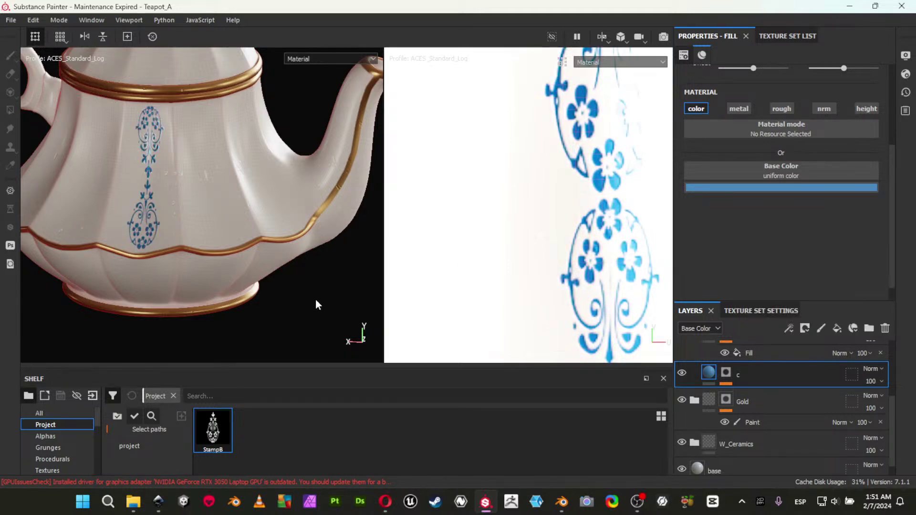
Add a new paint effect above the existing one in the c layer's mask, below the anchor point.
{"action": "left_click", "coordinate": [726, 373]}
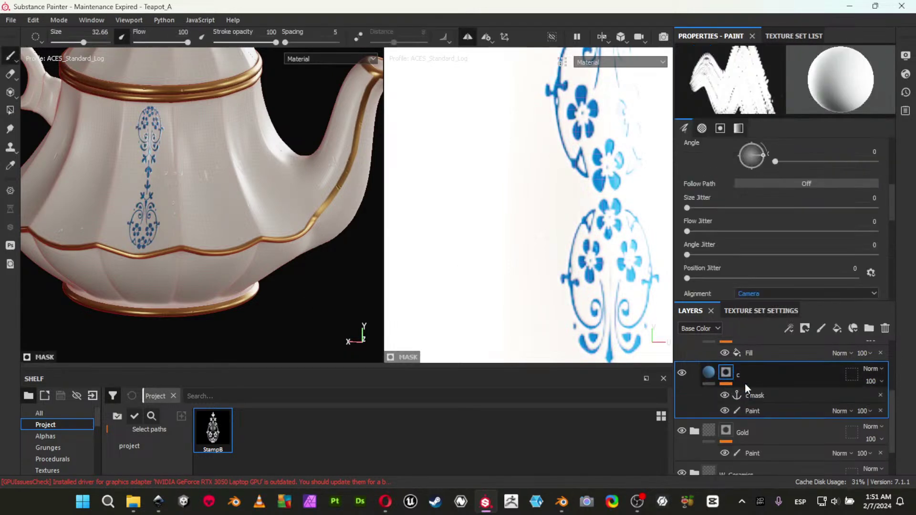
{"action": "right_click", "coordinate": [752, 410]}
{"action": "left_click", "coordinate": [802, 319]}
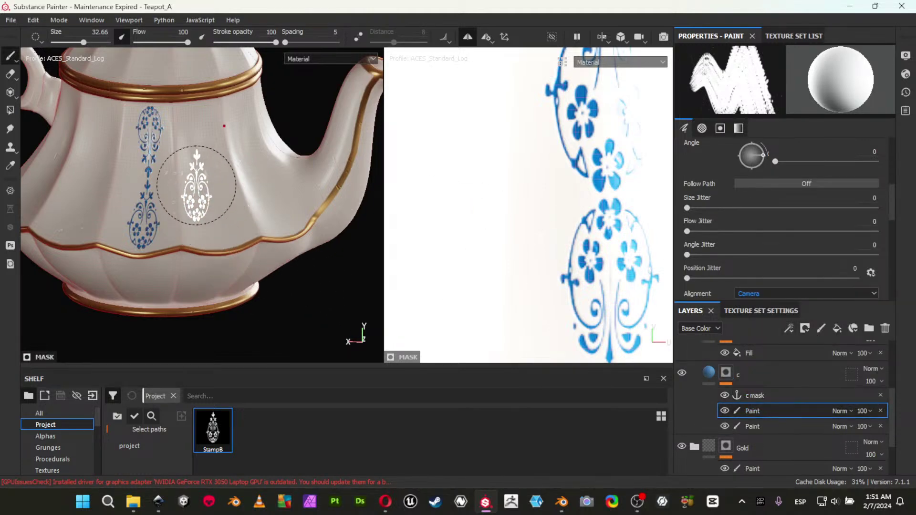
Try stamping StampB upright at brush size 31.3 on the lower panel beside the front ornament, and undo it.
{"action": "mouse_move", "coordinate": [215, 190]}
{"action": "left_mouse_down", "text": "alt"}
{"action": "mouse_move", "coordinate": [180, 191]}
{"action": "mouse_move", "coordinate": [185, 214]}
{"action": "left_mouse_up", "text": "alt"}
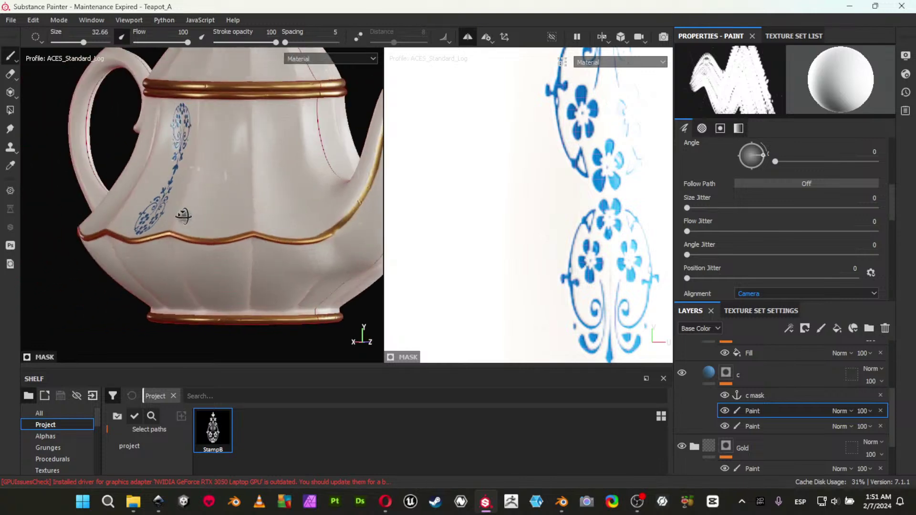
{"action": "middle_click_drag", "start_coordinate": [235, 203], "coordinate": [218, 227], "text": "alt"}
{"action": "left_click_drag", "start_coordinate": [206, 227], "coordinate": [224, 239], "text": "alt"}
{"action": "middle_click_drag", "start_coordinate": [201, 242], "coordinate": [194, 242], "text": "alt"}
{"action": "mouse_move", "coordinate": [185, 241]}
{"action": "right_mouse_down", "text": "alt"}
{"action": "mouse_move", "coordinate": [182, 230]}
{"action": "mouse_move", "coordinate": [266, 245]}
{"action": "right_mouse_up", "text": "alt"}
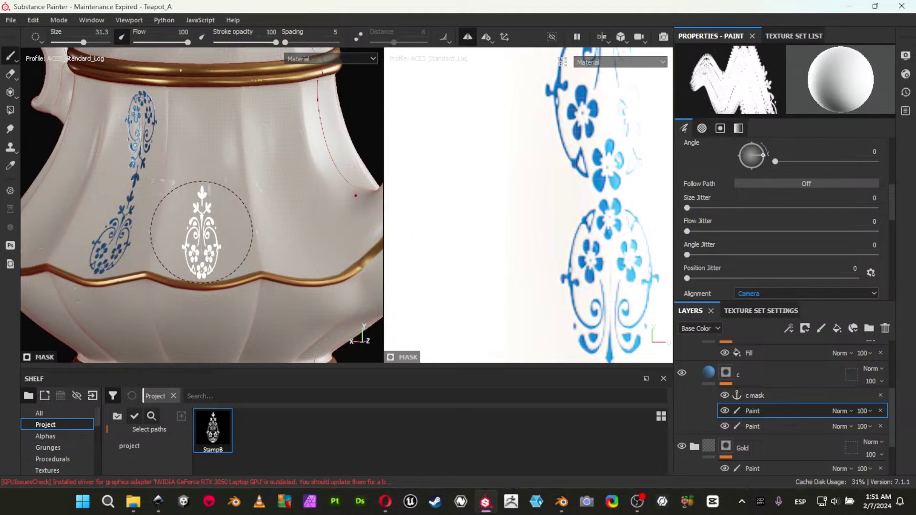
{"action": "left_click", "coordinate": [201, 232]}
{"action": "left_click_drag", "start_coordinate": [316, 225], "coordinate": [300, 246], "text": "alt"}
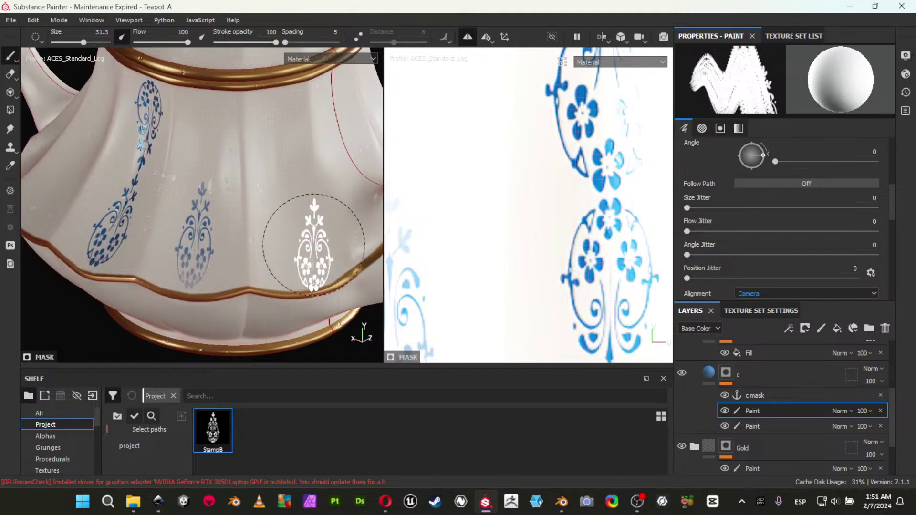
{"action": "key", "text": "ctrl+z"}
Retry the size 31.3 stamp on the same lower panel from different camera angles, undoing each attempt.
{"action": "left_click_drag", "start_coordinate": [193, 213], "coordinate": [203, 206], "text": "alt"}
{"action": "left_click", "coordinate": [203, 234]}
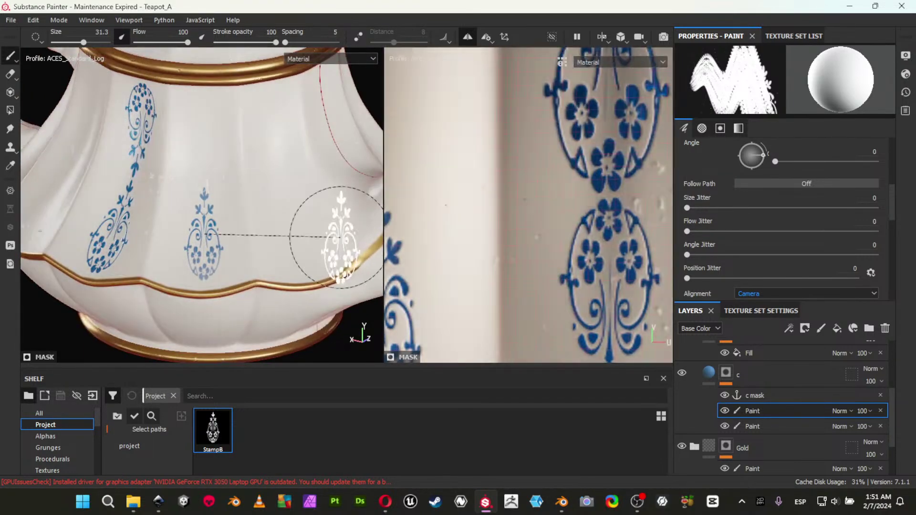
{"action": "right_click_drag", "start_coordinate": [340, 237], "coordinate": [485, 303], "text": "alt"}
{"action": "key", "text": "ctrl+z"}
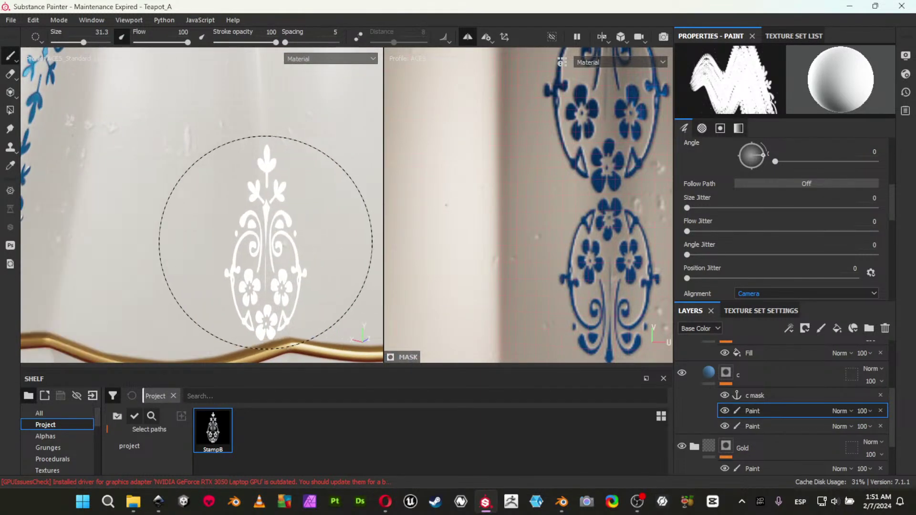
{"action": "left_click", "coordinate": [146, 220]}
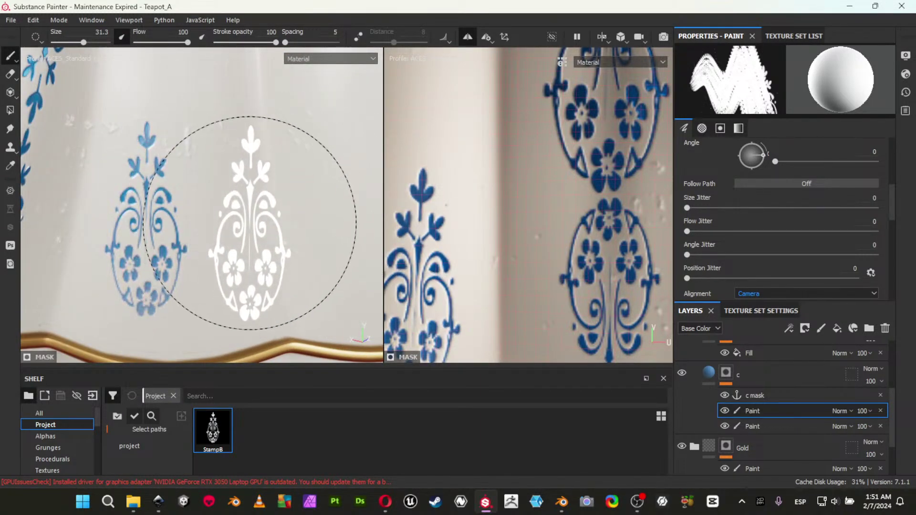
{"action": "key", "text": "ctrl+z"}
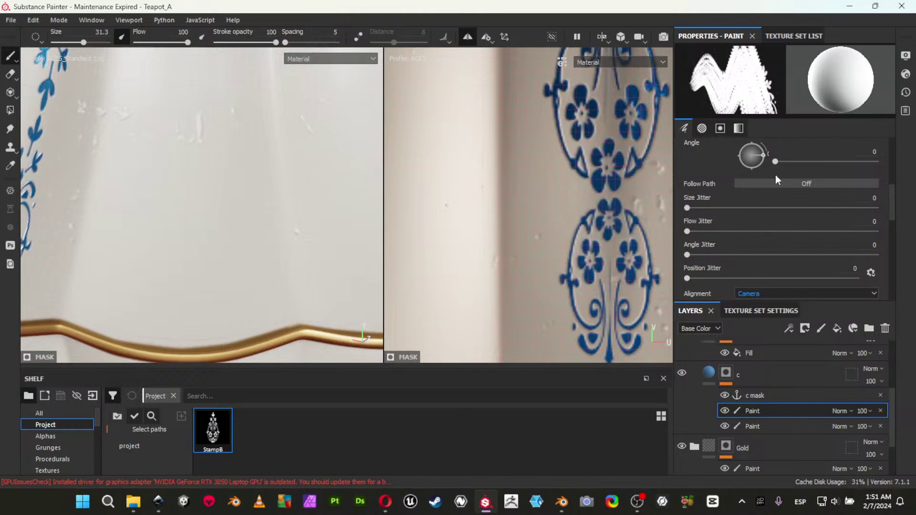
Set the brush size space to Texture and the brush size to 13.22.
{"action": "scroll", "coordinate": [762, 210], "scroll_direction": "down", "scroll_amount": 3}
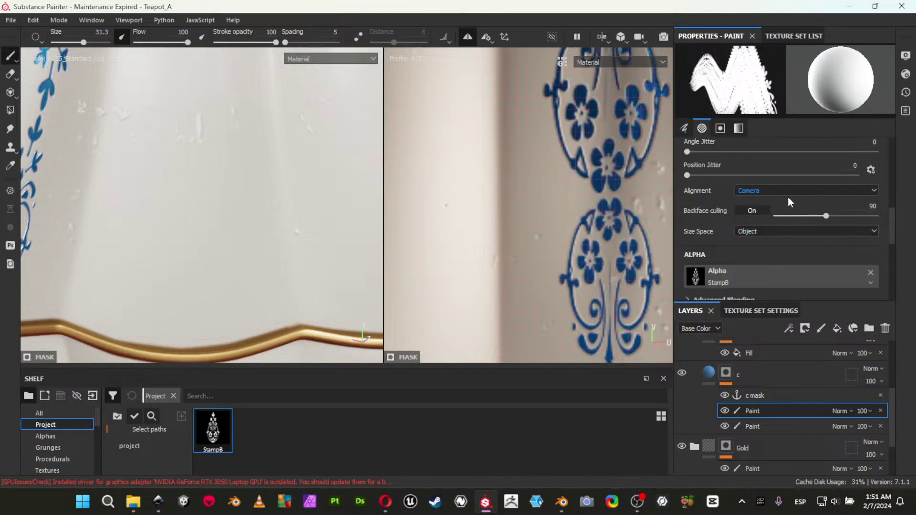
{"action": "left_click", "coordinate": [792, 190]}
{"action": "left_click", "coordinate": [787, 200]}
{"action": "left_click", "coordinate": [772, 231]}
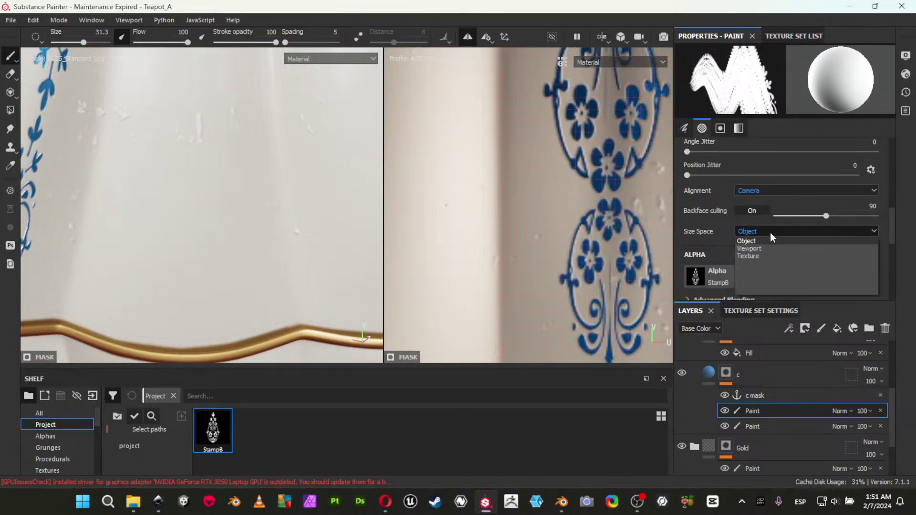
{"action": "left_click", "coordinate": [759, 256]}
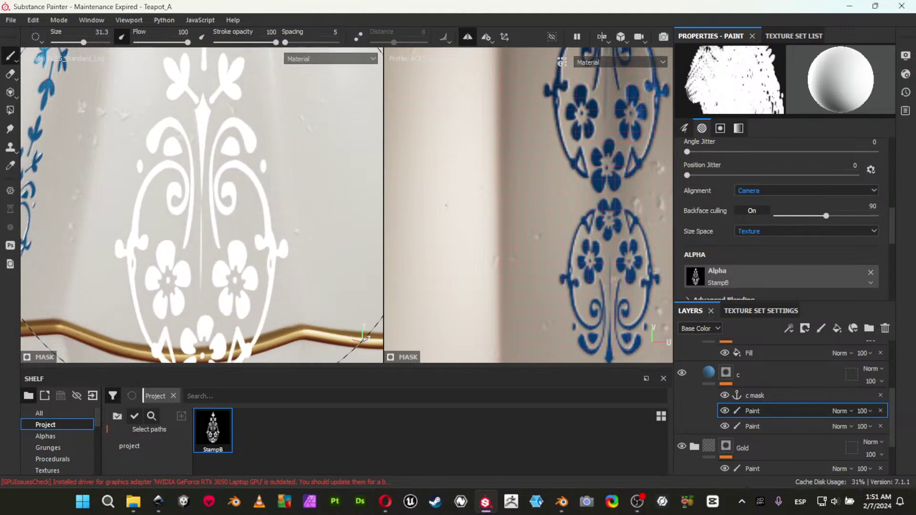
{"action": "mouse_move", "coordinate": [204, 167]}
{"action": "right_mouse_down", "text": "alt"}
{"action": "mouse_move", "coordinate": [57, 114]}
{"action": "mouse_move", "coordinate": [185, 174]}
{"action": "mouse_move", "coordinate": [139, 175]}
{"action": "right_mouse_up", "text": "alt"}
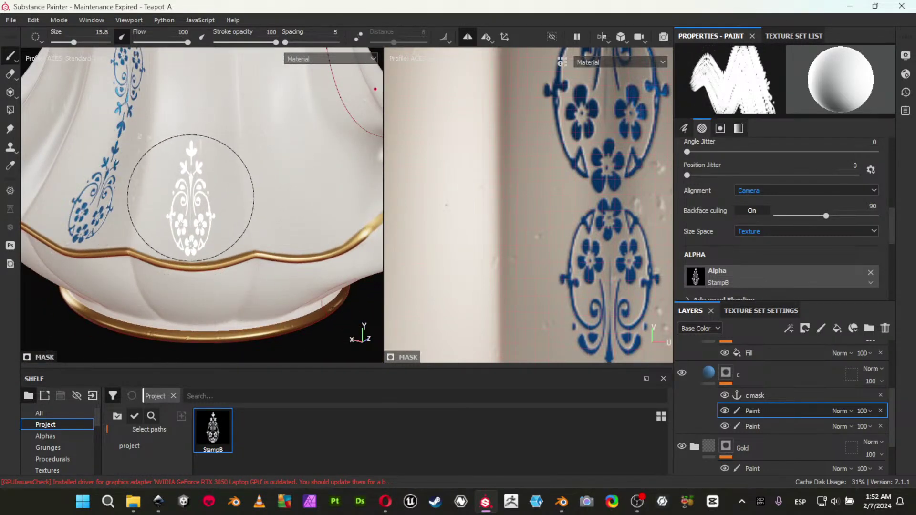
{"action": "right_click_drag", "start_coordinate": [193, 196], "coordinate": [183, 196], "text": "ctrl"}
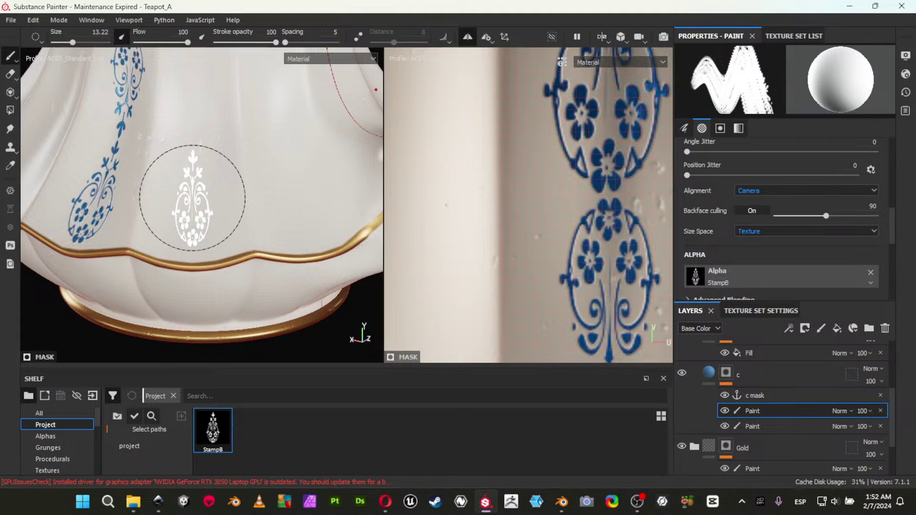
Stamp the upright StampB ornament just above the gold trim on the body panels toward the spout.
{"action": "left_click", "coordinate": [192, 208]}
{"action": "mouse_move", "coordinate": [244, 157]}
{"action": "middle_mouse_down", "text": "alt"}
{"action": "mouse_move", "coordinate": [226, 192]}
{"action": "mouse_move", "coordinate": [175, 188]}
{"action": "middle_mouse_up", "text": "alt"}
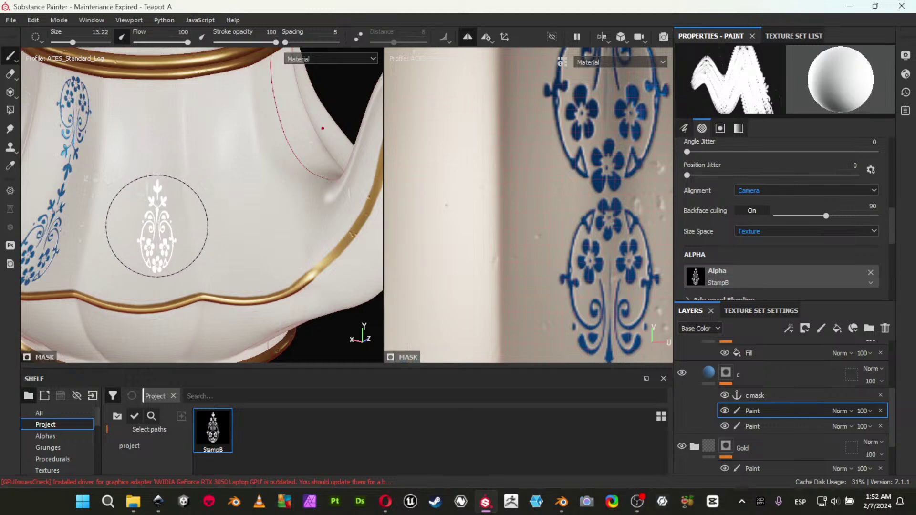
{"action": "left_click", "coordinate": [138, 249]}
{"action": "mouse_move", "coordinate": [275, 222]}
{"action": "left_mouse_down", "text": "alt"}
{"action": "mouse_move", "coordinate": [208, 229]}
{"action": "mouse_move", "coordinate": [233, 230]}
{"action": "left_mouse_up", "text": "alt"}
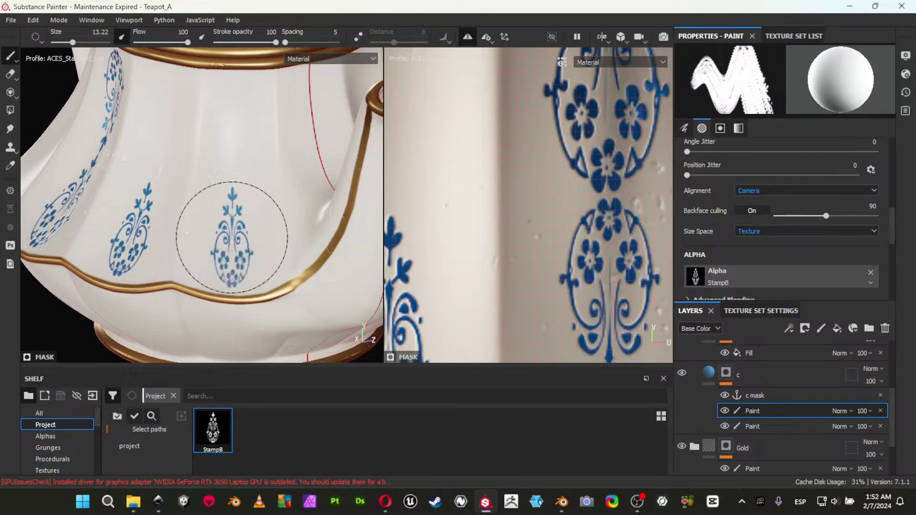
{"action": "left_click", "coordinate": [232, 237]}
Stamp the upright StampB ornament just above the gold trim on the body panel nearest the handle.
{"action": "mouse_move", "coordinate": [231, 237]}
{"action": "left_mouse_down", "text": "alt"}
{"action": "mouse_move", "coordinate": [213, 240]}
{"action": "mouse_move", "coordinate": [229, 236]}
{"action": "mouse_move", "coordinate": [196, 221]}
{"action": "mouse_move", "coordinate": [276, 247]}
{"action": "mouse_move", "coordinate": [233, 250]}
{"action": "left_mouse_up", "text": "alt"}
{"action": "scroll", "coordinate": [259, 241], "scroll_direction": "up", "scroll_amount": 3}
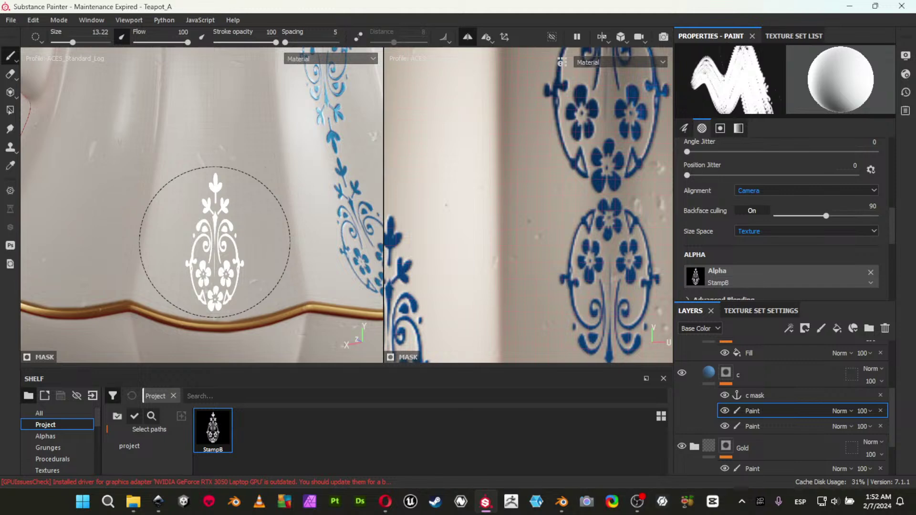
{"action": "left_click_drag", "start_coordinate": [165, 237], "coordinate": [218, 215], "text": "alt"}
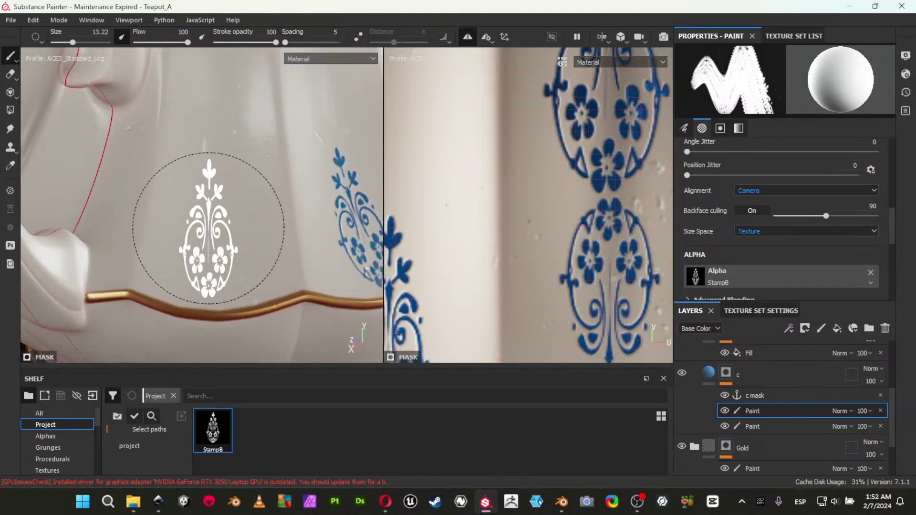
{"action": "left_click", "coordinate": [208, 229]}
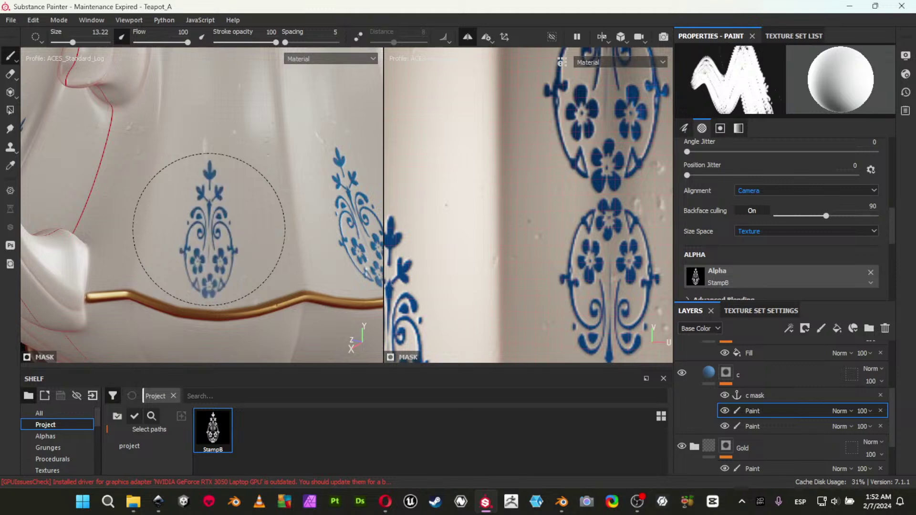
{"action": "mouse_move", "coordinate": [208, 229]}
{"action": "left_mouse_down", "text": "alt"}
{"action": "mouse_move", "coordinate": [239, 148]}
{"action": "mouse_move", "coordinate": [240, 206]}
{"action": "left_mouse_up", "text": "alt"}
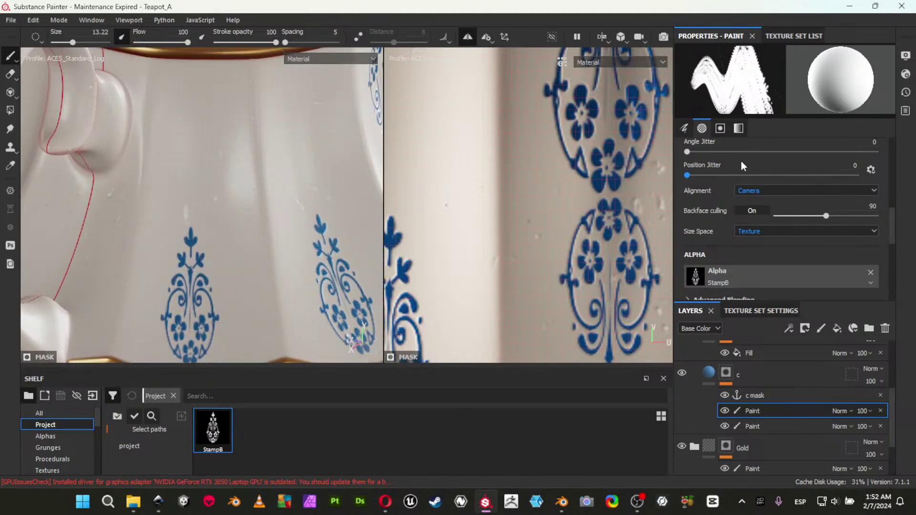
Set the brush angle to 180 and size to 18.82, and stamp the inverted ornament above the upright one nearest the handle.
{"action": "scroll", "coordinate": [726, 208], "scroll_direction": "up", "scroll_amount": 3}
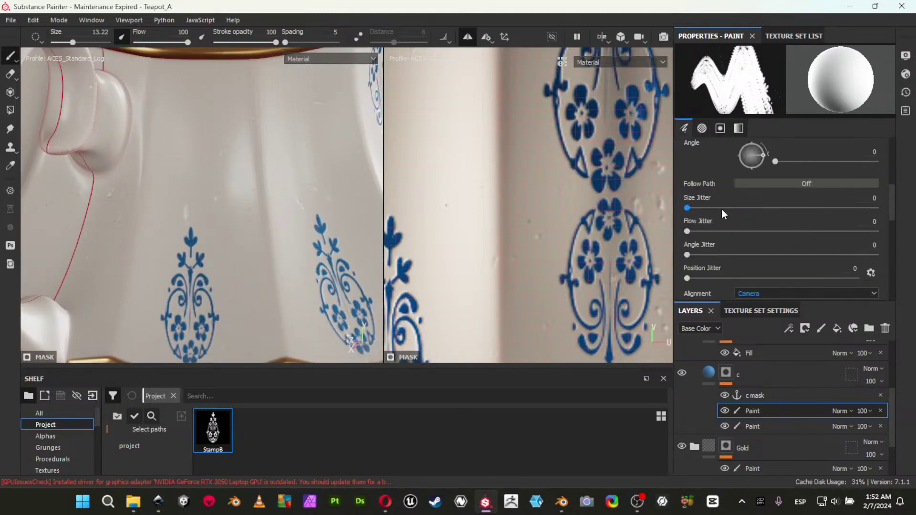
{"action": "left_click", "coordinate": [747, 160]}
{"action": "right_click_drag", "start_coordinate": [189, 140], "coordinate": [214, 139], "text": "ctrl"}
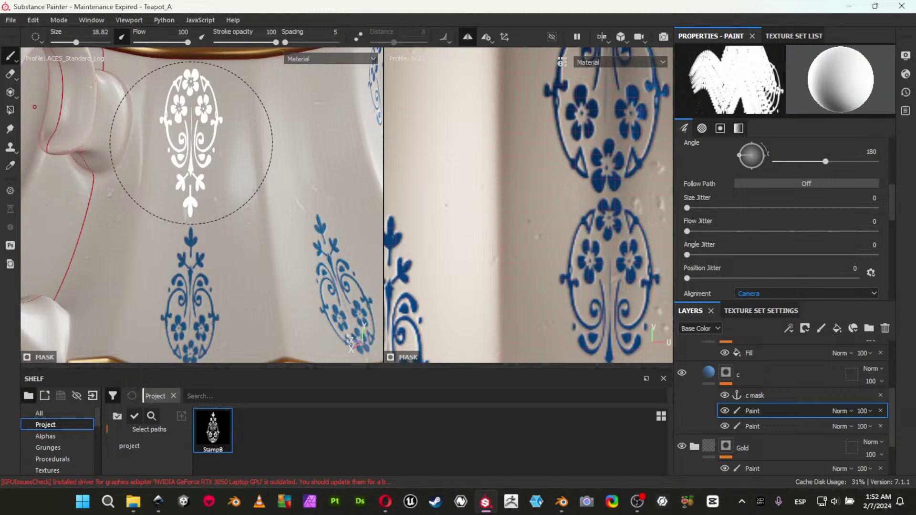
{"action": "left_click", "coordinate": [191, 143]}
Stamp the inverted StampB ornament above the remaining upright ornaments toward the spout, below the gold rim.
{"action": "mouse_move", "coordinate": [275, 186]}
{"action": "left_mouse_down", "text": "alt"}
{"action": "mouse_move", "coordinate": [250, 180]}
{"action": "mouse_move", "coordinate": [234, 148]}
{"action": "left_mouse_up", "text": "alt"}
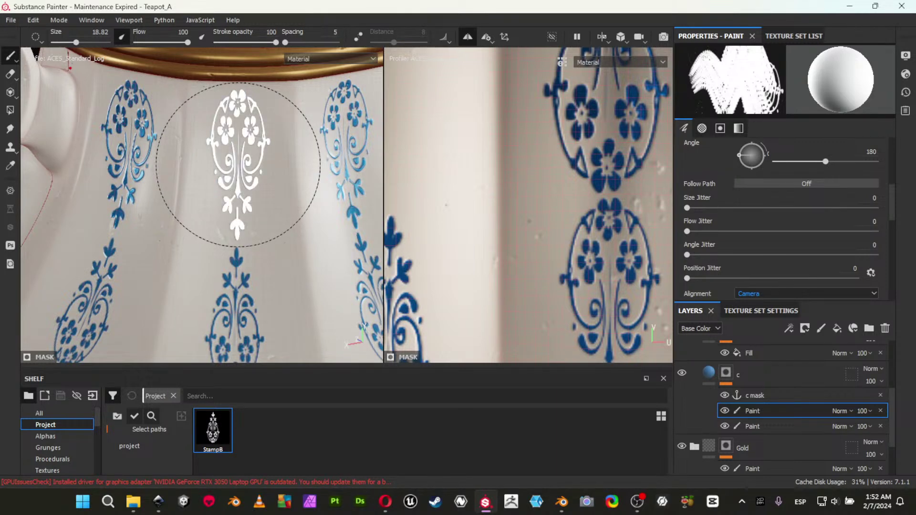
{"action": "mouse_move", "coordinate": [272, 153]}
{"action": "left_mouse_down", "text": "alt"}
{"action": "mouse_move", "coordinate": [245, 164]}
{"action": "mouse_move", "coordinate": [318, 206]}
{"action": "left_mouse_up", "text": "alt"}
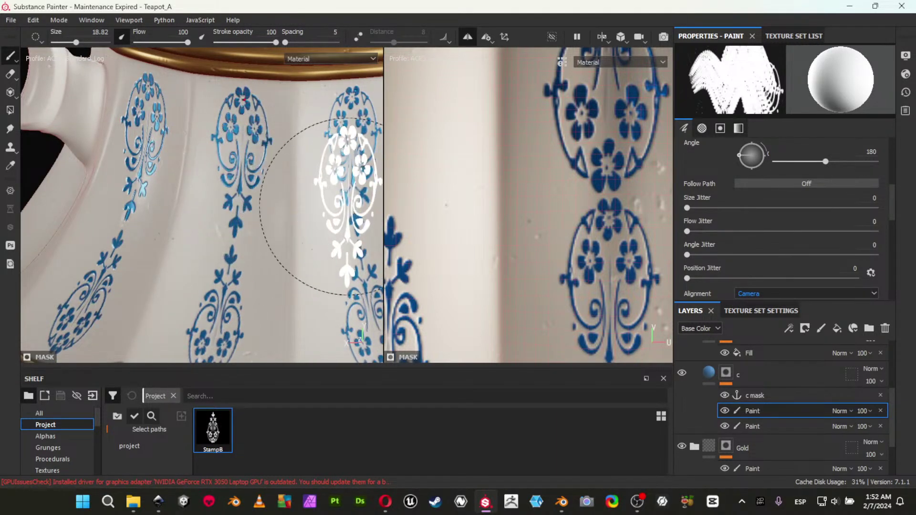
{"action": "mouse_move", "coordinate": [388, 216]}
{"action": "middle_mouse_down", "text": "alt"}
{"action": "mouse_move", "coordinate": [267, 210]}
{"action": "mouse_move", "coordinate": [394, 208]}
{"action": "mouse_move", "coordinate": [116, 204]}
{"action": "mouse_move", "coordinate": [176, 219]}
{"action": "mouse_move", "coordinate": [180, 231]}
{"action": "mouse_move", "coordinate": [199, 201]}
{"action": "middle_mouse_up", "text": "alt"}
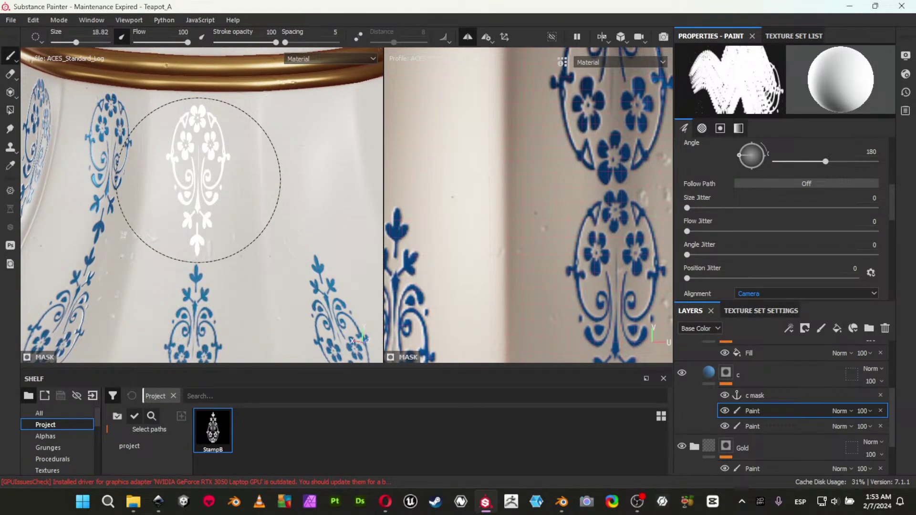
{"action": "left_click", "coordinate": [198, 181]}
{"action": "mouse_move", "coordinate": [258, 193]}
{"action": "left_mouse_down", "text": "alt"}
{"action": "mouse_move", "coordinate": [143, 194]}
{"action": "mouse_move", "coordinate": [127, 204]}
{"action": "mouse_move", "coordinate": [194, 196]}
{"action": "mouse_move", "coordinate": [194, 189]}
{"action": "left_mouse_up", "text": "alt"}
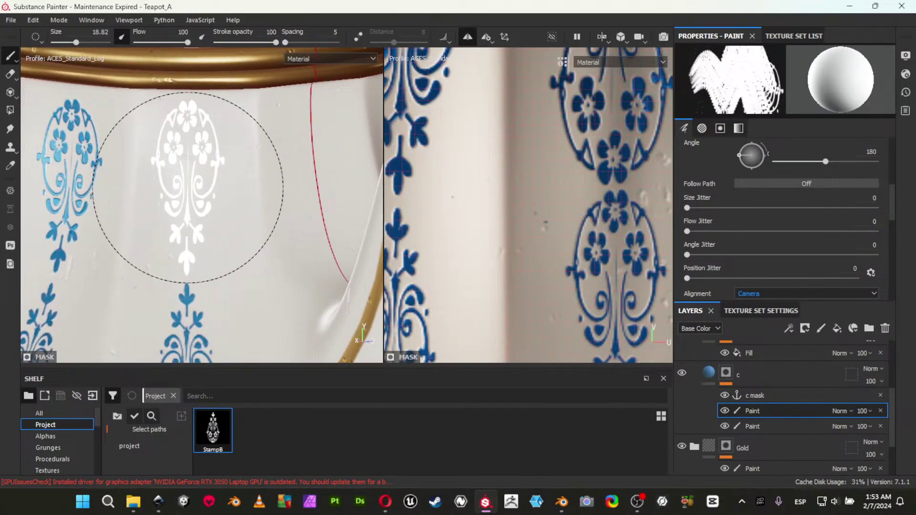
{"action": "right_click_drag", "start_coordinate": [188, 188], "coordinate": [81, 203], "text": "alt"}
{"action": "mouse_move", "coordinate": [78, 209]}
{"action": "left_mouse_down", "text": "alt"}
{"action": "mouse_move", "coordinate": [391, 203]}
{"action": "mouse_move", "coordinate": [179, 205]}
{"action": "left_mouse_up", "text": "alt"}
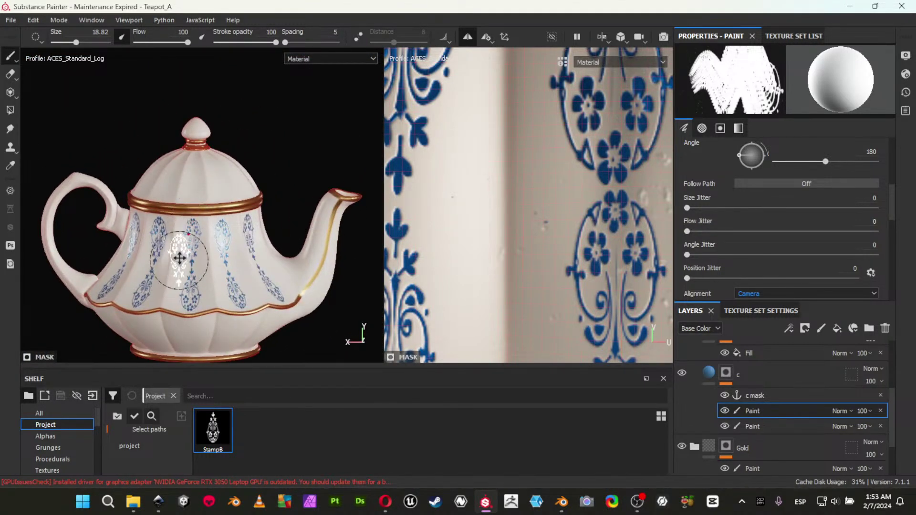
{"action": "middle_click_drag", "start_coordinate": [178, 261], "coordinate": [208, 175], "text": "alt"}
{"action": "left_click_drag", "start_coordinate": [235, 215], "coordinate": [196, 215], "text": "alt"}
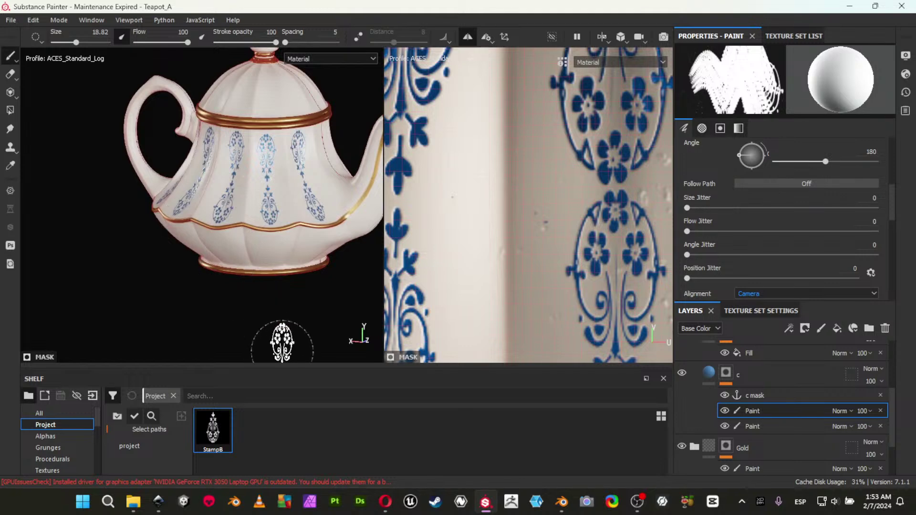
Switch to Blender and examine the reference image kept with the teapot model.
{"action": "left_click", "coordinate": [561, 501]}
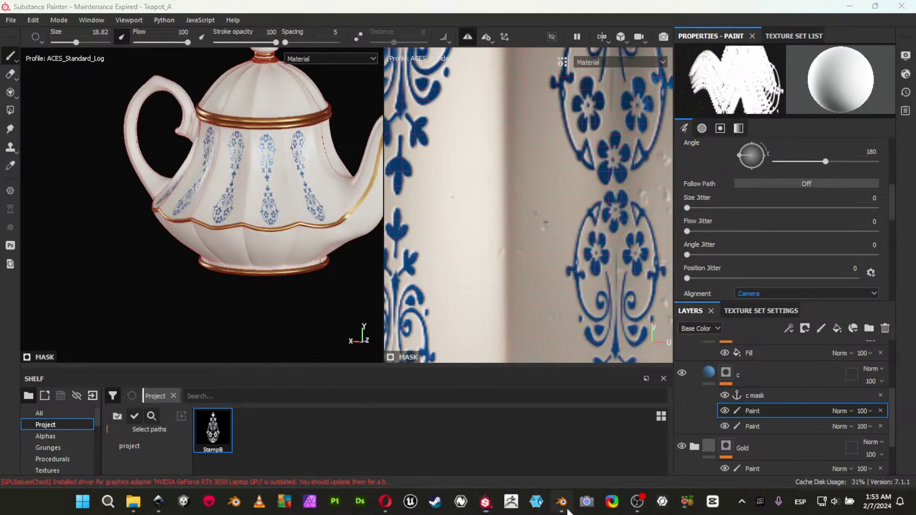
{"action": "left_click", "coordinate": [887, 131]}
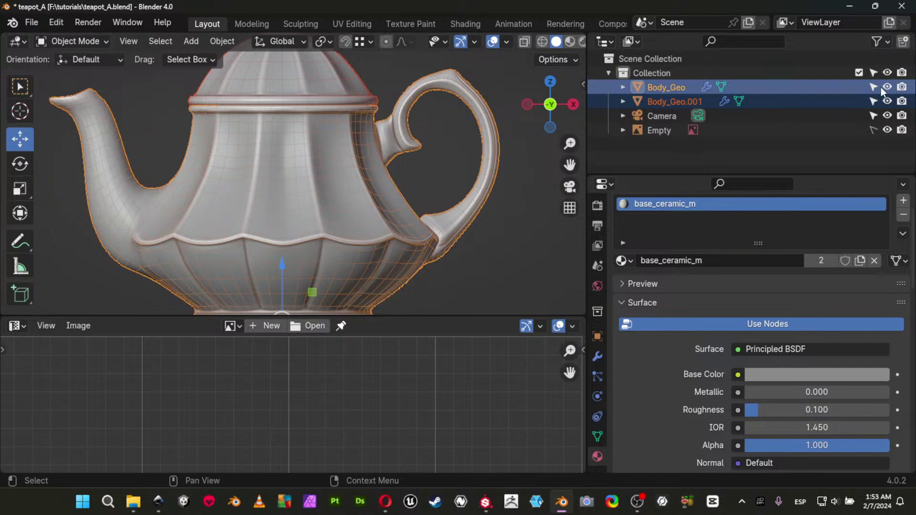
{"action": "left_click", "coordinate": [507, 42]}
{"action": "left_click", "coordinate": [418, 181]}
{"action": "scroll", "coordinate": [221, 174], "scroll_direction": "down", "scroll_amount": 5}
{"action": "middle_click_drag", "start_coordinate": [221, 173], "coordinate": [370, 236]}
{"action": "scroll", "coordinate": [181, 167], "scroll_direction": "up", "scroll_amount": 5}
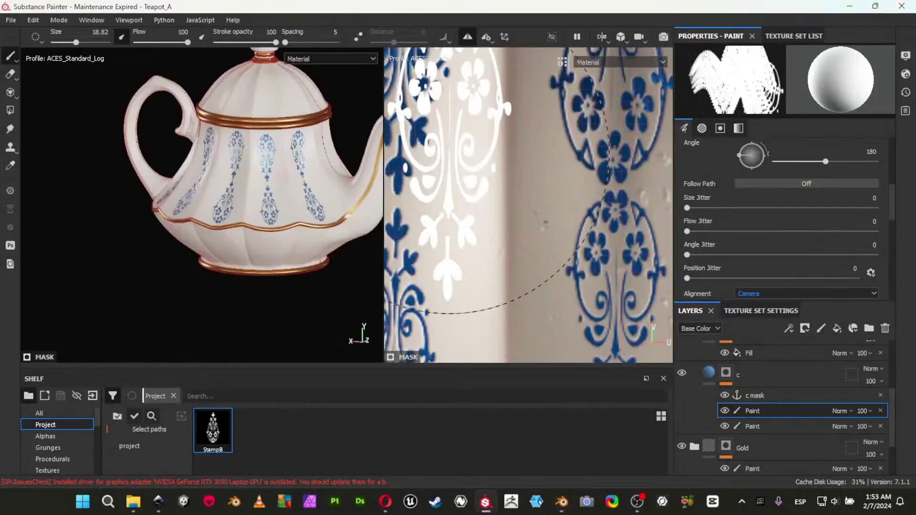
Return to Substance Painter and examine the ornament columns in the UV view, the c layer's Paint effects and the Gold folder's layers.
{"action": "scroll", "coordinate": [494, 218], "scroll_direction": "down", "scroll_amount": 5}
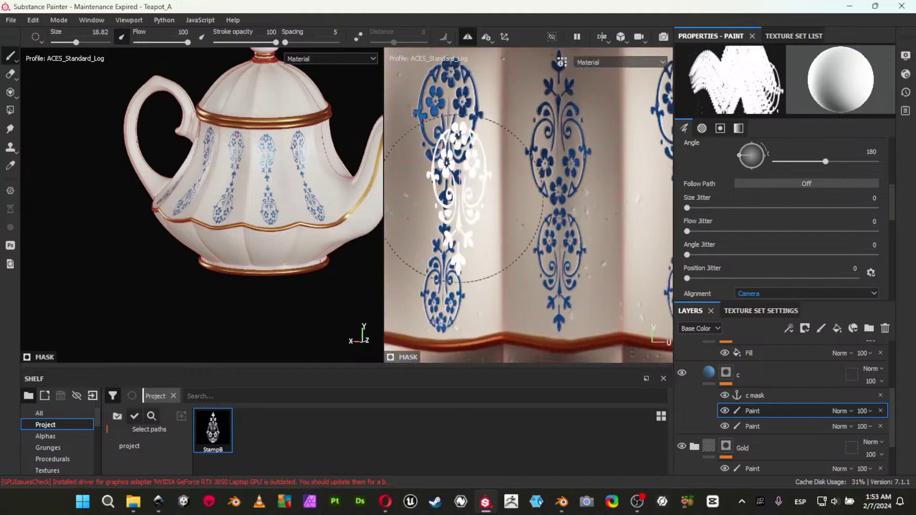
{"action": "scroll", "coordinate": [493, 219], "scroll_direction": "down", "scroll_amount": 4}
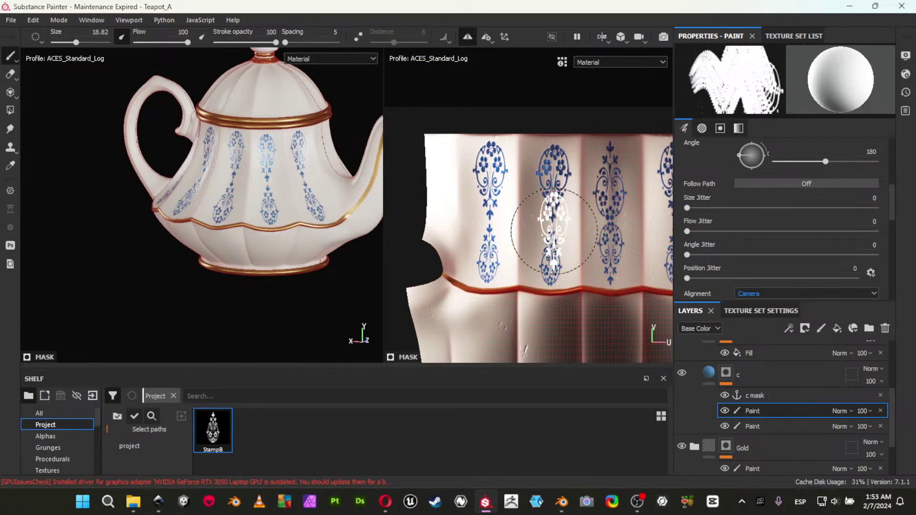
{"action": "scroll", "coordinate": [546, 231], "scroll_direction": "down", "scroll_amount": 3}
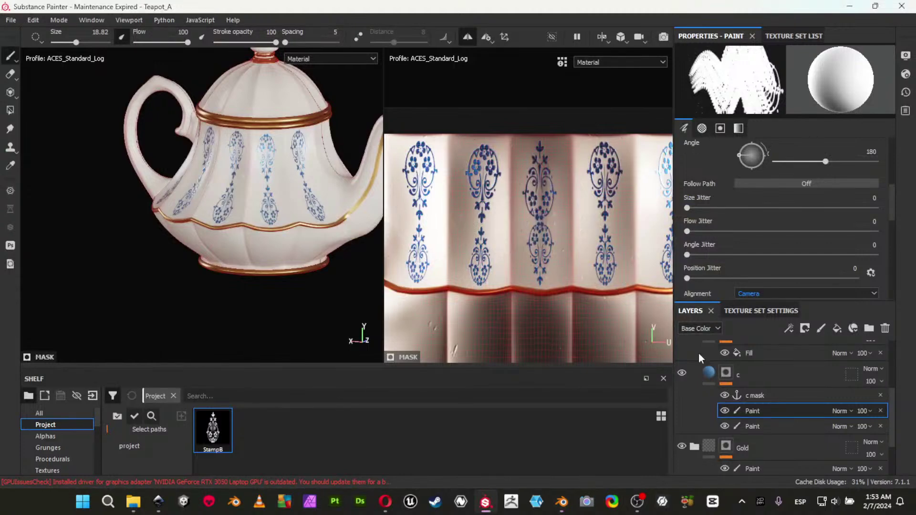
{"action": "scroll", "coordinate": [775, 400], "scroll_direction": "down", "scroll_amount": 2}
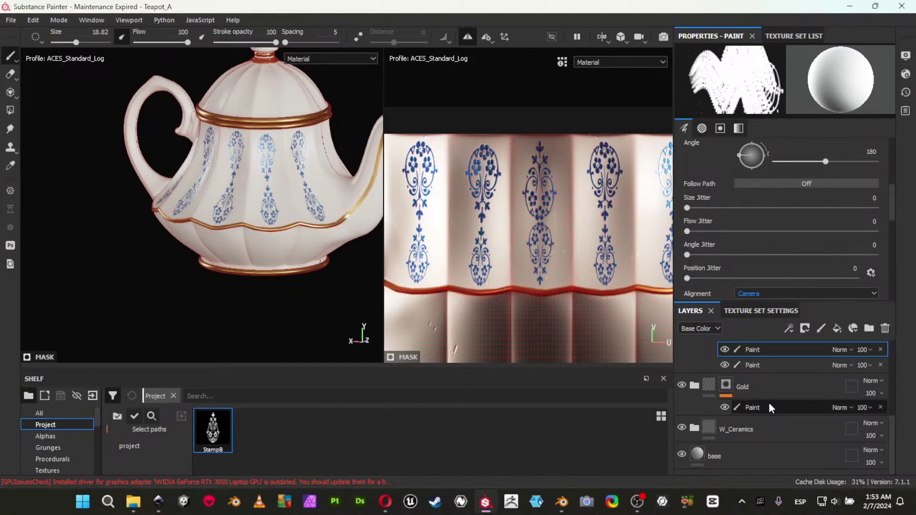
{"action": "scroll", "coordinate": [768, 392], "scroll_direction": "up", "scroll_amount": 2}
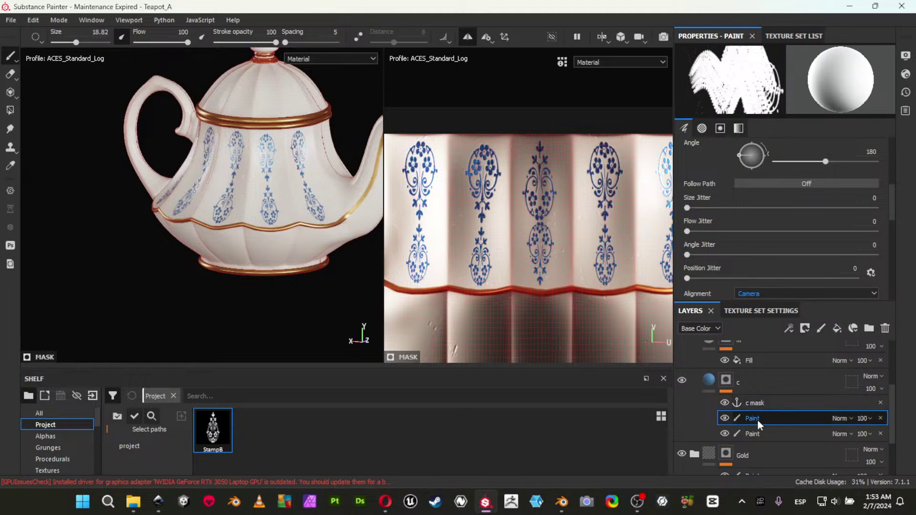
{"action": "left_click", "coordinate": [754, 434], "text": "ctrl"}
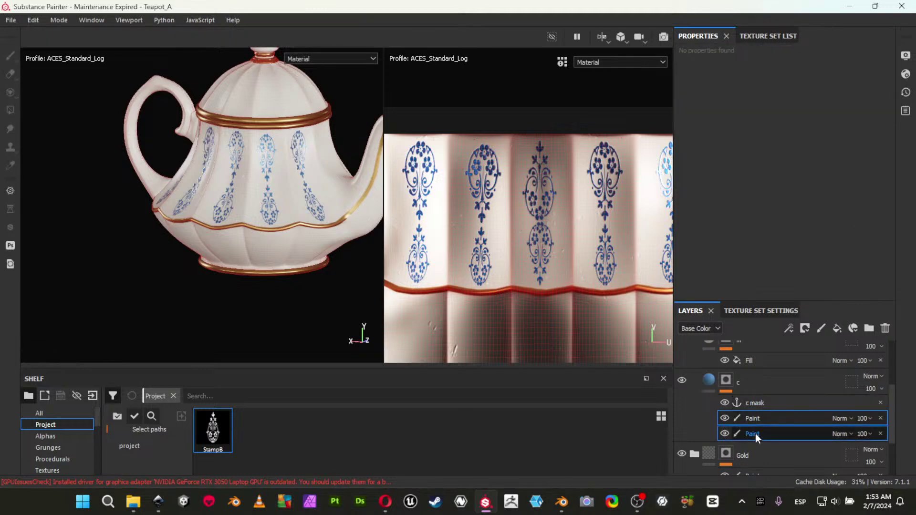
{"action": "scroll", "coordinate": [759, 439], "scroll_direction": "down", "scroll_amount": 1}
{"action": "left_click", "coordinate": [695, 421]}
{"action": "scroll", "coordinate": [731, 420], "scroll_direction": "down", "scroll_amount": 4}
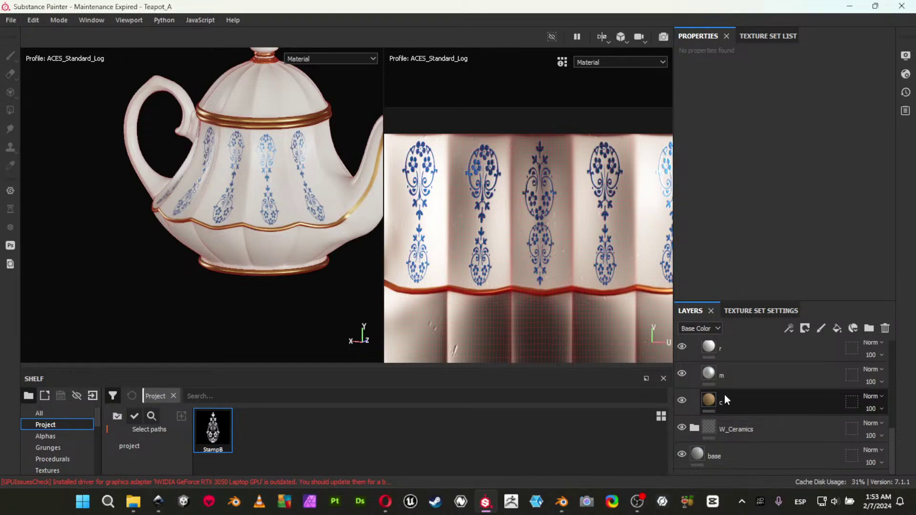
{"action": "scroll", "coordinate": [718, 392], "scroll_direction": "up", "scroll_amount": 3}
{"action": "scroll", "coordinate": [742, 396], "scroll_direction": "up", "scroll_amount": 3}
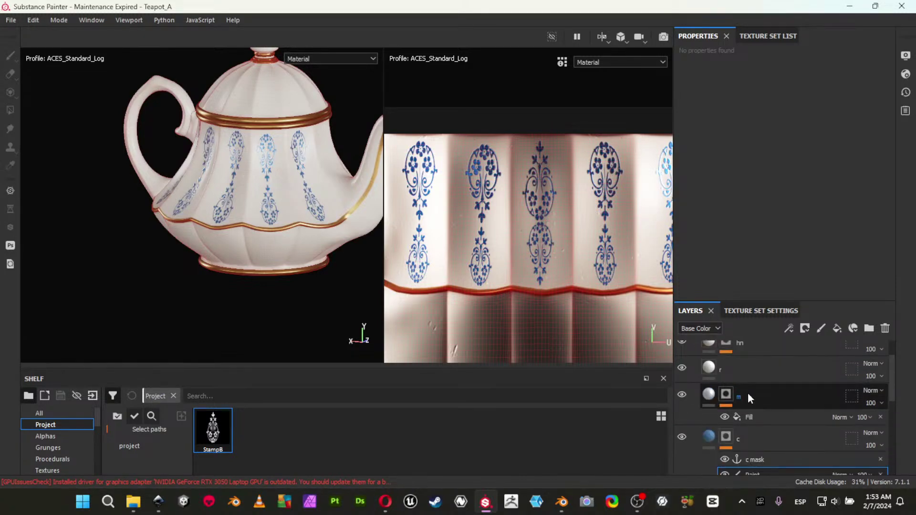
{"action": "scroll", "coordinate": [749, 394], "scroll_direction": "up", "scroll_amount": 1}
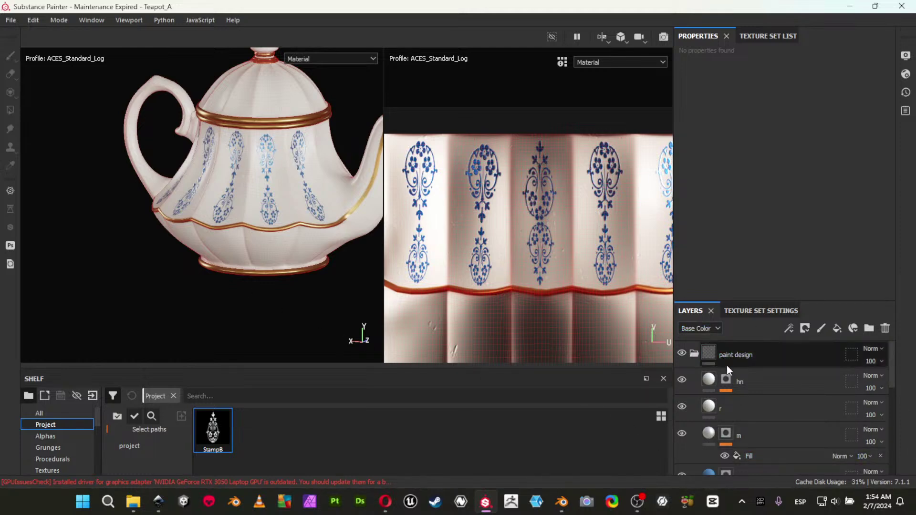
Add a Blur filter to the mask of the hn layer in the paint design folder and inspect the ornament edges.
{"action": "left_click", "coordinate": [725, 380]}
{"action": "right_click", "coordinate": [726, 382]}
{"action": "left_click", "coordinate": [785, 433]}
{"action": "left_click", "coordinate": [811, 79]}
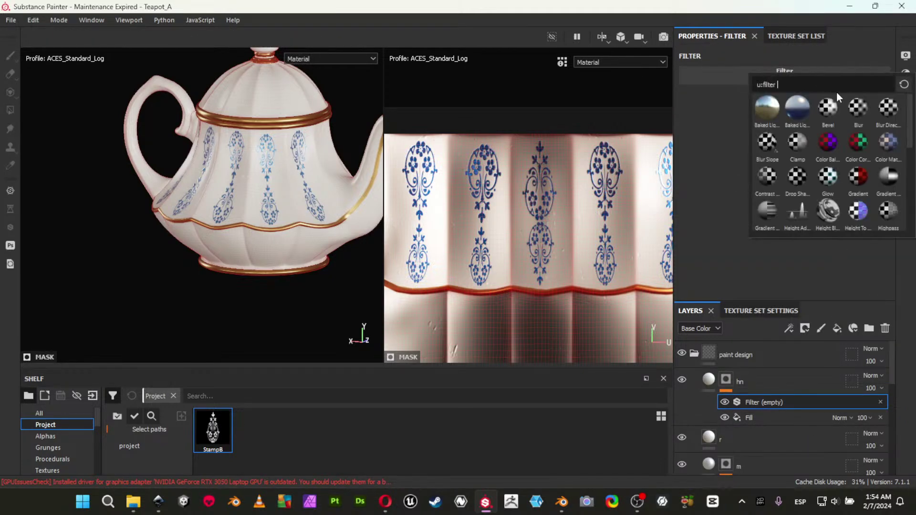
{"action": "left_click", "coordinate": [857, 109]}
{"action": "key", "text": "Tab"}
{"action": "left_click_drag", "start_coordinate": [236, 229], "coordinate": [259, 247], "text": "alt"}
{"action": "right_click_drag", "start_coordinate": [258, 248], "coordinate": [730, 443], "text": "alt"}
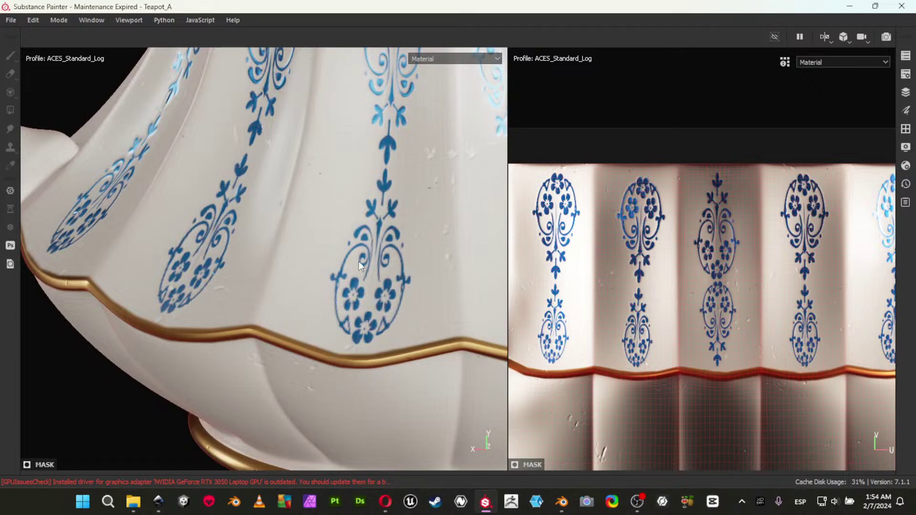
Set the base_ceramic_m texture set size to 2048 and check the ornaments around the teapot body.
{"action": "key", "text": "Tab"}
{"action": "left_click", "coordinate": [744, 311]}
{"action": "left_click", "coordinate": [757, 423]}
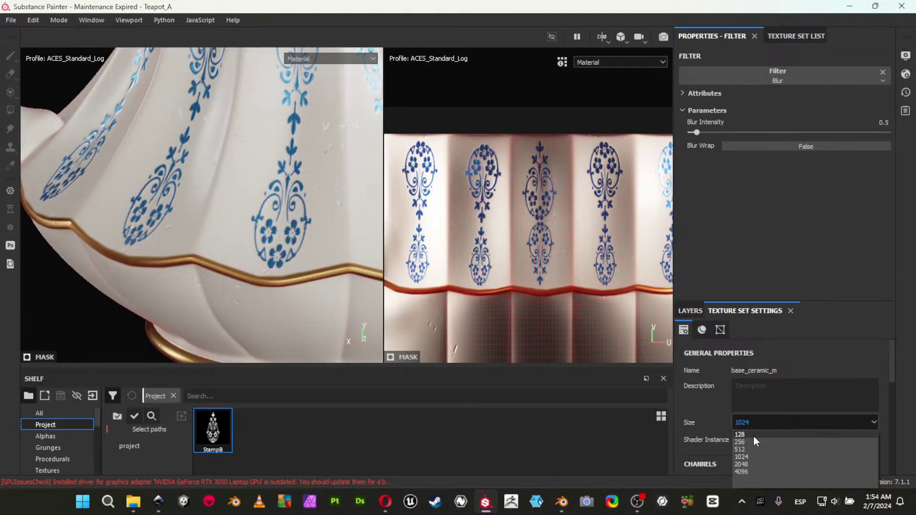
{"action": "left_click", "coordinate": [742, 464]}
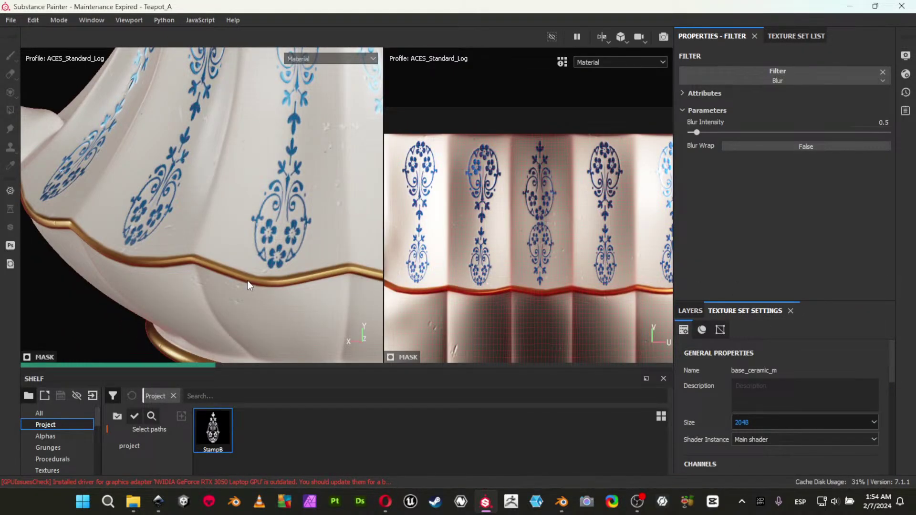
{"action": "key", "text": "Tab"}
{"action": "right_click_drag", "start_coordinate": [248, 281], "coordinate": [229, 200], "text": "alt"}
{"action": "left_click_drag", "start_coordinate": [229, 201], "coordinate": [1, 239], "text": "alt"}
{"action": "mouse_move", "coordinate": [138, 229]}
{"action": "right_mouse_down", "text": "shift"}
{"action": "mouse_move", "coordinate": [204, 216]}
{"action": "mouse_move", "coordinate": [250, 226]}
{"action": "right_mouse_up", "text": "shift"}
{"action": "key", "text": "Tab"}
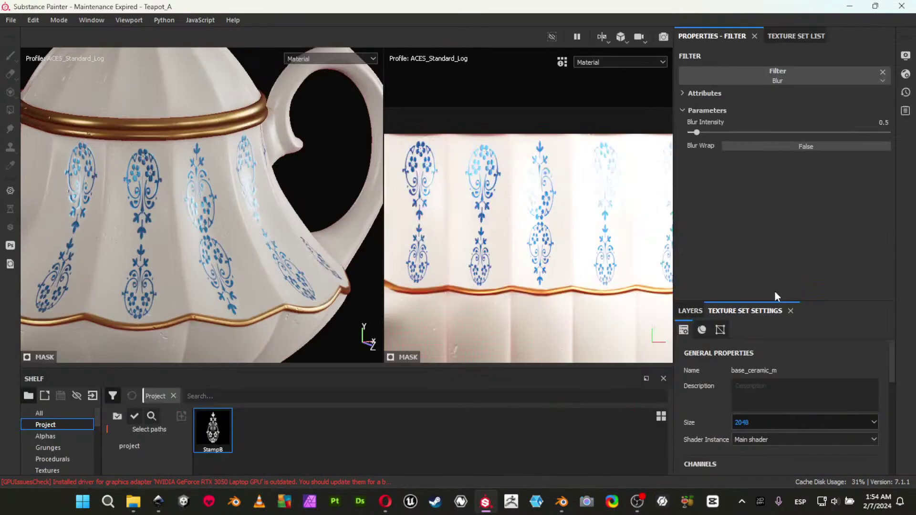
Try raising the uniform Roughness of the r layer in the W_Ceramics folder.
{"action": "left_click", "coordinate": [689, 311]}
{"action": "scroll", "coordinate": [763, 421], "scroll_direction": "down", "scroll_amount": 10}
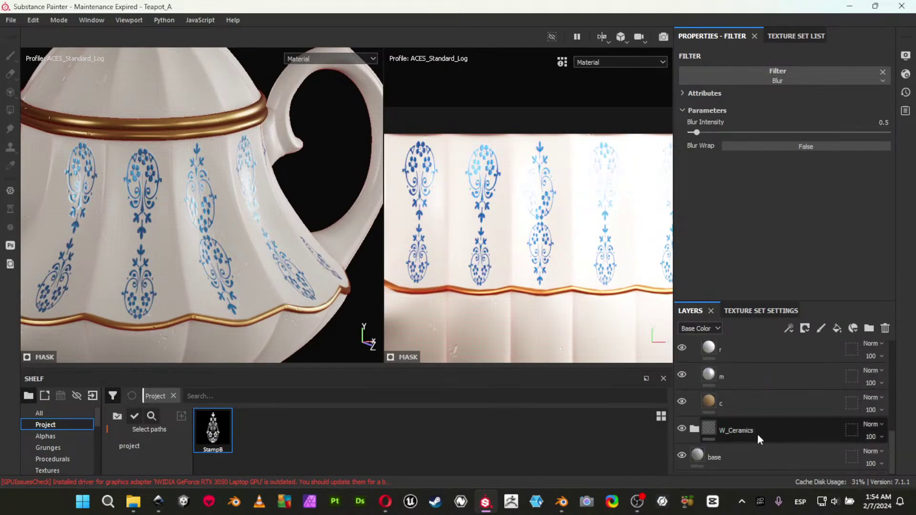
{"action": "left_click", "coordinate": [696, 428]}
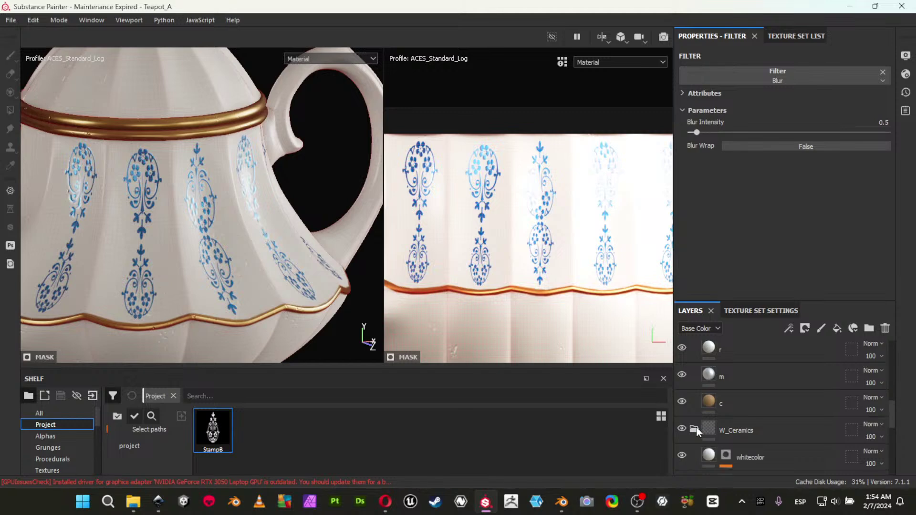
{"action": "scroll", "coordinate": [738, 389], "scroll_direction": "down", "scroll_amount": 3}
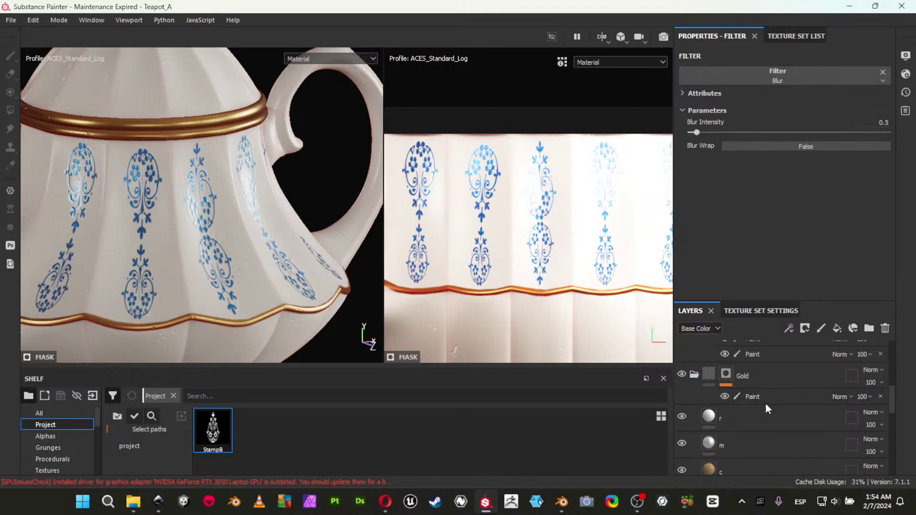
{"action": "scroll", "coordinate": [755, 414], "scroll_direction": "down", "scroll_amount": 2}
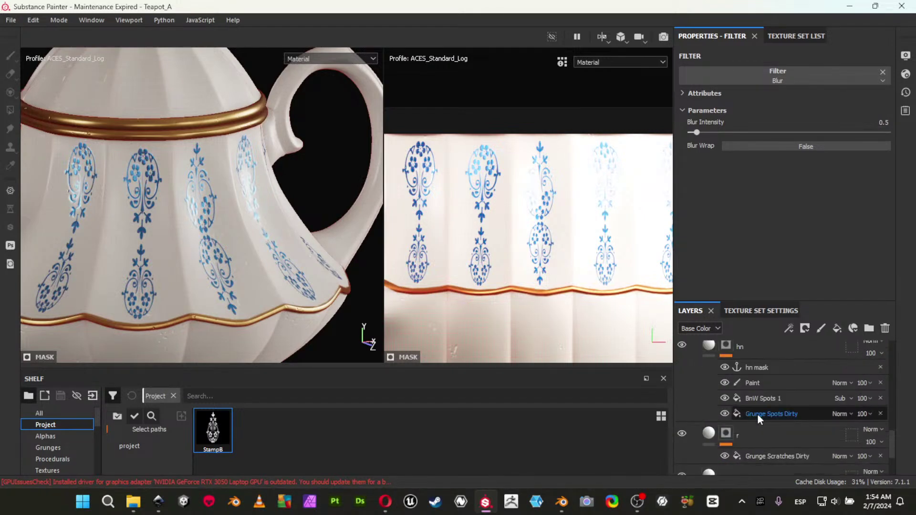
{"action": "left_click", "coordinate": [710, 435]}
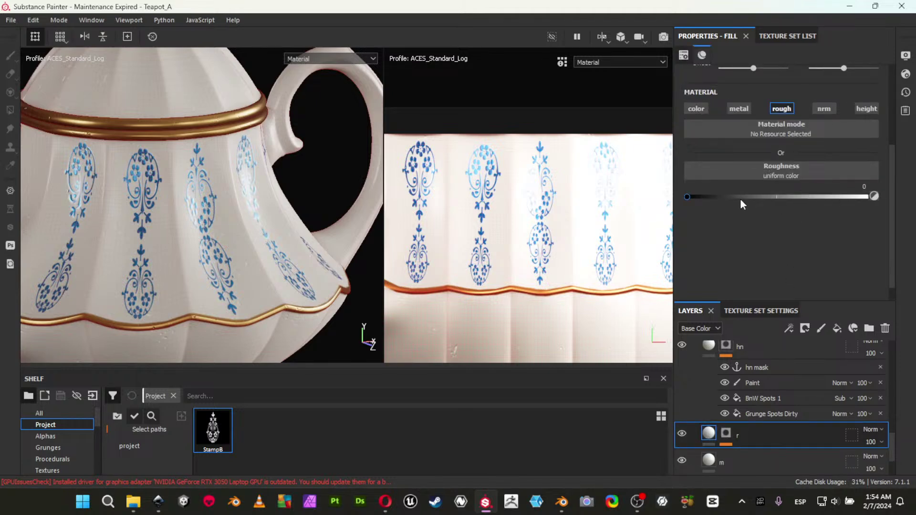
{"action": "left_click_drag", "start_coordinate": [687, 197], "coordinate": [865, 196]}
{"action": "scroll", "coordinate": [707, 423], "scroll_direction": "up", "scroll_amount": 10}
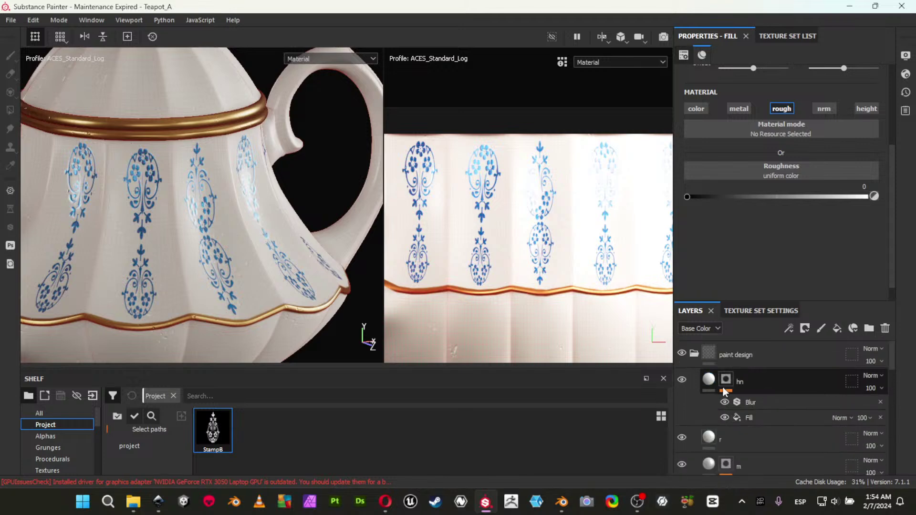
Collapse the paint design folder and add a black mask to it.
{"action": "left_click", "coordinate": [681, 354]}
{"action": "left_click", "coordinate": [681, 354]}
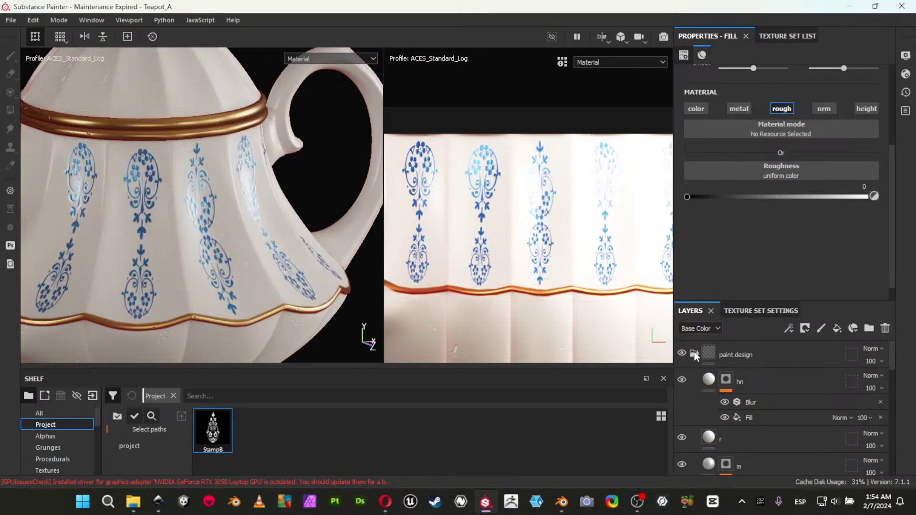
{"action": "right_click", "coordinate": [714, 349]}
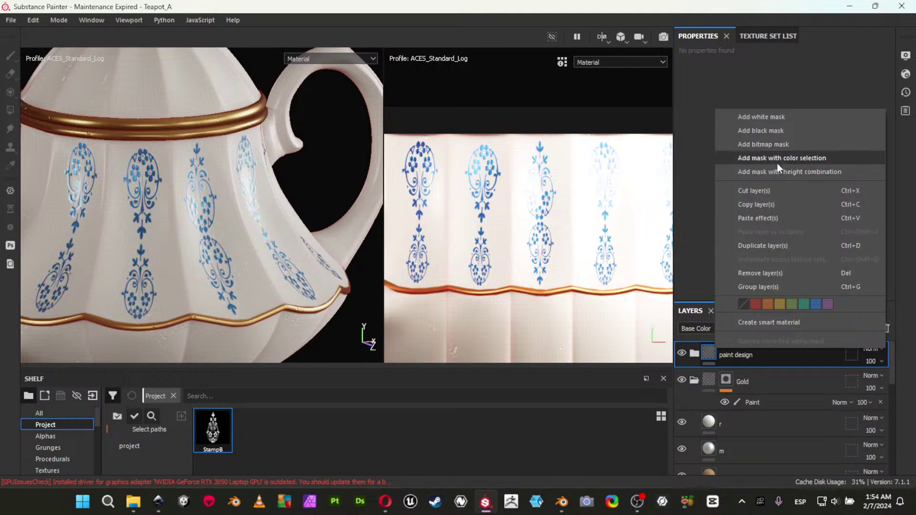
{"action": "left_click", "coordinate": [773, 131]}
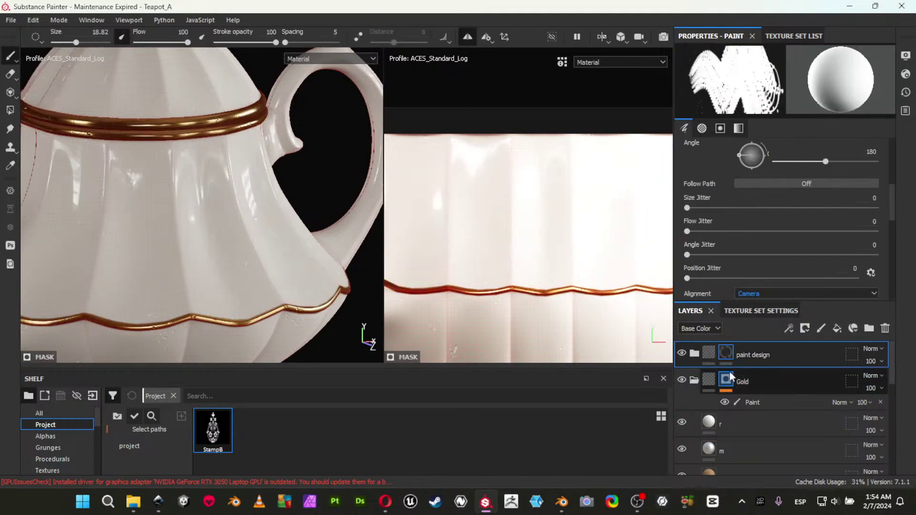
Add a Paint effect to the paint design folder's mask and polygon-fill the teapot body white in mesh fill mode.
{"action": "right_click", "coordinate": [720, 351]}
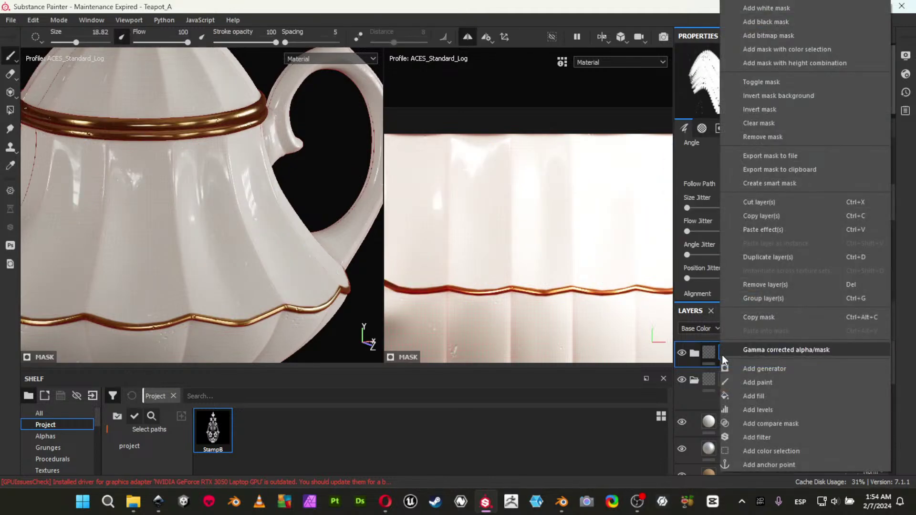
{"action": "left_click", "coordinate": [750, 388]}
{"action": "left_click", "coordinate": [10, 110]}
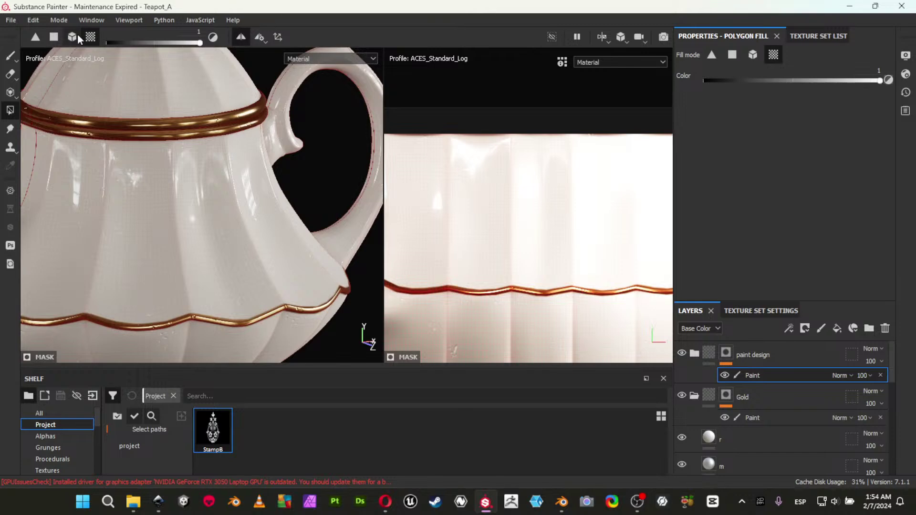
{"action": "left_click", "coordinate": [168, 197]}
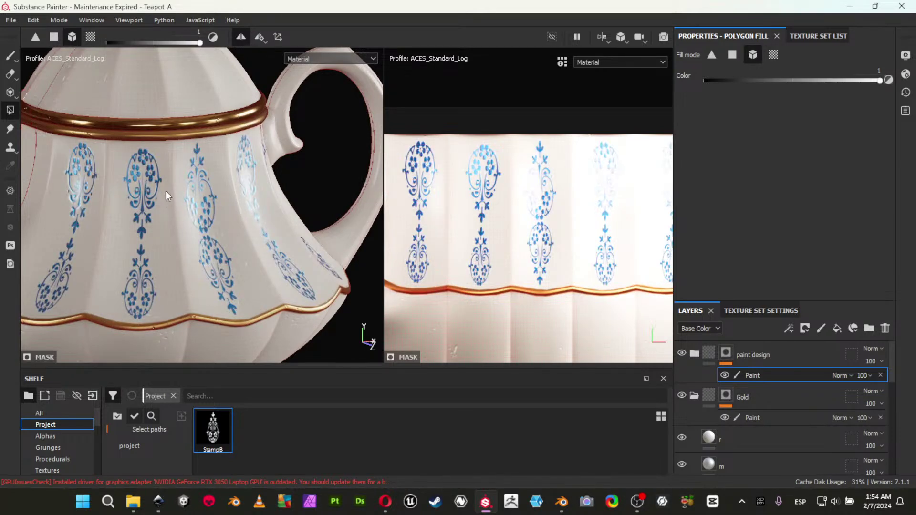
Inspect the ornaments on the teapot body from a distance and close up.
{"action": "right_click_drag", "start_coordinate": [181, 102], "coordinate": [166, 104], "text": "alt"}
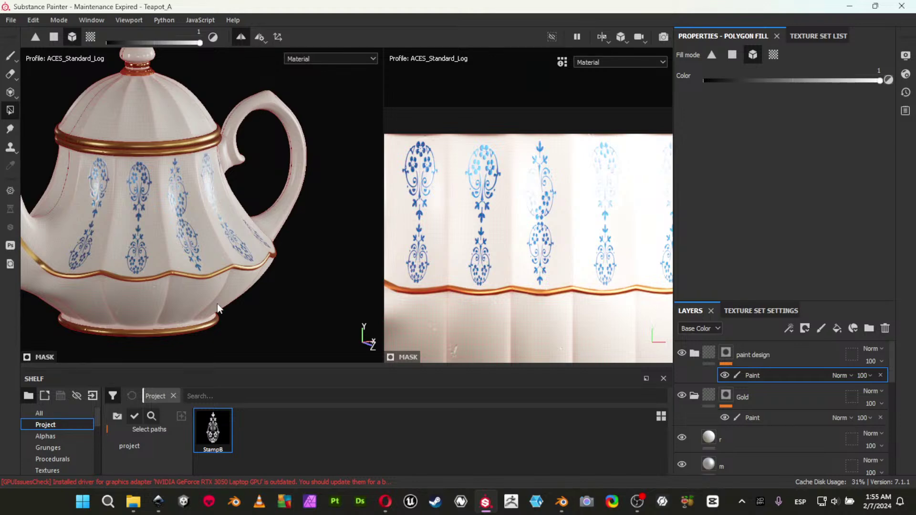
{"action": "right_click_drag", "start_coordinate": [93, 110], "coordinate": [12, 152], "text": "alt"}
{"action": "left_click_drag", "start_coordinate": [69, 98], "coordinate": [316, 312]}
{"action": "scroll", "coordinate": [195, 216], "scroll_direction": "down", "scroll_amount": 5}
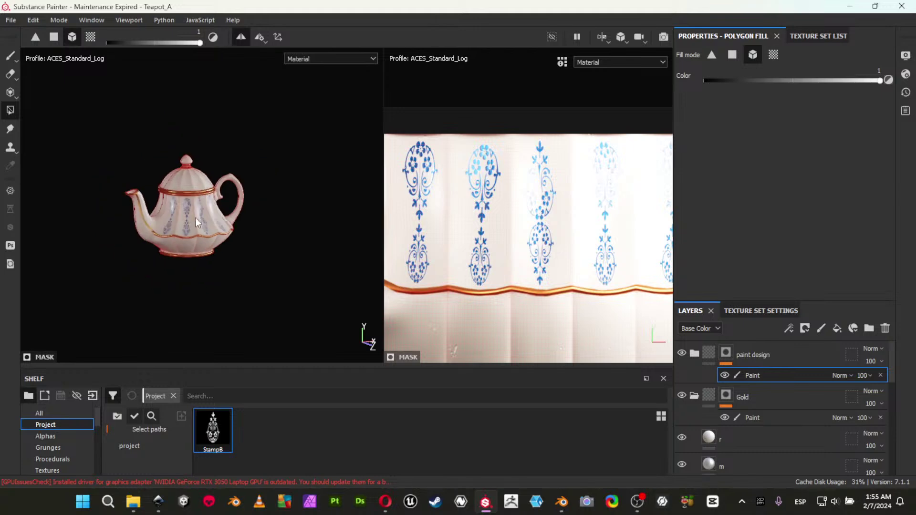
{"action": "scroll", "coordinate": [197, 214], "scroll_direction": "up", "scroll_amount": 9}
{"action": "scroll", "coordinate": [204, 219], "scroll_direction": "up", "scroll_amount": 3}
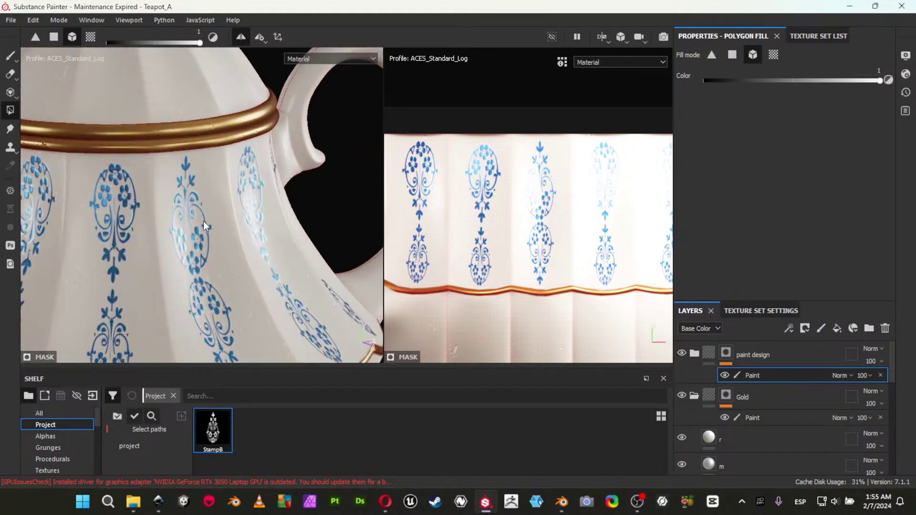
{"action": "mouse_move", "coordinate": [202, 223]}
{"action": "right_mouse_down", "text": "shift"}
{"action": "mouse_move", "coordinate": [182, 214]}
{"action": "mouse_move", "coordinate": [201, 229]}
{"action": "right_mouse_up", "text": "shift"}
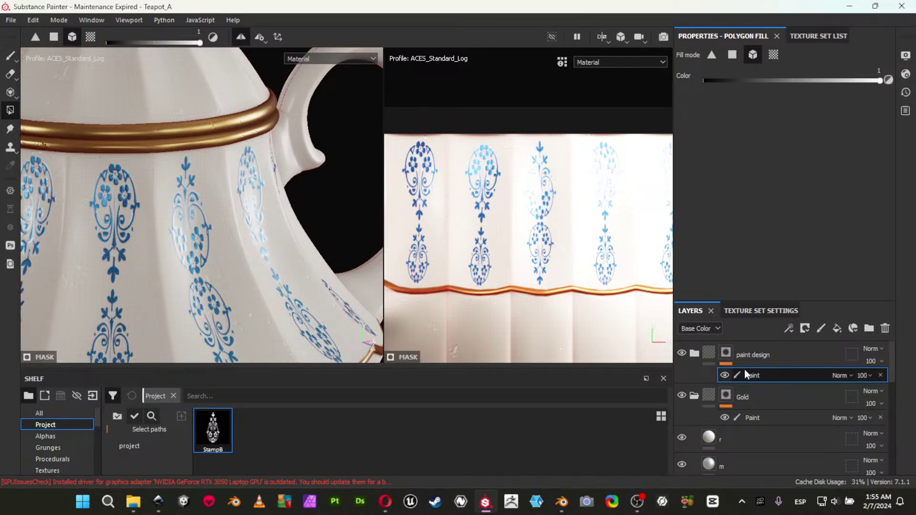
Examine the layers and mask effects in the paint design, Gold and W_Ceramics folders.
{"action": "scroll", "coordinate": [744, 371], "scroll_direction": "down", "scroll_amount": 5}
{"action": "scroll", "coordinate": [730, 416], "scroll_direction": "up", "scroll_amount": 5}
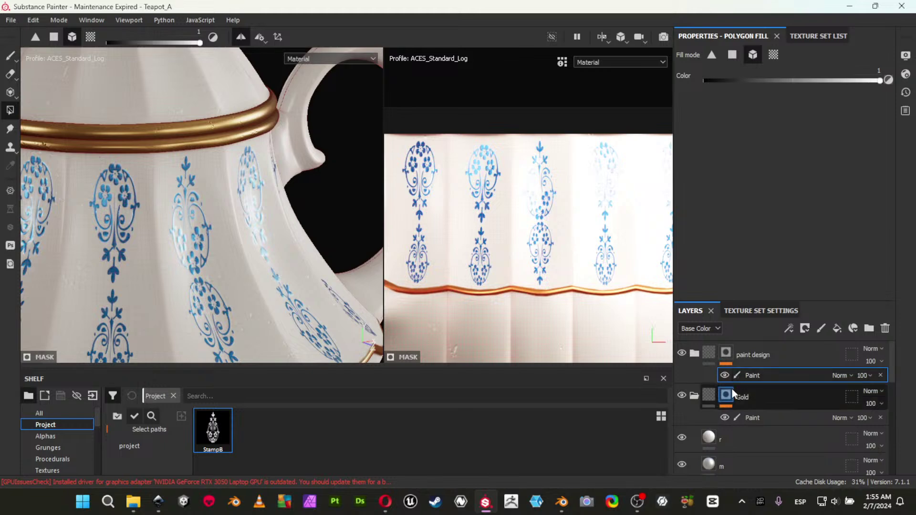
{"action": "scroll", "coordinate": [733, 413], "scroll_direction": "down", "scroll_amount": 3}
{"action": "scroll", "coordinate": [742, 437], "scroll_direction": "down", "scroll_amount": 1}
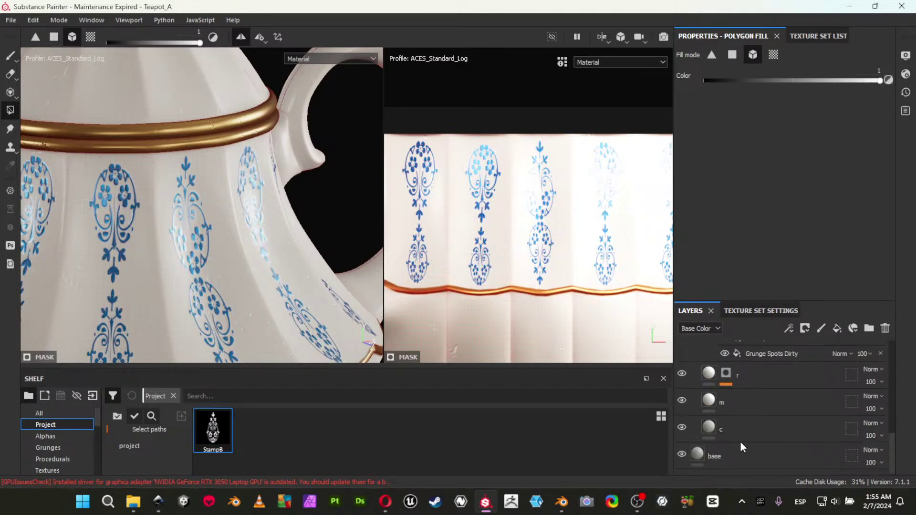
{"action": "scroll", "coordinate": [735, 439], "scroll_direction": "up", "scroll_amount": 3}
{"action": "scroll", "coordinate": [714, 403], "scroll_direction": "up", "scroll_amount": 1}
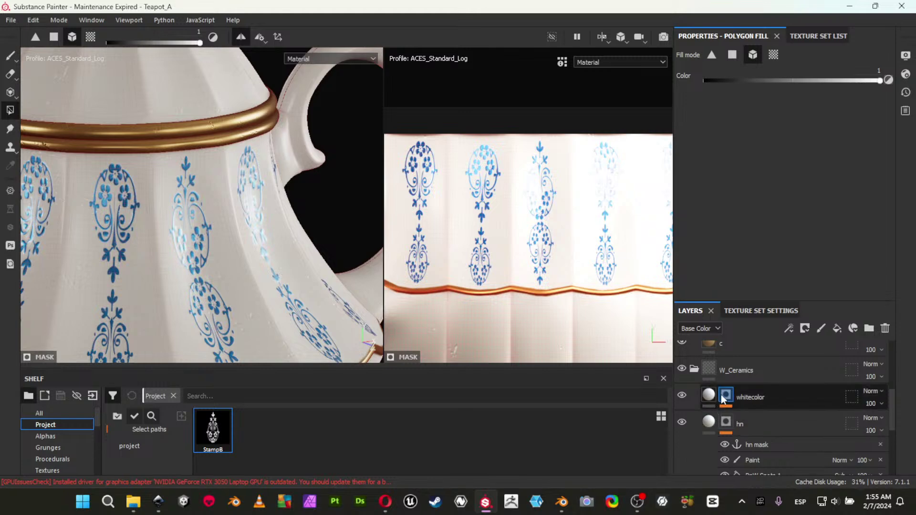
{"action": "scroll", "coordinate": [732, 380], "scroll_direction": "up", "scroll_amount": 1}
{"action": "scroll", "coordinate": [735, 382], "scroll_direction": "up", "scroll_amount": 2}
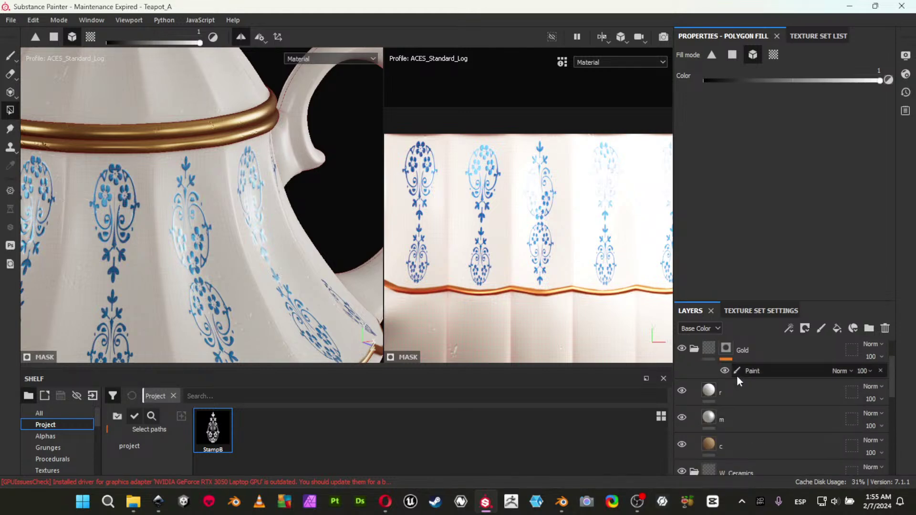
{"action": "scroll", "coordinate": [736, 376], "scroll_direction": "down", "scroll_amount": 1}
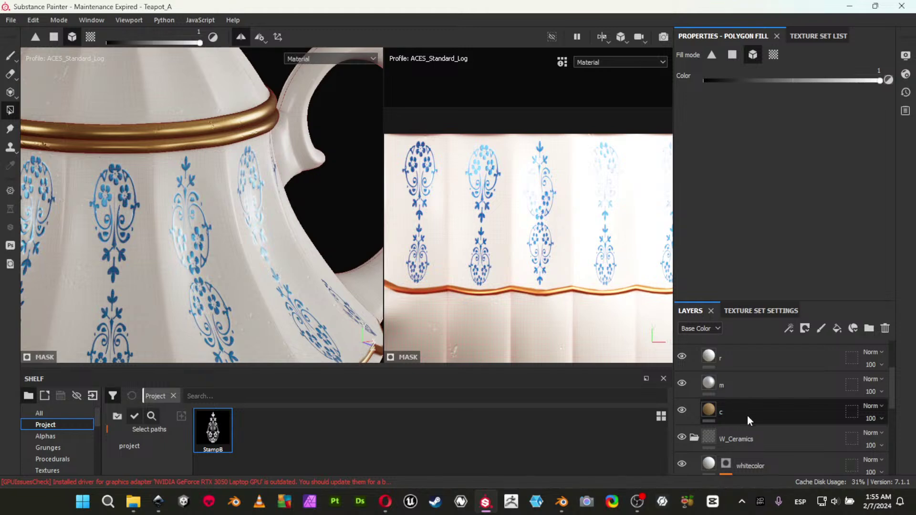
{"action": "scroll", "coordinate": [748, 409], "scroll_direction": "up", "scroll_amount": 3}
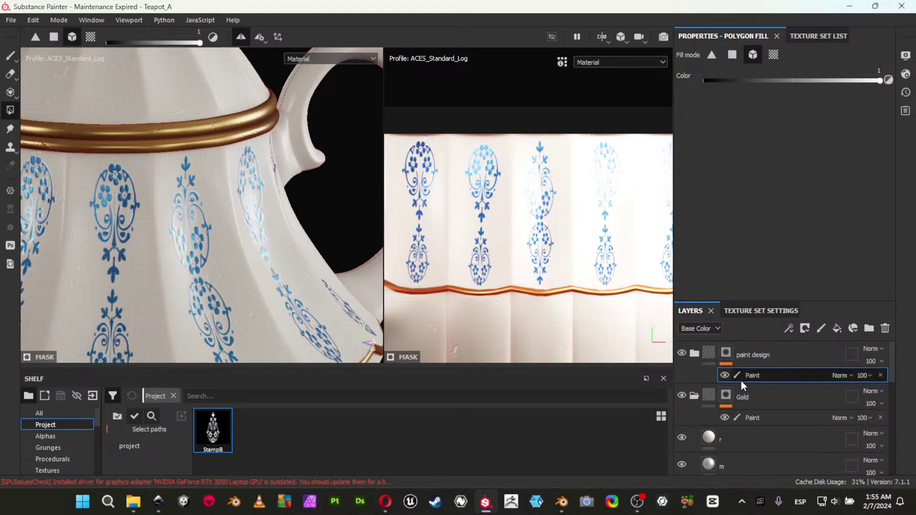
{"action": "left_click", "coordinate": [692, 354]}
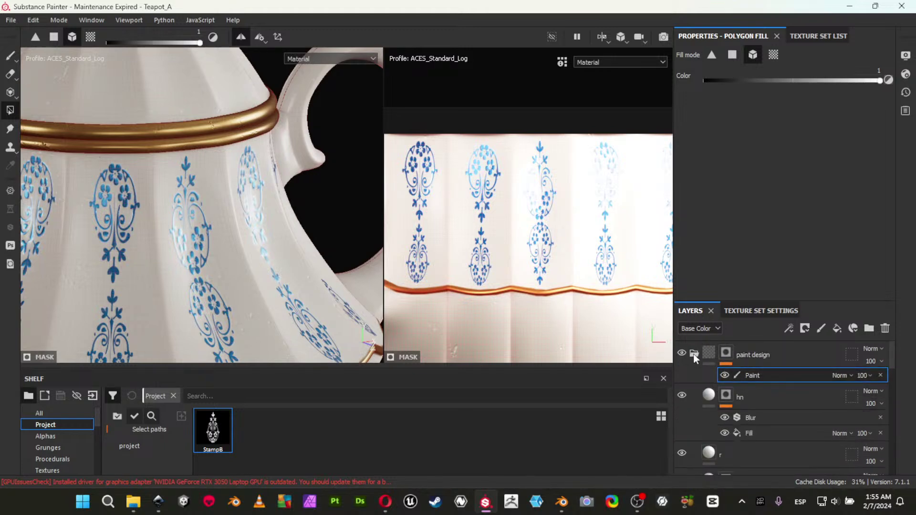
{"action": "scroll", "coordinate": [757, 429], "scroll_direction": "down", "scroll_amount": 2}
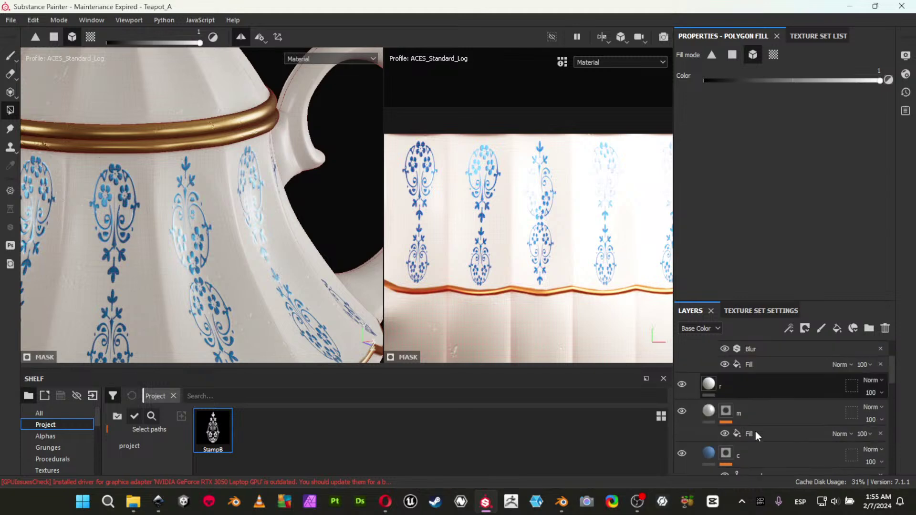
{"action": "scroll", "coordinate": [756, 431], "scroll_direction": "down", "scroll_amount": 1}
{"action": "scroll", "coordinate": [751, 438], "scroll_direction": "up", "scroll_amount": 3}
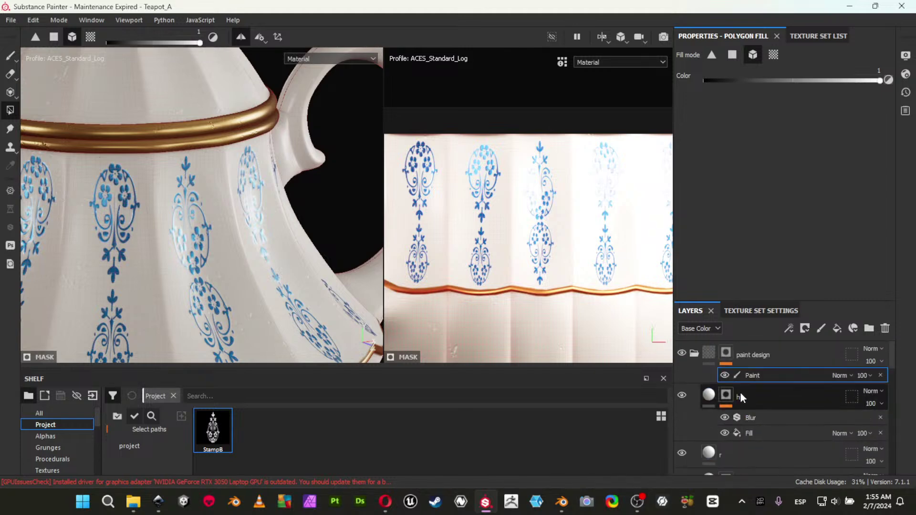
Replace the Paint effect in the paint design folder's mask with a Fill using the c mask anchor point.
{"action": "left_click", "coordinate": [880, 376]}
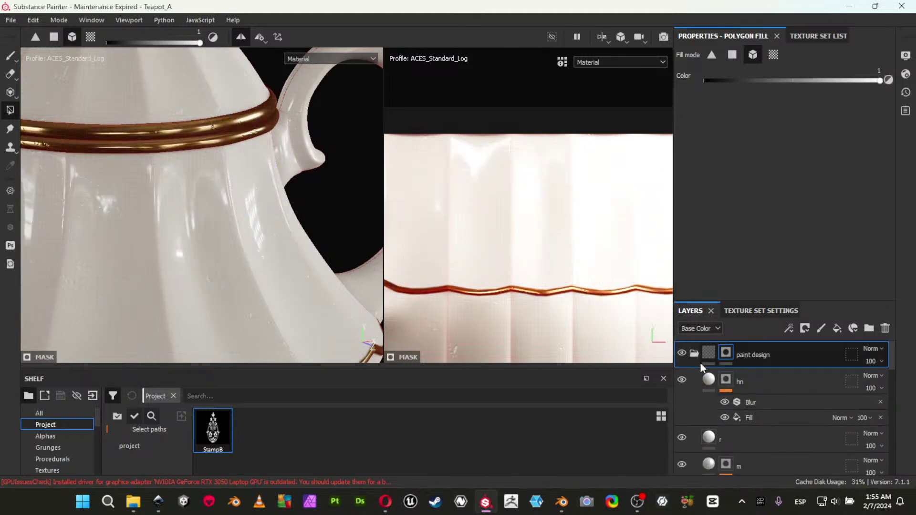
{"action": "right_click", "coordinate": [726, 354]}
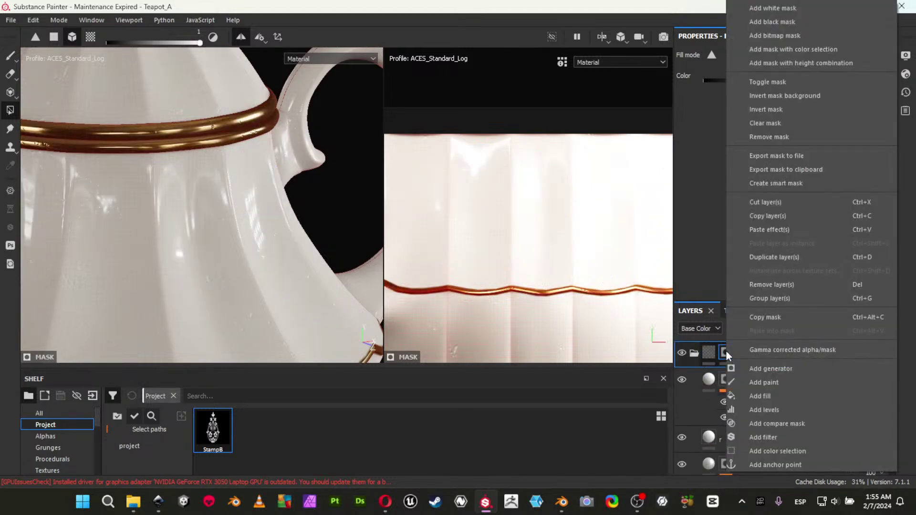
{"action": "left_click", "coordinate": [774, 391]}
{"action": "left_click", "coordinate": [802, 107]}
{"action": "left_click", "coordinate": [819, 118]}
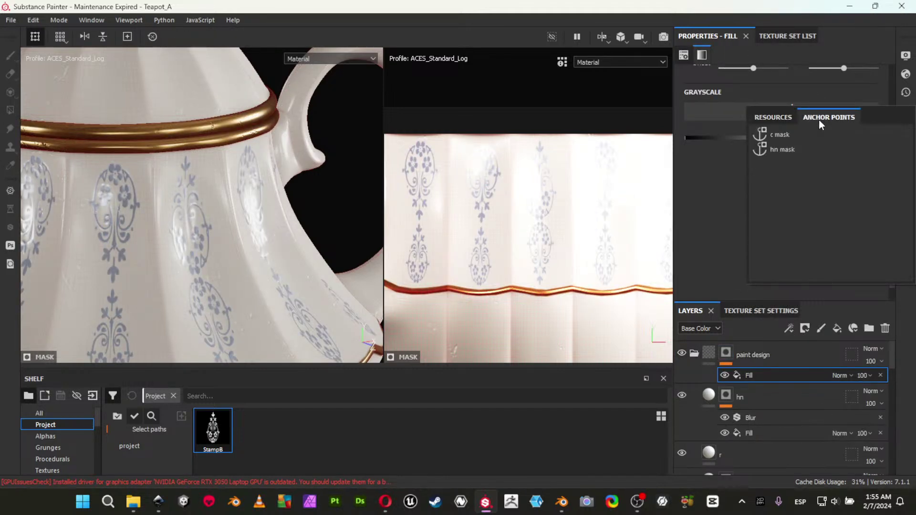
{"action": "left_click", "coordinate": [801, 134]}
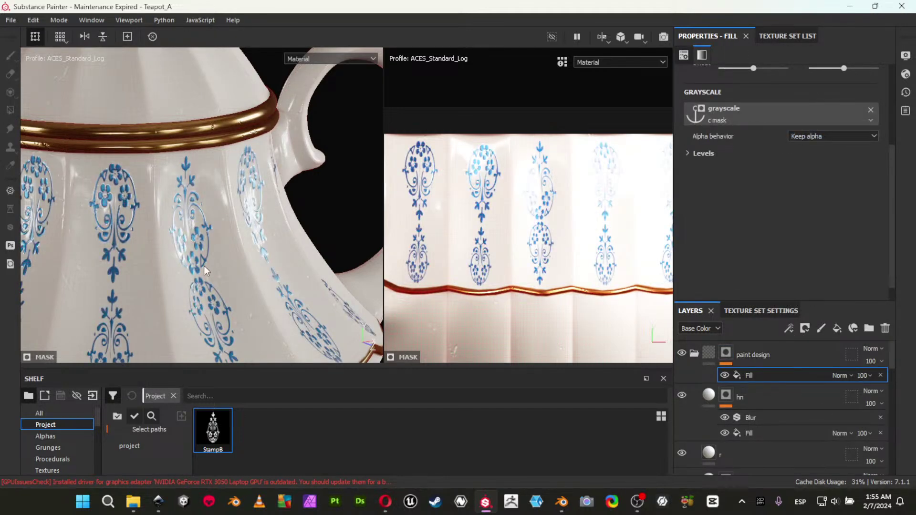
{"action": "key", "text": "Tab"}
{"action": "right_click_drag", "start_coordinate": [235, 263], "coordinate": [103, 213], "text": "alt"}
{"action": "key", "text": "Tab"}
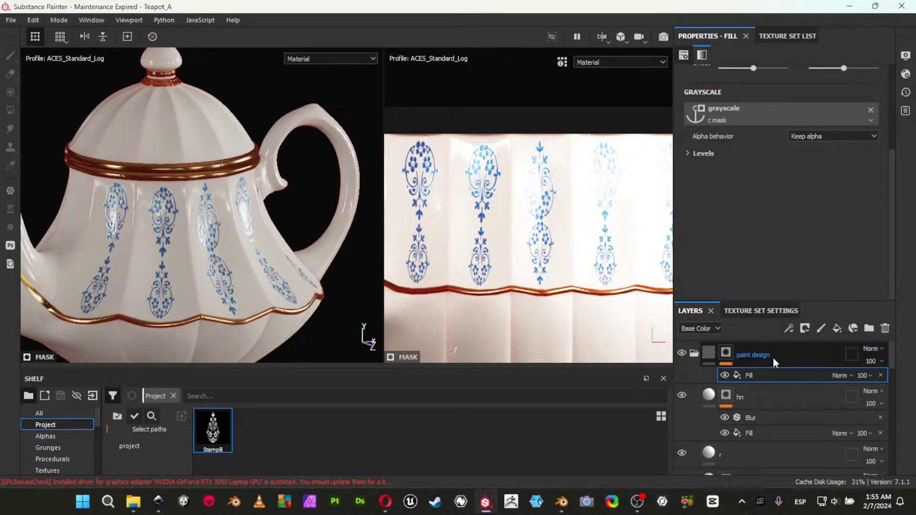
Select the paint design folder's mask with the Paint tool active and hide the mesh wireframe in the display settings.
{"action": "left_click", "coordinate": [760, 357]}
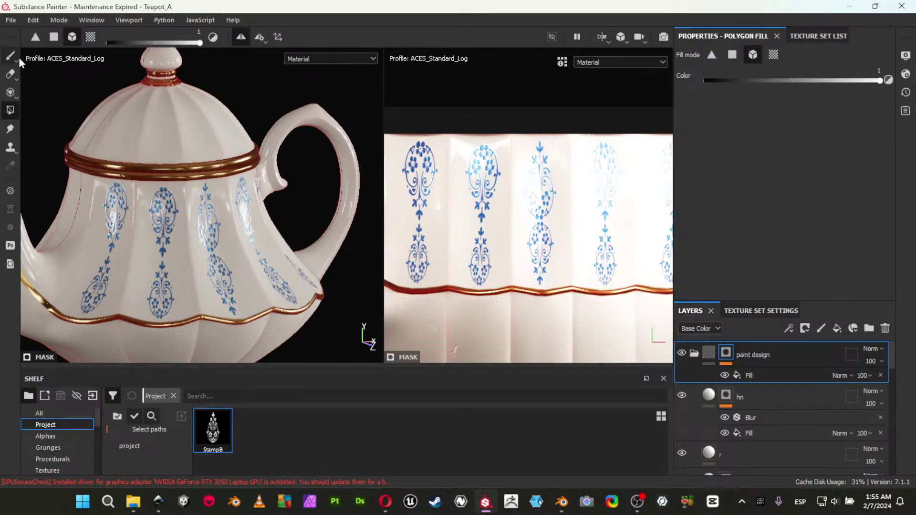
{"action": "key", "text": "1"}
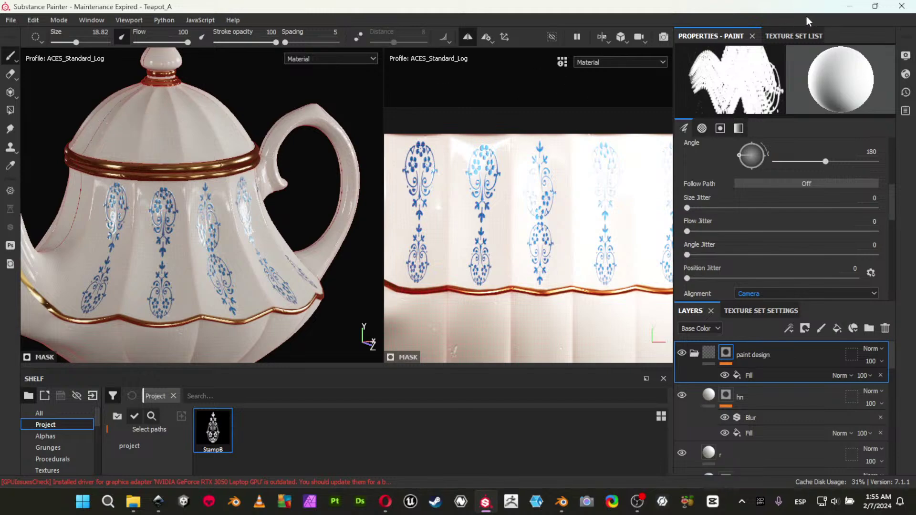
{"action": "left_click", "coordinate": [906, 56]}
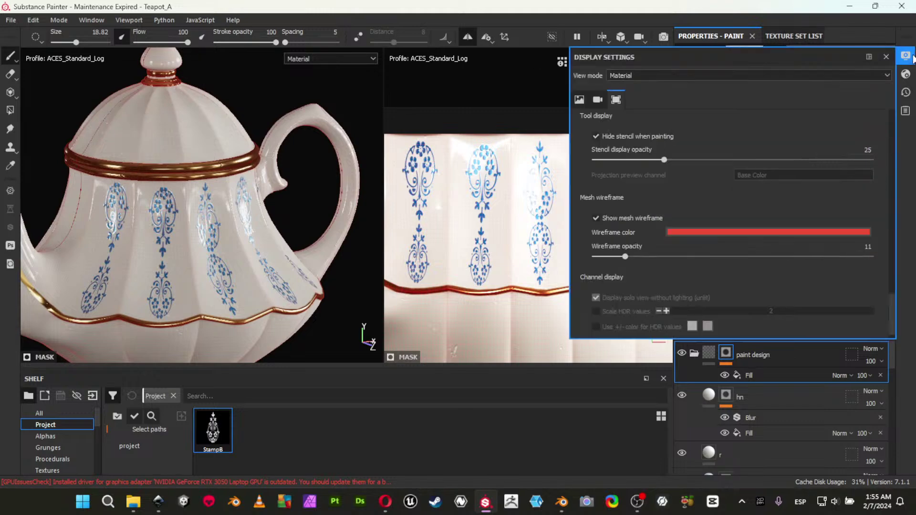
{"action": "left_click", "coordinate": [600, 220]}
Check the ornaments around the teapot body in the enlarged view and switch to Blender for the reference photo.
{"action": "key", "text": "Tab"}
{"action": "left_click_drag", "start_coordinate": [340, 259], "coordinate": [183, 255], "text": "alt"}
{"action": "mouse_move", "coordinate": [280, 294]}
{"action": "right_mouse_down", "text": "shift"}
{"action": "mouse_move", "coordinate": [300, 300]}
{"action": "mouse_move", "coordinate": [291, 297]}
{"action": "right_mouse_up", "text": "shift"}
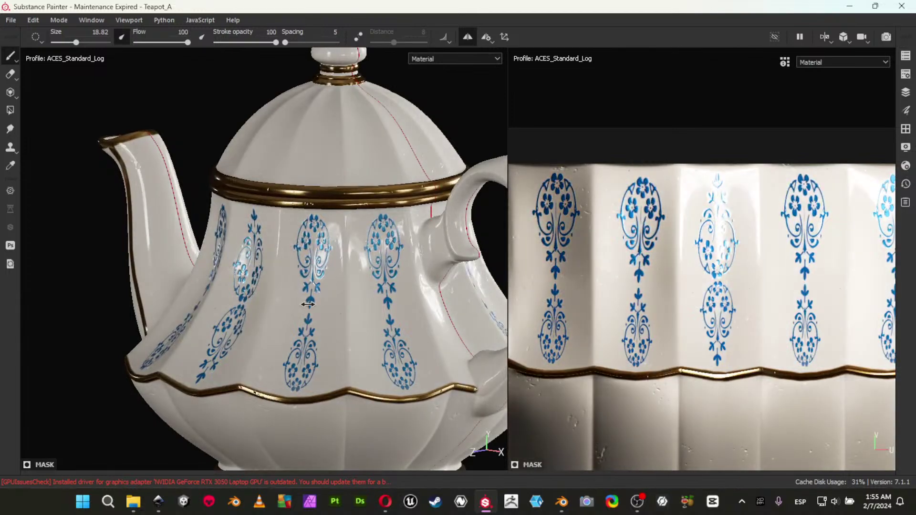
{"action": "mouse_move", "coordinate": [291, 297]}
{"action": "left_mouse_down", "text": "alt"}
{"action": "mouse_move", "coordinate": [448, 270]}
{"action": "mouse_move", "coordinate": [496, 242]}
{"action": "mouse_move", "coordinate": [388, 192]}
{"action": "mouse_move", "coordinate": [423, 276]}
{"action": "mouse_move", "coordinate": [419, 264]}
{"action": "left_mouse_up", "text": "alt"}
{"action": "key", "text": "super+Tab"}
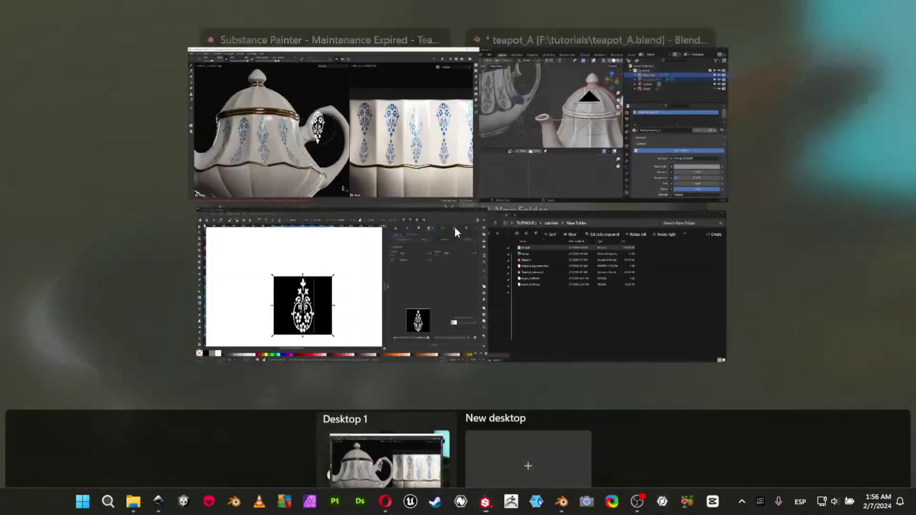
{"action": "left_click", "coordinate": [509, 136]}
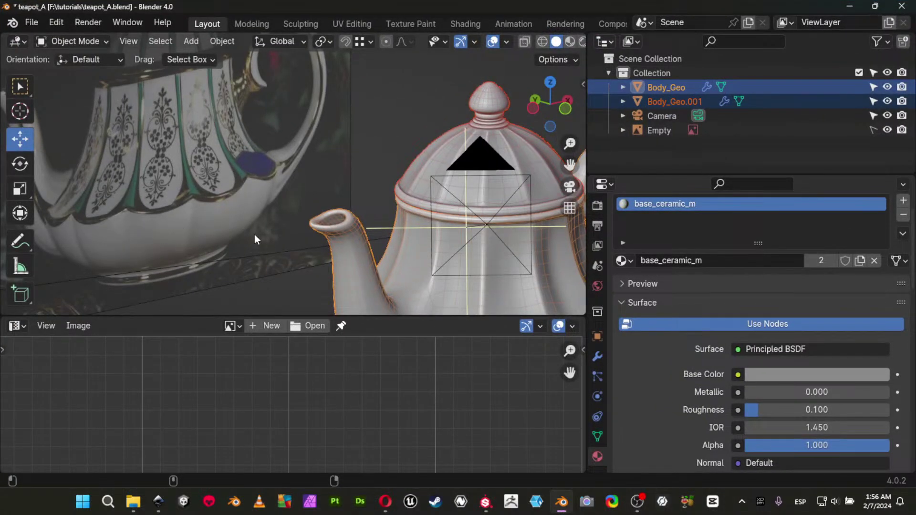
Return to Substance Painter and inspect the ornament columns and gold trim around the teapot body.
{"action": "key", "text": "super+Tab"}
{"action": "left_click", "coordinate": [491, 144]}
{"action": "scroll", "coordinate": [296, 267], "scroll_direction": "down", "scroll_amount": 3}
{"action": "mouse_move", "coordinate": [286, 275]}
{"action": "left_mouse_down", "text": "alt"}
{"action": "mouse_move", "coordinate": [306, 207]}
{"action": "mouse_move", "coordinate": [269, 232]}
{"action": "mouse_move", "coordinate": [297, 231]}
{"action": "left_mouse_up", "text": "alt"}
{"action": "scroll", "coordinate": [297, 231], "scroll_direction": "up", "scroll_amount": 3}
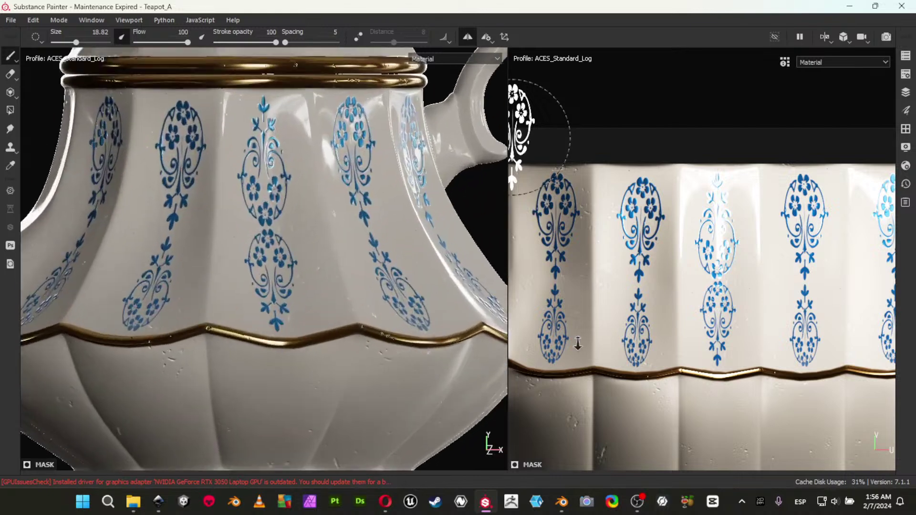
{"action": "scroll", "coordinate": [307, 225], "scroll_direction": "up", "scroll_amount": 2}
{"action": "left_click_drag", "start_coordinate": [205, 260], "coordinate": [265, 244], "text": "alt"}
{"action": "middle_click_drag", "start_coordinate": [356, 135], "coordinate": [268, 213], "text": "alt"}
{"action": "scroll", "coordinate": [268, 213], "scroll_direction": "down", "scroll_amount": 2}
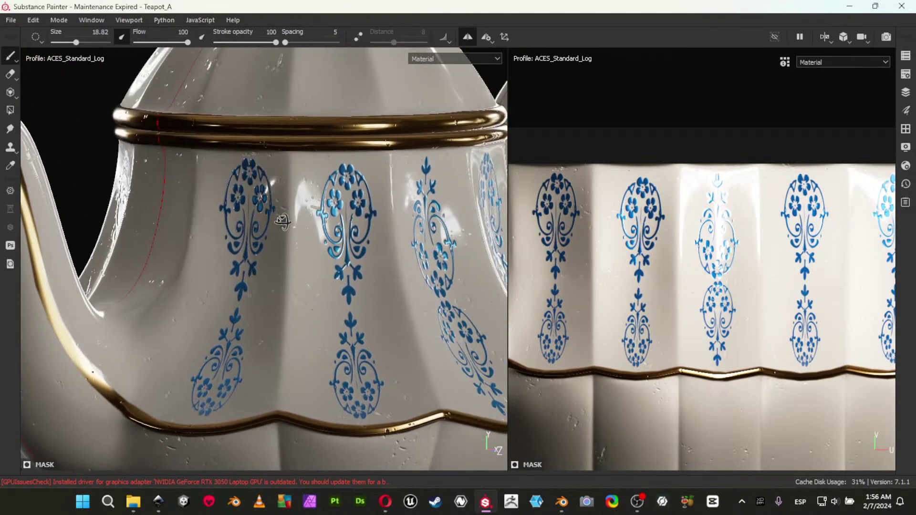
Add a second Paint effect to the Gold folder's mask.
{"action": "key", "text": "Tab"}
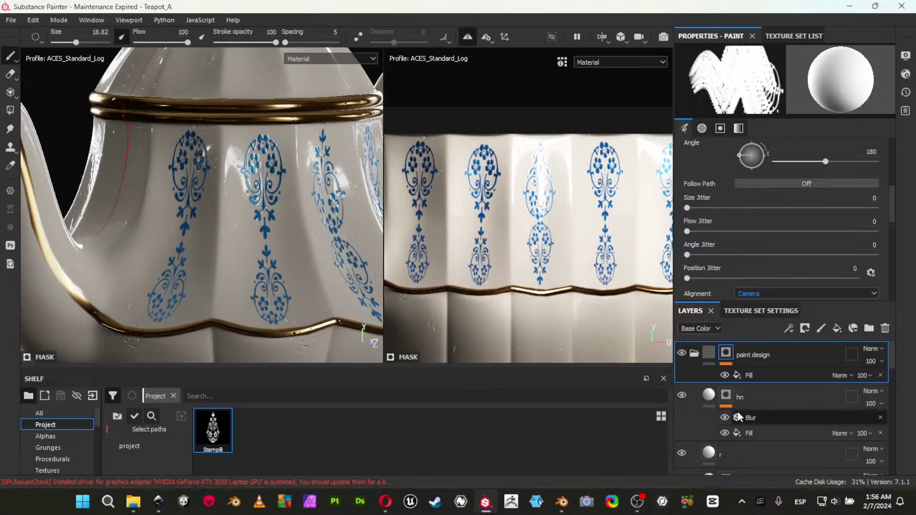
{"action": "scroll", "coordinate": [746, 420], "scroll_direction": "down", "scroll_amount": 6}
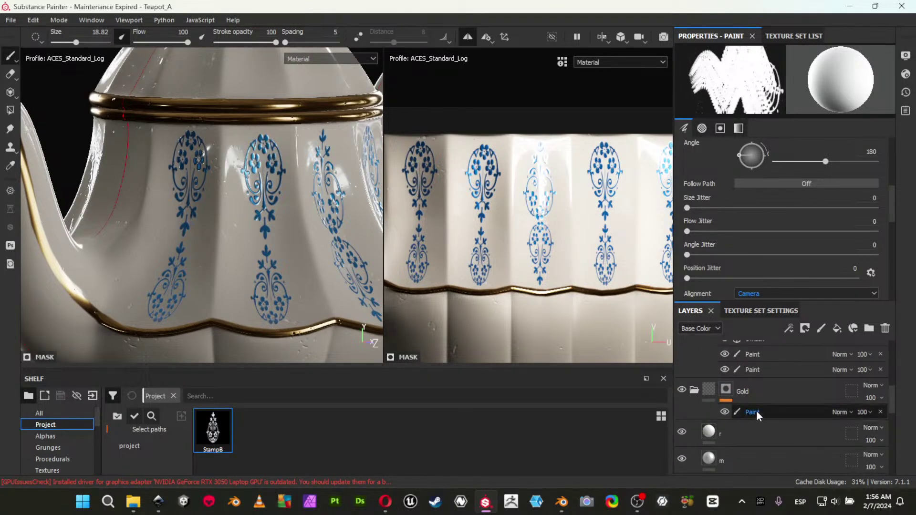
{"action": "right_click", "coordinate": [756, 411]}
{"action": "left_click", "coordinate": [811, 320]}
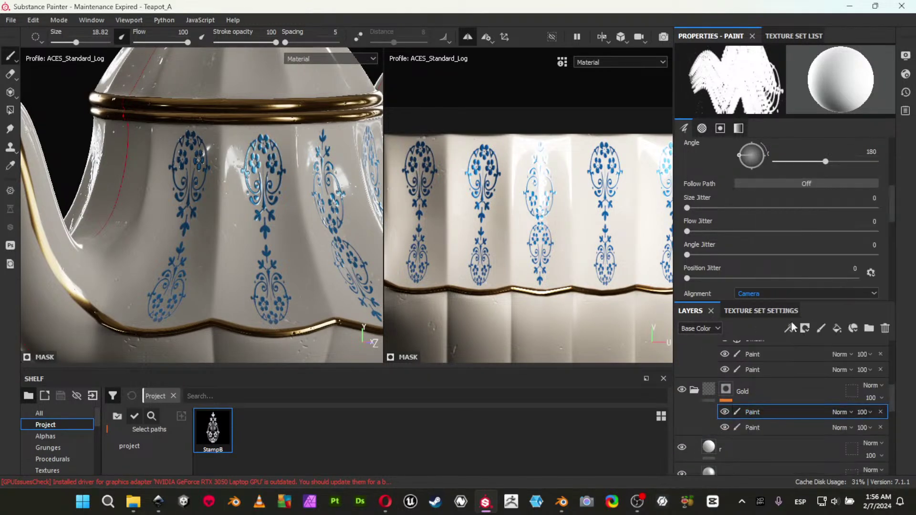
Load the first Basic alpha into the mask brush, hide the side panels, and reduce the brush size to about 2.52.
{"action": "left_click", "coordinate": [68, 436]}
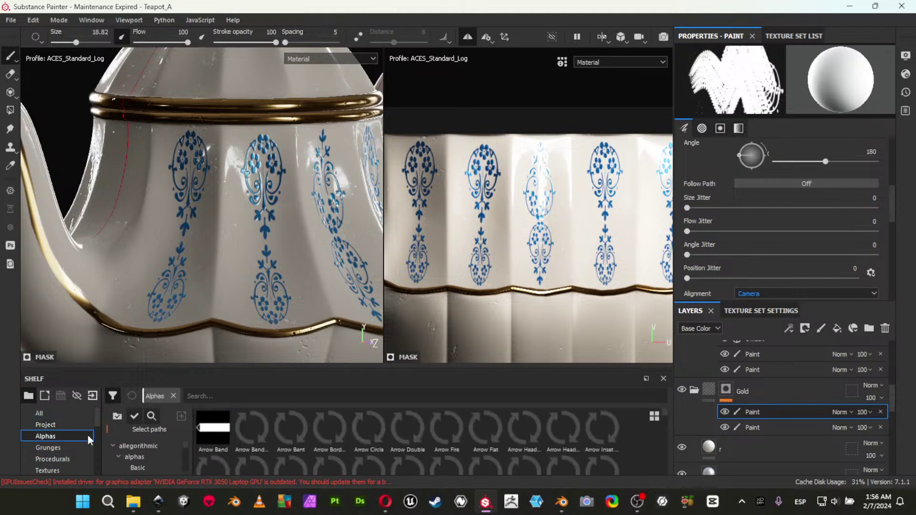
{"action": "left_click_drag", "start_coordinate": [391, 370], "coordinate": [389, 341]}
{"action": "left_click_drag", "start_coordinate": [388, 257], "coordinate": [388, 239]}
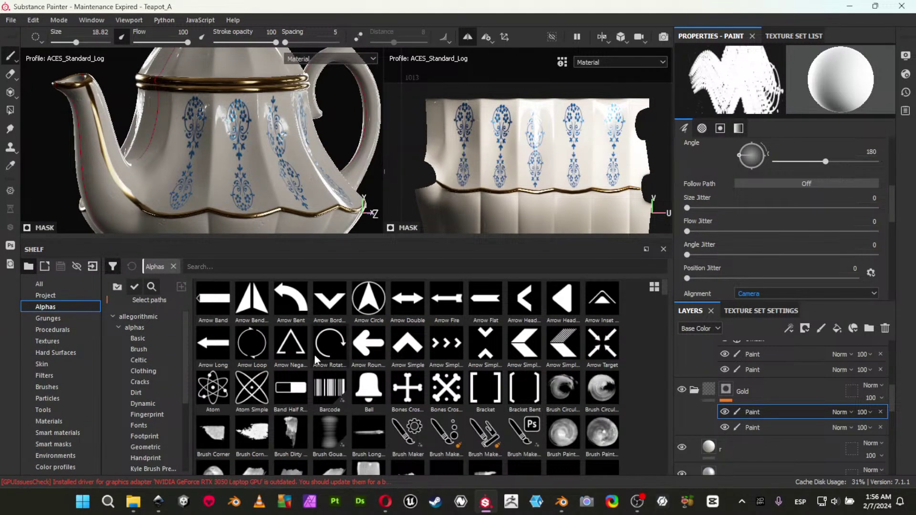
{"action": "left_click", "coordinate": [148, 349]}
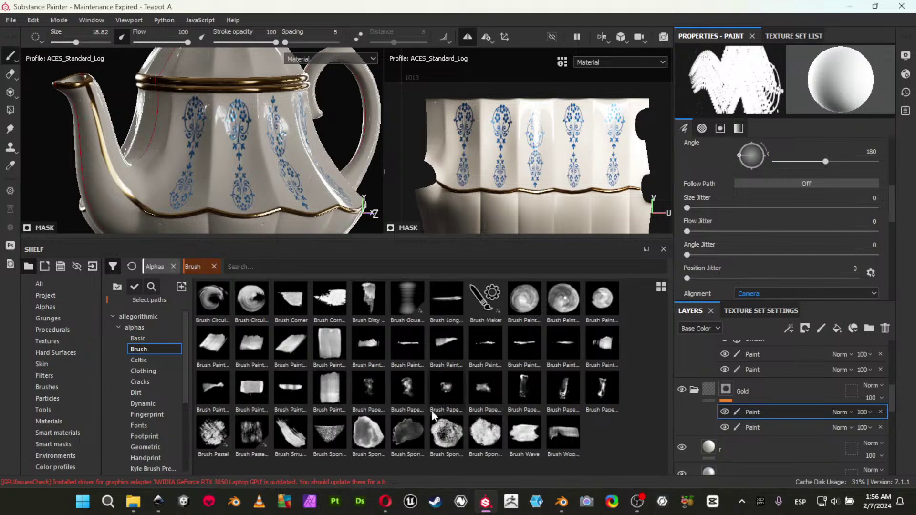
{"action": "left_click", "coordinate": [137, 338]}
{"action": "left_click", "coordinate": [213, 293]}
{"action": "key", "text": "Tab"}
{"action": "right_click_drag", "start_coordinate": [318, 262], "coordinate": [248, 262], "text": "ctrl"}
{"action": "left_click_drag", "start_coordinate": [305, 273], "coordinate": [323, 268], "text": "alt"}
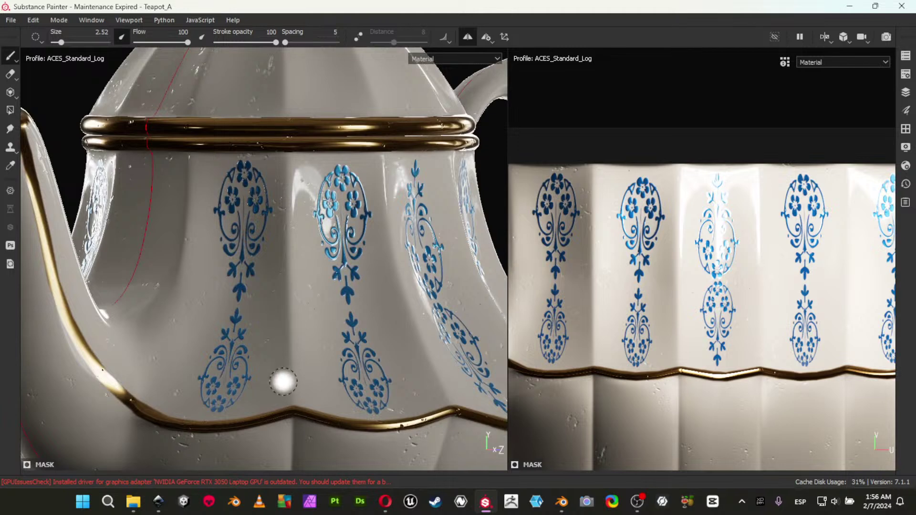
With a brush size of about 1.71, paint straight gold lines along three body ribs between the neck ring and wavy trim.
{"action": "left_click_drag", "start_coordinate": [281, 191], "coordinate": [286, 163], "text": "alt"}
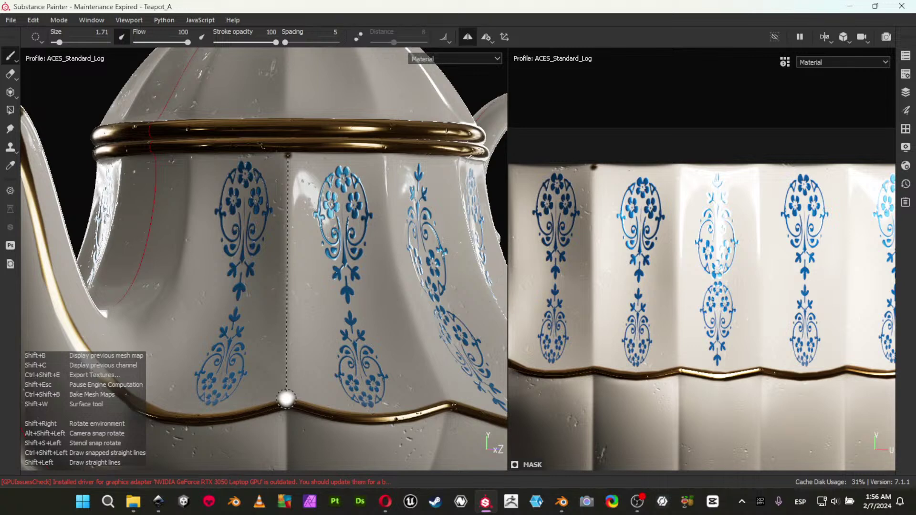
{"action": "left_click", "coordinate": [286, 399], "text": "shift"}
{"action": "left_click_drag", "start_coordinate": [422, 355], "coordinate": [244, 352], "text": "alt"}
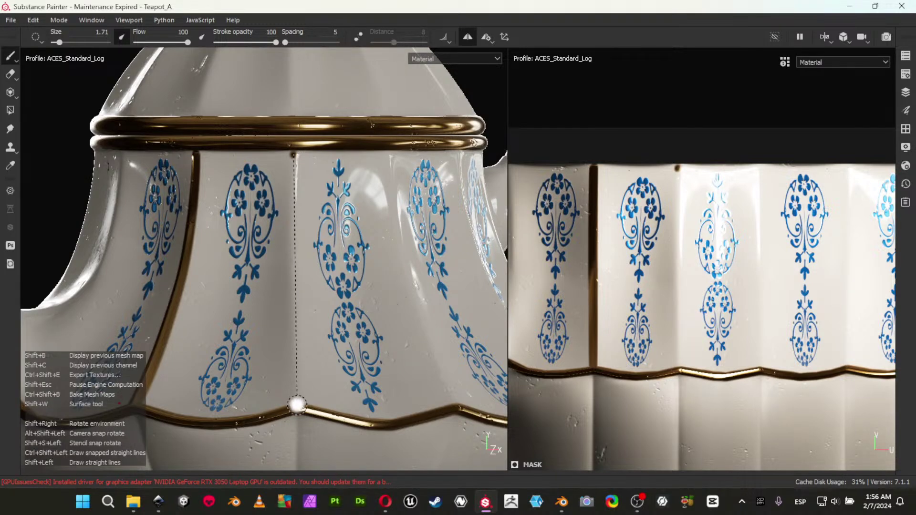
{"action": "left_click", "coordinate": [296, 406], "text": "shift"}
{"action": "left_click_drag", "start_coordinate": [402, 407], "coordinate": [169, 329], "text": "alt"}
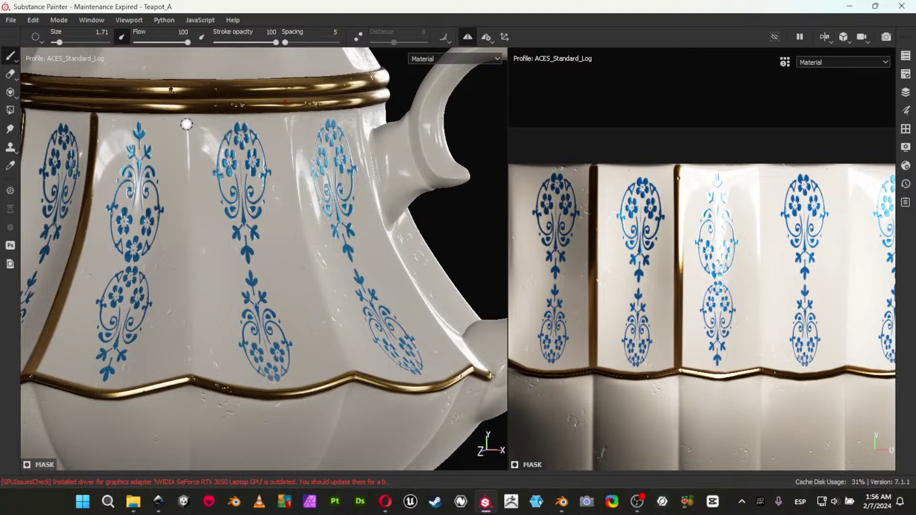
{"action": "left_click_drag", "start_coordinate": [188, 118], "coordinate": [191, 128], "text": "alt"}
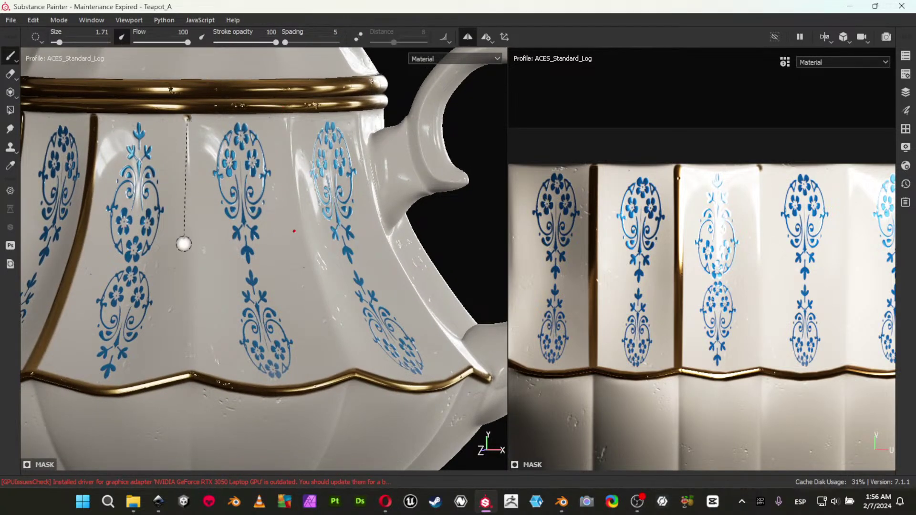
{"action": "left_click", "coordinate": [189, 370], "text": "shift"}
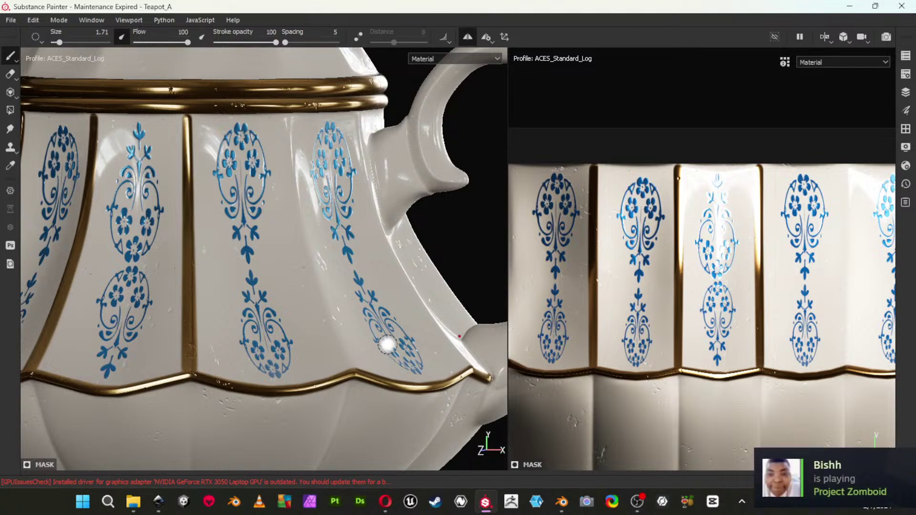
Paint straight gold lines along the two remaining ribs nearest the handle, from the wavy trim up to the neck ring.
{"action": "left_click_drag", "start_coordinate": [388, 344], "coordinate": [319, 330], "text": "alt"}
{"action": "middle_click_drag", "start_coordinate": [335, 331], "coordinate": [297, 328], "text": "alt"}
{"action": "mouse_move", "coordinate": [286, 362]}
{"action": "left_mouse_down", "text": "alt"}
{"action": "mouse_move", "coordinate": [298, 362]}
{"action": "mouse_move", "coordinate": [282, 366]}
{"action": "left_mouse_up", "text": "alt"}
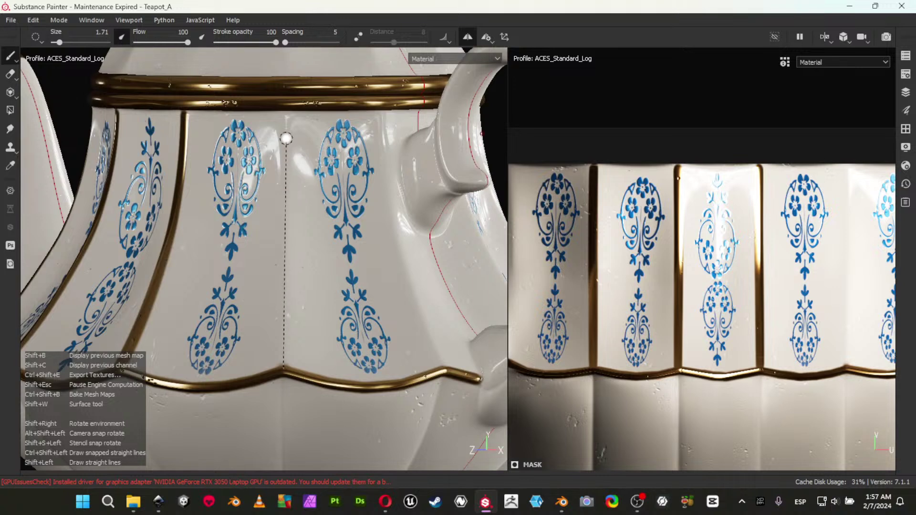
{"action": "left_click", "coordinate": [288, 115], "text": "shift"}
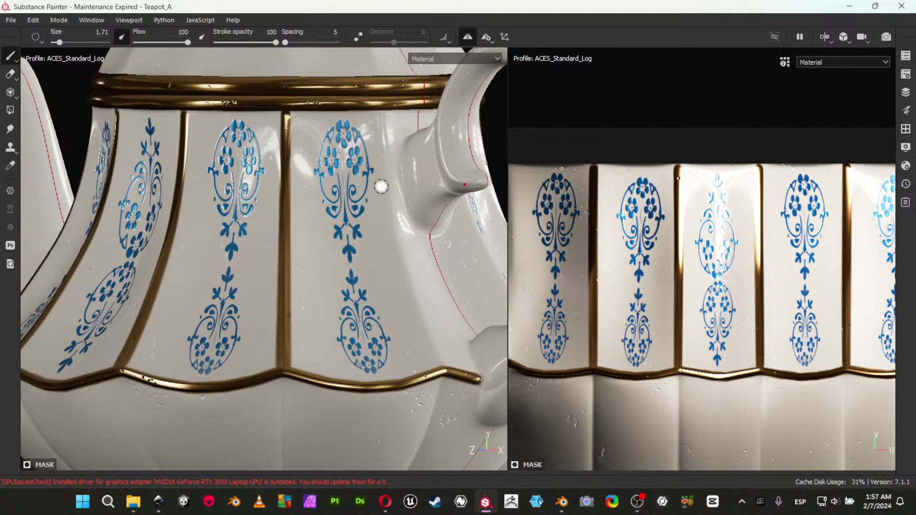
{"action": "left_click_drag", "start_coordinate": [379, 183], "coordinate": [359, 213], "text": "alt"}
{"action": "mouse_move", "coordinate": [411, 366]}
{"action": "left_mouse_down", "text": "alt"}
{"action": "mouse_move", "coordinate": [388, 362]}
{"action": "mouse_move", "coordinate": [413, 366]}
{"action": "left_mouse_up", "text": "alt"}
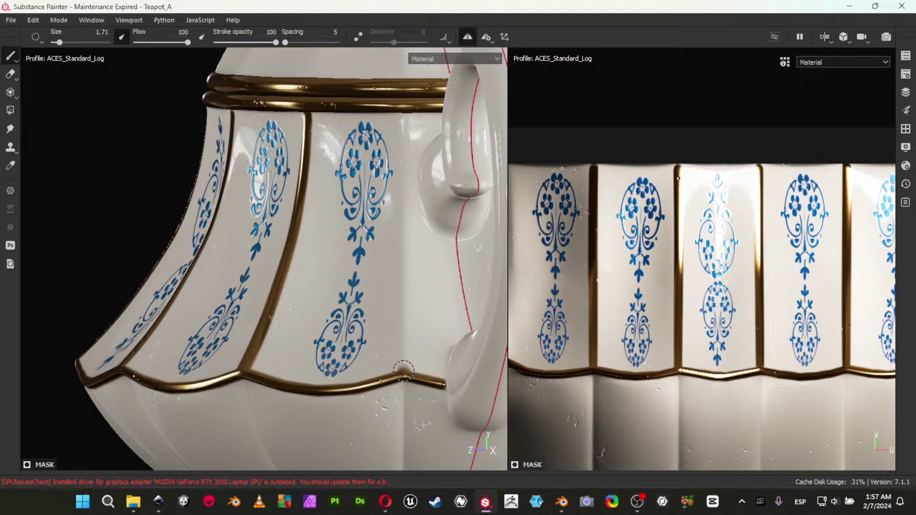
{"action": "key", "text": "shift"}
{"action": "left_click", "coordinate": [402, 115], "text": "shift"}
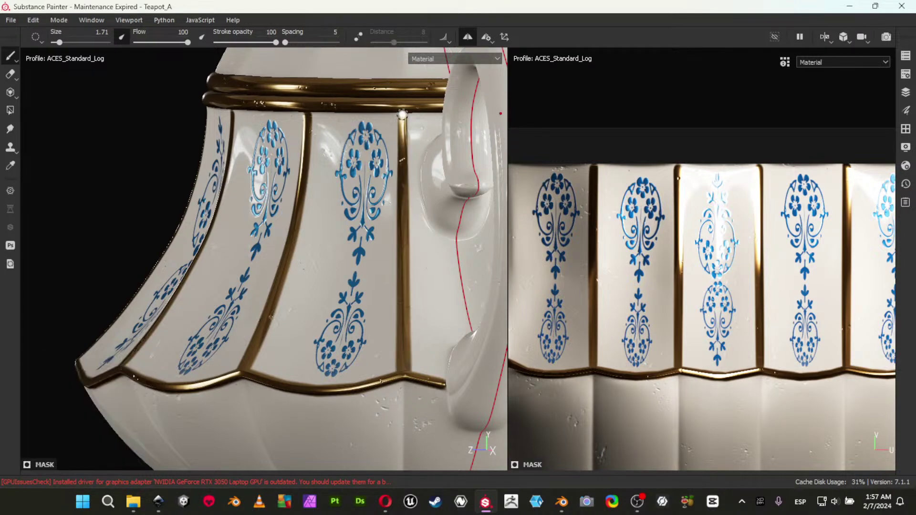
Paint a connected gold line along the side of the handle, from its lower joint up the outer curve.
{"action": "left_click_drag", "start_coordinate": [403, 245], "coordinate": [244, 285], "text": "alt"}
{"action": "left_click_drag", "start_coordinate": [303, 291], "coordinate": [272, 299], "text": "alt"}
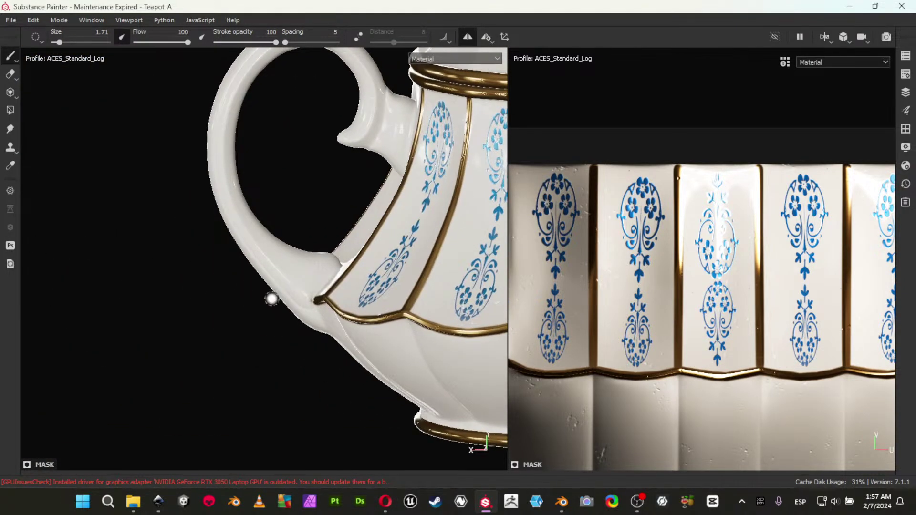
{"action": "left_click_drag", "start_coordinate": [269, 267], "coordinate": [334, 322], "text": "alt"}
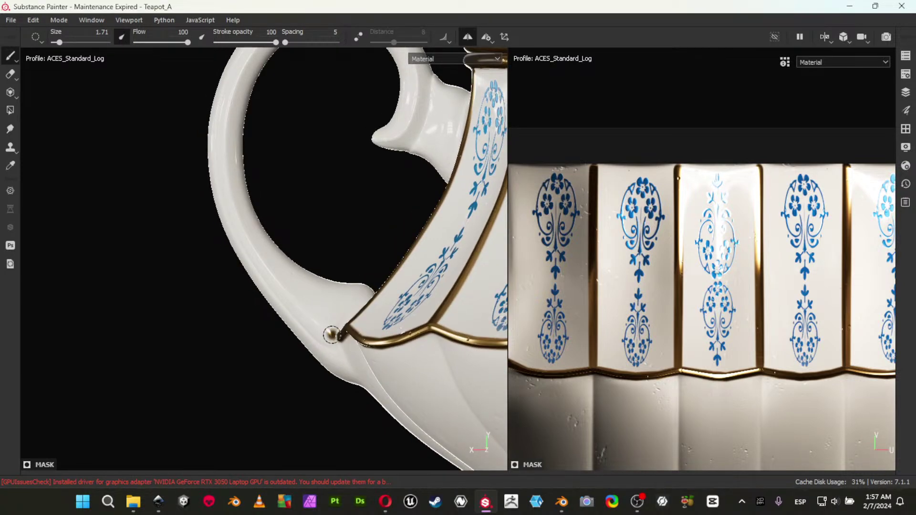
{"action": "left_click", "coordinate": [295, 307], "text": "shift"}
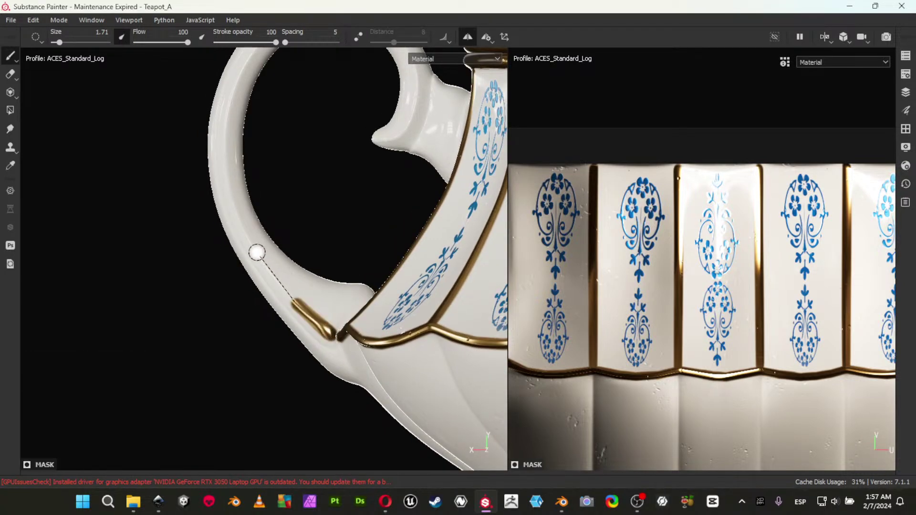
{"action": "left_click", "coordinate": [256, 252], "text": "shift"}
{"action": "left_click", "coordinate": [238, 214], "text": "shift"}
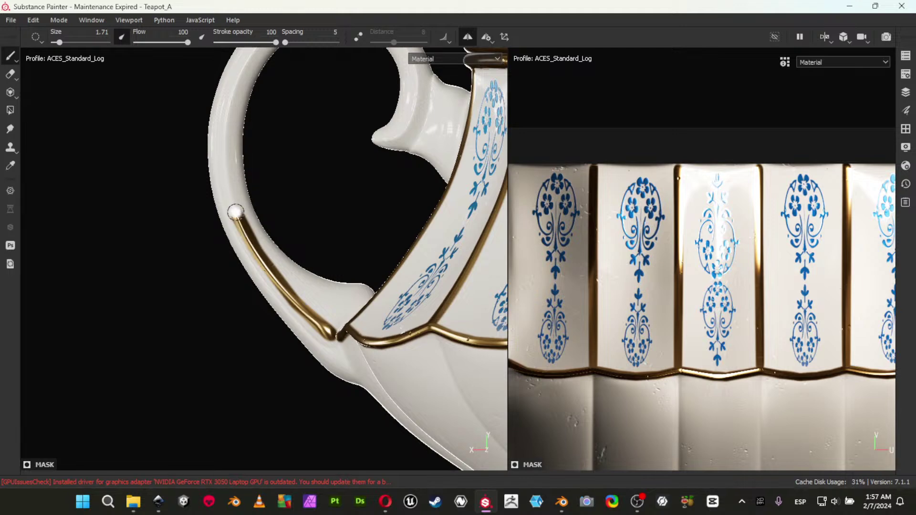
{"action": "left_click", "coordinate": [226, 154], "text": "shift"}
{"action": "left_click", "coordinate": [227, 126], "text": "shift"}
{"action": "left_click", "coordinate": [233, 89], "text": "shift"}
Continue the gold line over the handle's crown and down to the tip of its inner spur.
{"action": "middle_click_drag", "start_coordinate": [233, 89], "coordinate": [217, 241], "text": "alt"}
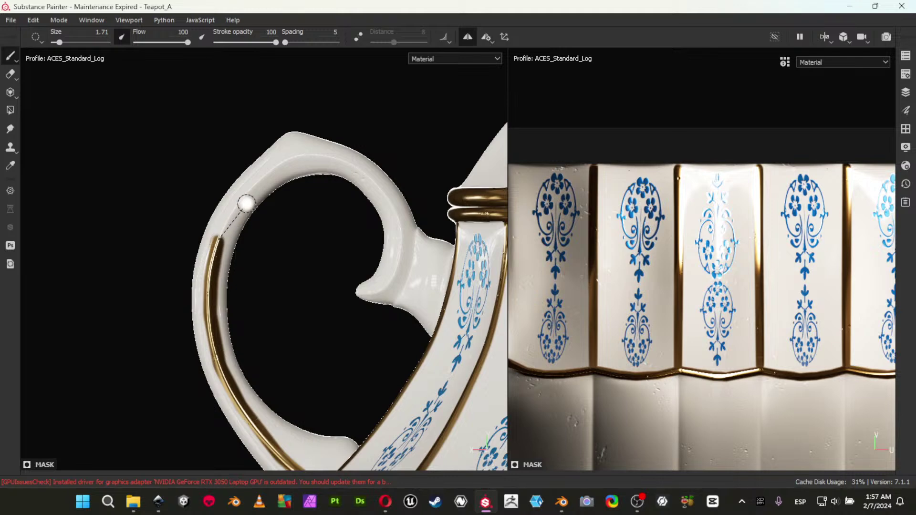
{"action": "key", "text": "shift"}
{"action": "left_click", "coordinate": [237, 207], "text": "shift"}
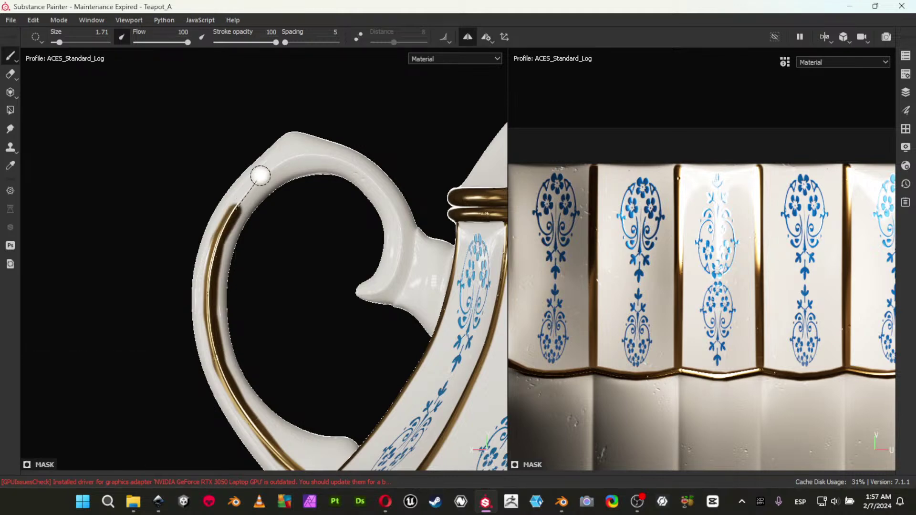
{"action": "left_click", "coordinate": [264, 176], "text": "shift"}
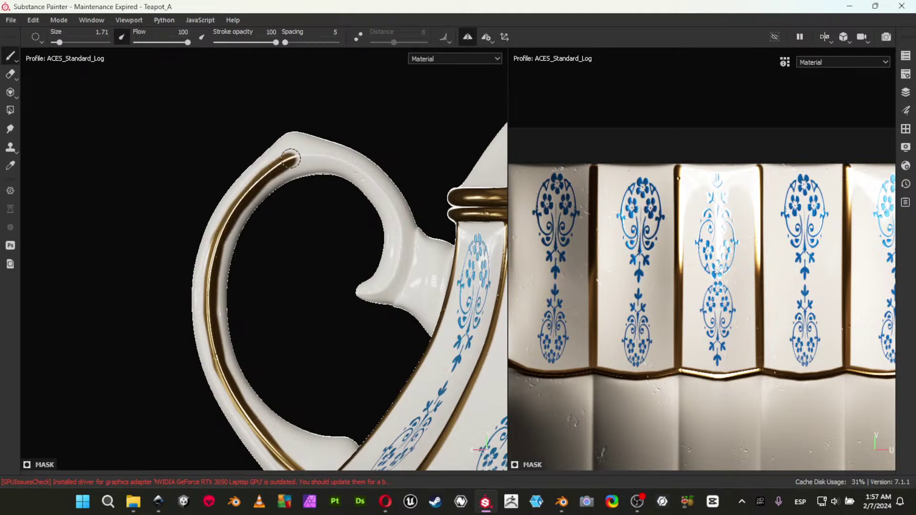
{"action": "left_click", "coordinate": [325, 155], "text": "shift"}
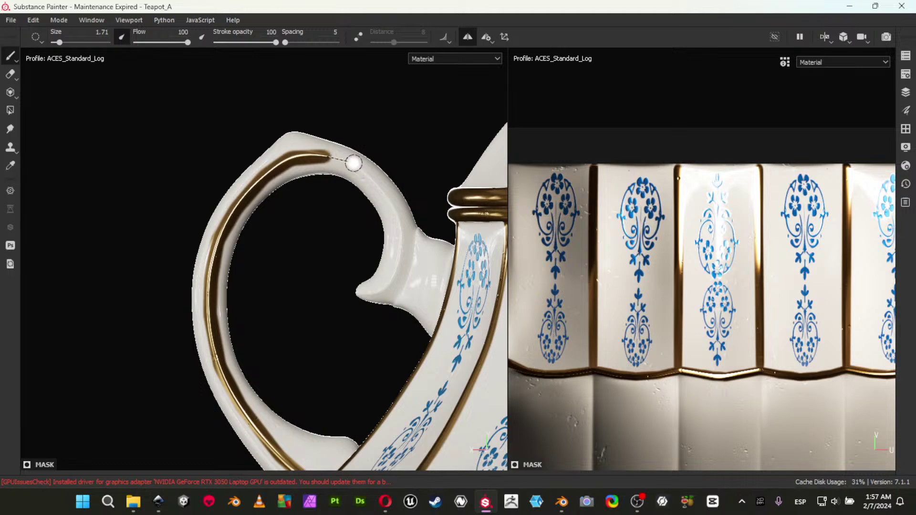
{"action": "key", "text": "ctrl+z"}
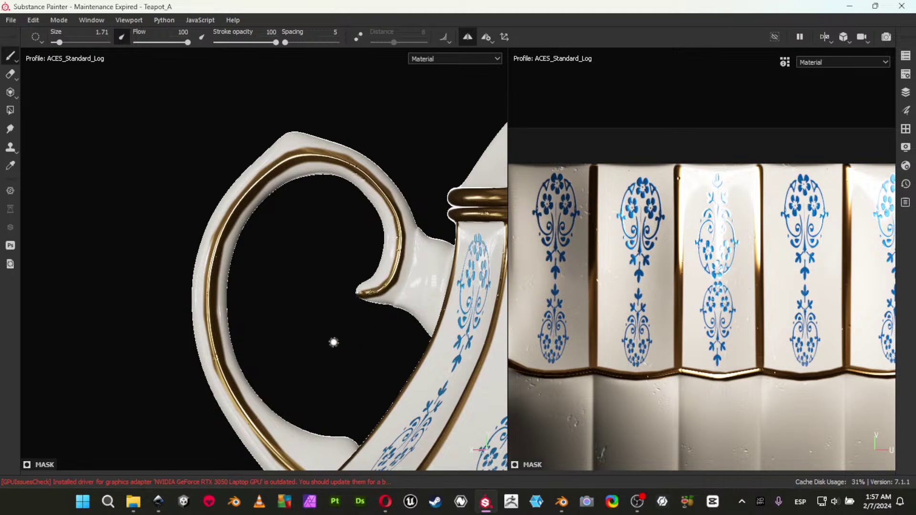
Fill the handle's upper joint with gold using Polygon Fill in UV chunk mode.
{"action": "left_click_drag", "start_coordinate": [334, 343], "coordinate": [445, 343], "text": "alt"}
{"action": "right_click_drag", "start_coordinate": [286, 337], "coordinate": [488, 410], "text": "alt"}
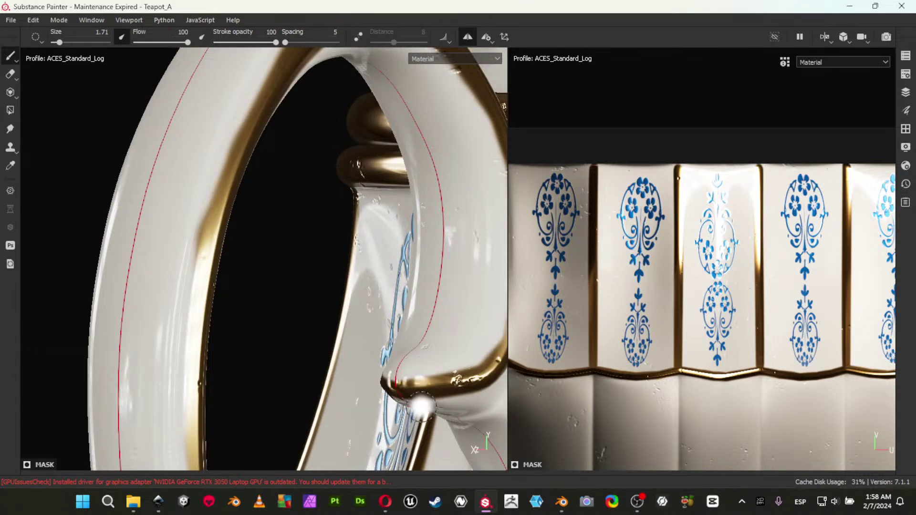
{"action": "right_click_drag", "start_coordinate": [421, 405], "coordinate": [207, 290], "text": "alt"}
{"action": "middle_click_drag", "start_coordinate": [391, 346], "coordinate": [301, 286], "text": "alt"}
{"action": "left_click_drag", "start_coordinate": [301, 287], "coordinate": [282, 267], "text": "alt+shift"}
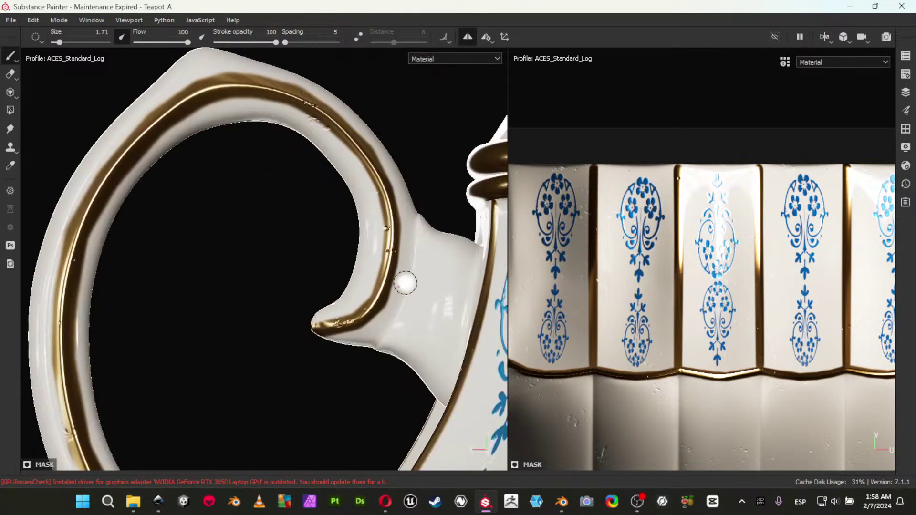
{"action": "middle_click_drag", "start_coordinate": [360, 309], "coordinate": [214, 258], "text": "alt"}
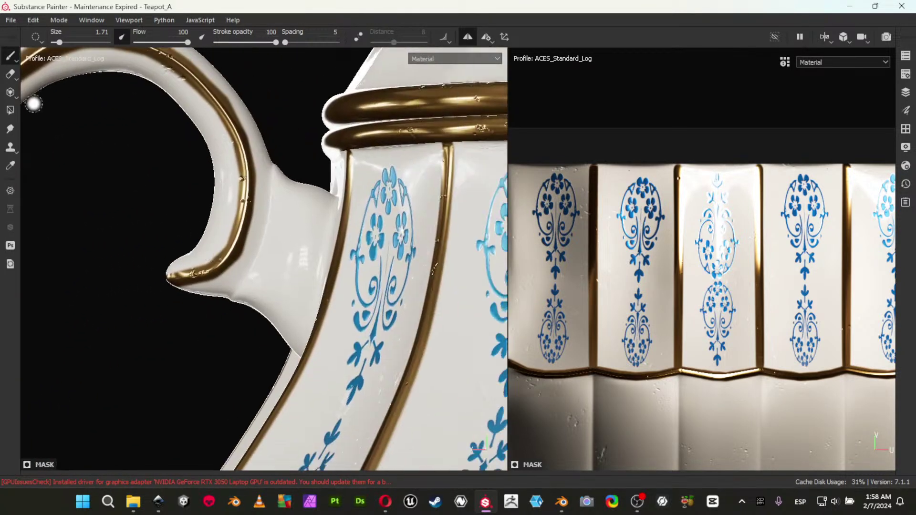
{"action": "left_click", "coordinate": [11, 110]}
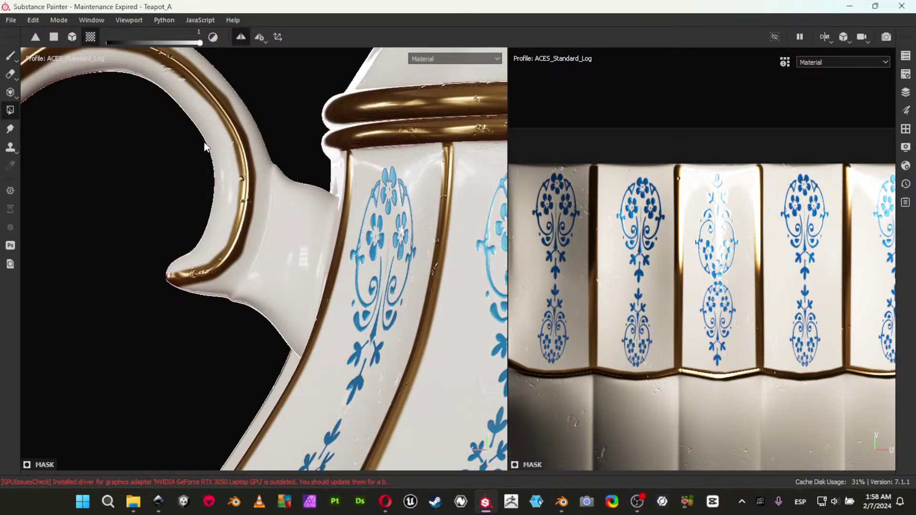
{"action": "left_click", "coordinate": [308, 234]}
{"action": "left_click_drag", "start_coordinate": [308, 233], "coordinate": [285, 184], "text": "alt"}
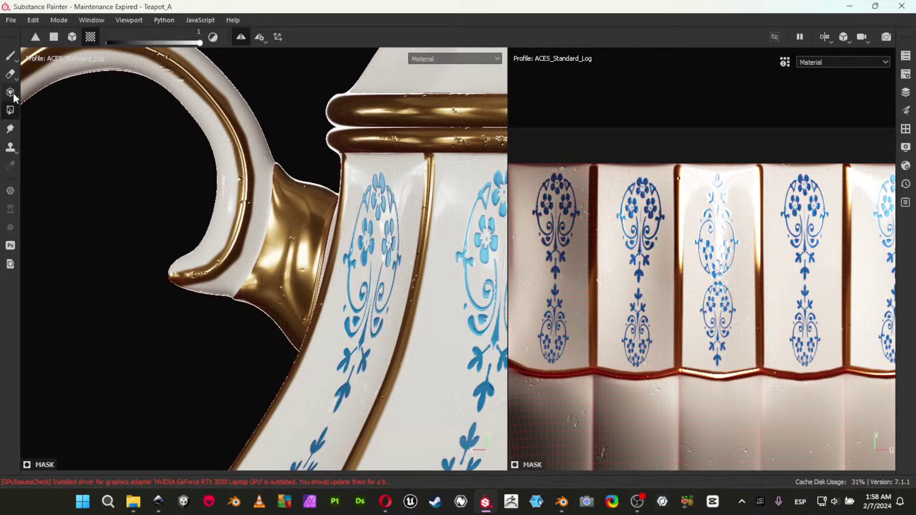
Switch back to the Paint brush and cover the handle's inner spur with gold up to the filled joint.
{"action": "left_click", "coordinate": [11, 57]}
{"action": "mouse_move", "coordinate": [210, 293]}
{"action": "left_mouse_down", "text": "alt"}
{"action": "mouse_move", "coordinate": [254, 241]}
{"action": "mouse_move", "coordinate": [243, 235]}
{"action": "mouse_move", "coordinate": [265, 198]}
{"action": "mouse_move", "coordinate": [256, 216]}
{"action": "left_mouse_up", "text": "alt"}
{"action": "left_click", "coordinate": [178, 260]}
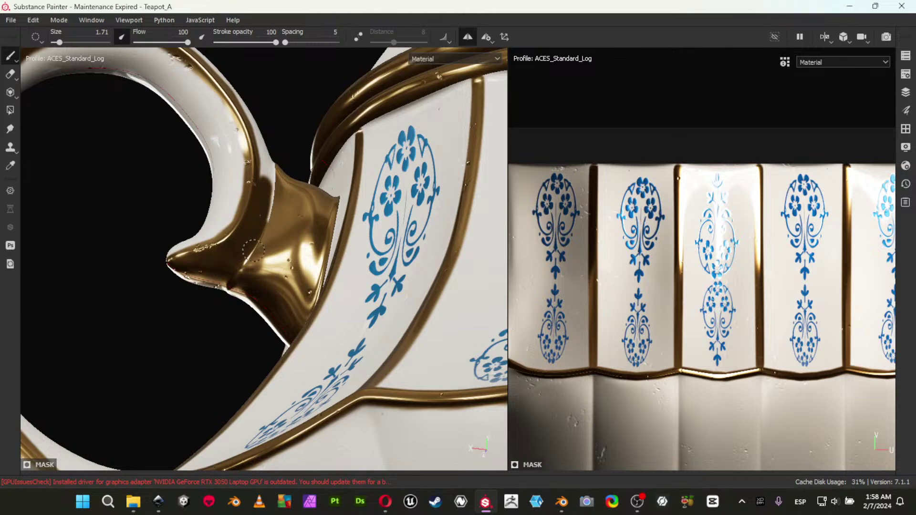
Paint the top of the handle's upper arch gold, from the filled joint to near its crown.
{"action": "left_click_drag", "start_coordinate": [273, 160], "coordinate": [264, 180], "text": "alt"}
{"action": "middle_click_drag", "start_coordinate": [265, 177], "coordinate": [292, 285], "text": "alt"}
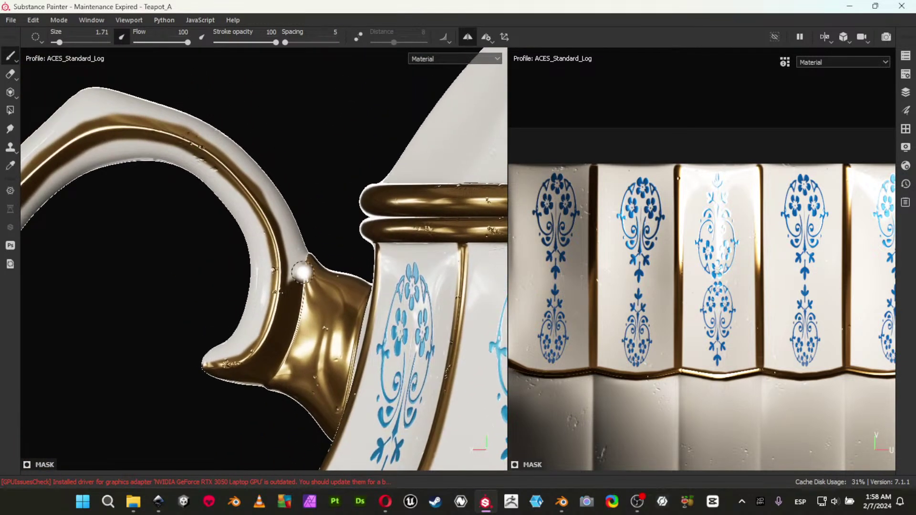
{"action": "mouse_move", "coordinate": [295, 265]}
{"action": "left_mouse_down"}
{"action": "mouse_move", "coordinate": [246, 165]}
{"action": "mouse_move", "coordinate": [191, 128]}
{"action": "mouse_move", "coordinate": [89, 113]}
{"action": "left_mouse_up"}
{"action": "left_click", "coordinate": [51, 136], "text": "shift"}
{"action": "left_click_drag", "start_coordinate": [317, 221], "coordinate": [304, 265], "text": "alt"}
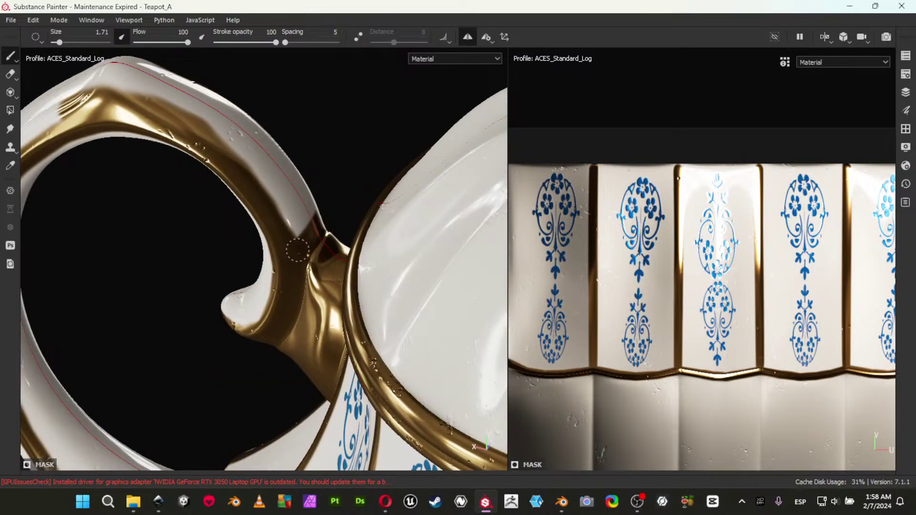
{"action": "left_click_drag", "start_coordinate": [320, 162], "coordinate": [266, 205], "text": "alt"}
{"action": "mouse_move", "coordinate": [196, 173]}
{"action": "left_mouse_down"}
{"action": "mouse_move", "coordinate": [202, 141]}
{"action": "mouse_move", "coordinate": [210, 157]}
{"action": "mouse_move", "coordinate": [235, 152]}
{"action": "mouse_move", "coordinate": [291, 167]}
{"action": "mouse_move", "coordinate": [352, 215]}
{"action": "mouse_move", "coordinate": [343, 236]}
{"action": "mouse_move", "coordinate": [337, 196]}
{"action": "left_mouse_up"}
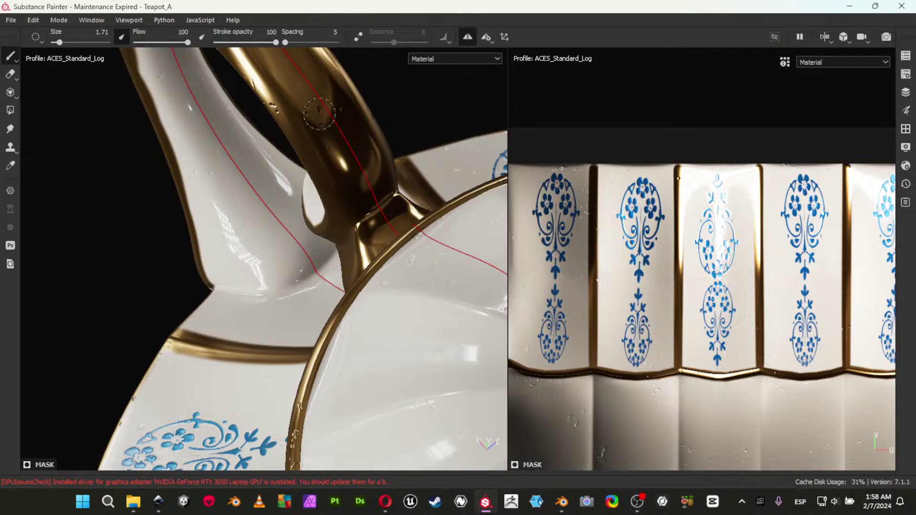
Paint gold across the upper end of the handle's outer face, leaving a white band below the crown.
{"action": "mouse_move", "coordinate": [318, 165]}
{"action": "left_mouse_down", "text": "alt"}
{"action": "mouse_move", "coordinate": [296, 184]}
{"action": "mouse_move", "coordinate": [420, 248]}
{"action": "mouse_move", "coordinate": [362, 219]}
{"action": "mouse_move", "coordinate": [419, 221]}
{"action": "mouse_move", "coordinate": [449, 246]}
{"action": "mouse_move", "coordinate": [354, 250]}
{"action": "left_mouse_up", "text": "alt"}
{"action": "mouse_move", "coordinate": [315, 224]}
{"action": "right_mouse_down", "text": "alt"}
{"action": "mouse_move", "coordinate": [372, 270]}
{"action": "mouse_move", "coordinate": [327, 225]}
{"action": "right_mouse_up", "text": "alt"}
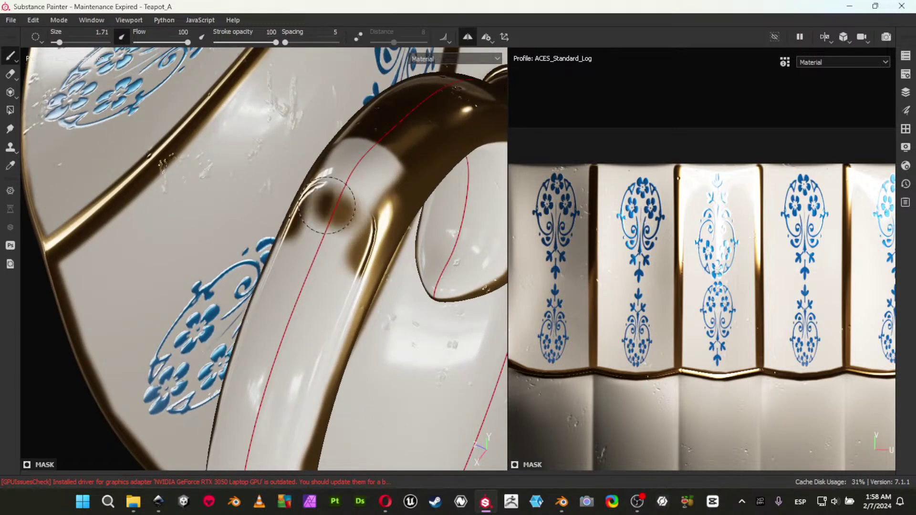
{"action": "left_click_drag", "start_coordinate": [344, 214], "coordinate": [348, 246]}
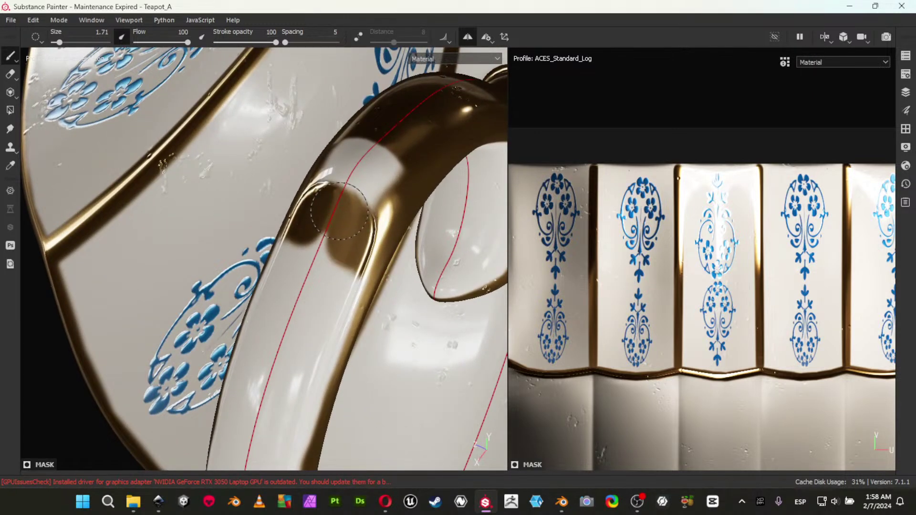
Extend the gold down the upper half of the handle's outer face, covering its edges and the middle between them.
{"action": "left_click_drag", "start_coordinate": [330, 239], "coordinate": [242, 235], "text": "alt"}
{"action": "middle_click_drag", "start_coordinate": [351, 281], "coordinate": [384, 230], "text": "alt"}
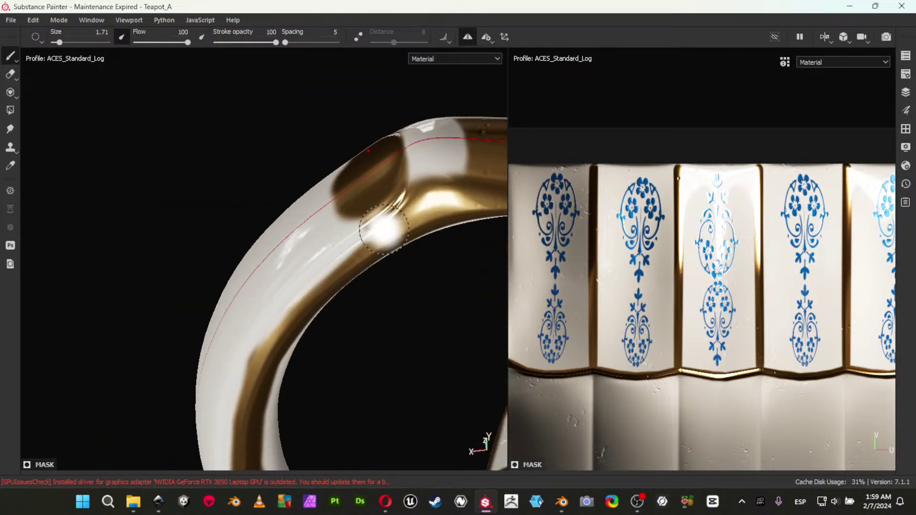
{"action": "mouse_move", "coordinate": [272, 235]}
{"action": "left_mouse_down", "text": "alt"}
{"action": "mouse_move", "coordinate": [272, 159]}
{"action": "mouse_move", "coordinate": [267, 200]}
{"action": "left_mouse_up", "text": "alt"}
{"action": "mouse_move", "coordinate": [325, 128]}
{"action": "left_mouse_down"}
{"action": "mouse_move", "coordinate": [266, 144]}
{"action": "mouse_move", "coordinate": [220, 315]}
{"action": "left_mouse_up"}
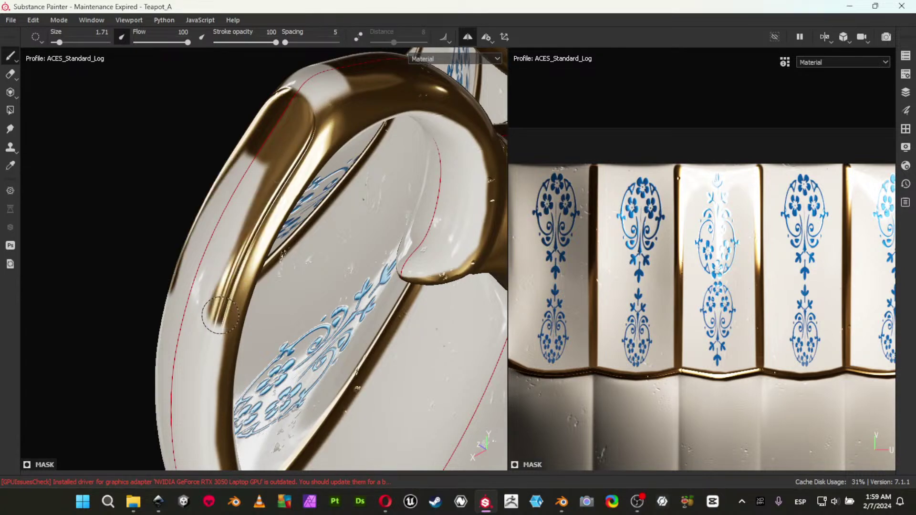
{"action": "left_click_drag", "start_coordinate": [310, 141], "coordinate": [280, 199], "text": "alt"}
{"action": "left_click_drag", "start_coordinate": [249, 166], "coordinate": [239, 272]}
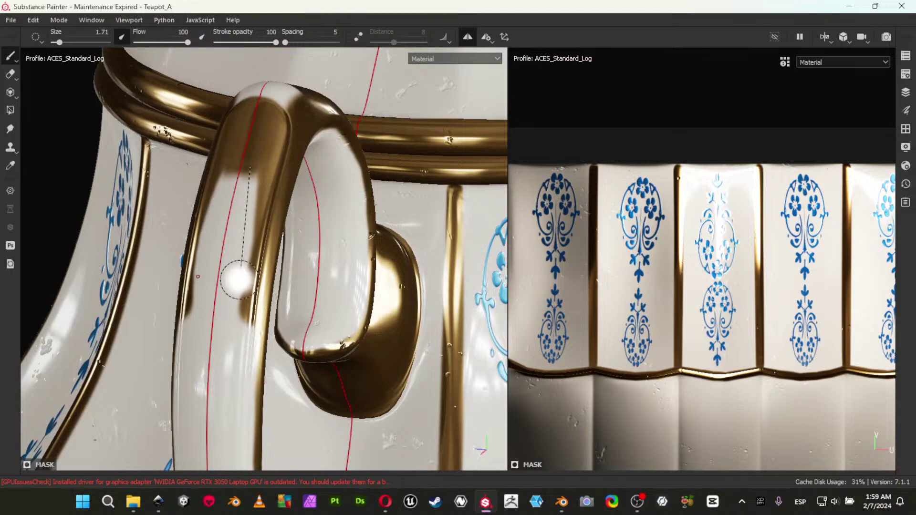
{"action": "left_click_drag", "start_coordinate": [220, 184], "coordinate": [220, 310]}
Continue the gold coverage down the handle's outer face toward its lower joint.
{"action": "mouse_move", "coordinate": [221, 385]}
{"action": "left_mouse_down", "text": "alt"}
{"action": "mouse_move", "coordinate": [215, 219]}
{"action": "mouse_move", "coordinate": [192, 269]}
{"action": "mouse_move", "coordinate": [180, 231]}
{"action": "mouse_move", "coordinate": [306, 211]}
{"action": "mouse_move", "coordinate": [297, 267]}
{"action": "left_mouse_up", "text": "alt"}
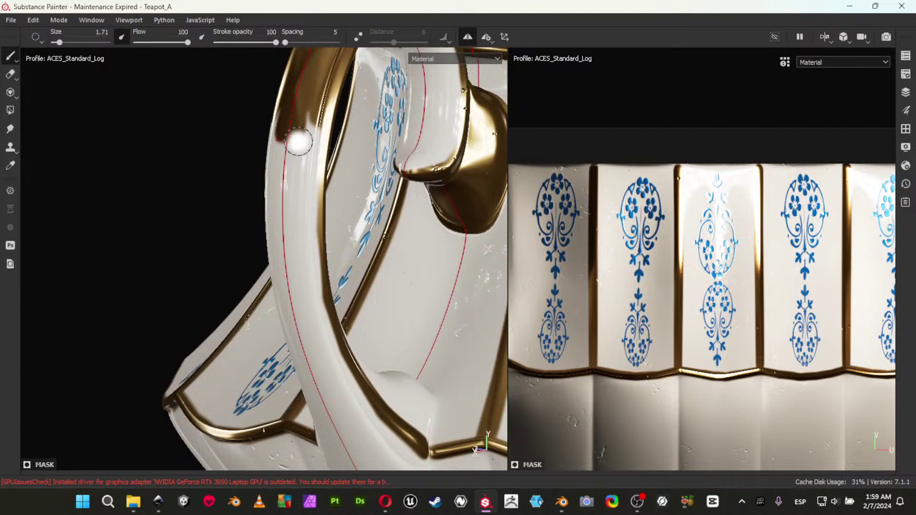
{"action": "mouse_move", "coordinate": [299, 144]}
{"action": "left_mouse_down"}
{"action": "mouse_move", "coordinate": [288, 180]}
{"action": "mouse_move", "coordinate": [293, 284]}
{"action": "mouse_move", "coordinate": [340, 420]}
{"action": "mouse_move", "coordinate": [281, 284]}
{"action": "mouse_move", "coordinate": [276, 225]}
{"action": "mouse_move", "coordinate": [286, 184]}
{"action": "mouse_move", "coordinate": [231, 178]}
{"action": "mouse_move", "coordinate": [316, 127]}
{"action": "mouse_move", "coordinate": [292, 191]}
{"action": "mouse_move", "coordinate": [307, 292]}
{"action": "mouse_move", "coordinate": [342, 369]}
{"action": "left_mouse_up"}
{"action": "left_click", "coordinate": [376, 423], "text": "shift"}
{"action": "left_click", "coordinate": [381, 409], "text": "shift"}
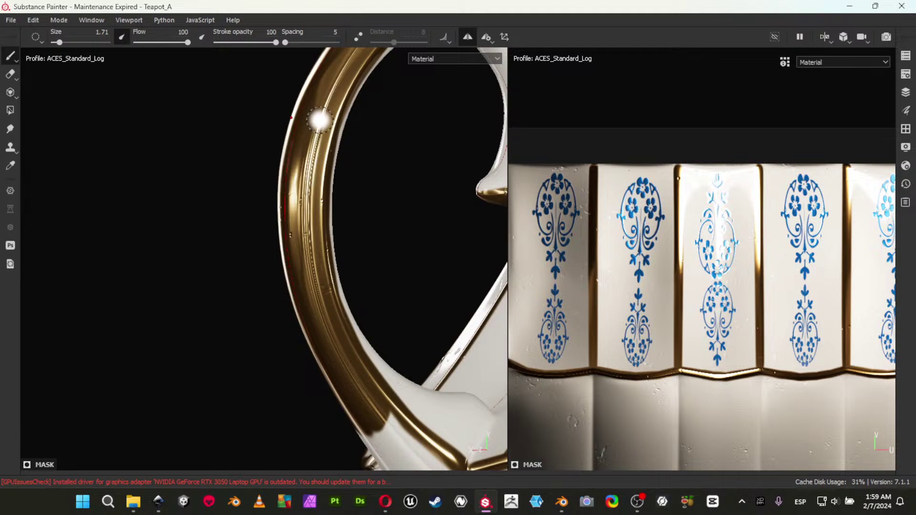
Thicken the gold edge at the handle's lower end with straight strokes from its tip up to the painted outer face.
{"action": "middle_click_drag", "start_coordinate": [333, 330], "coordinate": [314, 123], "text": "alt"}
{"action": "mouse_move", "coordinate": [314, 122]}
{"action": "left_mouse_down", "text": "alt"}
{"action": "mouse_move", "coordinate": [352, 184]}
{"action": "mouse_move", "coordinate": [361, 177]}
{"action": "left_mouse_up", "text": "alt"}
{"action": "middle_click_drag", "start_coordinate": [369, 271], "coordinate": [326, 233], "text": "alt"}
{"action": "left_click_drag", "start_coordinate": [326, 233], "coordinate": [352, 213], "text": "alt"}
{"action": "left_click_drag", "start_coordinate": [383, 262], "coordinate": [354, 262], "text": "alt"}
{"action": "left_click", "coordinate": [402, 248]}
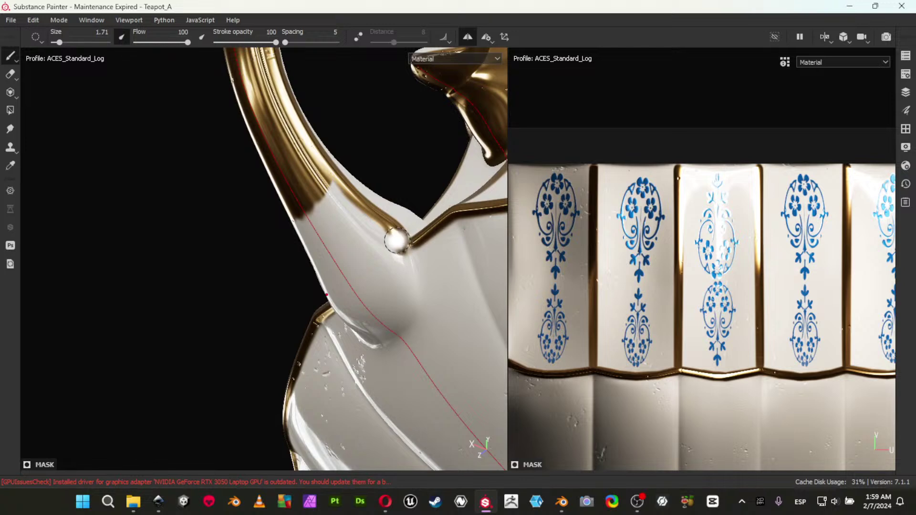
{"action": "left_click", "coordinate": [381, 231], "text": "shift"}
{"action": "left_click", "coordinate": [350, 204], "text": "shift"}
{"action": "left_click", "coordinate": [327, 181], "text": "shift"}
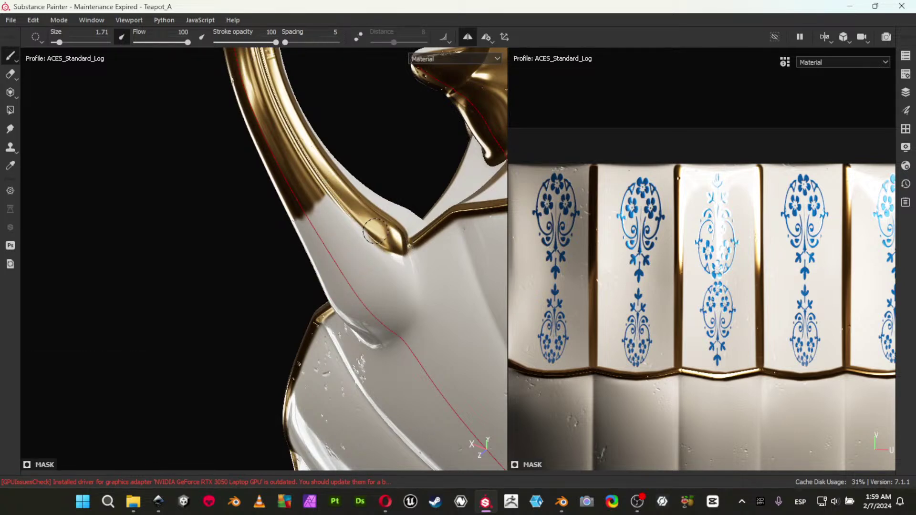
Finish the gold with a curved end above the handle's lower joint and touch up the tip where it meets the body's trim.
{"action": "left_click_drag", "start_coordinate": [272, 212], "coordinate": [432, 199], "text": "alt"}
{"action": "right_click_drag", "start_coordinate": [296, 218], "coordinate": [364, 235], "text": "alt"}
{"action": "mouse_move", "coordinate": [364, 235]}
{"action": "left_mouse_down", "text": "alt"}
{"action": "mouse_move", "coordinate": [303, 240]}
{"action": "mouse_move", "coordinate": [317, 254]}
{"action": "mouse_move", "coordinate": [291, 305]}
{"action": "mouse_move", "coordinate": [268, 264]}
{"action": "left_mouse_up", "text": "alt"}
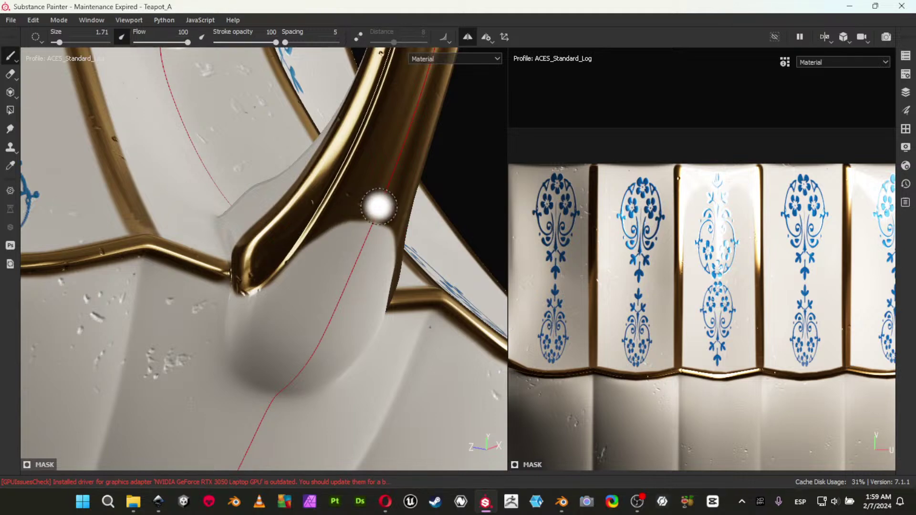
{"action": "left_click_drag", "start_coordinate": [262, 233], "coordinate": [278, 288], "text": "alt"}
{"action": "right_click_drag", "start_coordinate": [278, 288], "coordinate": [384, 304], "text": "alt"}
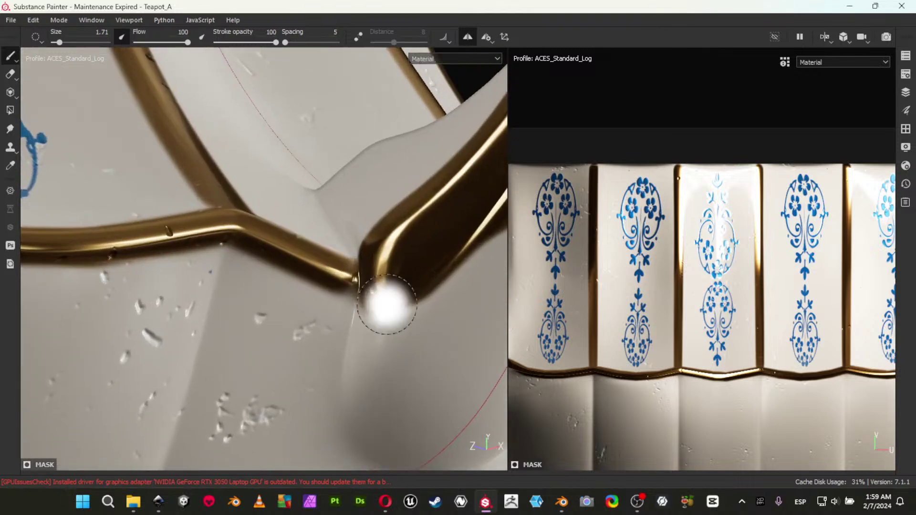
{"action": "mouse_move", "coordinate": [347, 279]}
{"action": "left_mouse_down"}
{"action": "mouse_move", "coordinate": [338, 275]}
{"action": "mouse_move", "coordinate": [394, 329]}
{"action": "mouse_move", "coordinate": [364, 296]}
{"action": "mouse_move", "coordinate": [372, 308]}
{"action": "mouse_move", "coordinate": [413, 267]}
{"action": "left_mouse_up"}
Switch to Blender and examine the gold decoration of the lid and handle on the reference photo.
{"action": "mouse_move", "coordinate": [382, 268]}
{"action": "right_mouse_down", "text": "alt"}
{"action": "mouse_move", "coordinate": [291, 260]}
{"action": "mouse_move", "coordinate": [134, 210]}
{"action": "right_mouse_up", "text": "alt"}
{"action": "left_click_drag", "start_coordinate": [180, 190], "coordinate": [292, 233], "text": "alt"}
{"action": "middle_click_drag", "start_coordinate": [271, 172], "coordinate": [353, 289], "text": "alt"}
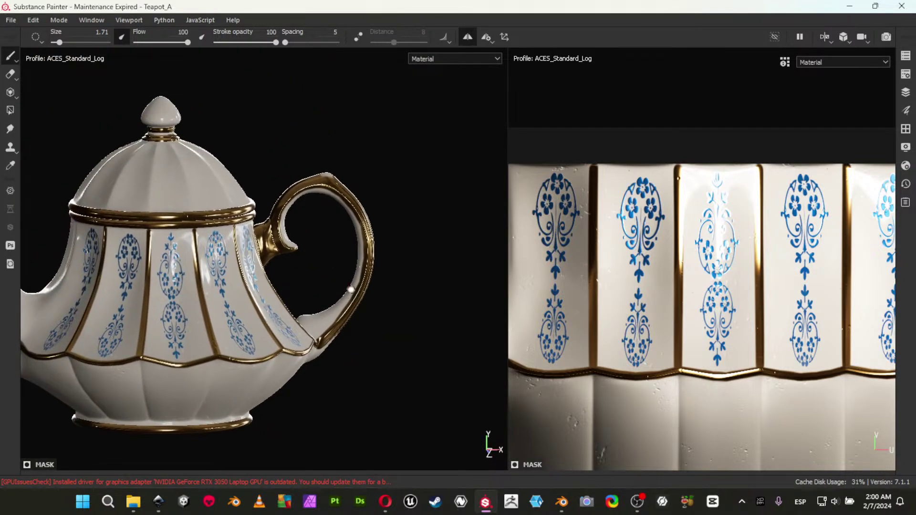
{"action": "key", "text": "super+Tab"}
{"action": "left_click", "coordinate": [538, 116]}
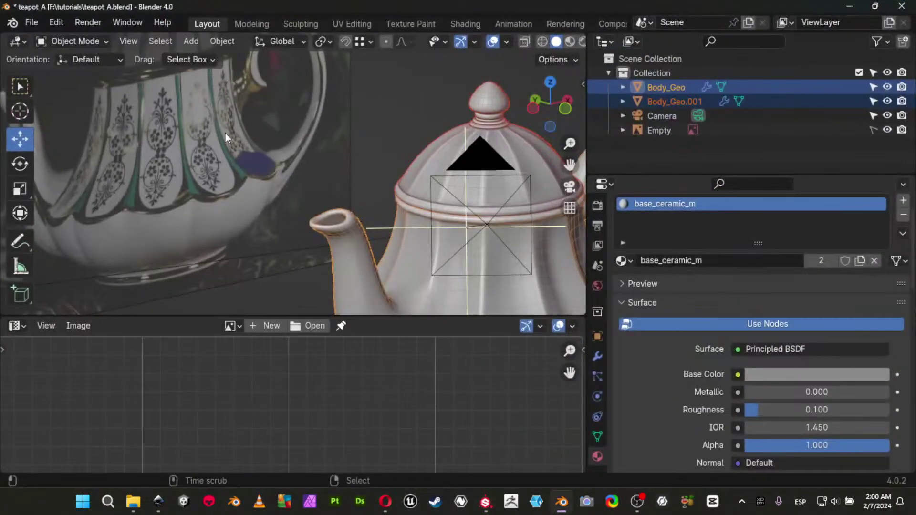
{"action": "middle_click_drag", "start_coordinate": [286, 165], "coordinate": [350, 266], "text": "shift"}
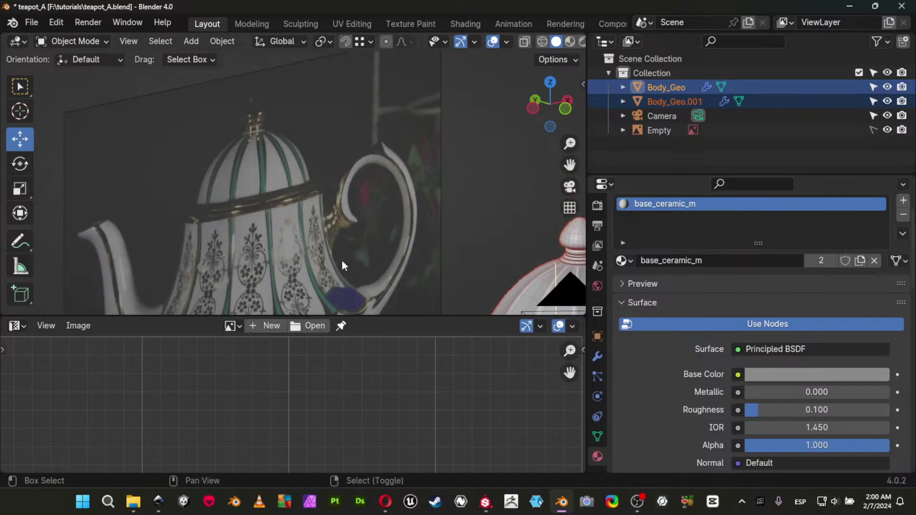
Return to Substance Painter and frame the teapot's lid up close.
{"action": "key", "text": "alt+Tab"}
{"action": "middle_click_drag", "start_coordinate": [183, 191], "coordinate": [235, 254], "text": "alt"}
{"action": "left_click_drag", "start_coordinate": [236, 253], "coordinate": [272, 310], "text": "alt"}
{"action": "right_click_drag", "start_coordinate": [272, 310], "coordinate": [448, 395], "text": "alt"}
{"action": "left_click_drag", "start_coordinate": [348, 229], "coordinate": [323, 216], "text": "alt"}
{"action": "middle_click_drag", "start_coordinate": [324, 215], "coordinate": [305, 279], "text": "alt"}
{"action": "left_click_drag", "start_coordinate": [262, 257], "coordinate": [282, 263], "text": "alt"}
{"action": "left_click", "coordinate": [88, 26]}
{"action": "mouse_move", "coordinate": [233, 19]}
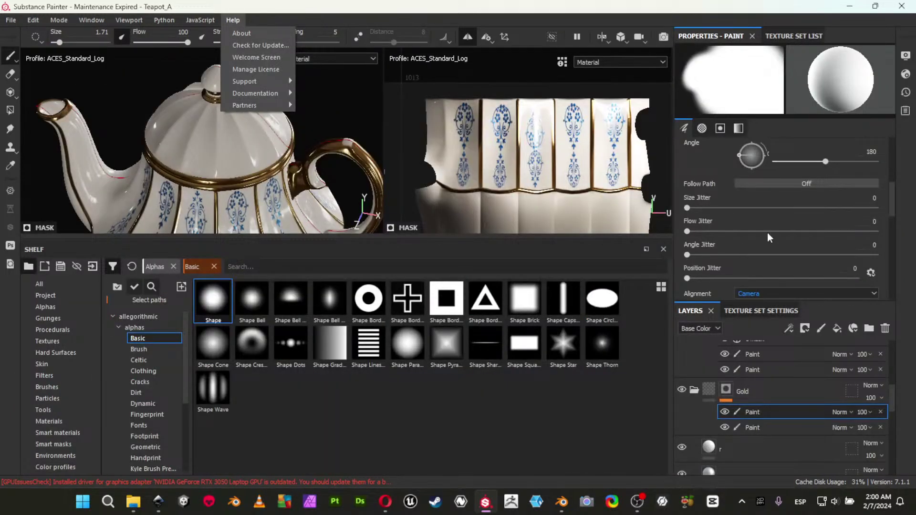
{"action": "left_click", "coordinate": [830, 282]}
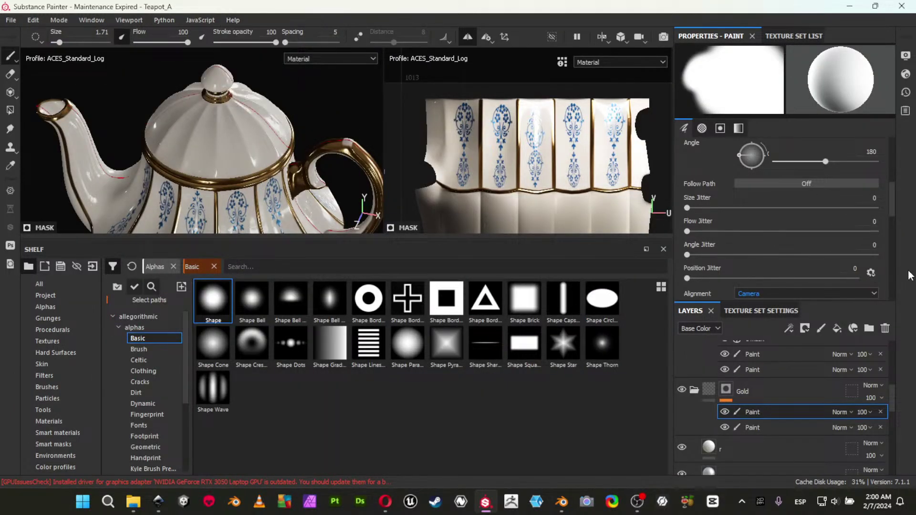
{"action": "scroll", "coordinate": [806, 257], "scroll_direction": "down", "scroll_amount": 3}
{"action": "left_click", "coordinate": [780, 264]}
{"action": "left_click", "coordinate": [768, 275]}
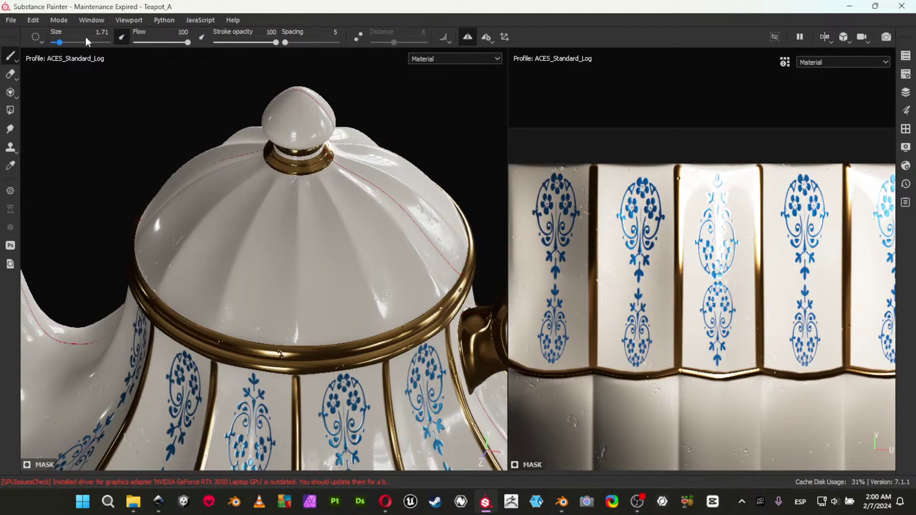
Paint two straight gold lines along the lid's front rib, between the lower rim and the knob's collar.
{"action": "right_click_drag", "start_coordinate": [257, 276], "coordinate": [302, 274], "text": "alt"}
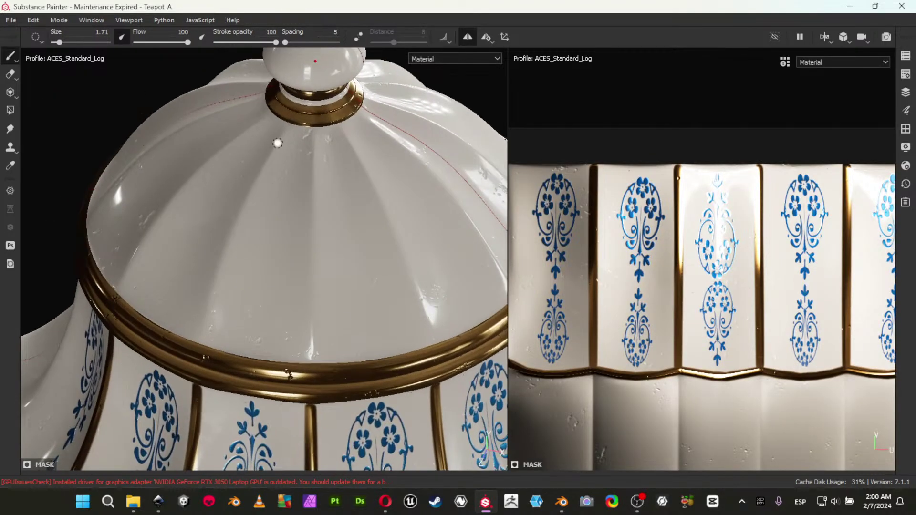
{"action": "left_click_drag", "start_coordinate": [318, 255], "coordinate": [314, 351], "text": "alt"}
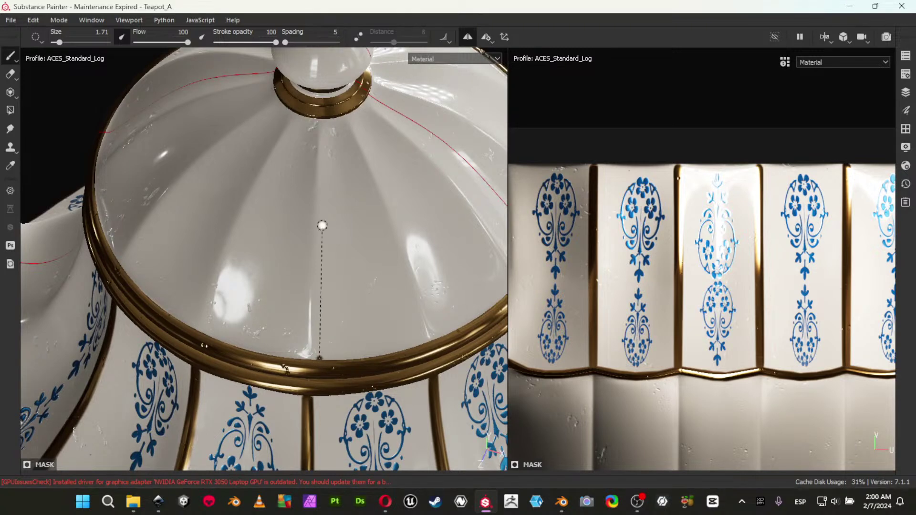
{"action": "left_click", "coordinate": [323, 119], "text": "shift"}
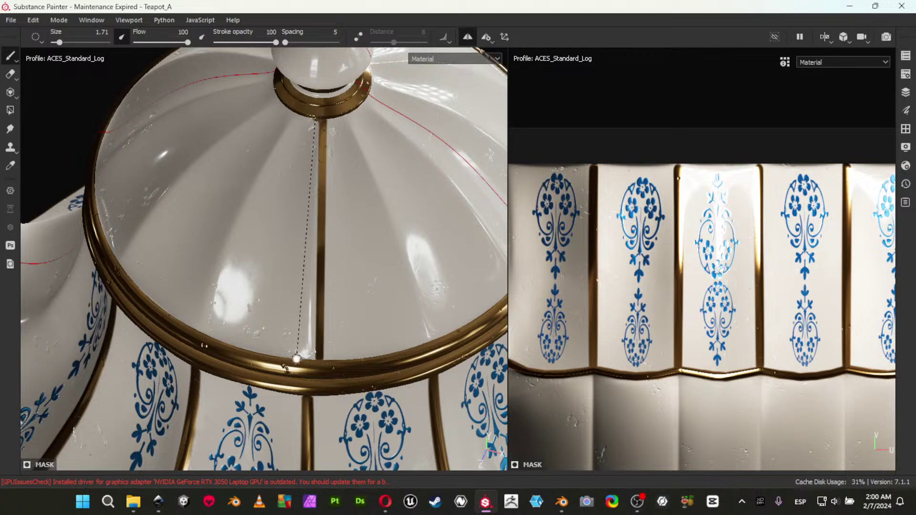
{"action": "left_click", "coordinate": [303, 361], "text": "shift"}
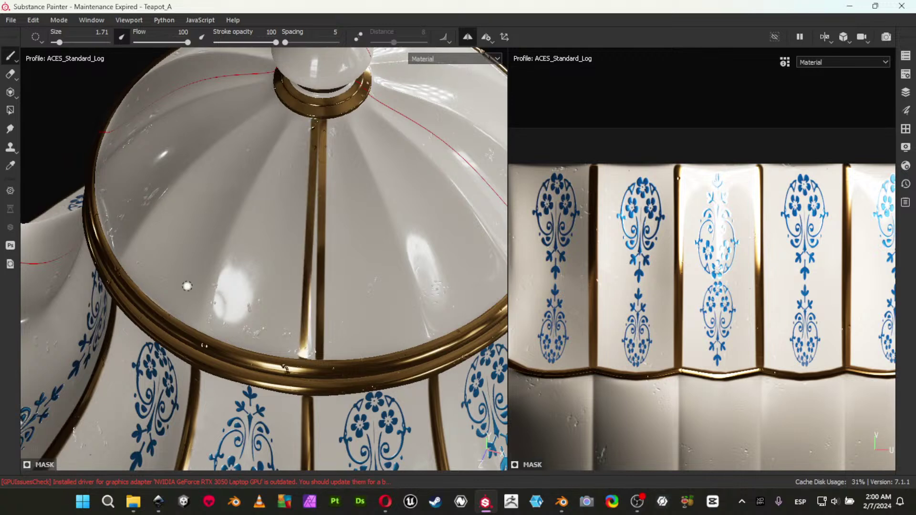
Paint a matching pair of straight gold lines on the next lid rib toward the spout.
{"action": "left_click_drag", "start_coordinate": [189, 287], "coordinate": [236, 283], "text": "alt"}
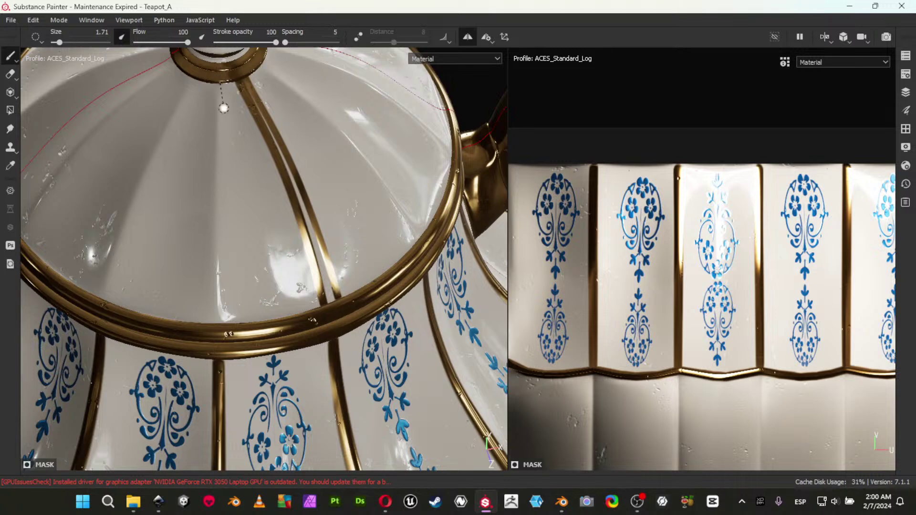
{"action": "left_click", "coordinate": [227, 326], "text": "shift"}
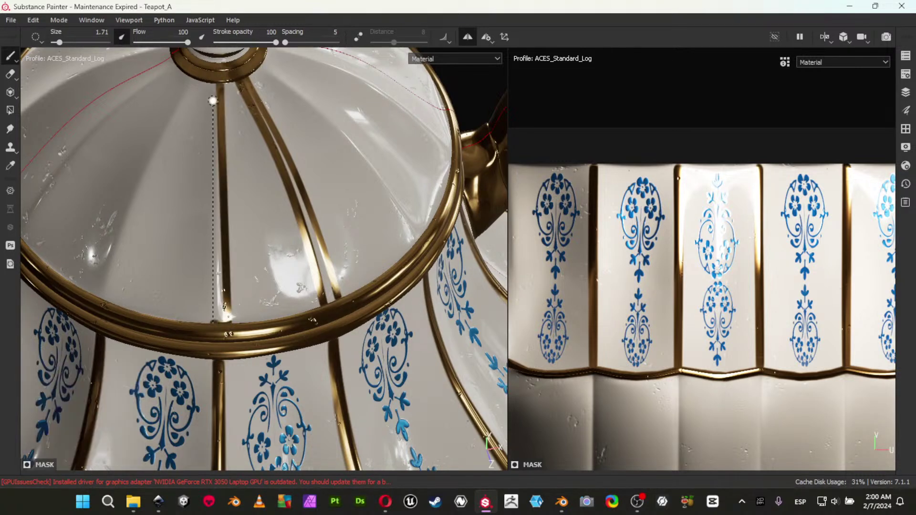
{"action": "left_click", "coordinate": [213, 323], "text": "shift"}
Paint a pair of gold lines on the following lid rib toward the spout, slightly spread at the rim.
{"action": "left_click_drag", "start_coordinate": [222, 268], "coordinate": [360, 272], "text": "alt"}
{"action": "left_click_drag", "start_coordinate": [258, 260], "coordinate": [273, 151], "text": "alt"}
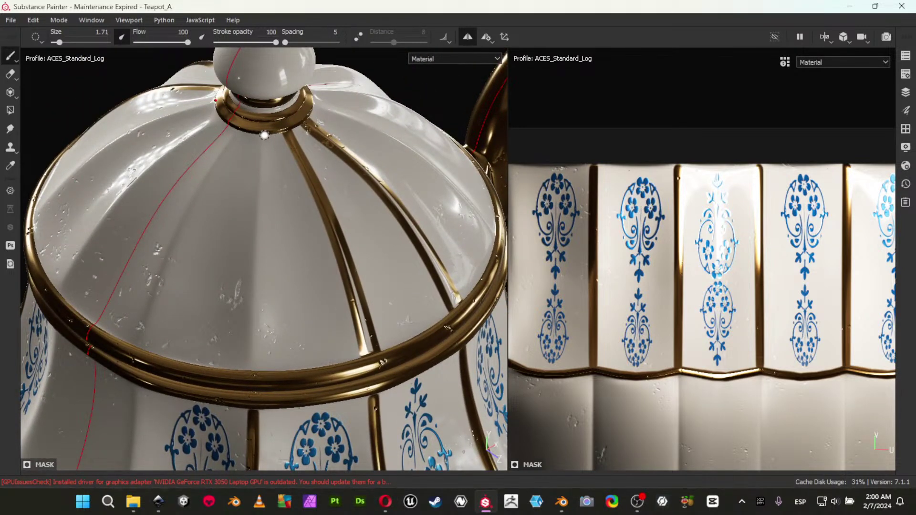
{"action": "left_click", "coordinate": [259, 375], "text": "shift"}
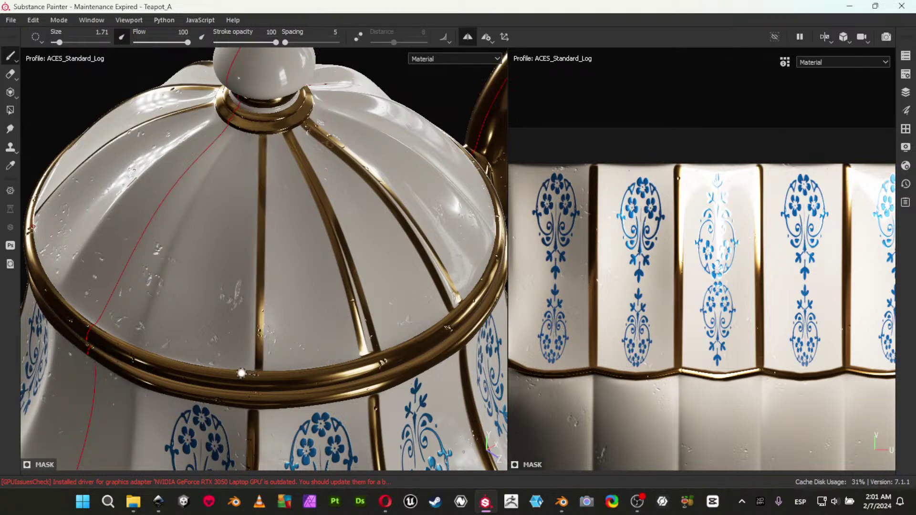
{"action": "left_click", "coordinate": [260, 135], "text": "shift"}
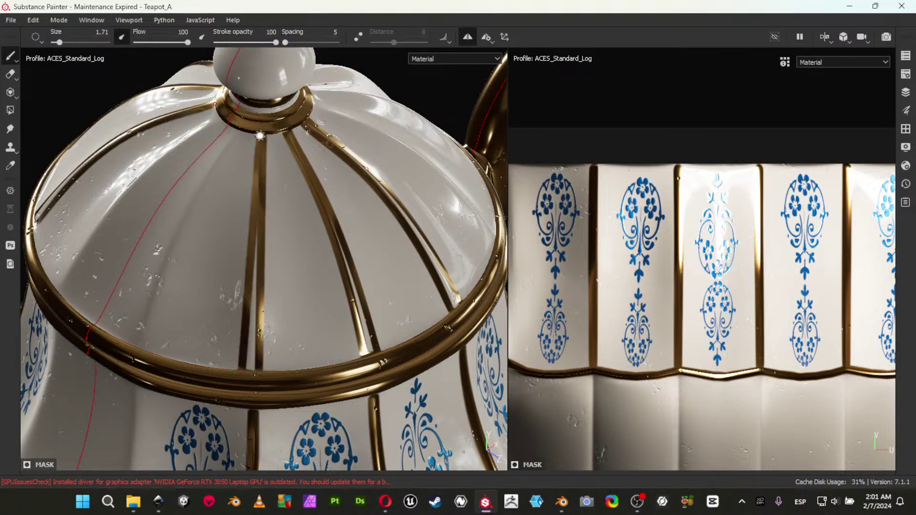
Paint a pair of gold lines on the lid rib beside the symmetry line above the spout, redoing the second line.
{"action": "left_click_drag", "start_coordinate": [193, 259], "coordinate": [261, 256], "text": "alt"}
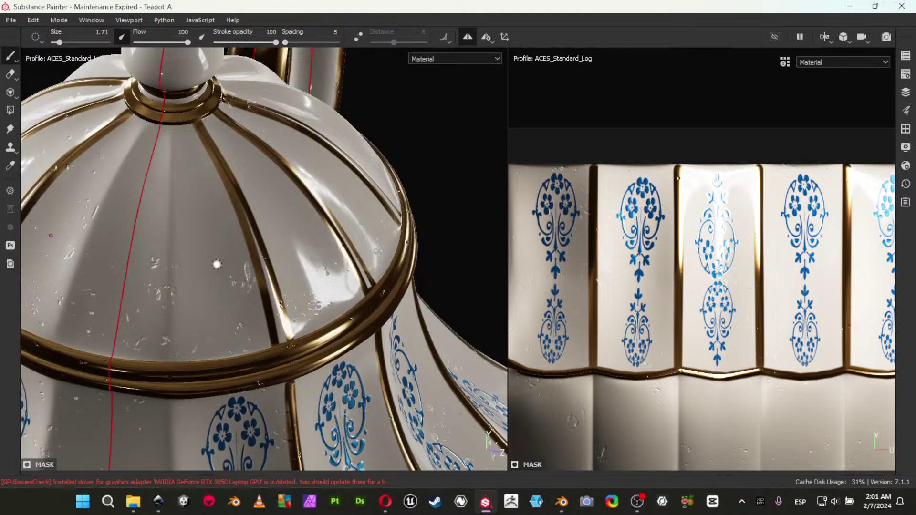
{"action": "left_click_drag", "start_coordinate": [166, 136], "coordinate": [170, 130], "text": "alt"}
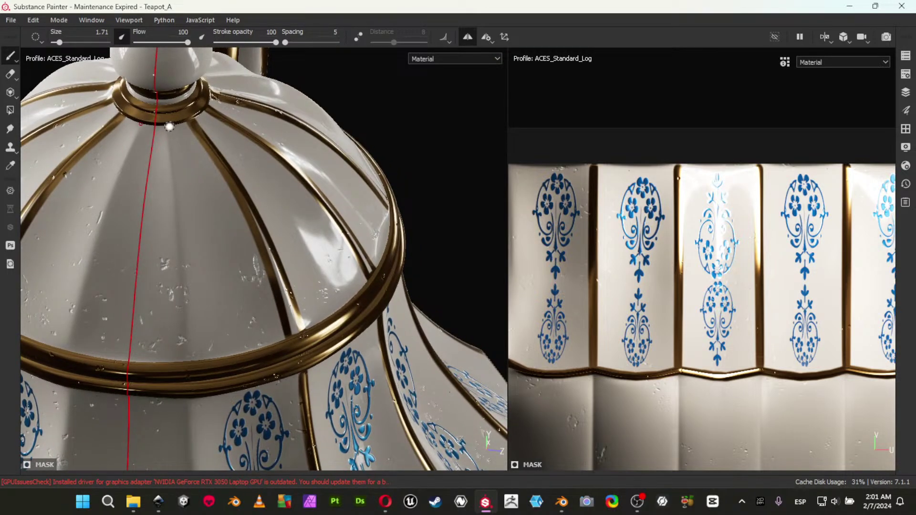
{"action": "left_click_drag", "start_coordinate": [198, 360], "coordinate": [182, 347], "text": "alt"}
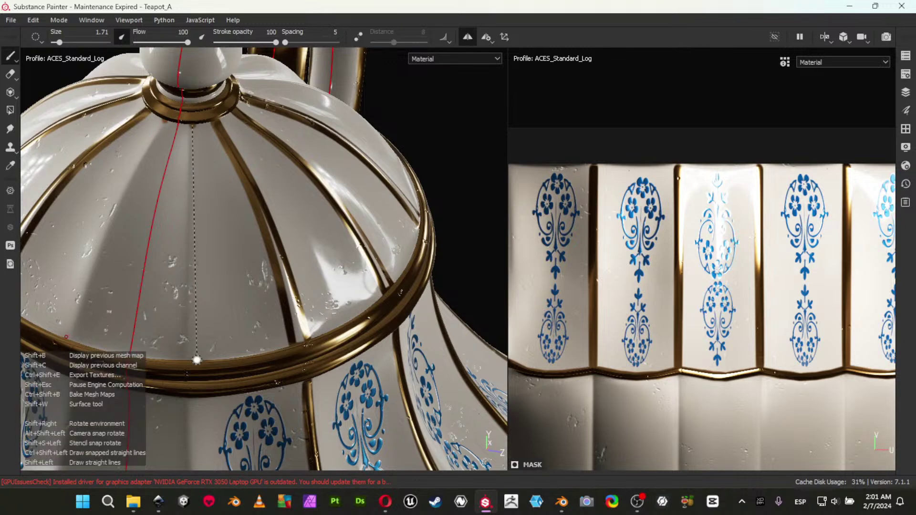
{"action": "left_click", "coordinate": [196, 361], "text": "shift"}
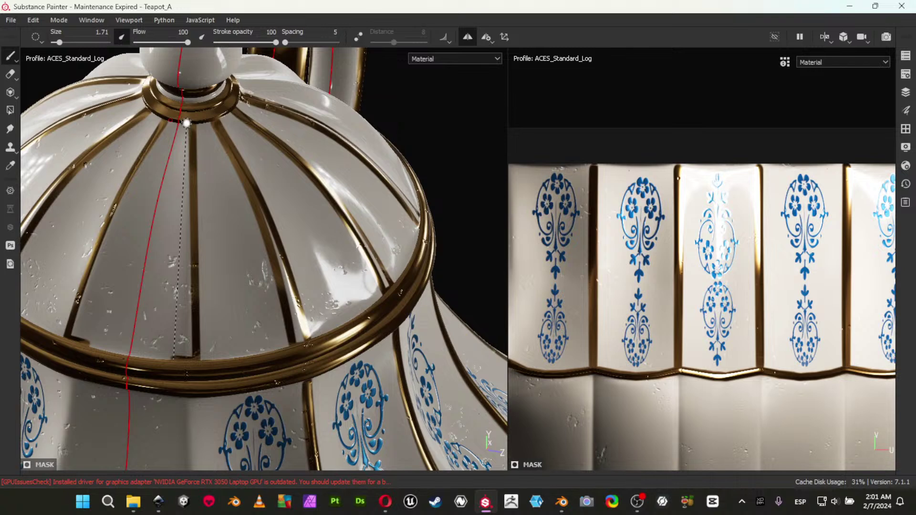
{"action": "left_click", "coordinate": [186, 124], "text": "shift"}
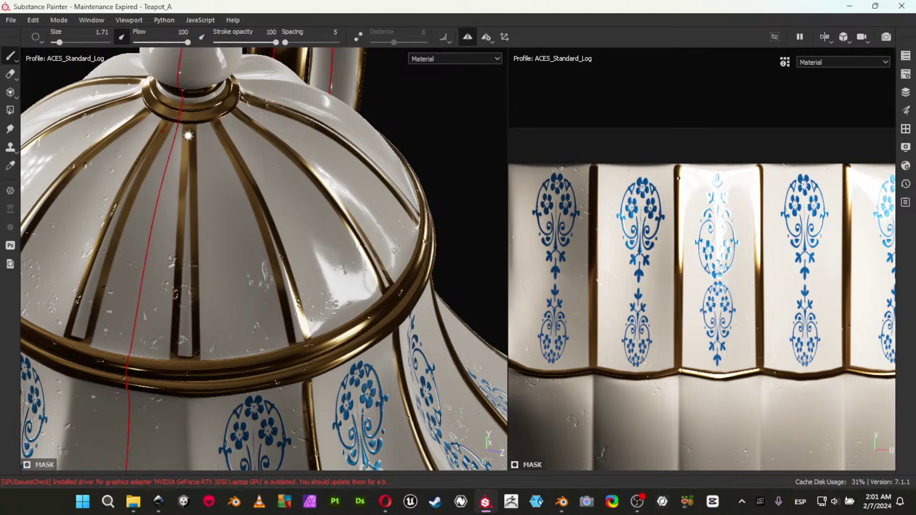
{"action": "key", "text": "ctrl+z"}
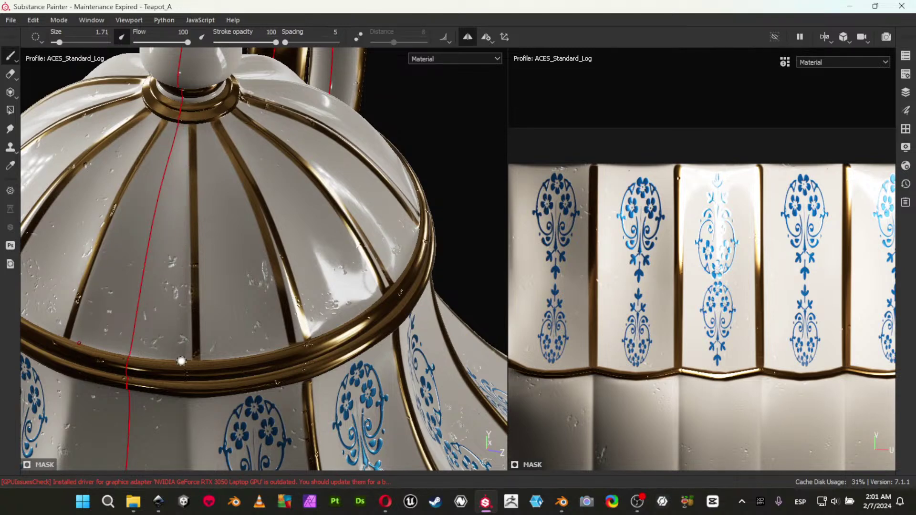
{"action": "left_click", "coordinate": [180, 151], "text": "shift"}
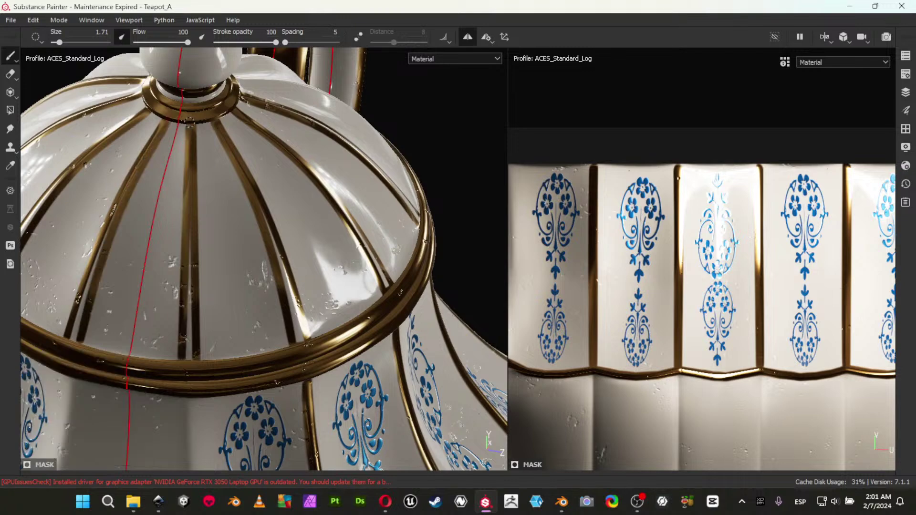
Paint a pair of gold lines on the lid rib next to the front one on the handle's side.
{"action": "mouse_move", "coordinate": [184, 250]}
{"action": "left_mouse_down", "text": "alt"}
{"action": "mouse_move", "coordinate": [153, 236]}
{"action": "mouse_move", "coordinate": [199, 222]}
{"action": "mouse_move", "coordinate": [182, 234]}
{"action": "left_mouse_up", "text": "alt"}
{"action": "right_click_drag", "start_coordinate": [182, 233], "coordinate": [85, 210], "text": "alt"}
{"action": "left_click_drag", "start_coordinate": [220, 286], "coordinate": [61, 330], "text": "alt"}
{"action": "middle_click_drag", "start_coordinate": [301, 352], "coordinate": [231, 324], "text": "alt"}
{"action": "right_click_drag", "start_coordinate": [332, 267], "coordinate": [433, 282], "text": "alt"}
{"action": "right_click_drag", "start_coordinate": [372, 268], "coordinate": [422, 274], "text": "alt"}
{"action": "left_click_drag", "start_coordinate": [374, 274], "coordinate": [410, 276], "text": "alt"}
{"action": "left_click_drag", "start_coordinate": [314, 220], "coordinate": [341, 213], "text": "alt"}
{"action": "left_click_drag", "start_coordinate": [314, 166], "coordinate": [348, 162], "text": "alt"}
{"action": "key", "text": "shift"}
{"action": "left_click", "coordinate": [329, 373], "text": "shift"}
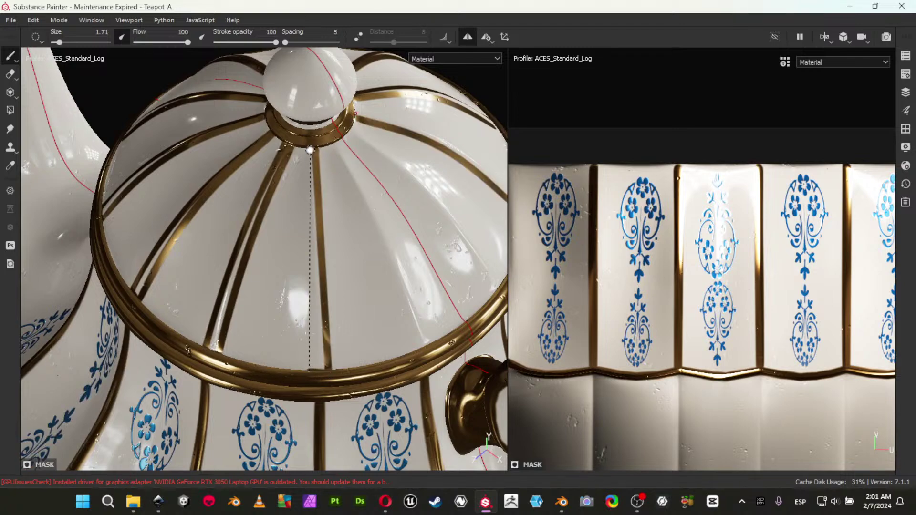
{"action": "left_click", "coordinate": [313, 148], "text": "shift"}
{"action": "left_click_drag", "start_coordinate": [374, 310], "coordinate": [325, 314], "text": "alt"}
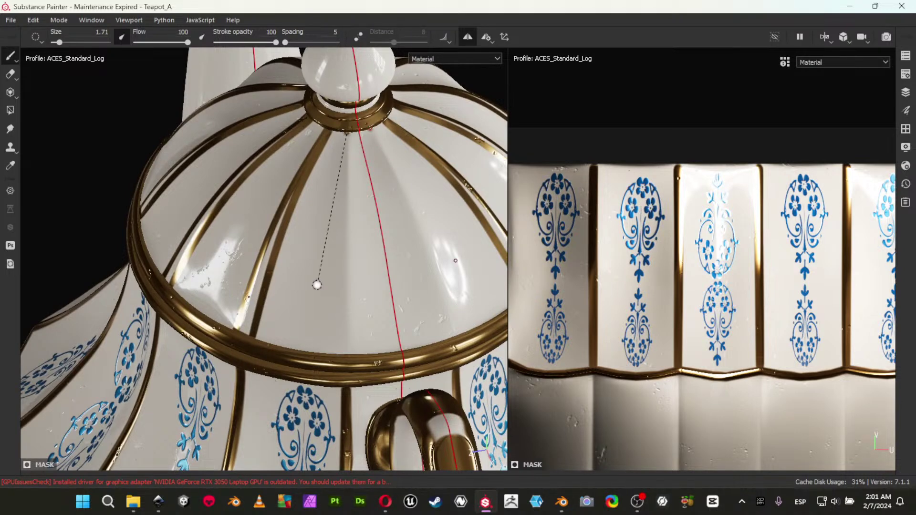
Paint a pair of straight gold lines on the lid rib beside the symmetry line above the handle, from knob collar to rim.
{"action": "left_click", "coordinate": [341, 356], "text": "shift"}
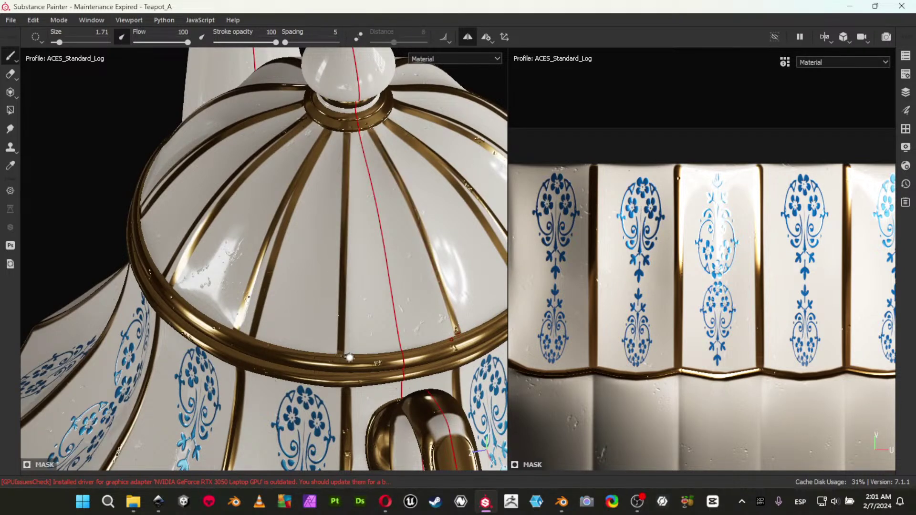
{"action": "key", "text": "shift"}
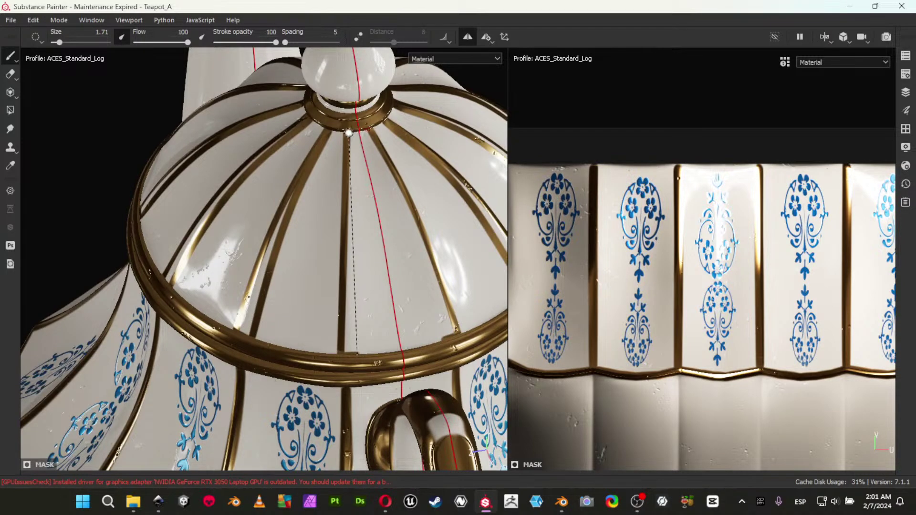
{"action": "left_click", "coordinate": [351, 132], "text": "shift"}
{"action": "right_click_drag", "start_coordinate": [429, 249], "coordinate": [215, 133], "text": "alt"}
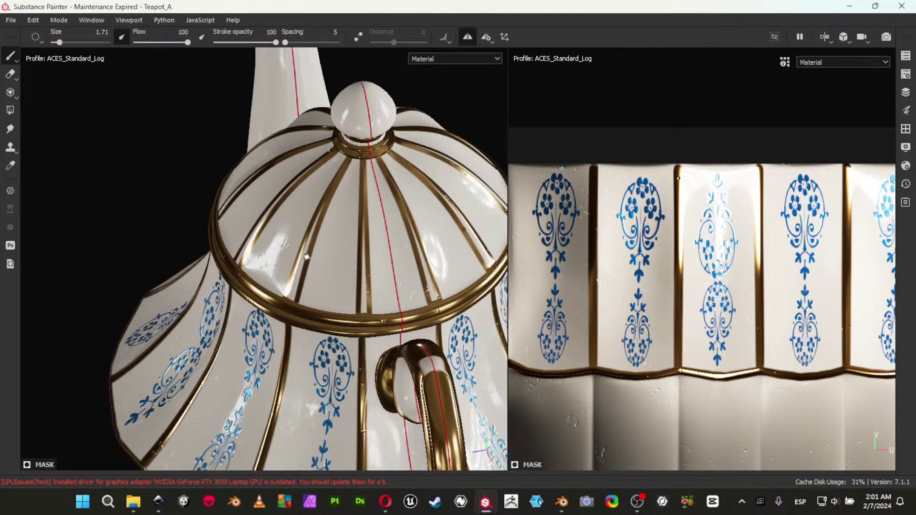
{"action": "left_click_drag", "start_coordinate": [307, 257], "coordinate": [372, 249], "text": "alt"}
{"action": "right_click_drag", "start_coordinate": [372, 249], "coordinate": [209, 187], "text": "alt"}
Switch to Blender and examine the reference photo's lid knob and colored stripes, comparing them with the painted teapot in Substance Painter.
{"action": "key", "text": "alt+Tab"}
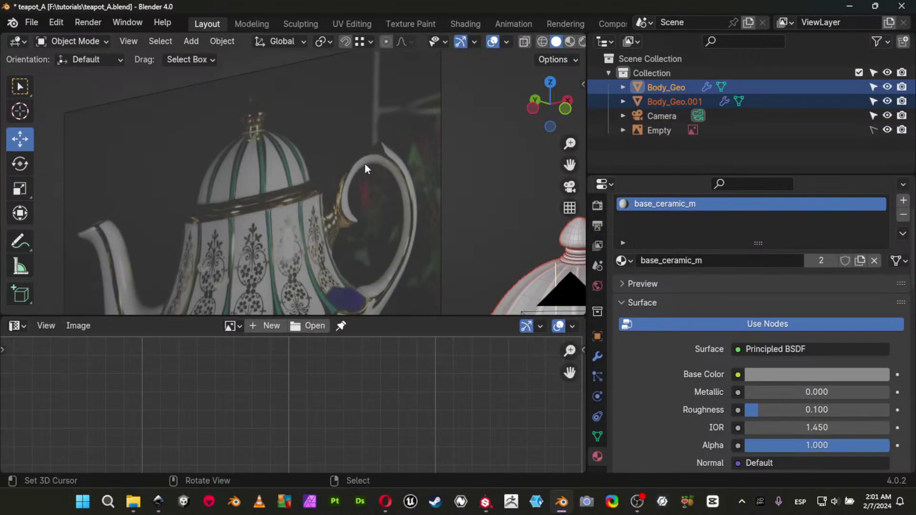
{"action": "middle_click_drag", "start_coordinate": [292, 135], "coordinate": [258, 139]}
{"action": "scroll", "coordinate": [387, 164], "scroll_direction": "up", "scroll_amount": 2}
{"action": "middle_click_drag", "start_coordinate": [387, 164], "coordinate": [303, 217], "text": "shift"}
{"action": "scroll", "coordinate": [302, 216], "scroll_direction": "up", "scroll_amount": 3}
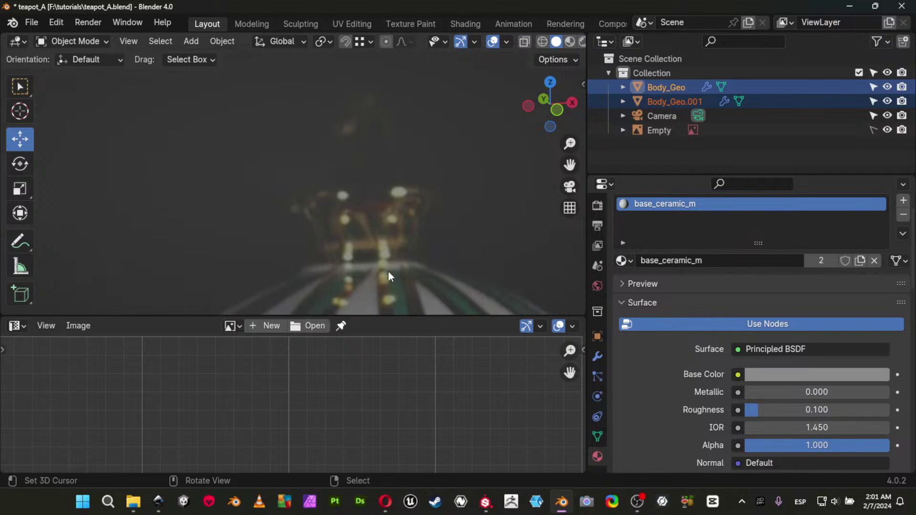
{"action": "scroll", "coordinate": [396, 240], "scroll_direction": "down", "scroll_amount": 4}
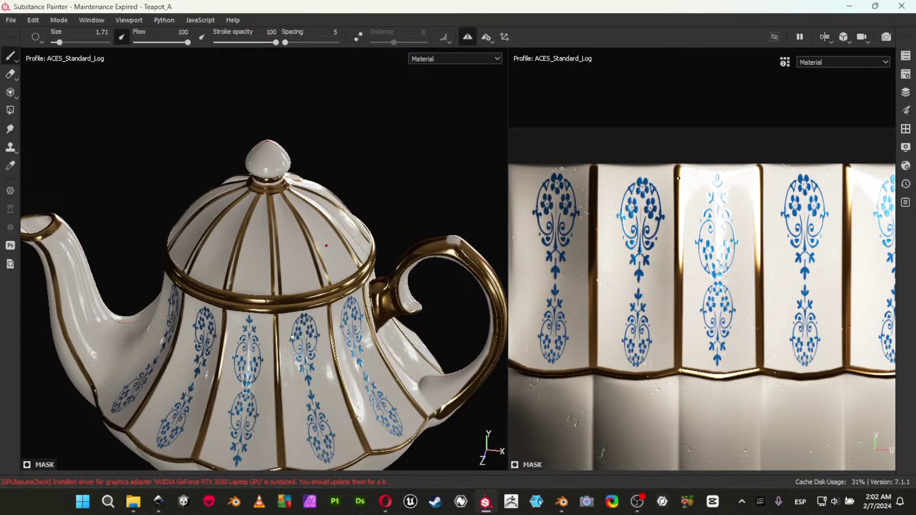
{"action": "left_click_drag", "start_coordinate": [326, 246], "coordinate": [291, 244], "text": "alt"}
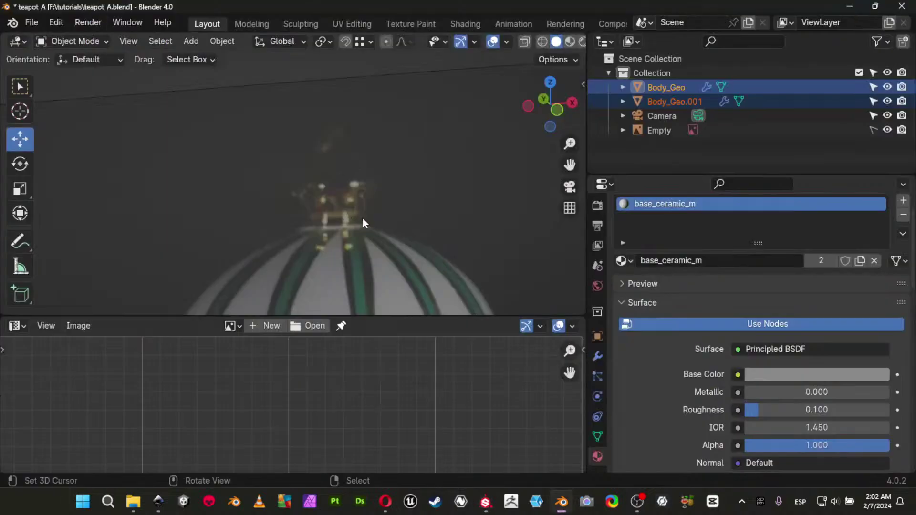
{"action": "middle_click_drag", "start_coordinate": [432, 244], "coordinate": [342, 186], "text": "ctrl"}
{"action": "middle_click_drag", "start_coordinate": [345, 222], "coordinate": [361, 90], "text": "shift"}
{"action": "key", "text": "alt+Tab"}
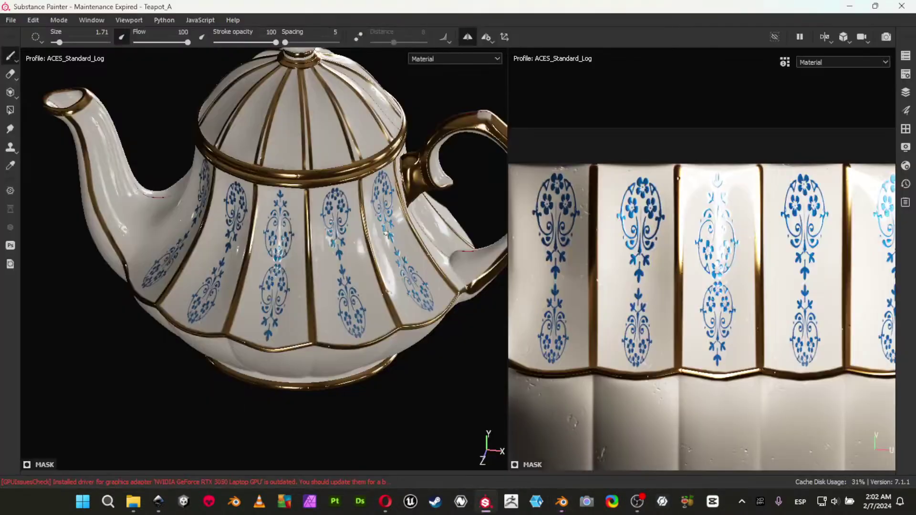
Set the paint brush's alignment to UV and its size space to Texture.
{"action": "key", "text": "ctrl"}
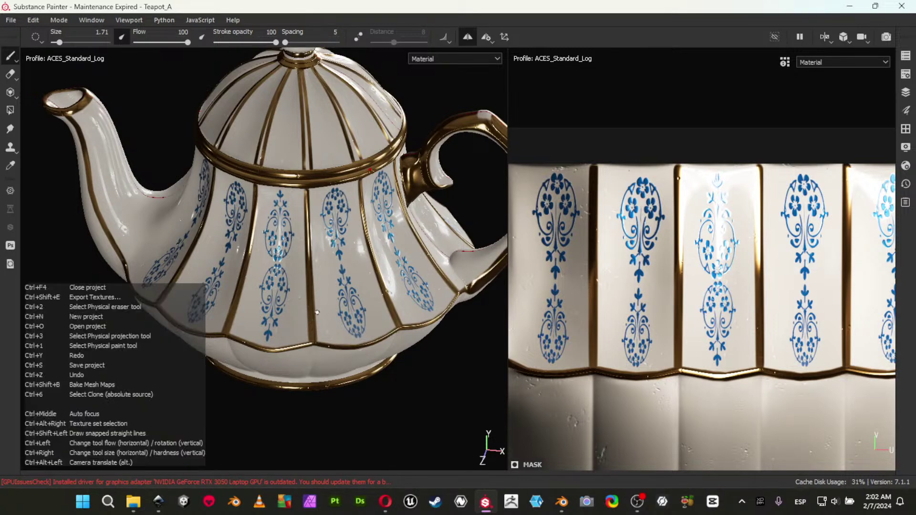
{"action": "right_click_drag", "start_coordinate": [310, 376], "coordinate": [476, 382], "text": "alt"}
{"action": "middle_click_drag", "start_coordinate": [260, 252], "coordinate": [234, 291], "text": "alt"}
{"action": "right_click_drag", "start_coordinate": [234, 291], "coordinate": [191, 245], "text": "alt"}
{"action": "left_click_drag", "start_coordinate": [304, 364], "coordinate": [203, 325], "text": "alt"}
{"action": "middle_click_drag", "start_coordinate": [281, 76], "coordinate": [277, 160], "text": "alt"}
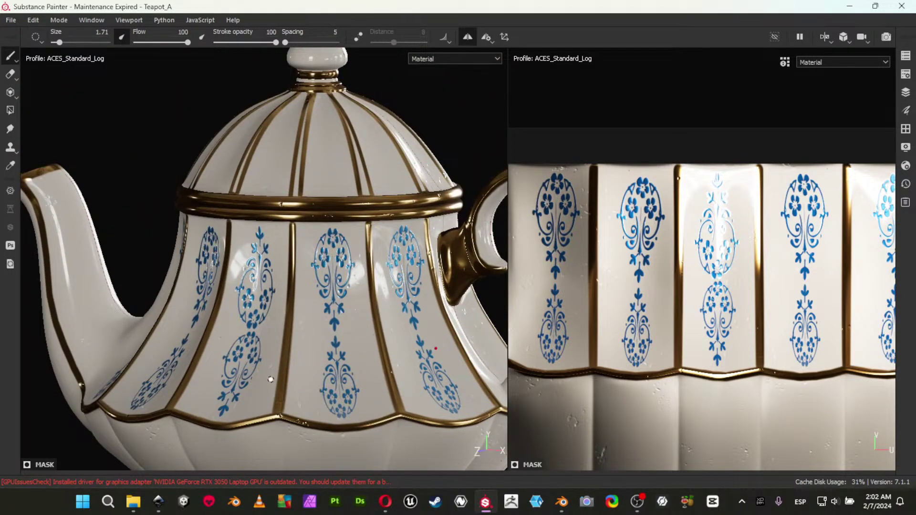
{"action": "left_click_drag", "start_coordinate": [270, 380], "coordinate": [264, 300], "text": "alt"}
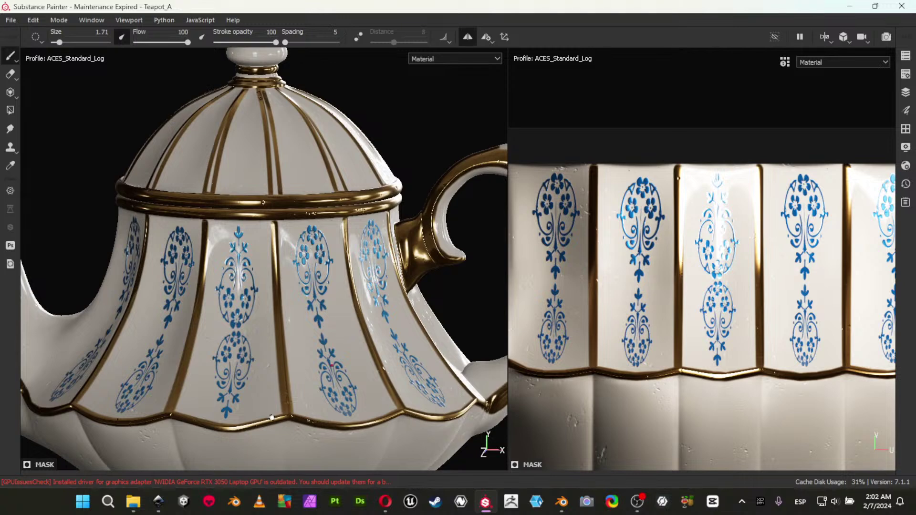
{"action": "key", "text": "Tab"}
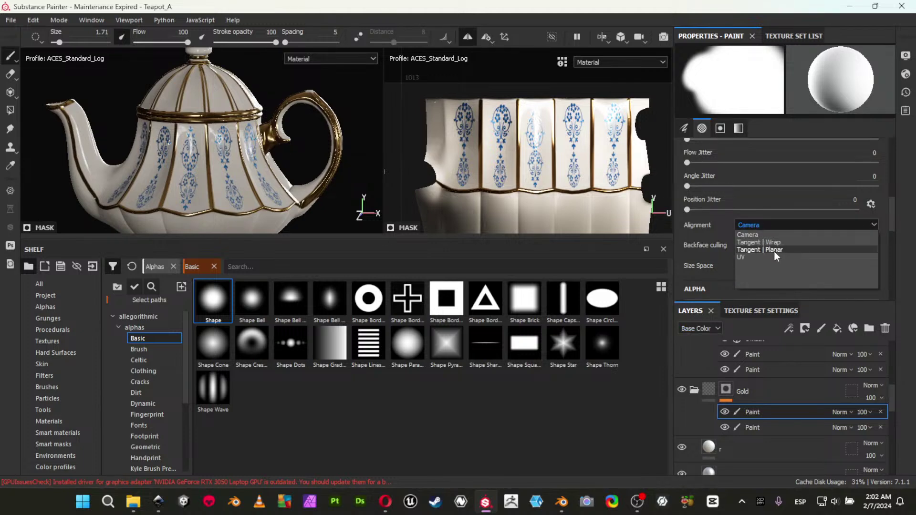
{"action": "left_click", "coordinate": [770, 257]}
{"action": "left_click", "coordinate": [767, 266]}
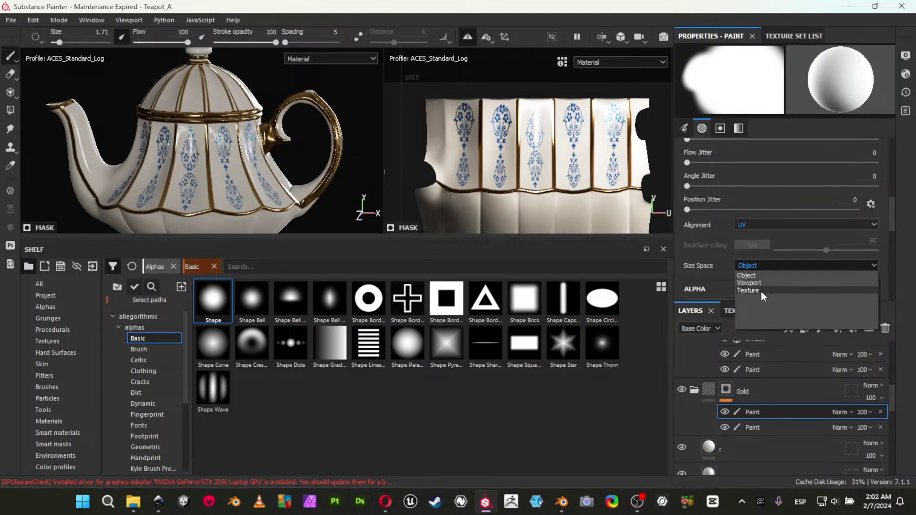
{"action": "left_click", "coordinate": [761, 291]}
Duplicate the ceramic's color fill layer "c" above the base layer and set the copy's base color to green 639f50.
{"action": "scroll", "coordinate": [727, 385], "scroll_direction": "up", "scroll_amount": 3}
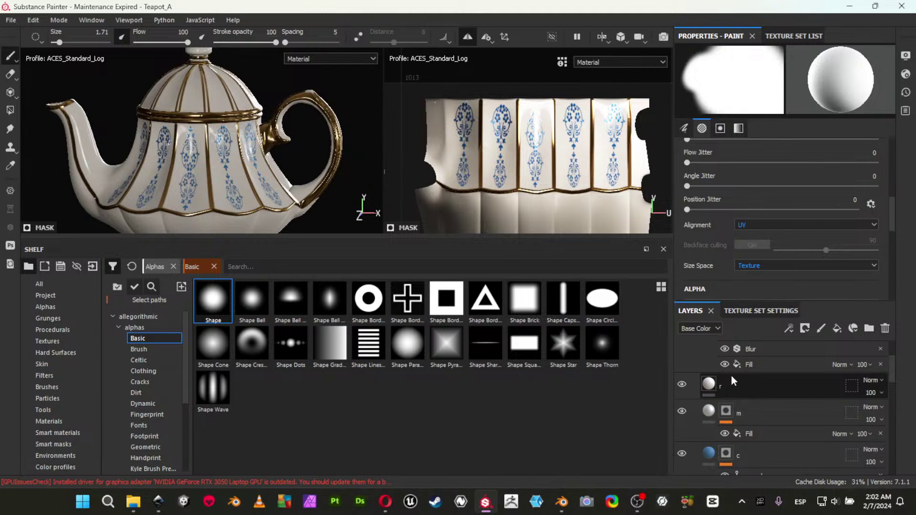
{"action": "scroll", "coordinate": [737, 381], "scroll_direction": "up", "scroll_amount": 2}
{"action": "scroll", "coordinate": [737, 408], "scroll_direction": "down", "scroll_amount": 2}
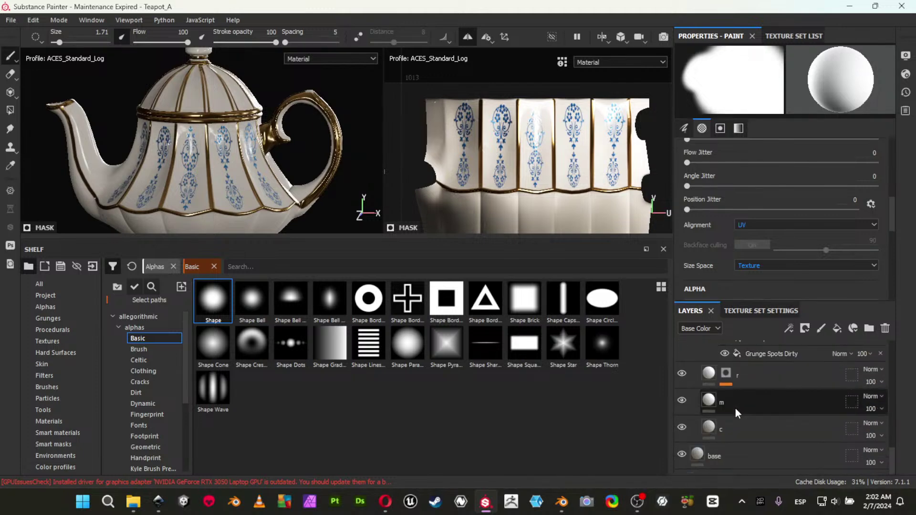
{"action": "left_click", "coordinate": [722, 428]}
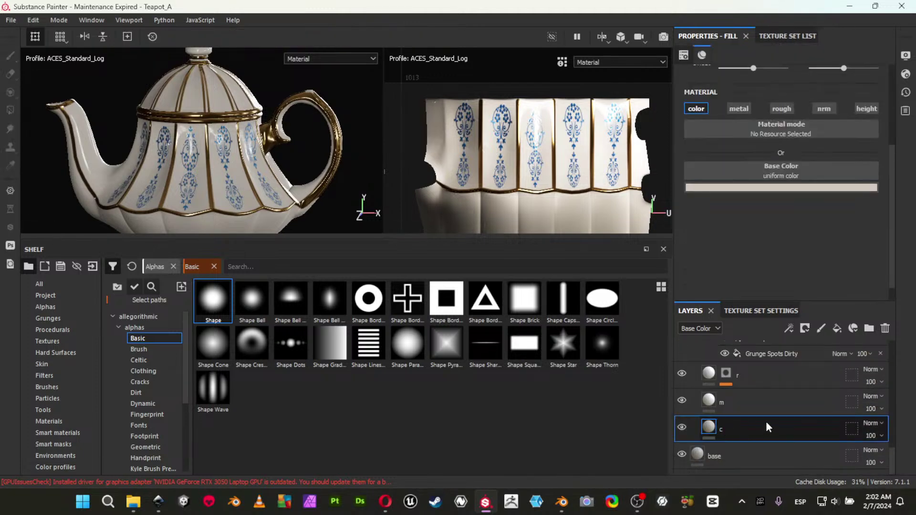
{"action": "key", "text": "ctrl+d"}
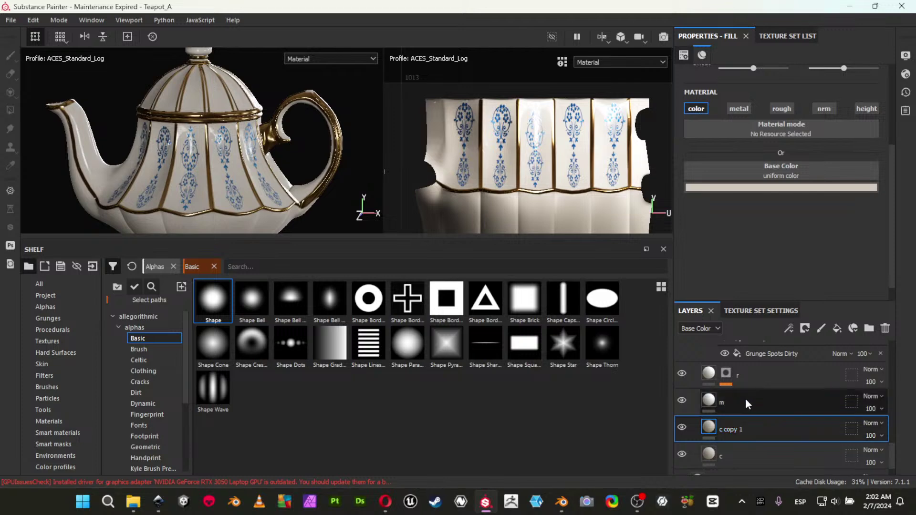
{"action": "left_click", "coordinate": [755, 189]}
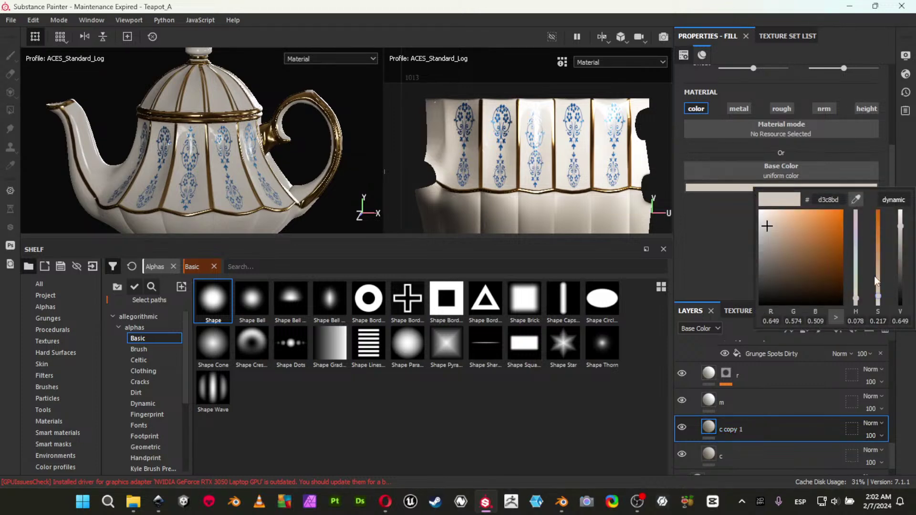
{"action": "left_click_drag", "start_coordinate": [857, 299], "coordinate": [861, 281]}
{"action": "left_click_drag", "start_coordinate": [790, 239], "coordinate": [799, 238]}
{"action": "left_click_drag", "start_coordinate": [900, 239], "coordinate": [904, 251]}
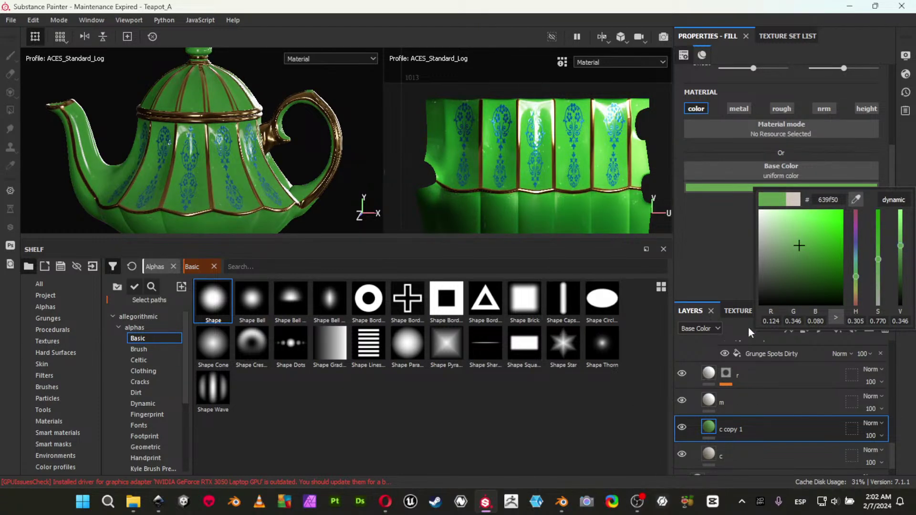
Add a black mask with a paint effect to the green copy of the color layer.
{"action": "right_click", "coordinate": [708, 426]}
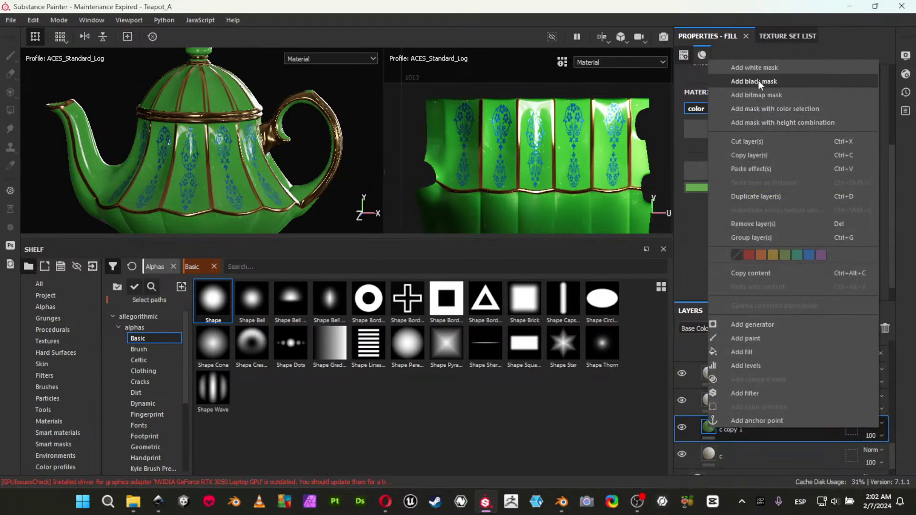
{"action": "left_click", "coordinate": [766, 83]}
{"action": "right_click", "coordinate": [727, 430]}
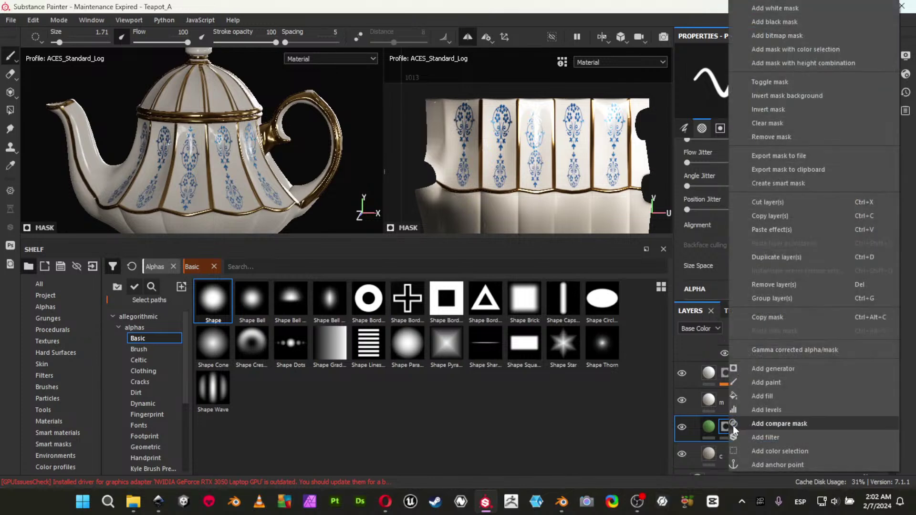
{"action": "left_click", "coordinate": [772, 385]}
Frame the patterned body panels in the UV view and set the brush size to 1.
{"action": "key", "text": "Tab"}
{"action": "mouse_move", "coordinate": [616, 267]}
{"action": "middle_mouse_down", "text": "alt"}
{"action": "mouse_move", "coordinate": [580, 235]}
{"action": "mouse_move", "coordinate": [644, 206]}
{"action": "middle_mouse_up", "text": "alt"}
{"action": "right_click_drag", "start_coordinate": [622, 227], "coordinate": [687, 268], "text": "alt"}
{"action": "middle_click_drag", "start_coordinate": [687, 268], "coordinate": [720, 313], "text": "alt"}
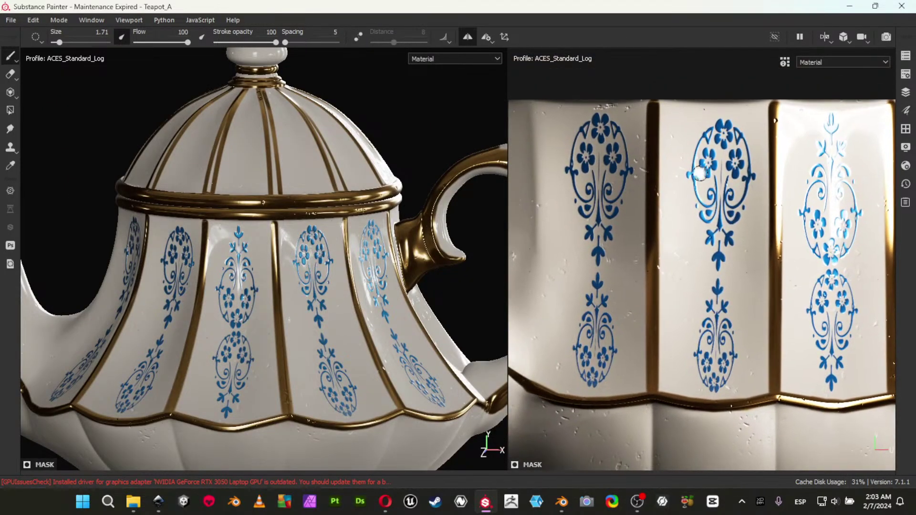
{"action": "left_click", "coordinate": [647, 109]}
{"action": "middle_click_drag", "start_coordinate": [651, 125], "coordinate": [668, 126], "text": "alt"}
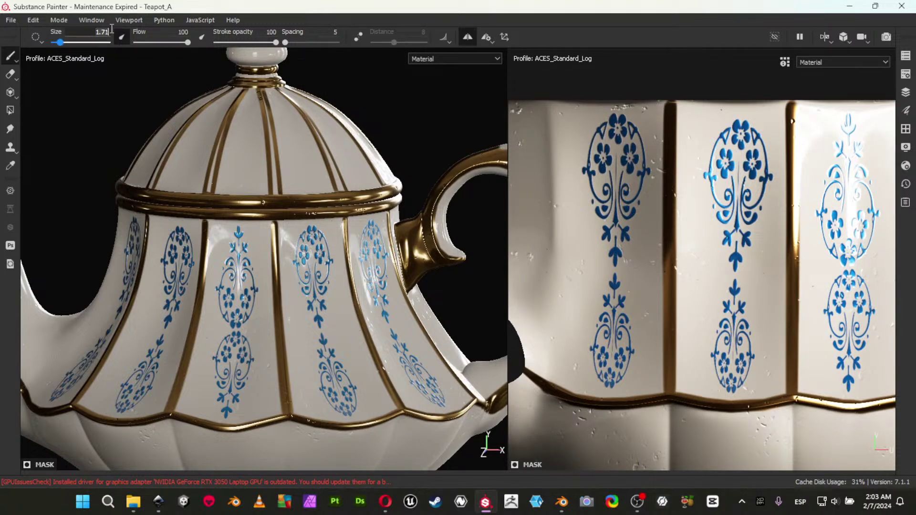
{"action": "type", "text": "1"}
{"action": "key", "text": "Return"}
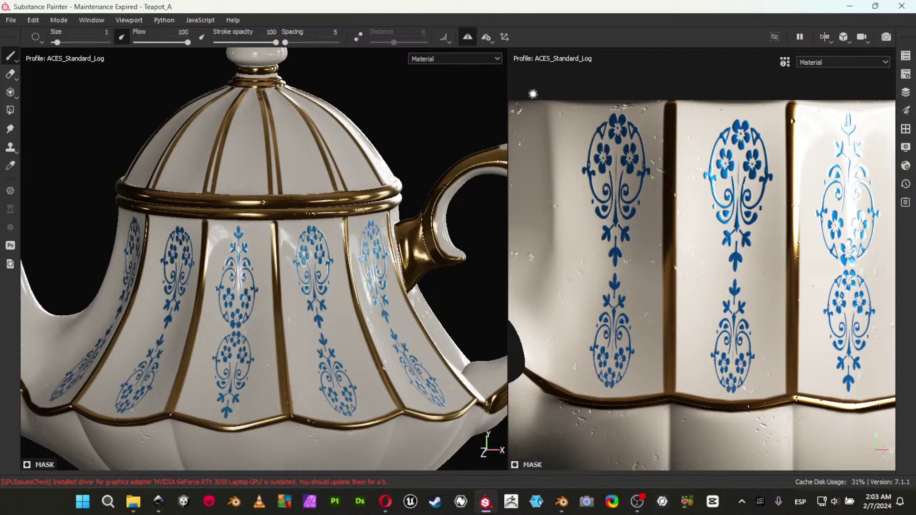
Paint straight green lines along both sides of the body's gold rib nearest the spout in the UV view.
{"action": "left_click", "coordinate": [663, 101]}
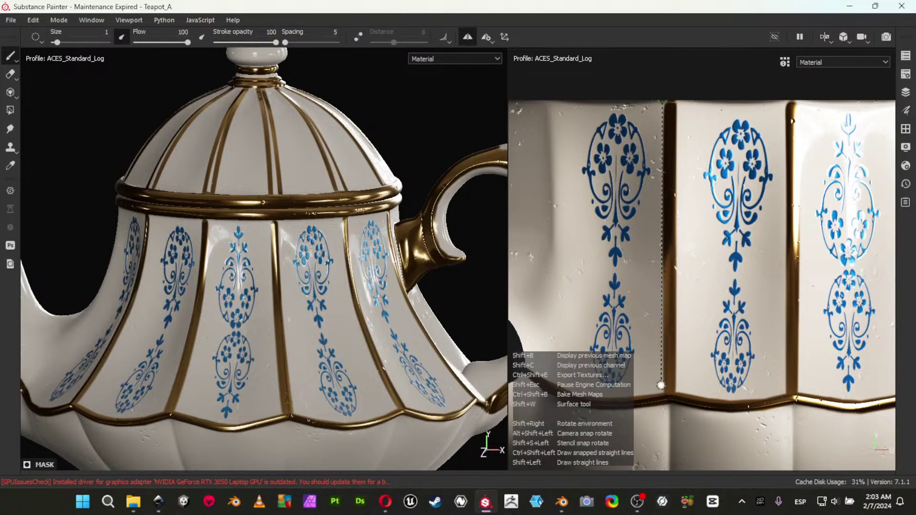
{"action": "left_click", "coordinate": [661, 385], "text": "shift"}
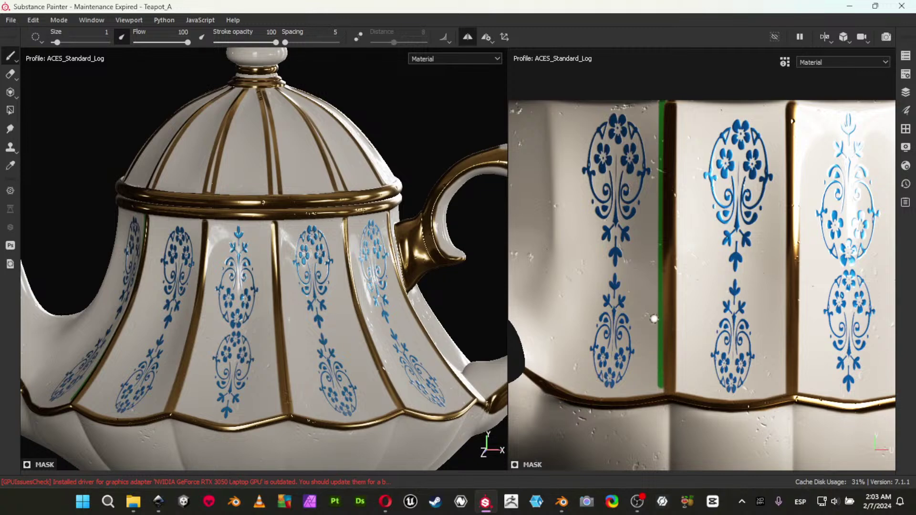
{"action": "middle_click_drag", "start_coordinate": [653, 302], "coordinate": [596, 313], "text": "alt"}
{"action": "left_click", "coordinate": [620, 114]}
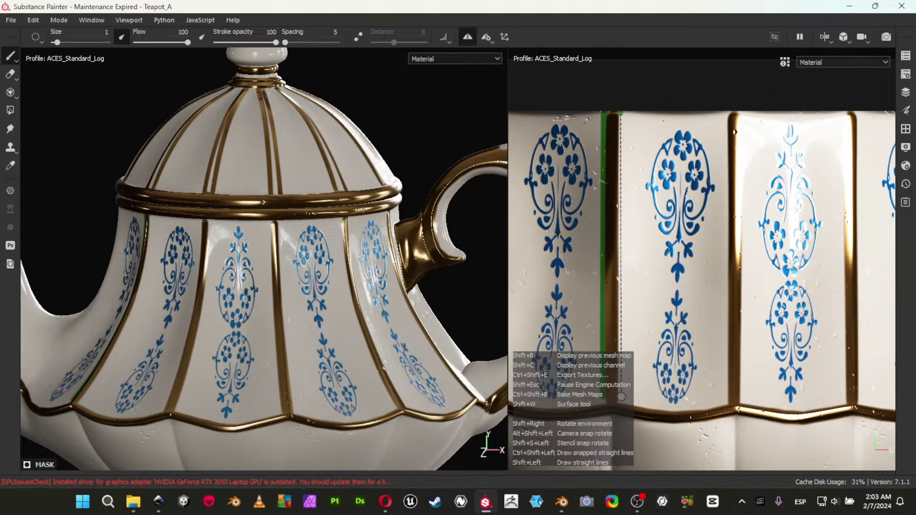
{"action": "left_click", "coordinate": [621, 397], "text": "shift"}
Paint straight green lines along both sides of the next gold body rib toward the handle, rotating the environment light between them.
{"action": "middle_click_drag", "start_coordinate": [638, 375], "coordinate": [603, 226], "text": "alt"}
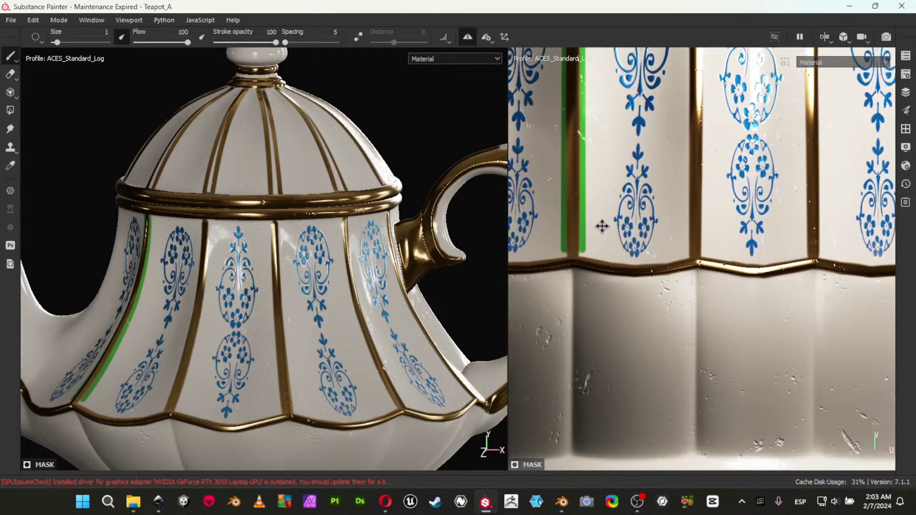
{"action": "middle_click_drag", "start_coordinate": [676, 192], "coordinate": [635, 294], "text": "alt"}
{"action": "left_click", "coordinate": [647, 70]}
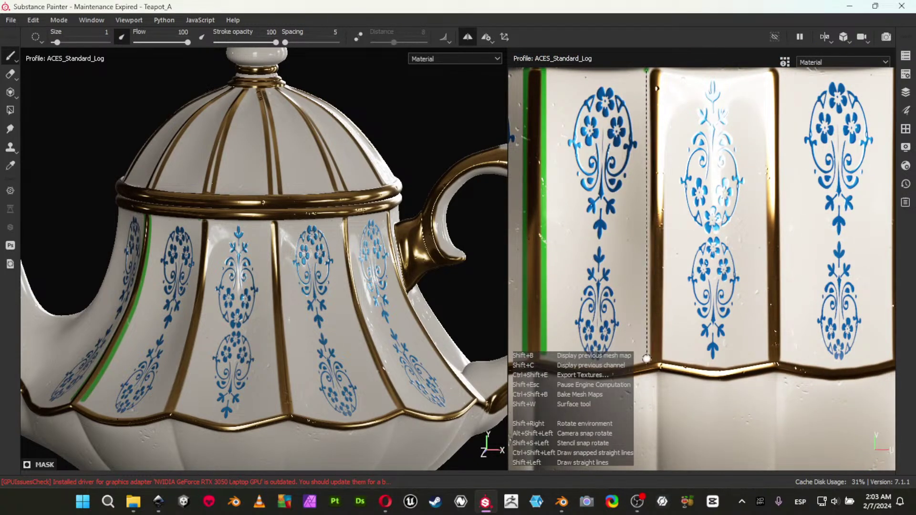
{"action": "left_click", "coordinate": [648, 358], "text": "shift"}
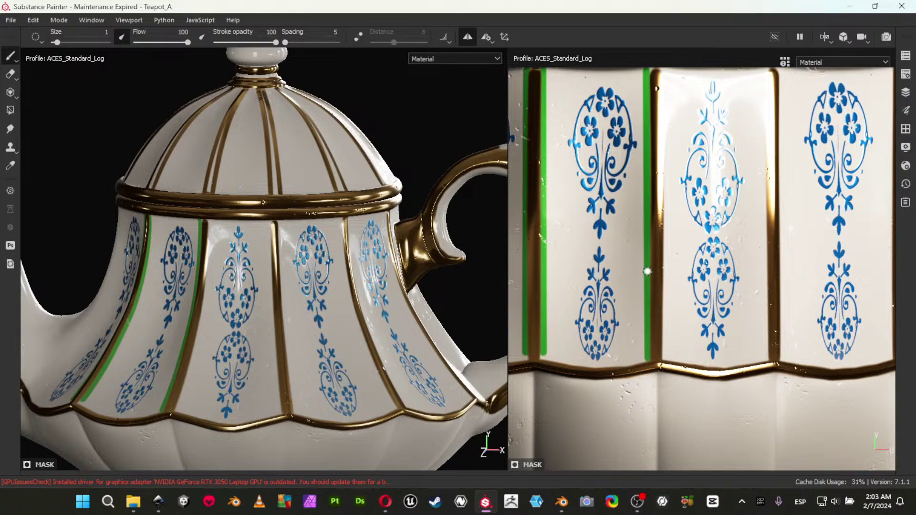
{"action": "right_click_drag", "start_coordinate": [705, 133], "coordinate": [727, 142], "text": "shift"}
{"action": "left_click", "coordinate": [666, 70]}
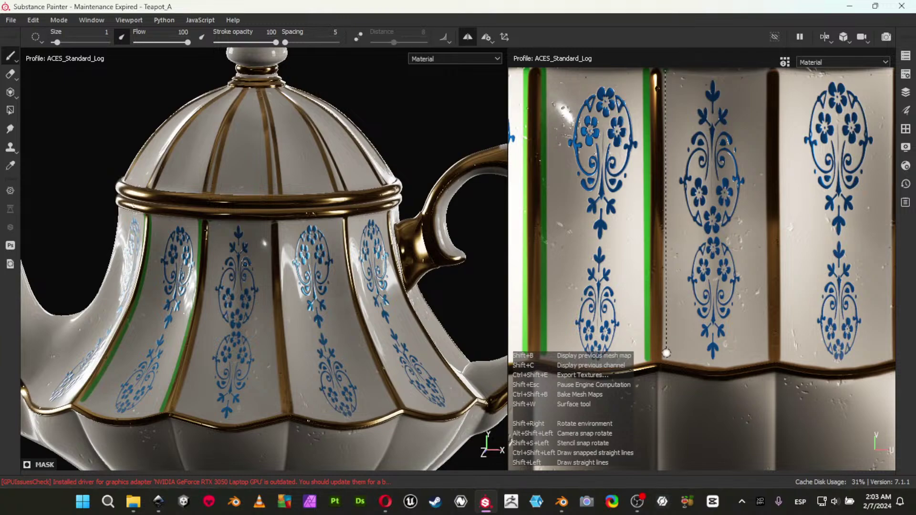
{"action": "left_click", "coordinate": [666, 356], "text": "shift"}
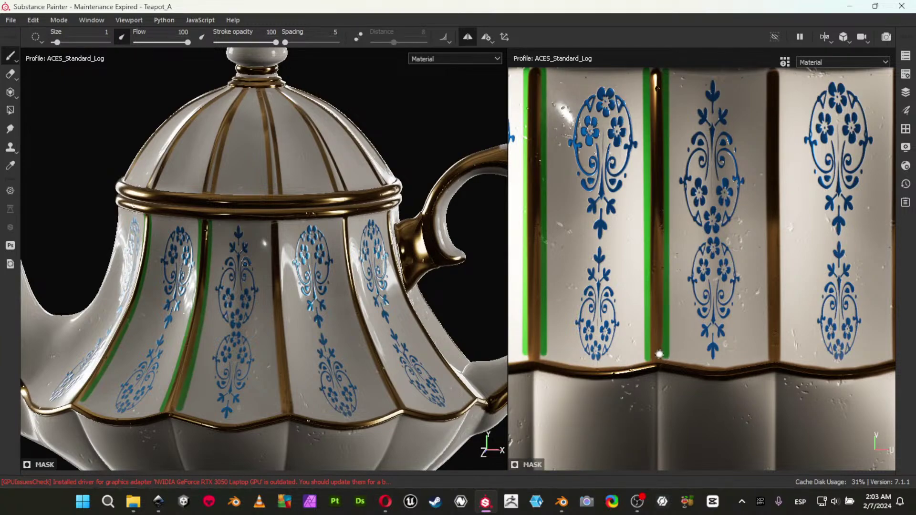
{"action": "left_click_drag", "start_coordinate": [193, 298], "coordinate": [258, 250], "text": "alt"}
{"action": "middle_click_drag", "start_coordinate": [224, 302], "coordinate": [341, 241], "text": "alt"}
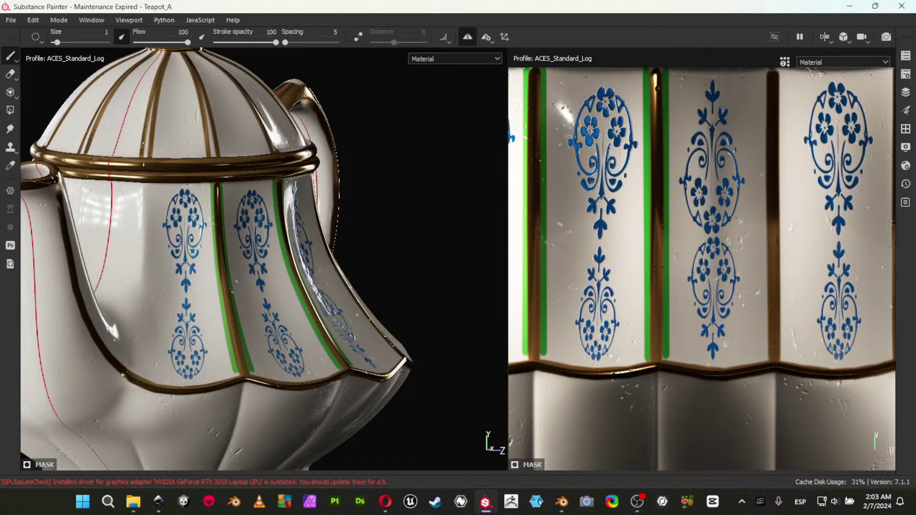
{"action": "key", "text": "alt+Tab"}
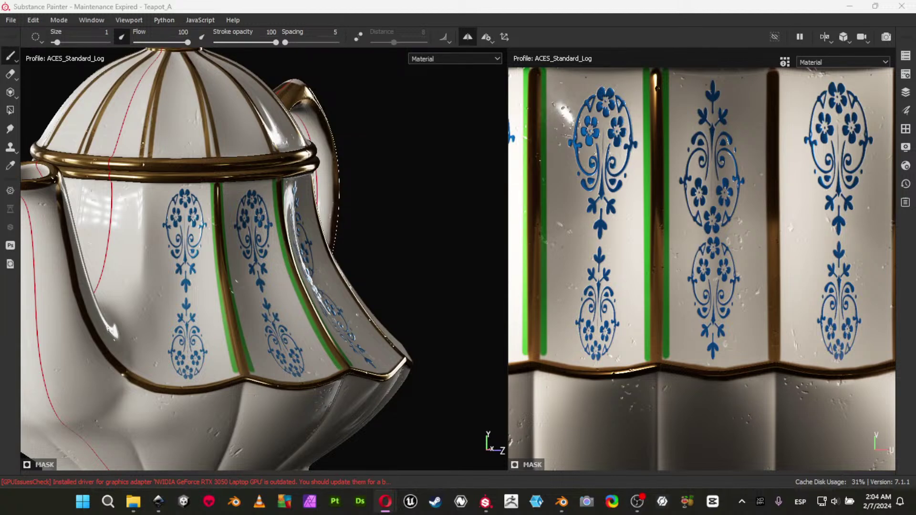
{"action": "left_click", "coordinate": [648, 504]}
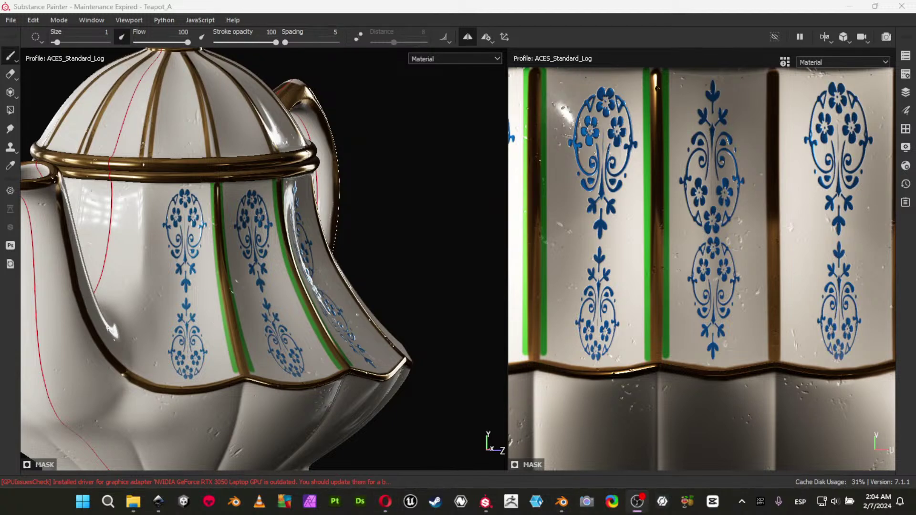